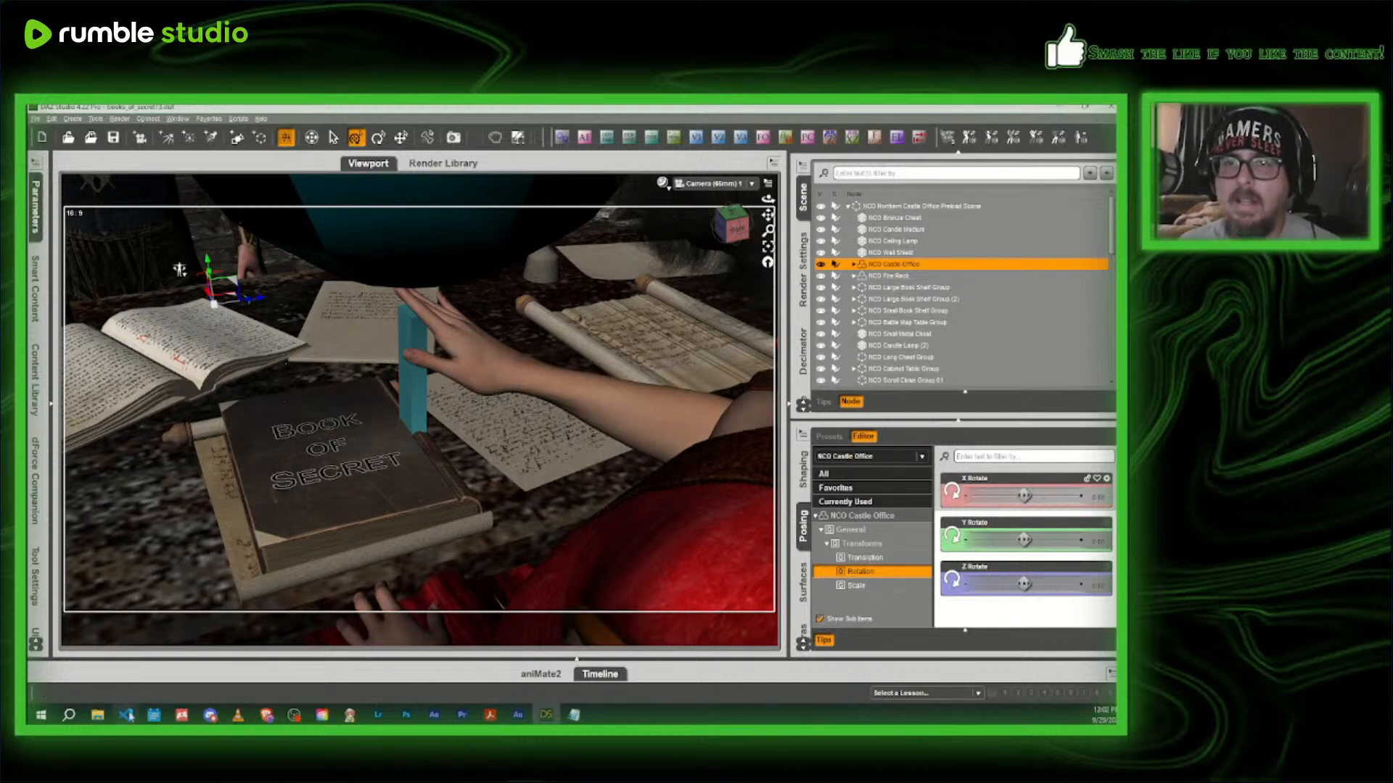
- Switch the viewport to Perspective View and frame the seated woman in red with her raised hand from across the desk
{"action": "mouse_move", "coordinate": [126, 715]}
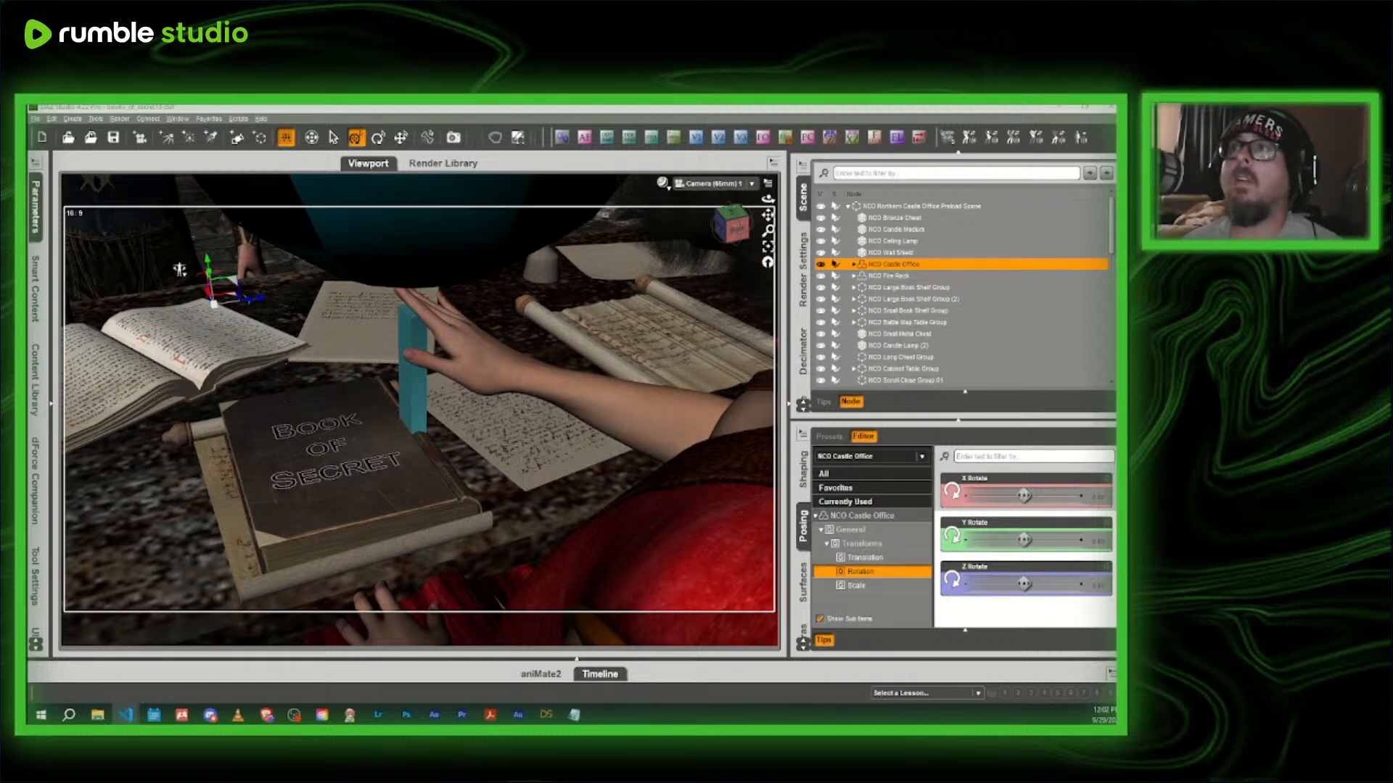
{"action": "left_click", "coordinate": [692, 185]}
{"action": "left_click", "coordinate": [693, 192]}
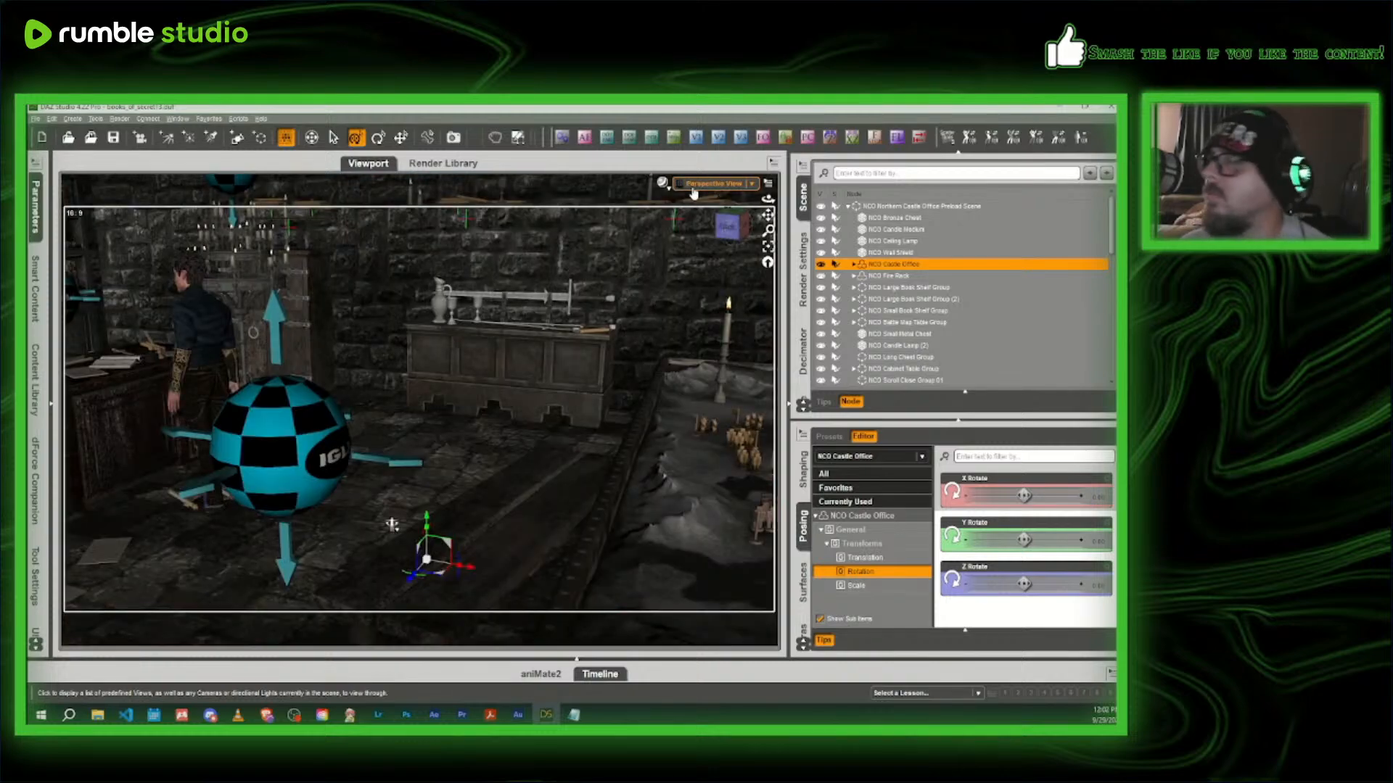
{"action": "left_click", "coordinate": [740, 223]}
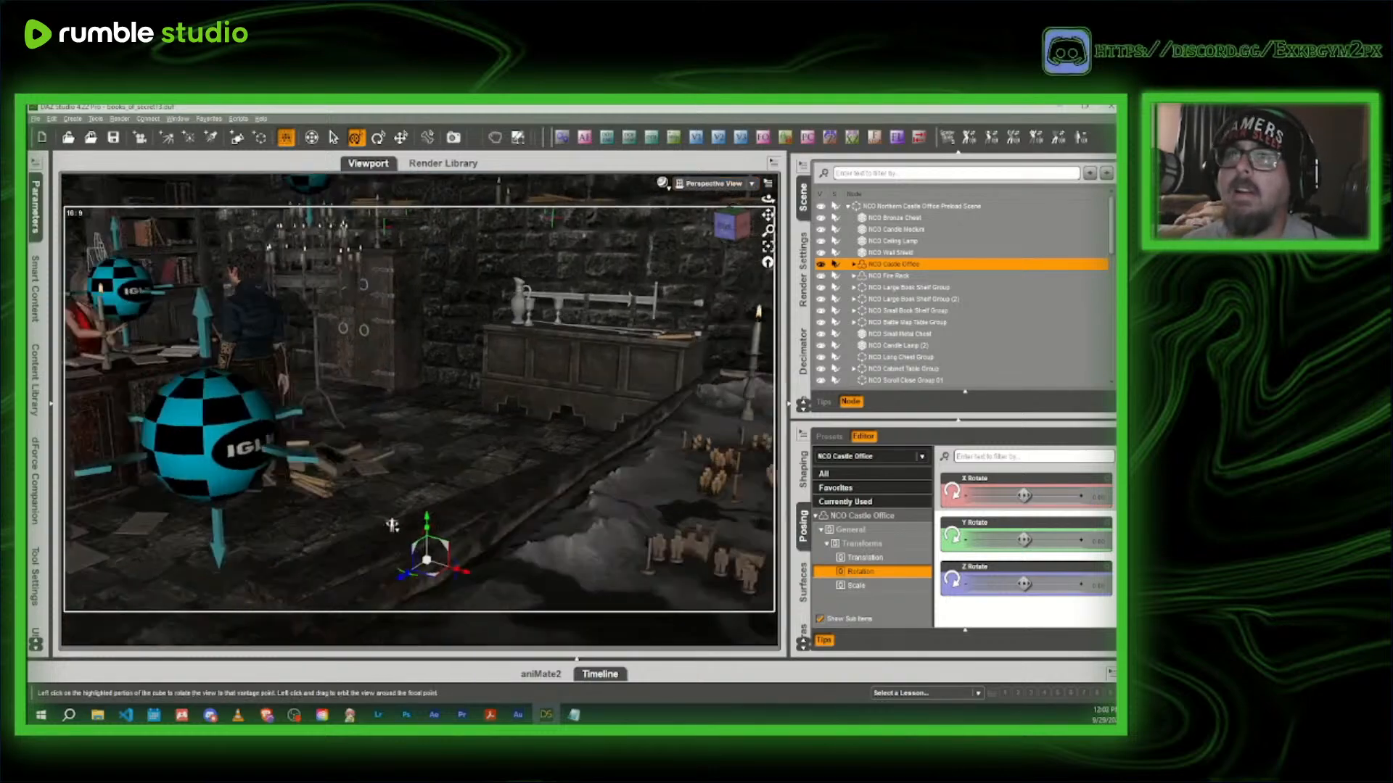
{"action": "scroll", "coordinate": [741, 223], "scroll_direction": "up", "scroll_amount": 6}
{"action": "left_click", "coordinate": [742, 224]}
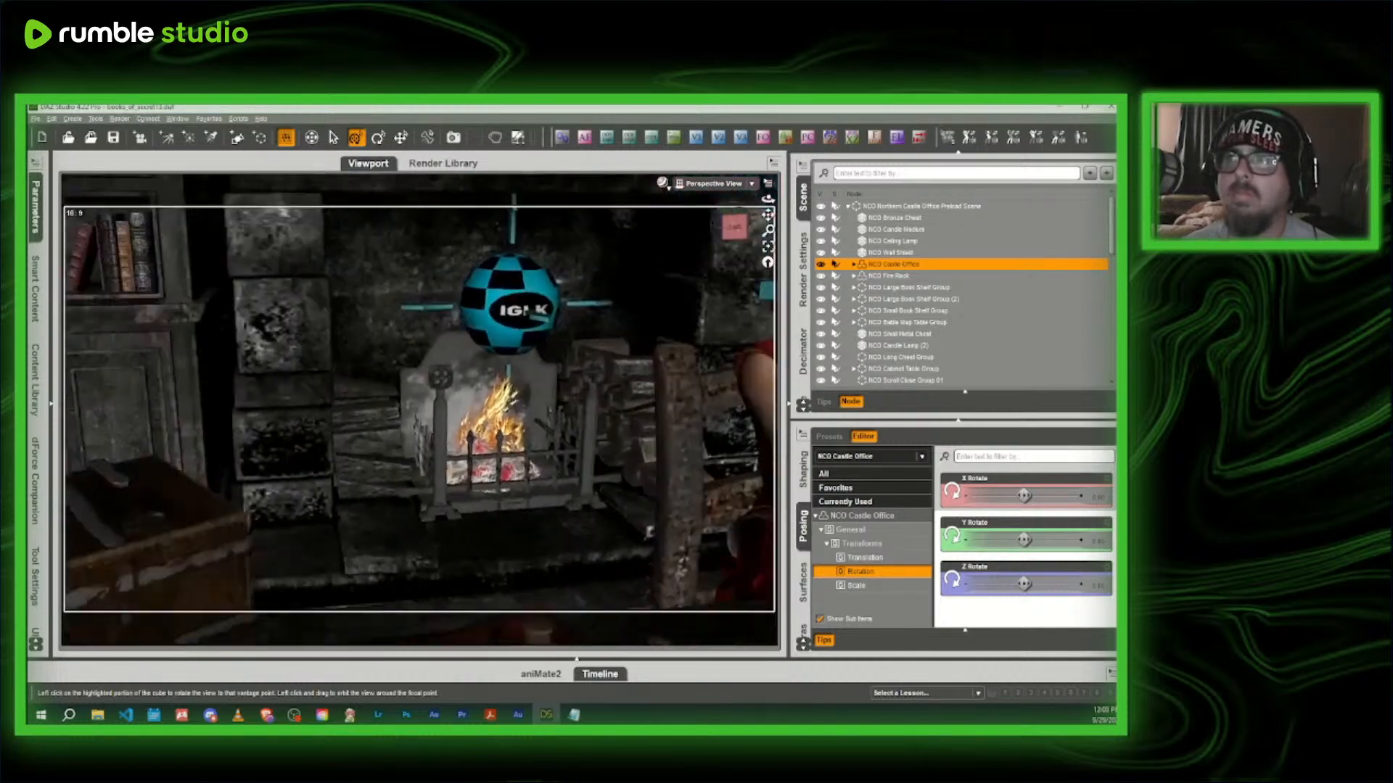
{"action": "scroll", "coordinate": [744, 225], "scroll_direction": "down", "scroll_amount": 3}
{"action": "mouse_move", "coordinate": [742, 224]}
{"action": "left_mouse_down"}
{"action": "mouse_move", "coordinate": [730, 224]}
{"action": "mouse_move", "coordinate": [743, 216]}
{"action": "left_mouse_up"}
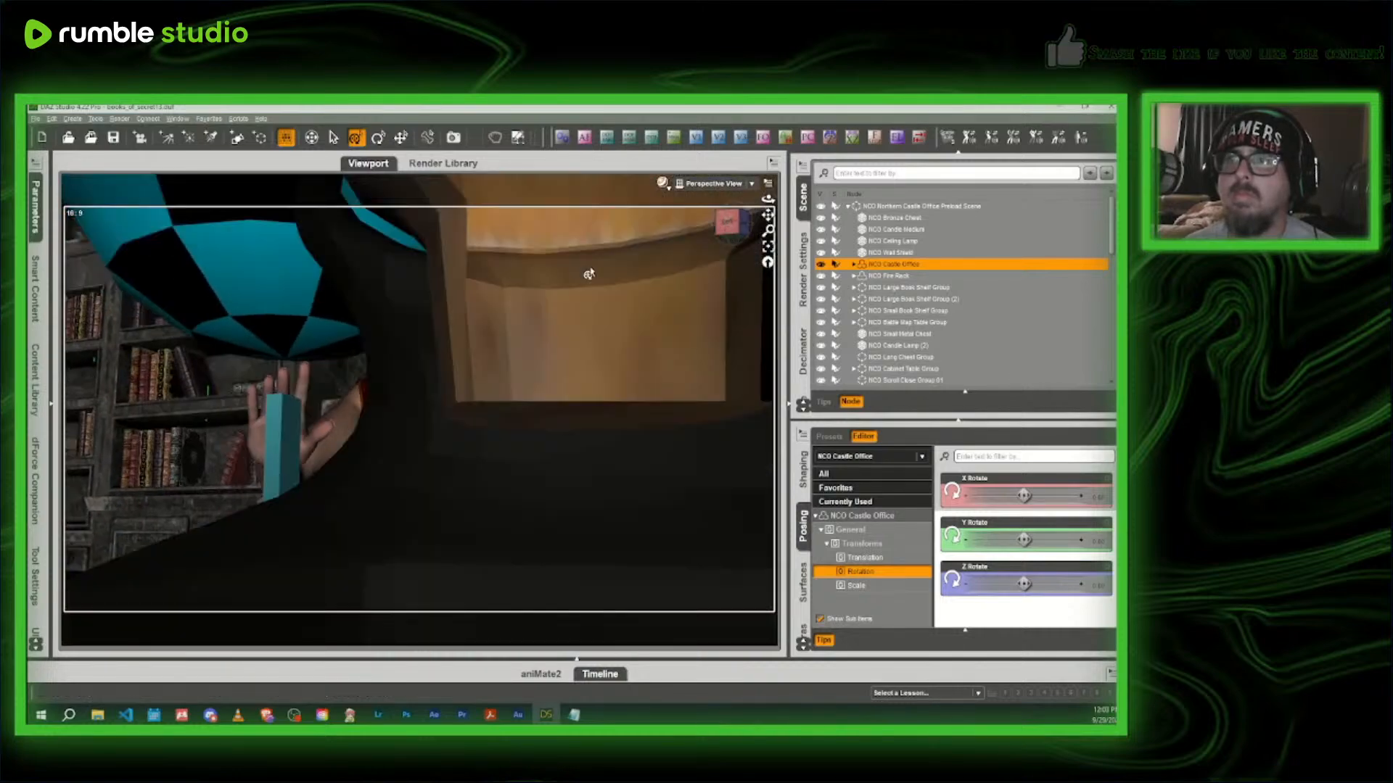
{"action": "left_click", "coordinate": [727, 221]}
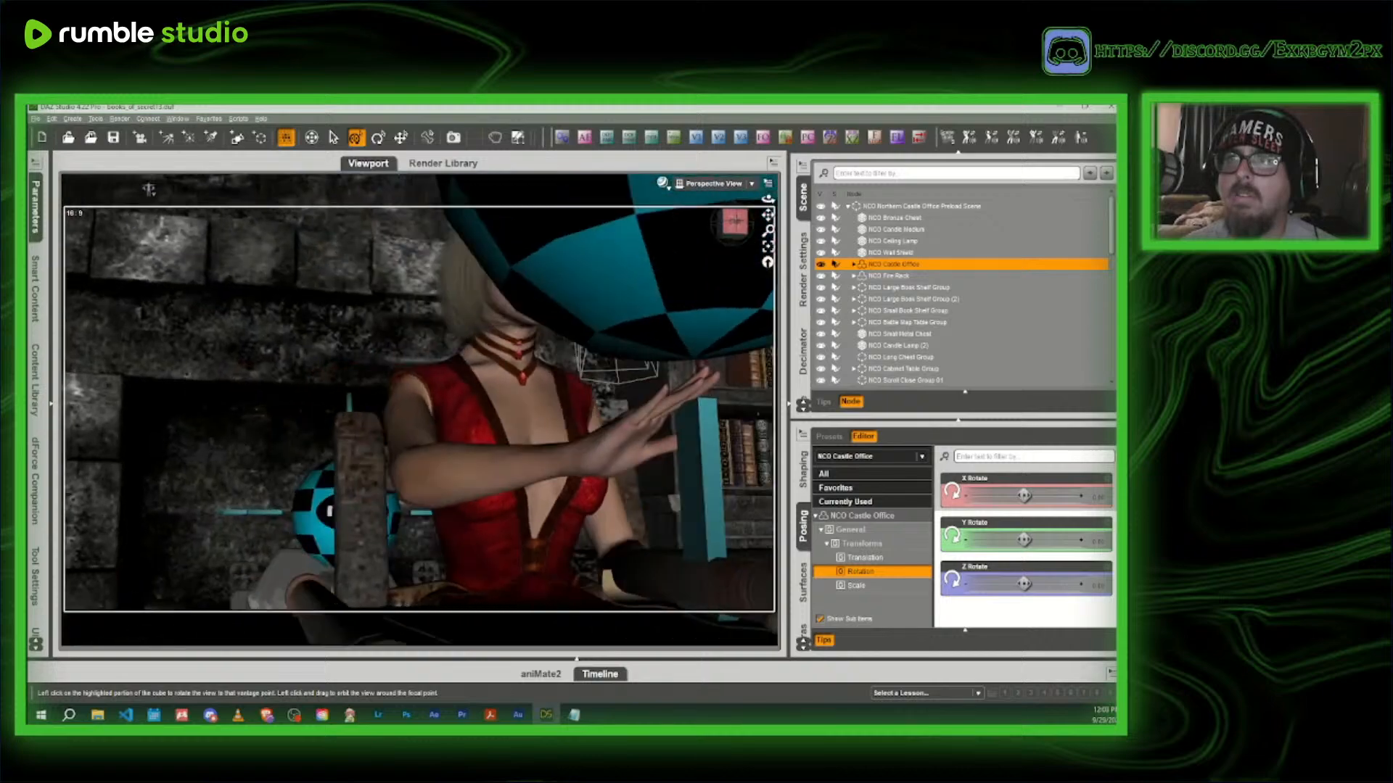
{"action": "left_click_drag", "start_coordinate": [262, 204], "coordinate": [675, 273]}
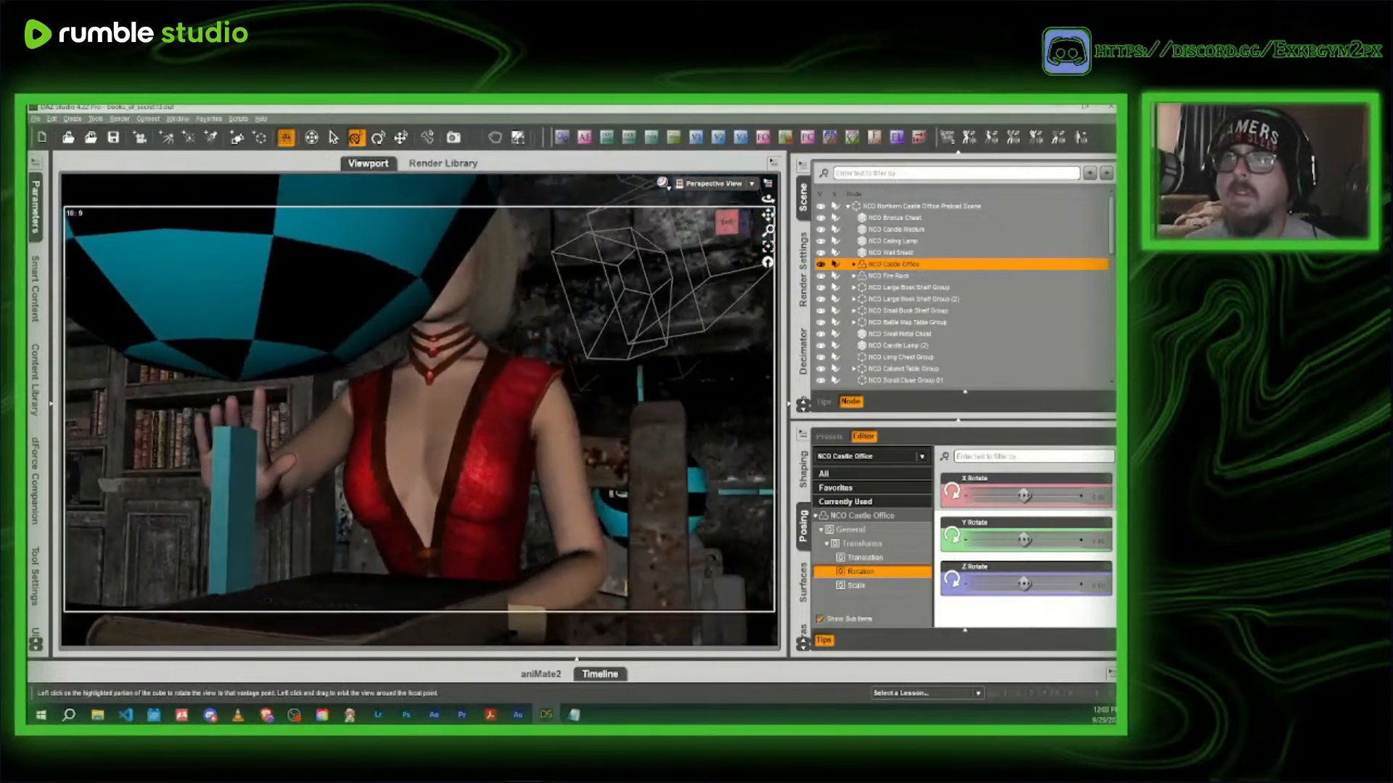
{"action": "scroll", "coordinate": [620, 317], "scroll_direction": "down", "scroll_amount": 2}
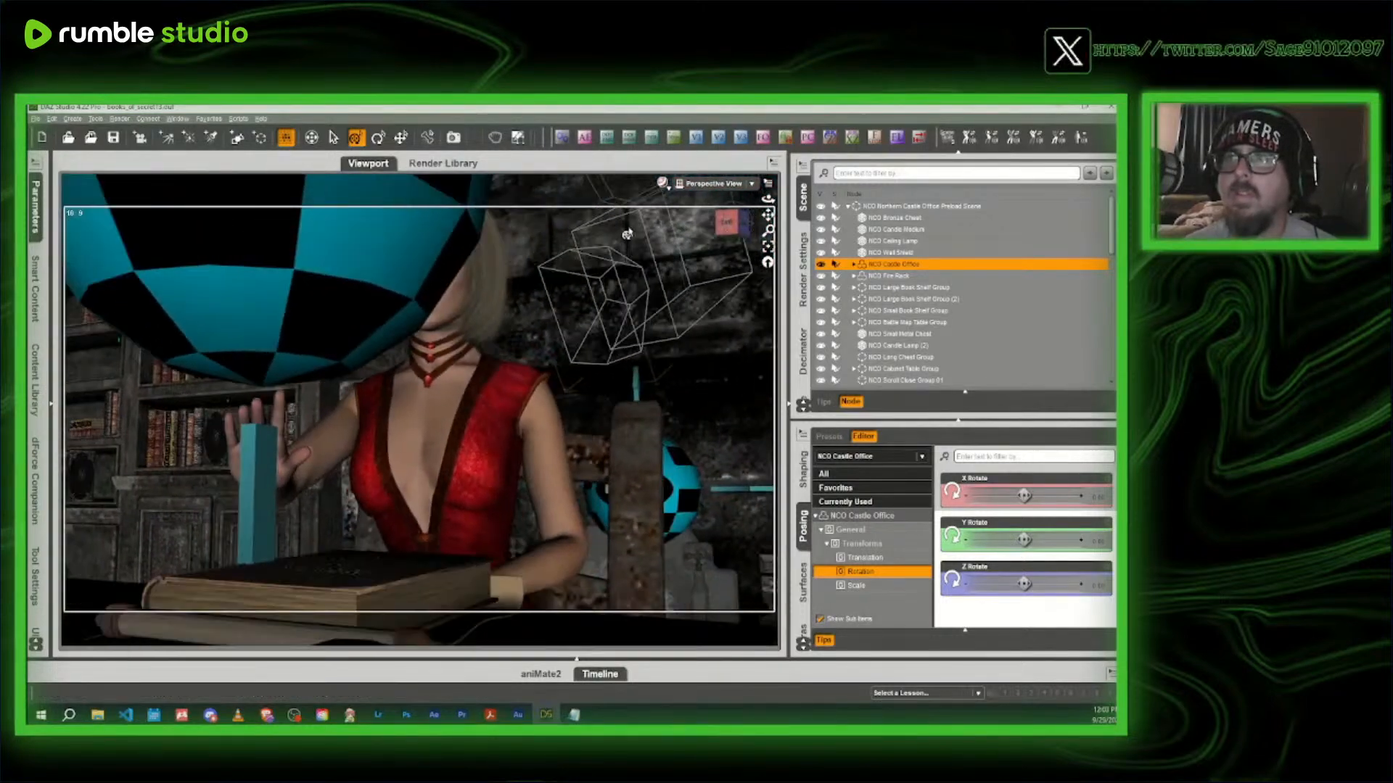
- Hide IGLK1 Sphere Light (3) and the NCO Ink object that block the view of the woman at the desk
{"action": "left_click", "coordinate": [348, 312]}
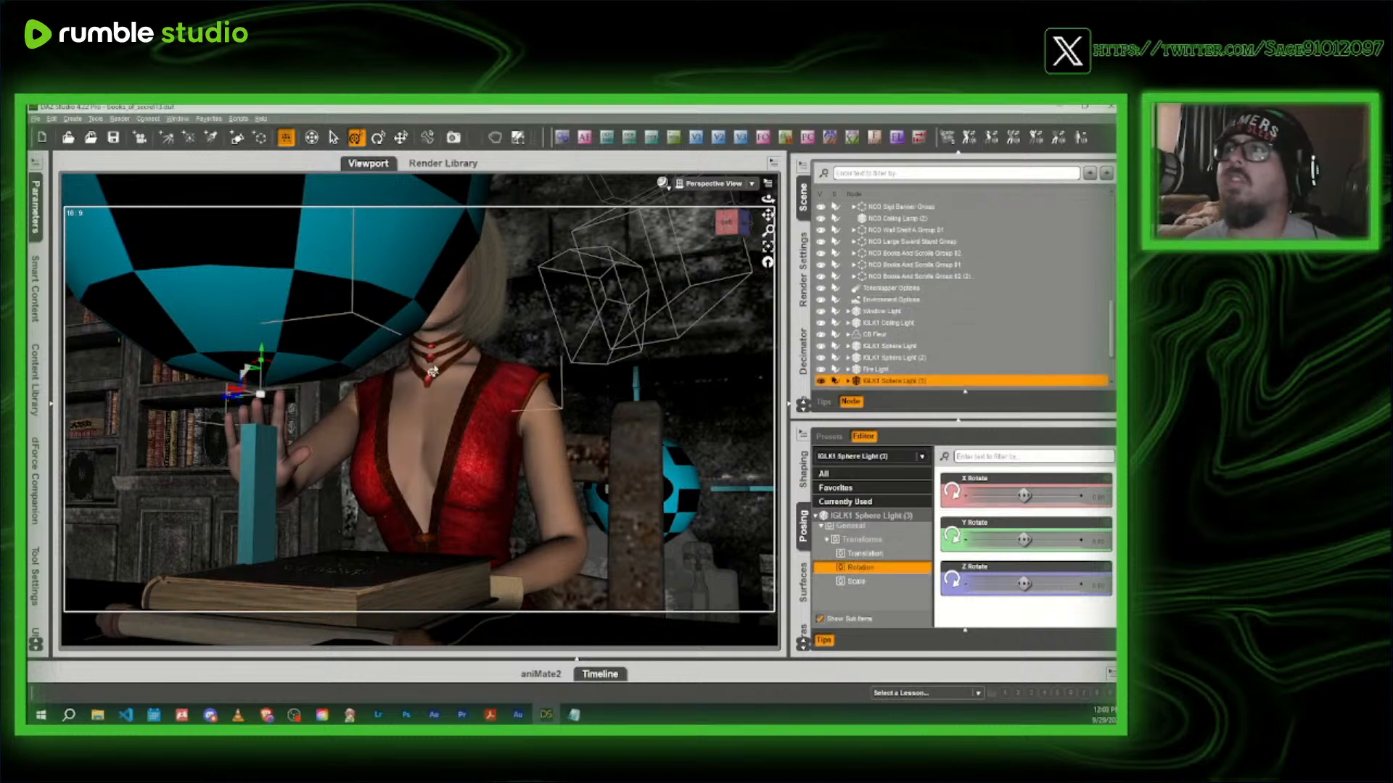
{"action": "left_click", "coordinate": [821, 381]}
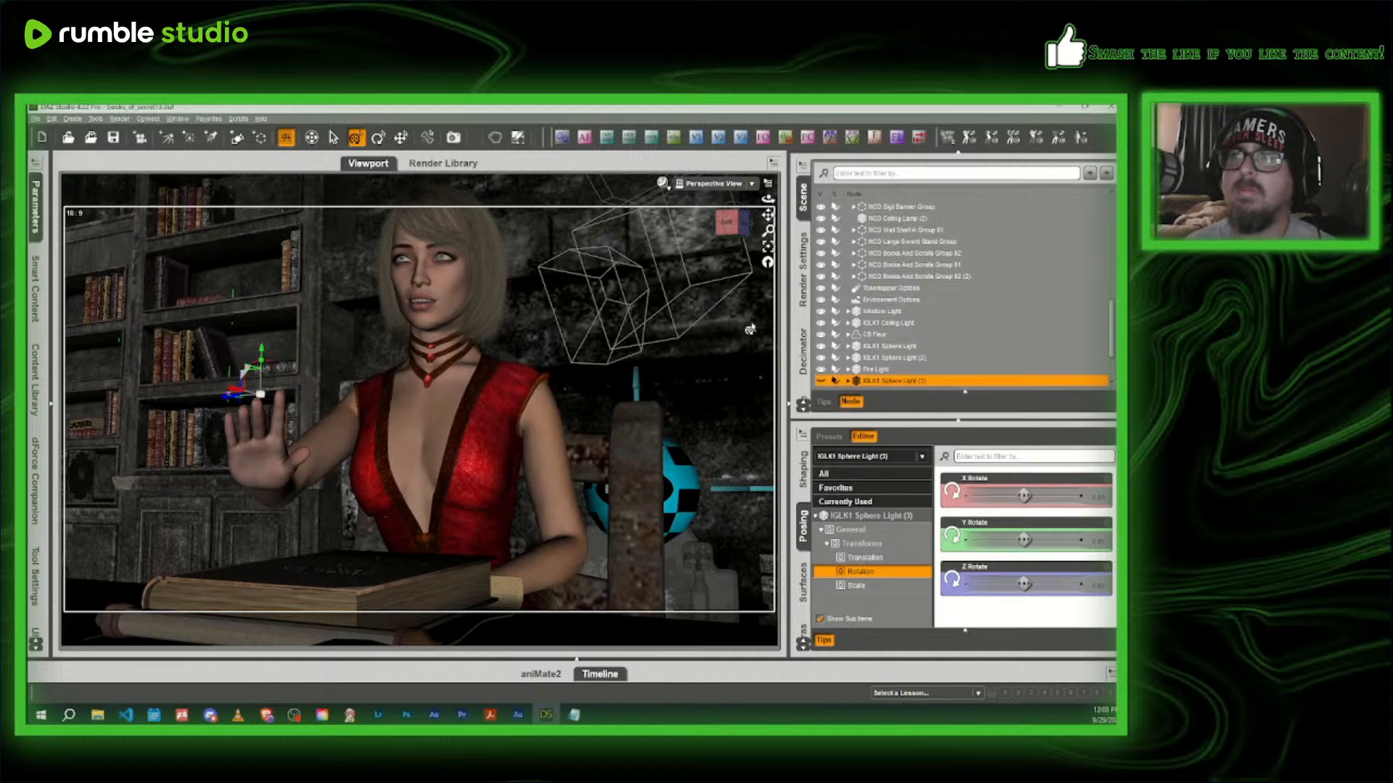
{"action": "left_click_drag", "start_coordinate": [769, 230], "coordinate": [823, 241]}
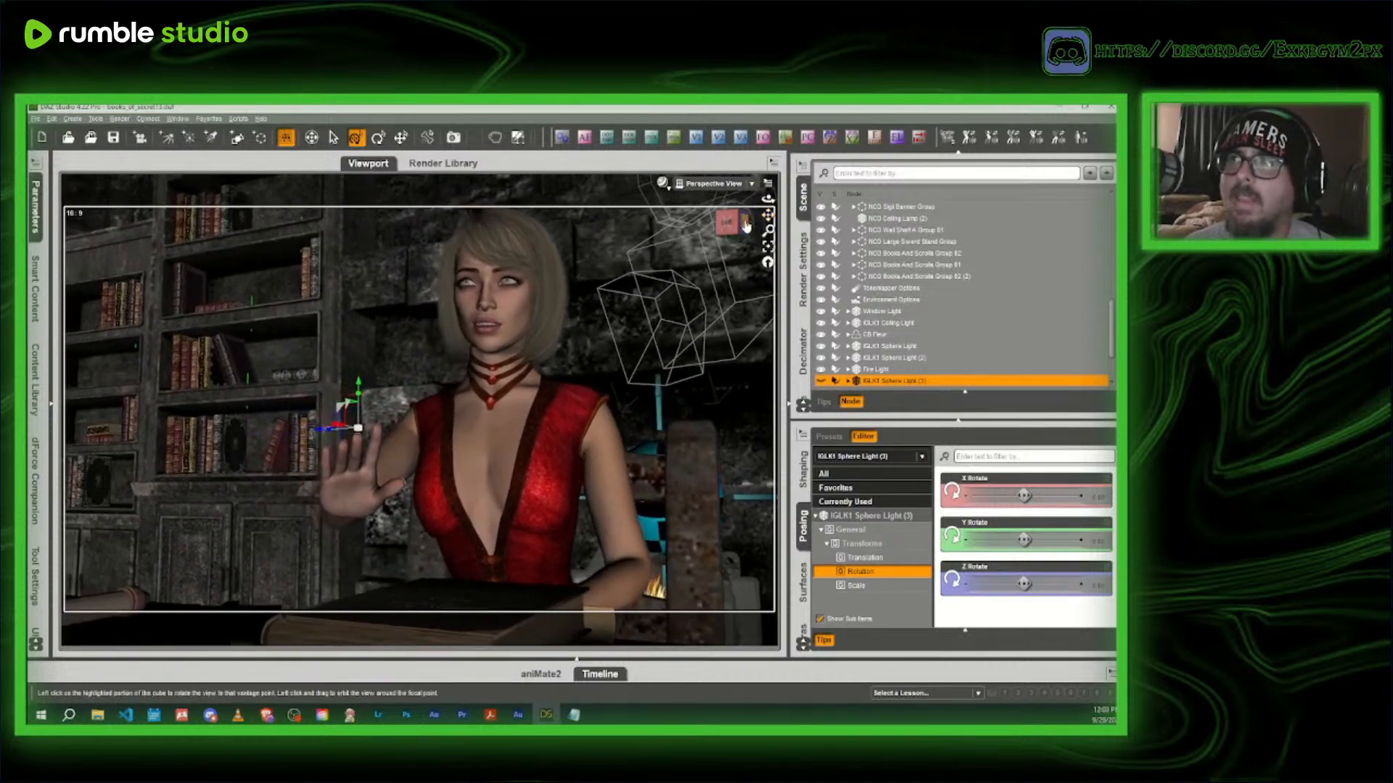
{"action": "left_click_drag", "start_coordinate": [729, 224], "coordinate": [768, 271]}
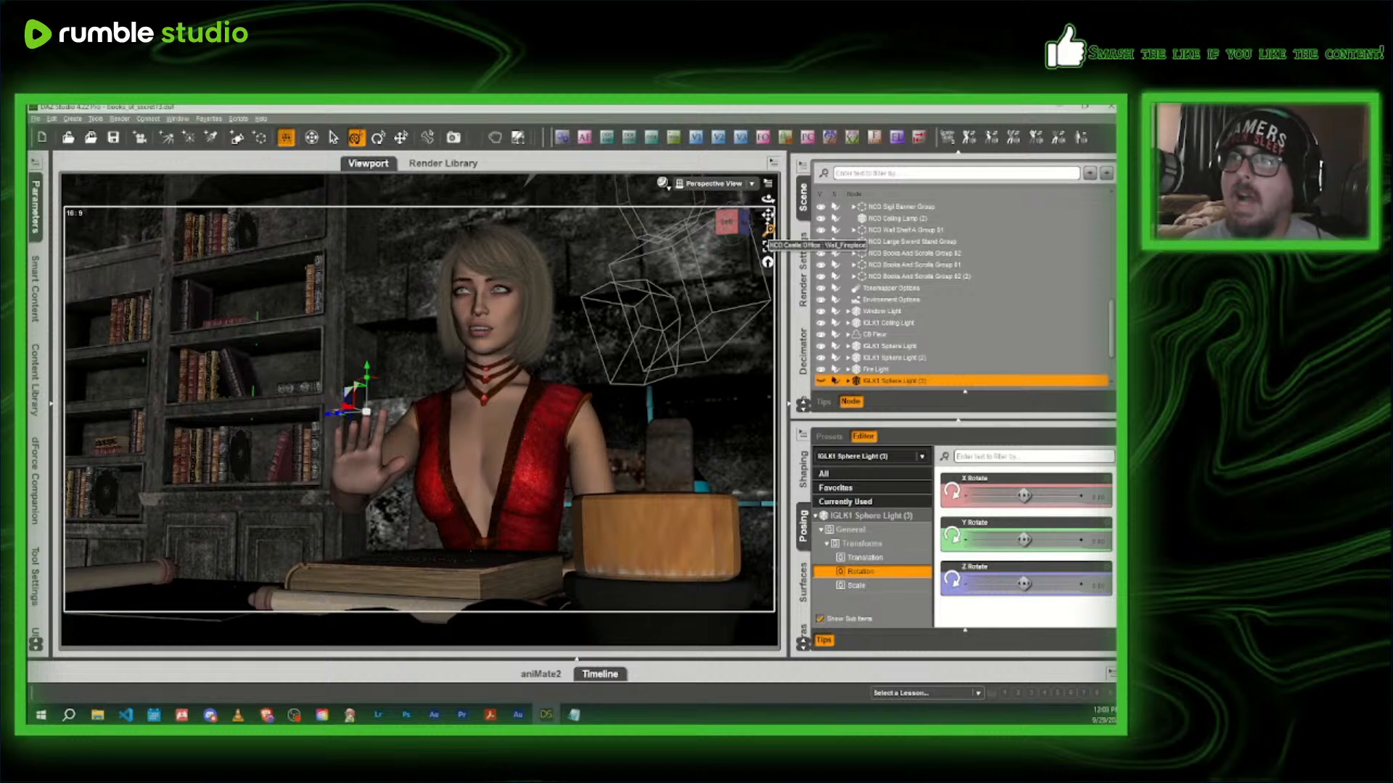
{"action": "left_click", "coordinate": [675, 538]}
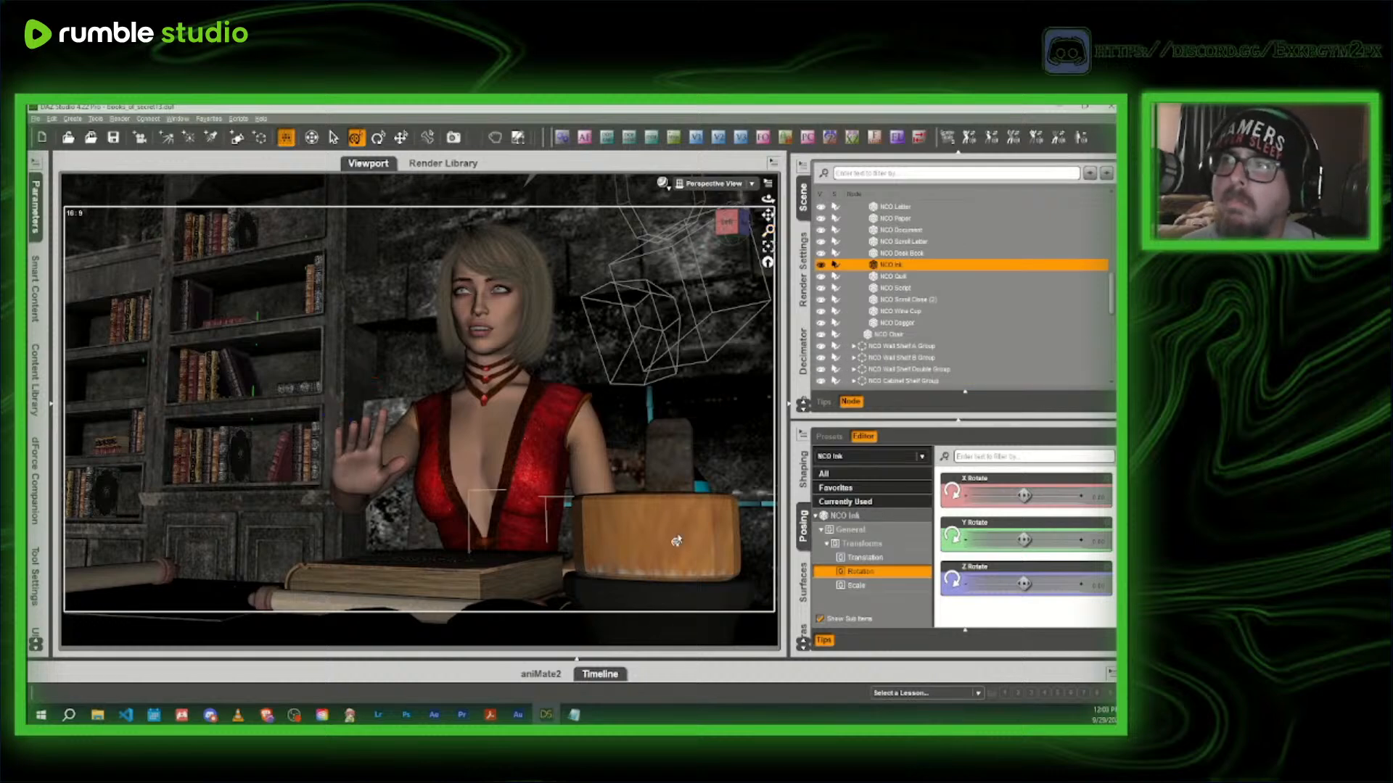
{"action": "left_click", "coordinate": [821, 266]}
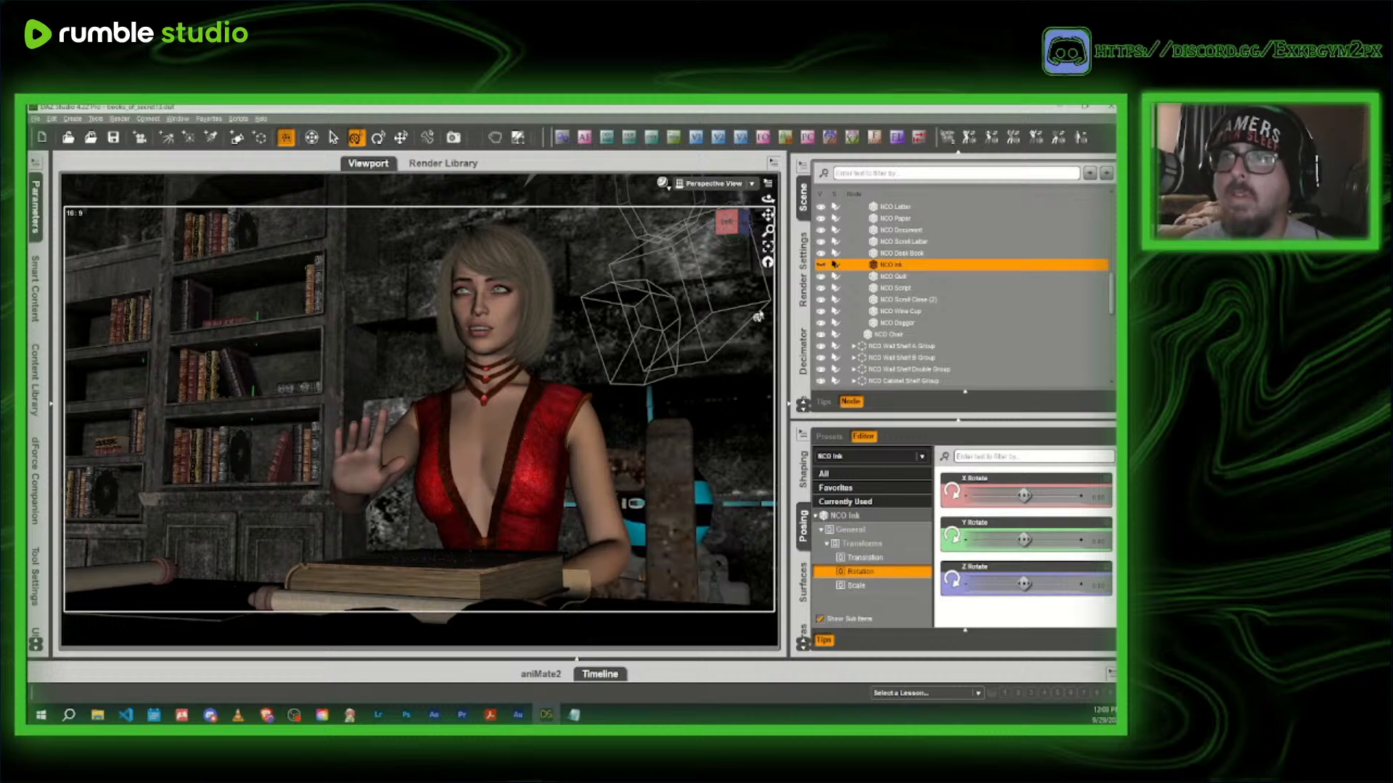
- Face the woman head-on and list the installed pose products for the Hands region under Partial Body
{"action": "left_click", "coordinate": [673, 141]}
{"action": "left_click", "coordinate": [540, 411]}
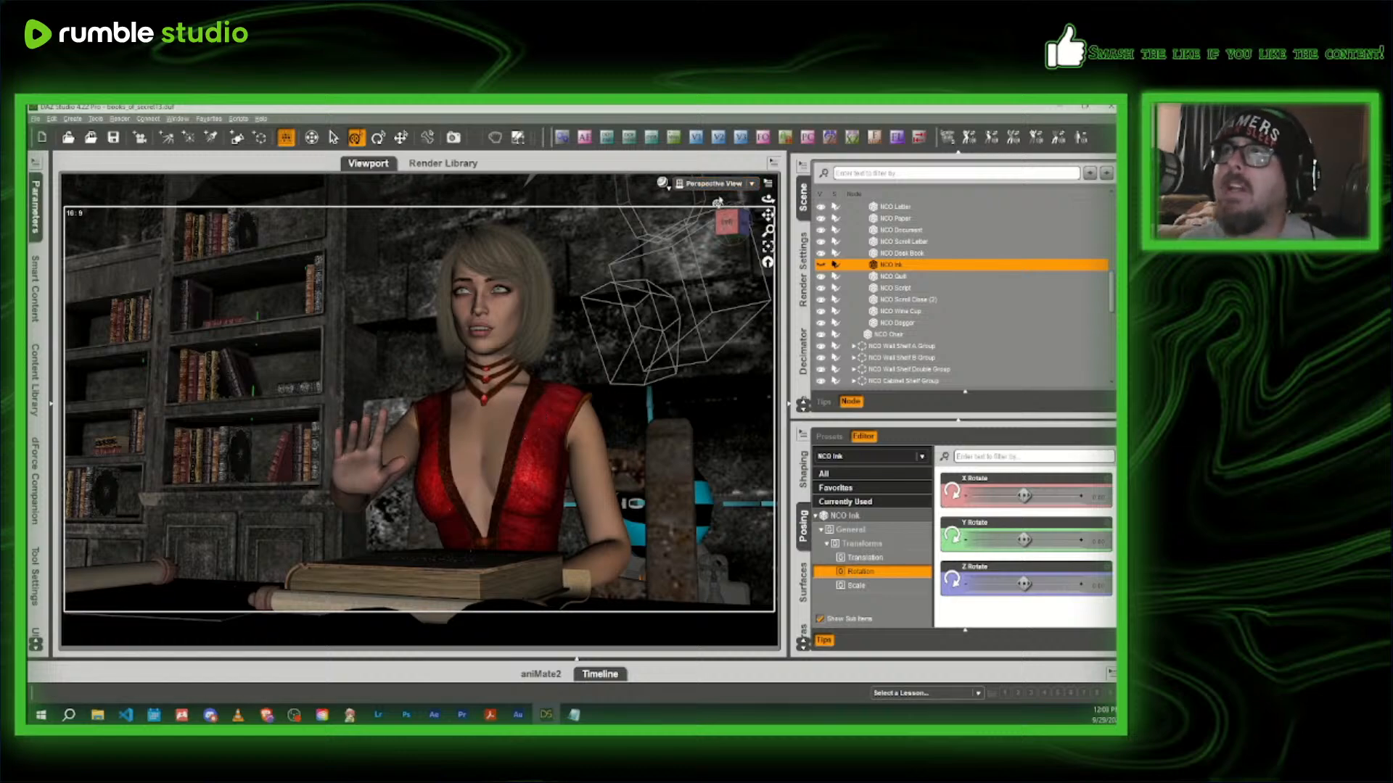
{"action": "mouse_move", "coordinate": [726, 222]}
{"action": "left_mouse_down"}
{"action": "mouse_move", "coordinate": [787, 250]}
{"action": "mouse_move", "coordinate": [714, 237]}
{"action": "left_mouse_up"}
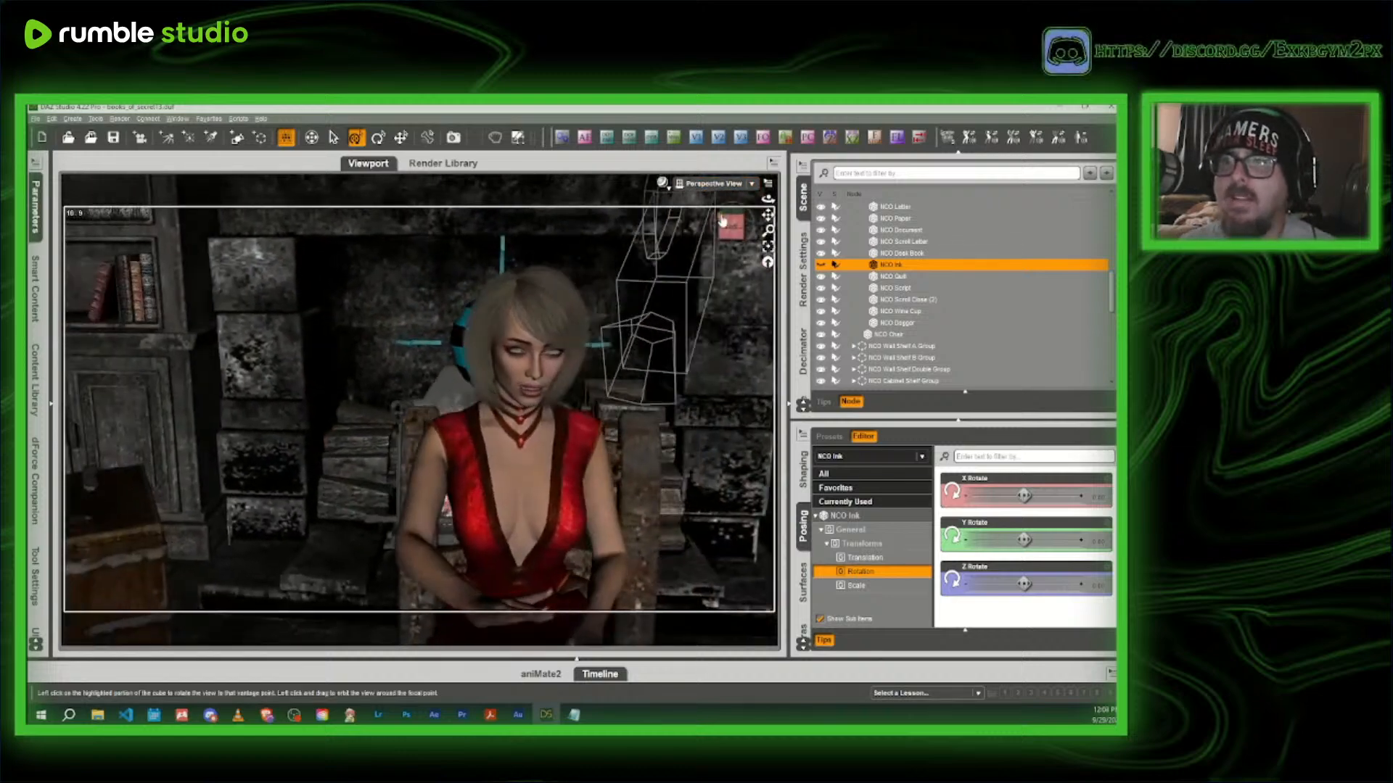
{"action": "left_click", "coordinate": [42, 272]}
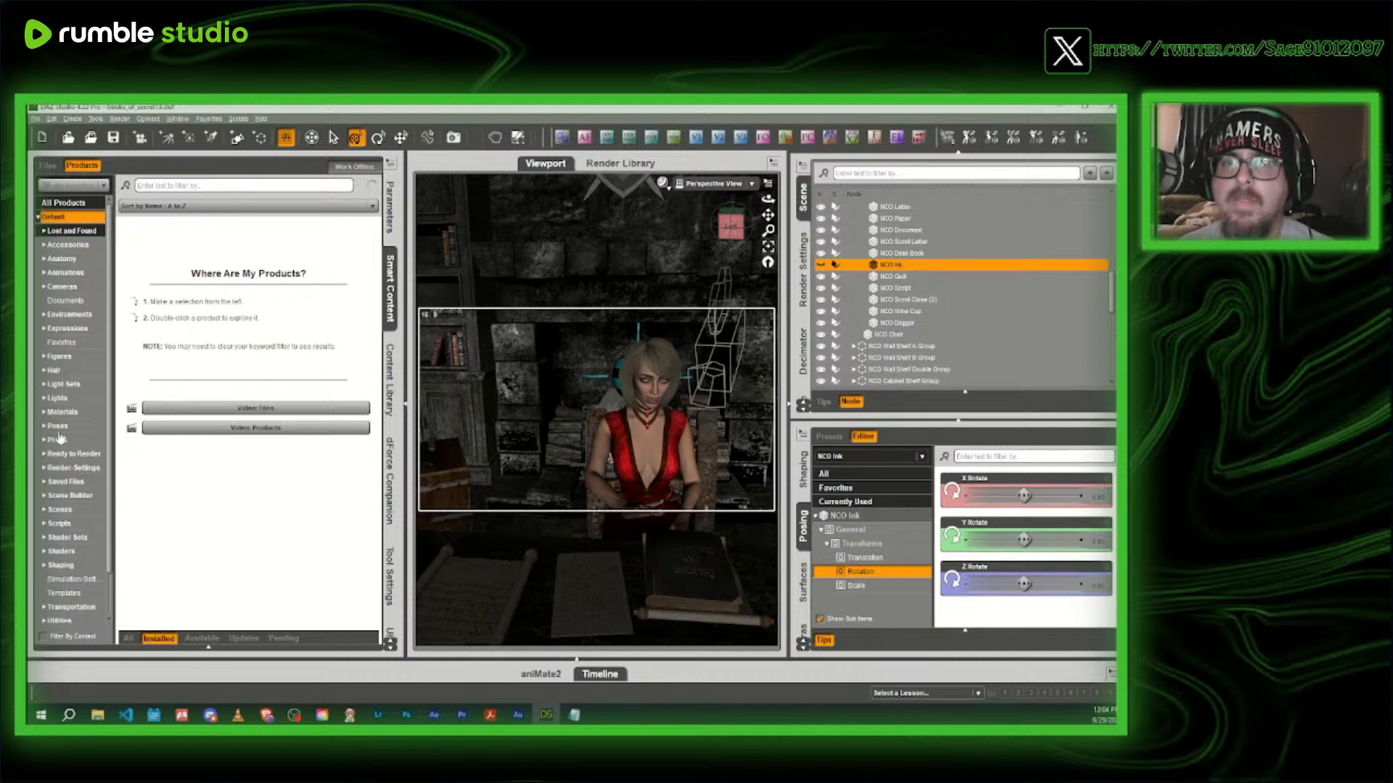
{"action": "left_click", "coordinate": [64, 427]}
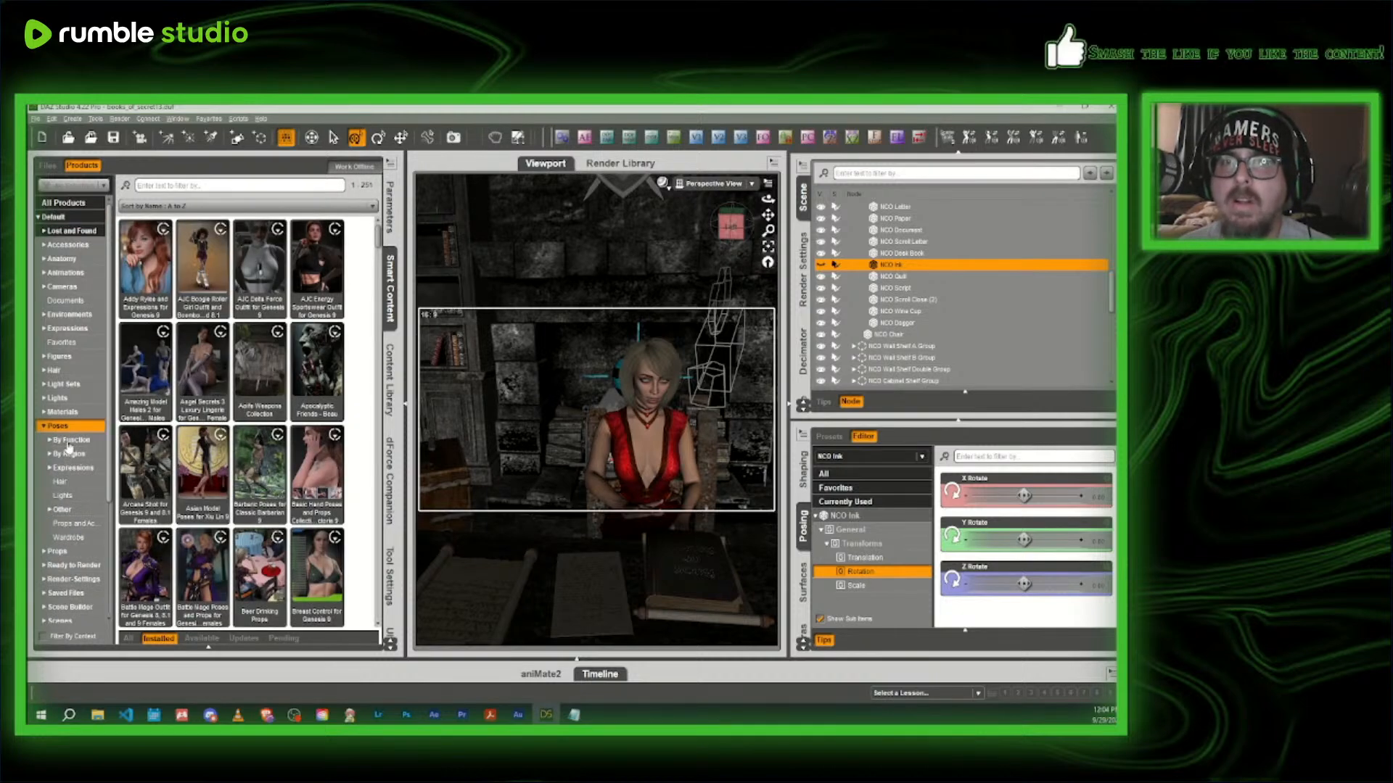
{"action": "left_click", "coordinate": [70, 455]}
{"action": "left_click", "coordinate": [67, 481]}
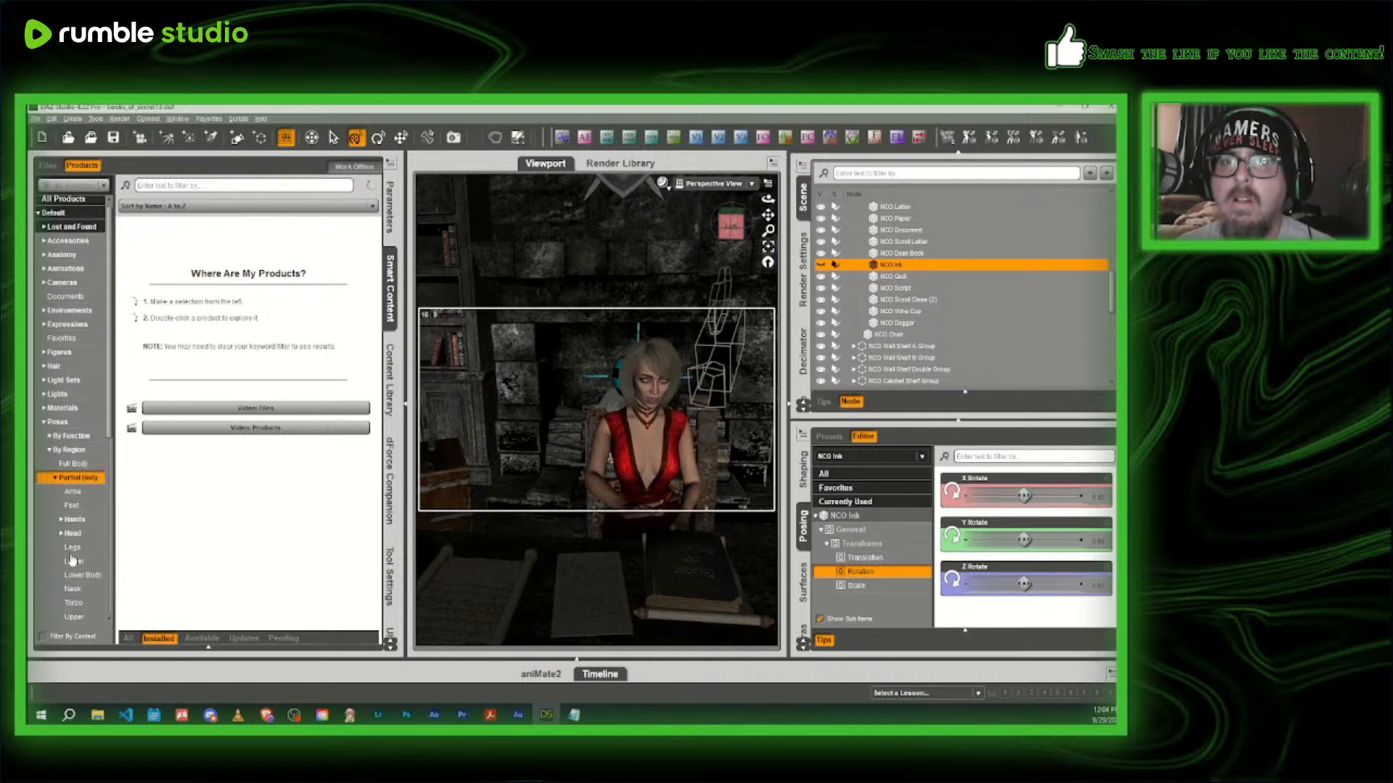
{"action": "left_click", "coordinate": [73, 458]}
{"action": "left_click", "coordinate": [75, 445]}
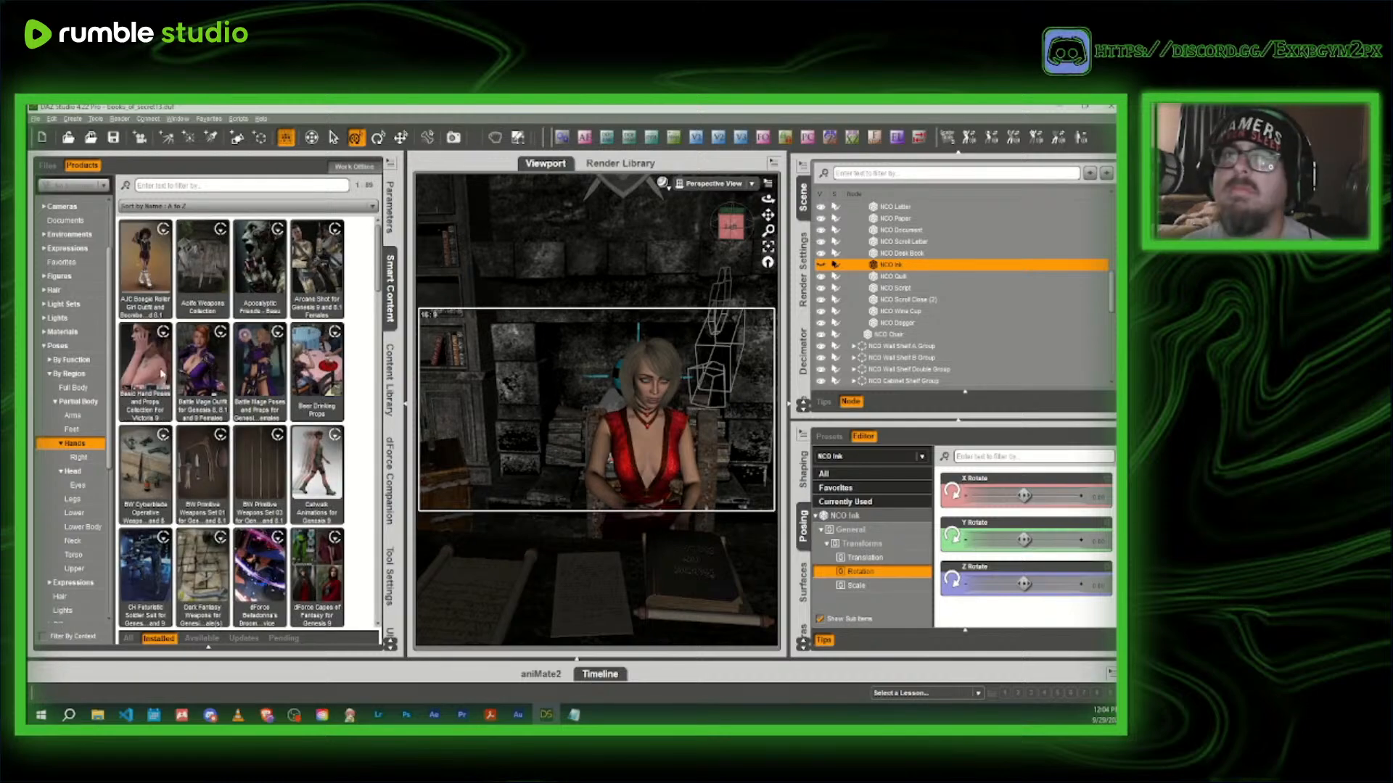
- Open the Hands for Genesis 3 & 8 Female product and list its poses
{"action": "scroll", "coordinate": [186, 409], "scroll_direction": "down", "scroll_amount": 3}
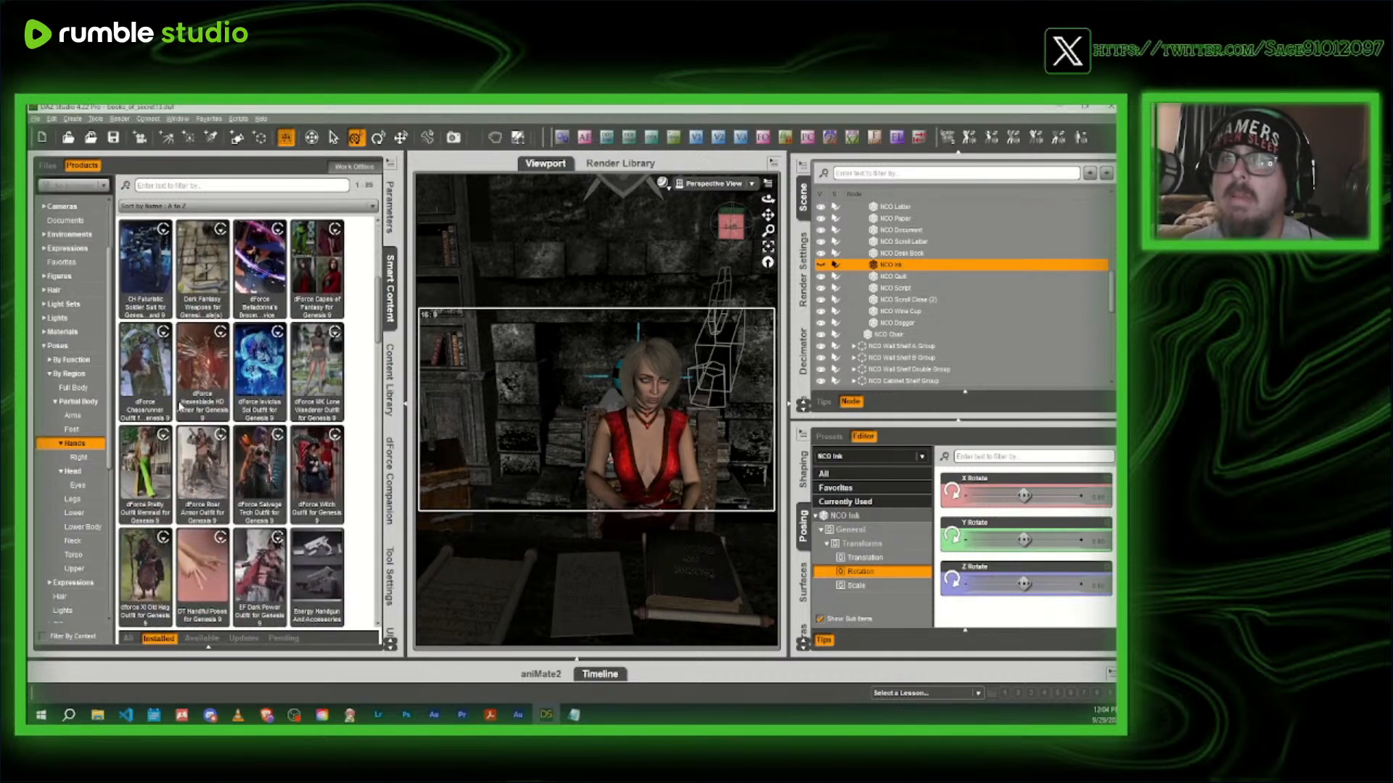
{"action": "scroll", "coordinate": [187, 408], "scroll_direction": "down", "scroll_amount": 5}
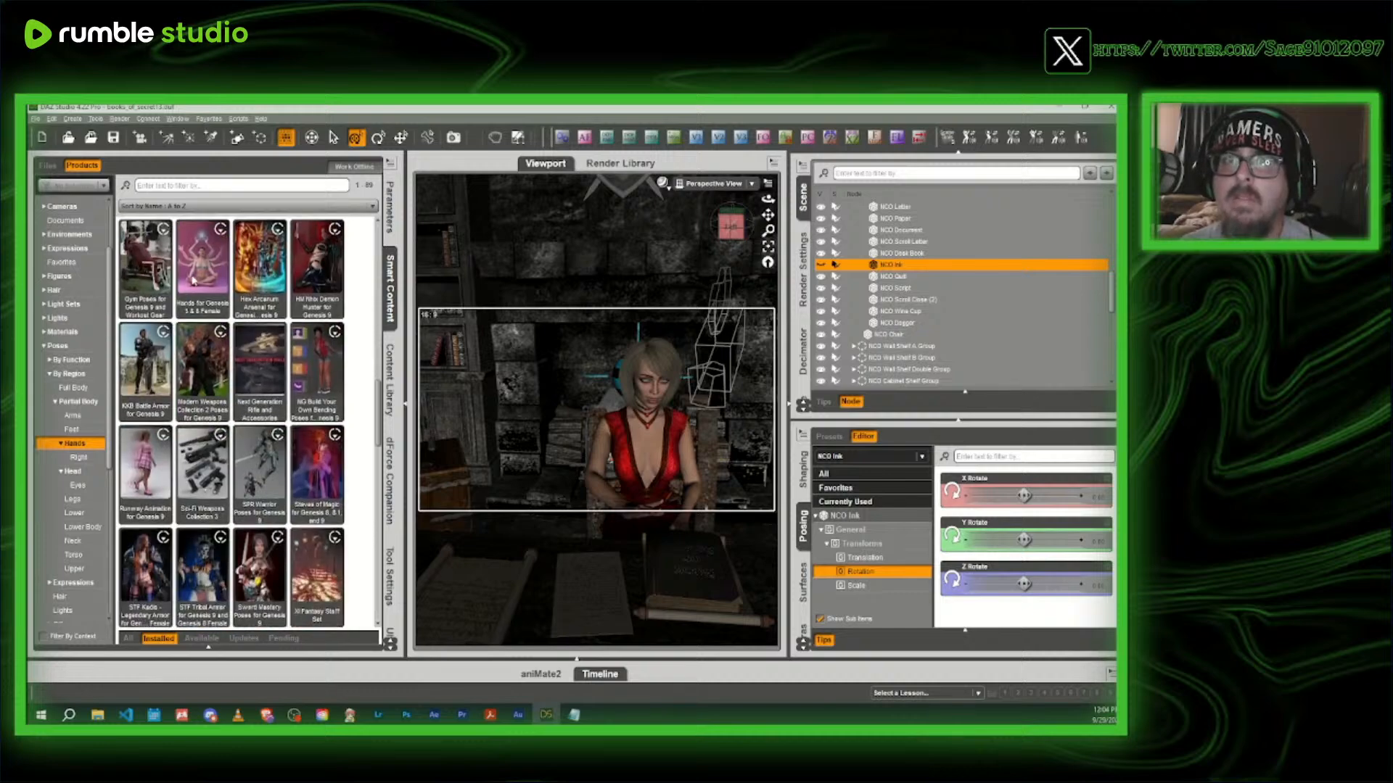
{"action": "left_click", "coordinate": [194, 280]}
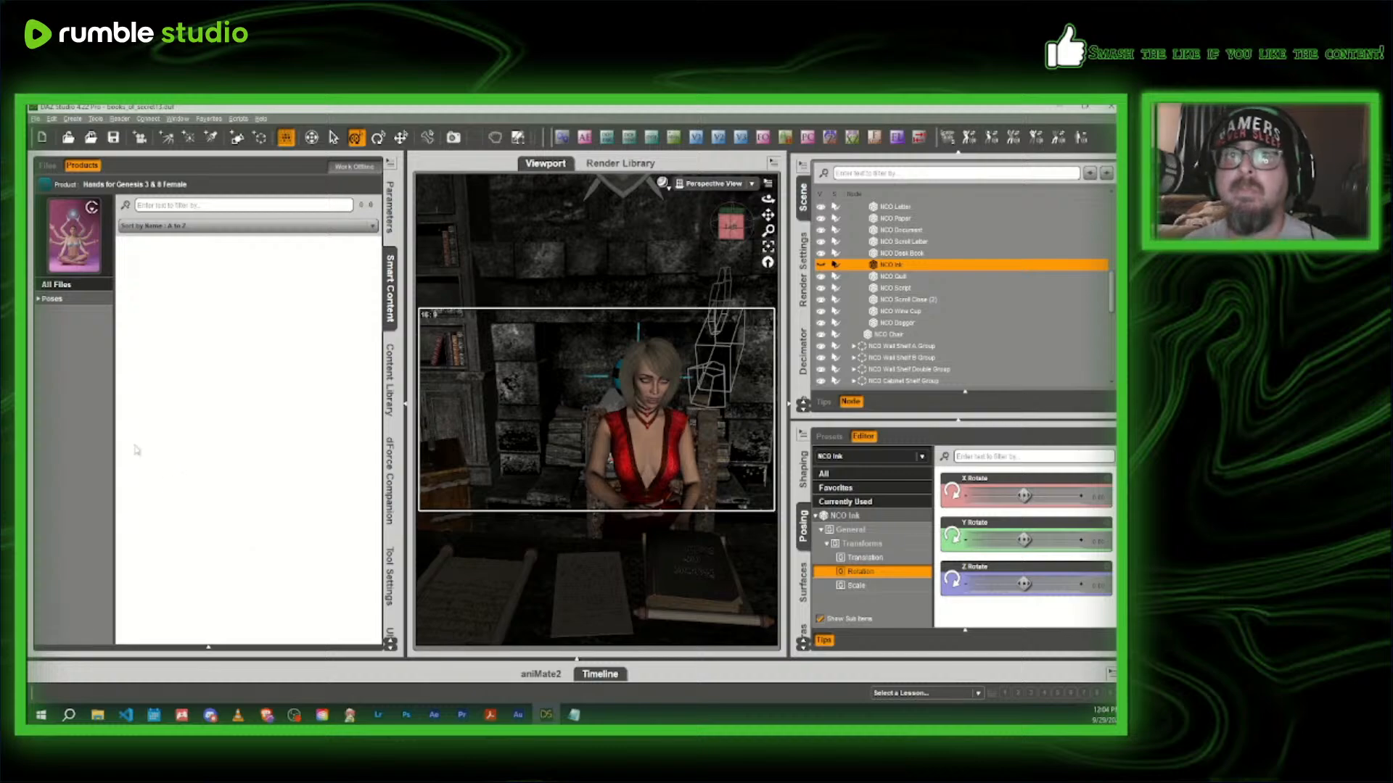
{"action": "left_click", "coordinate": [51, 300]}
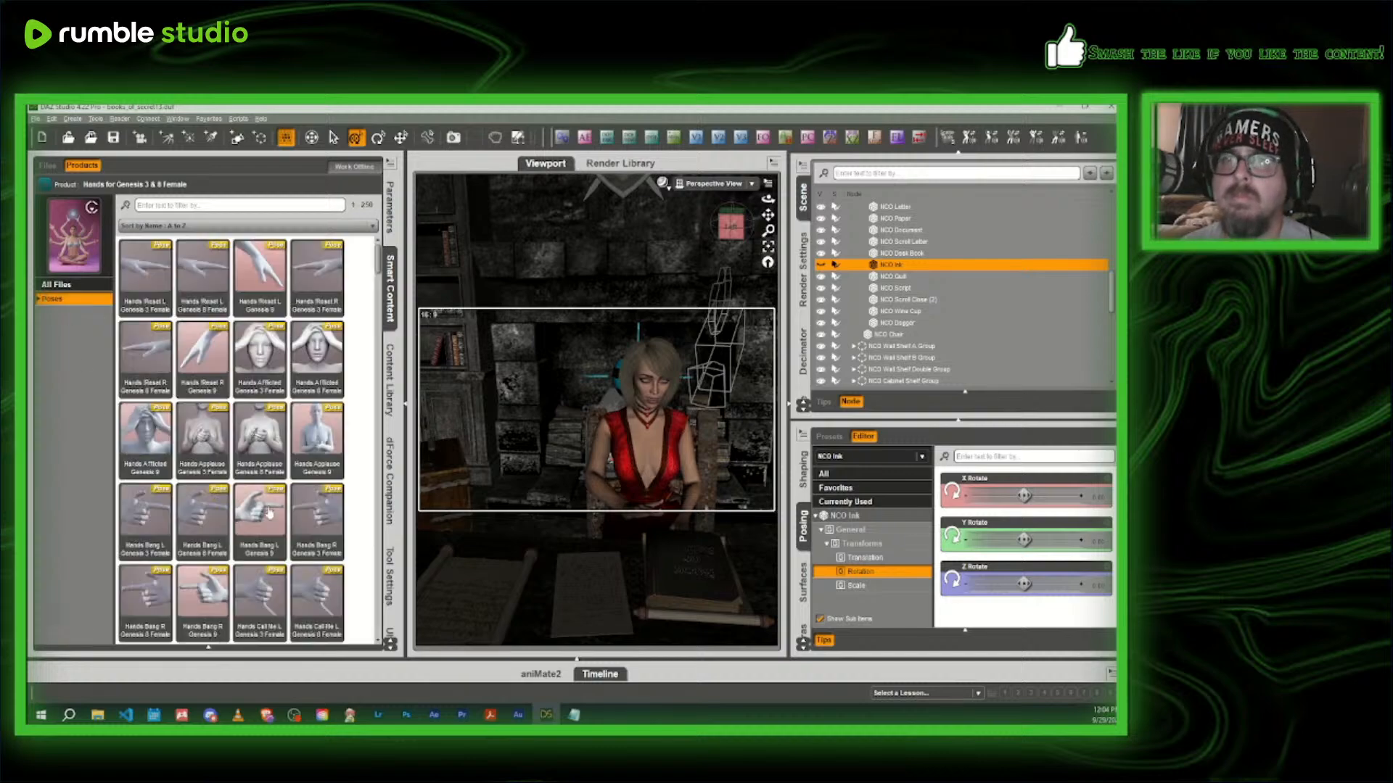
- Look through the hand poses for one that suits the seated woman, examining the Hands Thinking variants for Genesis 8 Female and Genesis 9
{"action": "mouse_move", "coordinate": [269, 513]}
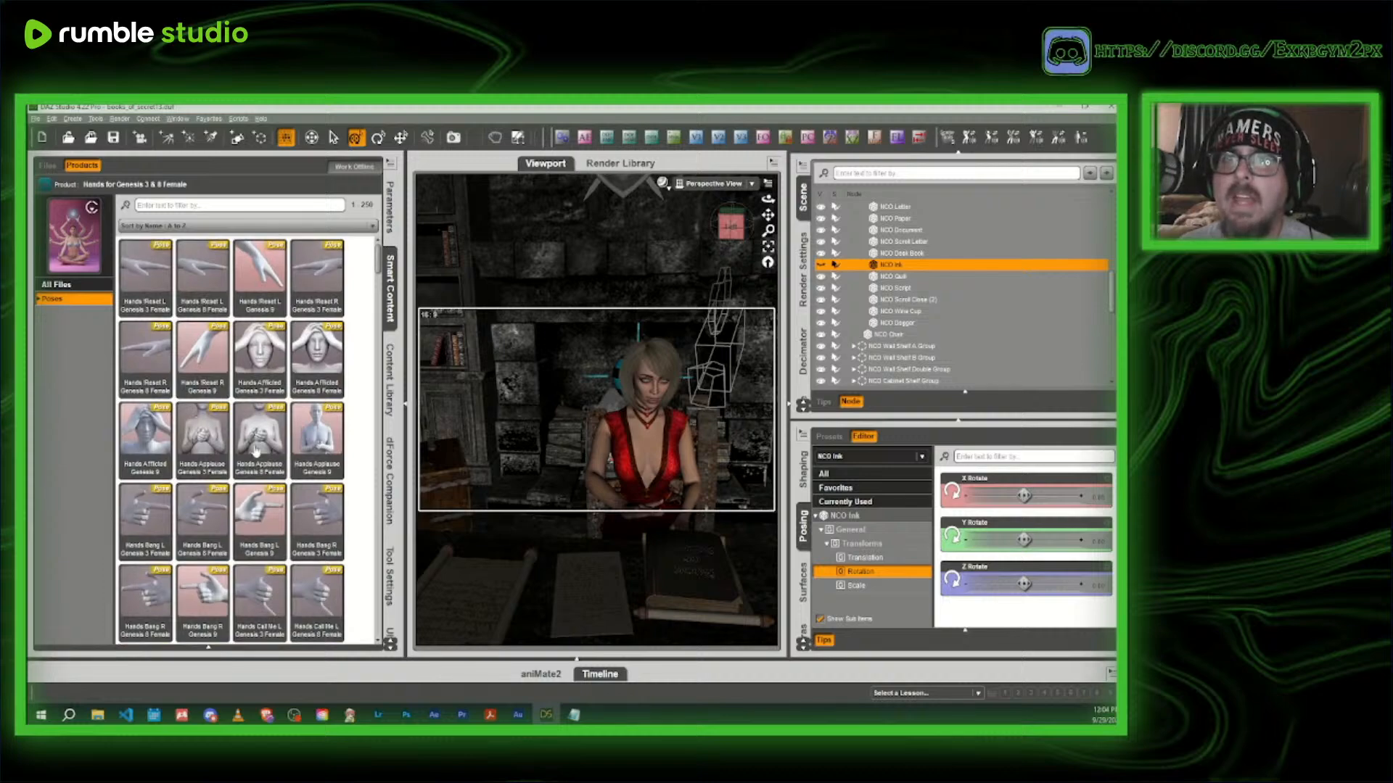
{"action": "scroll", "coordinate": [276, 458], "scroll_direction": "down", "scroll_amount": 10}
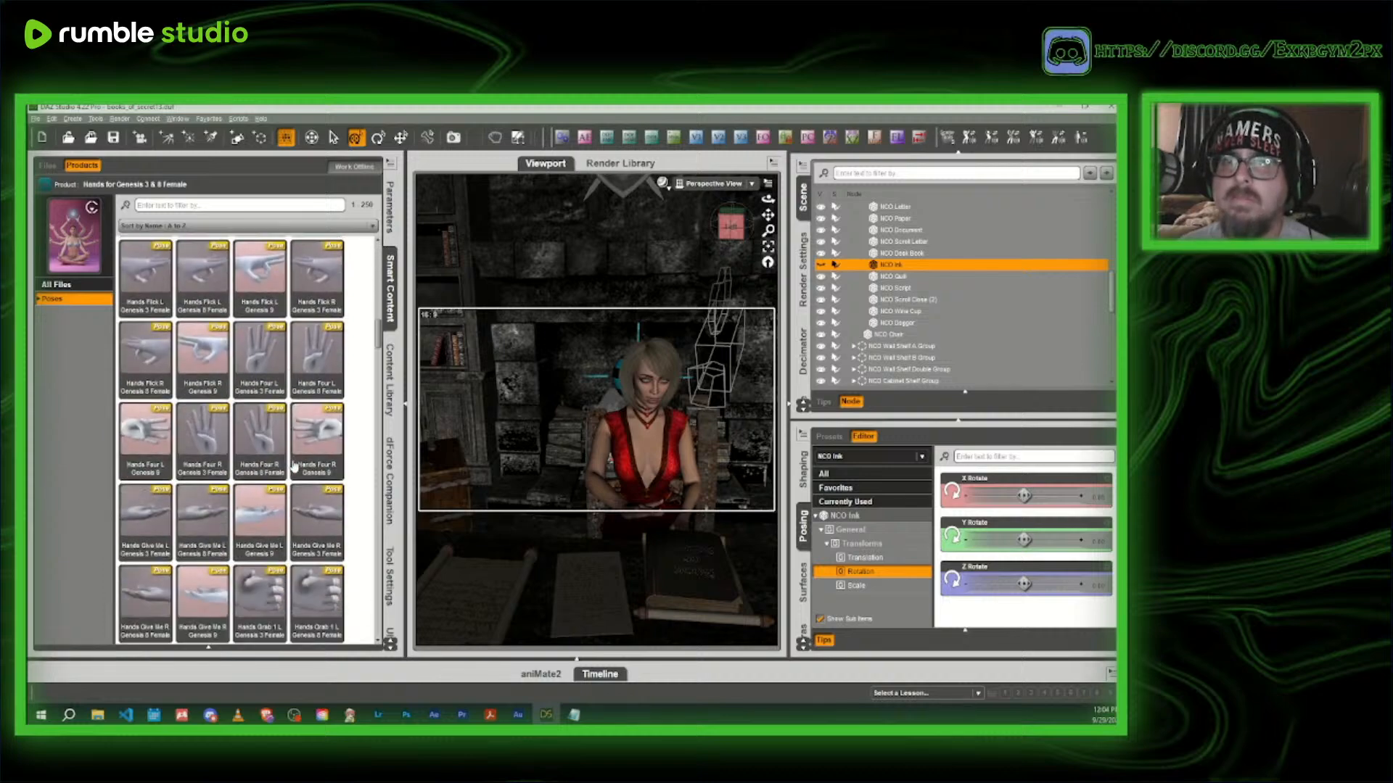
{"action": "scroll", "coordinate": [293, 467], "scroll_direction": "down", "scroll_amount": 10}
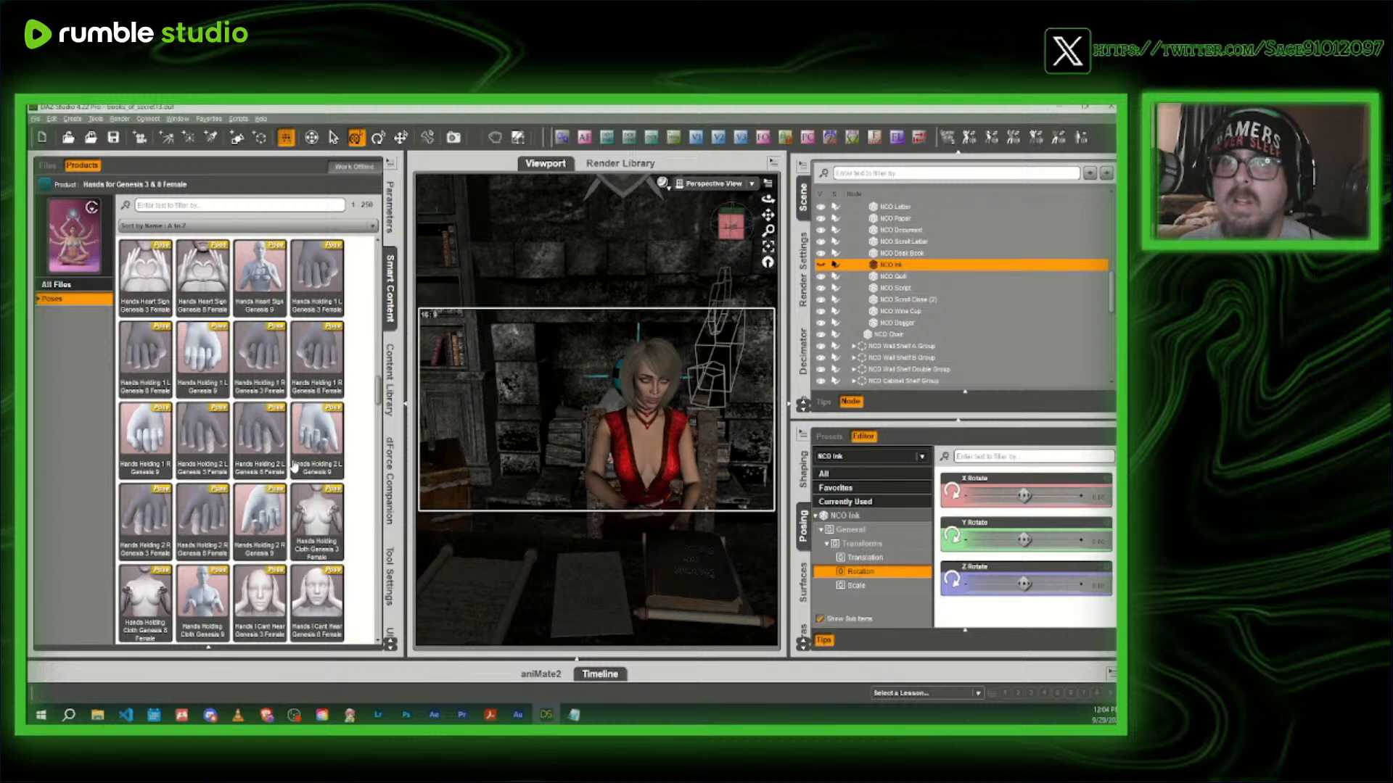
{"action": "scroll", "coordinate": [293, 466], "scroll_direction": "down", "scroll_amount": 10}
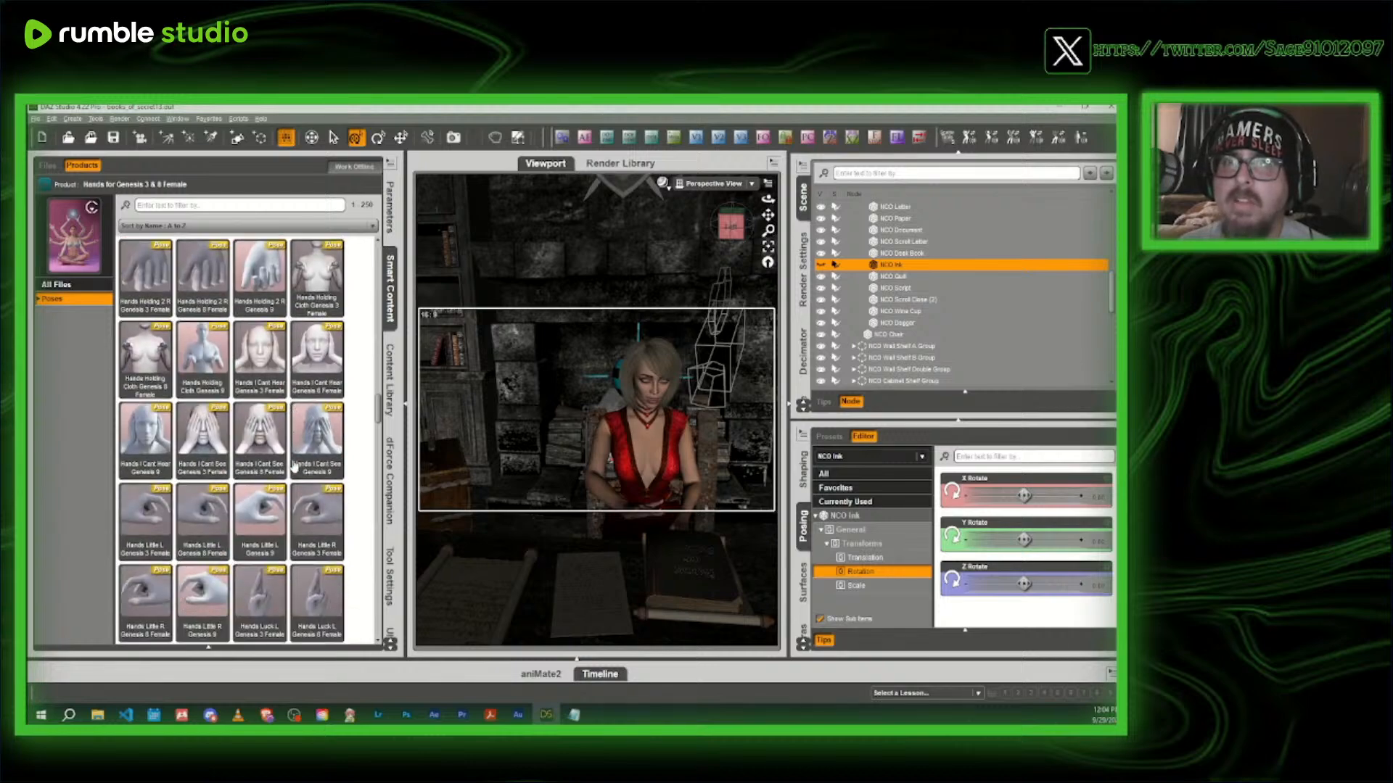
{"action": "scroll", "coordinate": [294, 467], "scroll_direction": "down", "scroll_amount": 10}
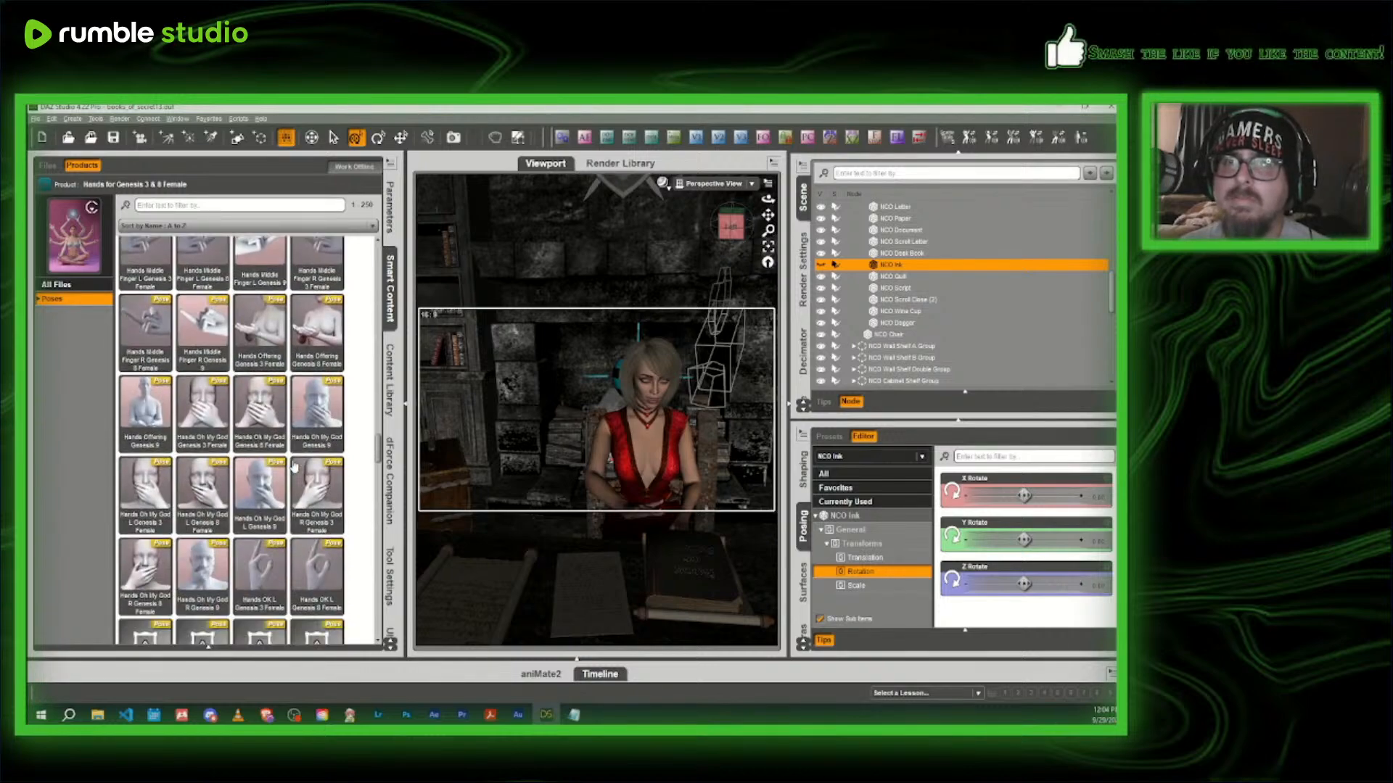
{"action": "scroll", "coordinate": [294, 466], "scroll_direction": "down", "scroll_amount": 10}
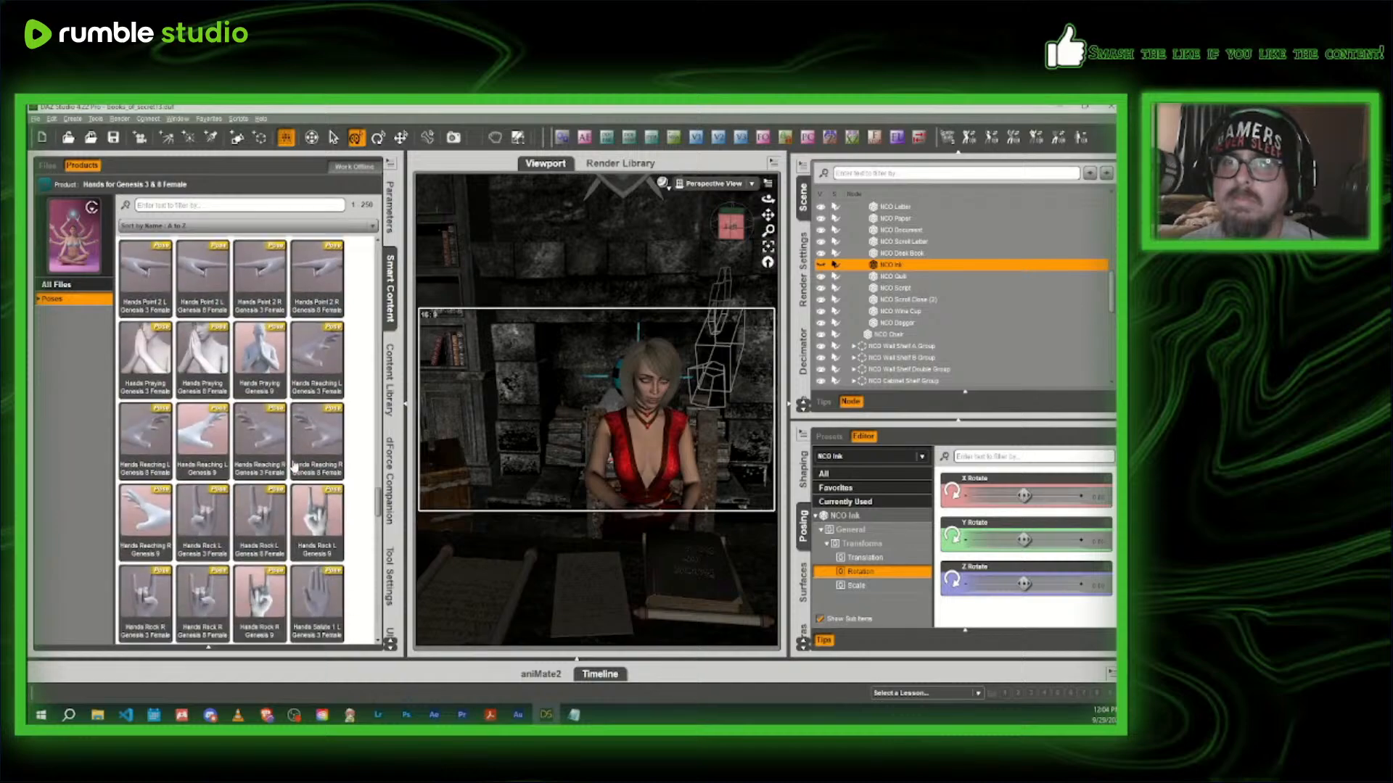
{"action": "scroll", "coordinate": [294, 467], "scroll_direction": "down", "scroll_amount": 10}
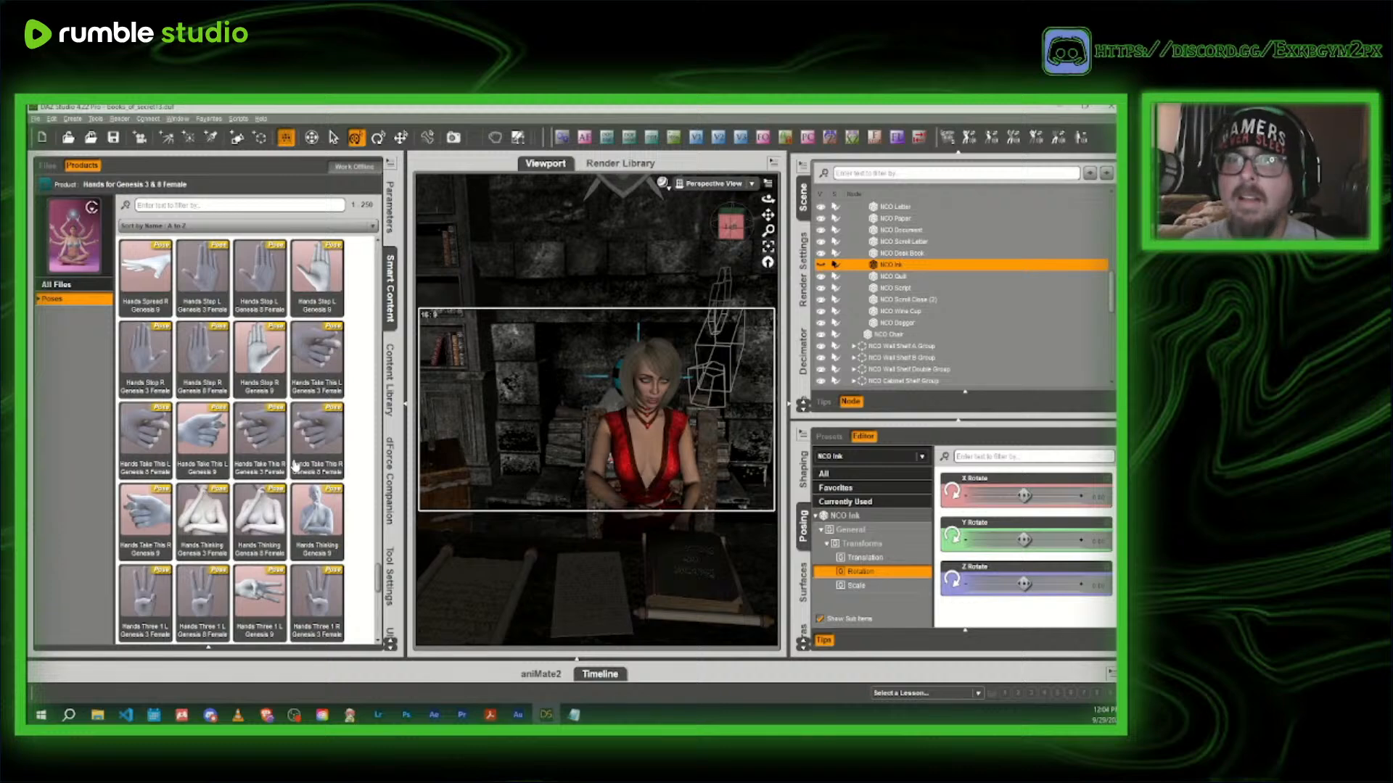
{"action": "mouse_move", "coordinate": [294, 466]}
{"action": "mouse_move", "coordinate": [263, 544]}
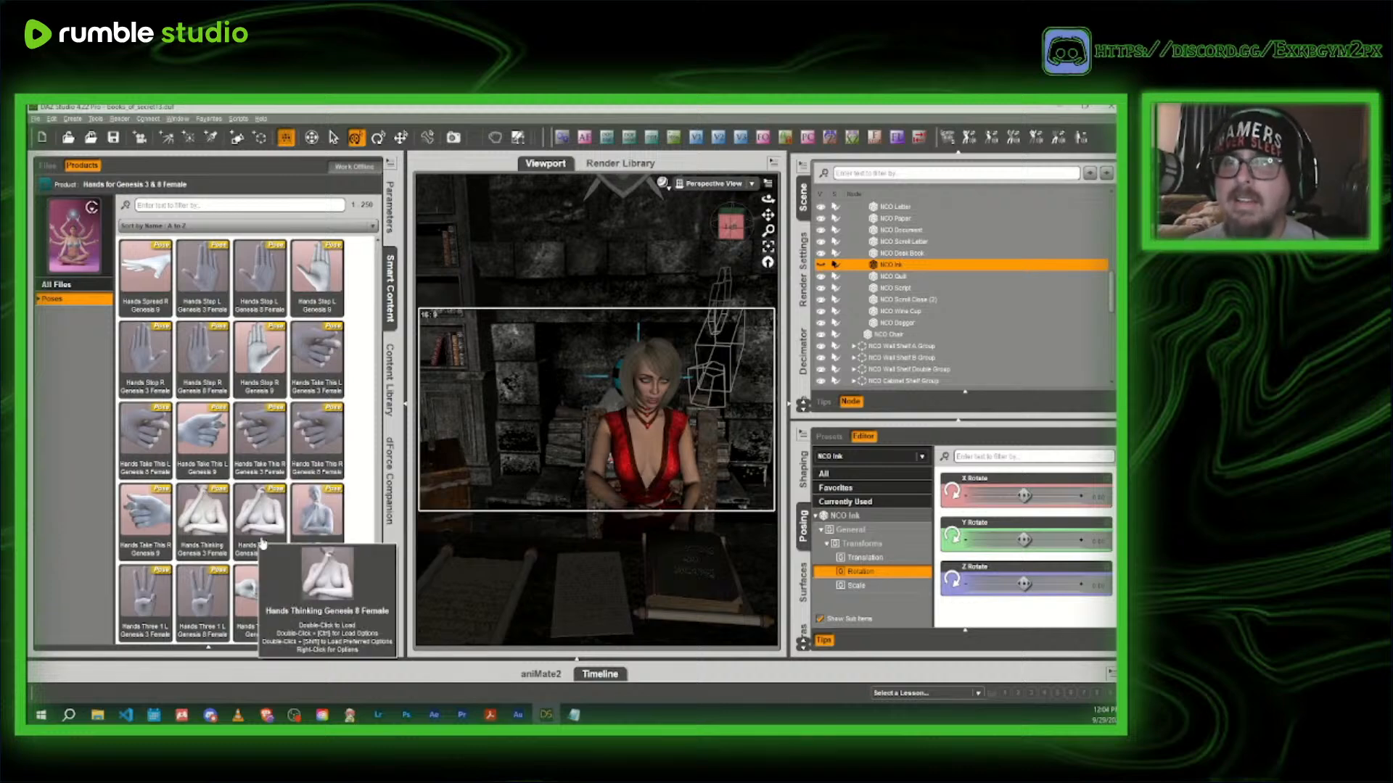
{"action": "mouse_move", "coordinate": [312, 517]}
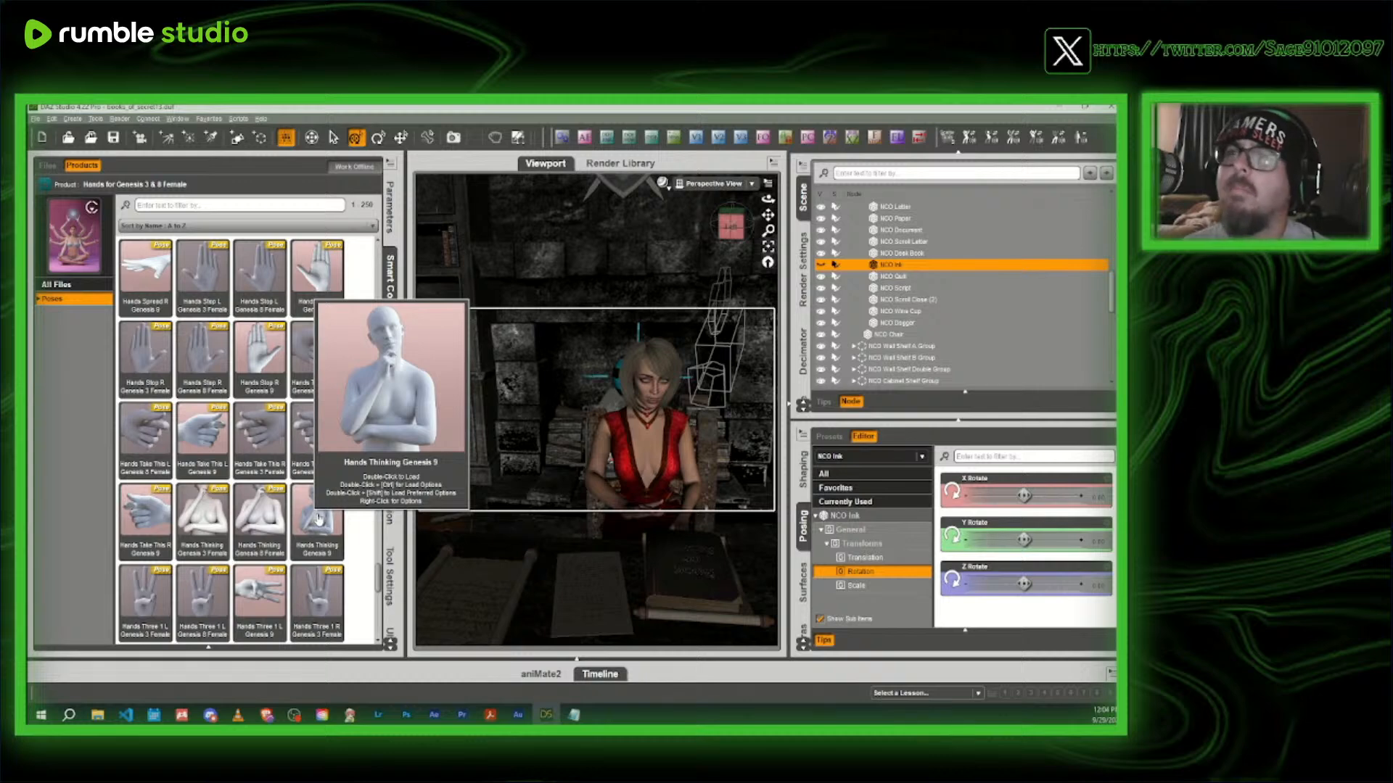
- Select the seated woman's whole figure and apply the Hands Thinking Genesis 9 pose to it
{"action": "left_click", "coordinate": [650, 449]}
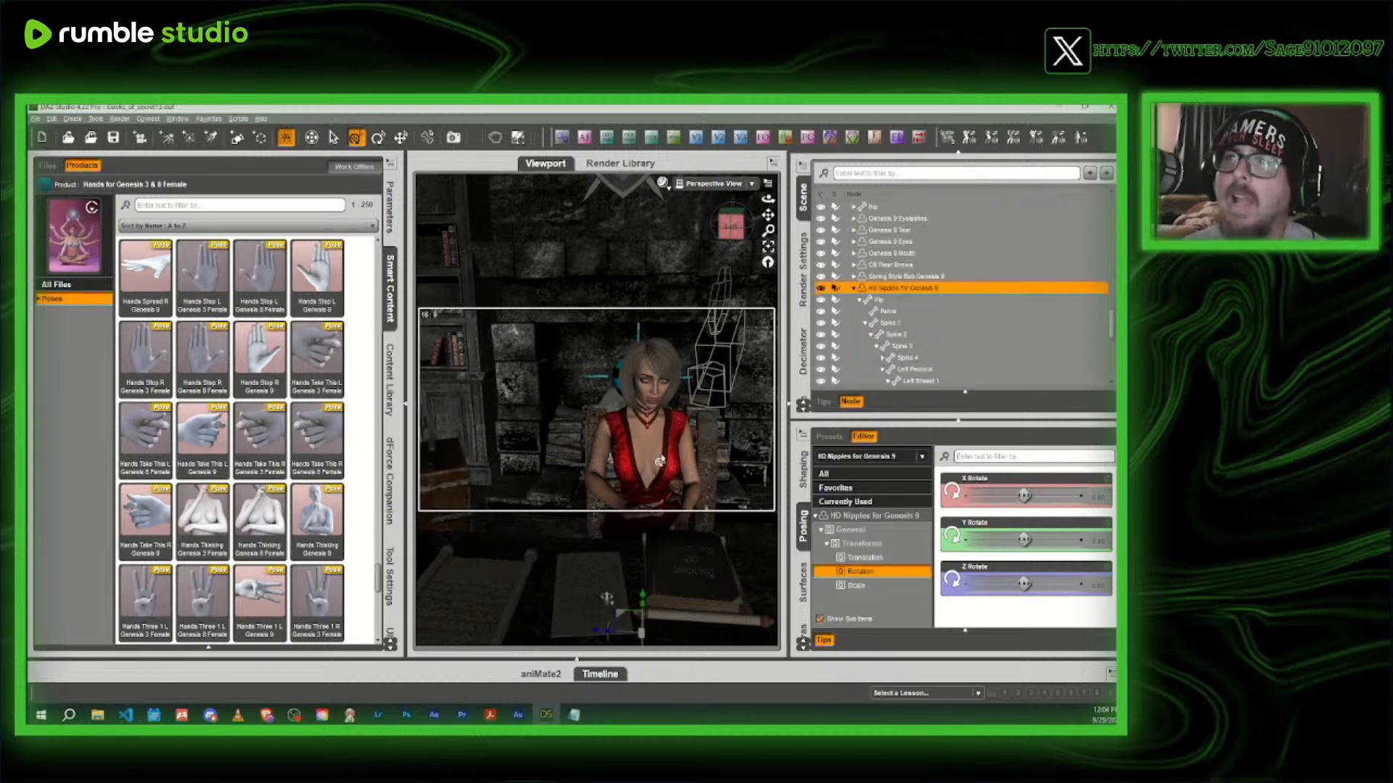
{"action": "left_click", "coordinate": [652, 395]}
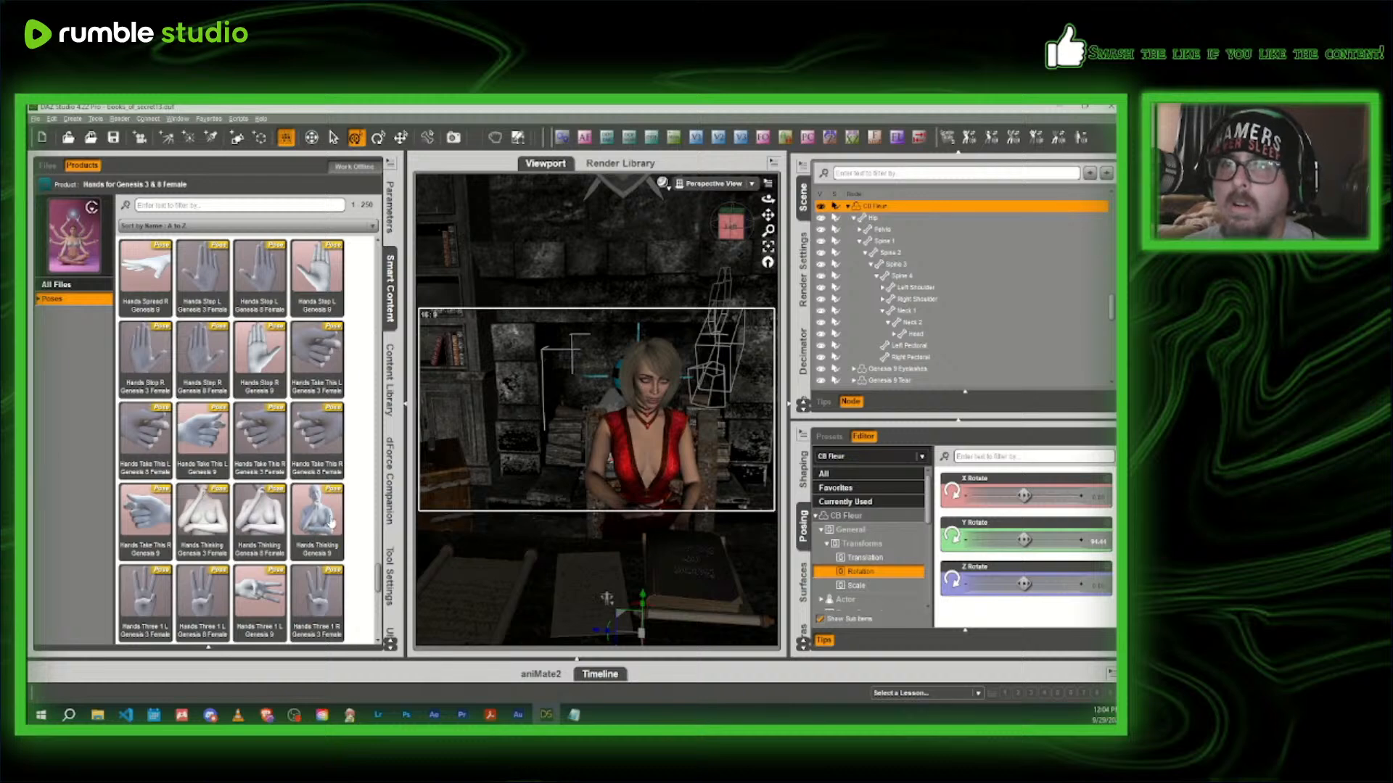
{"action": "double_click", "coordinate": [330, 520]}
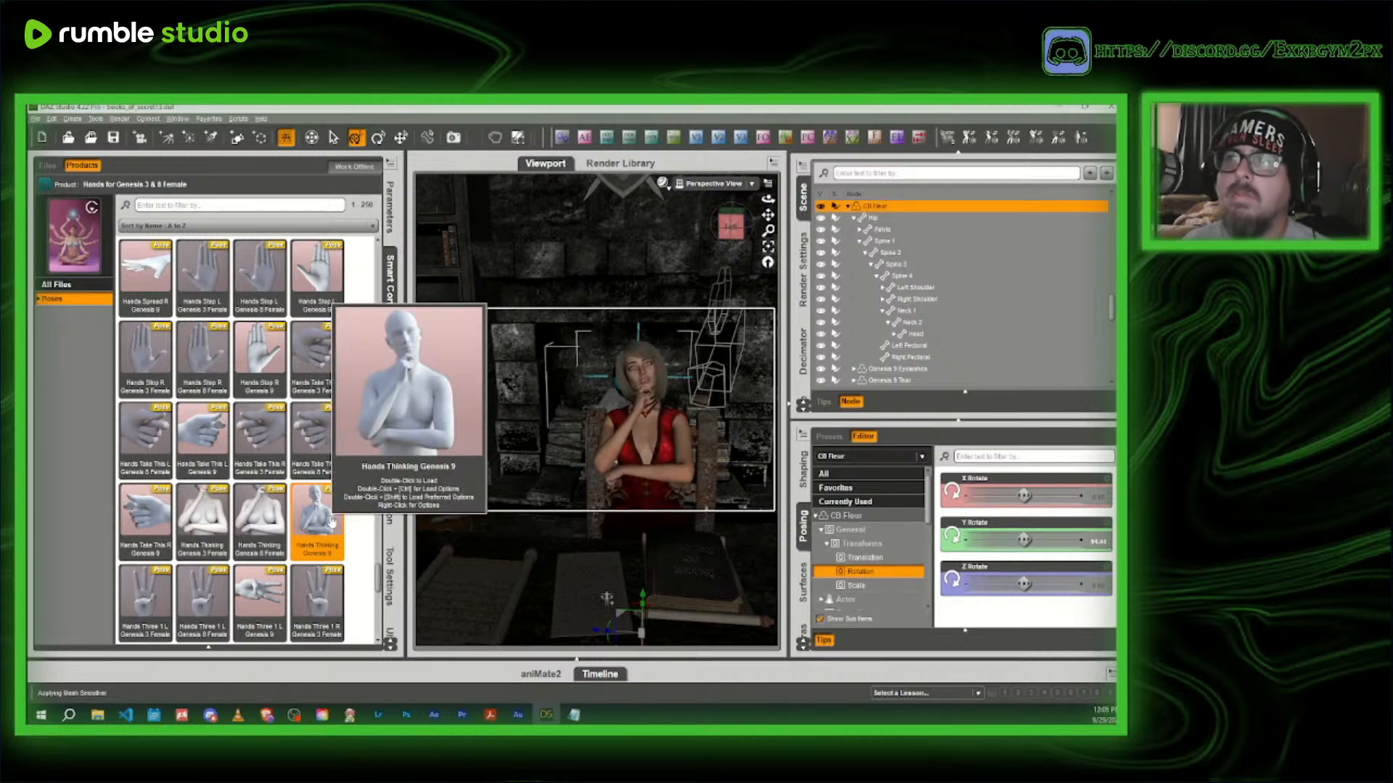
- Bend the woman's Spine 1 forward to about 25 so that she leans over the desk
{"action": "left_click", "coordinate": [650, 493]}
{"action": "left_click", "coordinate": [390, 207]}
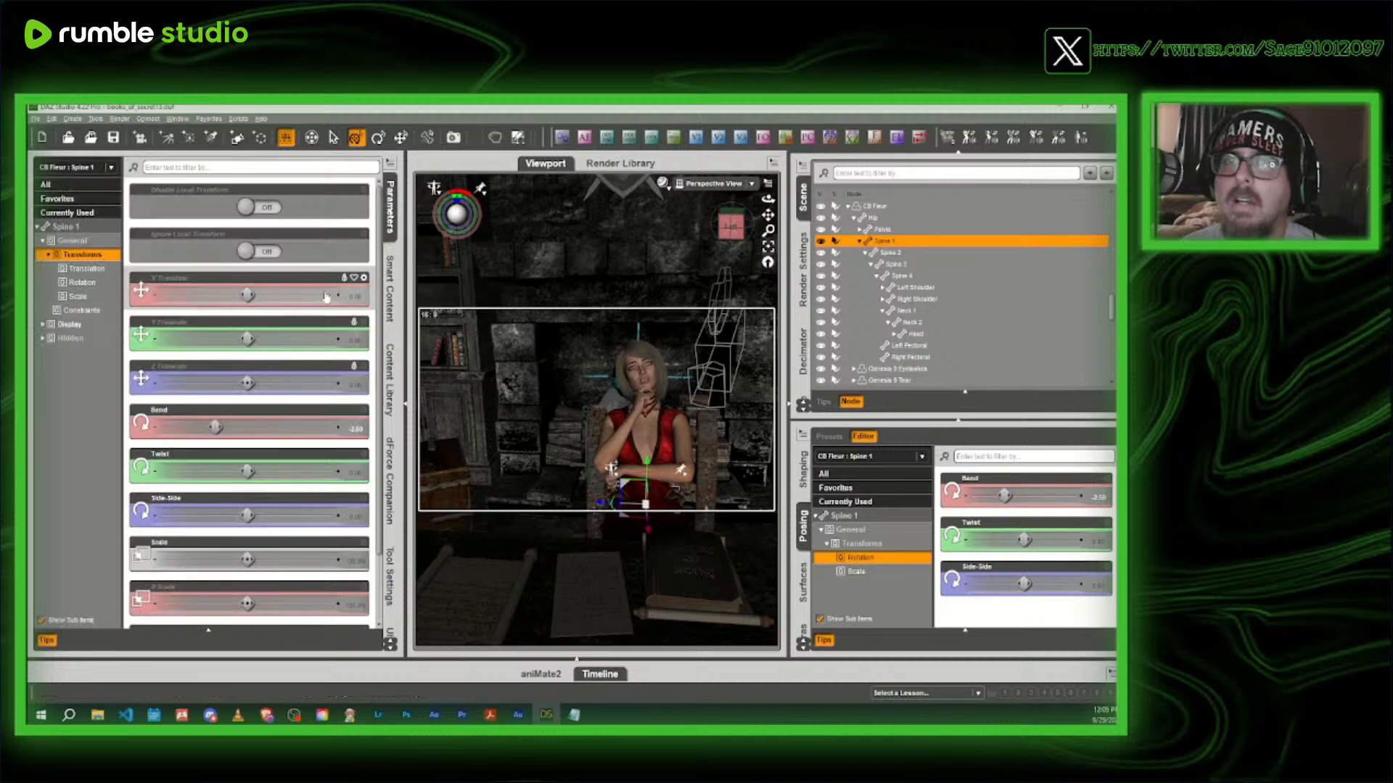
{"action": "left_click_drag", "start_coordinate": [217, 427], "coordinate": [305, 438]}
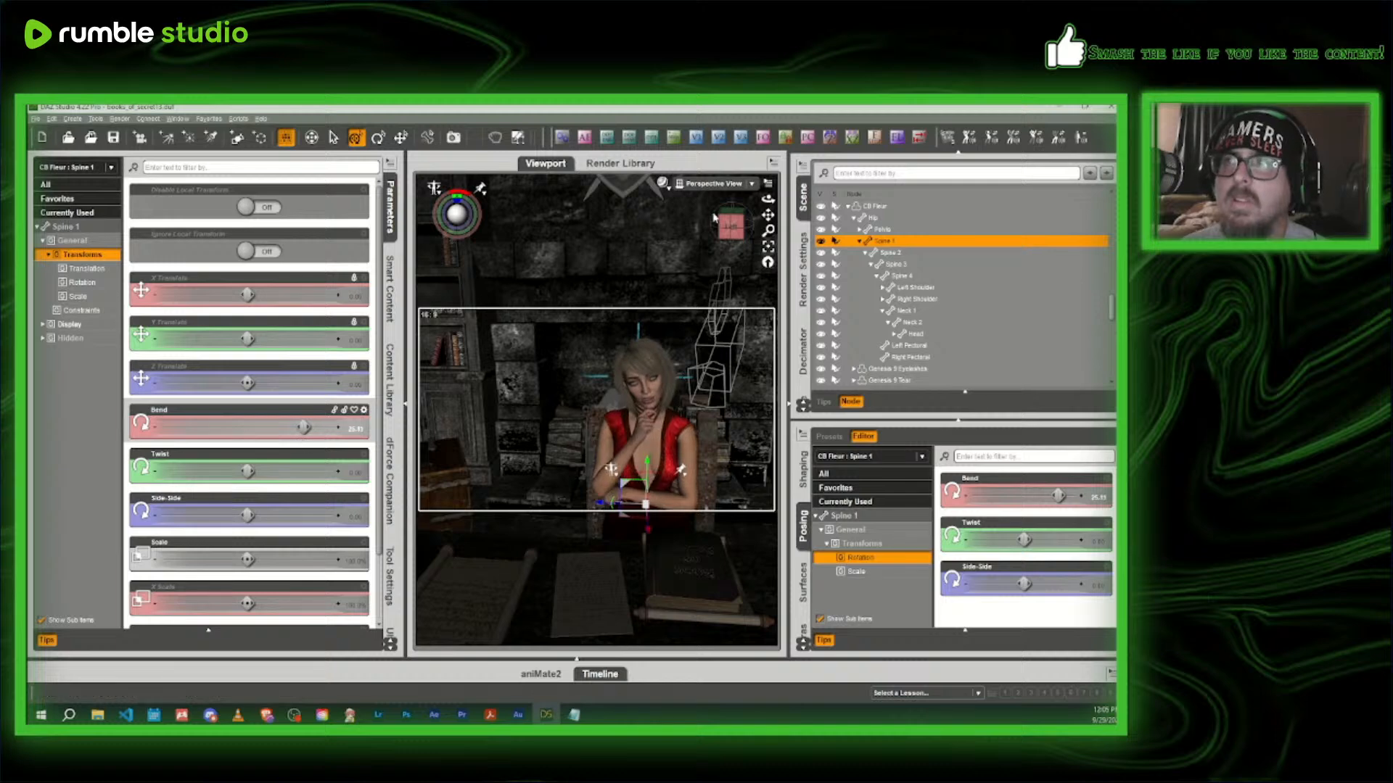
- Look through the second camera and make IGLK1 Sphere Light (3) visible again
{"action": "left_click", "coordinate": [718, 184]}
{"action": "left_click", "coordinate": [720, 304]}
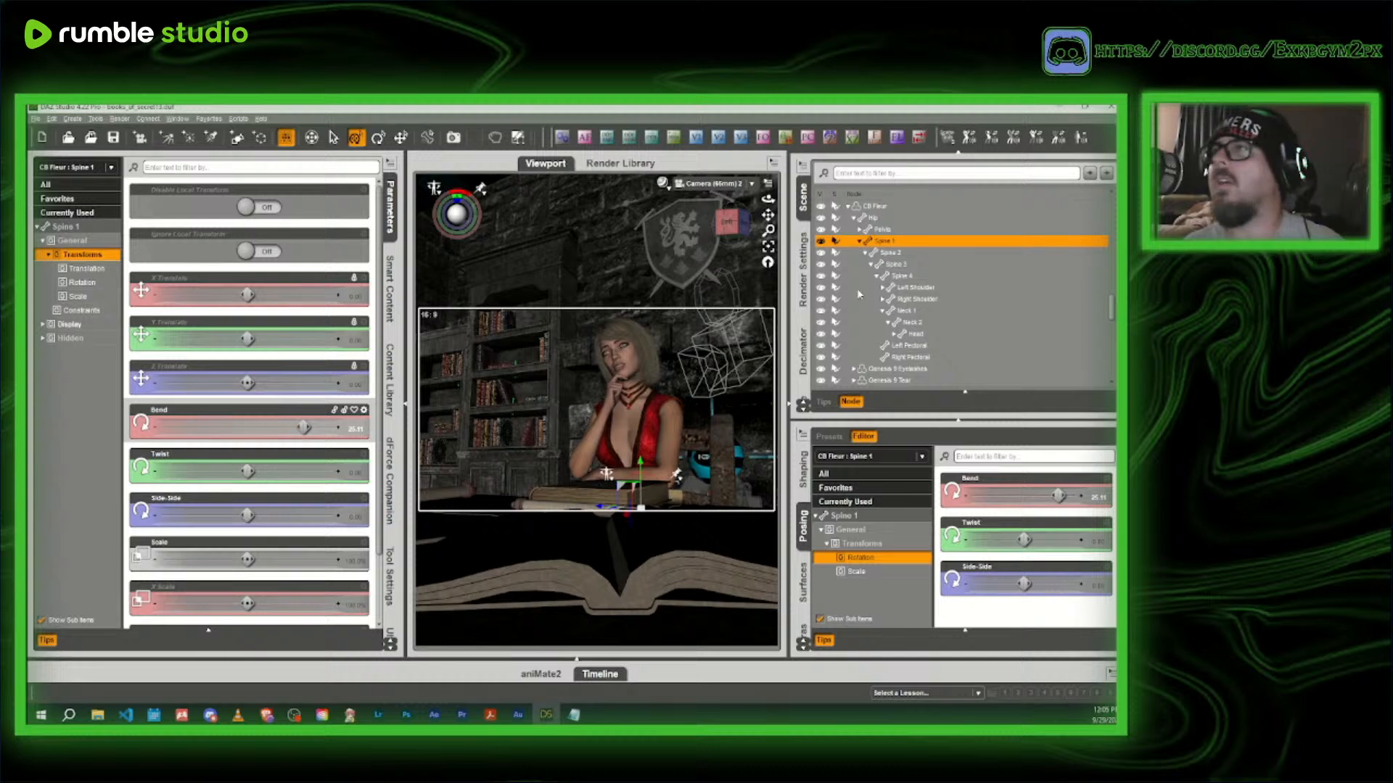
{"action": "left_click", "coordinate": [848, 207]}
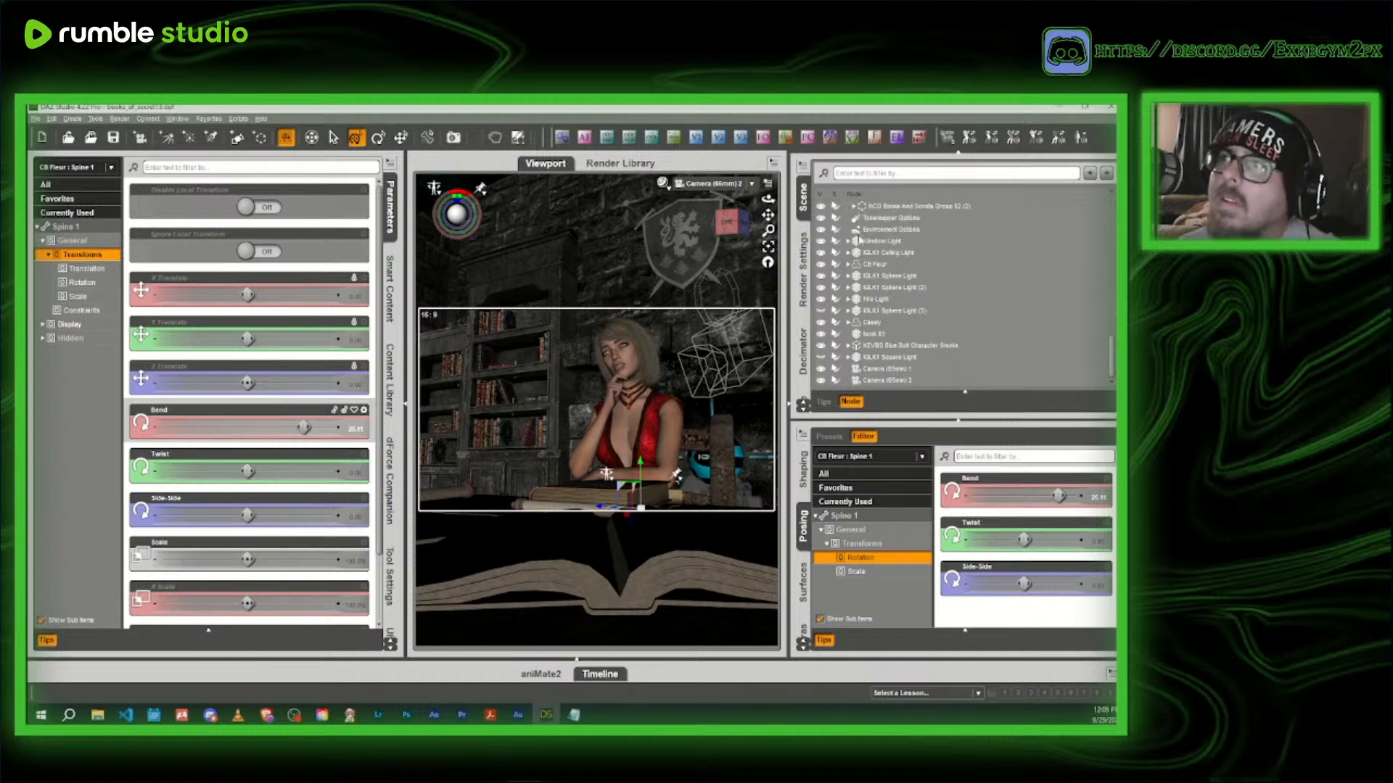
{"action": "left_click", "coordinate": [875, 311]}
{"action": "left_click", "coordinate": [820, 311]}
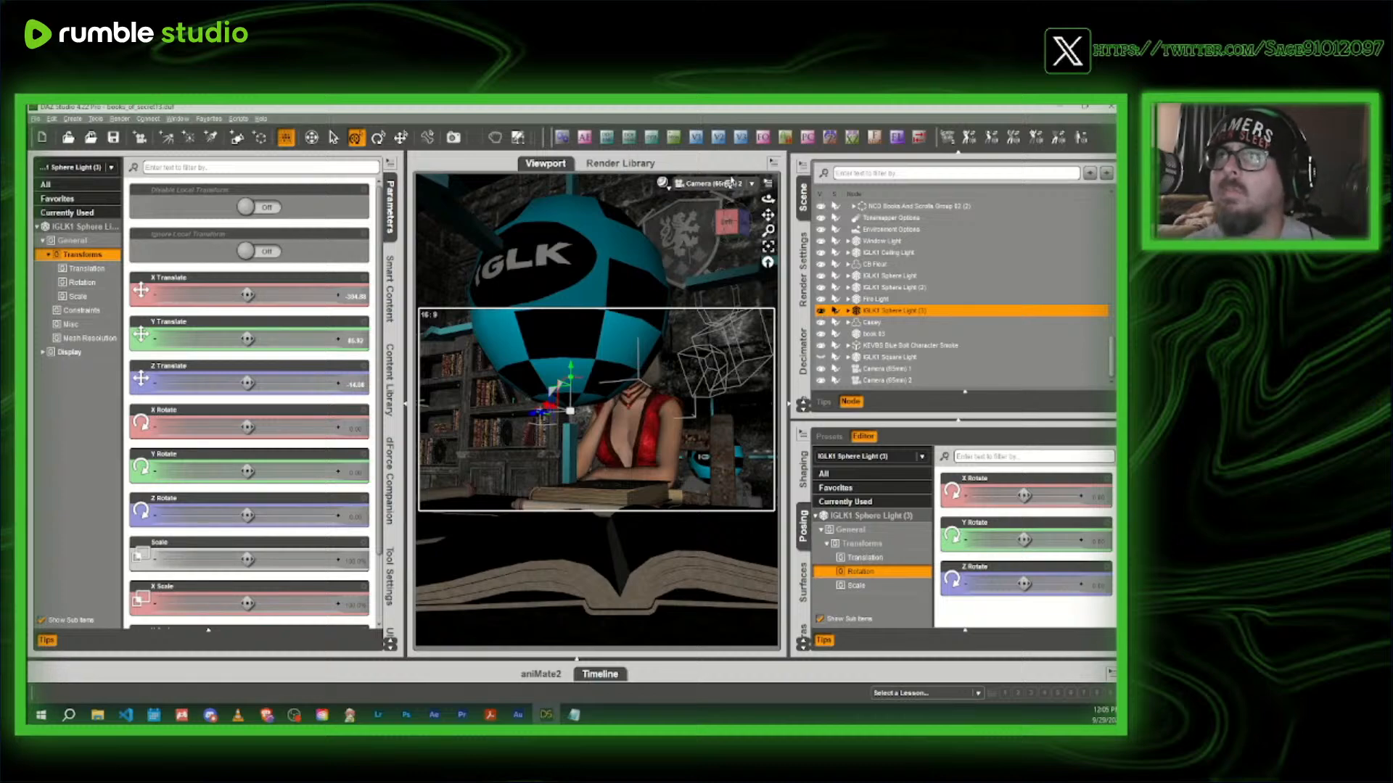
- Move IGLK1 Sphere Light (3) in the perspective view across the desk, away from the woman's face
{"action": "left_click", "coordinate": [714, 184]}
{"action": "left_click", "coordinate": [723, 197]}
{"action": "left_click_drag", "start_coordinate": [729, 226], "coordinate": [696, 258]}
{"action": "scroll", "coordinate": [724, 225], "scroll_direction": "up", "scroll_amount": 5}
{"action": "scroll", "coordinate": [716, 230], "scroll_direction": "down", "scroll_amount": 7}
{"action": "middle_click_drag", "start_coordinate": [696, 257], "coordinate": [671, 236]}
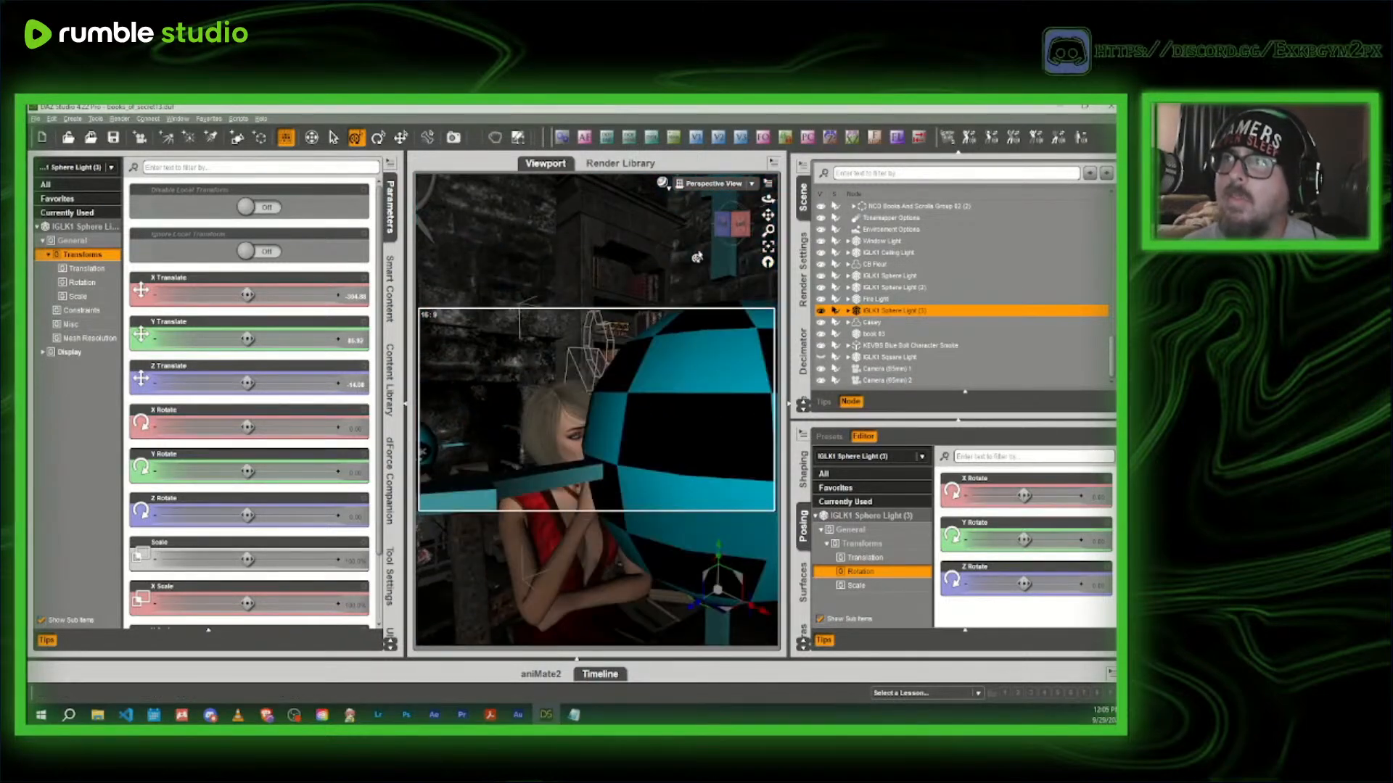
{"action": "left_click", "coordinate": [741, 234]}
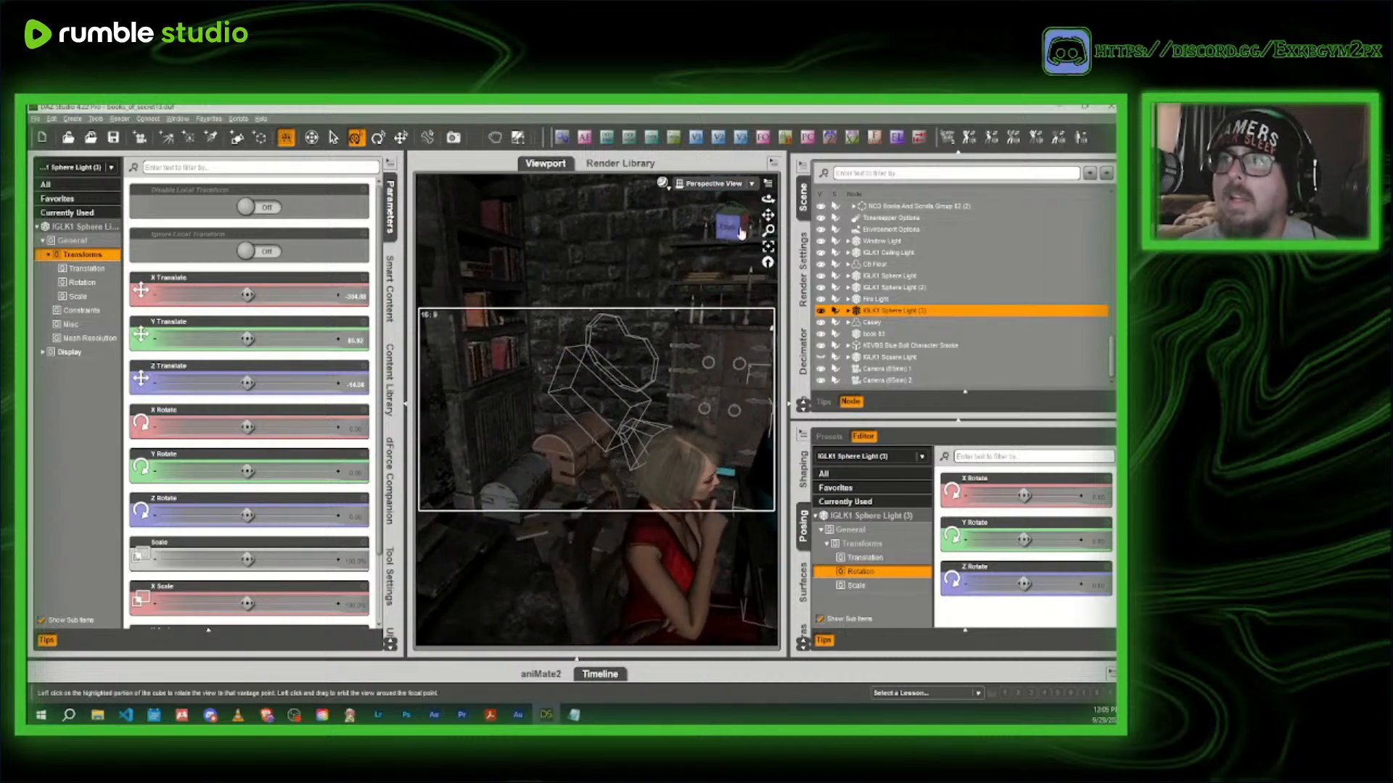
{"action": "left_click_drag", "start_coordinate": [697, 369], "coordinate": [592, 382], "text": "ctrl+alt"}
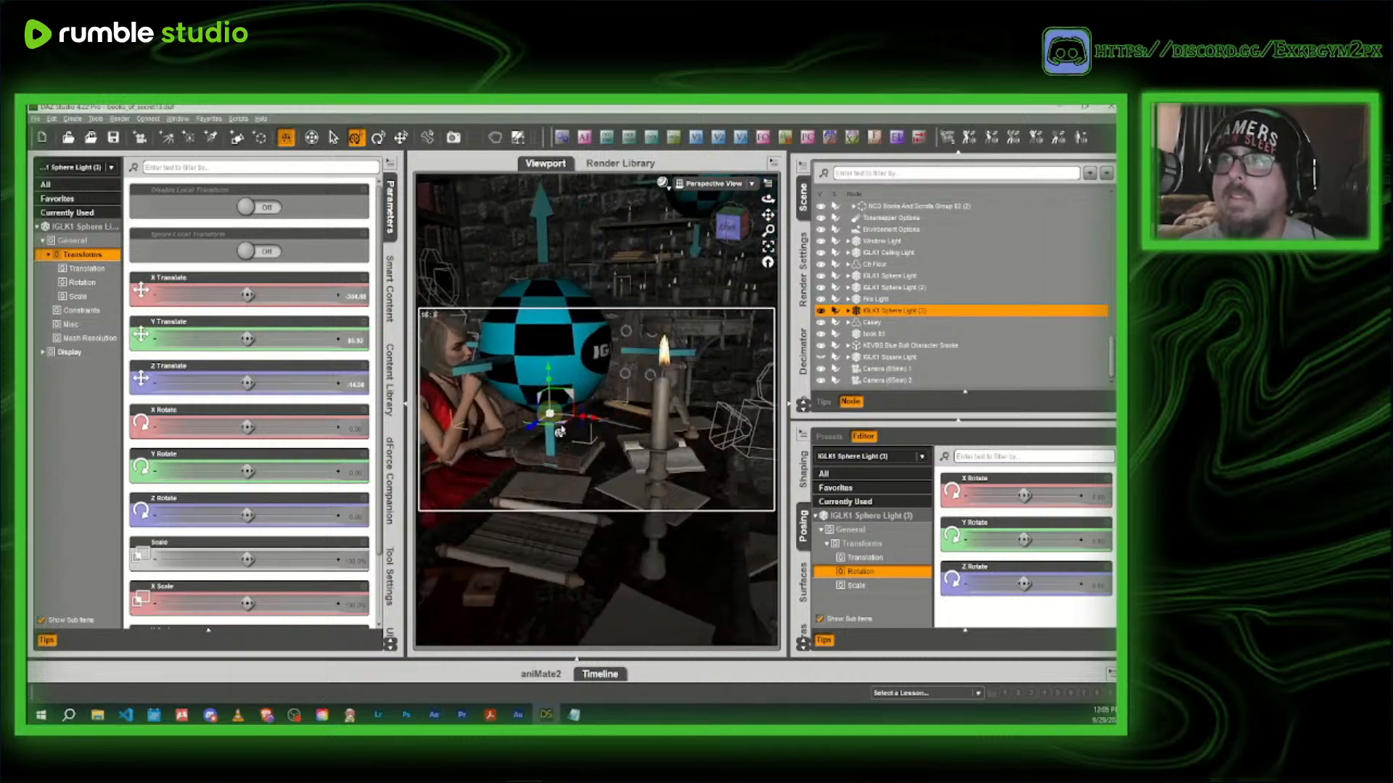
{"action": "left_click_drag", "start_coordinate": [559, 432], "coordinate": [578, 455]}
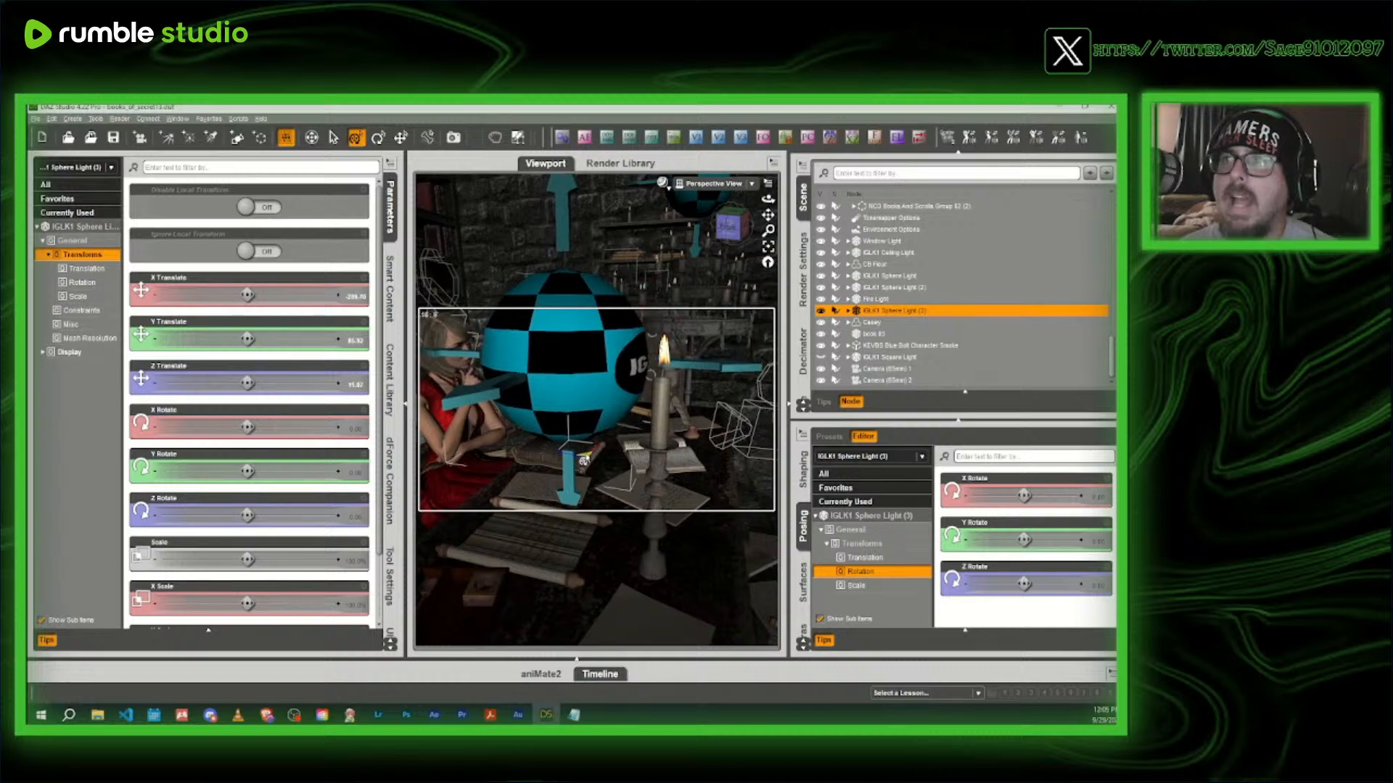
- Face the woman's head in close-up and open the Head pose controls of her whole figure
{"action": "left_click_drag", "start_coordinate": [734, 220], "coordinate": [739, 217]}
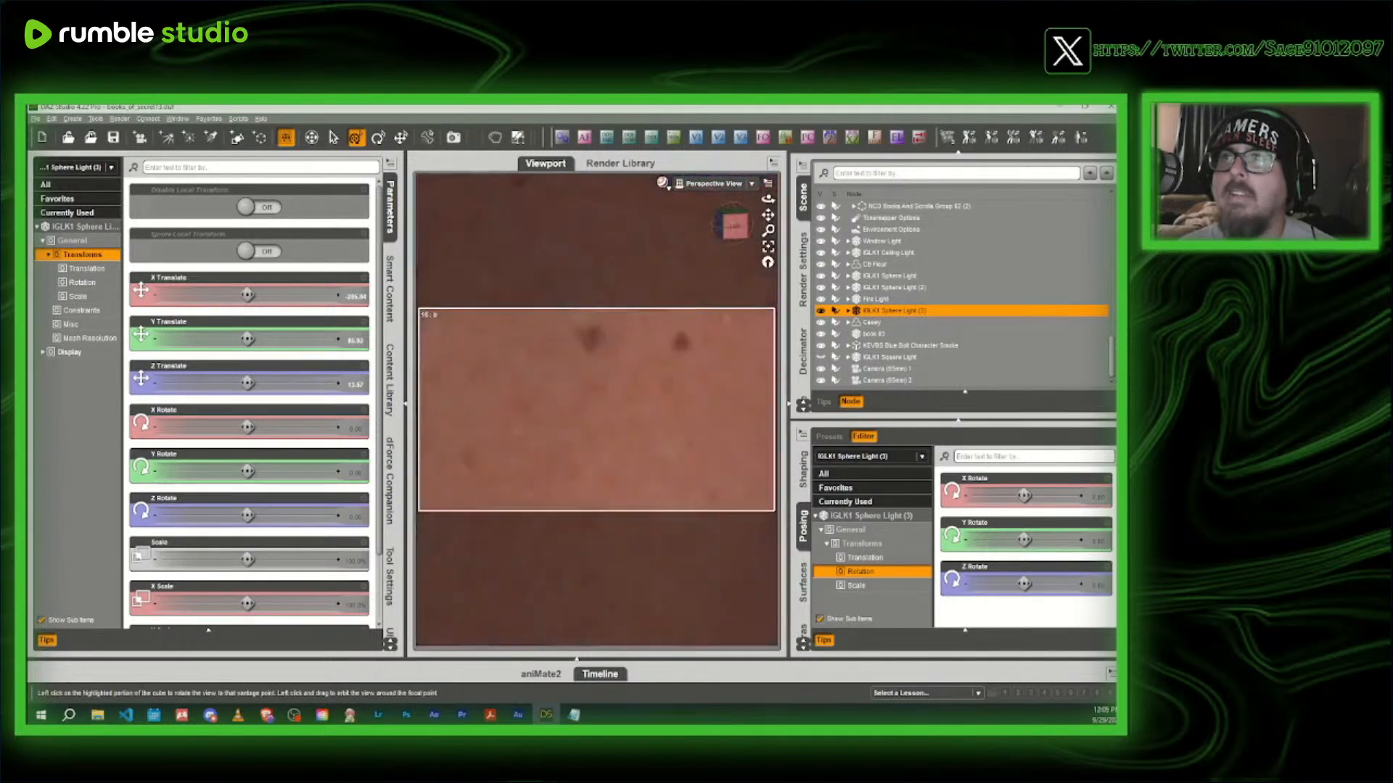
{"action": "left_click", "coordinate": [736, 210]}
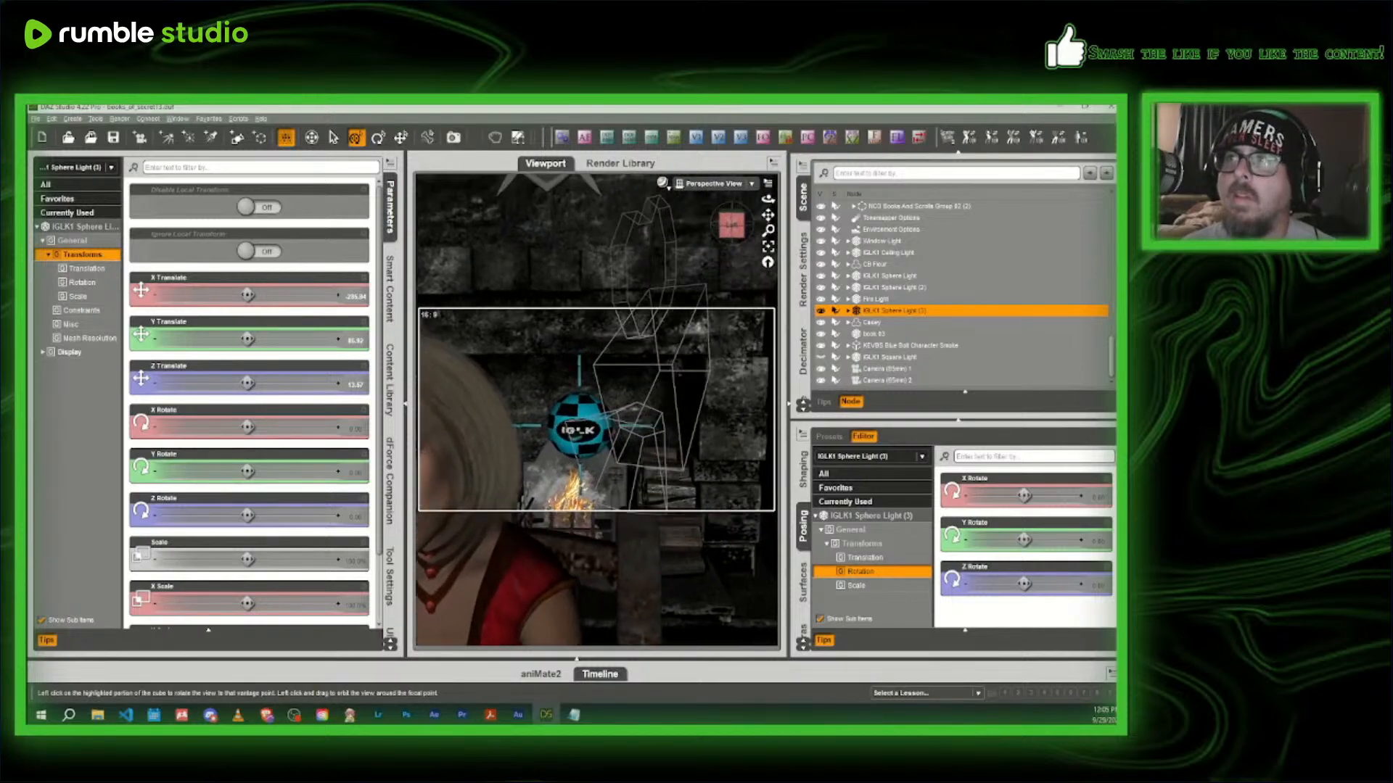
{"action": "left_click", "coordinate": [732, 225]}
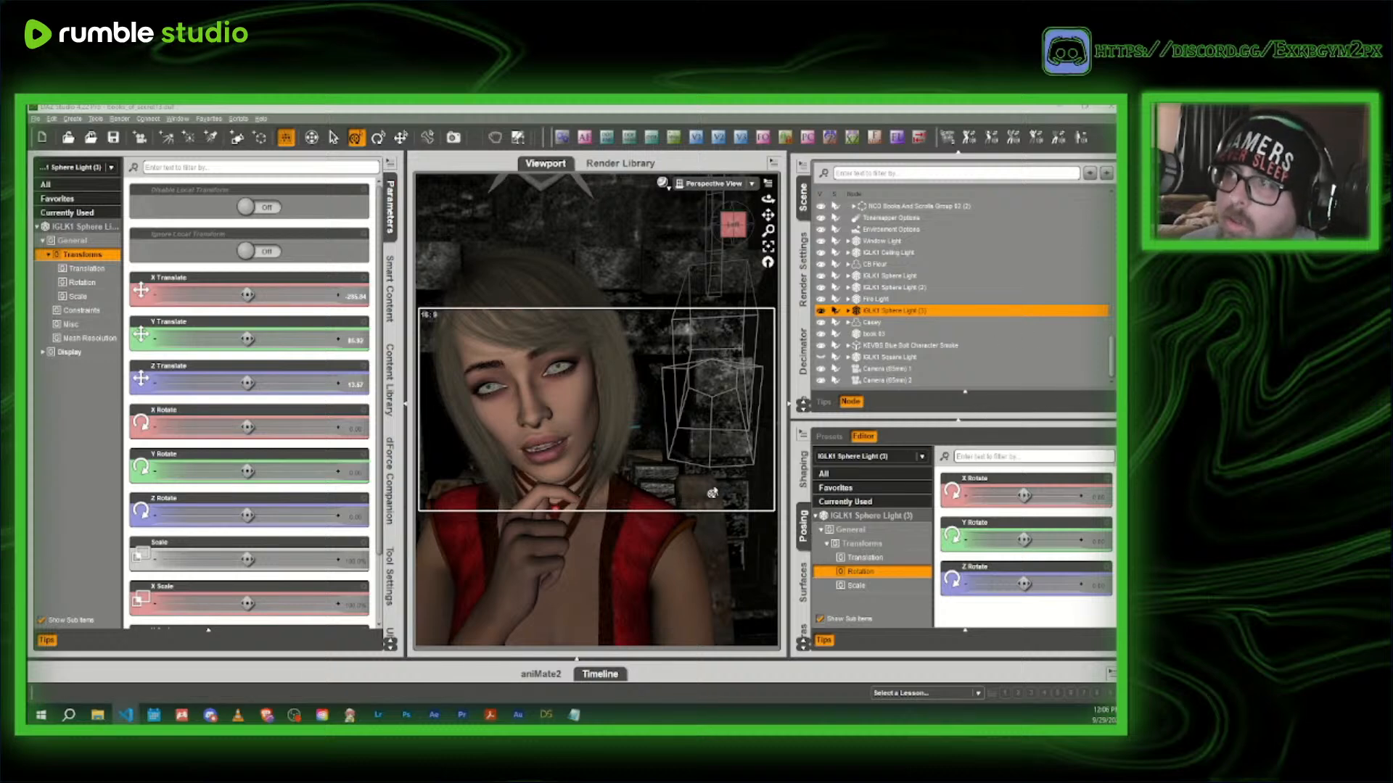
{"action": "double_click", "coordinate": [576, 398]}
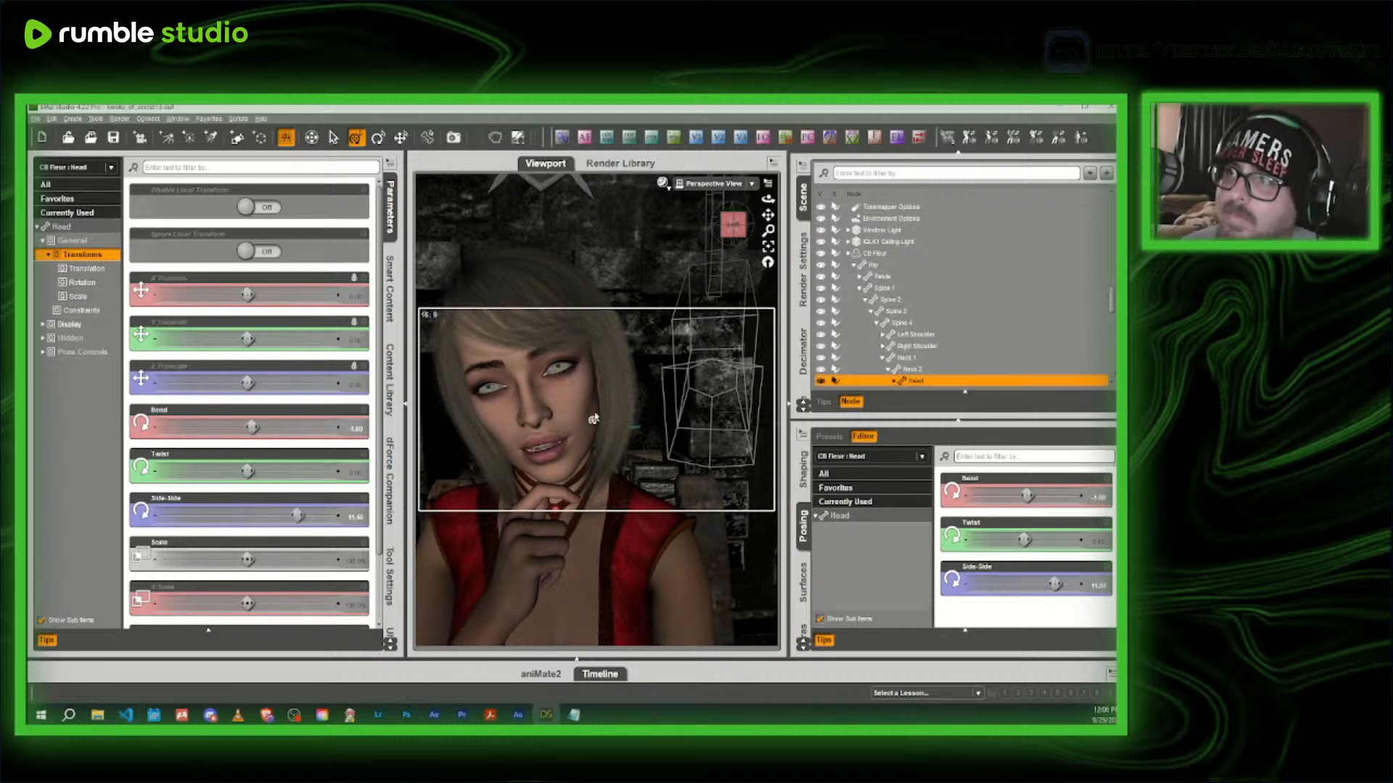
{"action": "scroll", "coordinate": [863, 552], "scroll_direction": "down", "scroll_amount": 2}
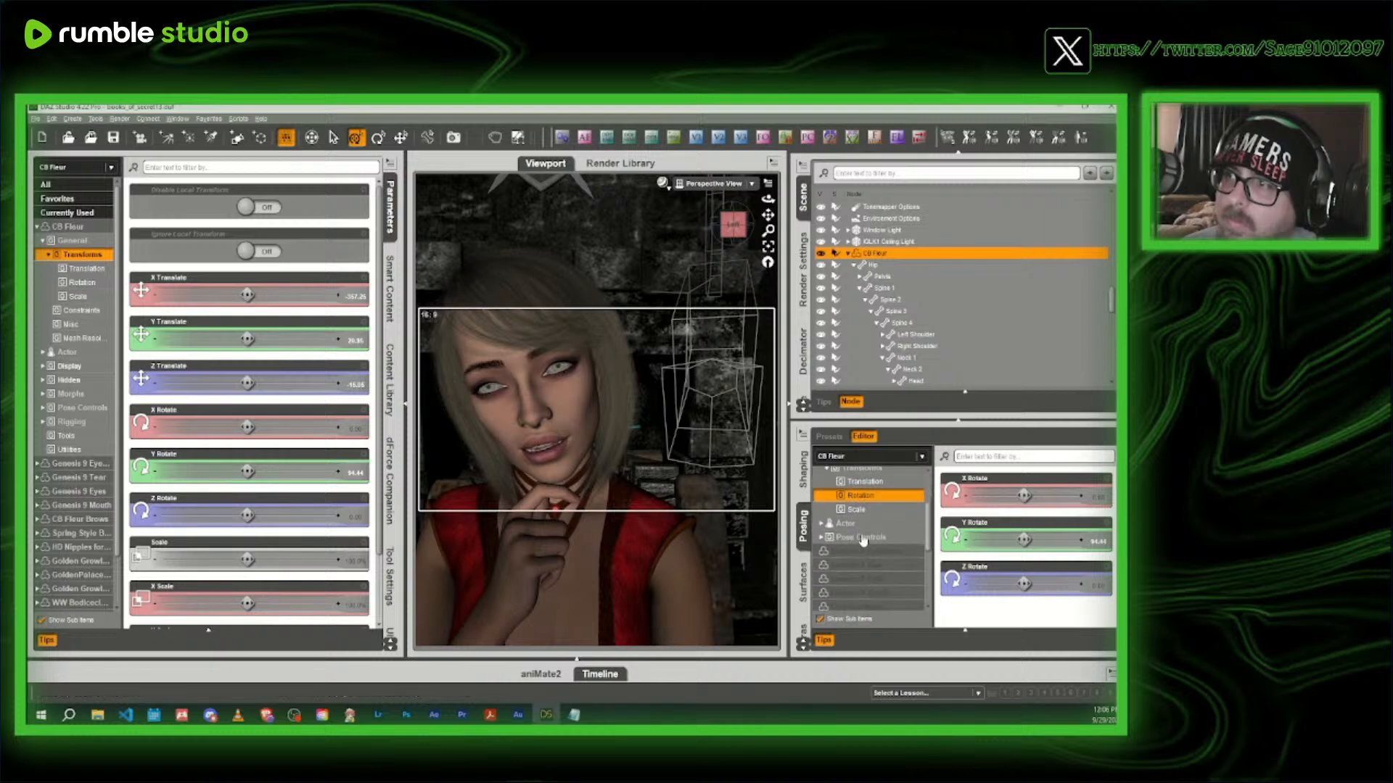
{"action": "left_click", "coordinate": [862, 537]}
{"action": "scroll", "coordinate": [861, 536], "scroll_direction": "down", "scroll_amount": 2}
{"action": "left_click", "coordinate": [854, 568]}
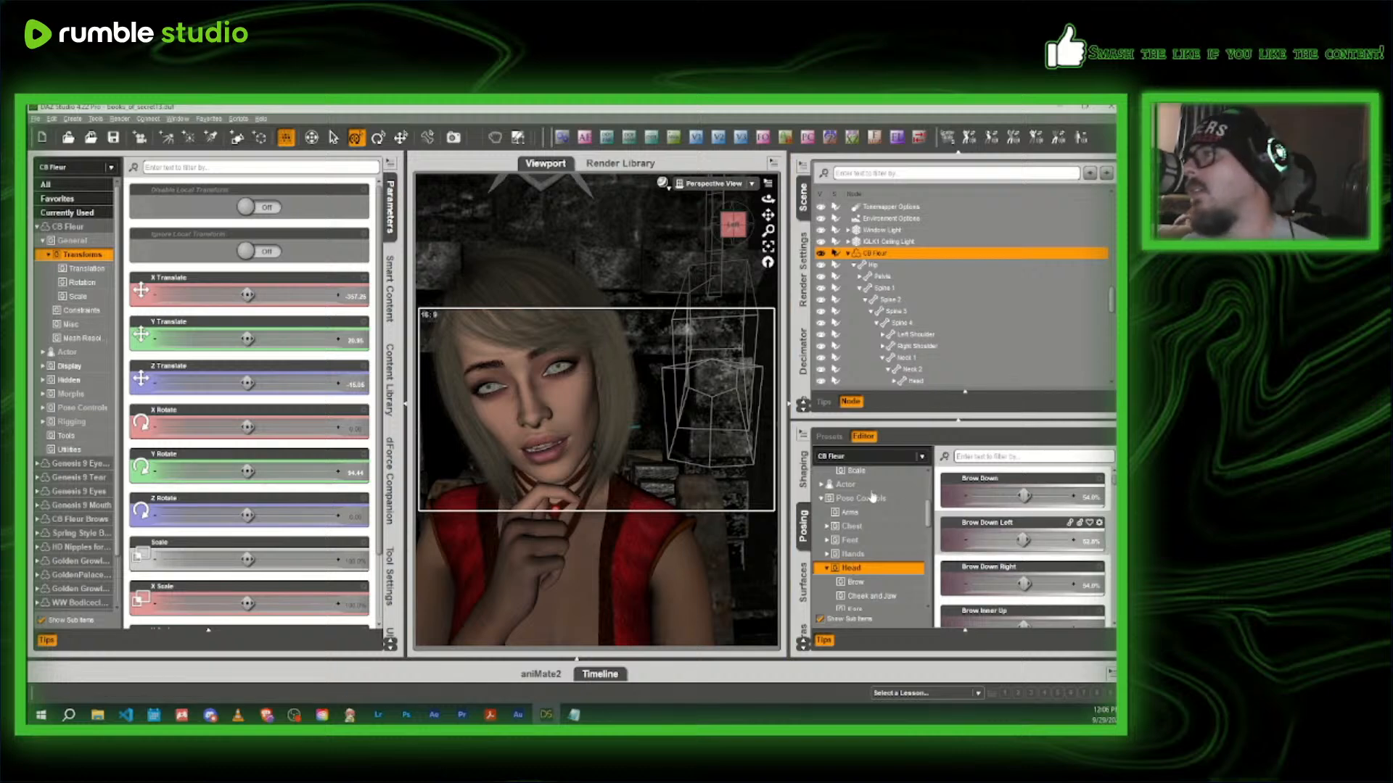
- Find the doubt expressions among the Head controls and set JW Expressive Faces-Doubt-Genesis 9 to about 30%
{"action": "left_click", "coordinate": [1015, 457]}
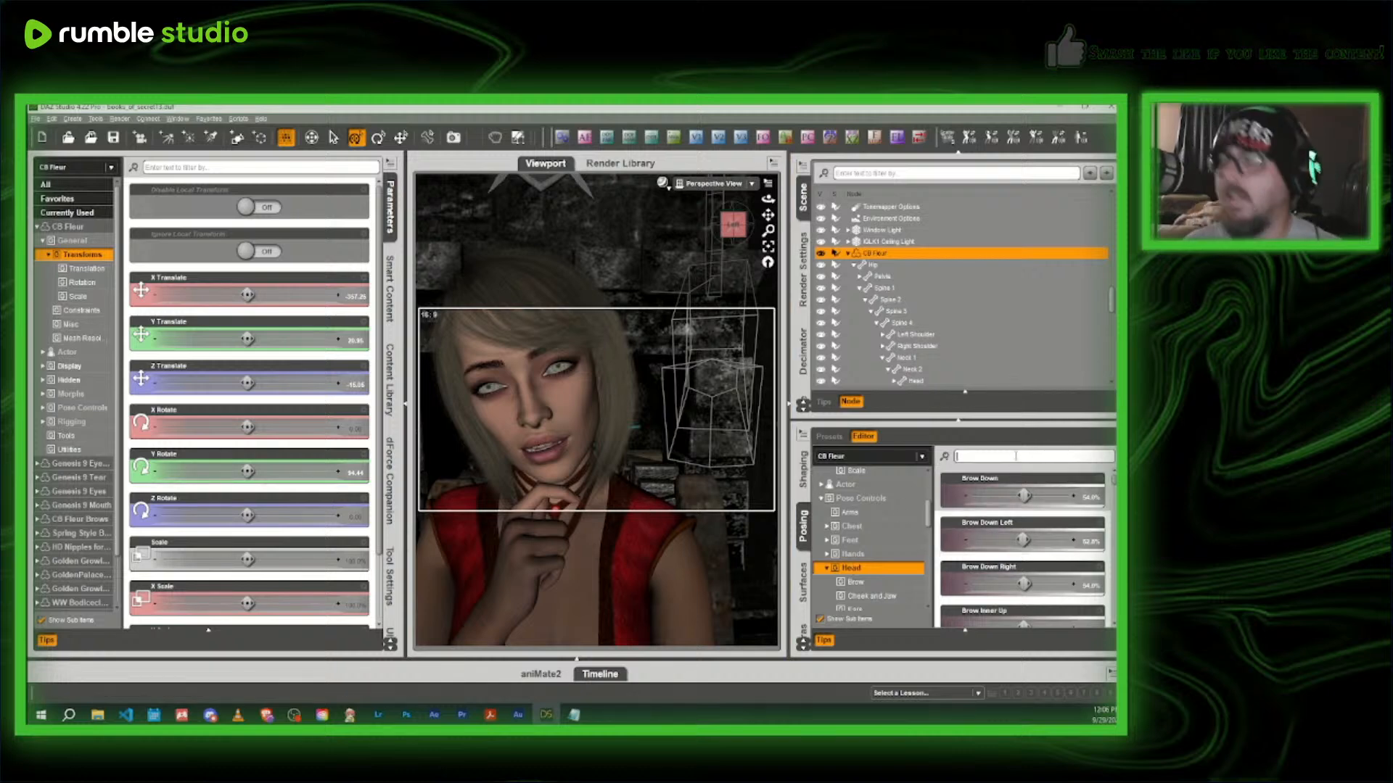
{"action": "type", "text": "doubt"}
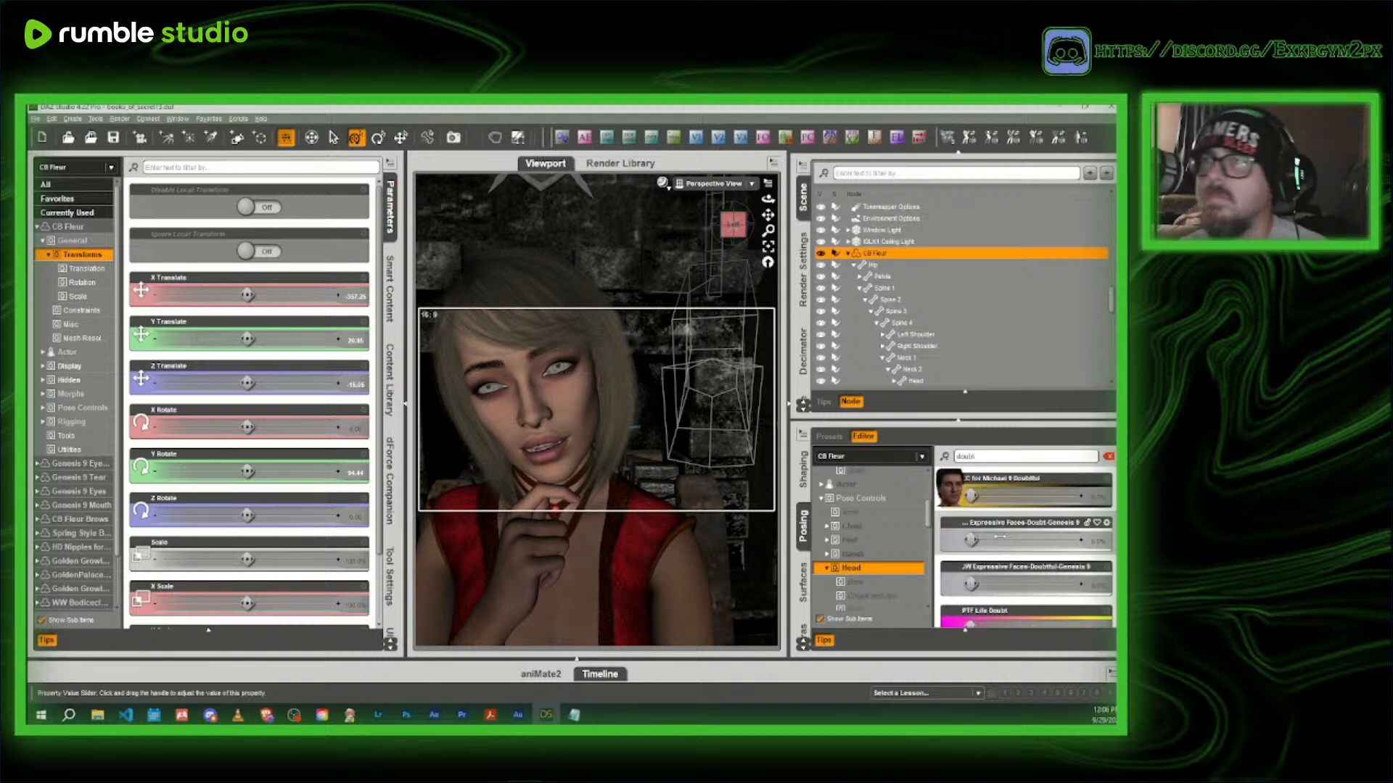
{"action": "left_click_drag", "start_coordinate": [1010, 536], "coordinate": [993, 536]}
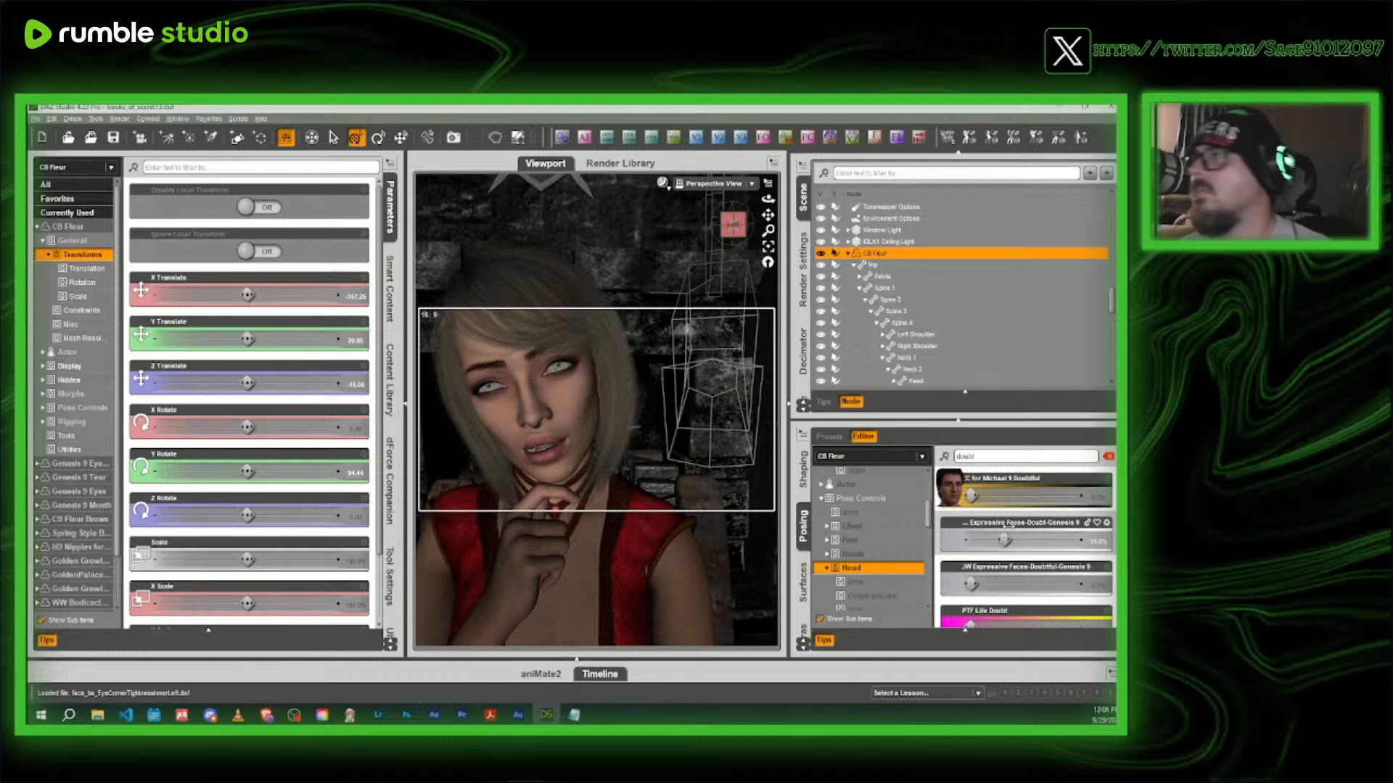
- Among the currently used pose controls, zero the Emotions-Explaining-Victoria 9 expression and raise JW Expressive Faces-Doubt-Genesis 9 to about 60%
{"action": "scroll", "coordinate": [863, 516], "scroll_direction": "up", "scroll_amount": 3}
{"action": "left_click", "coordinate": [845, 501]}
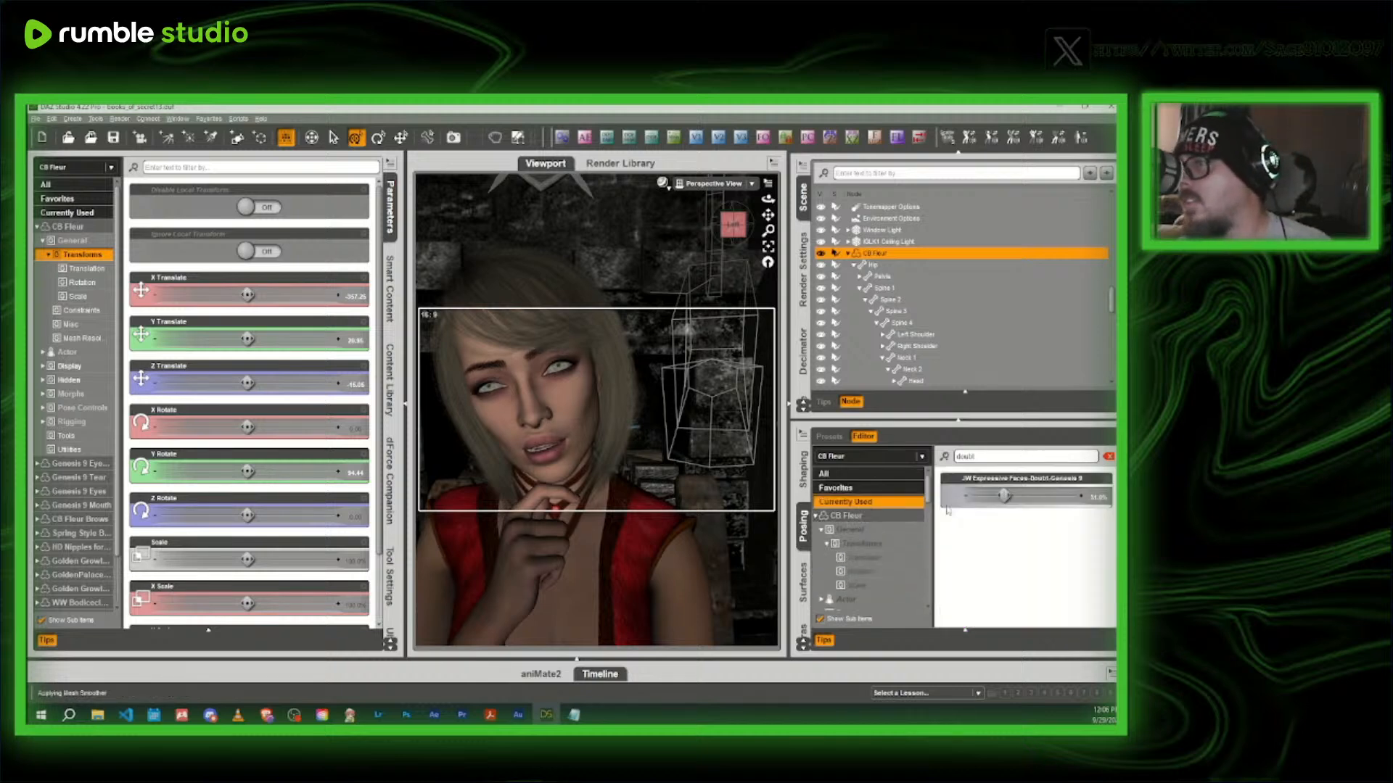
{"action": "scroll", "coordinate": [1032, 529], "scroll_direction": "down", "scroll_amount": 2}
{"action": "scroll", "coordinate": [1032, 530], "scroll_direction": "down", "scroll_amount": 10}
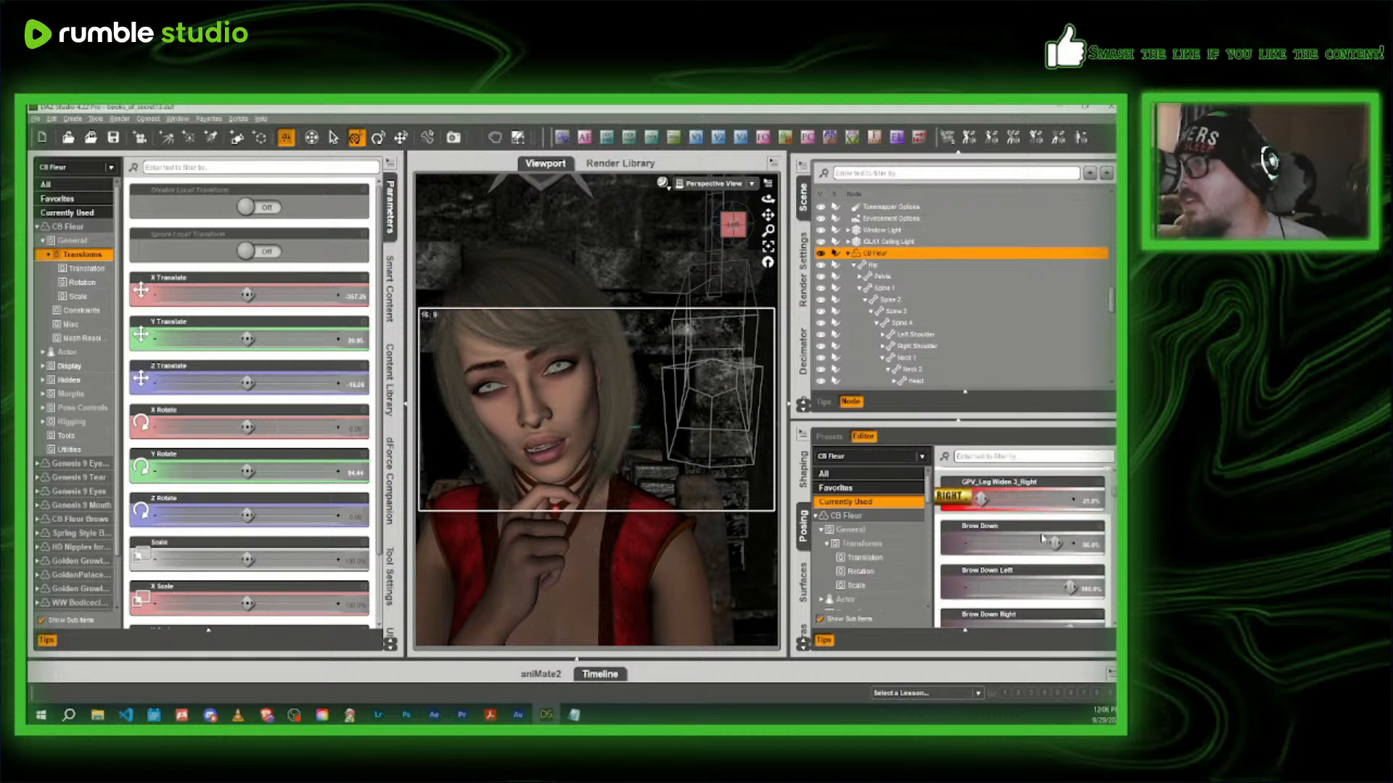
{"action": "scroll", "coordinate": [1042, 573], "scroll_direction": "down", "scroll_amount": 8}
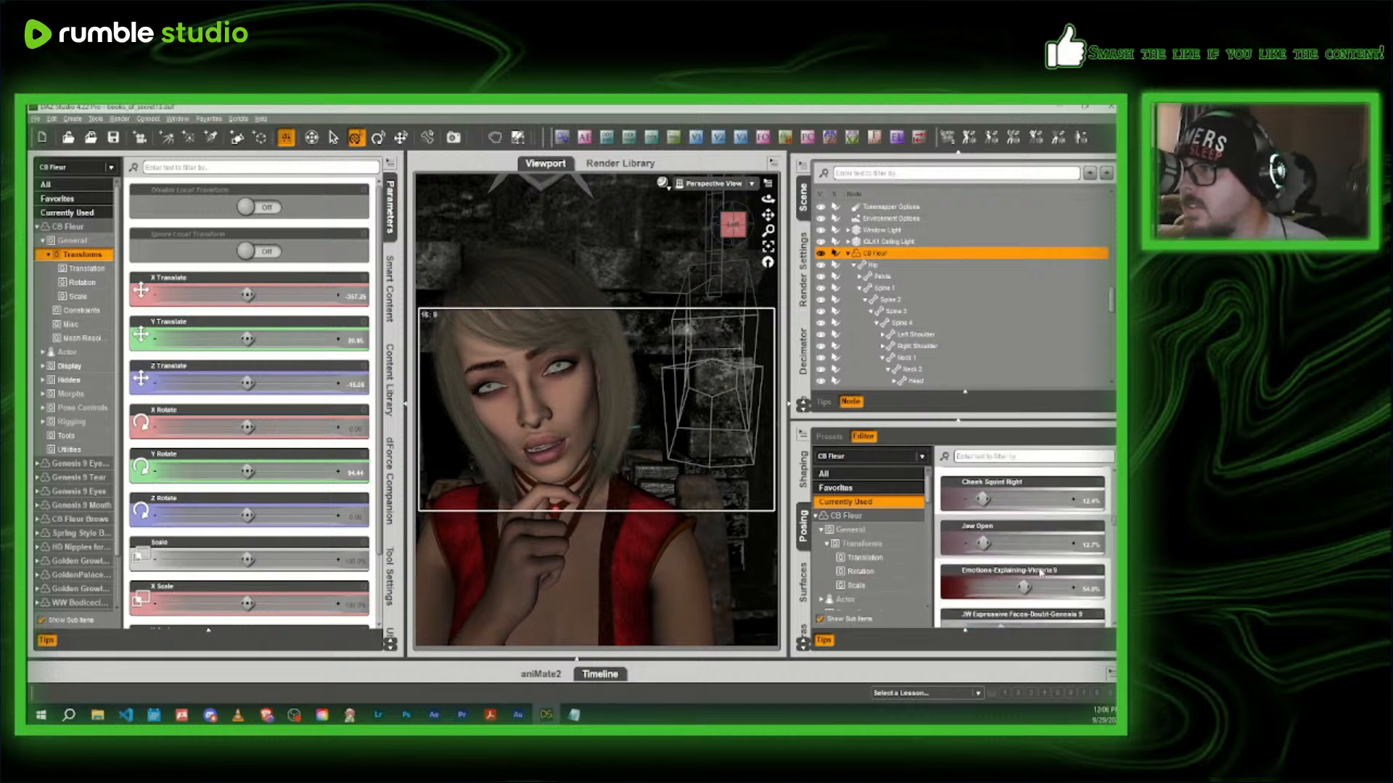
{"action": "left_click_drag", "start_coordinate": [934, 564], "coordinate": [901, 560]}
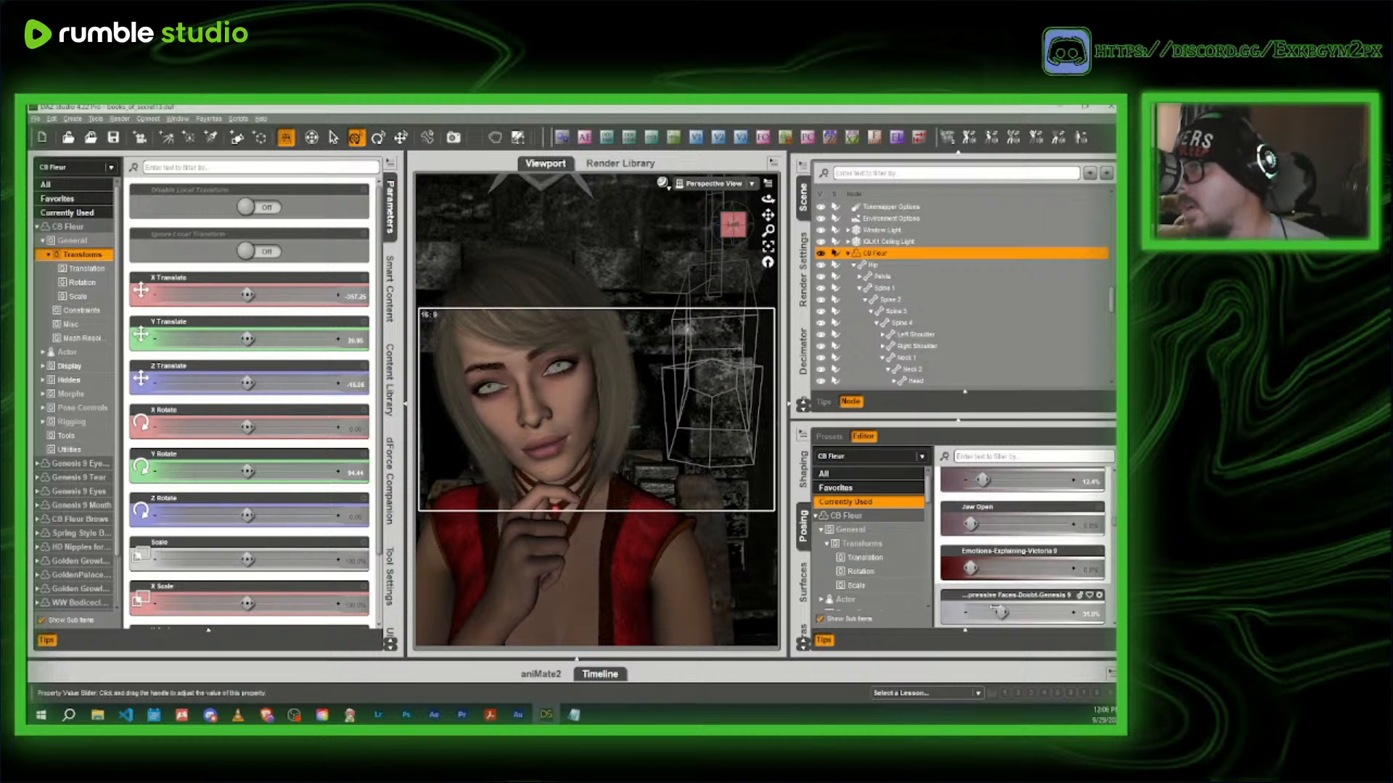
{"action": "left_click_drag", "start_coordinate": [1001, 613], "coordinate": [1033, 613]}
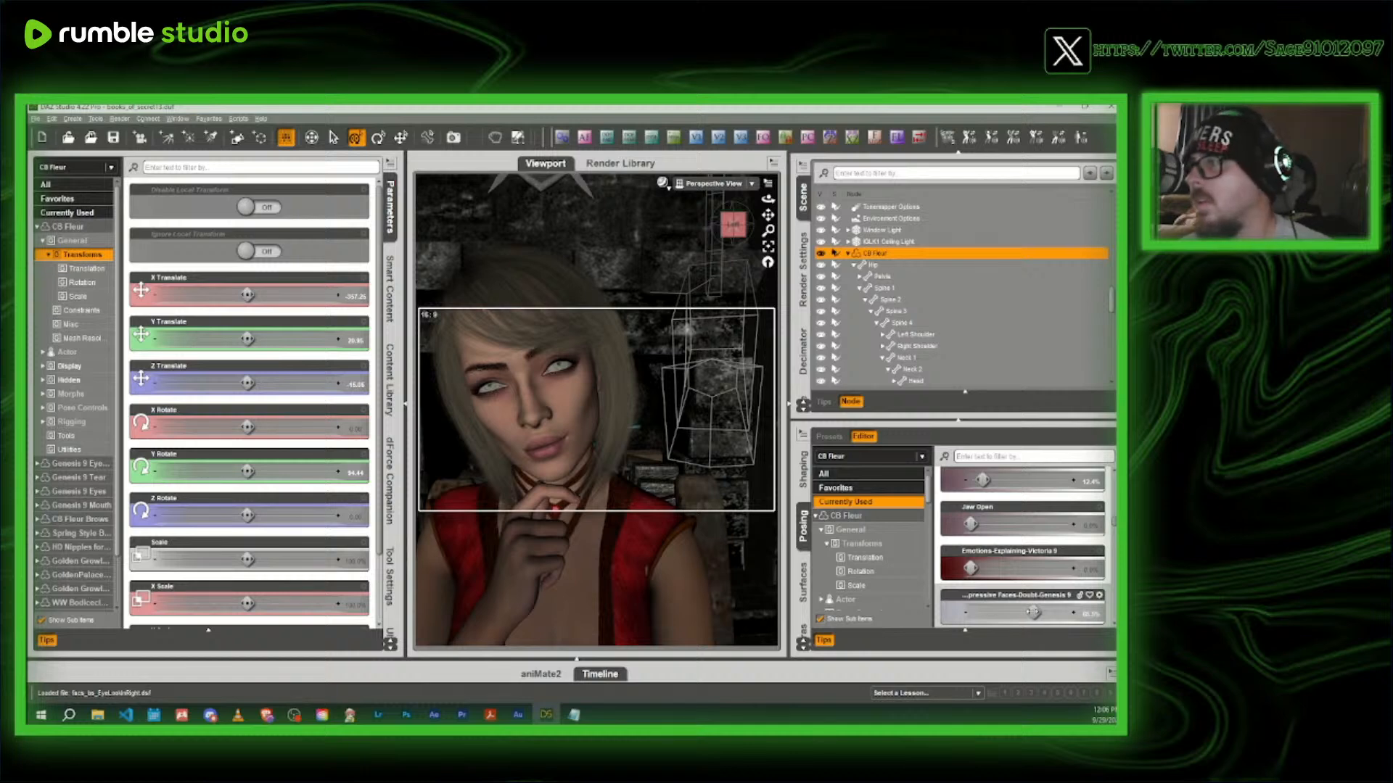
- Search the woman's pose controls for angry expressions and look through the expression groups
{"action": "left_click", "coordinate": [989, 457]}
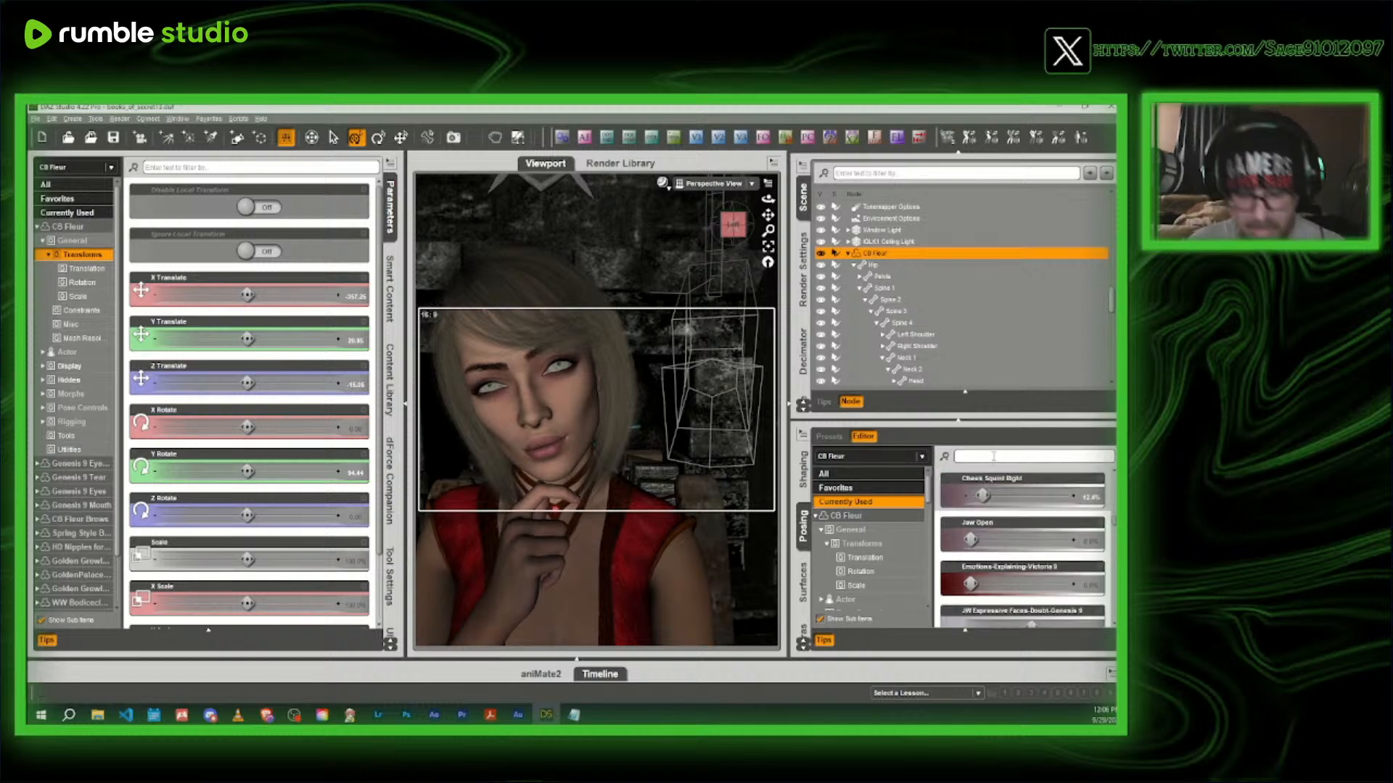
{"action": "type", "text": "angry"}
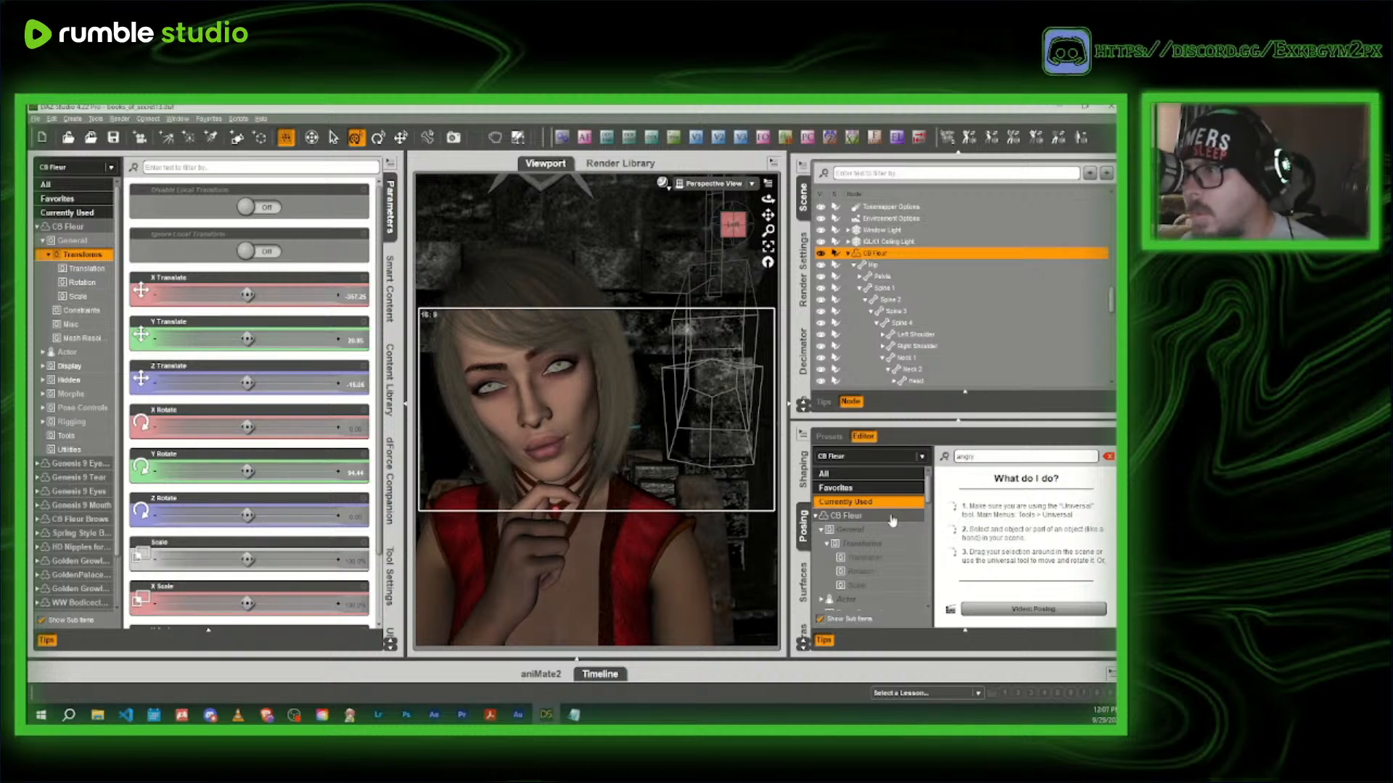
{"action": "scroll", "coordinate": [892, 526], "scroll_direction": "down", "scroll_amount": 1}
{"action": "left_click", "coordinate": [881, 573]}
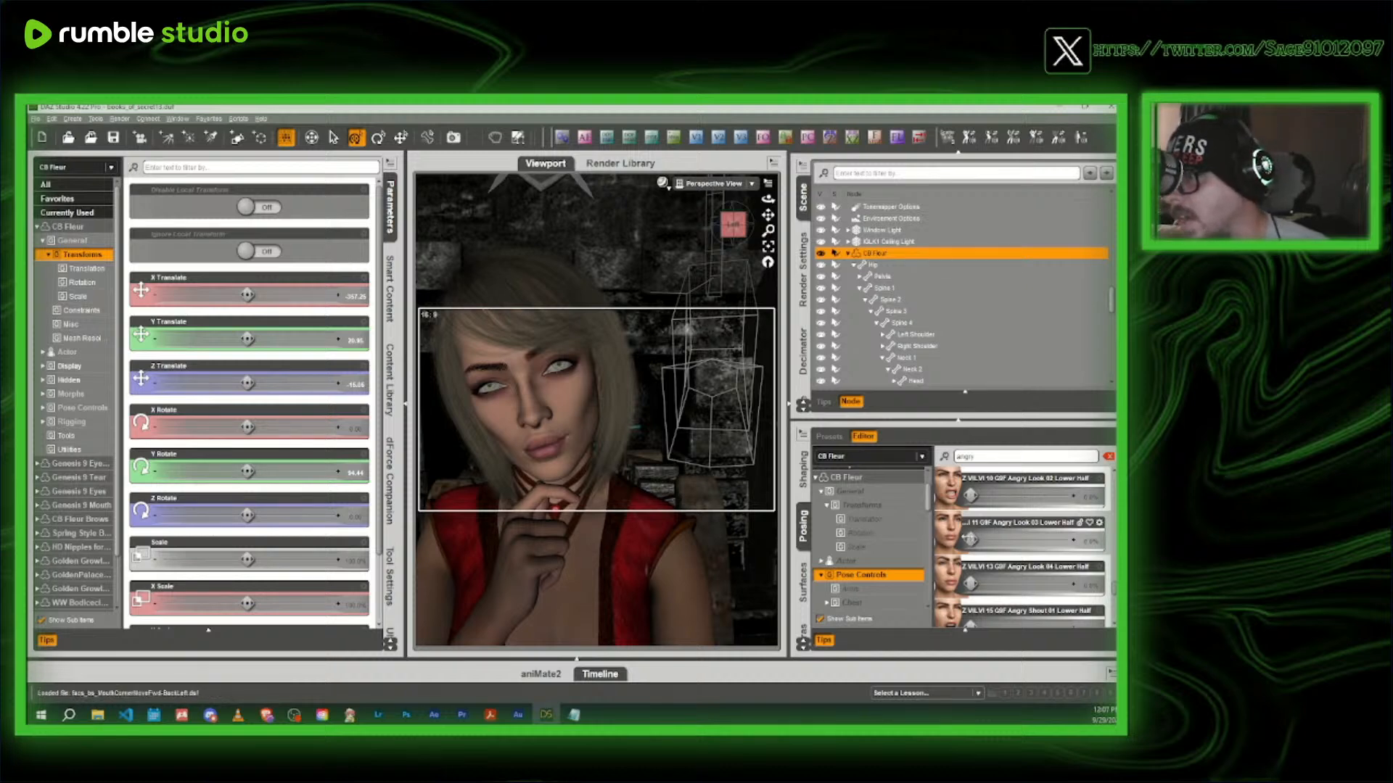
{"action": "scroll", "coordinate": [862, 589], "scroll_direction": "down", "scroll_amount": 1}
{"action": "scroll", "coordinate": [861, 589], "scroll_direction": "down", "scroll_amount": 5}
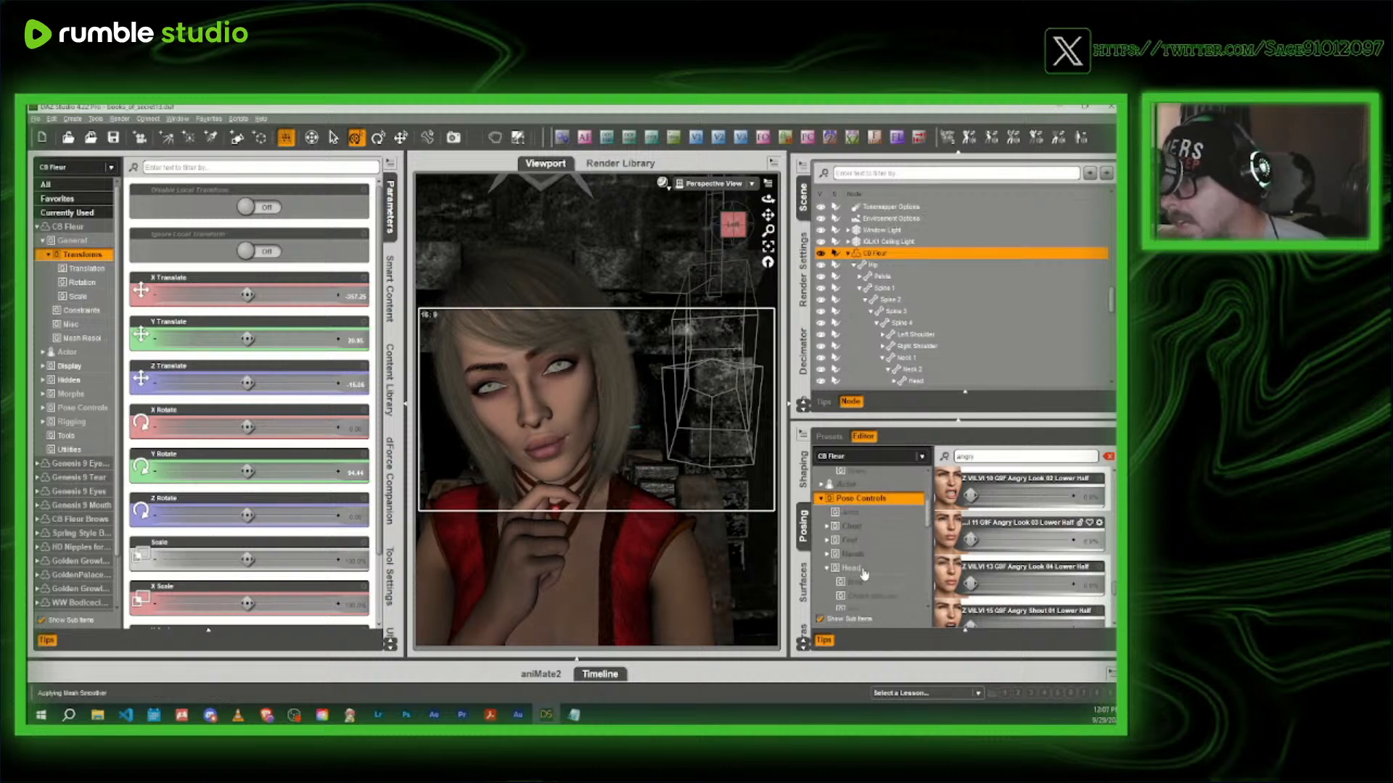
{"action": "scroll", "coordinate": [878, 544], "scroll_direction": "down", "scroll_amount": 6}
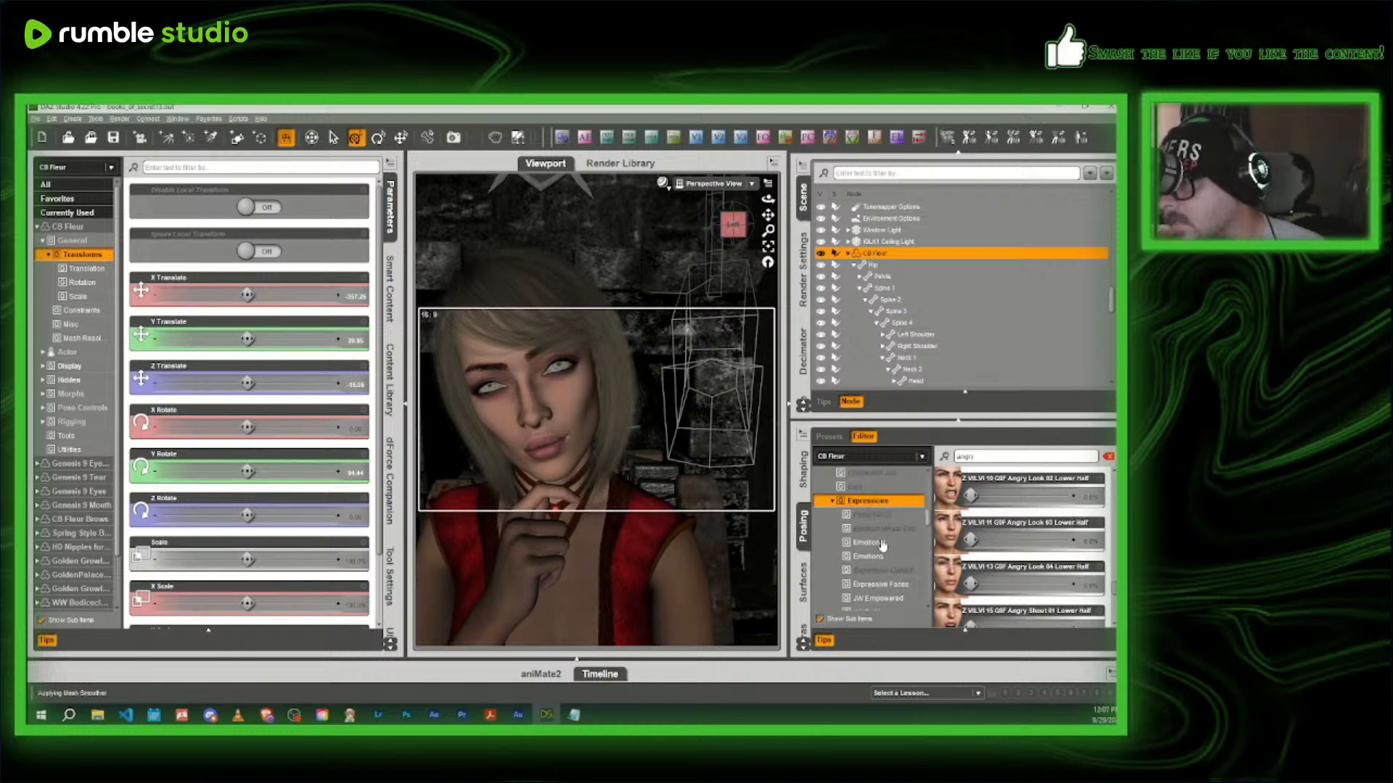
{"action": "scroll", "coordinate": [888, 566], "scroll_direction": "down", "scroll_amount": 5}
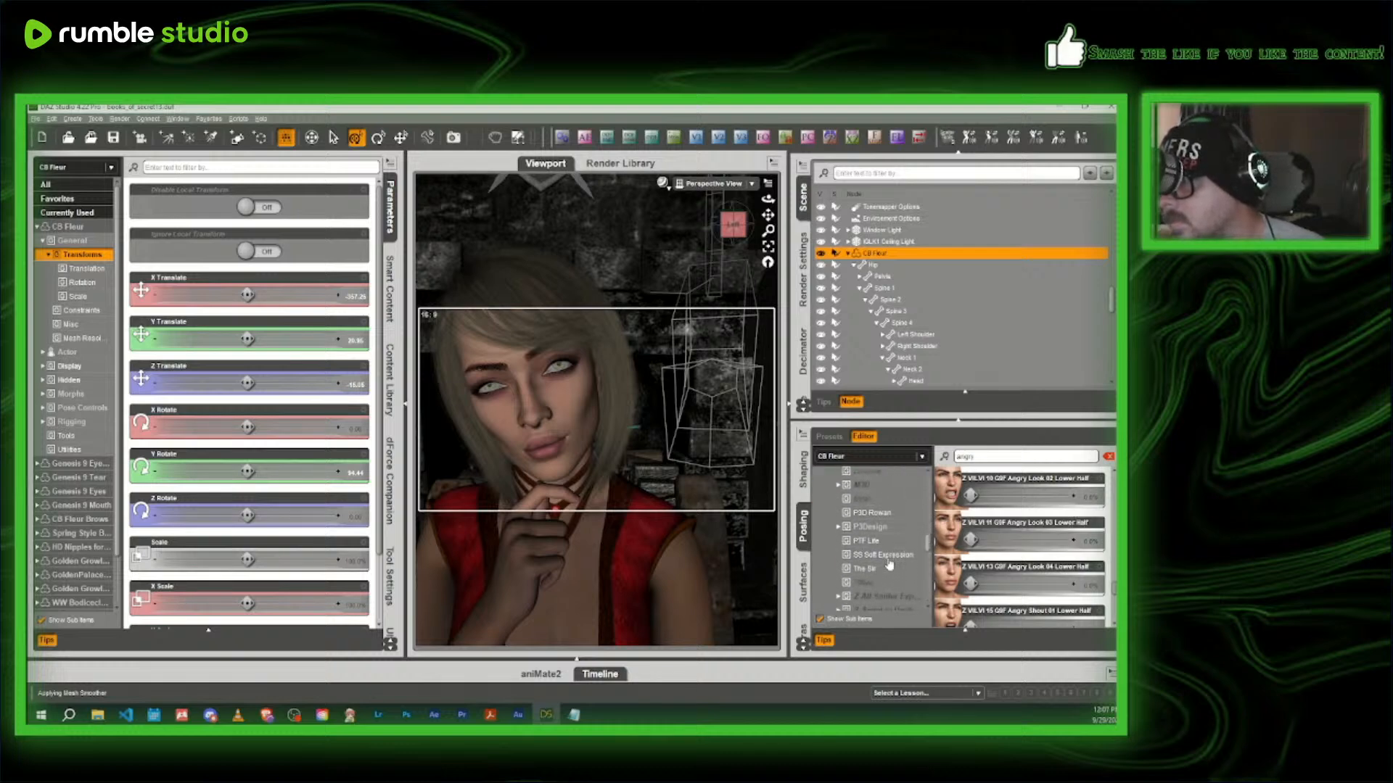
- Try the Angry Look 04 Full expression from the Full set of the Z Villain group and reset it to zero
{"action": "left_click", "coordinate": [883, 549]}
{"action": "left_click", "coordinate": [881, 563]}
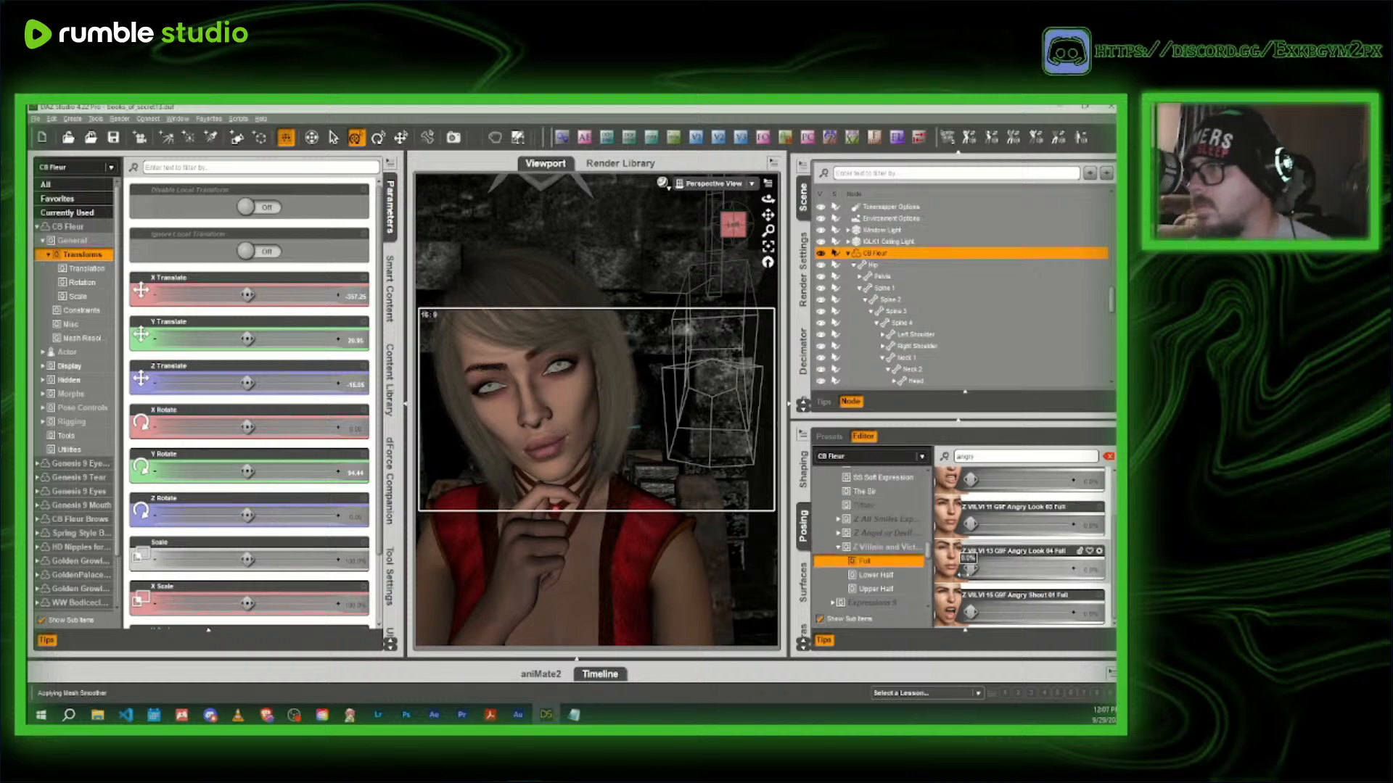
{"action": "left_click_drag", "start_coordinate": [968, 567], "coordinate": [1000, 568]}
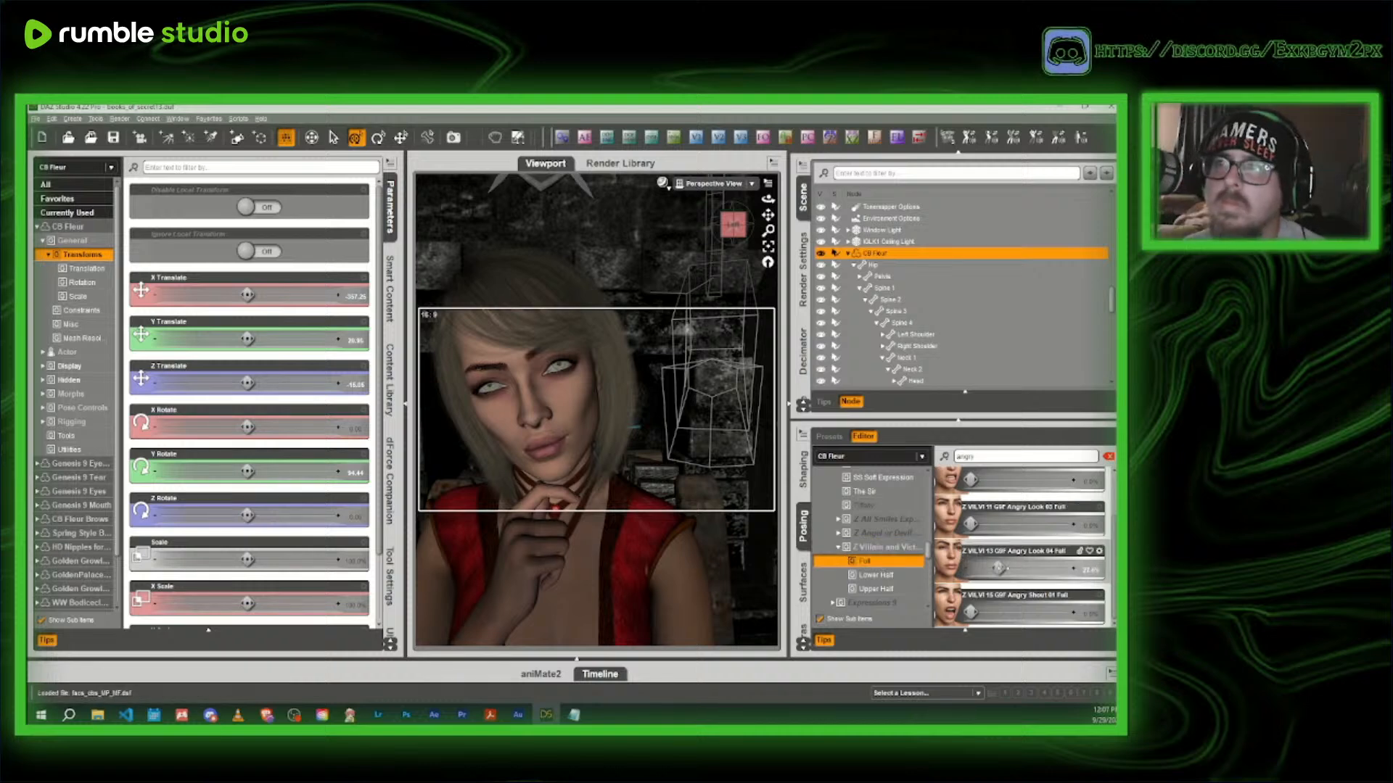
{"action": "left_click_drag", "start_coordinate": [1003, 569], "coordinate": [922, 569]}
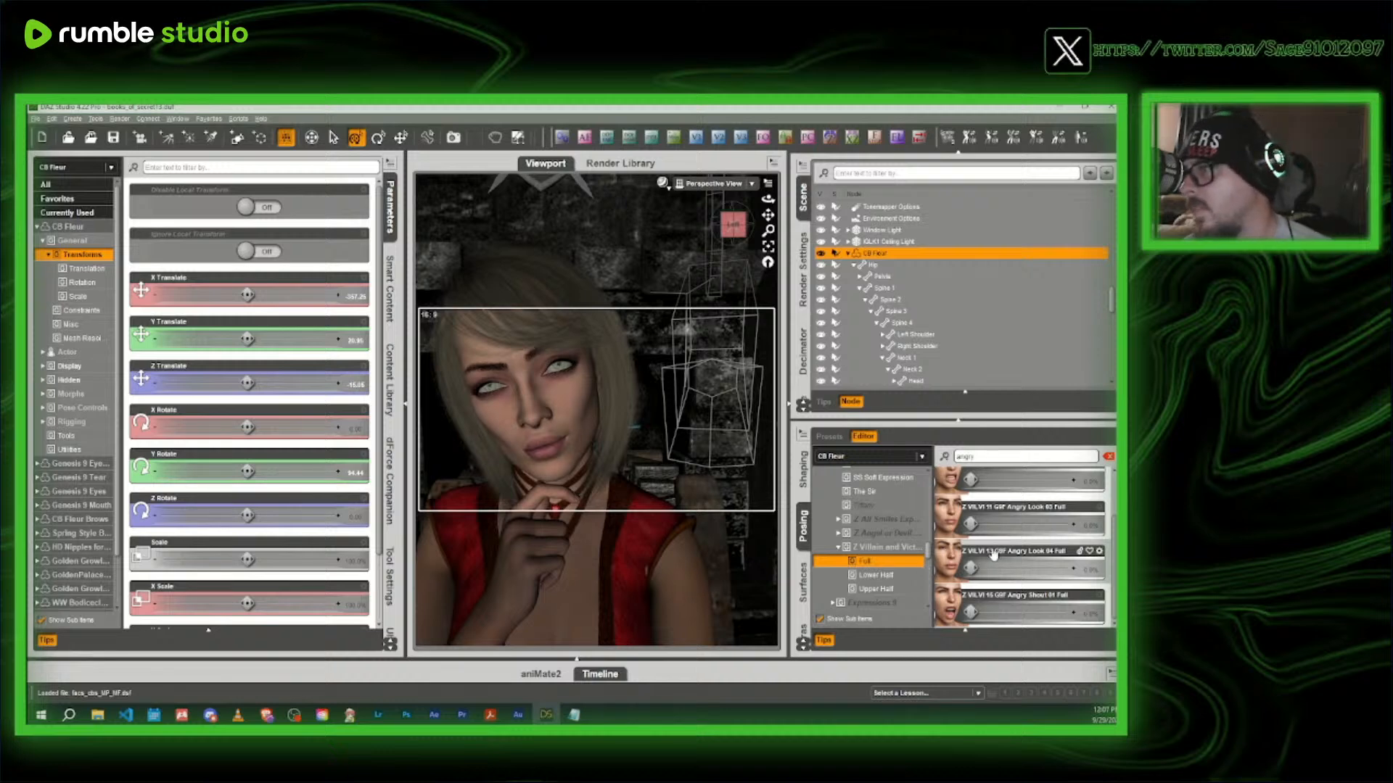
- Raise the woman's Angry Look 02 Full expression slightly and clear the pose control filter
{"action": "scroll", "coordinate": [972, 500], "scroll_direction": "up", "scroll_amount": 1}
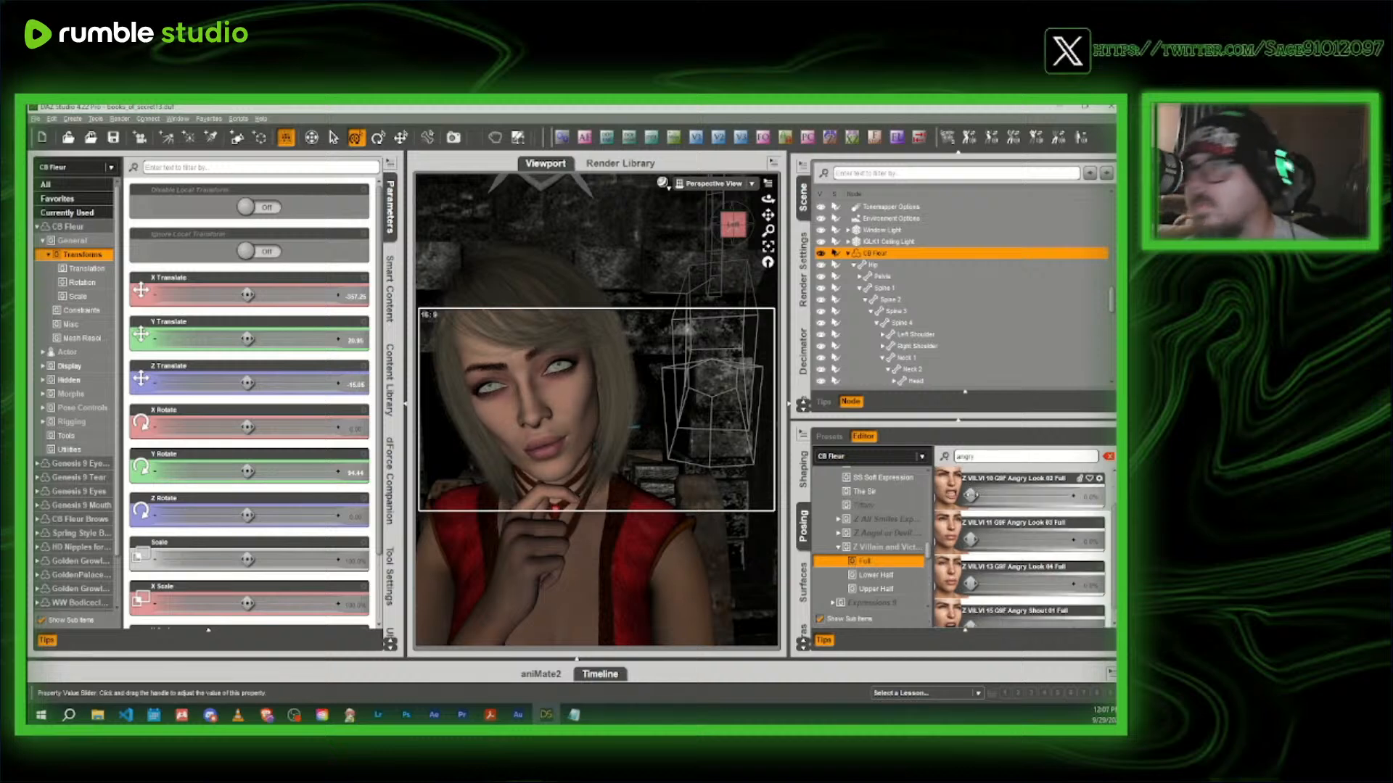
{"action": "mouse_move", "coordinate": [970, 495]}
{"action": "left_mouse_down"}
{"action": "mouse_move", "coordinate": [1000, 496]}
{"action": "mouse_move", "coordinate": [988, 495]}
{"action": "left_mouse_up"}
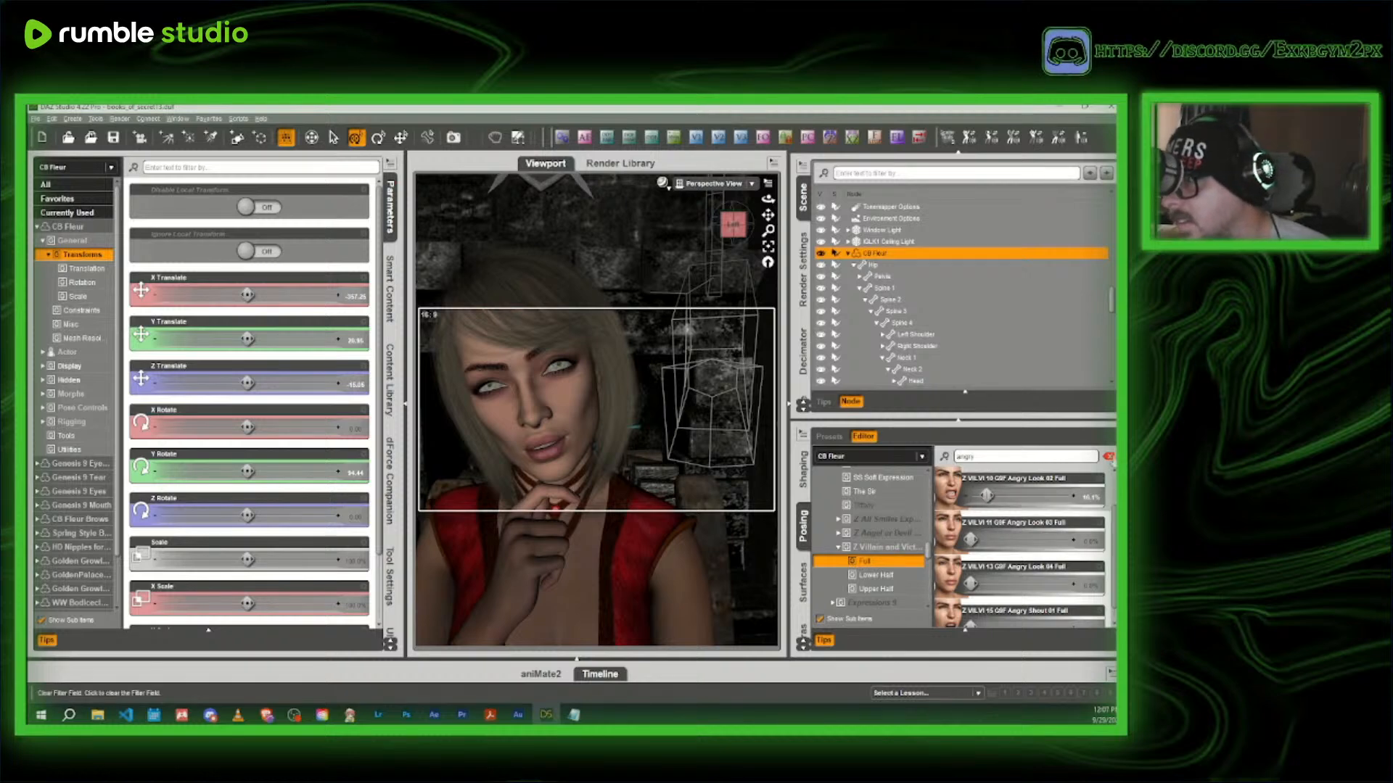
{"action": "left_click", "coordinate": [1108, 455]}
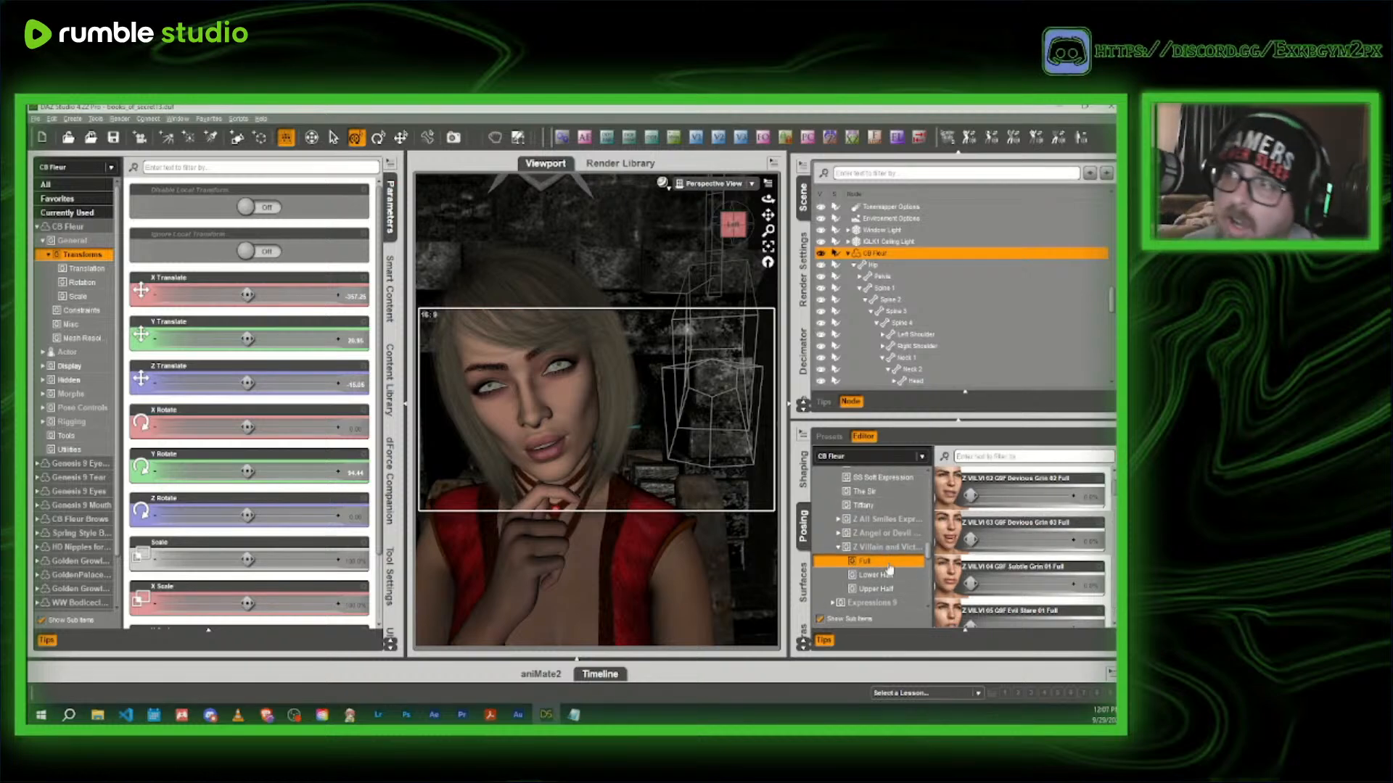
- Find the Cheek and Jaw controls of the head and raise Jaw Open slightly to part the woman's lips
{"action": "scroll", "coordinate": [889, 560], "scroll_direction": "down", "scroll_amount": 2}
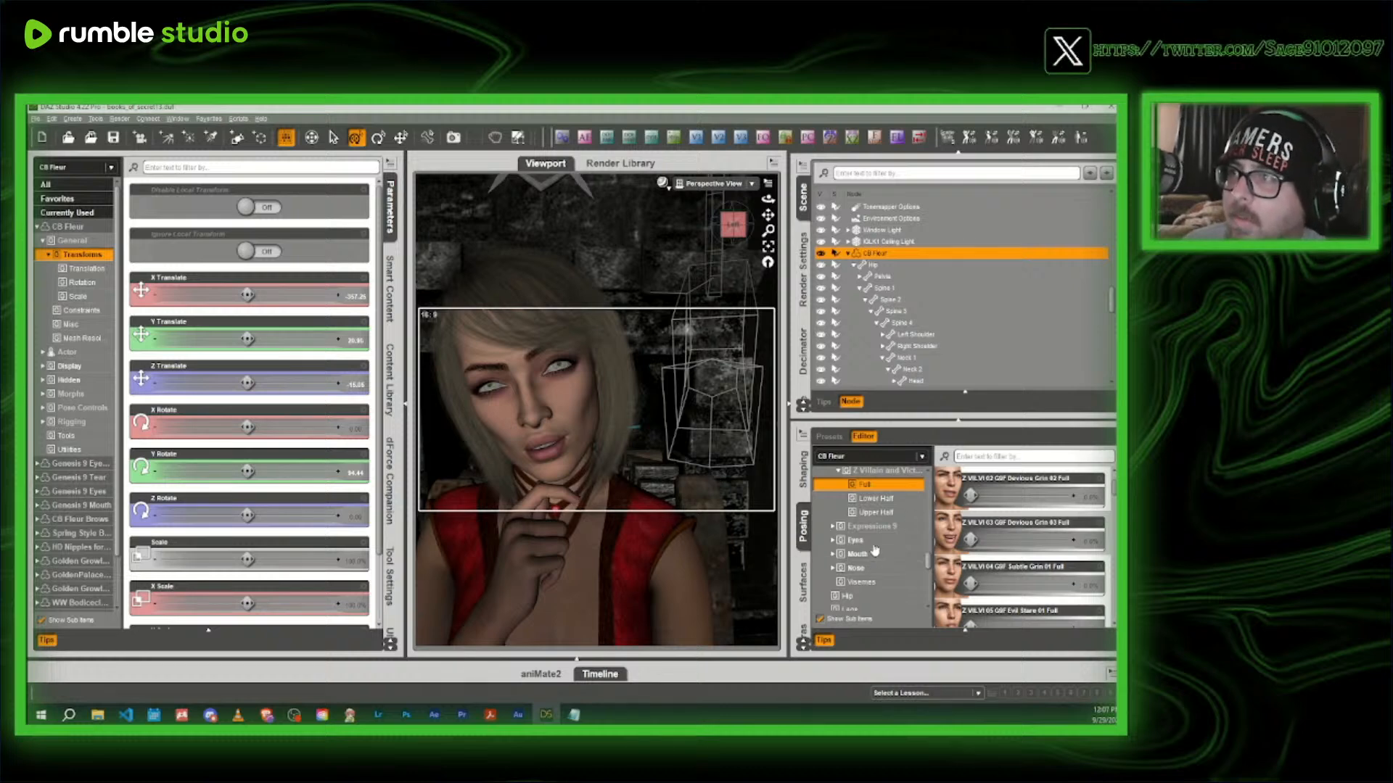
{"action": "scroll", "coordinate": [870, 574], "scroll_direction": "up", "scroll_amount": 2}
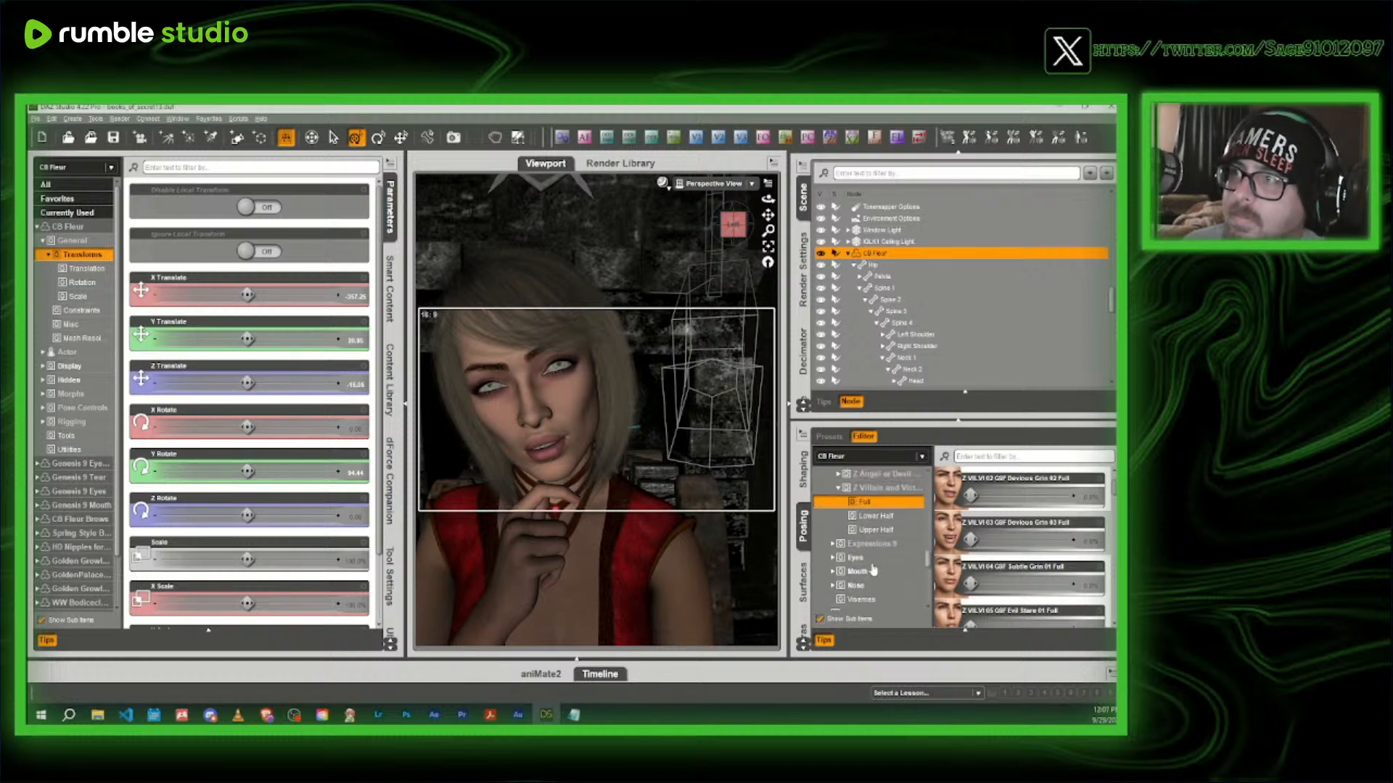
{"action": "scroll", "coordinate": [872, 570], "scroll_direction": "up", "scroll_amount": 5}
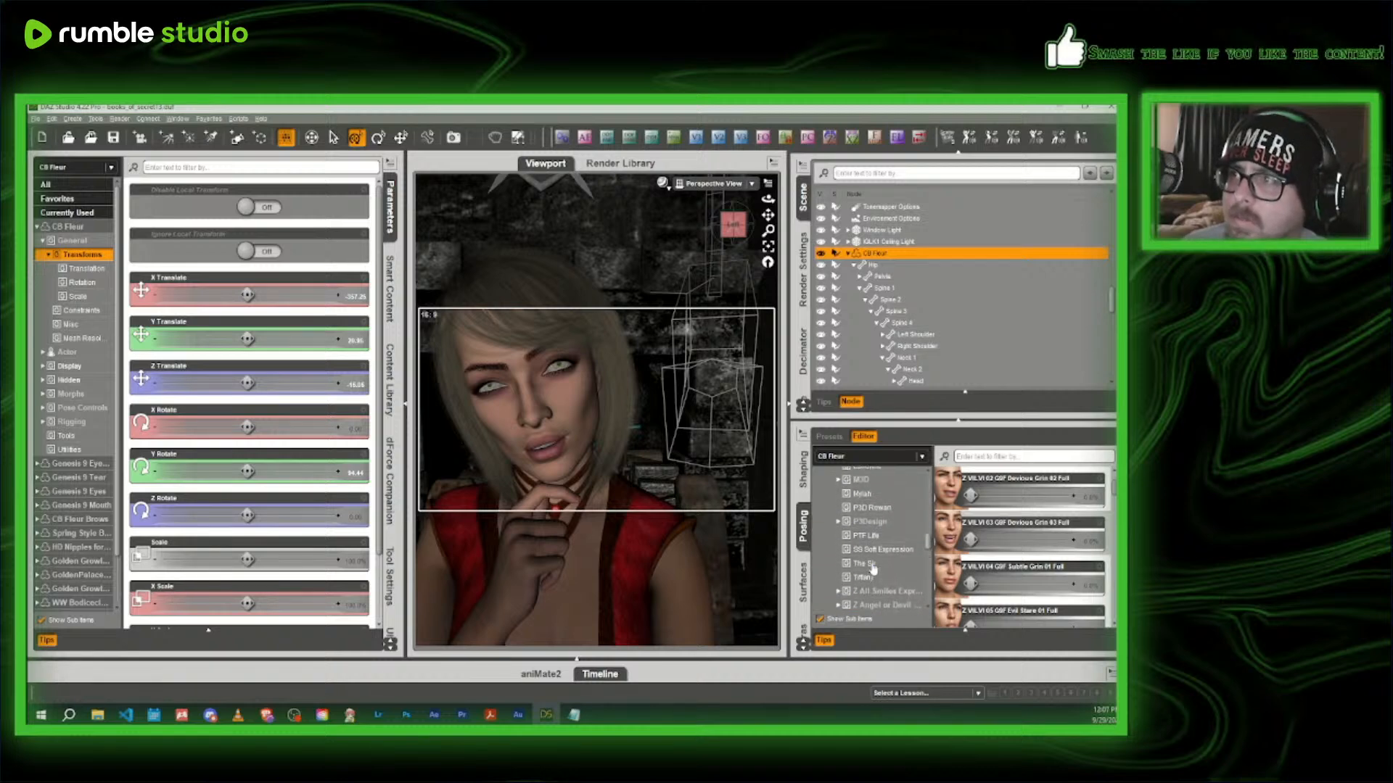
{"action": "scroll", "coordinate": [873, 569], "scroll_direction": "up", "scroll_amount": 6}
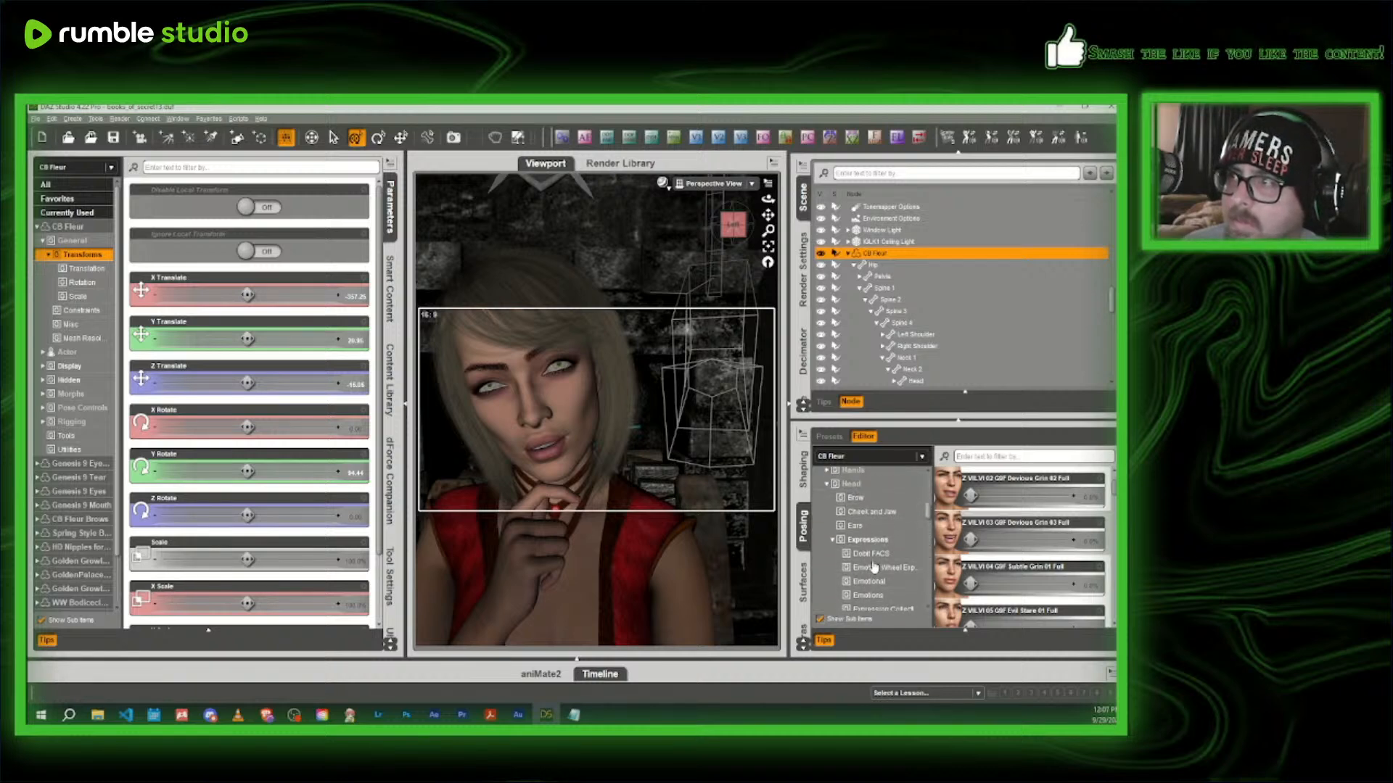
{"action": "left_click", "coordinate": [874, 519]}
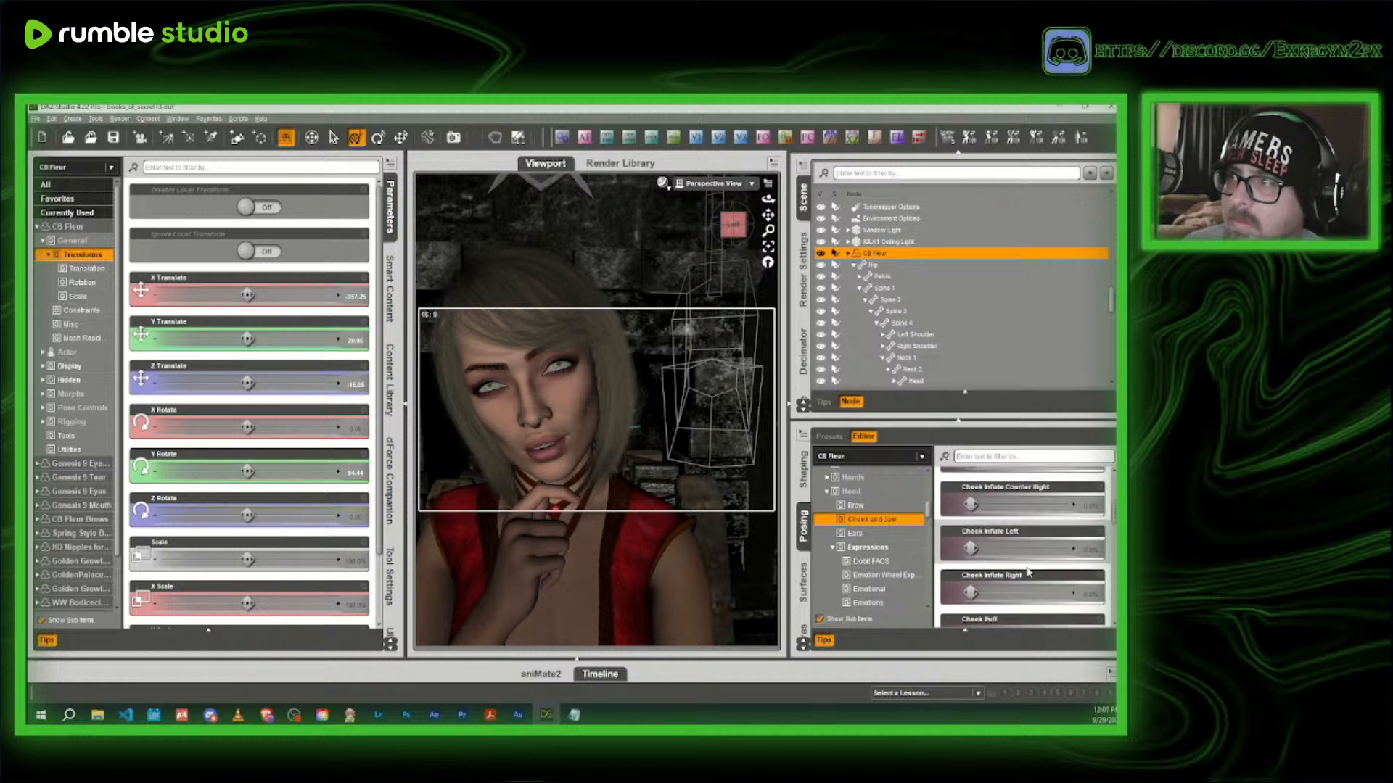
{"action": "scroll", "coordinate": [1025, 572], "scroll_direction": "down", "scroll_amount": 8}
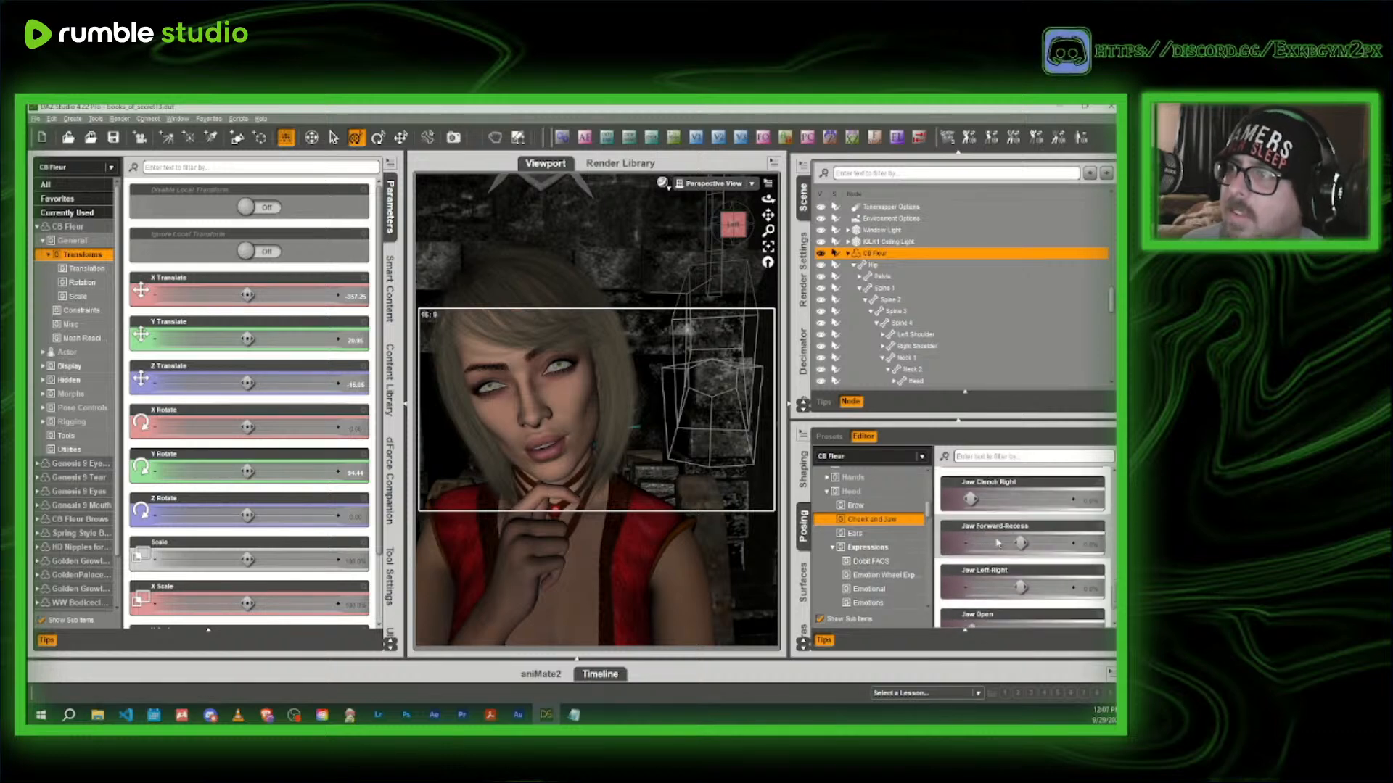
{"action": "scroll", "coordinate": [1030, 573], "scroll_direction": "down", "scroll_amount": 1}
{"action": "left_click_drag", "start_coordinate": [971, 569], "coordinate": [984, 569]}
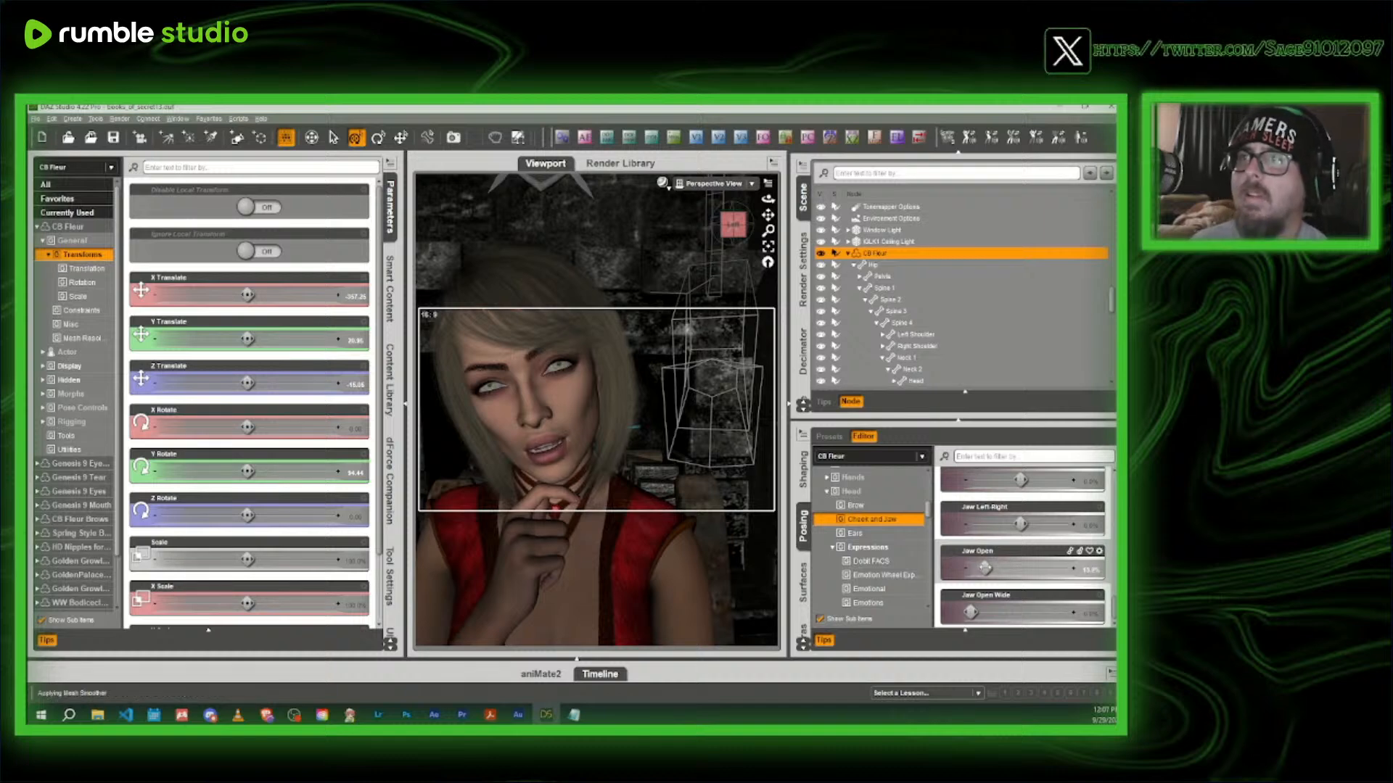
- View the scene through the camera numbered 2 and delete the camera numbered 1
{"action": "left_click", "coordinate": [714, 183]}
{"action": "left_click", "coordinate": [685, 294]}
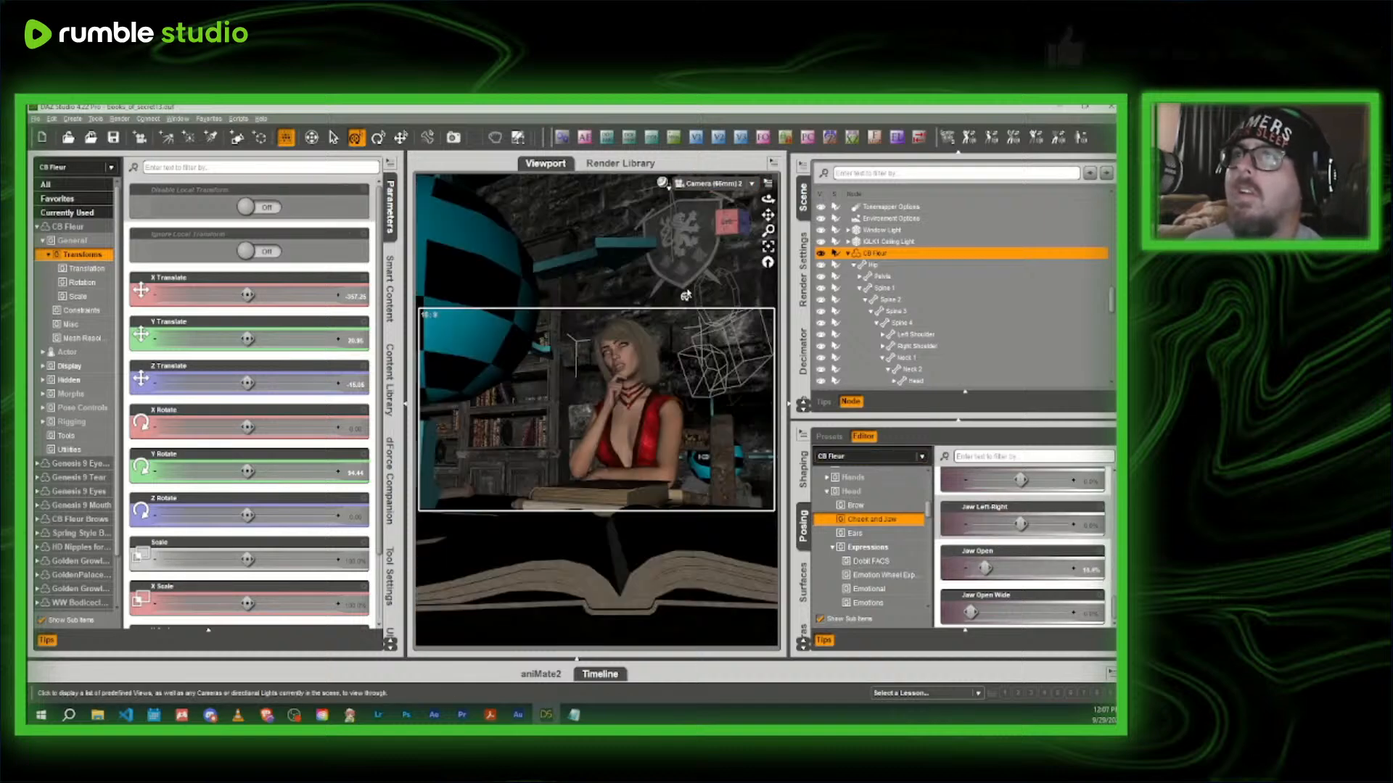
{"action": "left_click", "coordinate": [391, 211]}
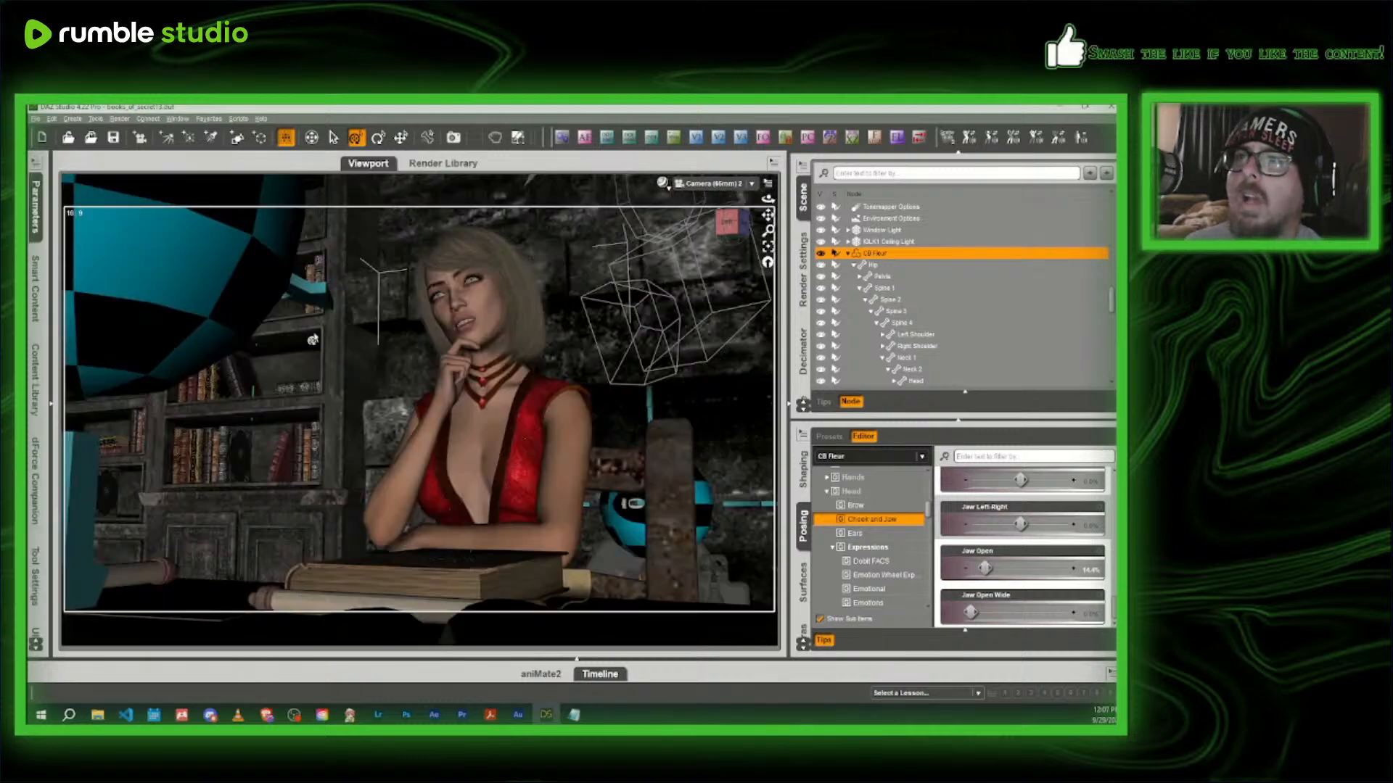
{"action": "scroll", "coordinate": [934, 351], "scroll_direction": "down", "scroll_amount": 10}
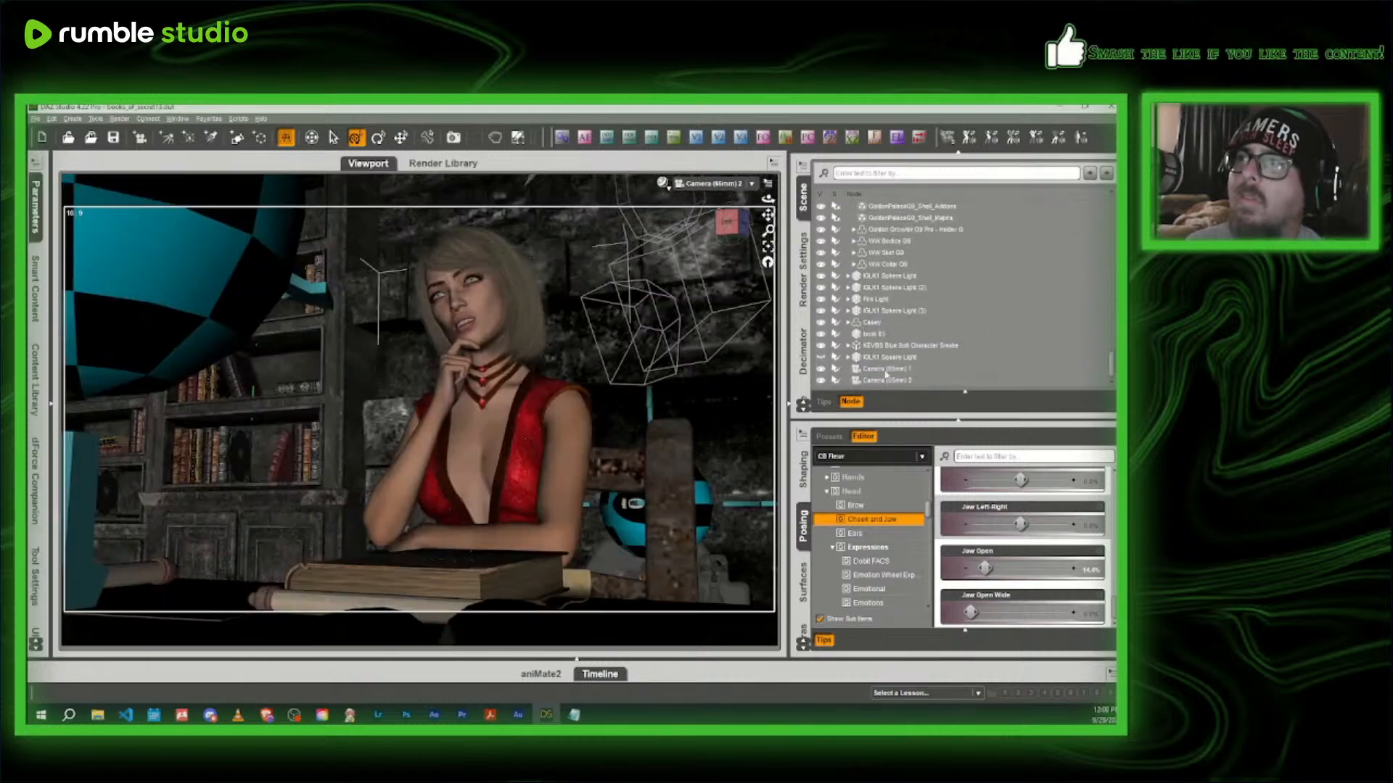
{"action": "left_click", "coordinate": [885, 369]}
{"action": "key", "text": "Delete"}
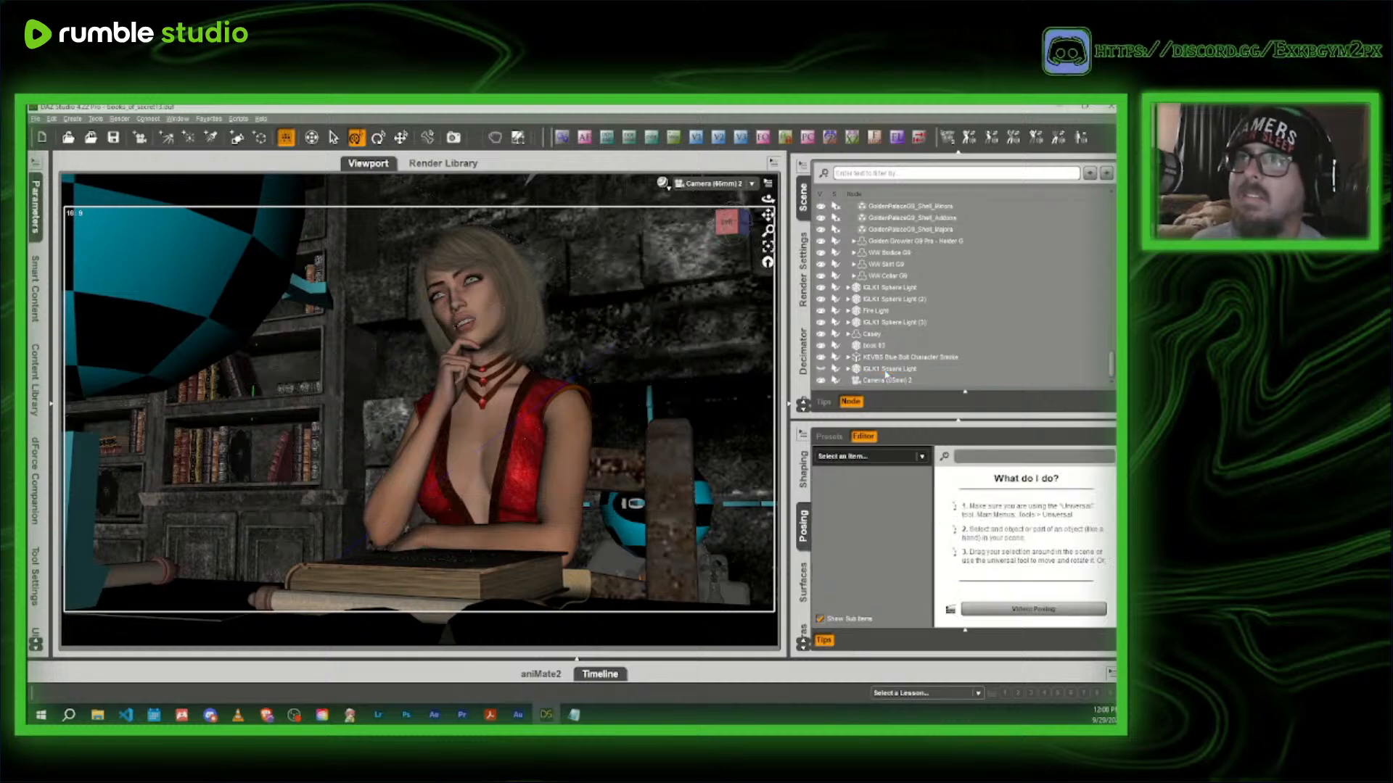
- Increase the Bend of the woman's head slightly to tip it forward and check it in the enlarged camera view
{"action": "left_click", "coordinate": [483, 320]}
{"action": "left_click", "coordinate": [36, 210]}
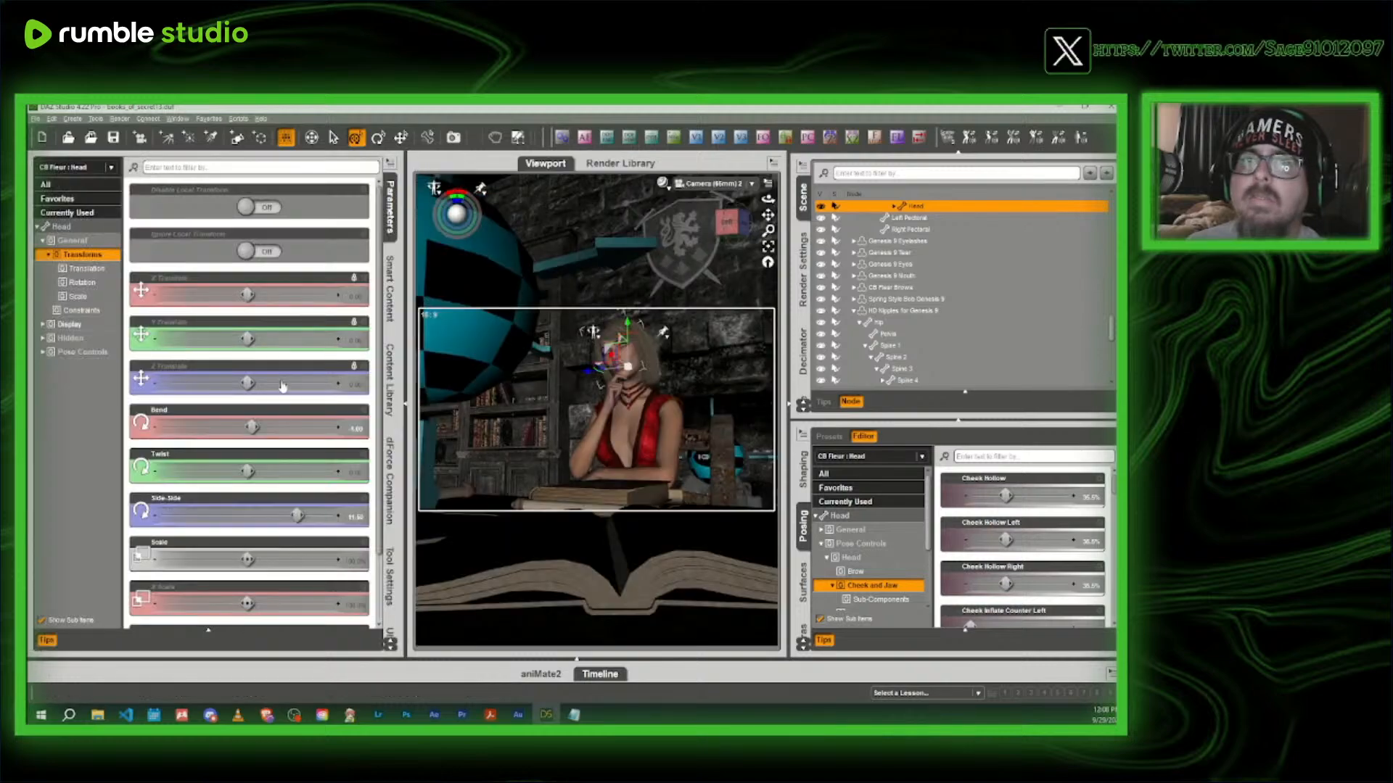
{"action": "left_click_drag", "start_coordinate": [253, 426], "coordinate": [269, 427]}
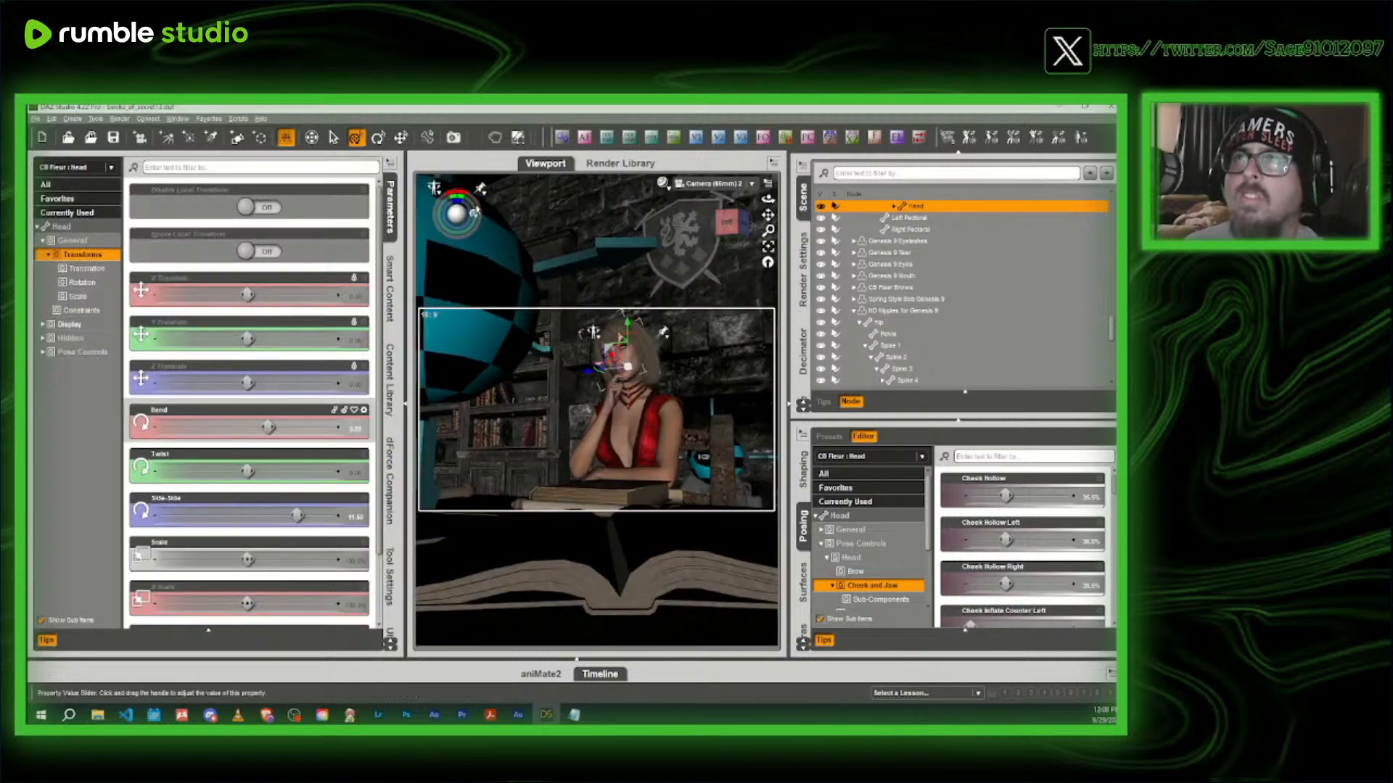
{"action": "left_click", "coordinate": [333, 137]}
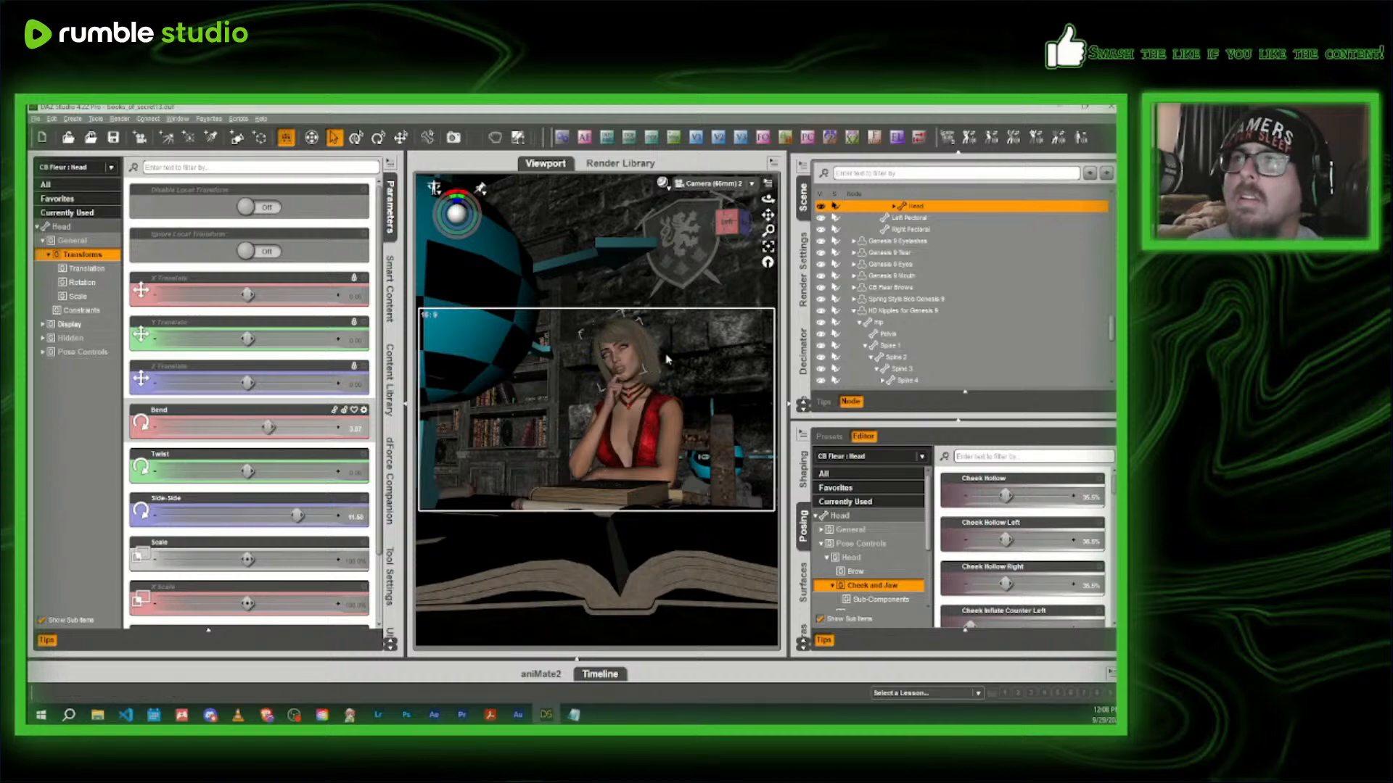
{"action": "left_click", "coordinate": [389, 210]}
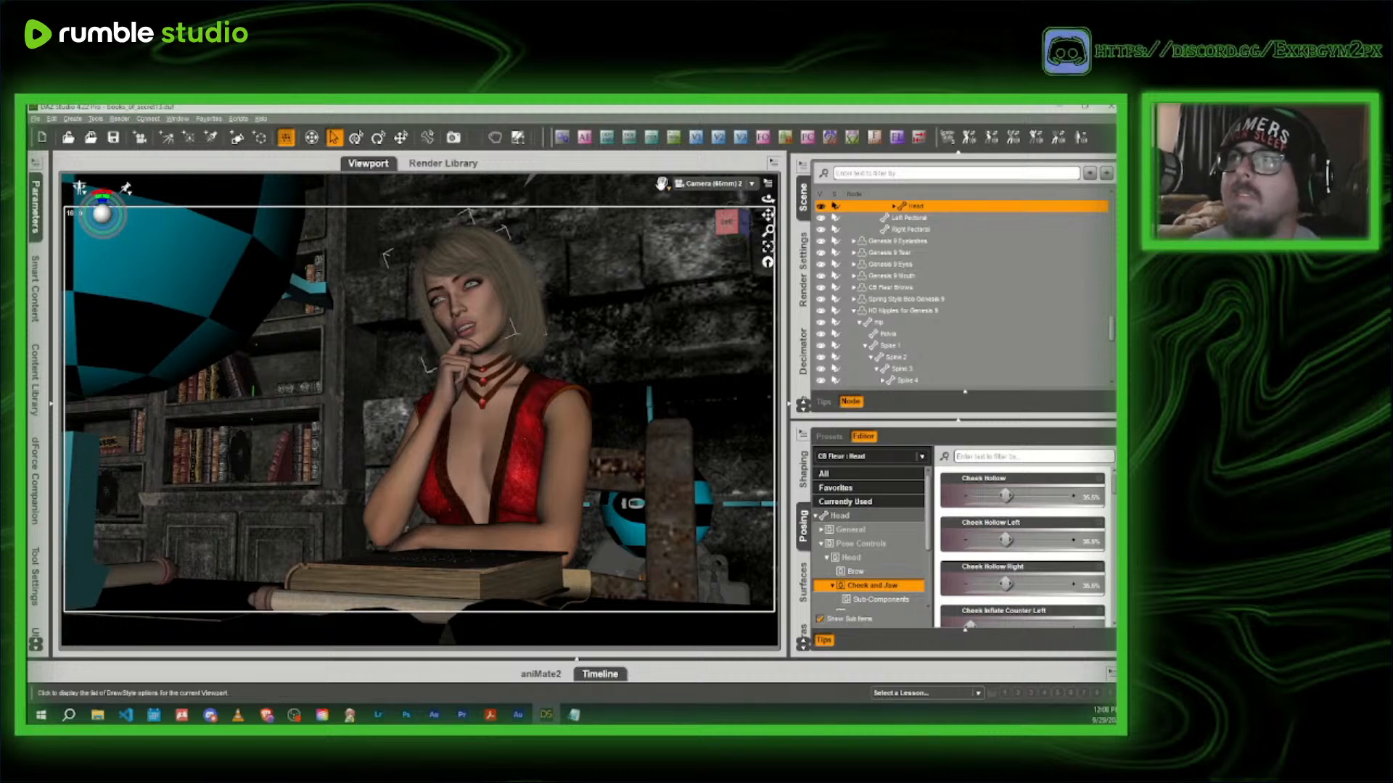
- Select the whole CB Fleur figure, switch on Auto Focus for its eyes and set the camera's F-stop to 32
{"action": "left_click", "coordinate": [569, 434]}
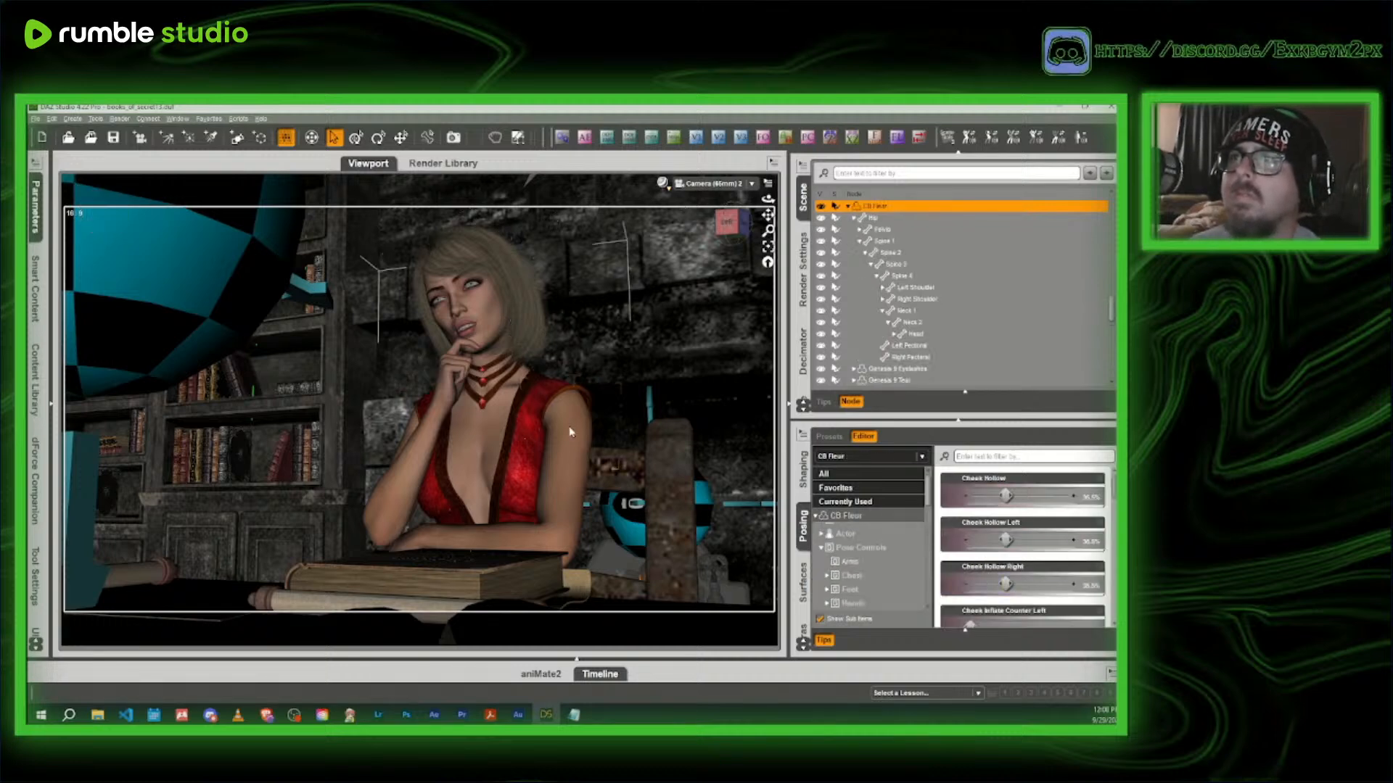
{"action": "left_click", "coordinate": [586, 139]}
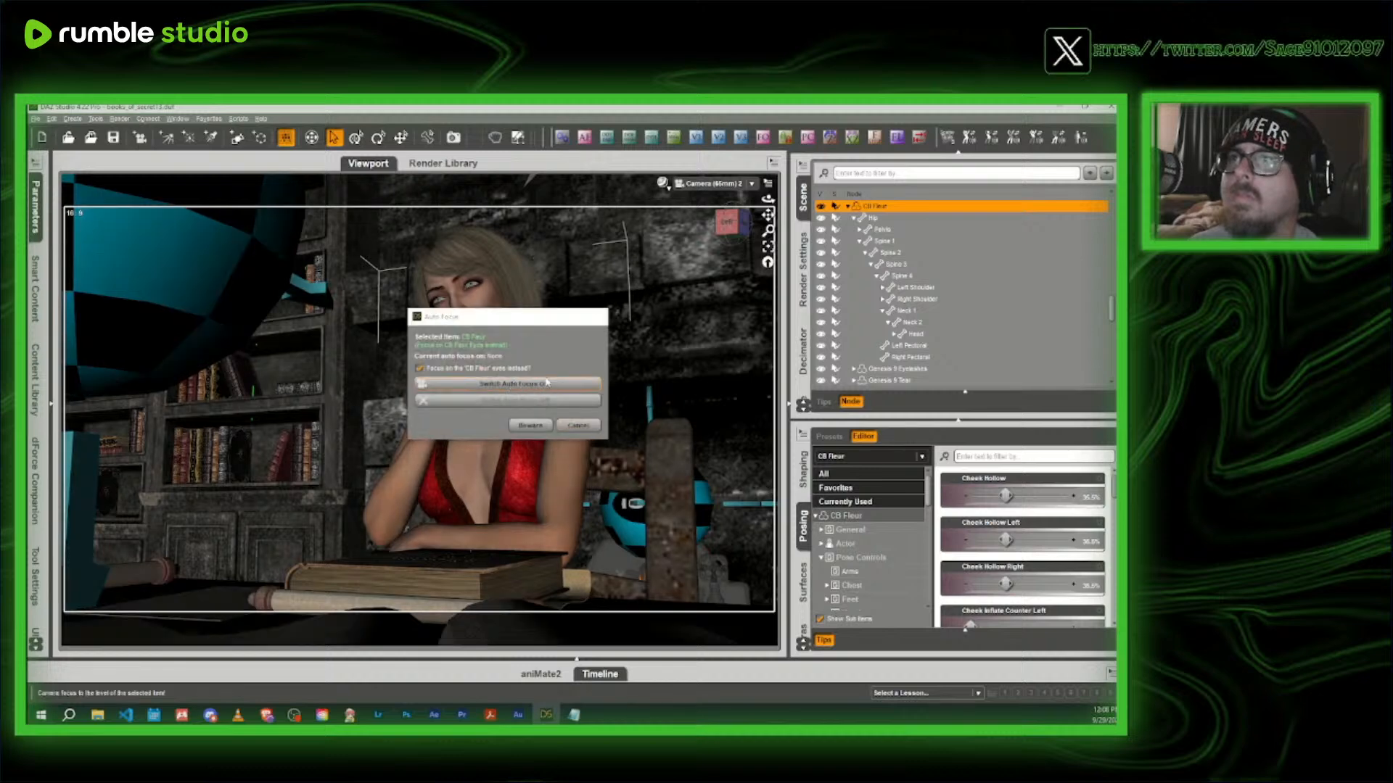
{"action": "left_click", "coordinate": [651, 143]}
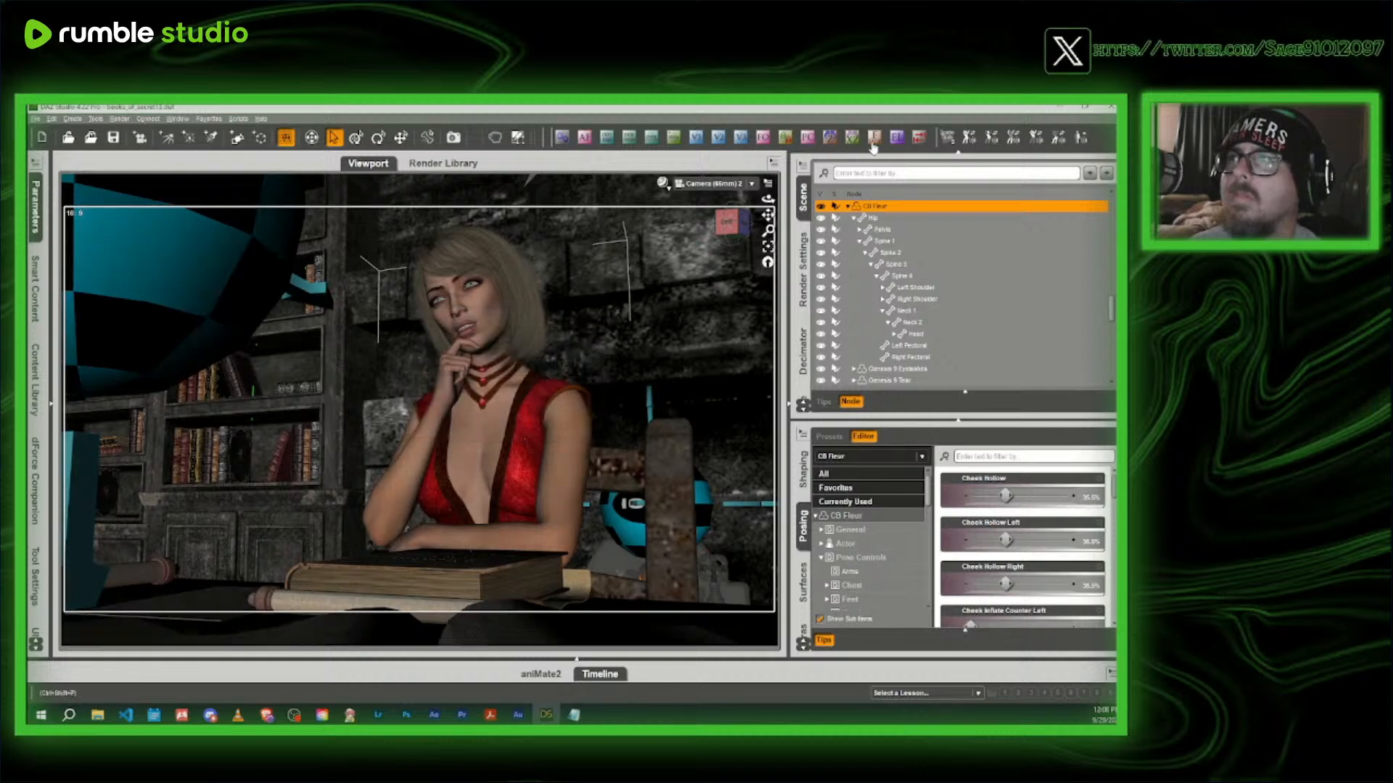
{"action": "left_click", "coordinate": [558, 341]}
{"action": "left_click", "coordinate": [566, 481]}
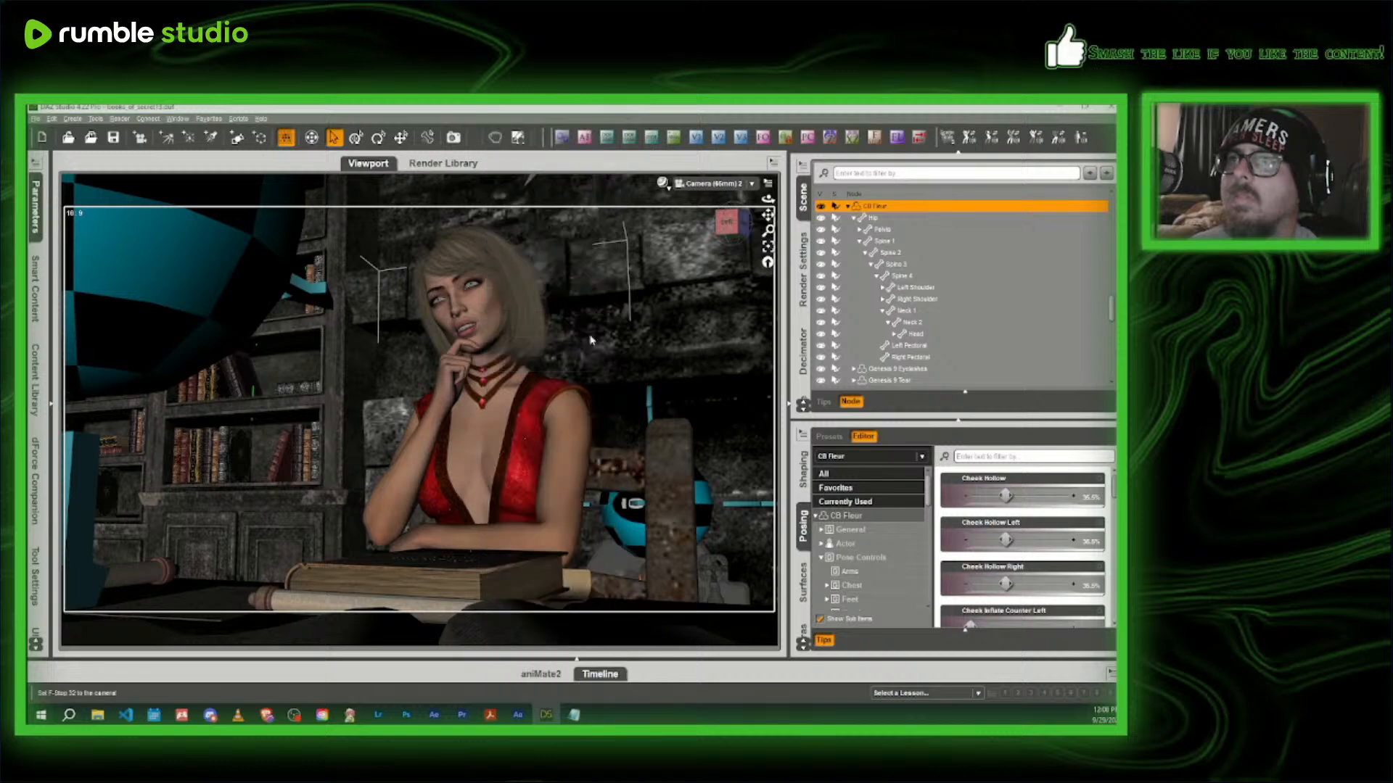
- Preview the shot in NVIDIA Iray and hide the Blue Bolt Character Smoke around the woman
{"action": "left_click", "coordinate": [663, 184]}
{"action": "left_click", "coordinate": [649, 334]}
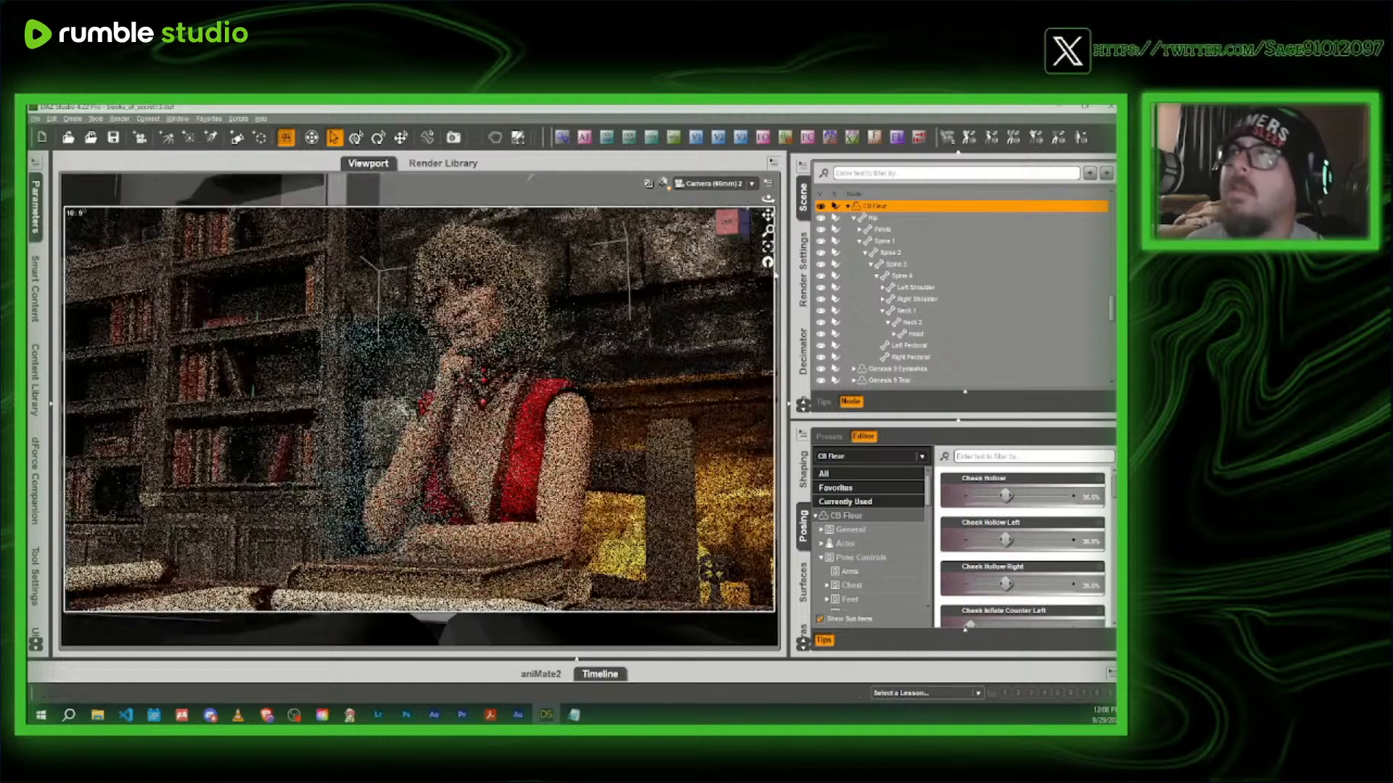
{"action": "left_click", "coordinate": [853, 218]}
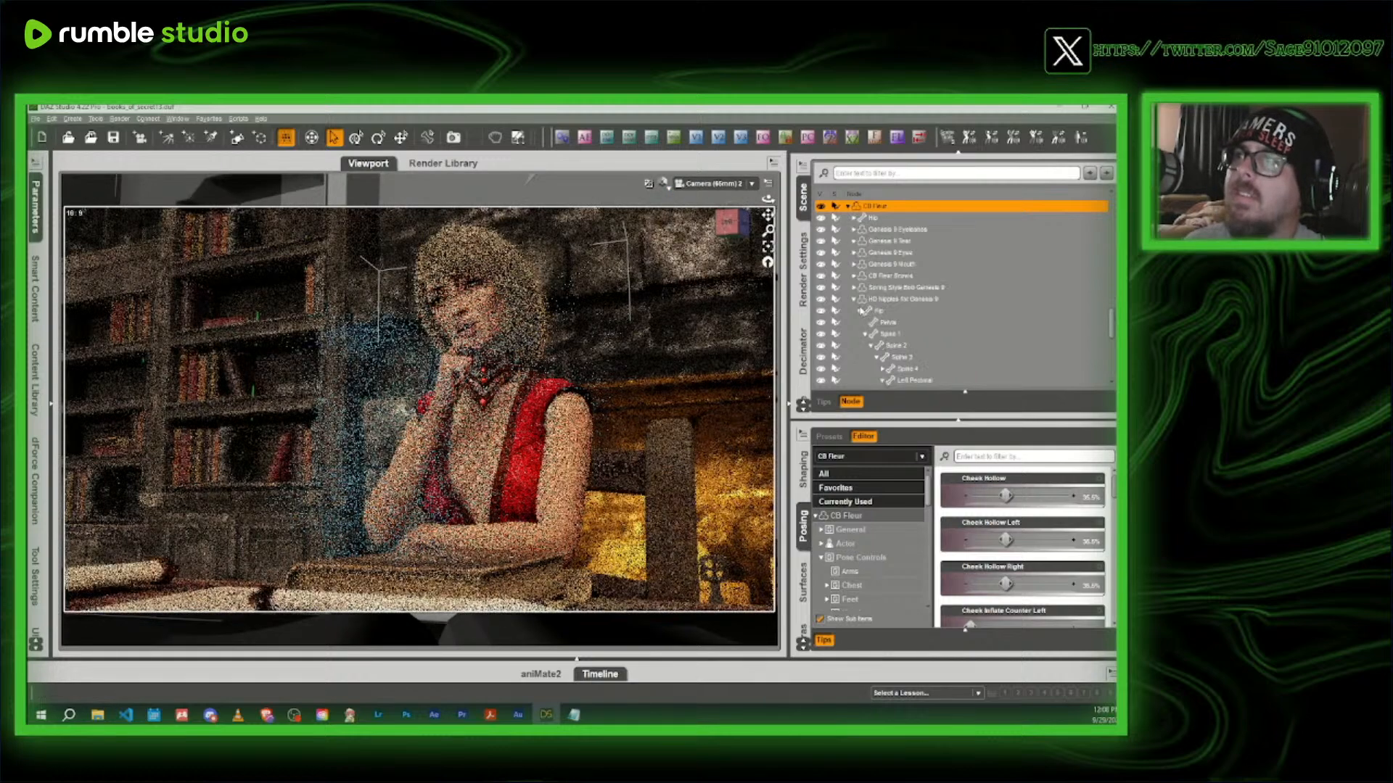
{"action": "left_click", "coordinate": [853, 298]}
{"action": "left_click", "coordinate": [847, 207]}
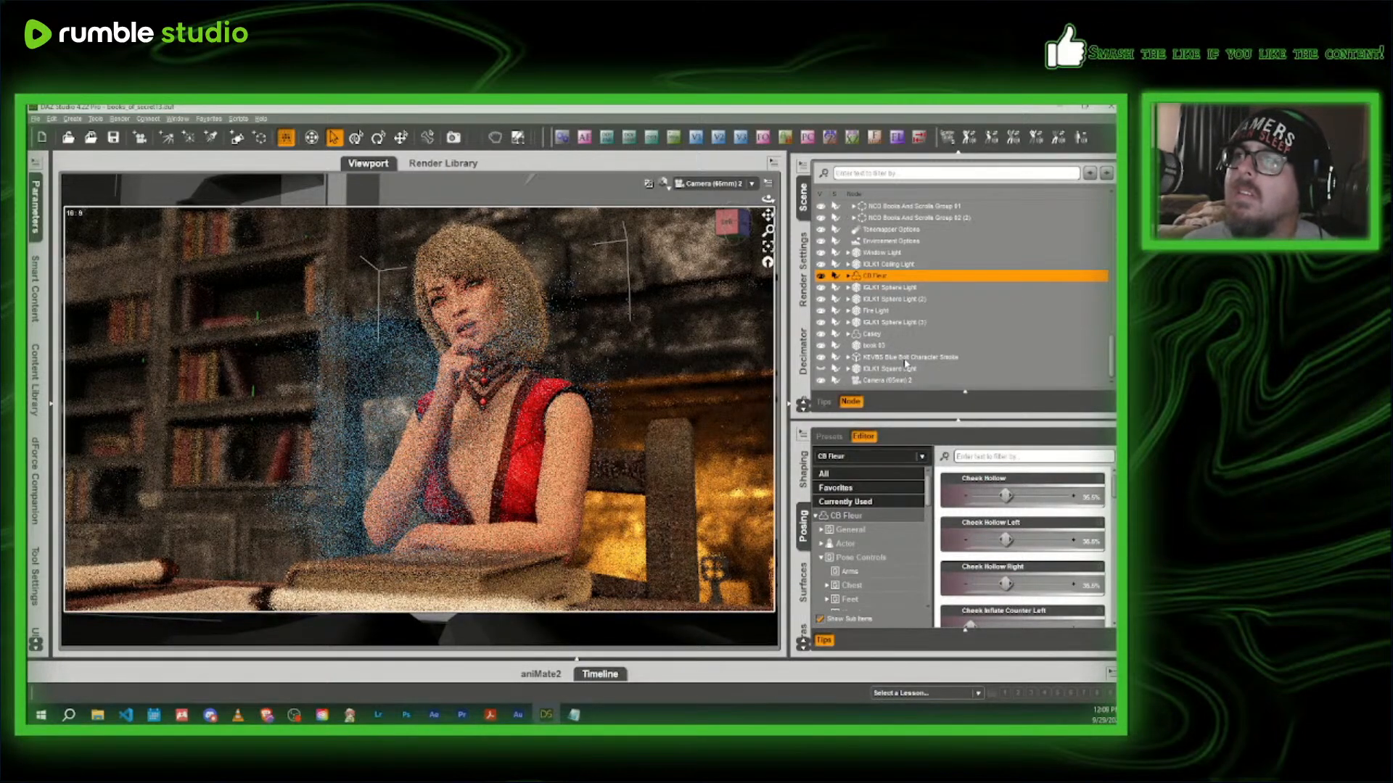
{"action": "left_click", "coordinate": [904, 360]}
{"action": "left_click", "coordinate": [822, 358]}
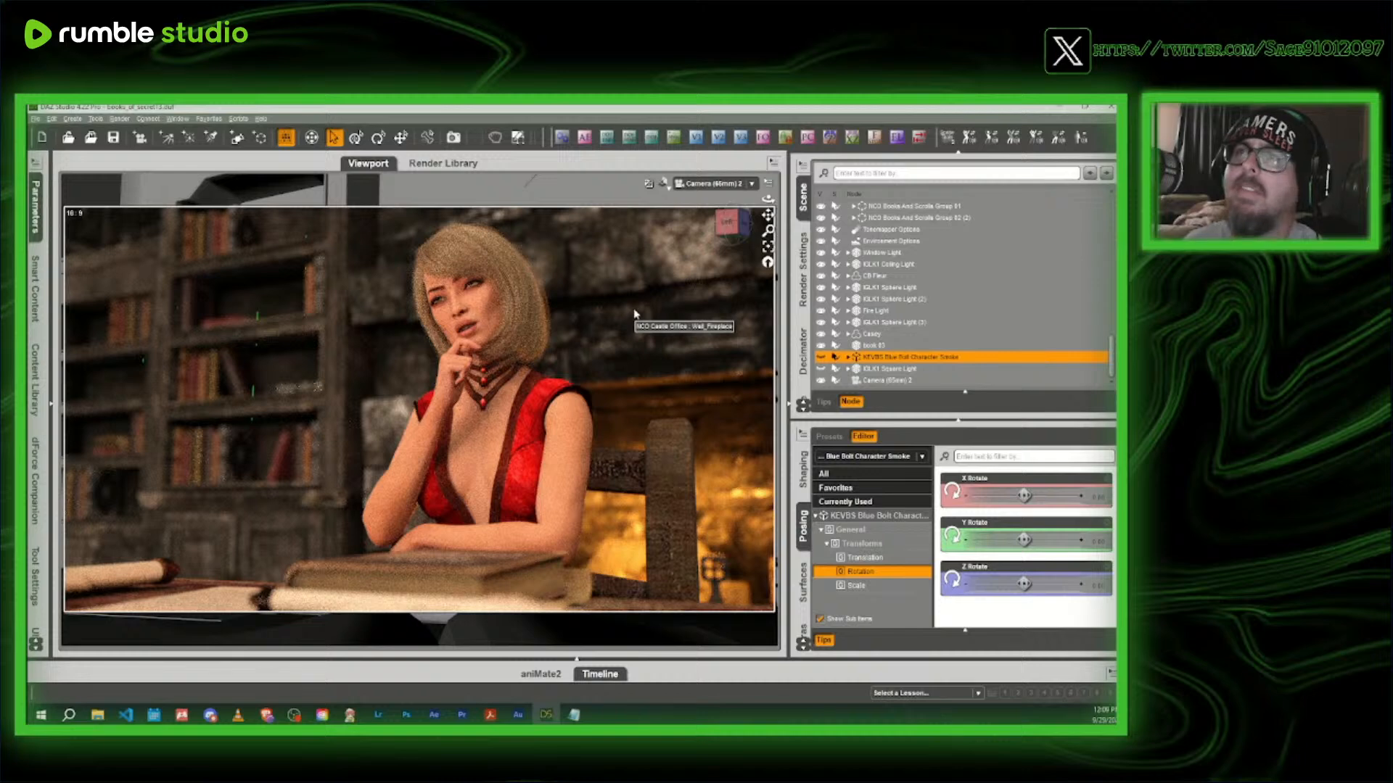
- Return to Texture Shaded and, in the Perspective View, move IGLK1 Sphere Light (3) up and back over the desk towards the bookcase
{"action": "left_click", "coordinate": [664, 187]}
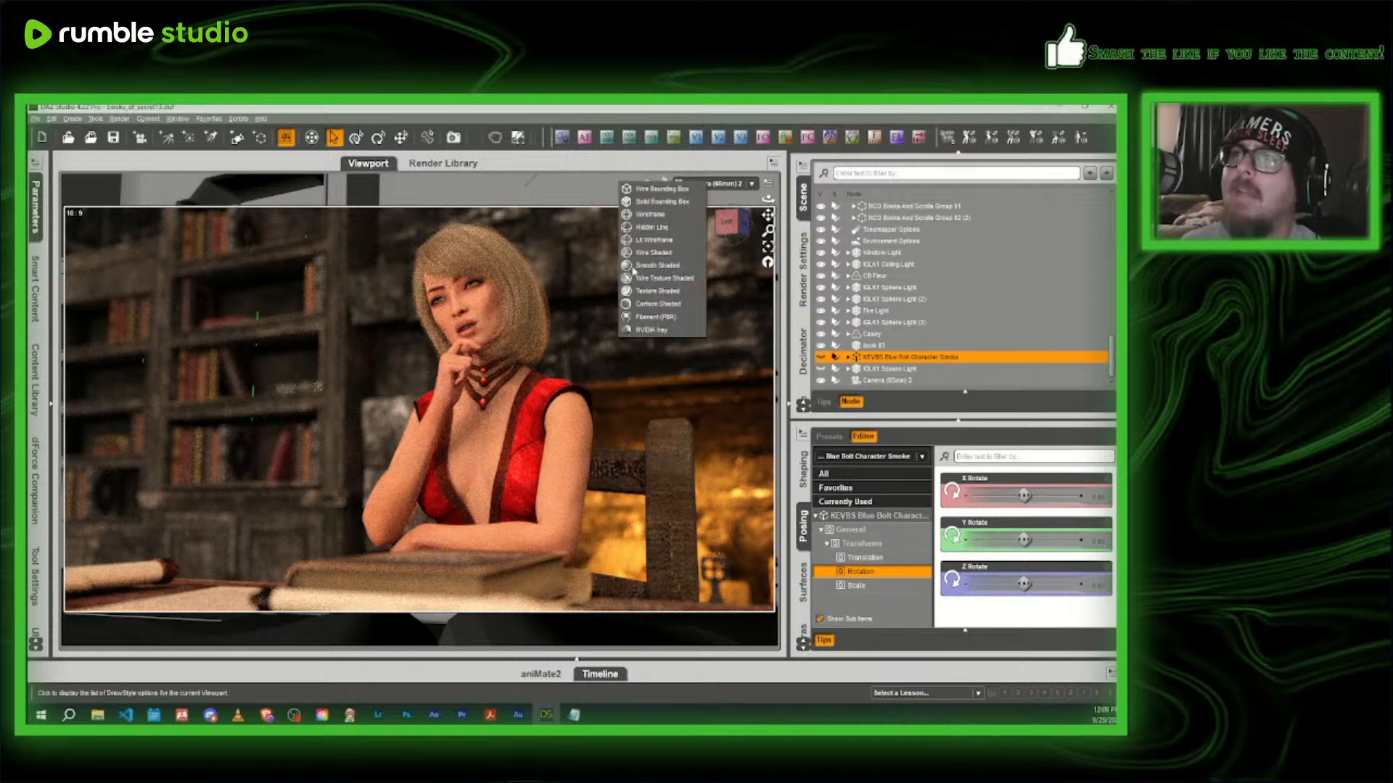
{"action": "left_click", "coordinate": [641, 292]}
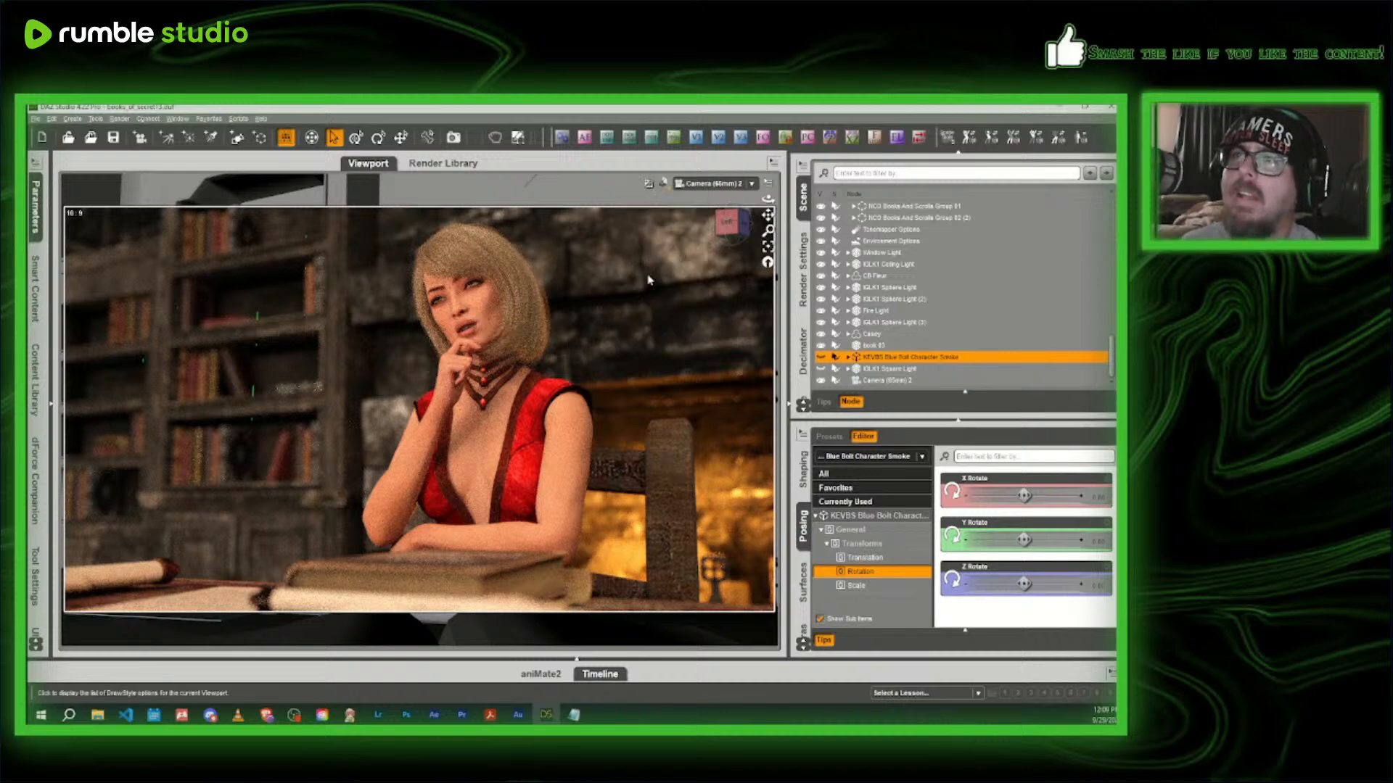
{"action": "left_click", "coordinate": [707, 184]}
{"action": "left_click", "coordinate": [693, 195]}
{"action": "mouse_move", "coordinate": [734, 225]}
{"action": "left_mouse_down"}
{"action": "mouse_move", "coordinate": [761, 226]}
{"action": "mouse_move", "coordinate": [728, 229]}
{"action": "left_mouse_up"}
{"action": "scroll", "coordinate": [468, 384], "scroll_direction": "down", "scroll_amount": 5}
{"action": "scroll", "coordinate": [541, 360], "scroll_direction": "down", "scroll_amount": 3}
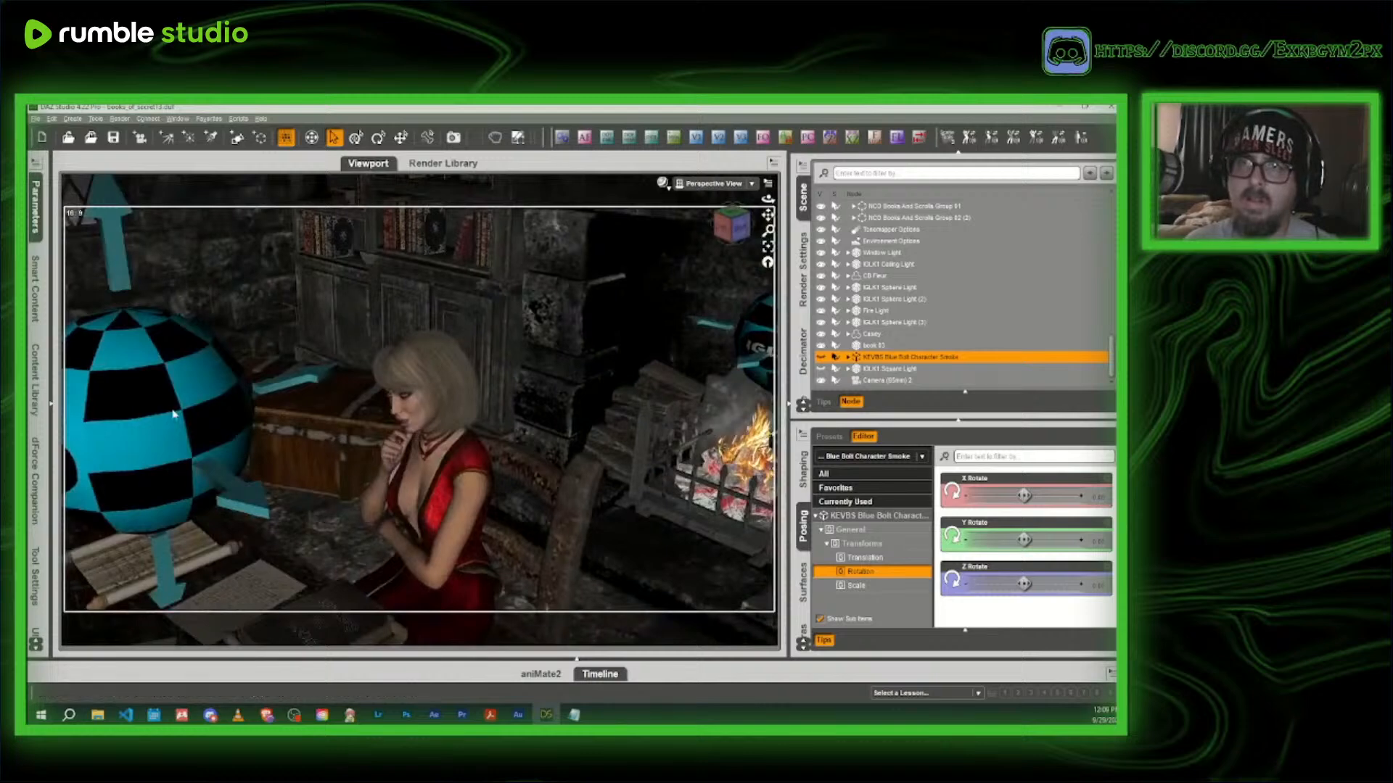
{"action": "left_click", "coordinate": [169, 491]}
{"action": "middle_click_drag", "start_coordinate": [174, 472], "coordinate": [348, 471]}
{"action": "left_click", "coordinate": [401, 137]}
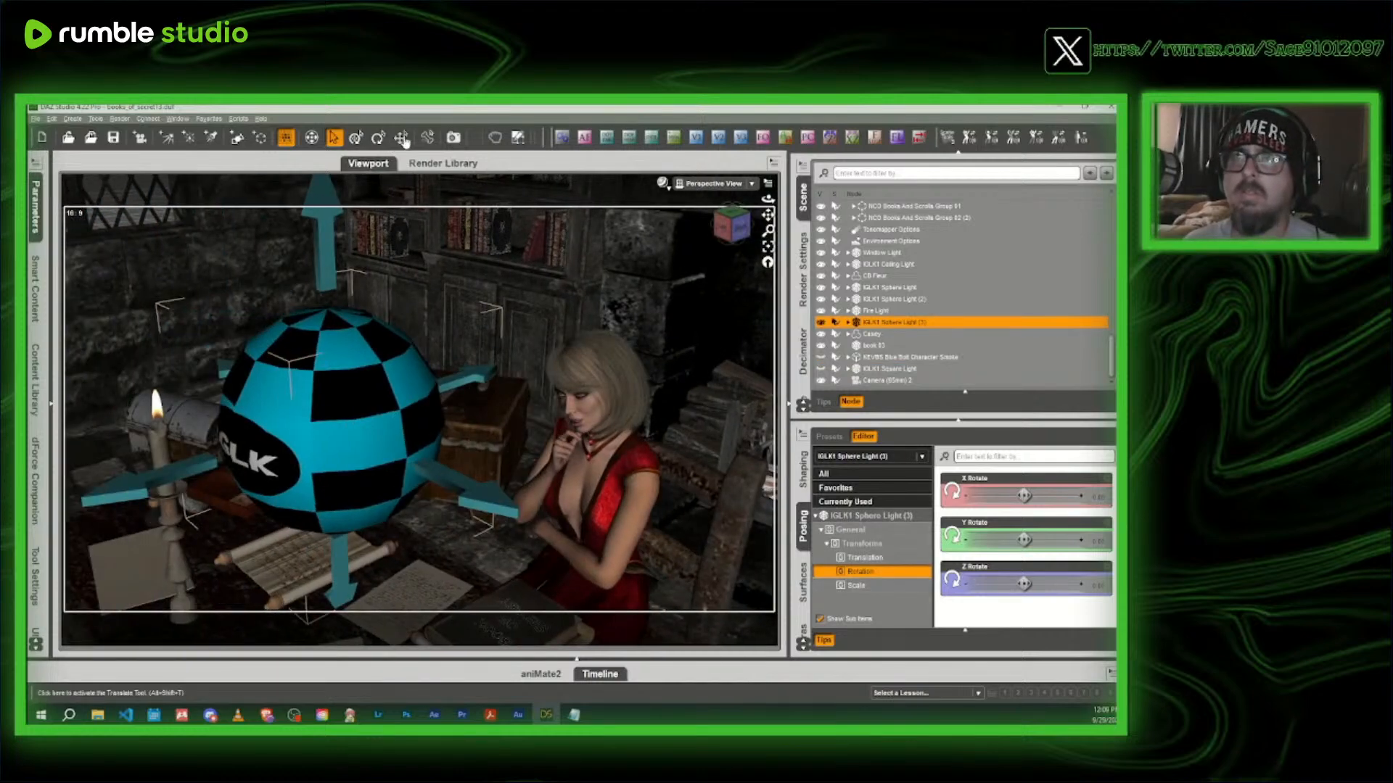
{"action": "left_click_drag", "start_coordinate": [315, 522], "coordinate": [369, 452]}
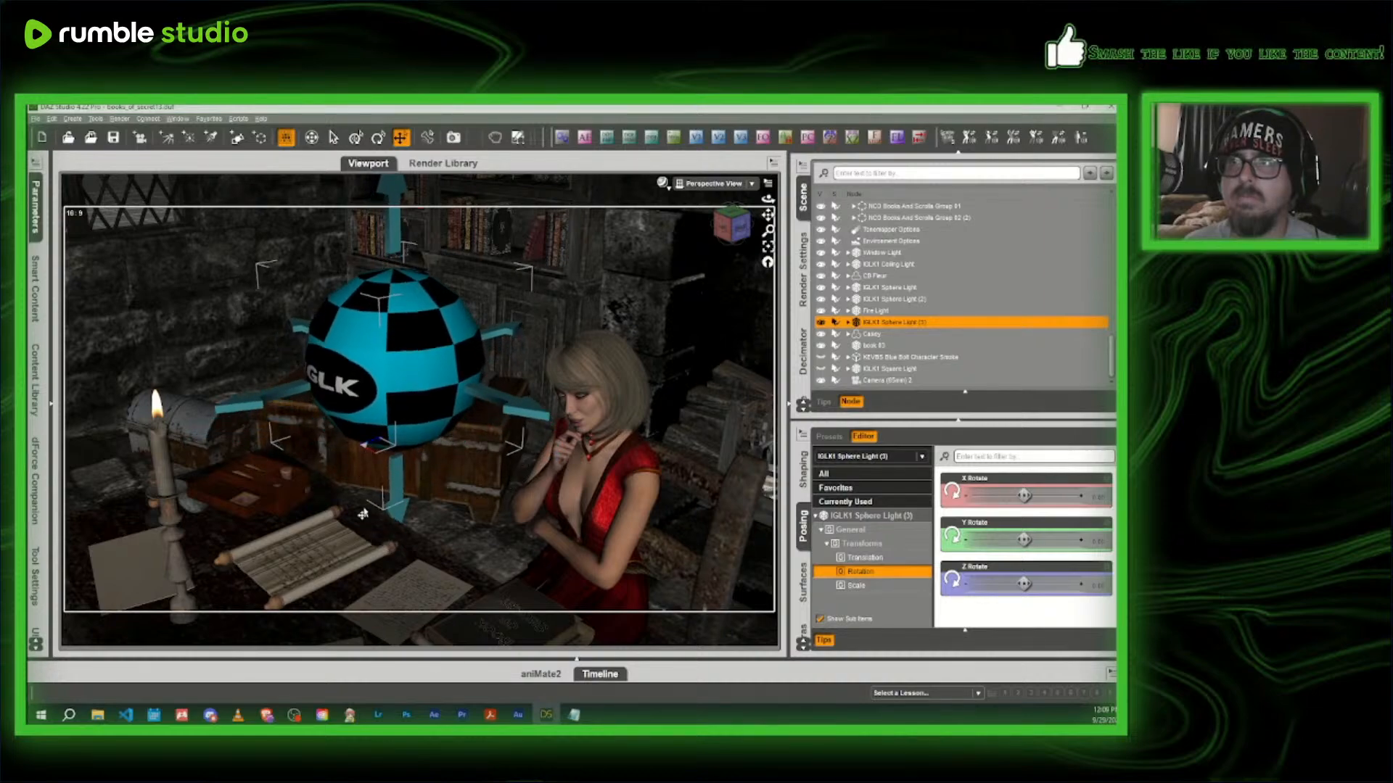
- Check the moved light through the second camera with an NVIDIA Iray preview and return to Texture Shaded
{"action": "left_click", "coordinate": [715, 183]}
{"action": "left_click", "coordinate": [702, 278]}
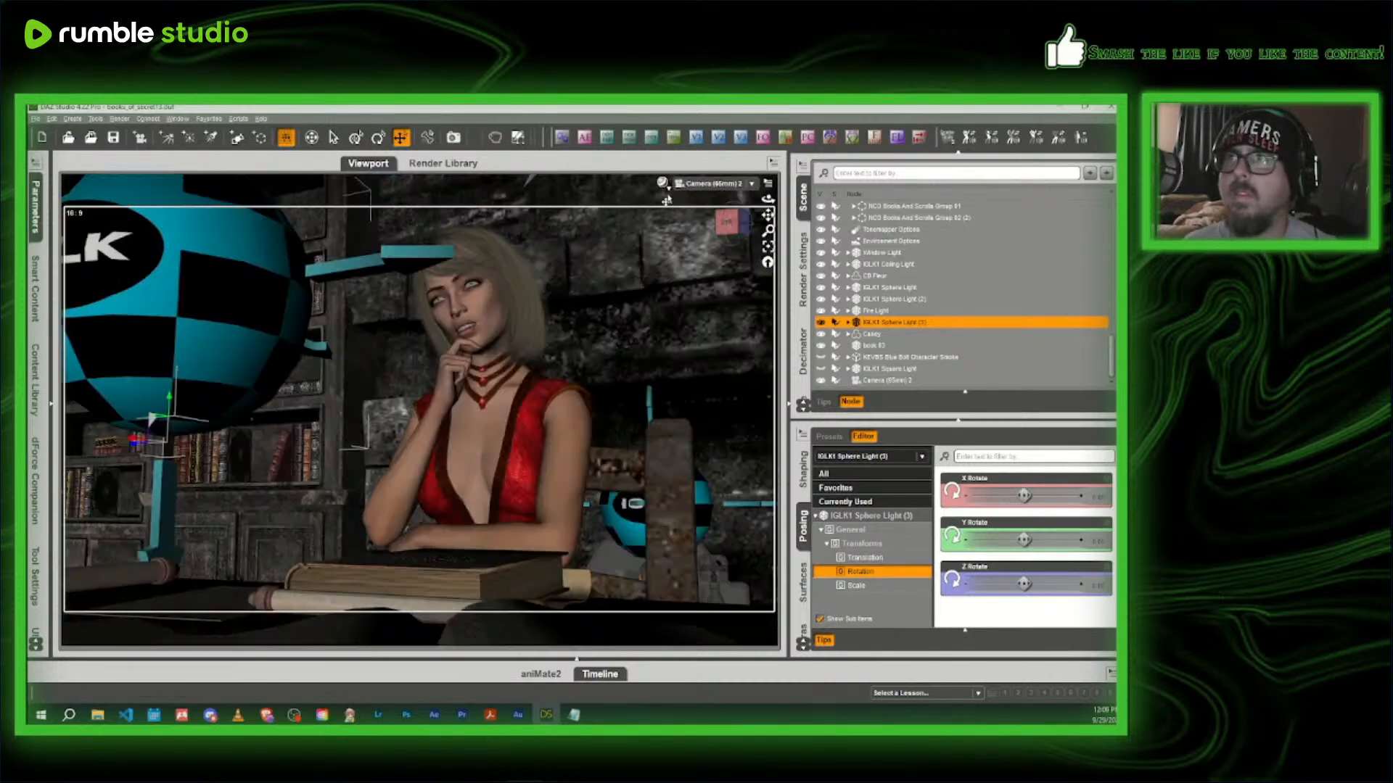
{"action": "left_click", "coordinate": [662, 182]}
{"action": "left_click", "coordinate": [667, 336]}
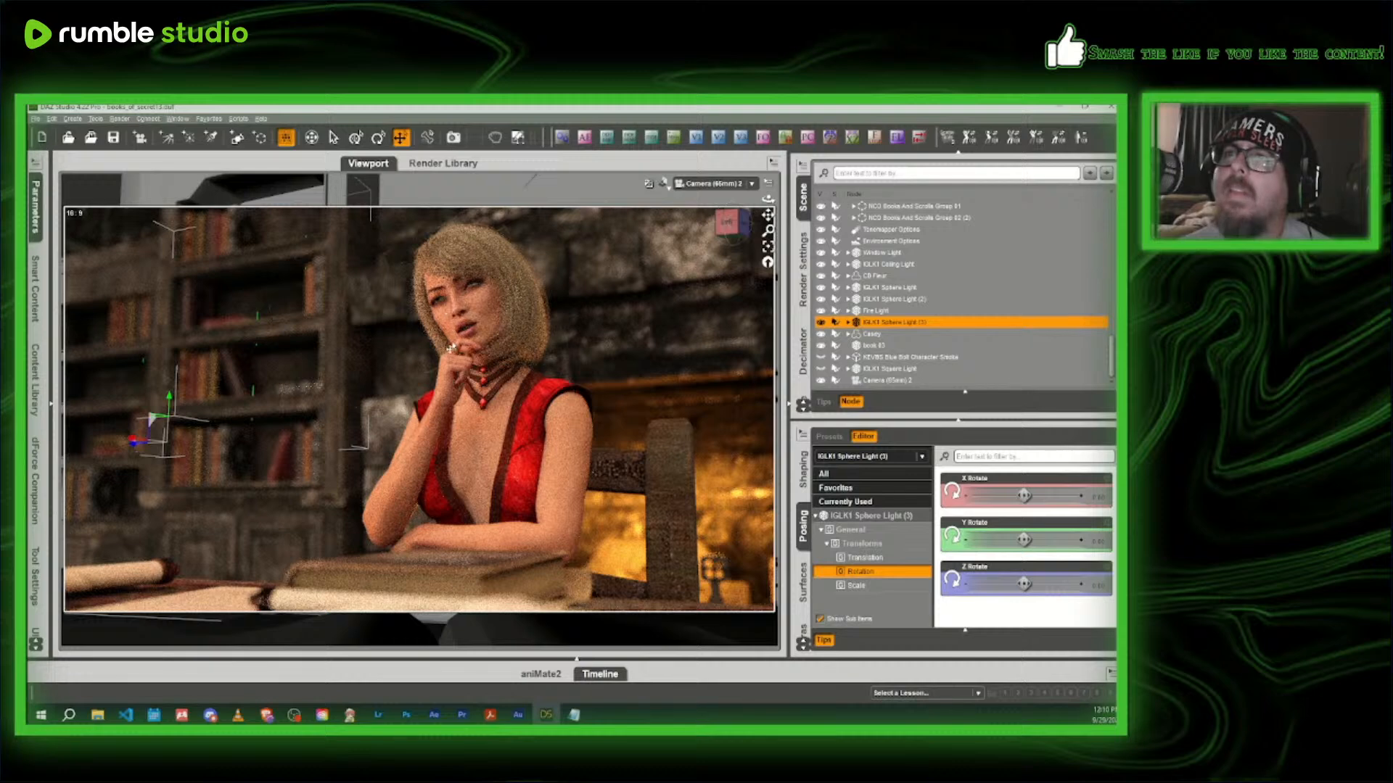
{"action": "left_click", "coordinate": [664, 185]}
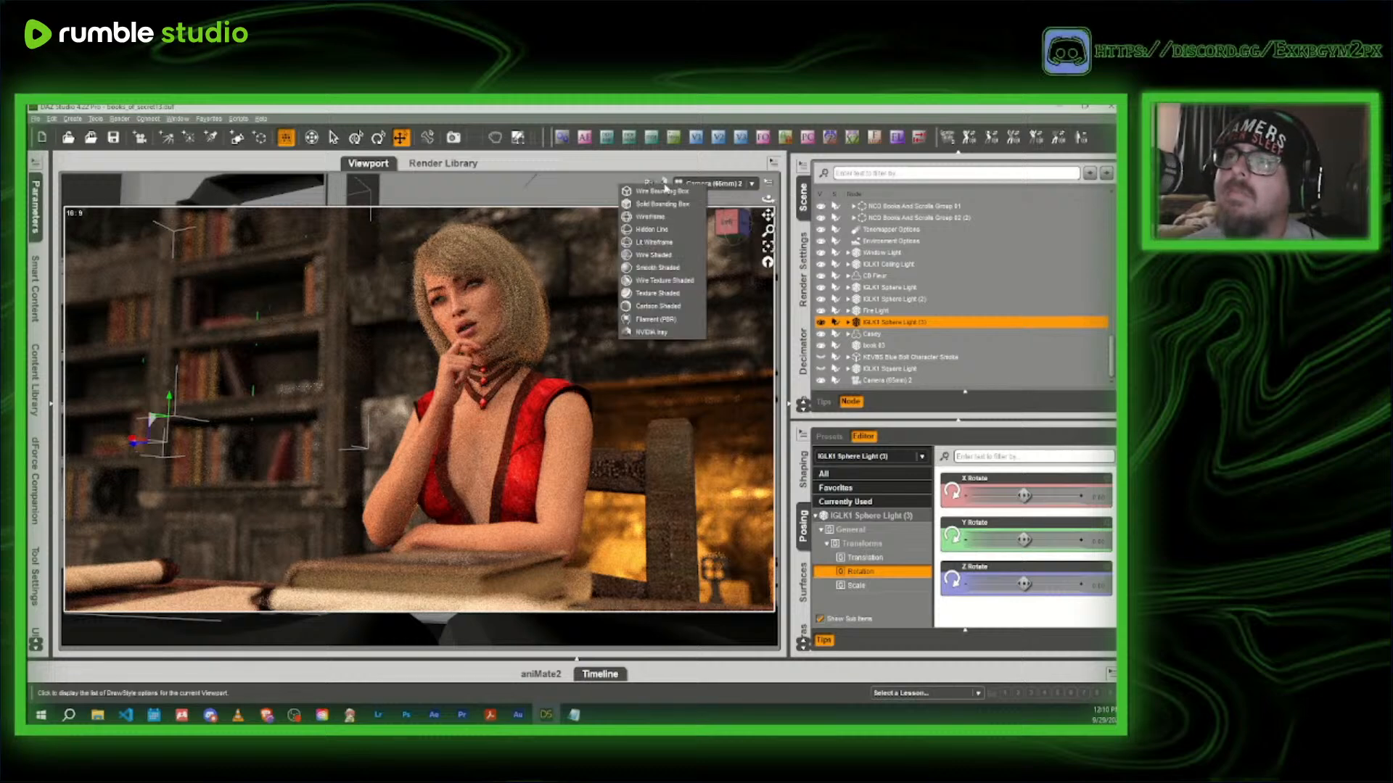
{"action": "left_click", "coordinate": [656, 295]}
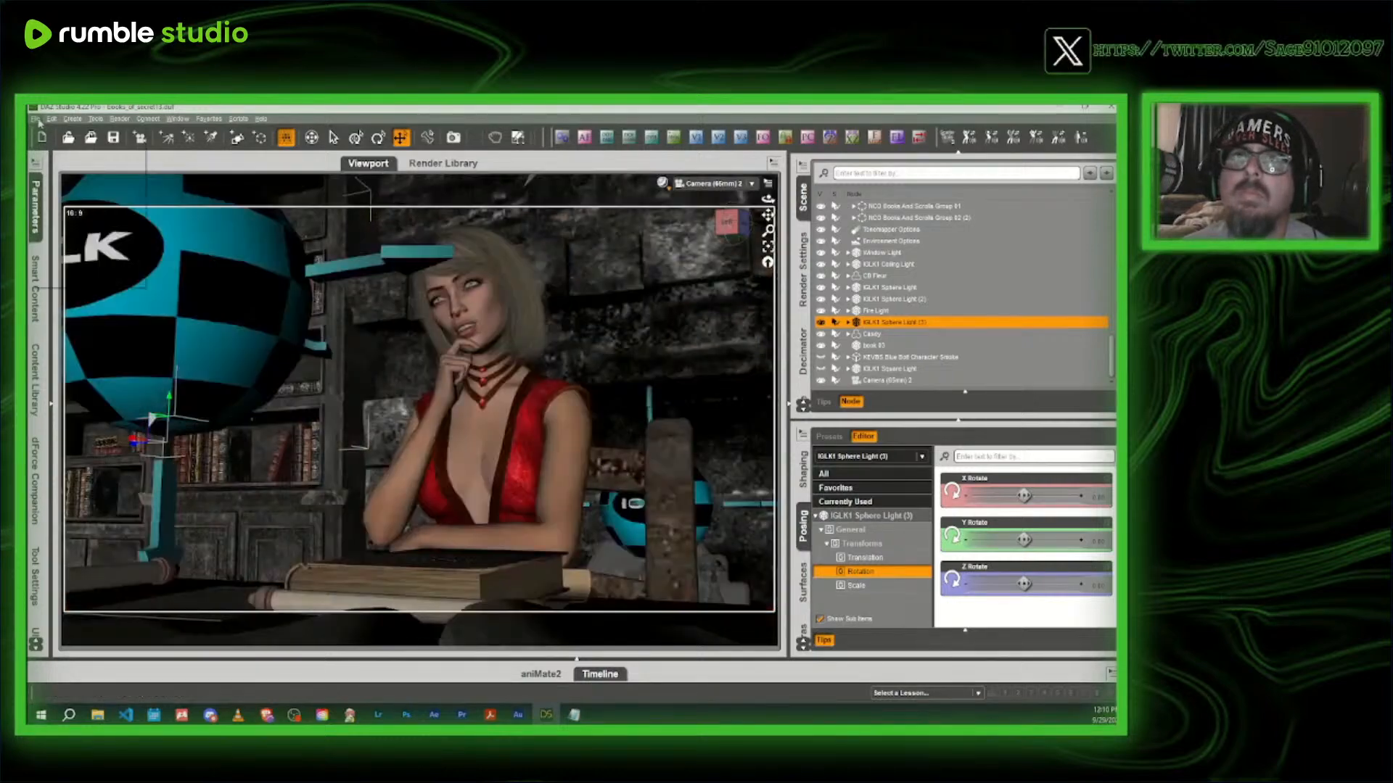
- Save the scene as books_of_secret14 in My Library's DragonSpire > books_of_secret folder, keeping the preset save options
{"action": "left_click", "coordinate": [35, 118]}
{"action": "mouse_move", "coordinate": [65, 199]}
{"action": "left_click", "coordinate": [168, 207]}
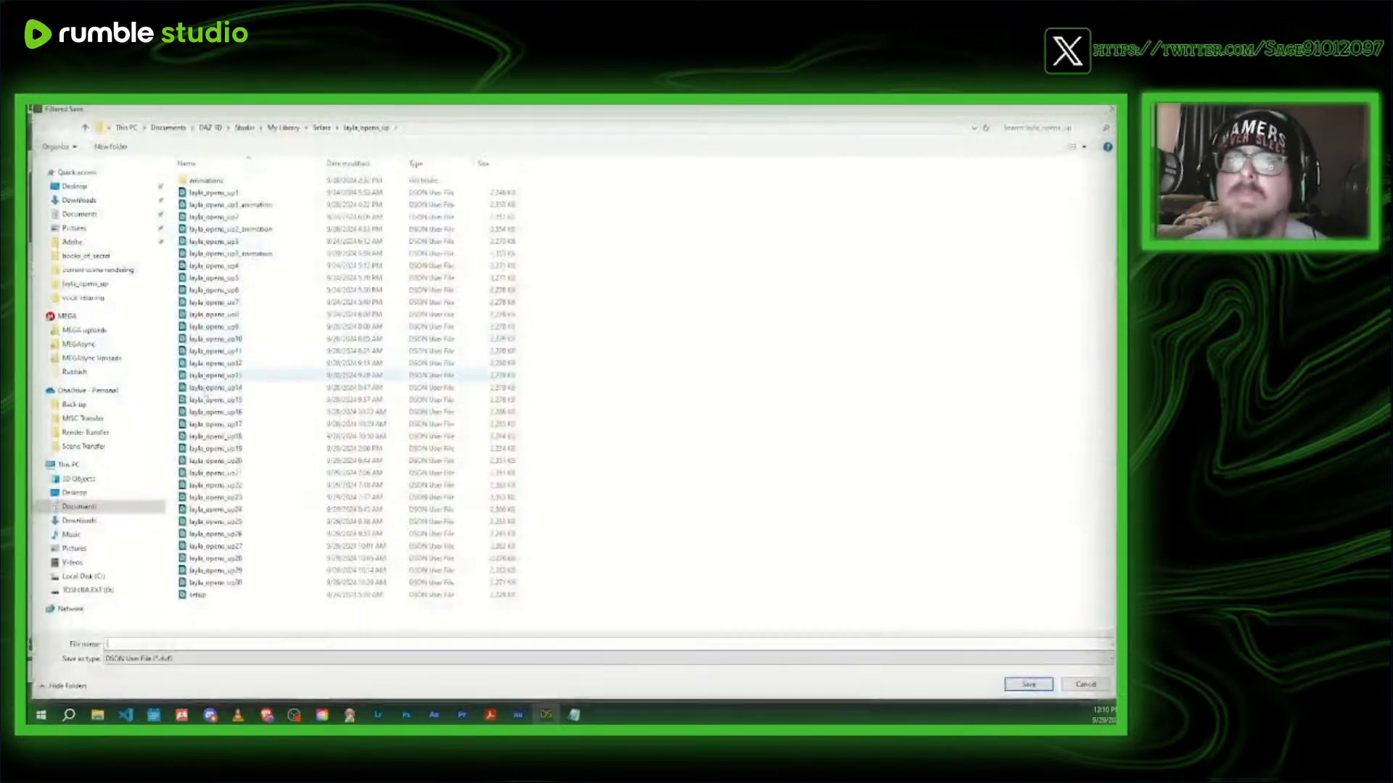
{"action": "left_click", "coordinate": [283, 127]}
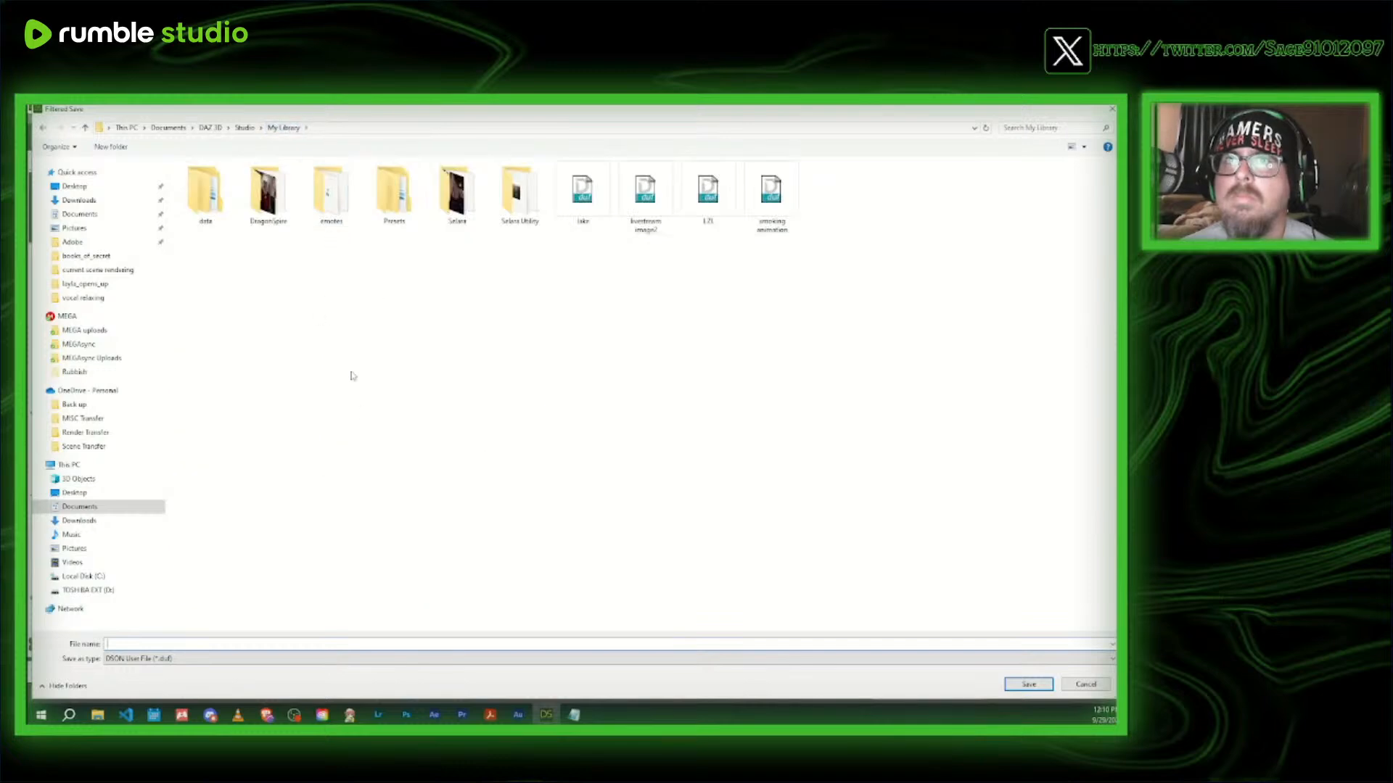
{"action": "double_click", "coordinate": [265, 196]}
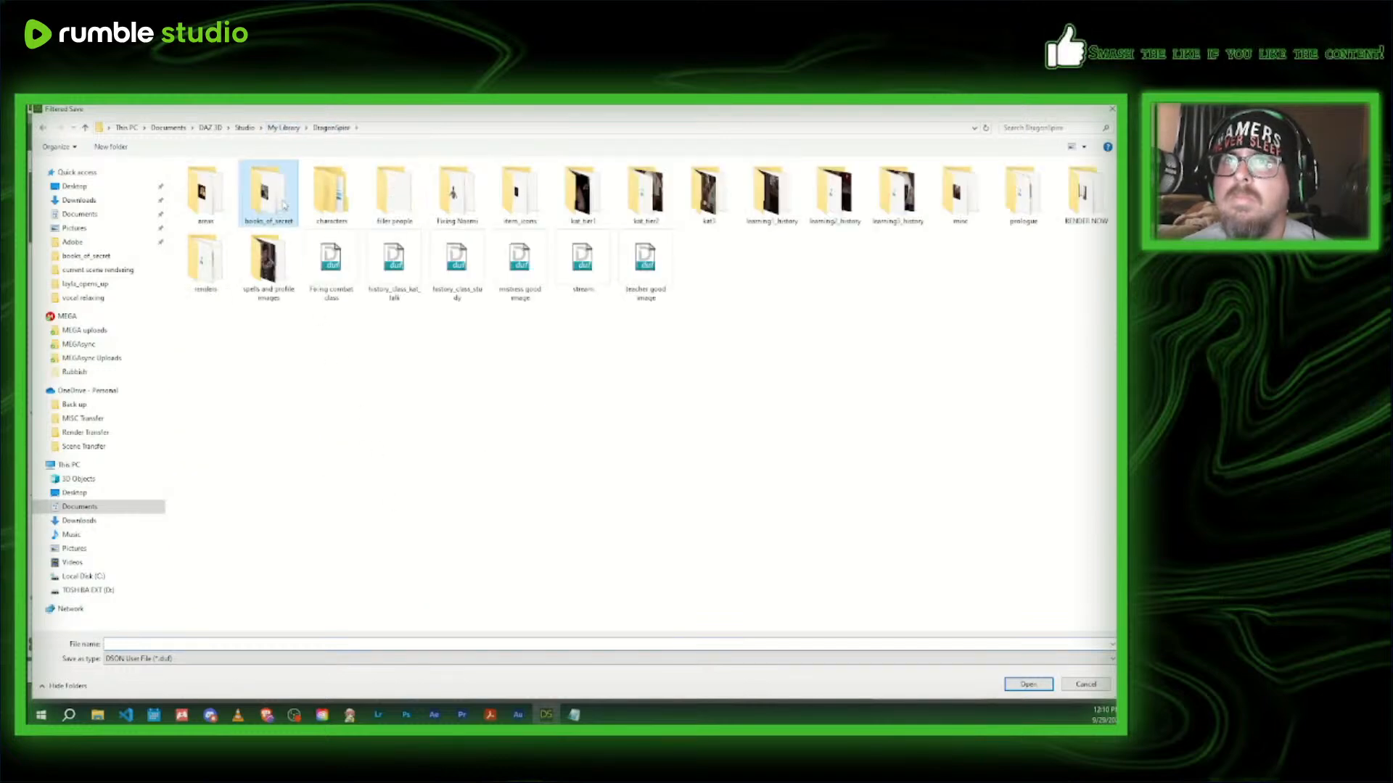
{"action": "double_click", "coordinate": [265, 201]}
{"action": "left_click", "coordinate": [243, 327]}
{"action": "left_click", "coordinate": [188, 644]}
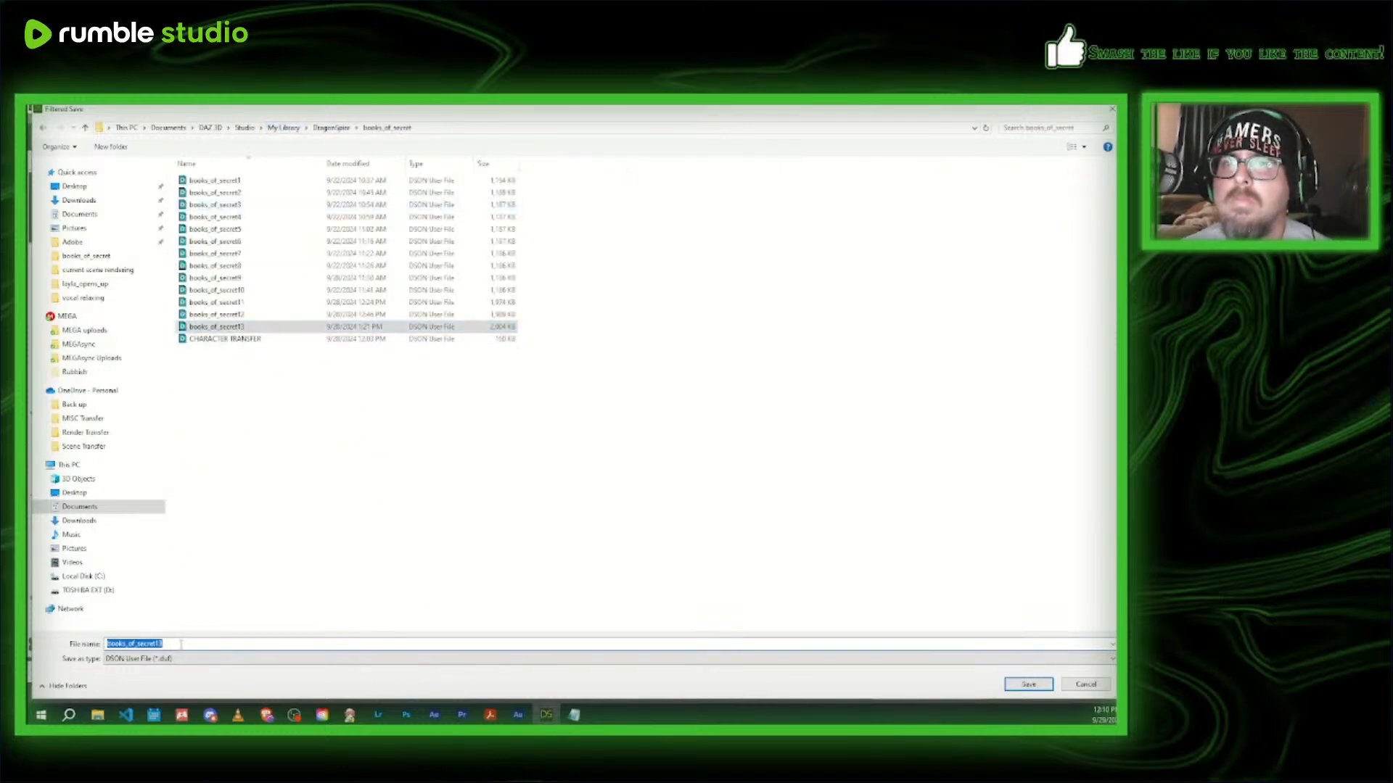
{"action": "left_click", "coordinate": [189, 643]}
{"action": "key", "text": "BackSpace"}
{"action": "type", "text": "4"}
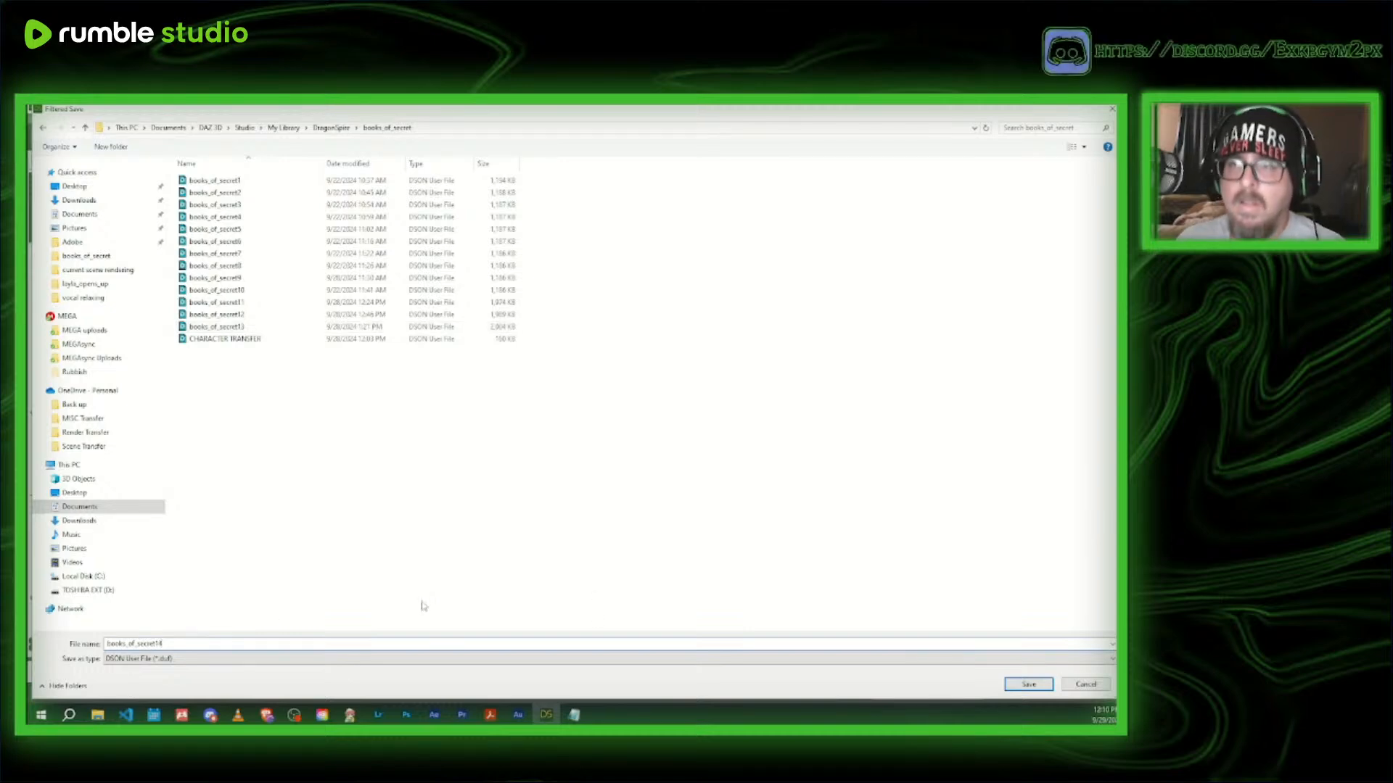
{"action": "left_click", "coordinate": [1028, 685]}
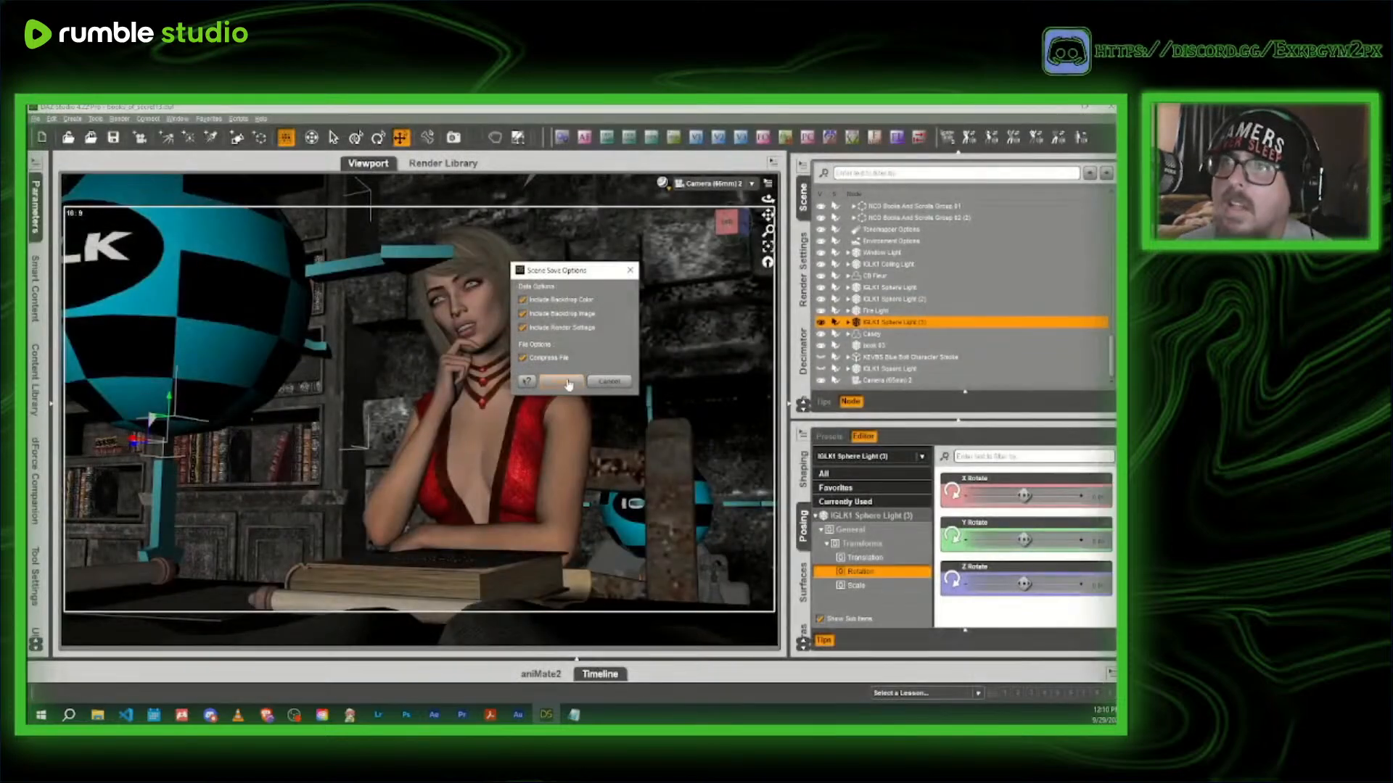
{"action": "left_click", "coordinate": [566, 383]}
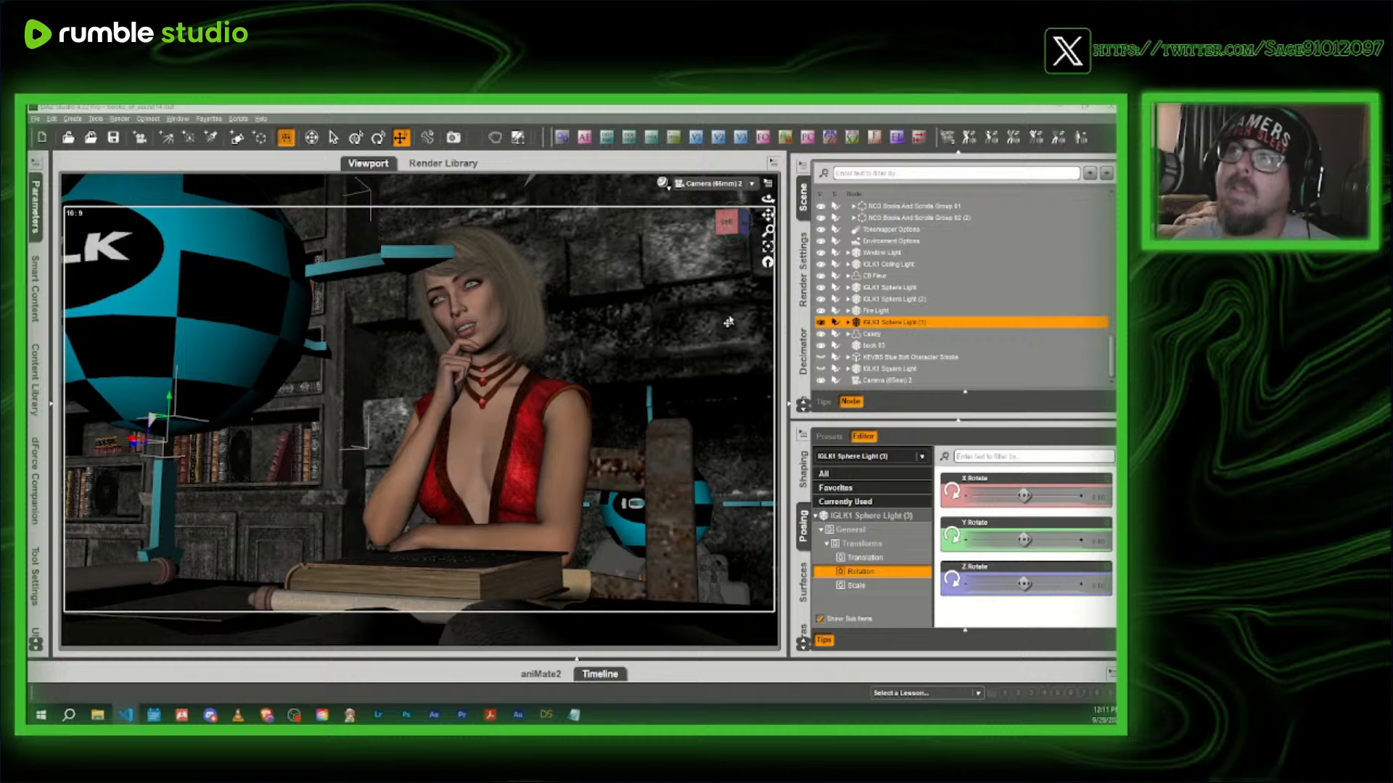
- Bring up the Render Queue and look through the scenes already queued
{"action": "scroll", "coordinate": [801, 274], "scroll_direction": "down", "scroll_amount": 3}
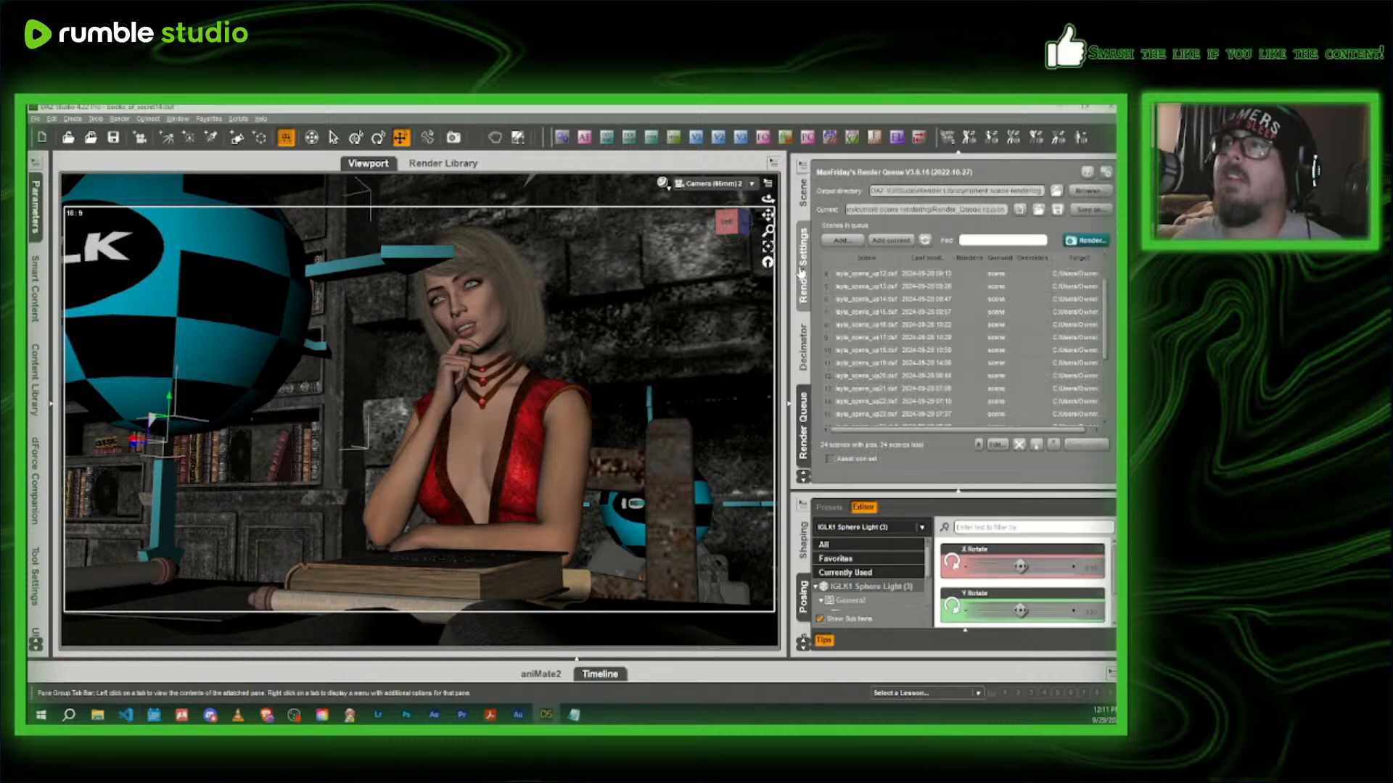
{"action": "left_click", "coordinate": [801, 275]}
{"action": "scroll", "coordinate": [800, 274], "scroll_direction": "down", "scroll_amount": 2}
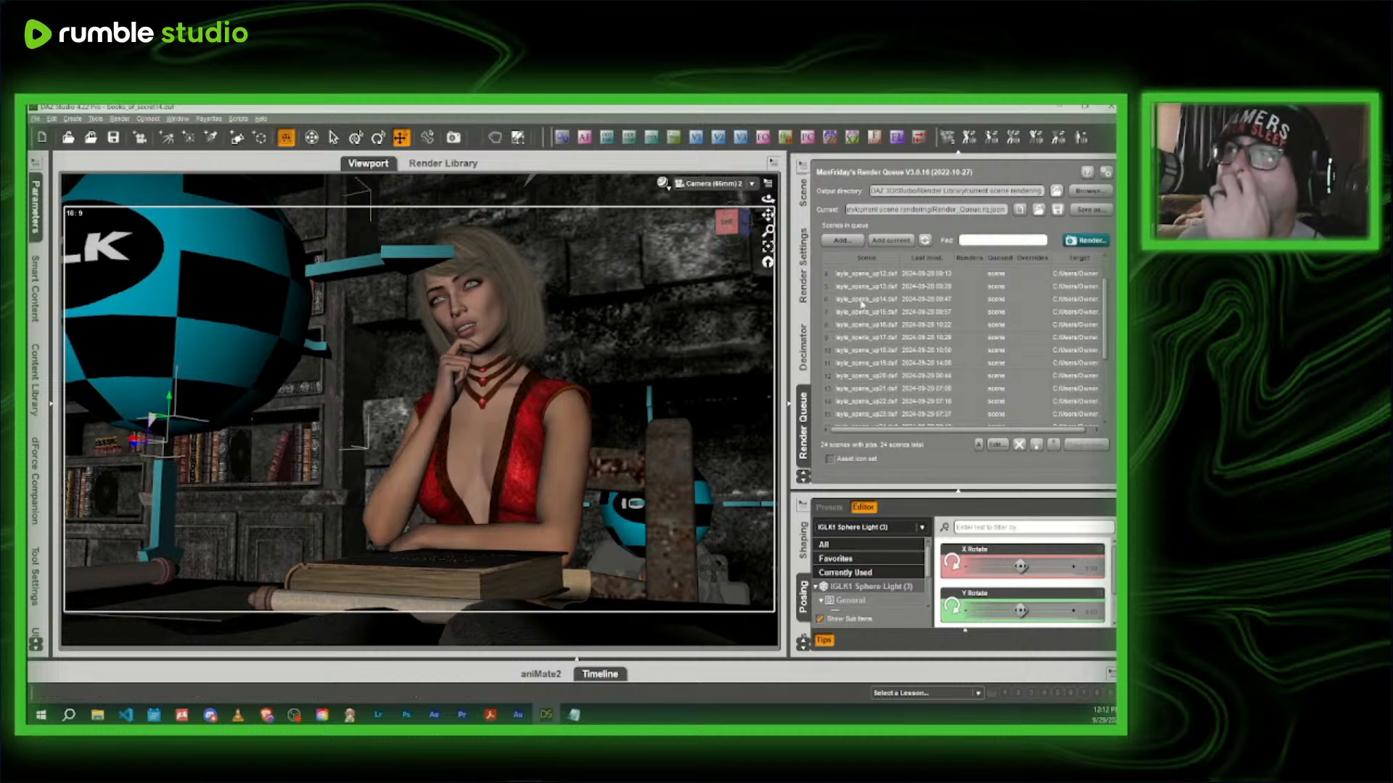
{"action": "scroll", "coordinate": [946, 345], "scroll_direction": "down", "scroll_amount": 3}
{"action": "scroll", "coordinate": [947, 346], "scroll_direction": "up", "scroll_amount": 4}
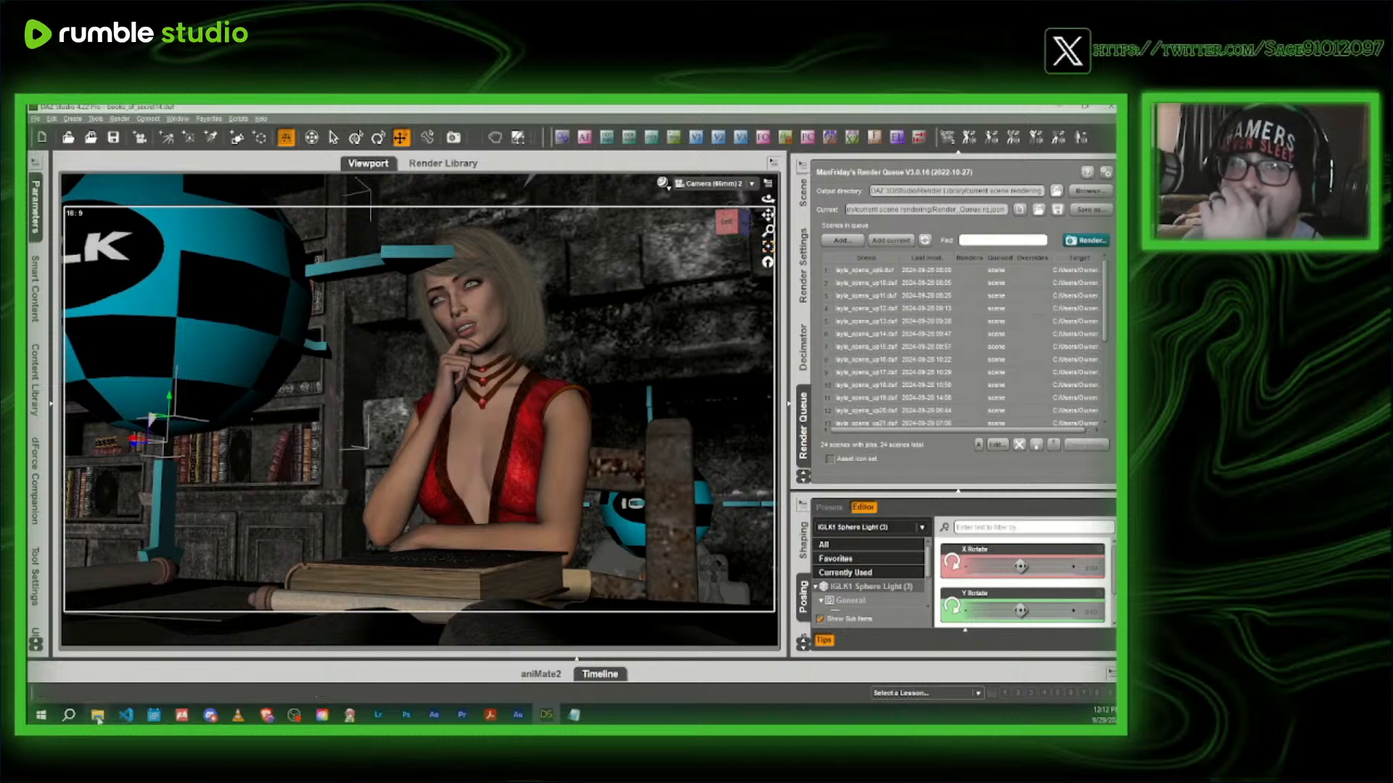
- Close the open File Explorer windows for RUMBLE STREAM, music and WEBP
{"action": "mouse_move", "coordinate": [100, 719]}
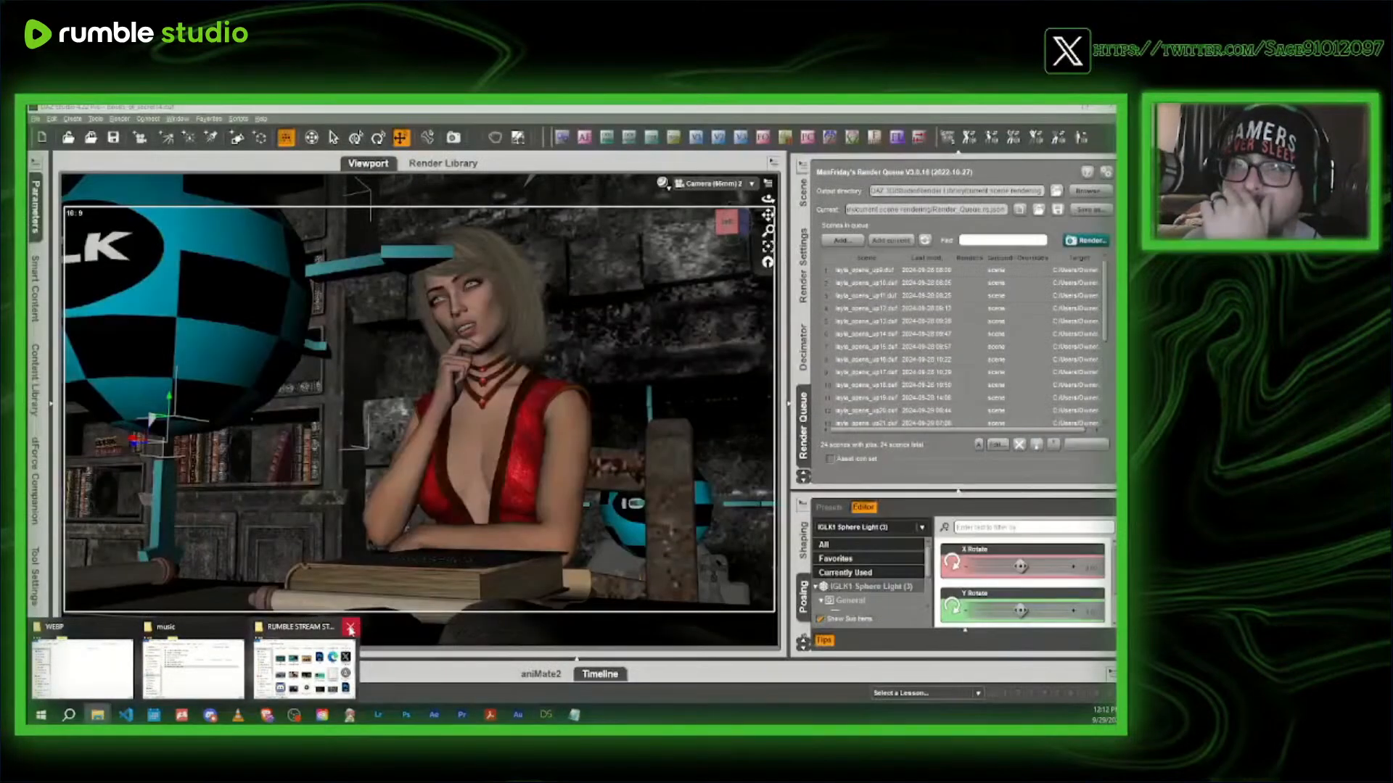
{"action": "left_click", "coordinate": [350, 628]}
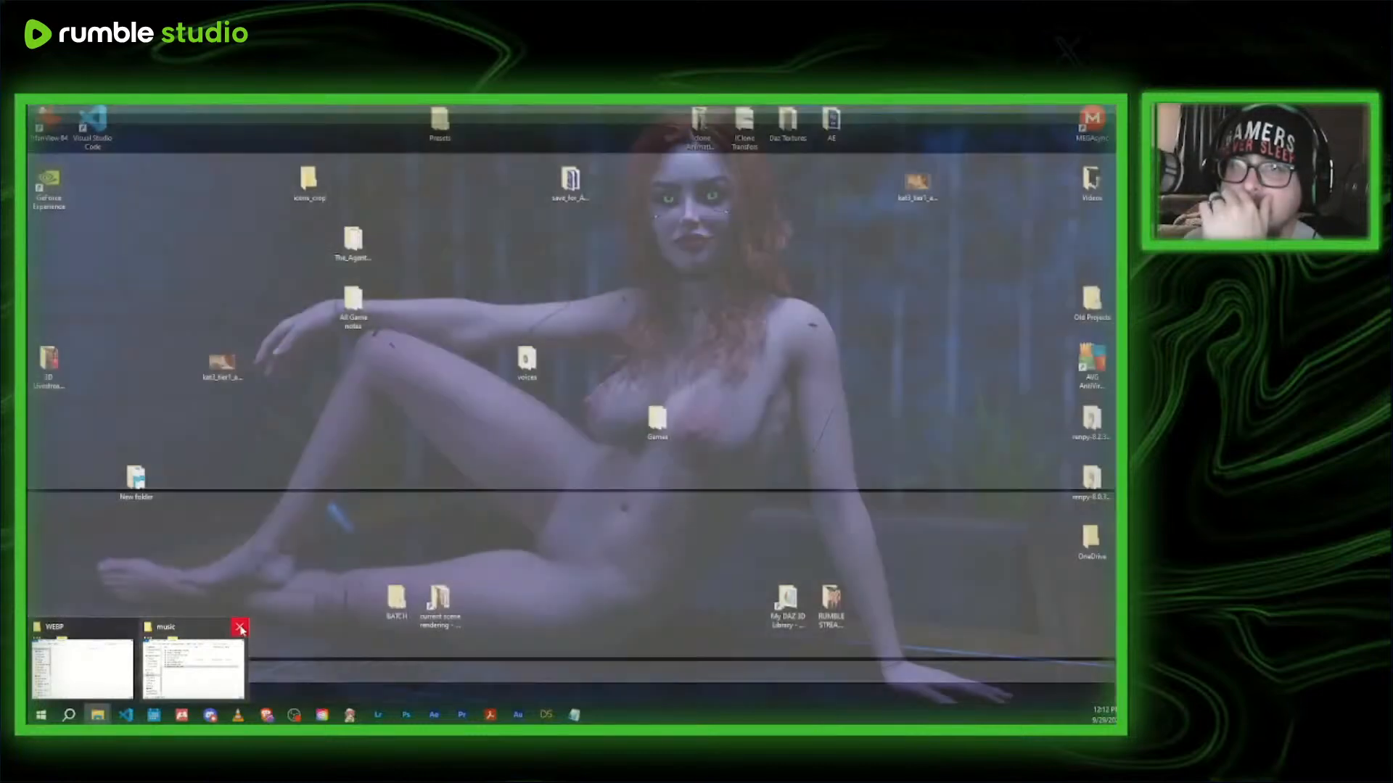
{"action": "left_click", "coordinate": [240, 627]}
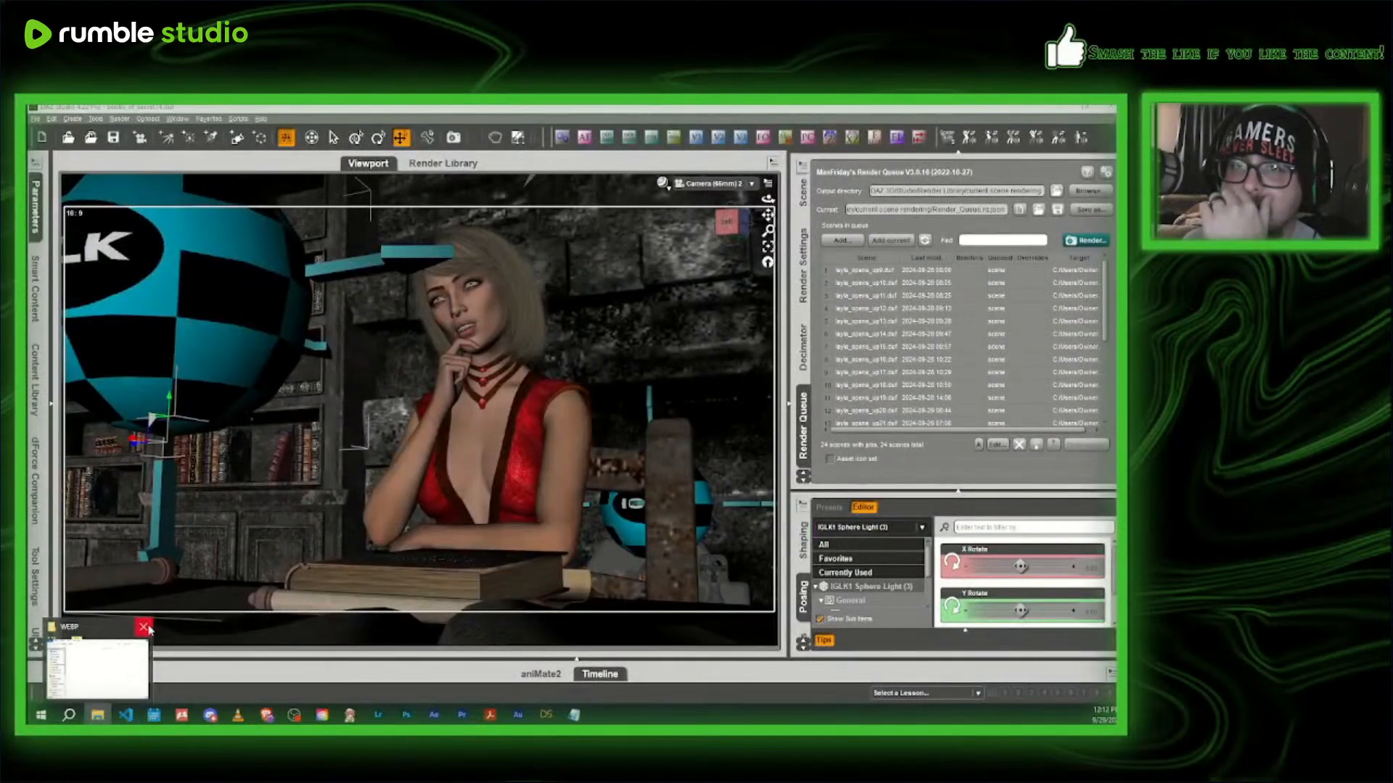
{"action": "left_click", "coordinate": [144, 627]}
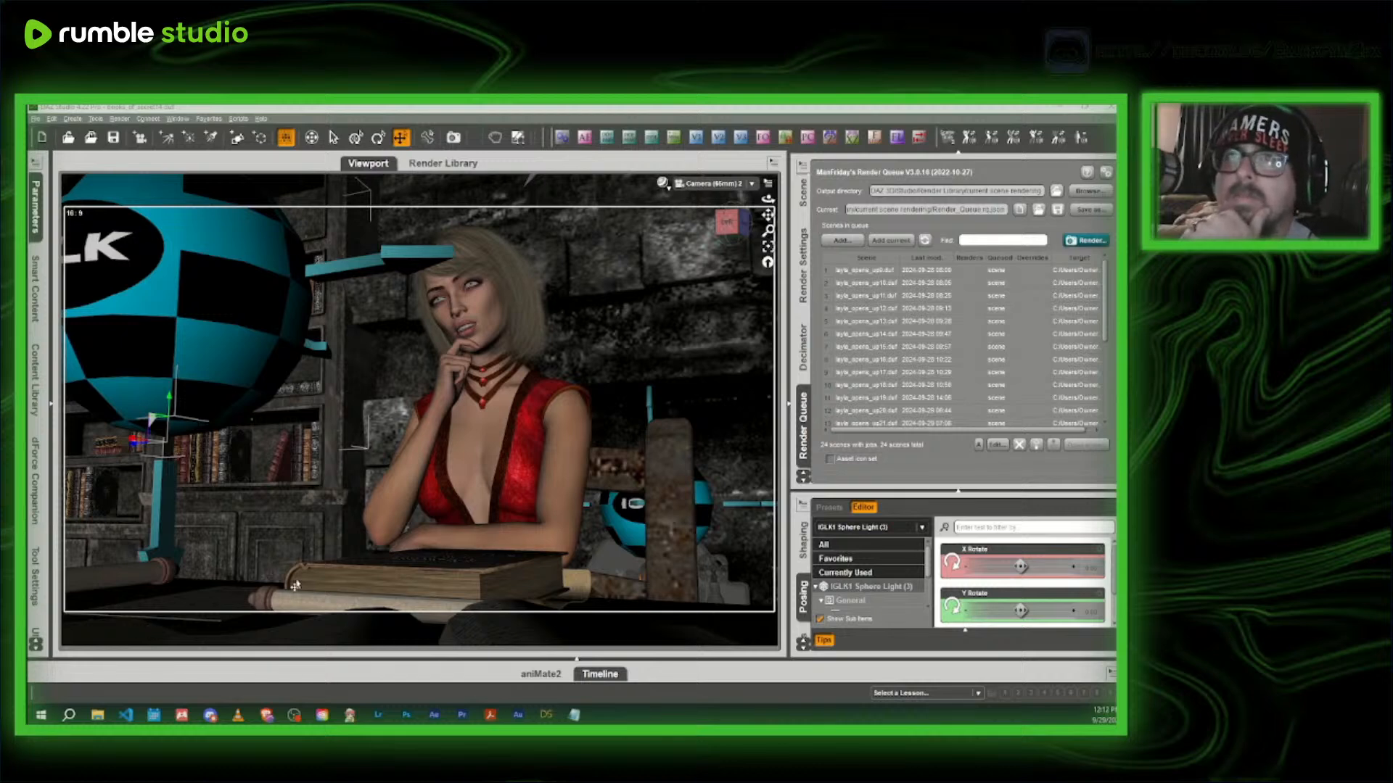
- Add the current scene plus books_of_secret11, books_of_secret12 and books_of_secret13 to the render queue for full rendering, and save the queue
{"action": "left_click", "coordinate": [891, 240]}
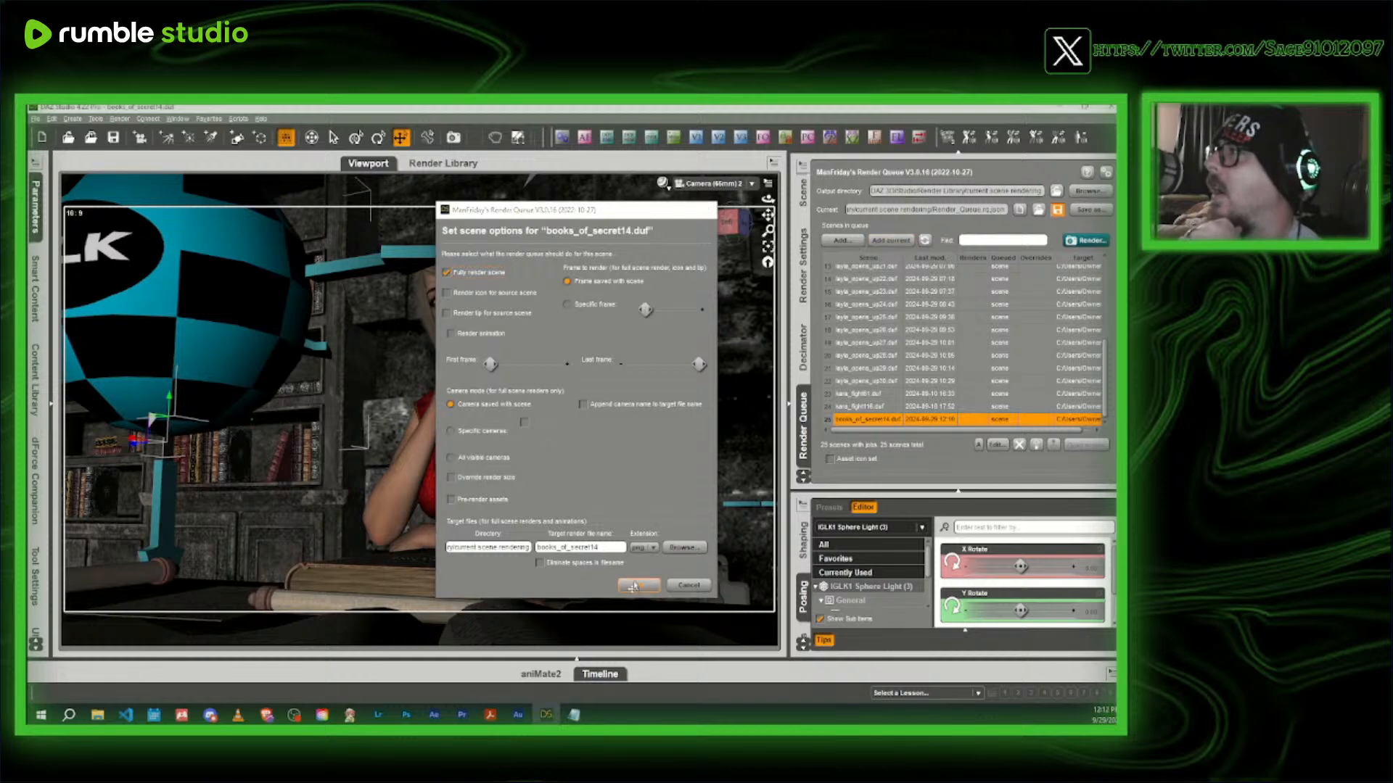
{"action": "left_click", "coordinate": [634, 586]}
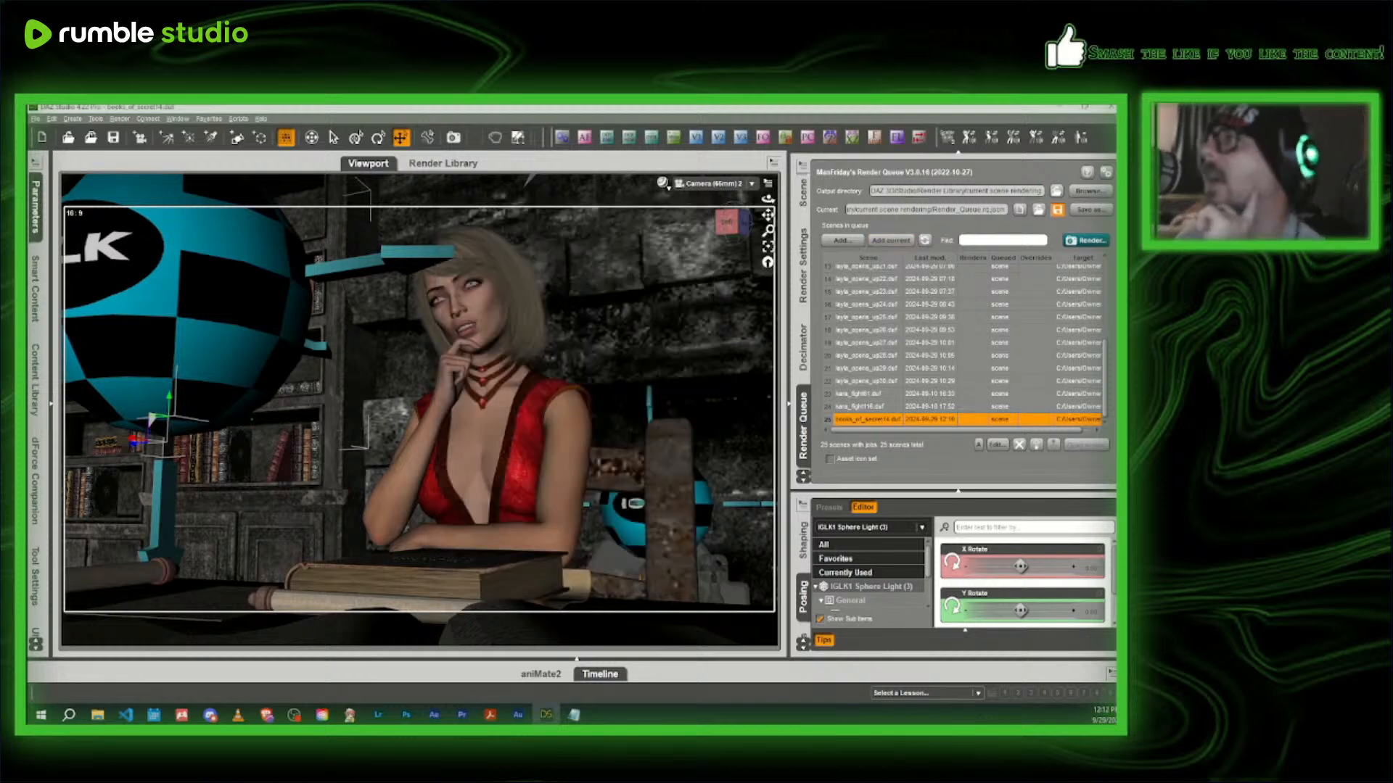
{"action": "left_click", "coordinate": [840, 240]}
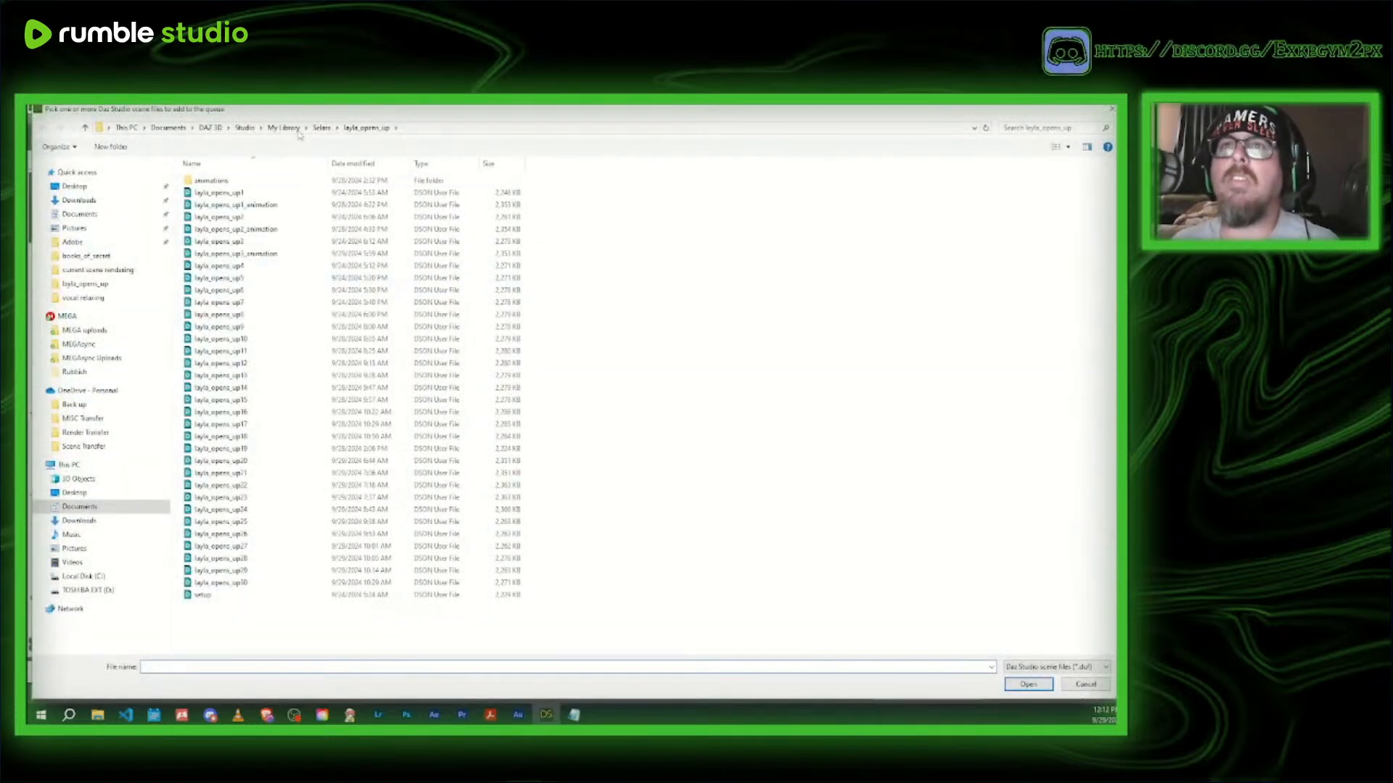
{"action": "left_click", "coordinate": [296, 129]}
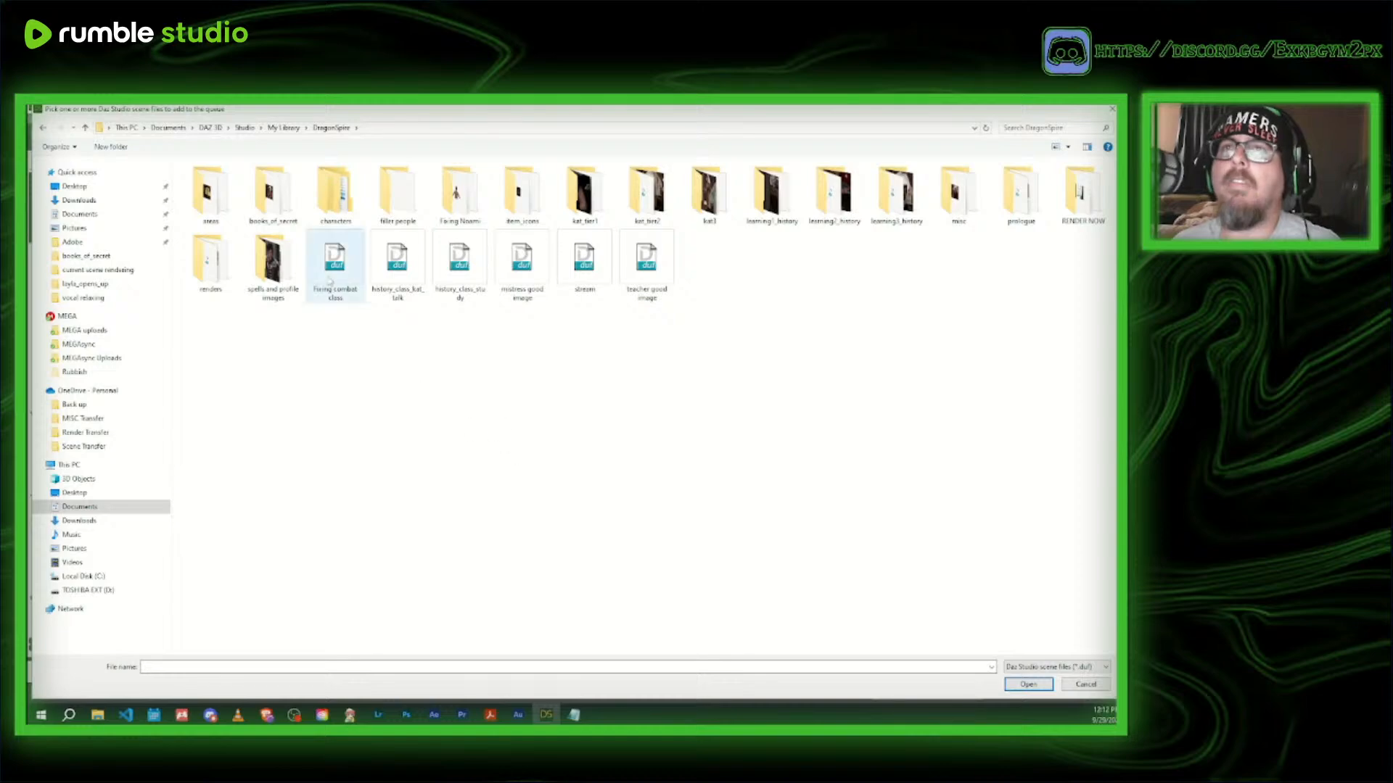
{"action": "double_click", "coordinate": [273, 194]}
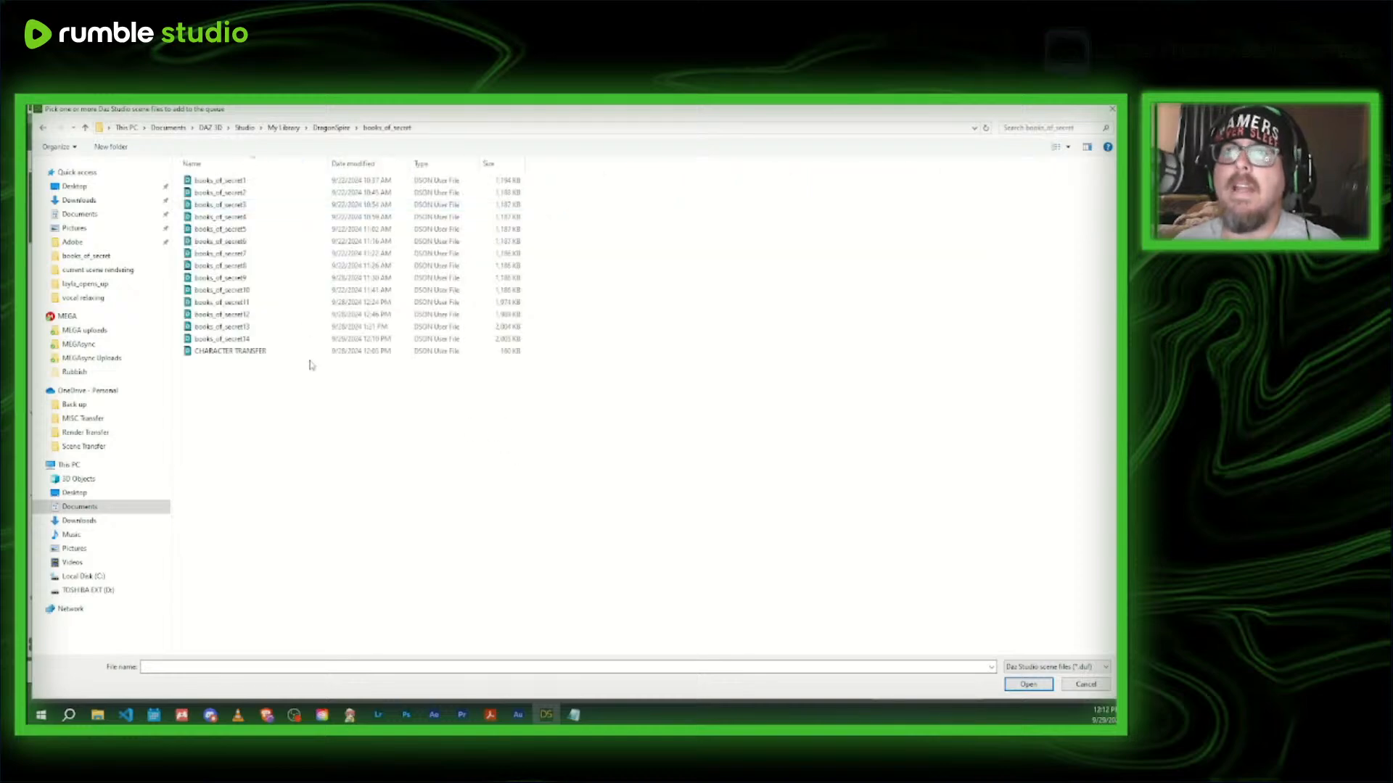
{"action": "left_click", "coordinate": [261, 302]}
{"action": "left_click", "coordinate": [263, 315], "text": "ctrl"}
{"action": "left_click", "coordinate": [264, 327], "text": "ctrl"}
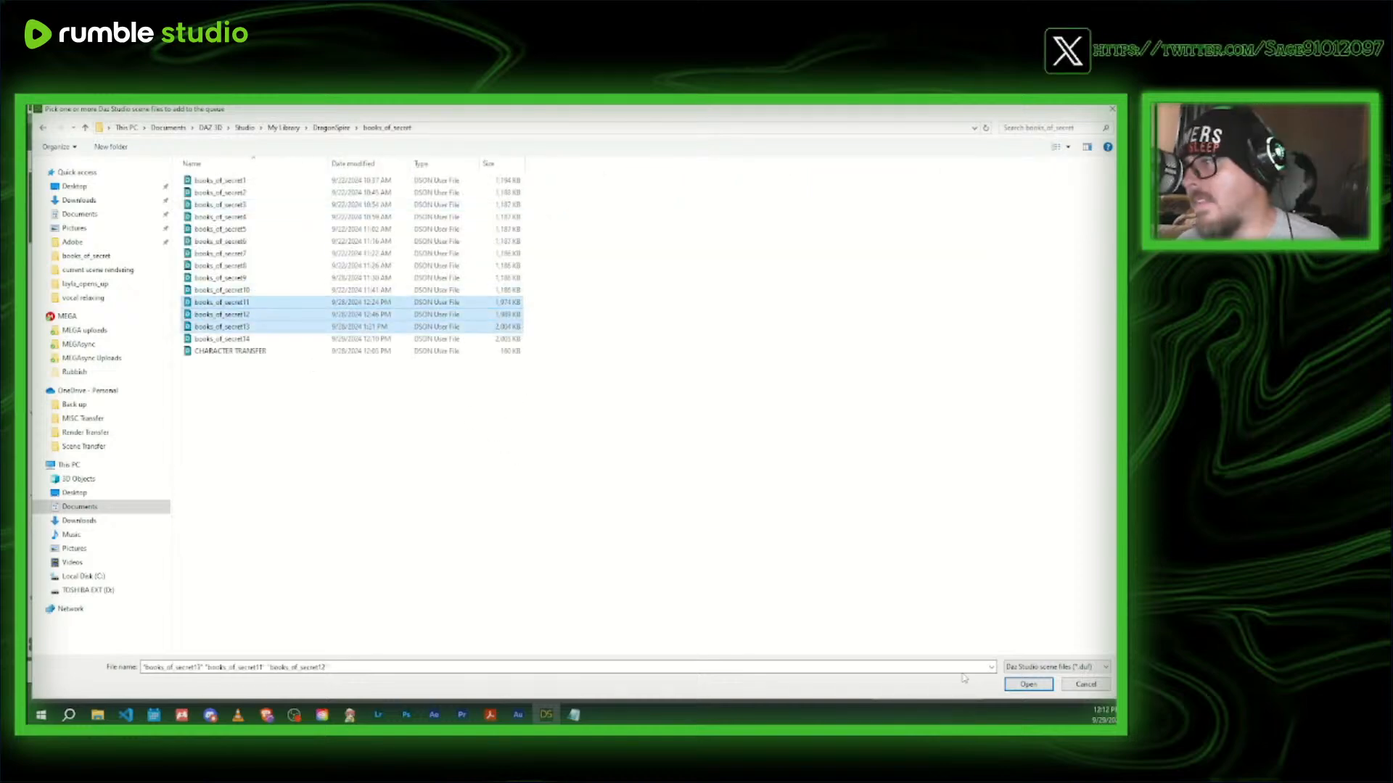
{"action": "left_click", "coordinate": [1029, 684]}
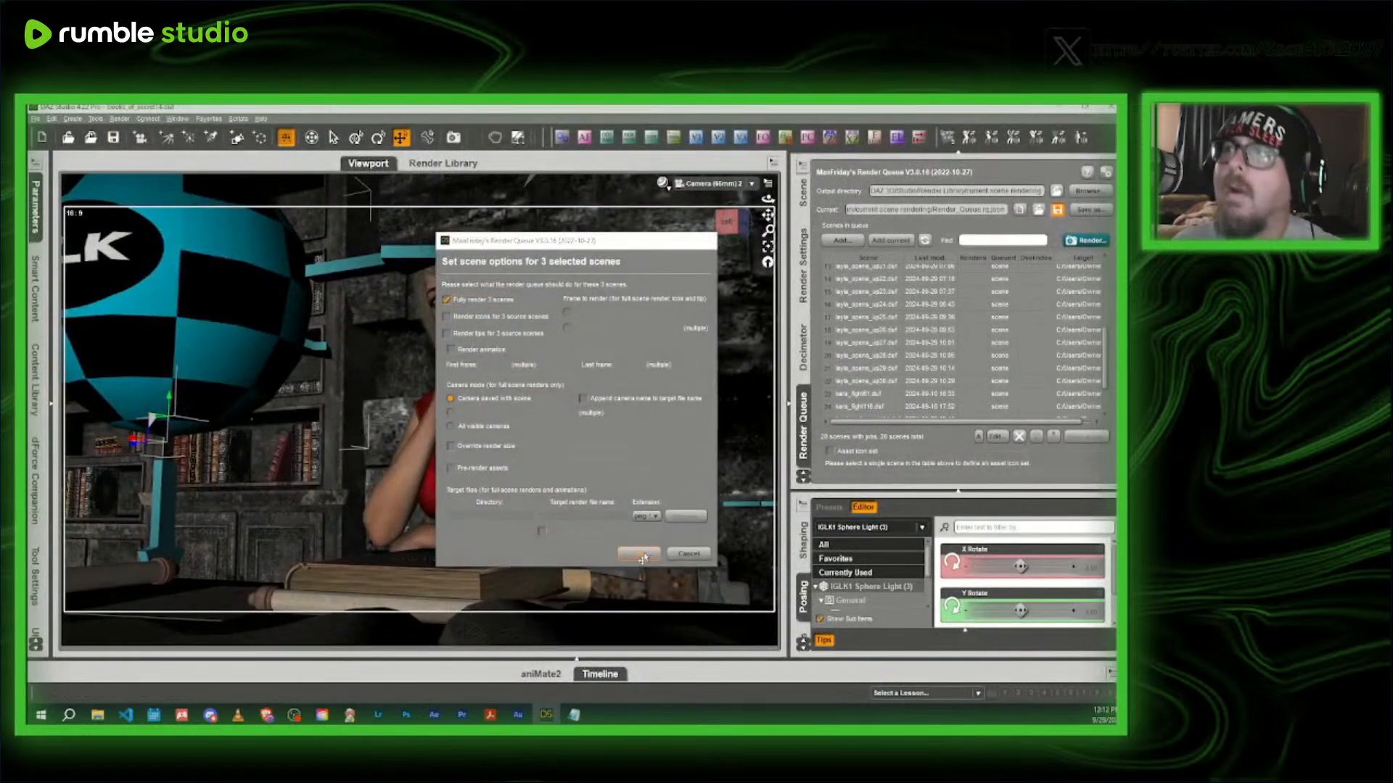
{"action": "left_click", "coordinate": [642, 555]}
{"action": "left_click", "coordinate": [1057, 210]}
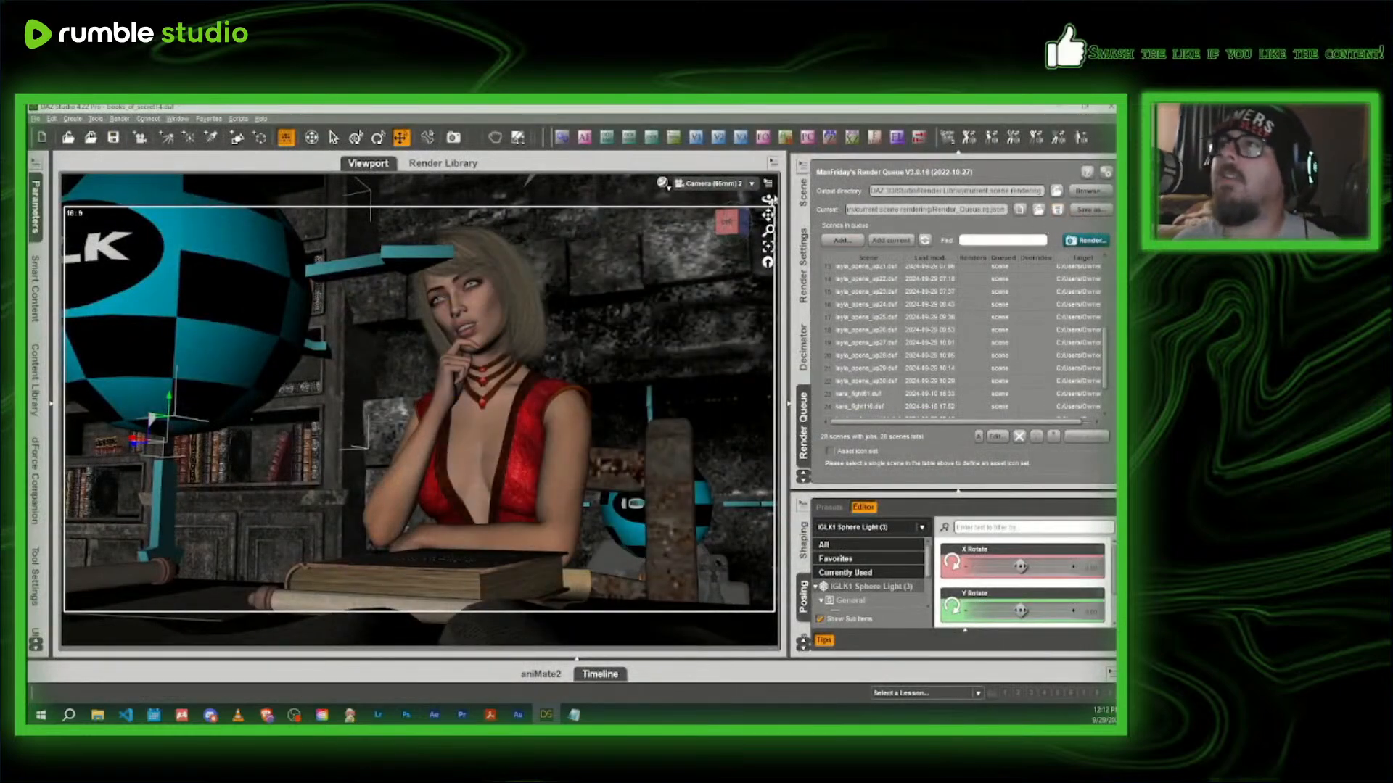
- Frame the man before the desk in the Perspective View, shift the open scroll away from his feet, and create a camera with the preset focal length
{"action": "left_click", "coordinate": [803, 193]}
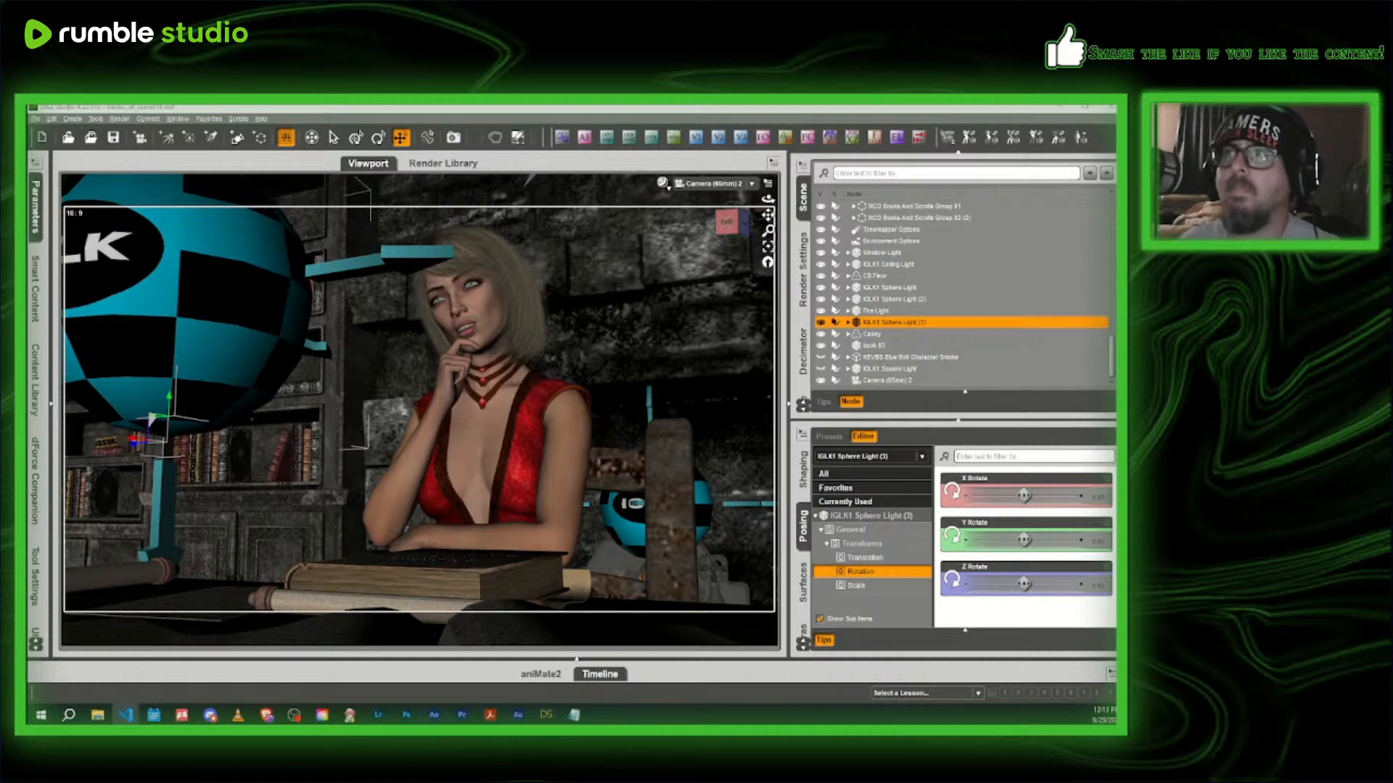
{"action": "left_click", "coordinate": [714, 184]}
{"action": "left_click", "coordinate": [734, 220]}
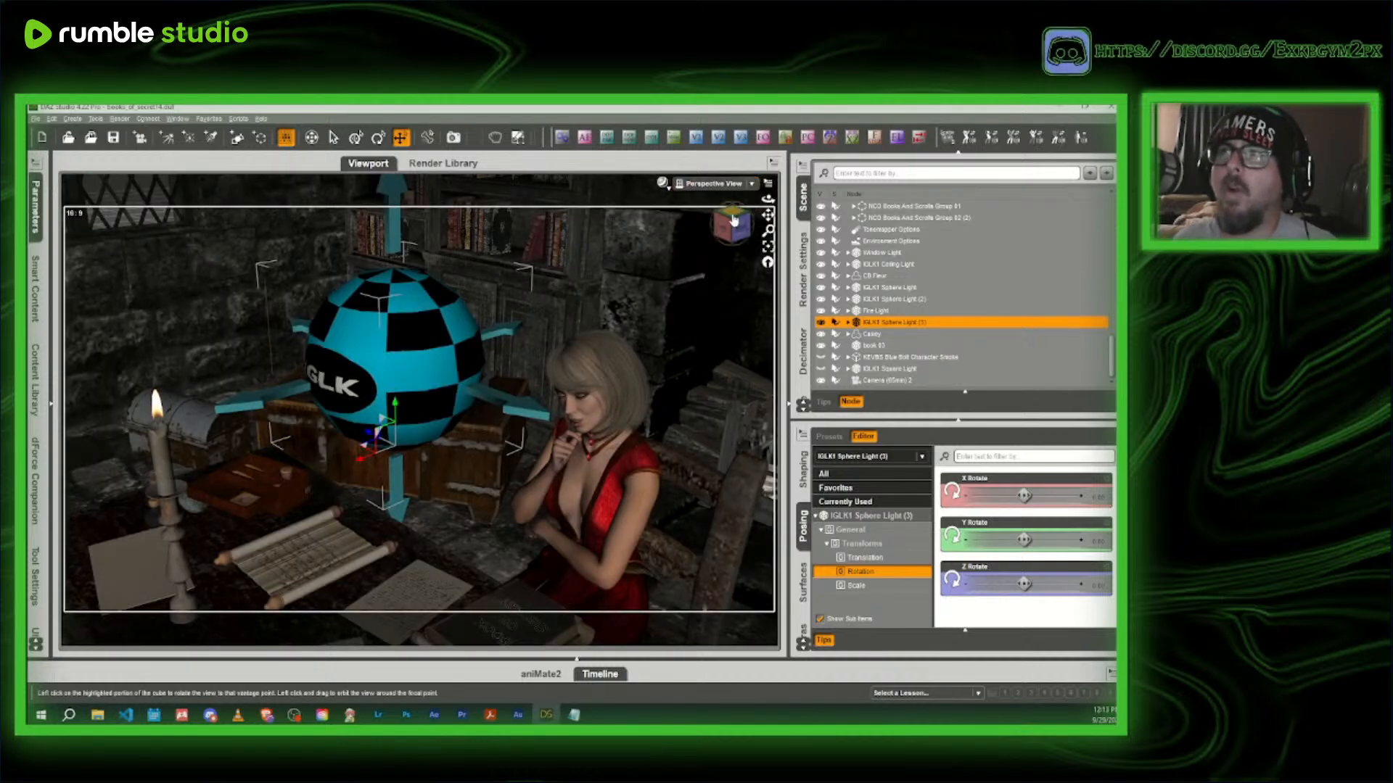
{"action": "left_click_drag", "start_coordinate": [732, 220], "coordinate": [743, 227]}
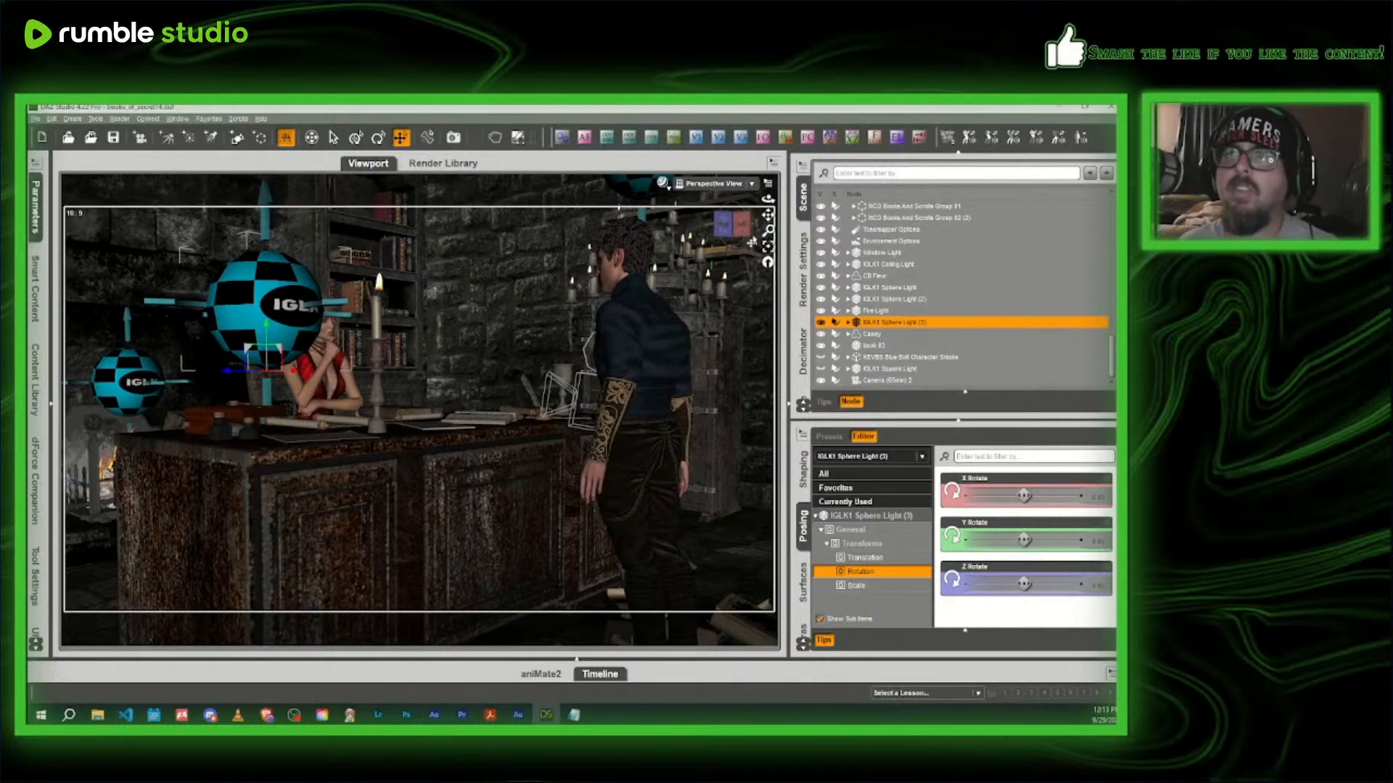
{"action": "left_click_drag", "start_coordinate": [768, 216], "coordinate": [823, 158]}
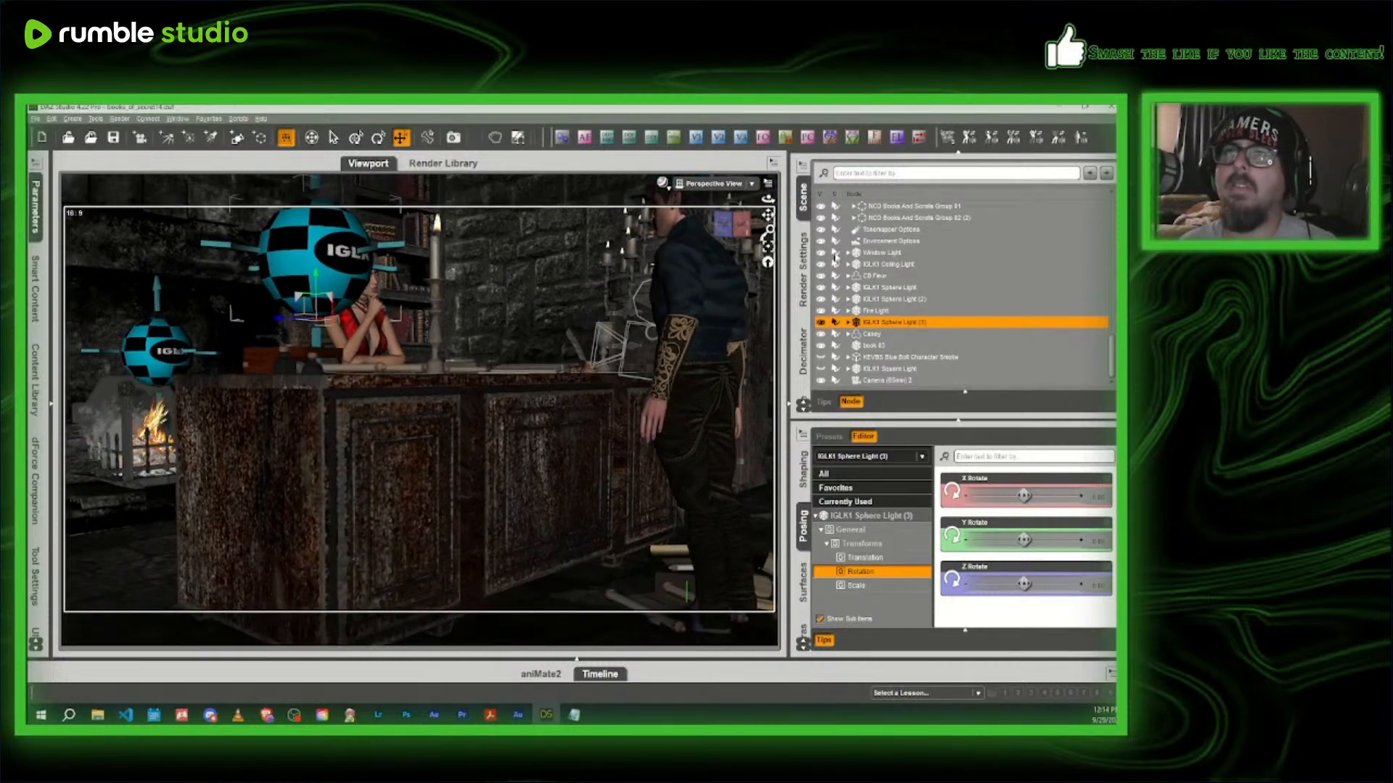
{"action": "left_click_drag", "start_coordinate": [832, 253], "coordinate": [769, 260]}
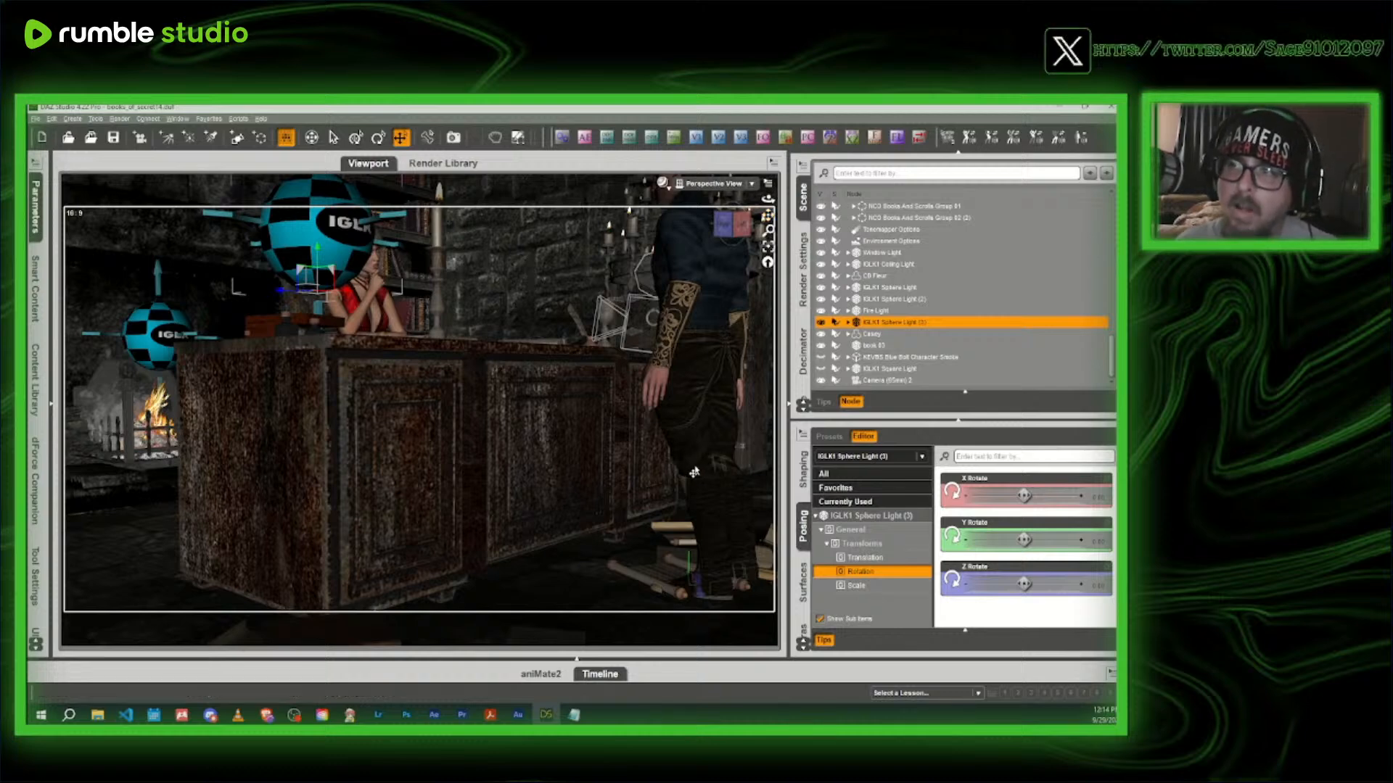
{"action": "left_click", "coordinate": [660, 584]}
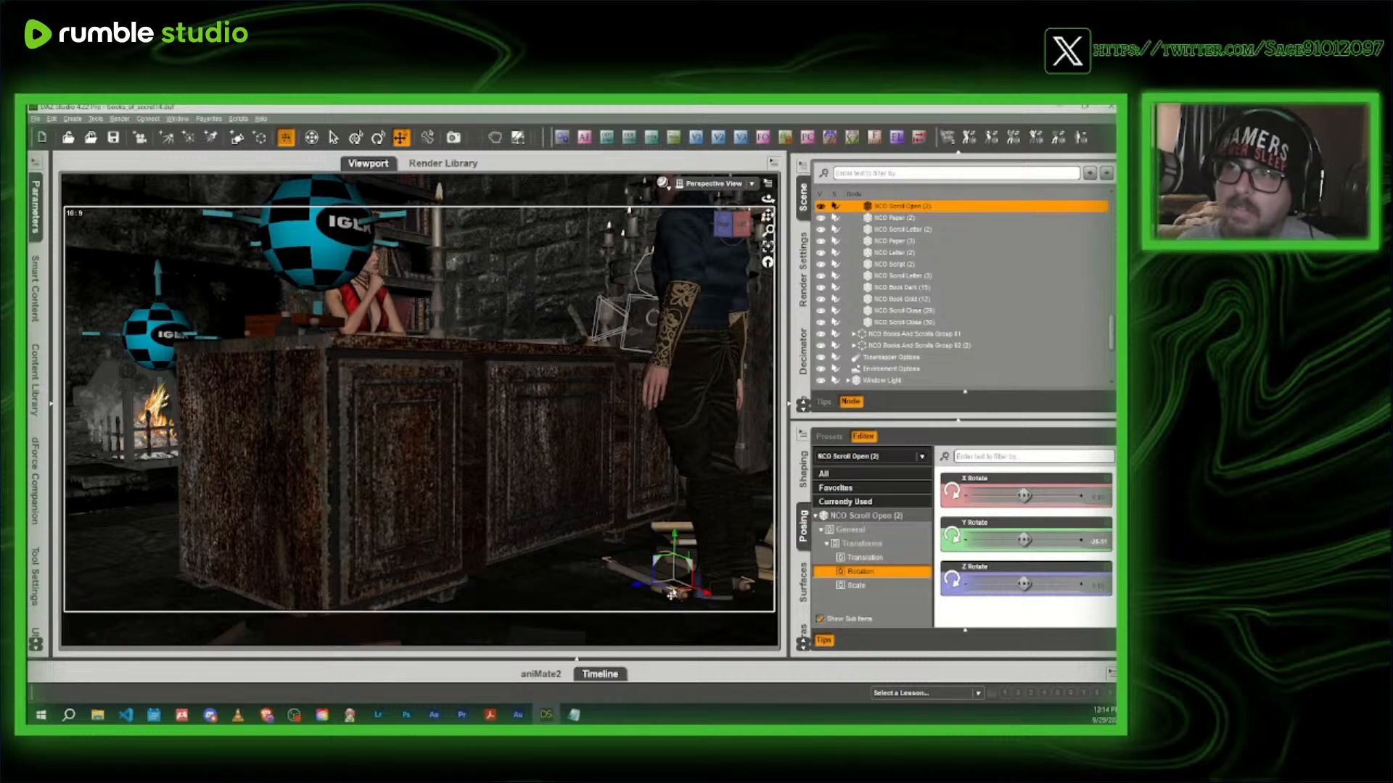
{"action": "left_click_drag", "start_coordinate": [672, 595], "coordinate": [638, 562]}
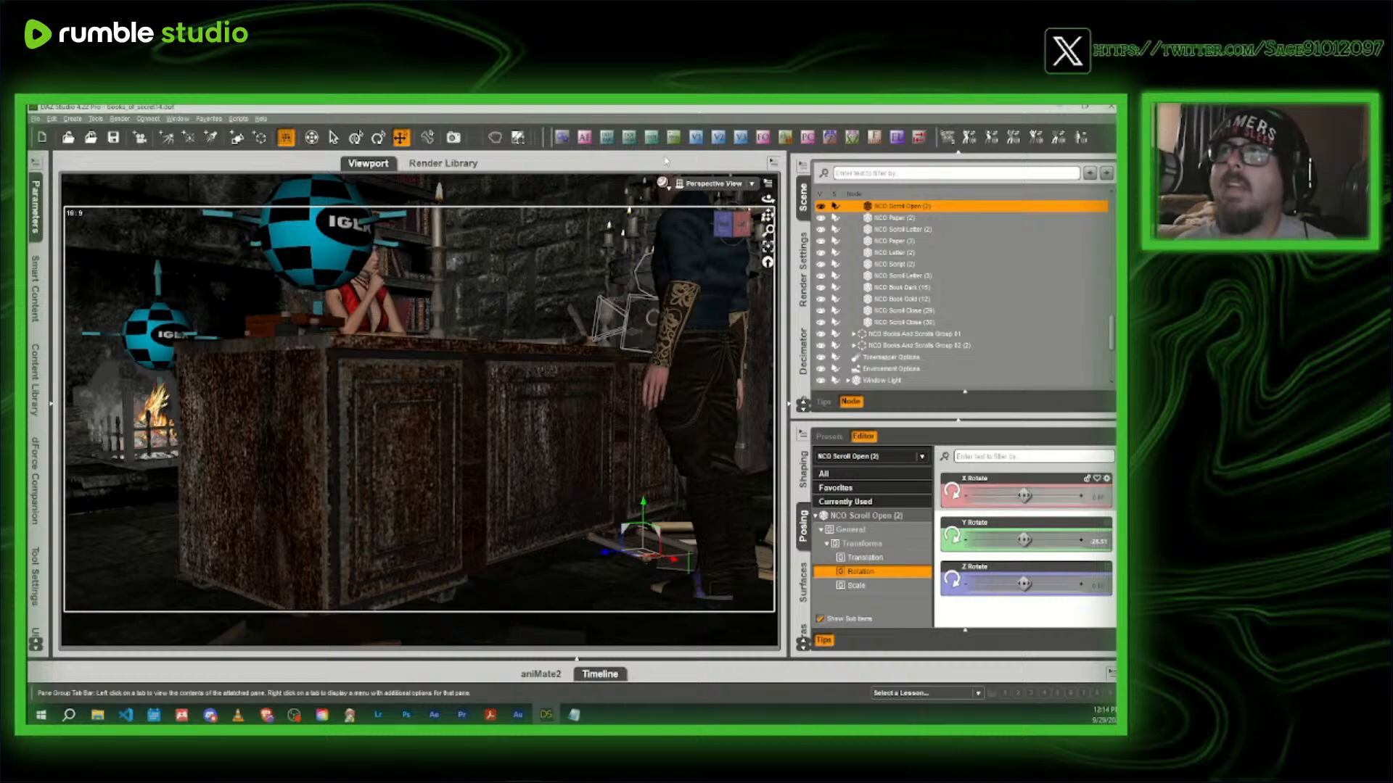
{"action": "left_click", "coordinate": [674, 138]}
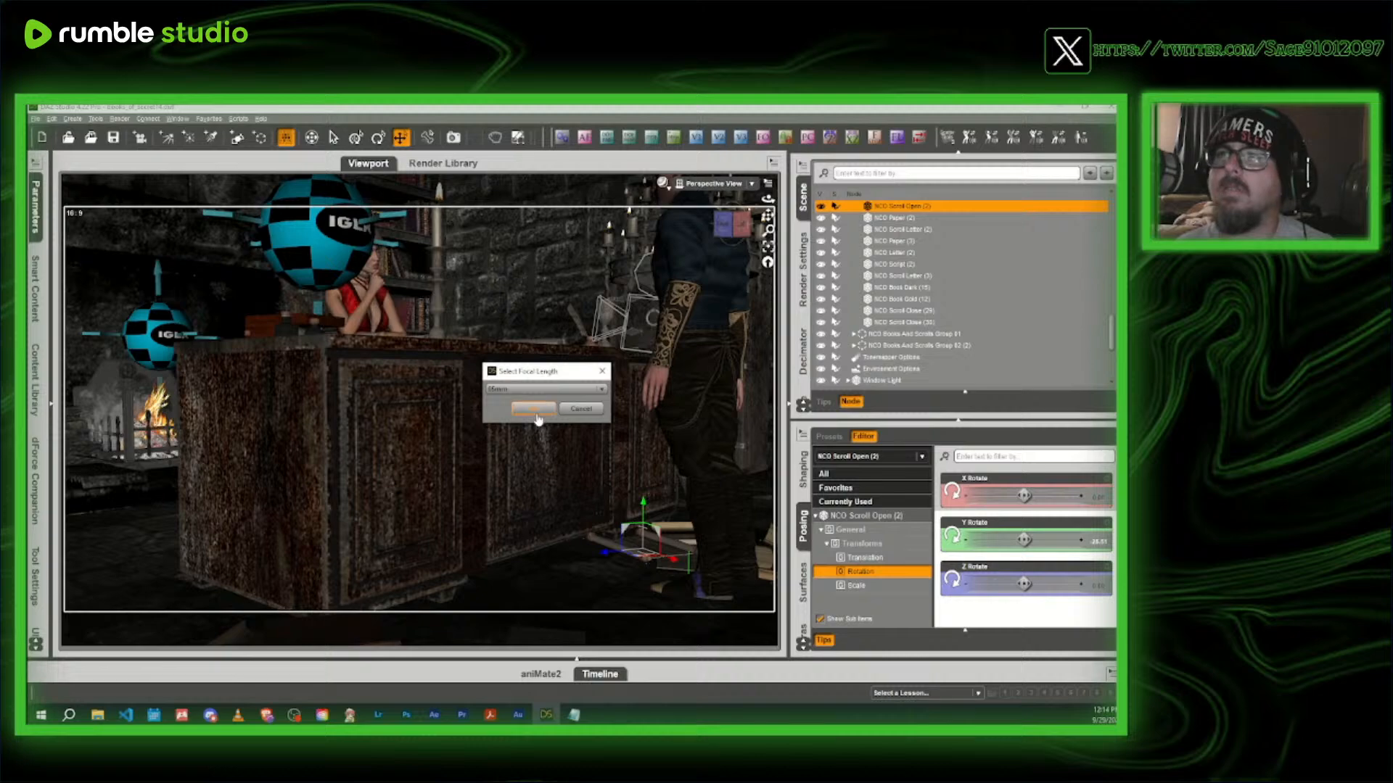
{"action": "left_click", "coordinate": [533, 409]}
- Repose the seated woman's right forearm, setting Twist to about -71.87 and Bend to about 97.29 so her hand leaves her chin
{"action": "scroll", "coordinate": [537, 416], "scroll_direction": "up", "scroll_amount": 4}
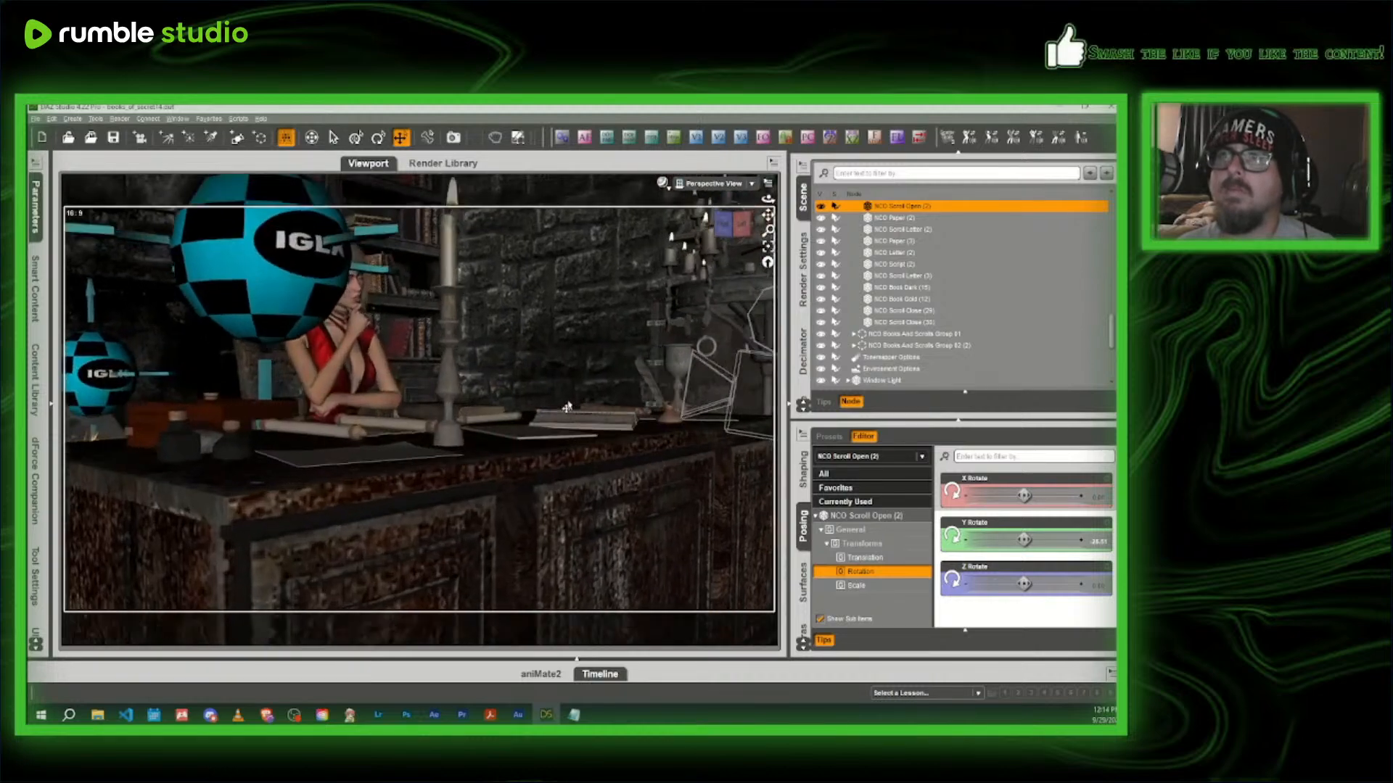
{"action": "middle_click_drag", "start_coordinate": [613, 210], "coordinate": [622, 373]}
{"action": "scroll", "coordinate": [621, 373], "scroll_direction": "up", "scroll_amount": 4}
{"action": "middle_click_drag", "start_coordinate": [580, 261], "coordinate": [671, 221]}
{"action": "scroll", "coordinate": [537, 450], "scroll_direction": "up", "scroll_amount": 4}
{"action": "middle_click_drag", "start_coordinate": [533, 482], "coordinate": [538, 422]}
{"action": "scroll", "coordinate": [537, 423], "scroll_direction": "up", "scroll_amount": 3}
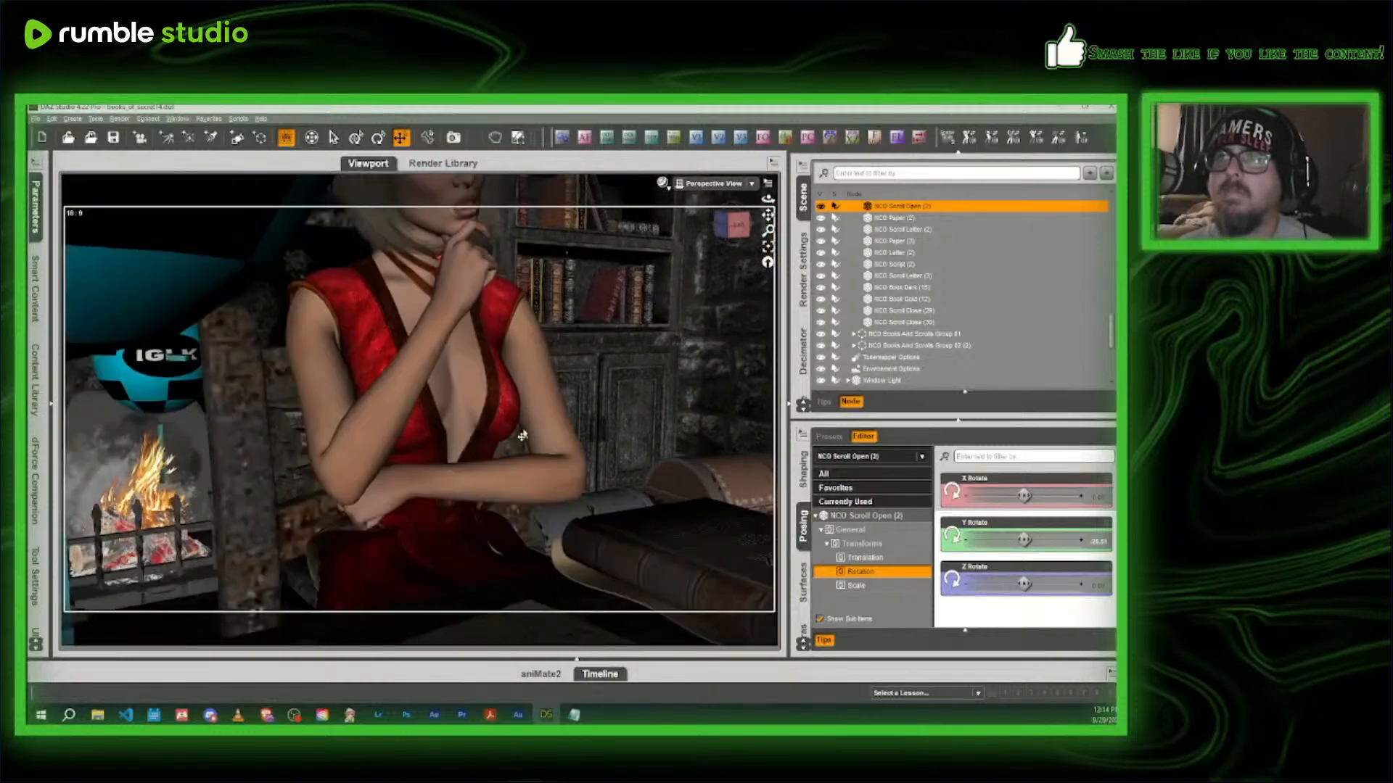
{"action": "left_click", "coordinate": [374, 440]}
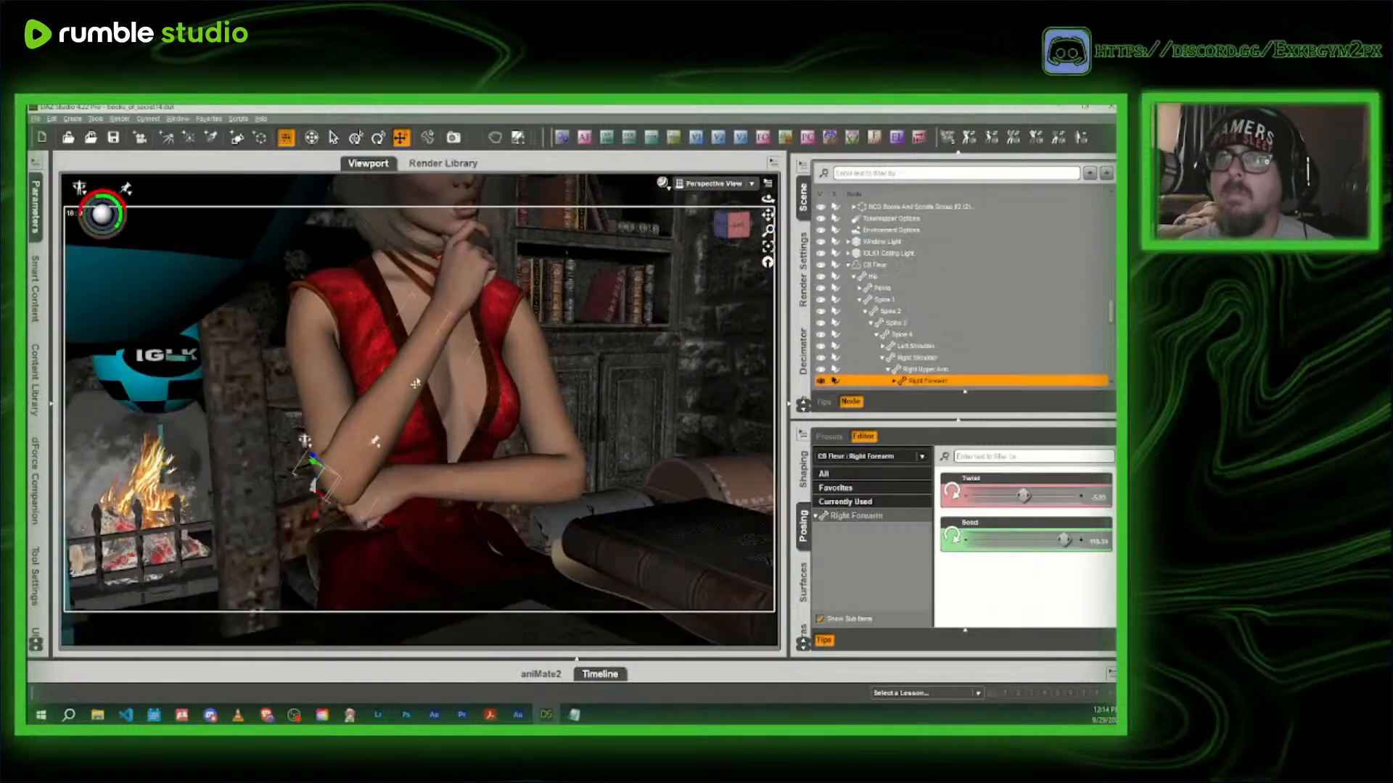
{"action": "left_click", "coordinate": [36, 208]}
{"action": "left_click_drag", "start_coordinate": [241, 427], "coordinate": [170, 427]}
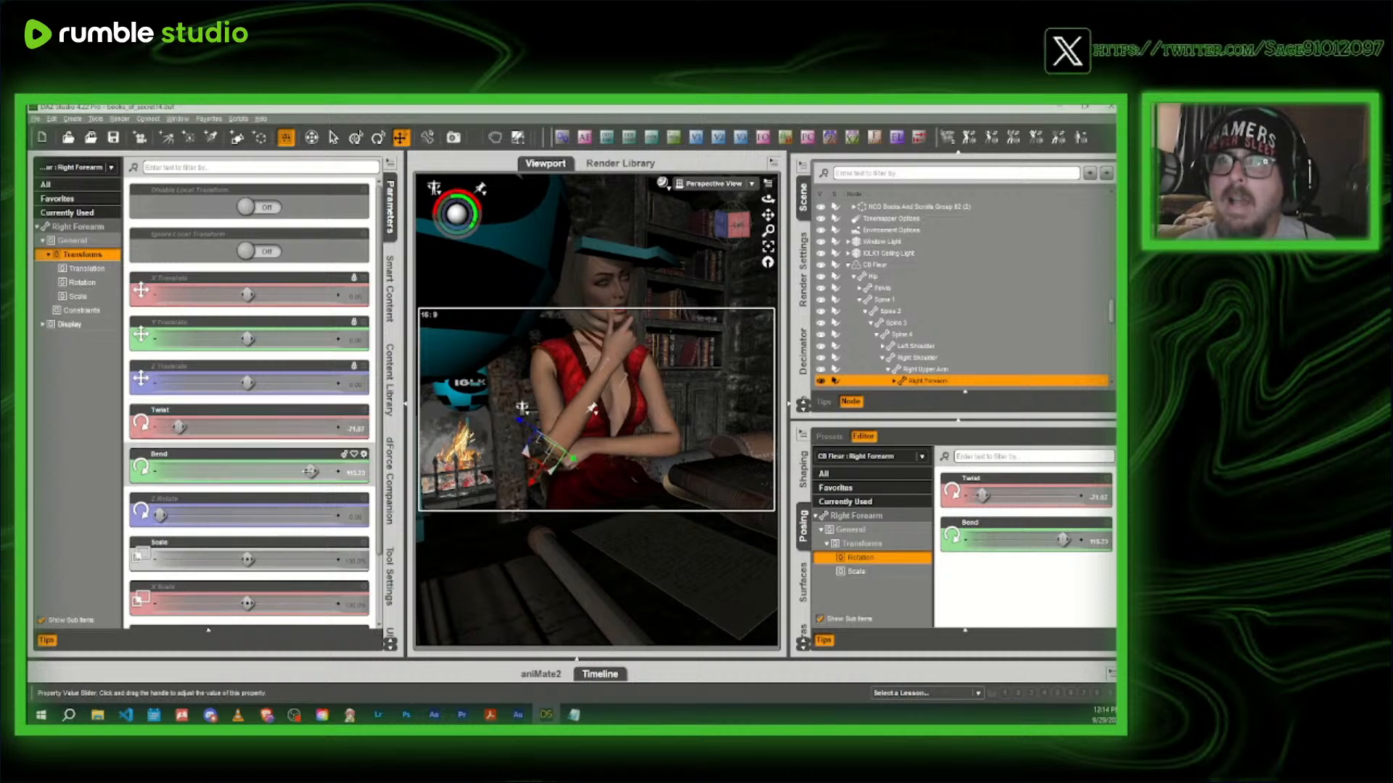
{"action": "left_click_drag", "start_coordinate": [312, 472], "coordinate": [281, 472]}
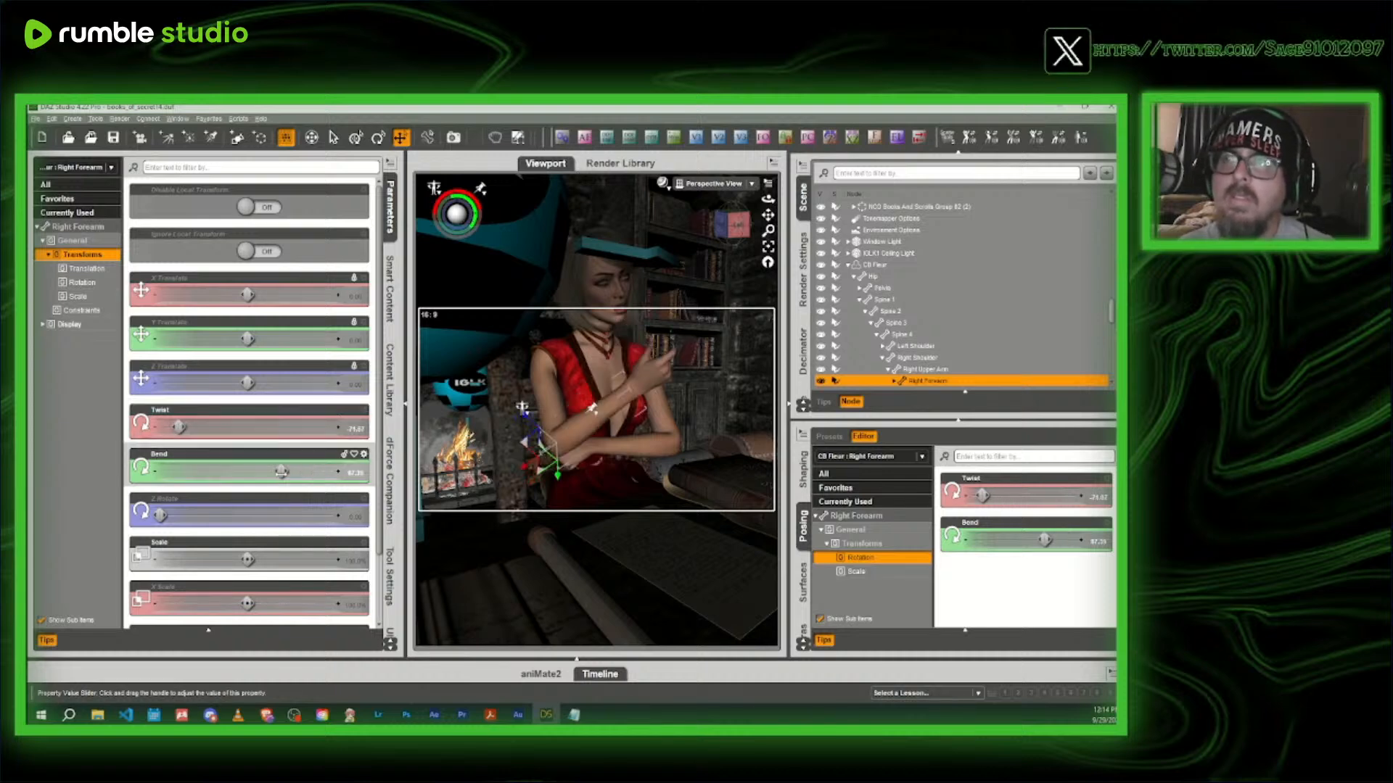
- Select the seated woman's figure and frame her face up close in the Perspective View
{"action": "left_click", "coordinate": [669, 358]}
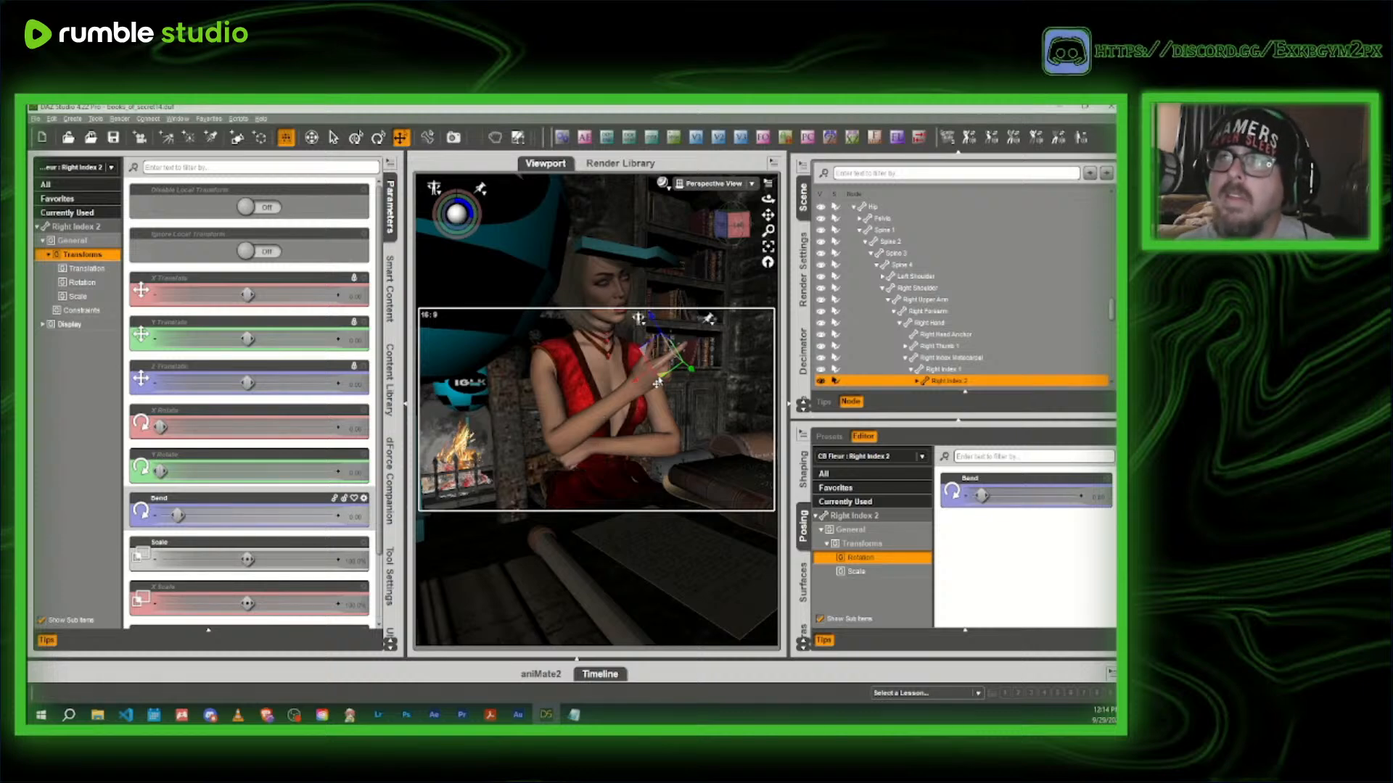
{"action": "left_click", "coordinate": [651, 388]}
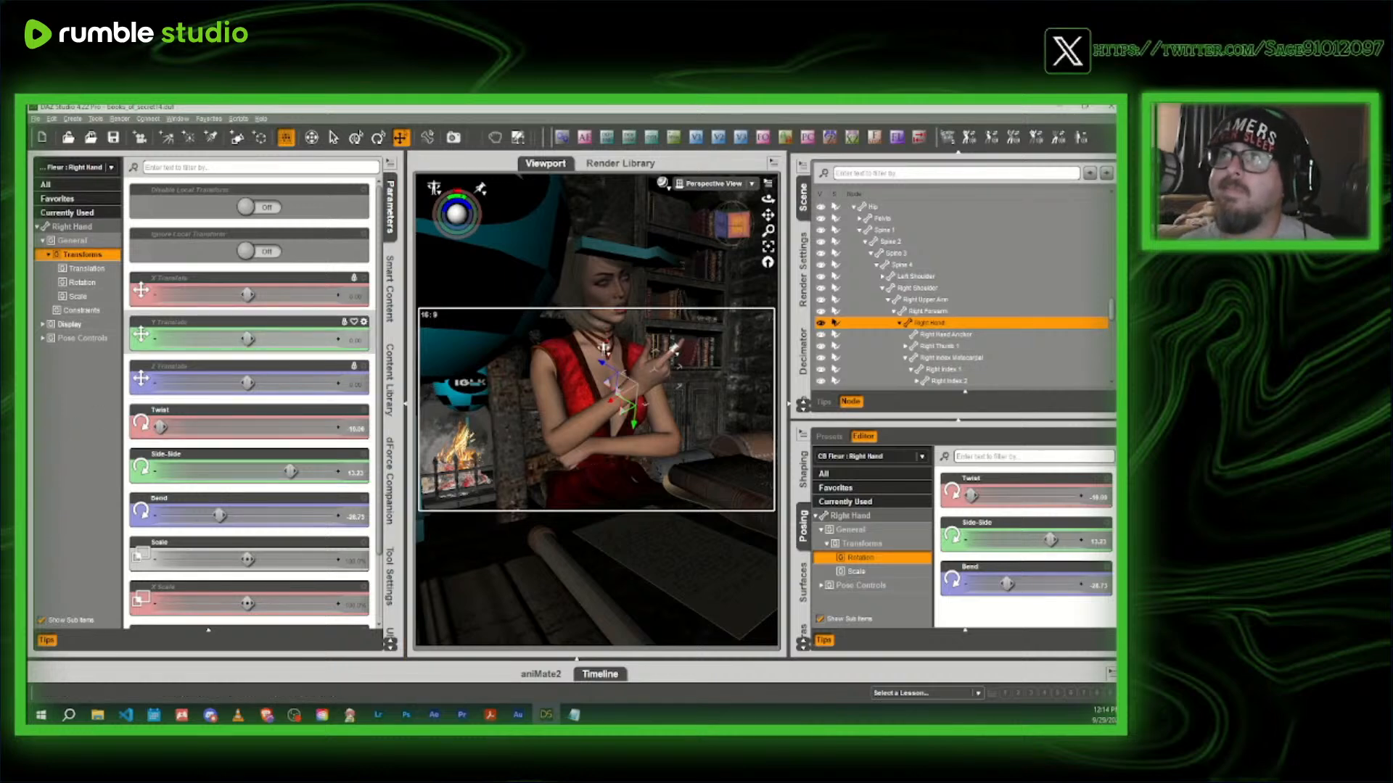
{"action": "left_click", "coordinate": [742, 223]}
{"action": "left_click", "coordinate": [744, 223]}
{"action": "left_click", "coordinate": [744, 223]}
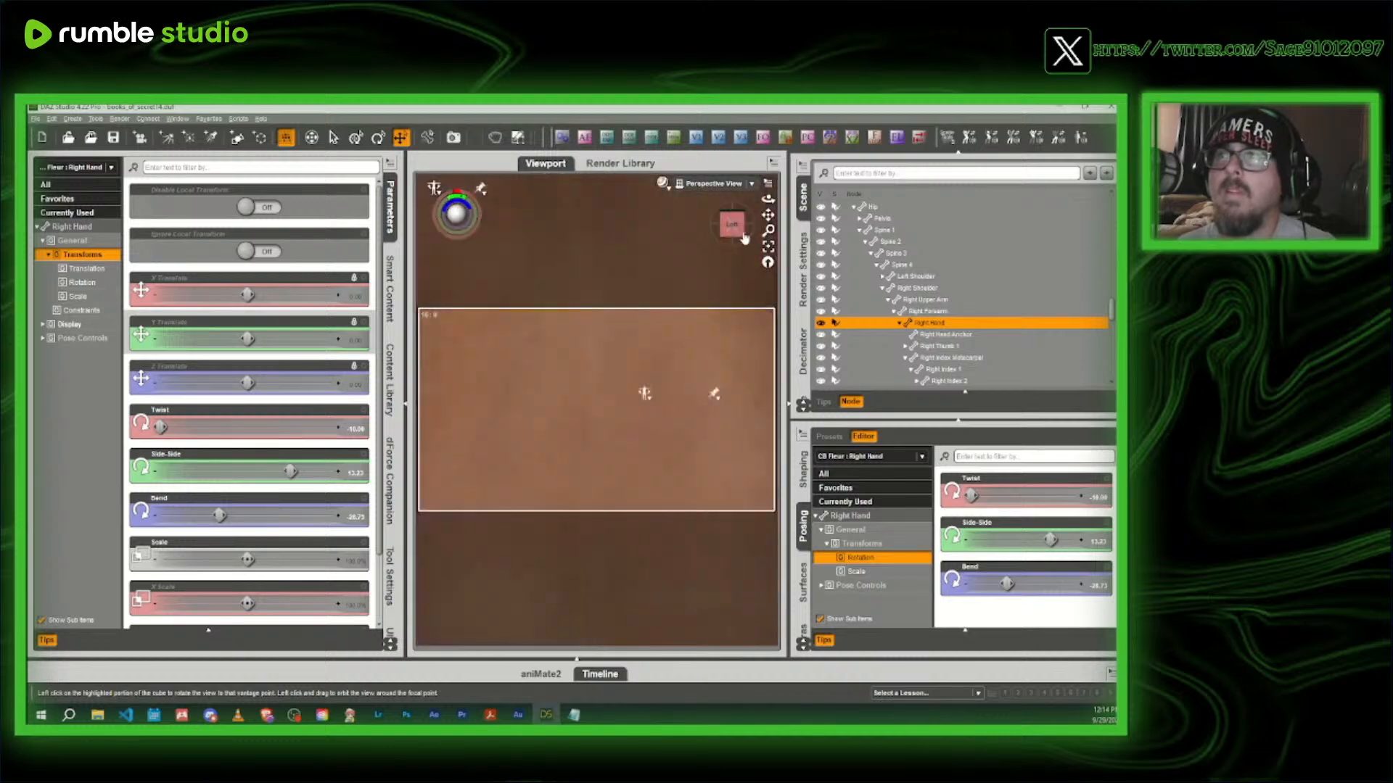
{"action": "left_click", "coordinate": [744, 224]}
{"action": "left_click", "coordinate": [744, 223]}
{"action": "left_click_drag", "start_coordinate": [732, 224], "coordinate": [729, 196]}
{"action": "left_click", "coordinate": [564, 323]}
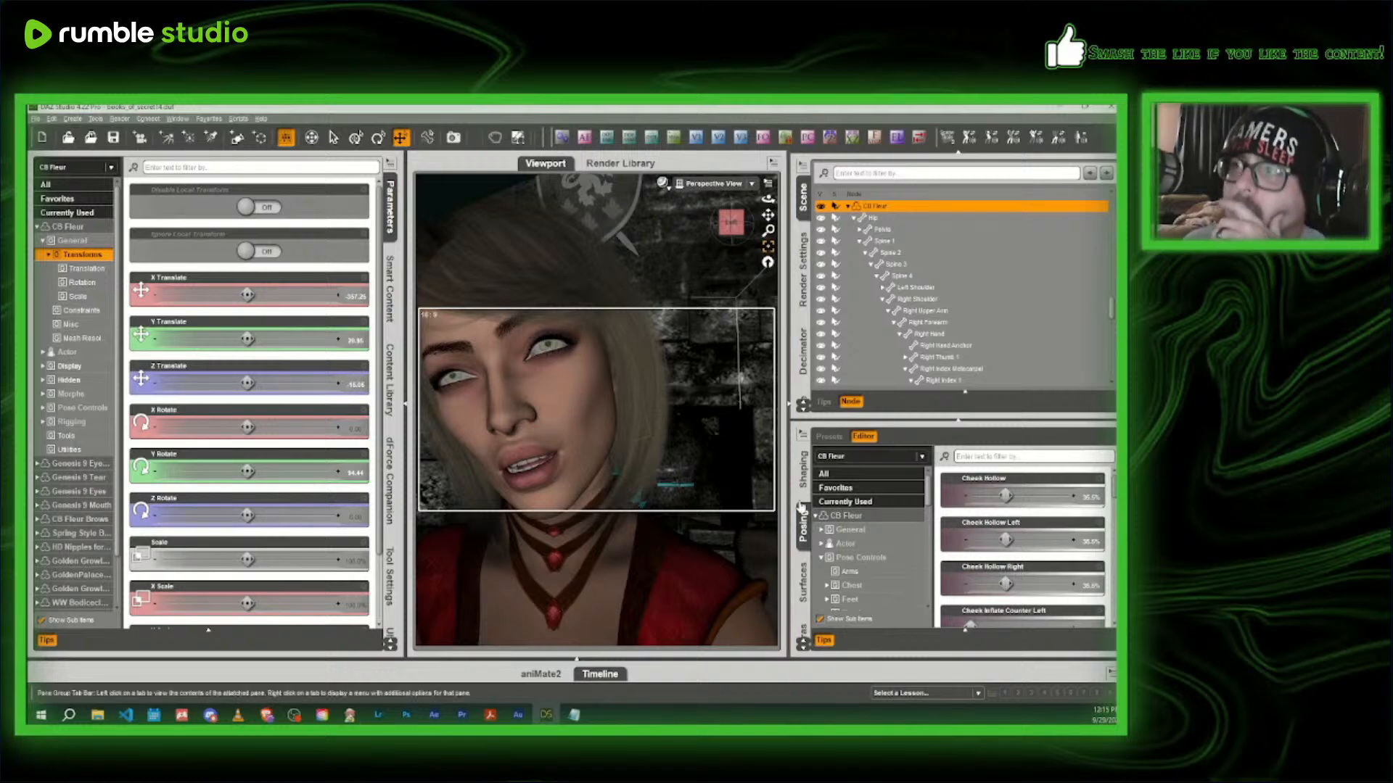
- Reset the woman's Slight Closed Mouth Smile, JW Expressive Faces-Doubt and Angry Look 02 Full expressions to 0%
{"action": "left_click", "coordinate": [849, 502]}
{"action": "scroll", "coordinate": [1033, 570], "scroll_direction": "down", "scroll_amount": 15}
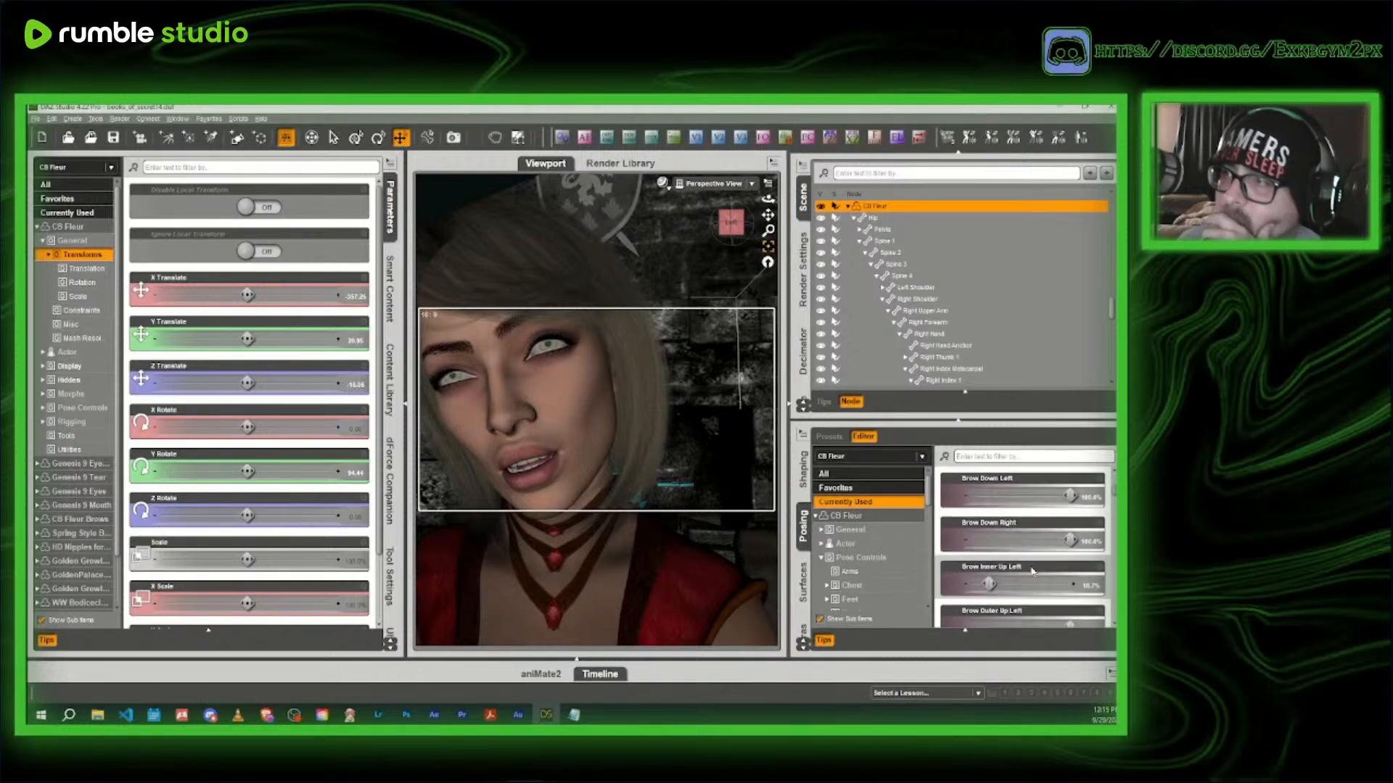
{"action": "scroll", "coordinate": [1033, 569], "scroll_direction": "down", "scroll_amount": 10}
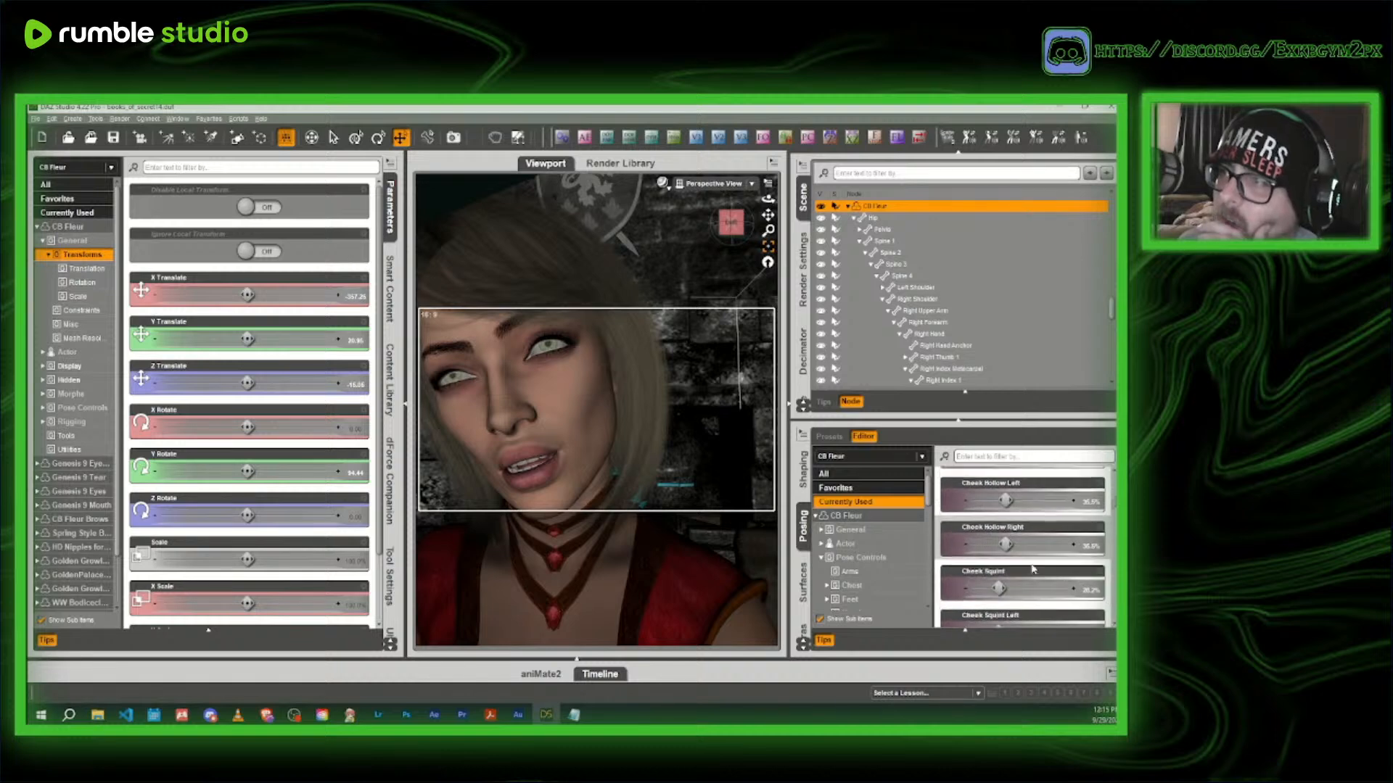
{"action": "scroll", "coordinate": [1033, 566], "scroll_direction": "down", "scroll_amount": 5}
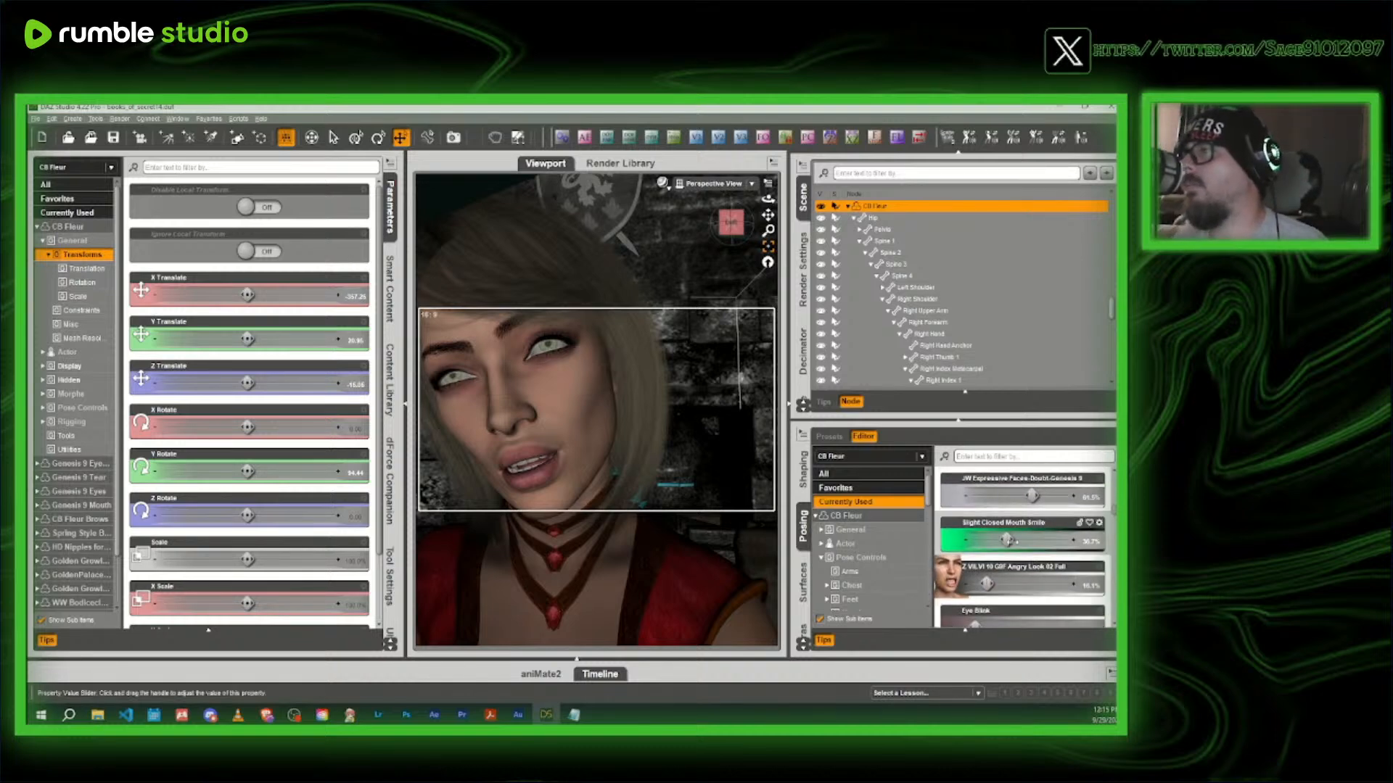
{"action": "left_click_drag", "start_coordinate": [1006, 539], "coordinate": [970, 540]}
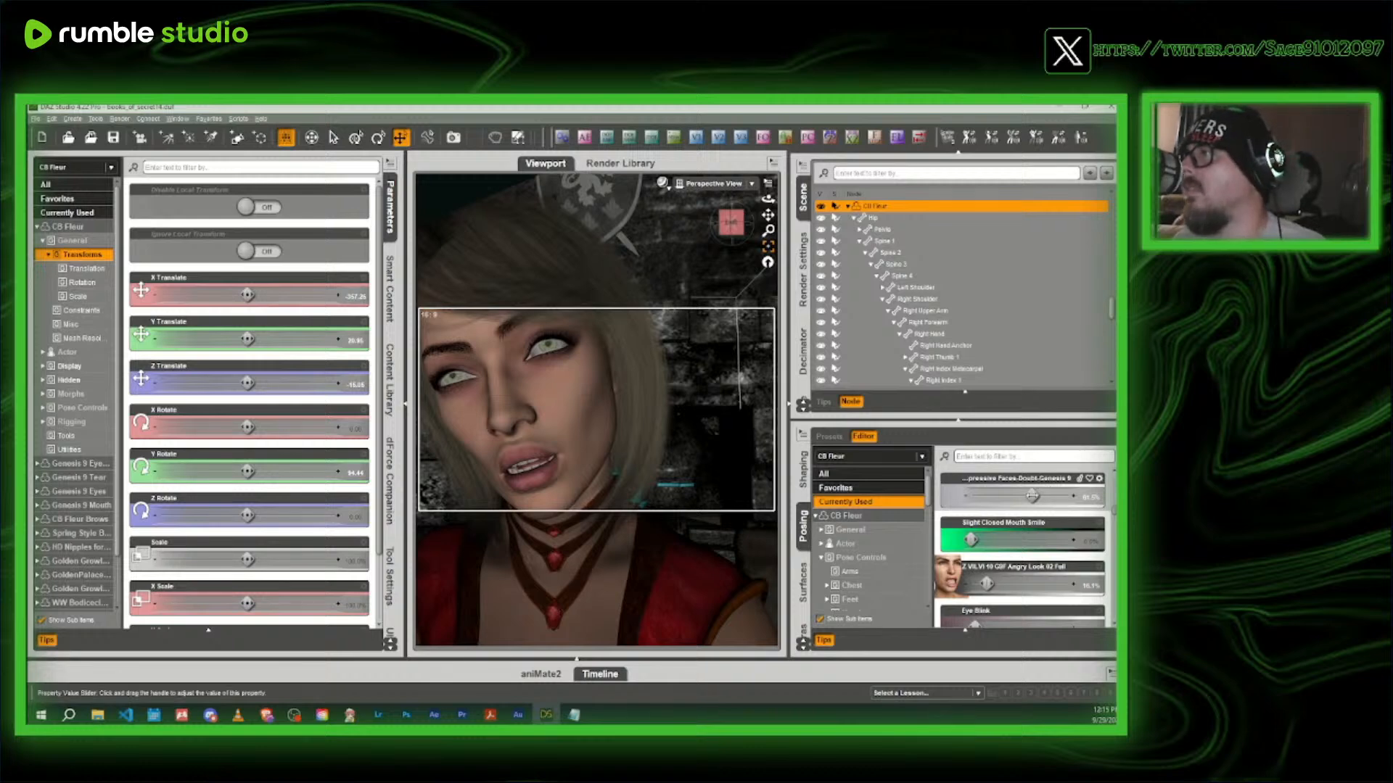
{"action": "mouse_move", "coordinate": [1032, 496]}
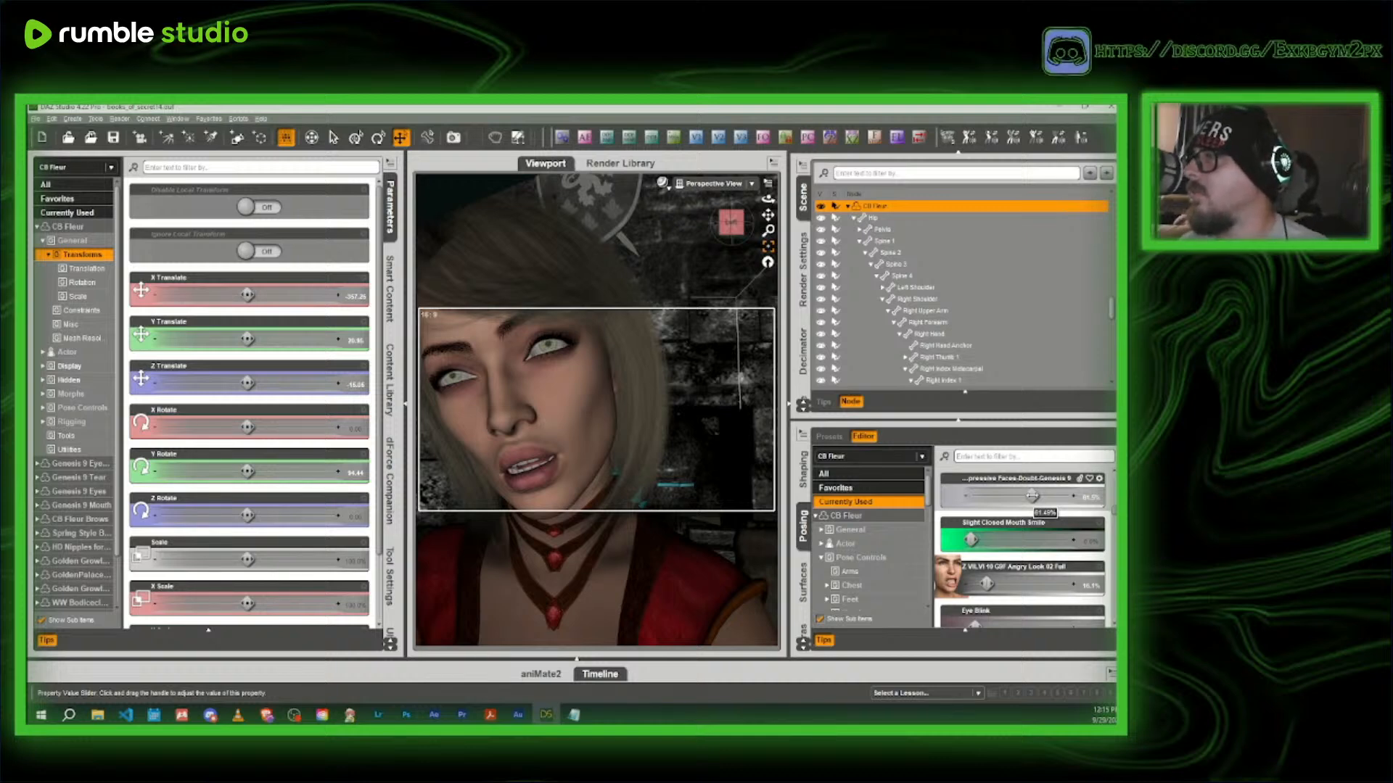
{"action": "left_click_drag", "start_coordinate": [1032, 496], "coordinate": [971, 496]}
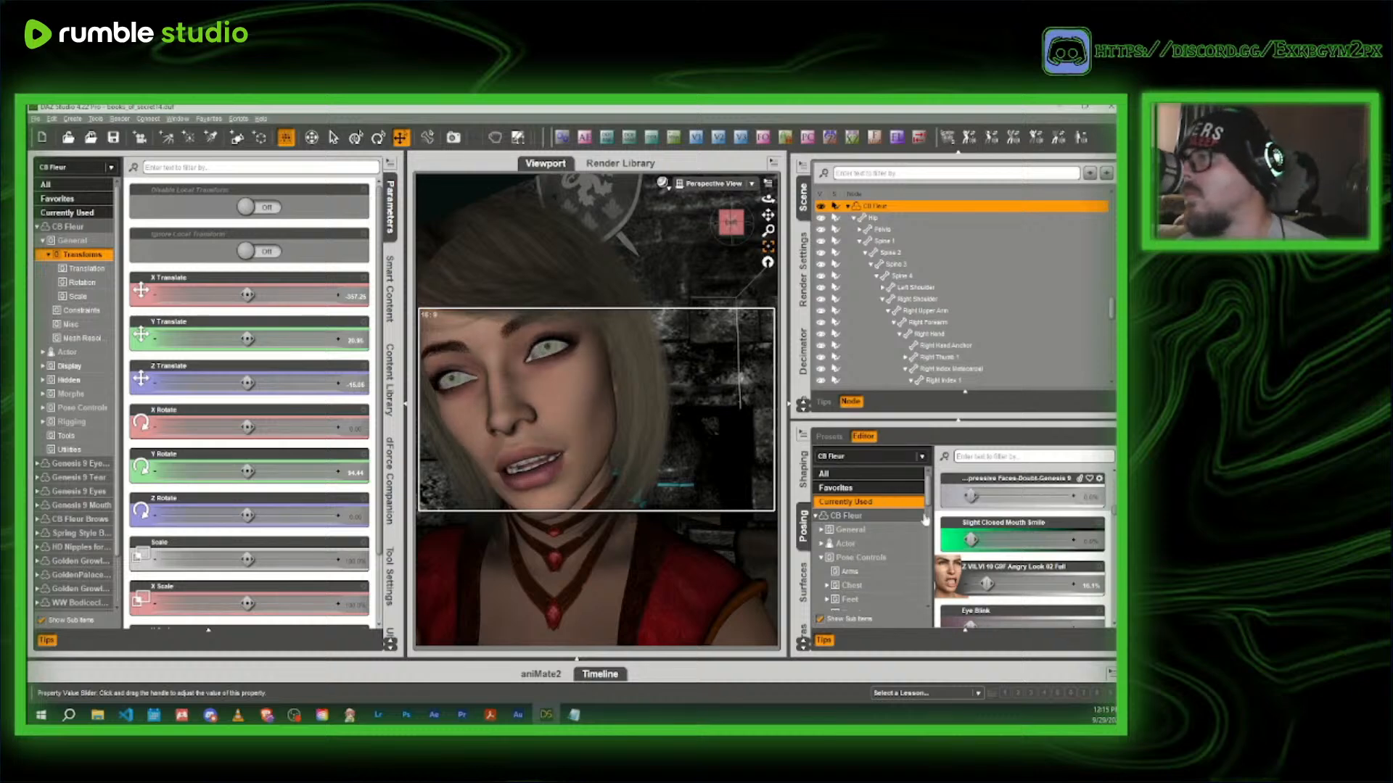
{"action": "left_click_drag", "start_coordinate": [985, 583], "coordinate": [954, 583]}
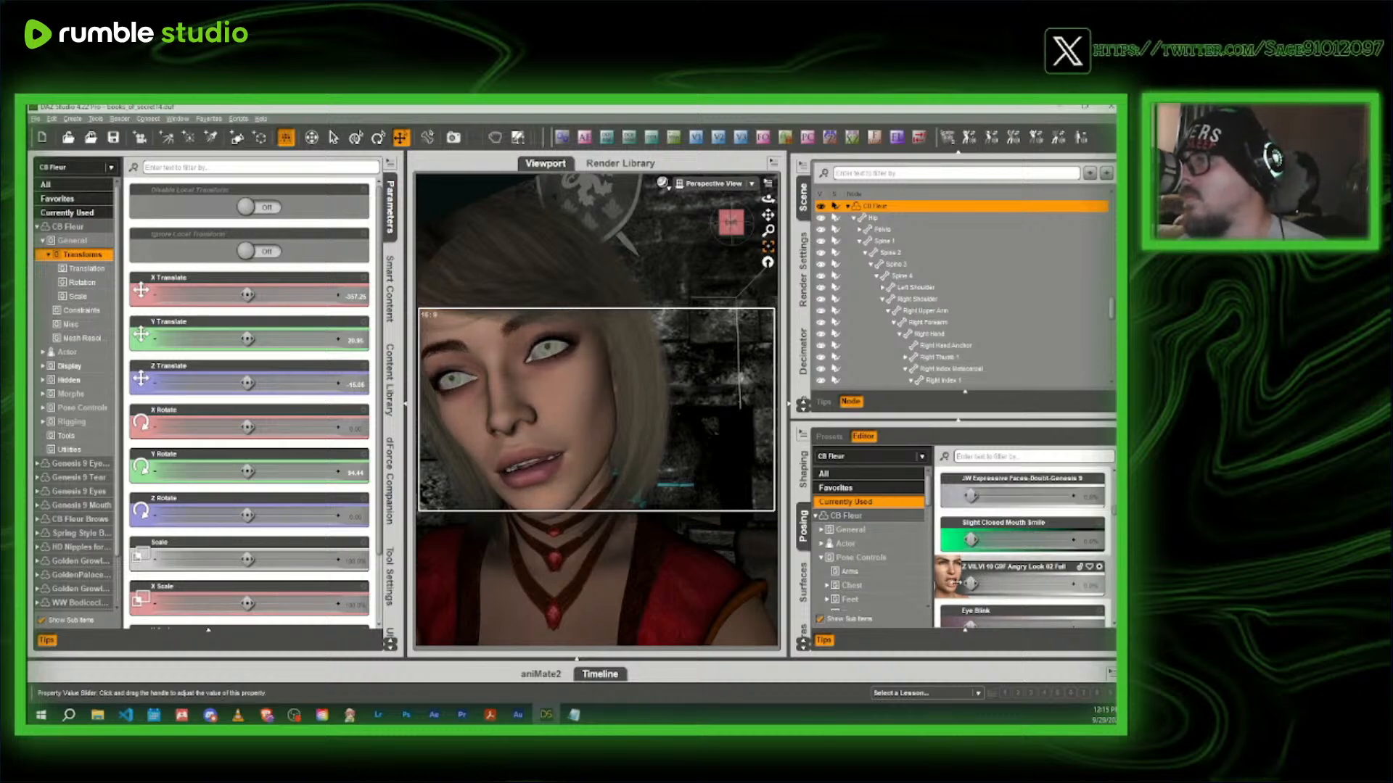
- Filter the woman's pose controls for doubt expressions
{"action": "left_click", "coordinate": [979, 457]}
{"action": "type", "text": "mo"}
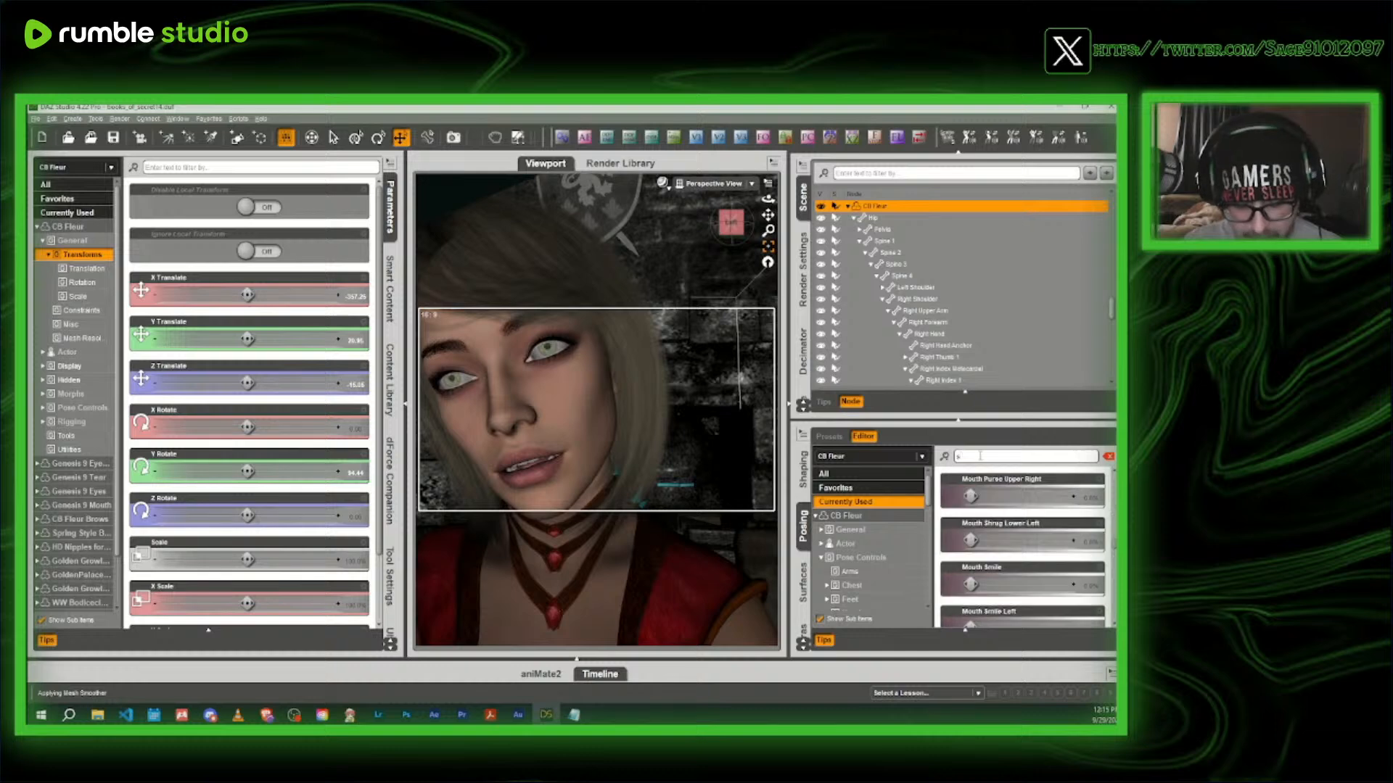
{"action": "type", "text": "ubl"}
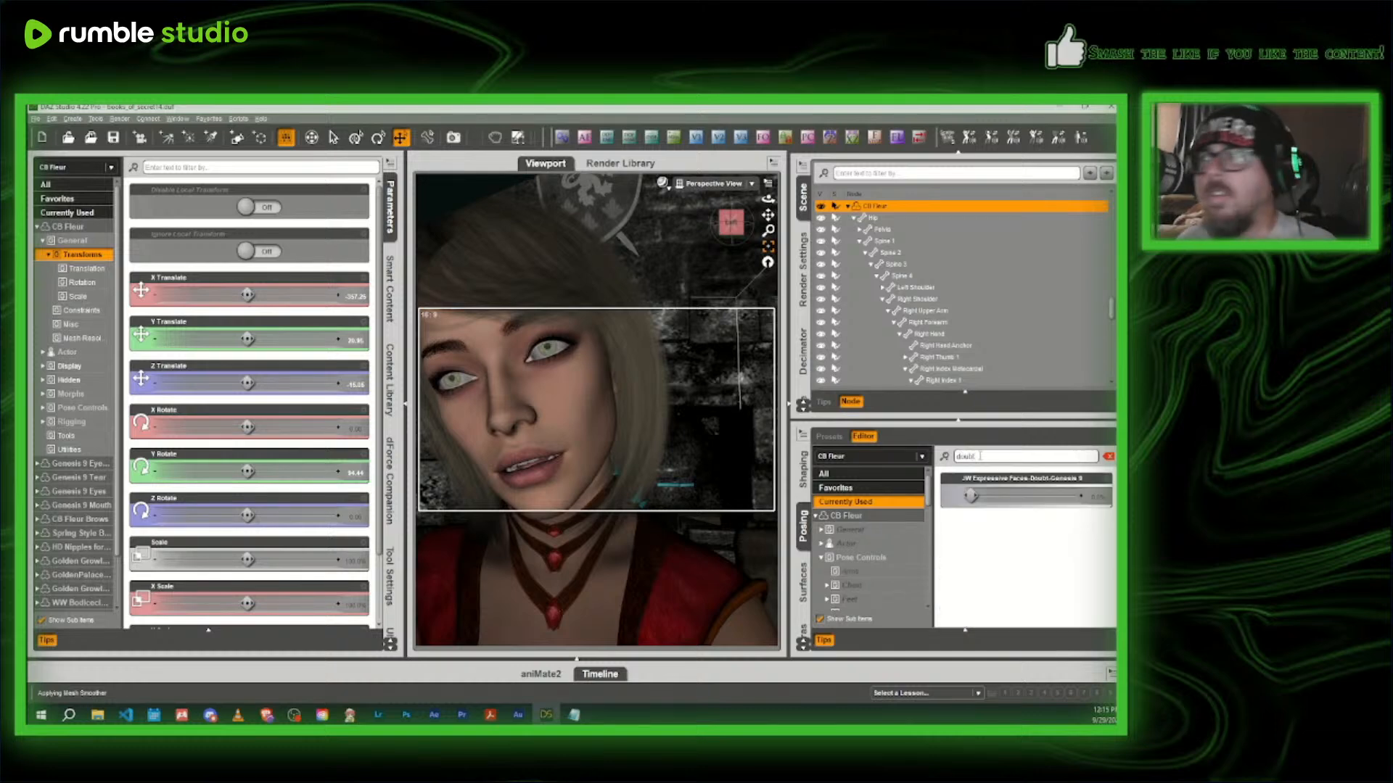
{"action": "left_click", "coordinate": [891, 557]}
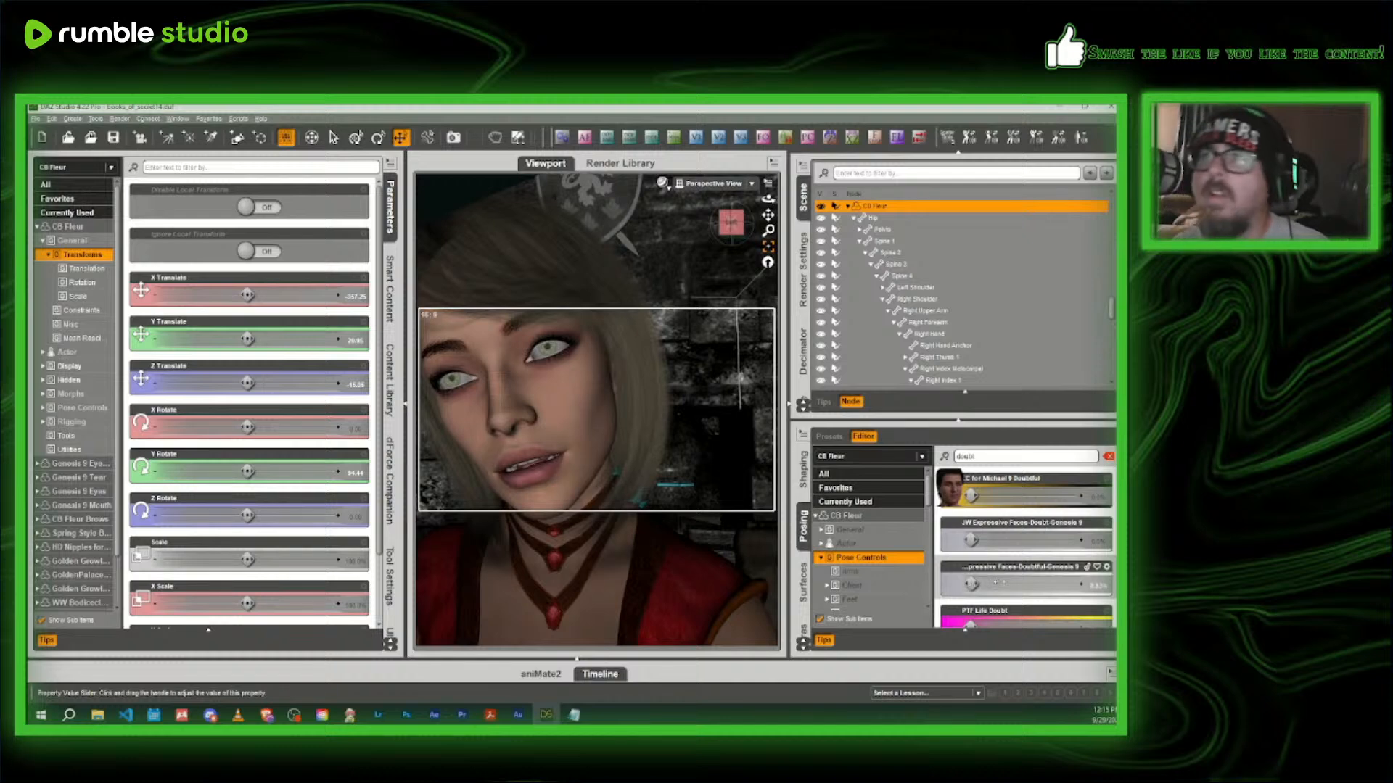
- Try the JW Expressive Faces-Doubtful-Genesis 9 expression on the woman's face
{"action": "left_click_drag", "start_coordinate": [971, 584], "coordinate": [1035, 585]}
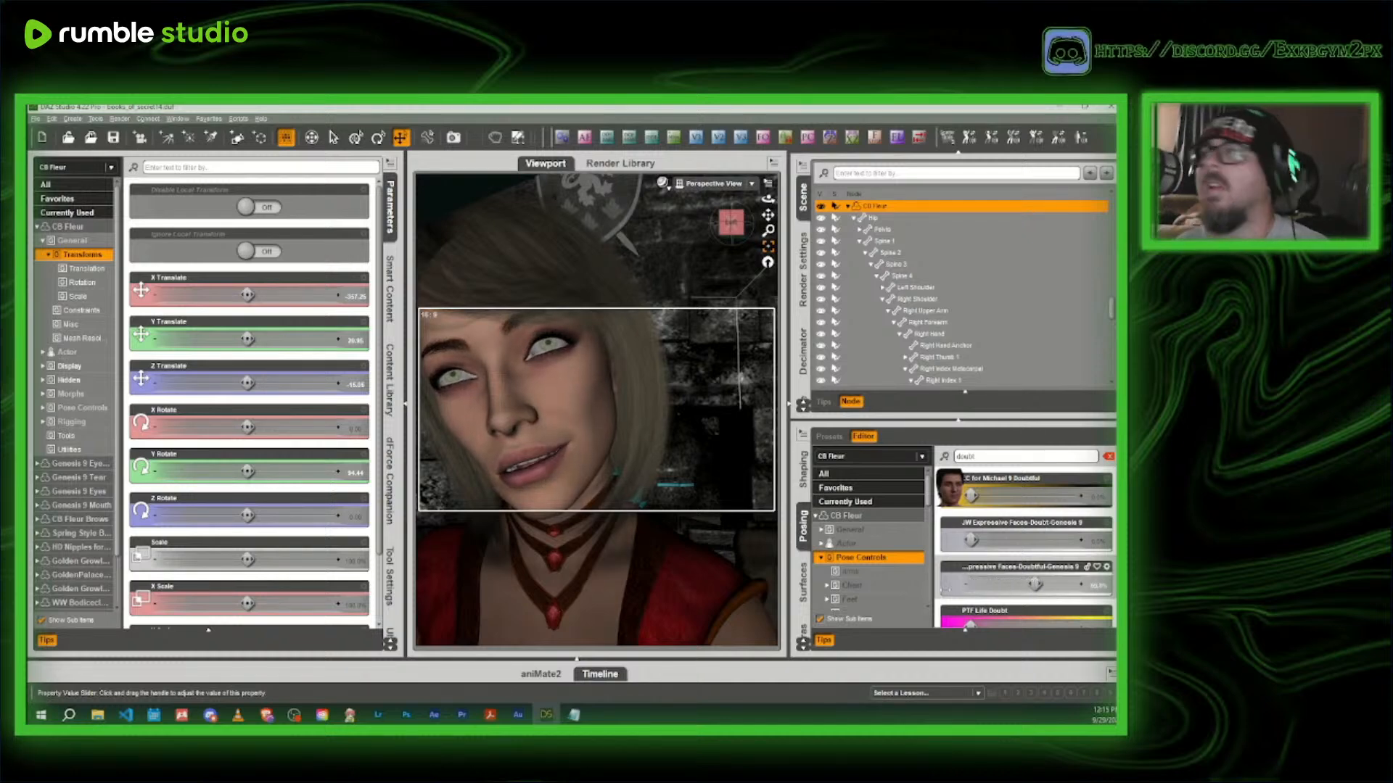
{"action": "left_click_drag", "start_coordinate": [945, 589], "coordinate": [934, 573]}
{"action": "left_click_drag", "start_coordinate": [972, 496], "coordinate": [836, 488]}
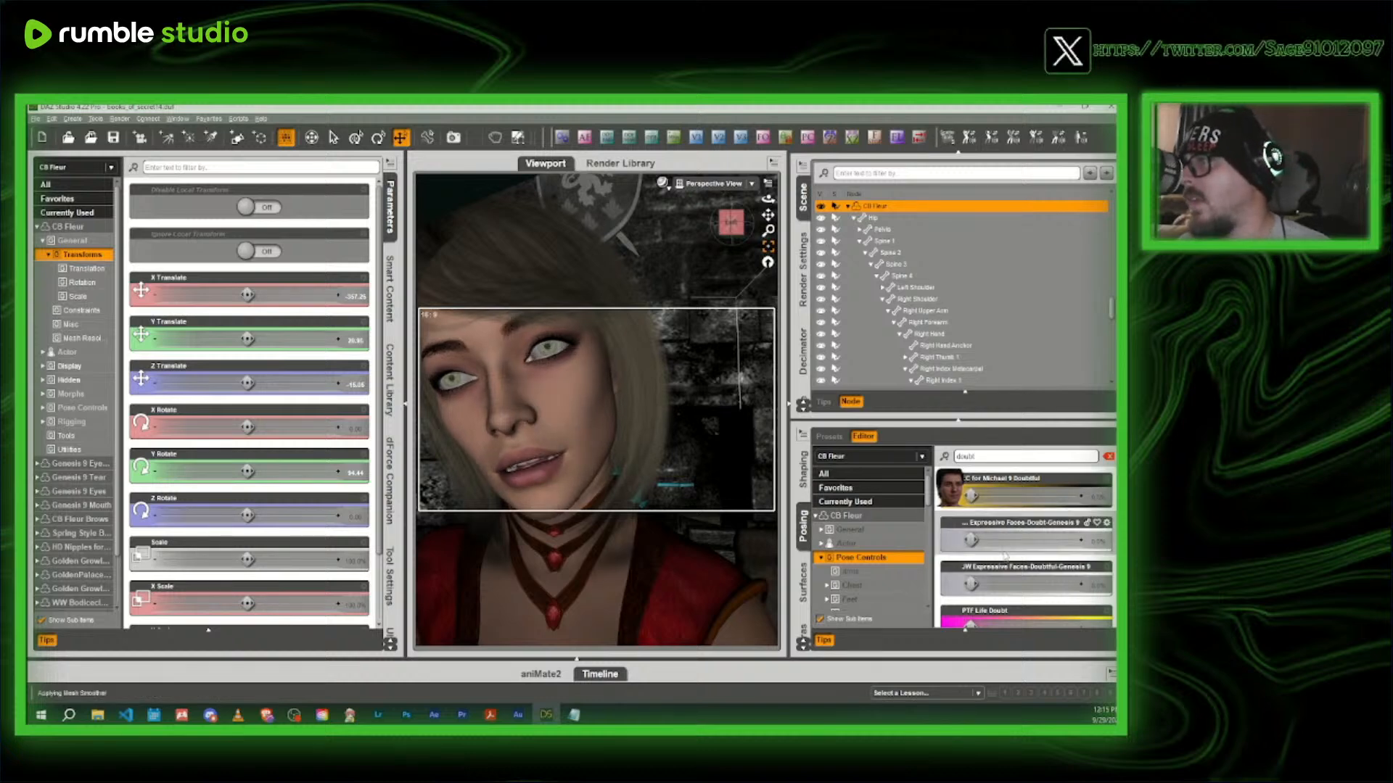
- Raise PTF Life Doubt on the woman's face and set the Slightly Surprised Victoria 9 expression to about 28%
{"action": "left_click_drag", "start_coordinate": [1006, 622], "coordinate": [1040, 621]}
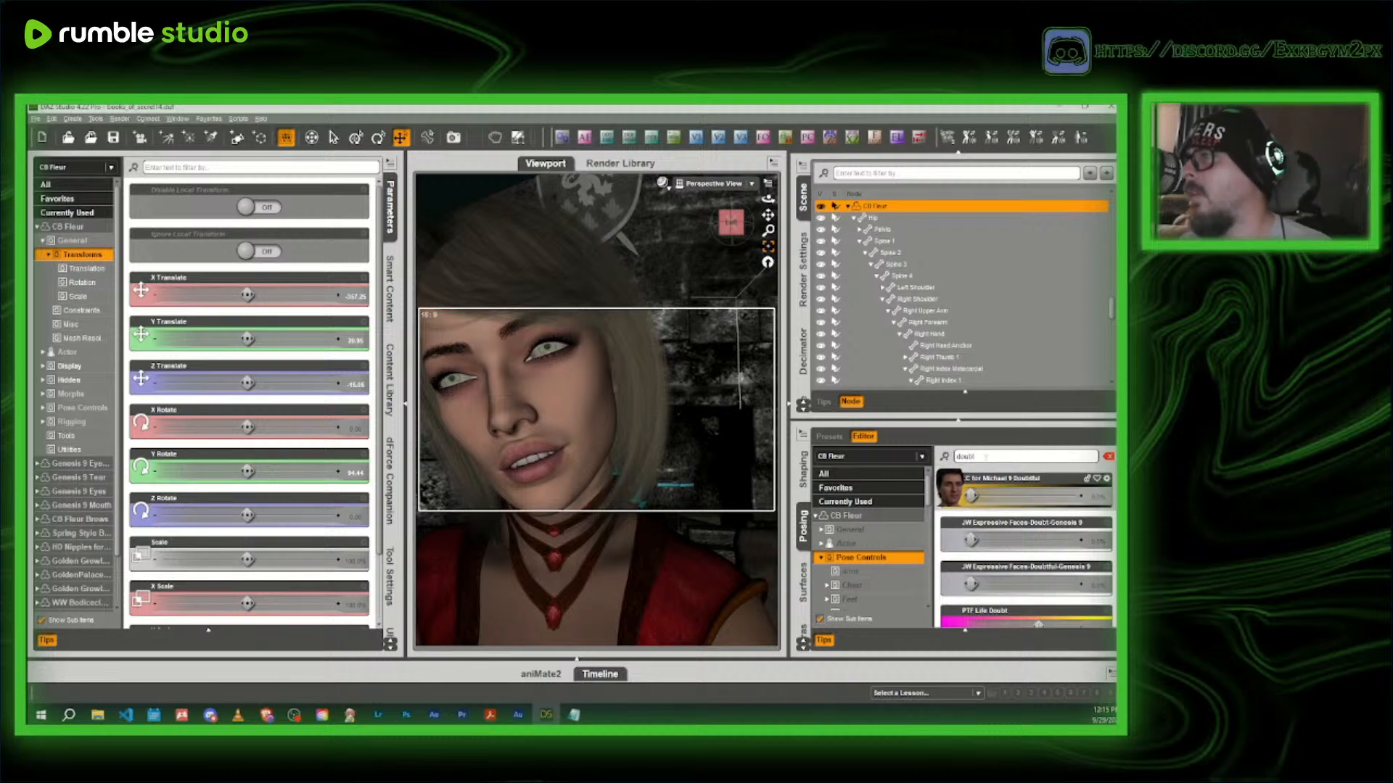
{"action": "left_click_drag", "start_coordinate": [981, 456], "coordinate": [957, 456]}
{"action": "type", "text": "surp"}
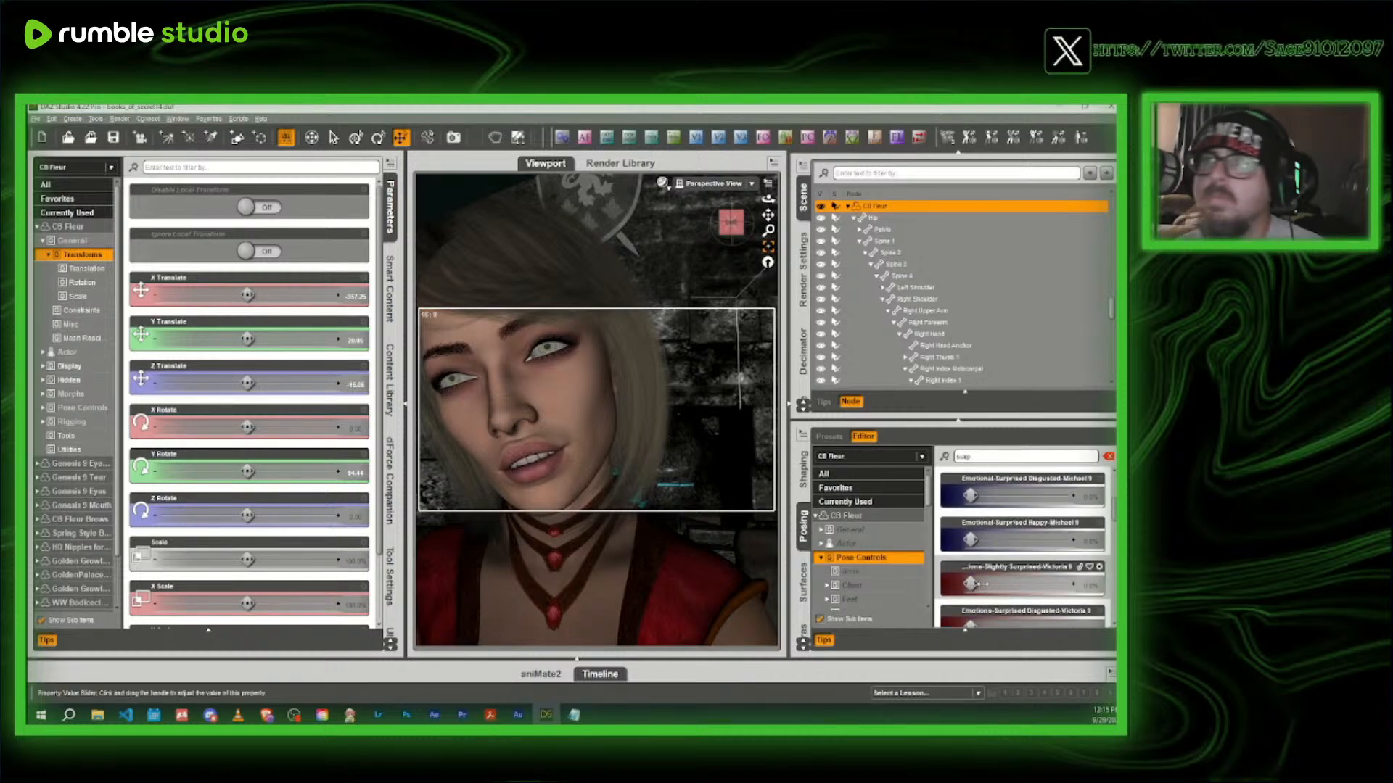
{"action": "left_click", "coordinate": [998, 584]}
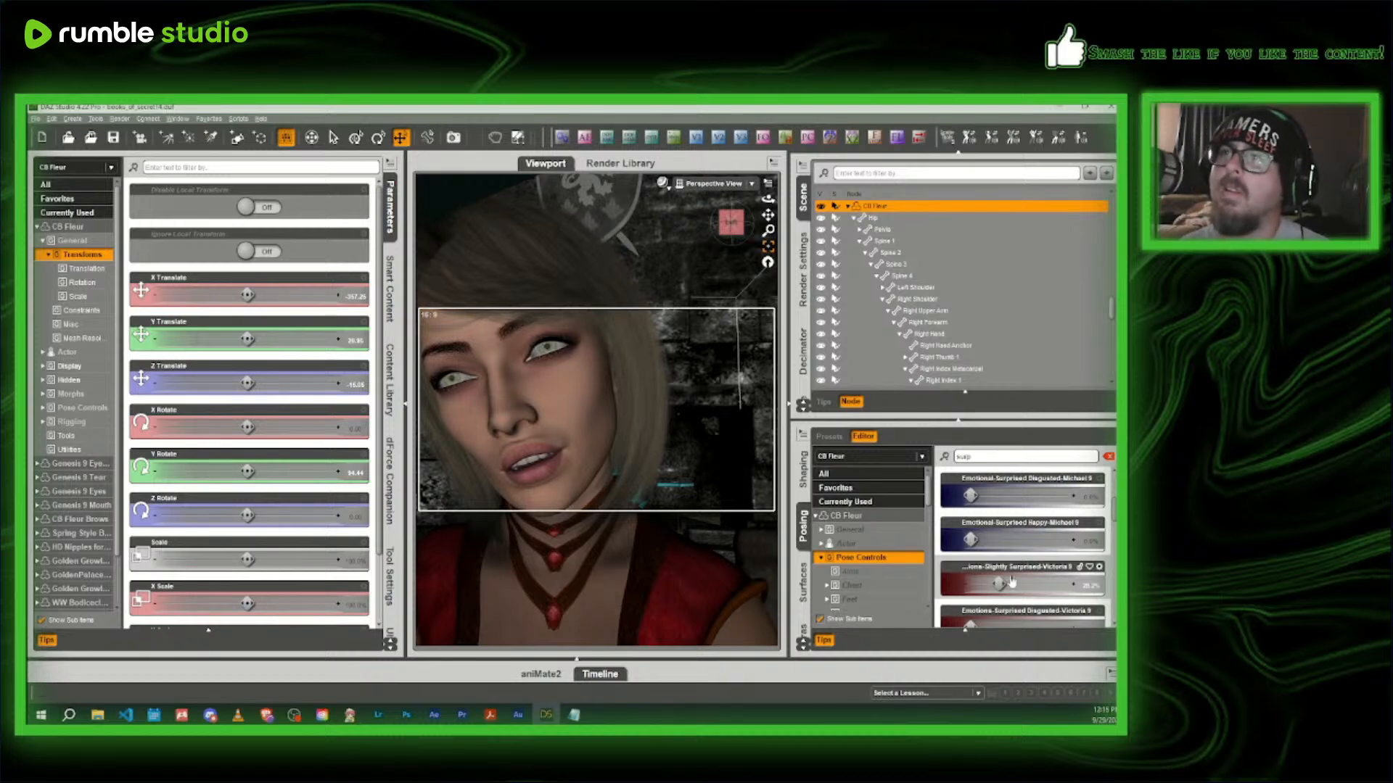
{"action": "left_click", "coordinate": [1108, 459]}
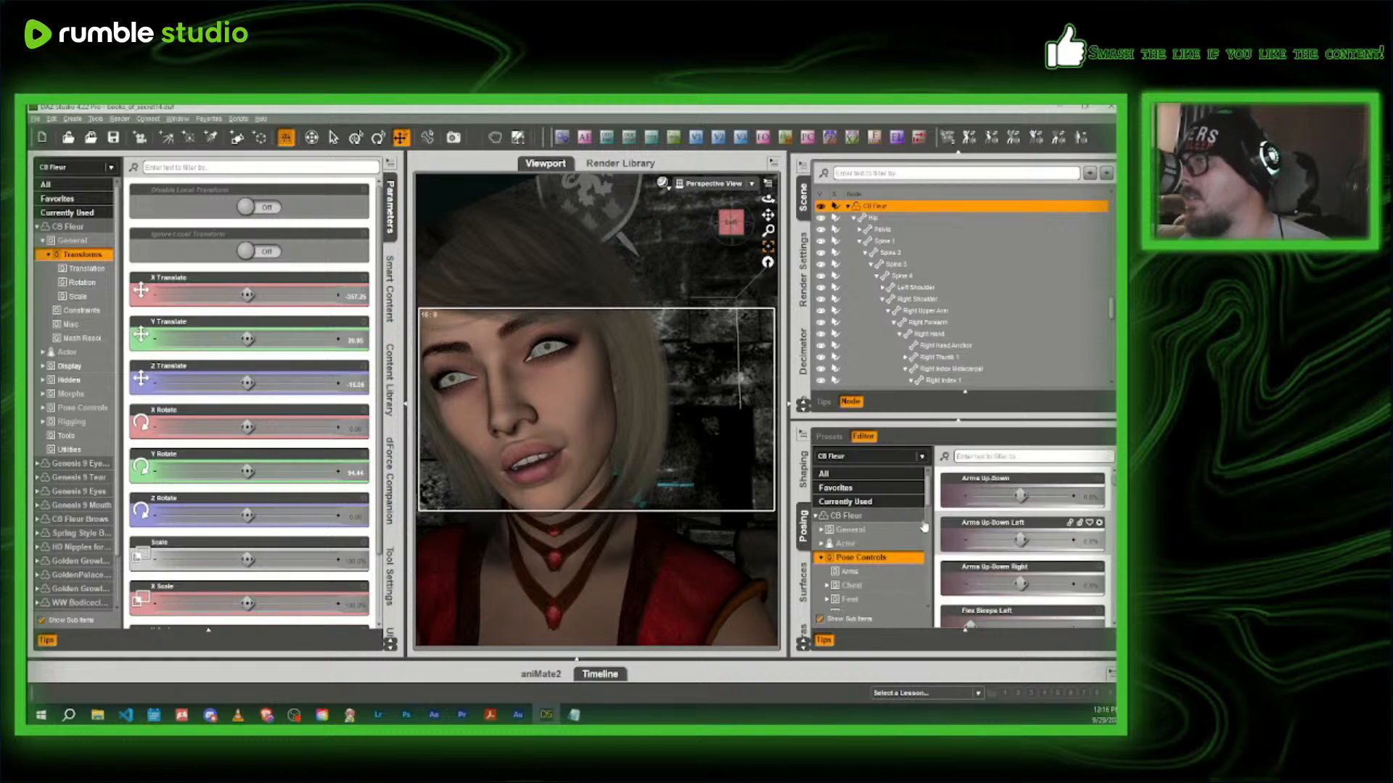
- Open the woman's mouth slightly by setting Jaw Open to about 26% in the Cheek and Jaw controls
{"action": "scroll", "coordinate": [878, 551], "scroll_direction": "down", "scroll_amount": 3}
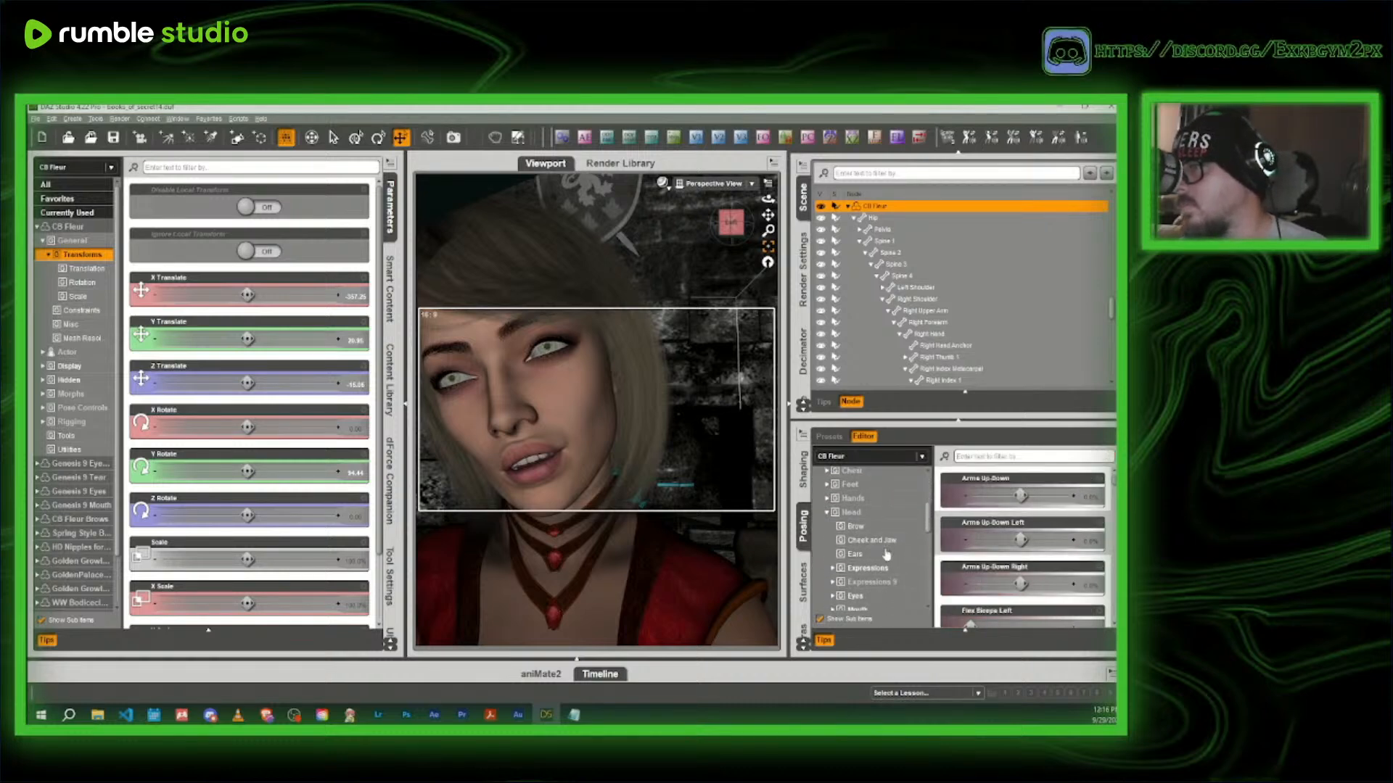
{"action": "left_click", "coordinate": [874, 541]}
{"action": "scroll", "coordinate": [1008, 570], "scroll_direction": "down", "scroll_amount": 5}
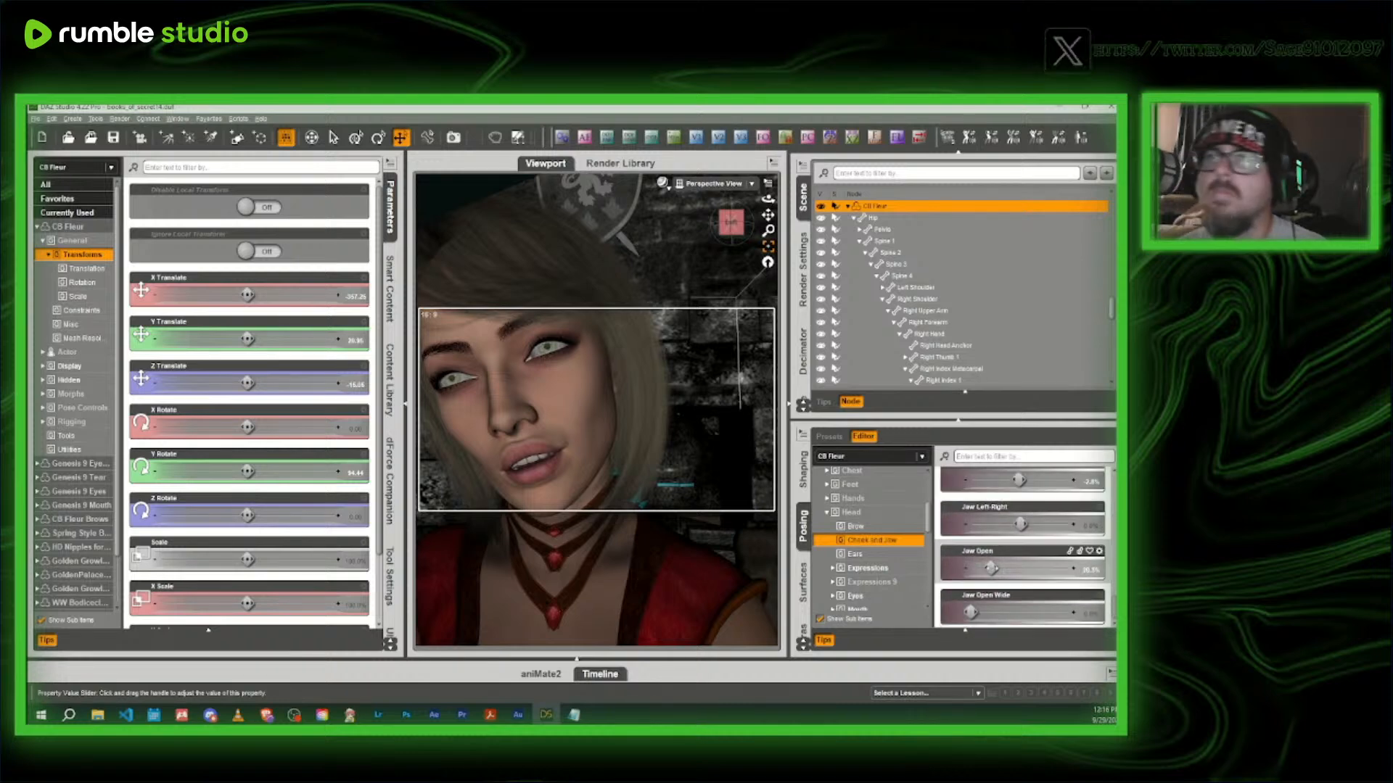
{"action": "left_click_drag", "start_coordinate": [988, 568], "coordinate": [997, 568]}
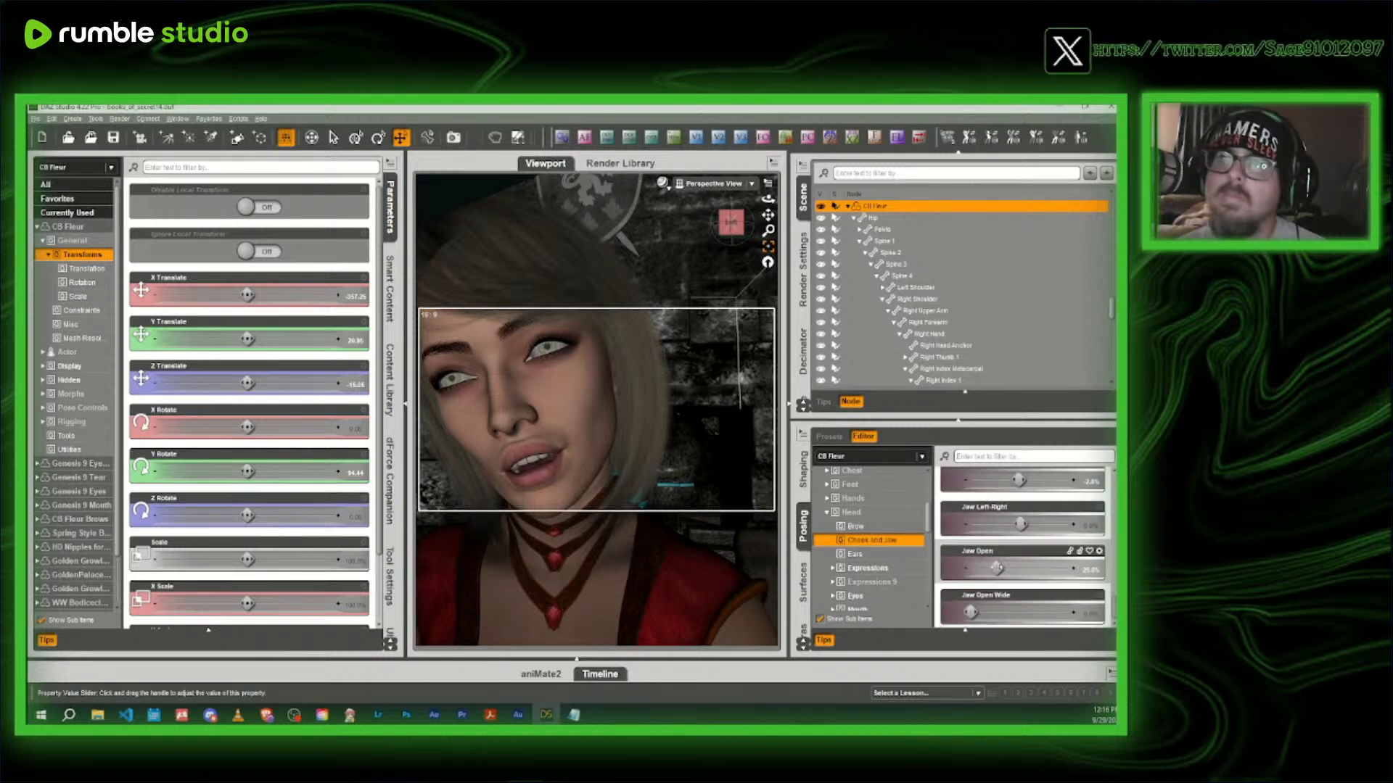
- View the scene through Camera (65mm) 1 and delete the unneeded Camera (65mm) 2
{"action": "left_click", "coordinate": [715, 183]}
{"action": "left_click", "coordinate": [714, 293]}
{"action": "scroll", "coordinate": [884, 348], "scroll_direction": "down", "scroll_amount": 10}
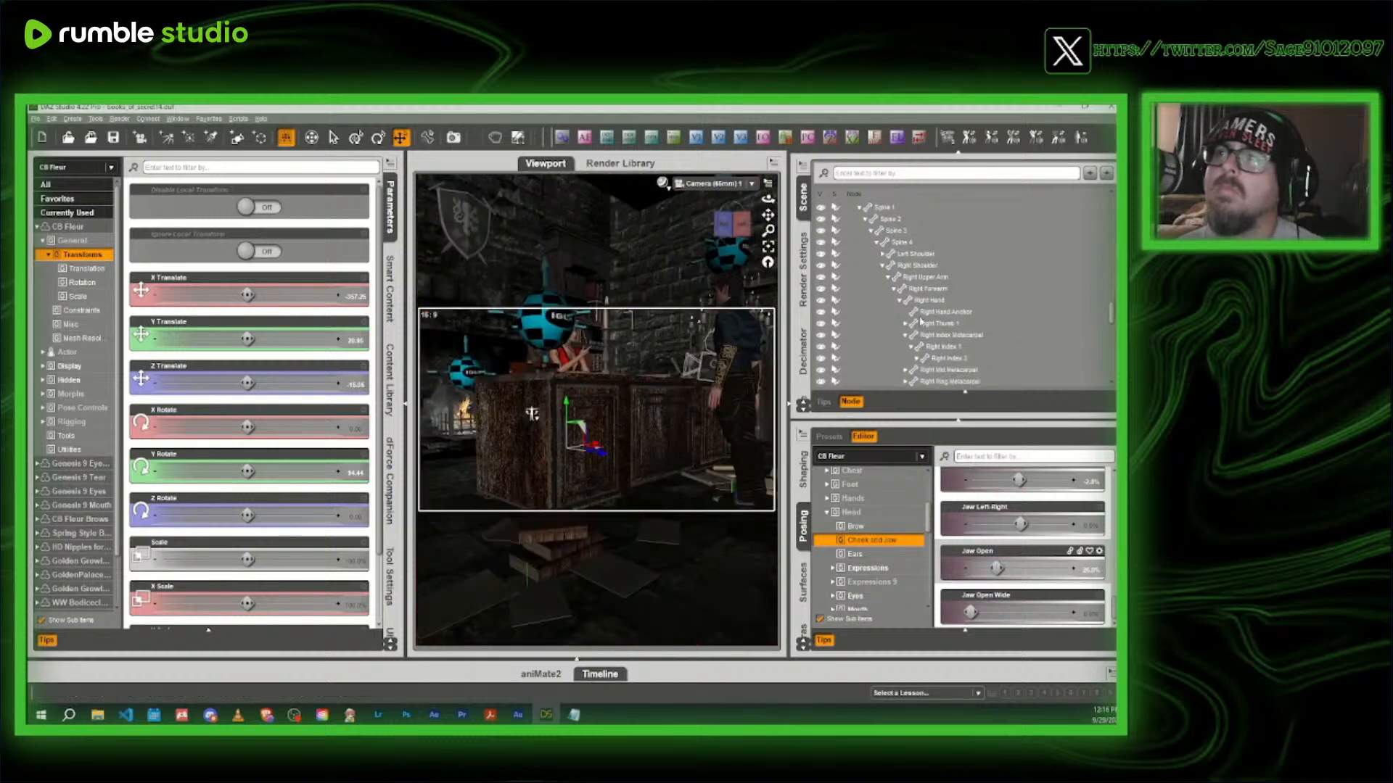
{"action": "left_click", "coordinate": [882, 370]}
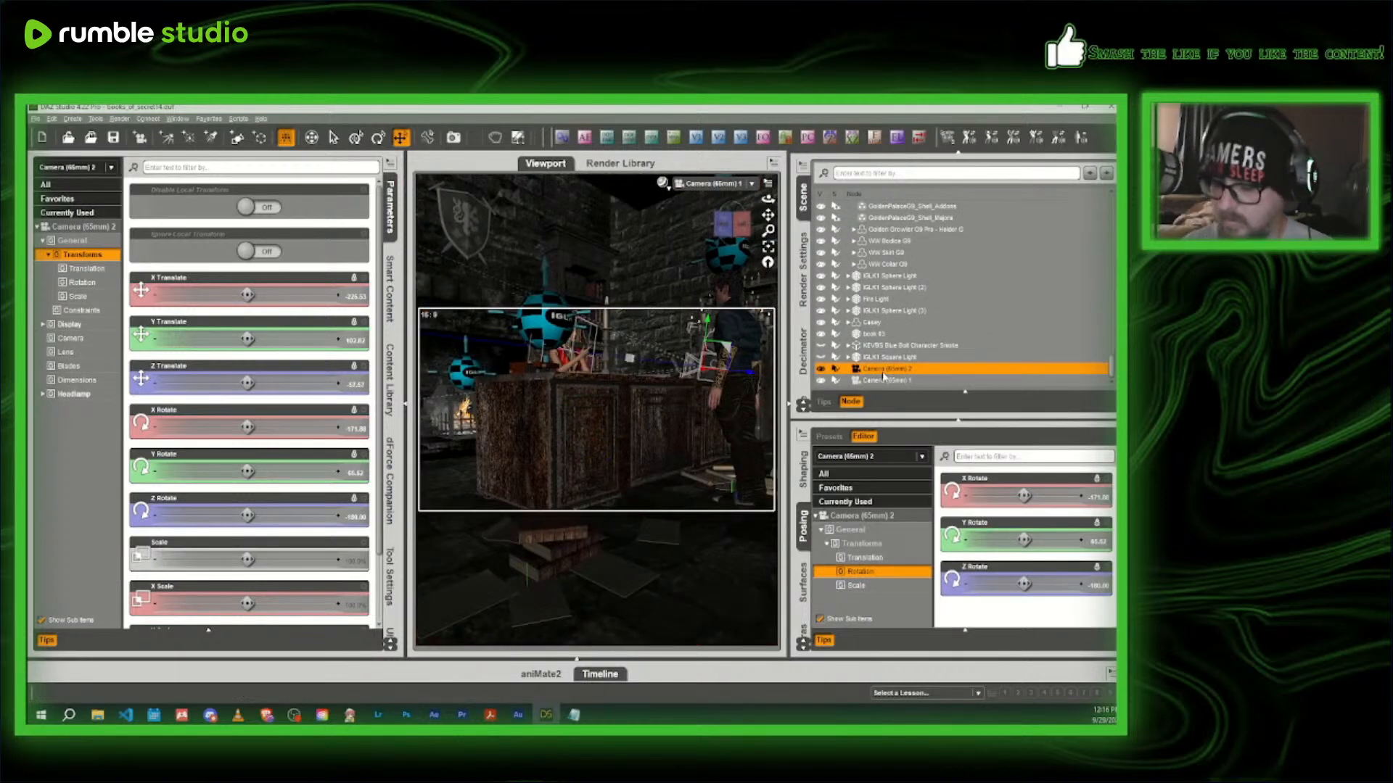
{"action": "key", "text": "Delete"}
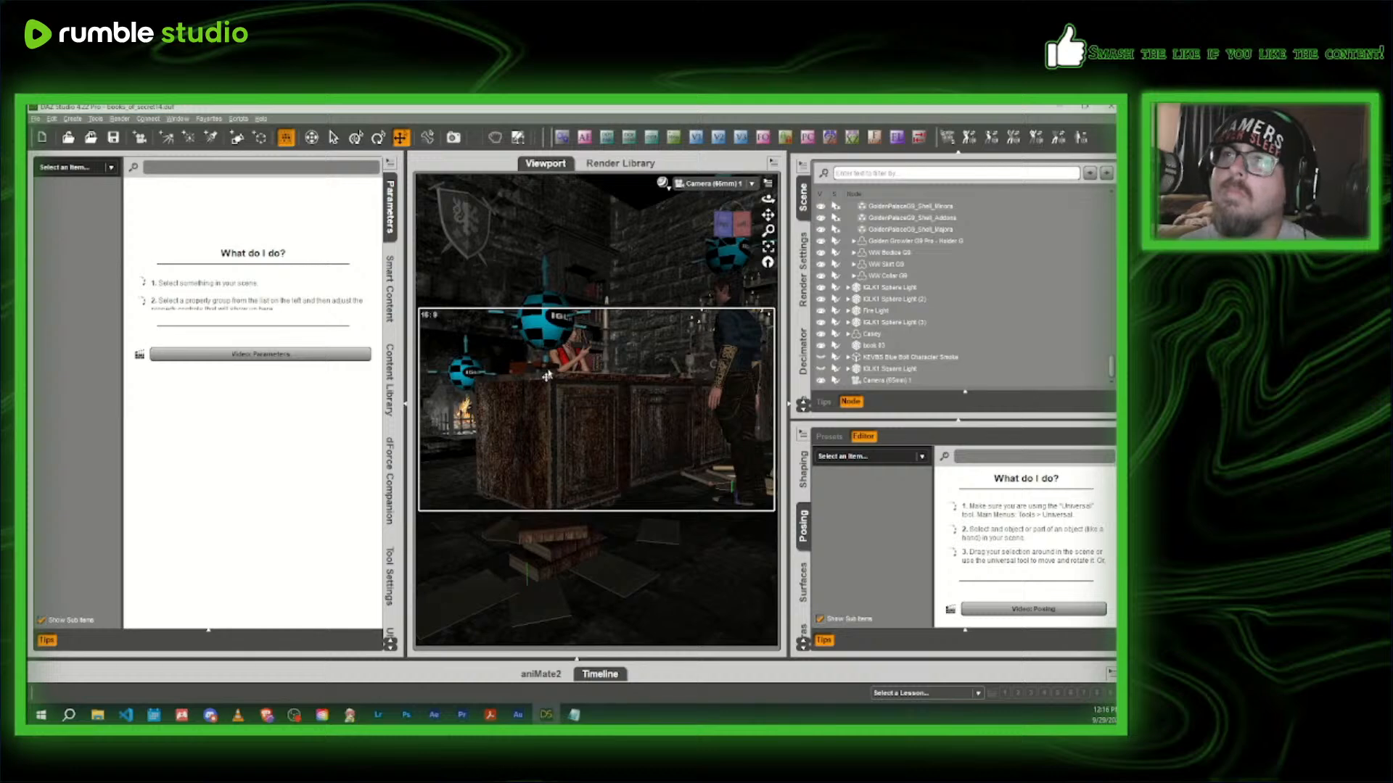
- Preview the desk shot through the current camera in NVIDIA Iray with an enlarged viewport
{"action": "left_click", "coordinate": [571, 372]}
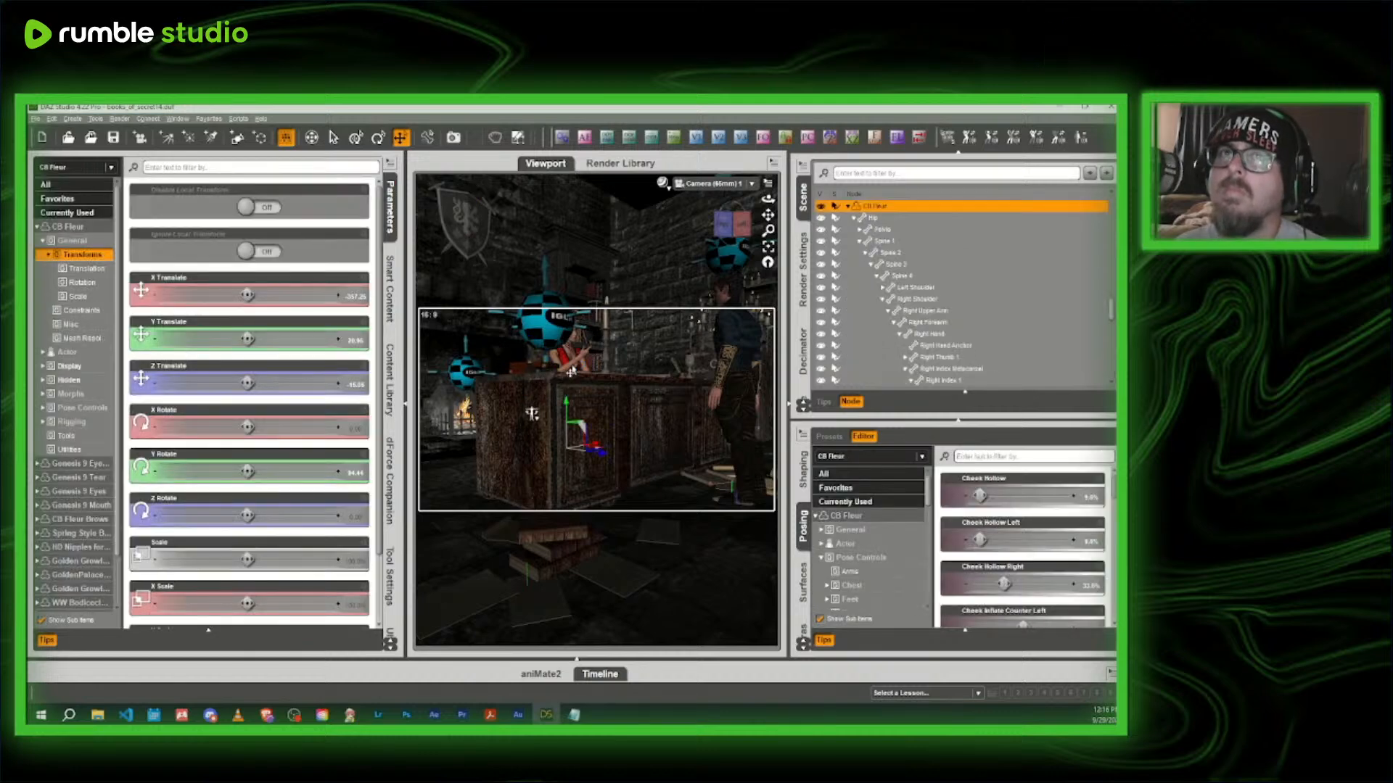
{"action": "left_click", "coordinate": [584, 140]}
{"action": "left_click", "coordinate": [525, 384]}
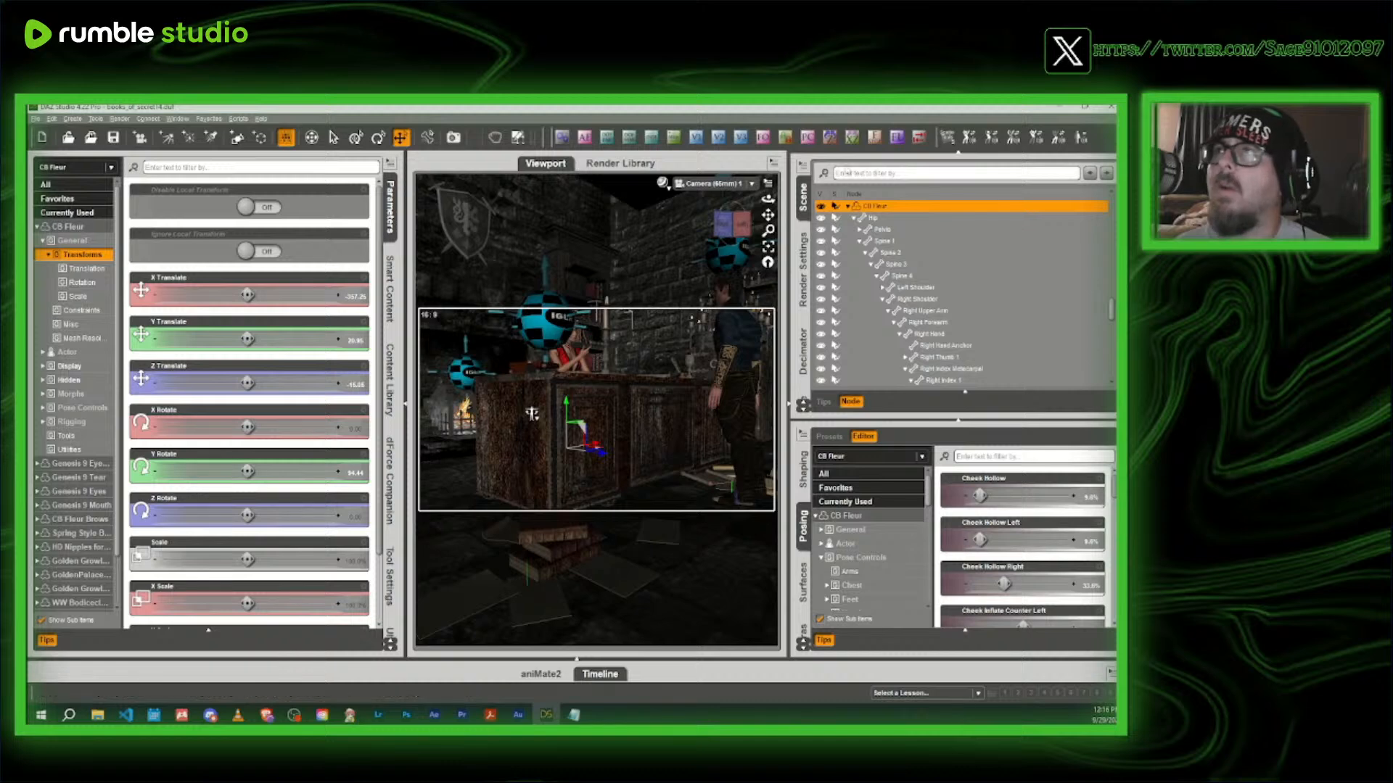
{"action": "left_click", "coordinate": [663, 190]}
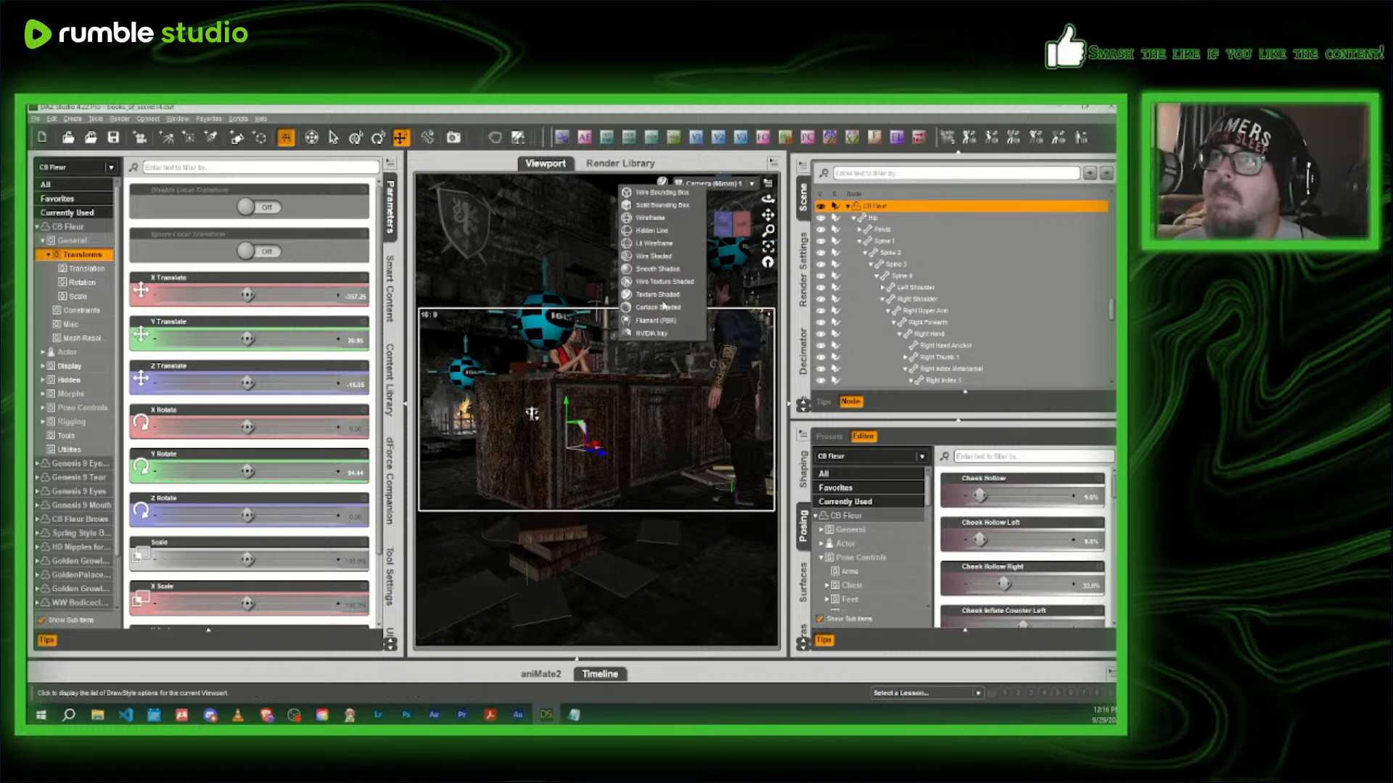
{"action": "left_click", "coordinate": [660, 337]}
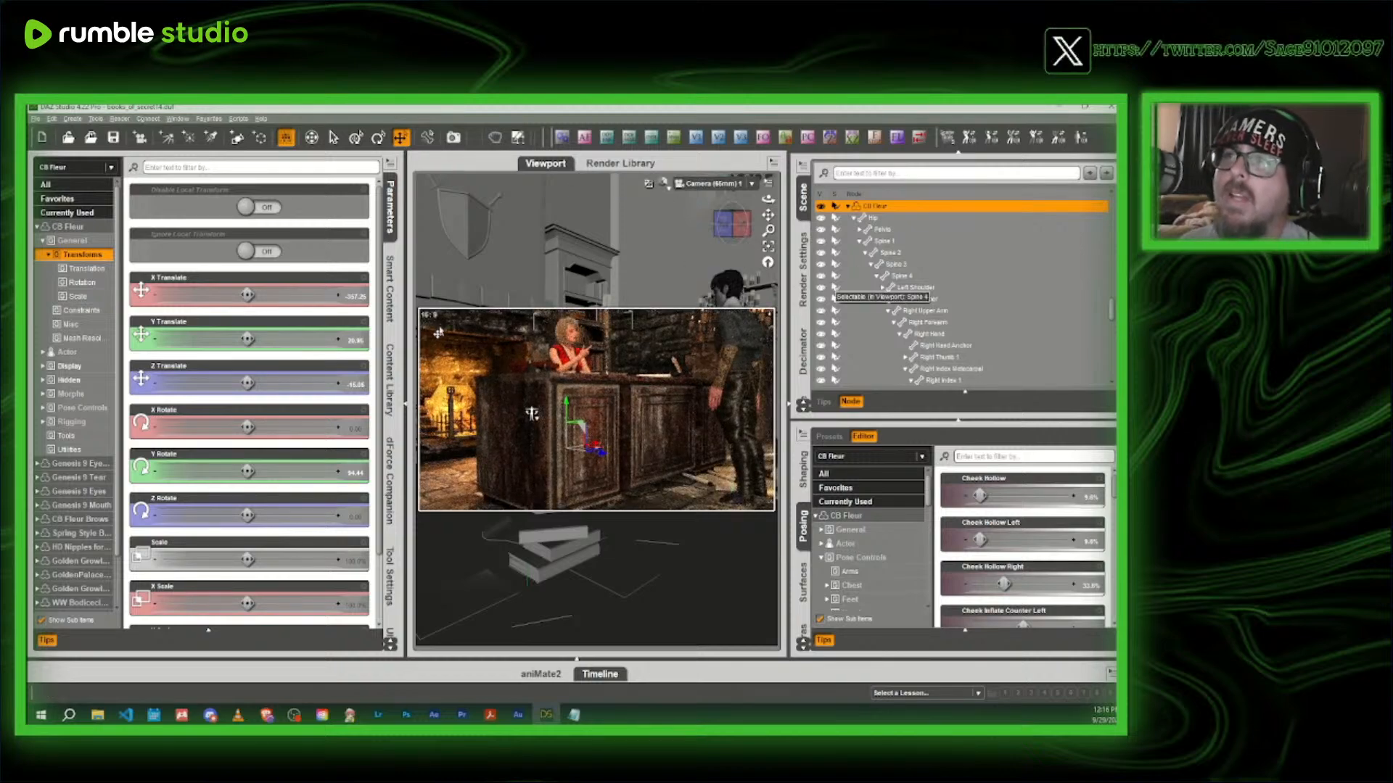
{"action": "left_click", "coordinate": [392, 216]}
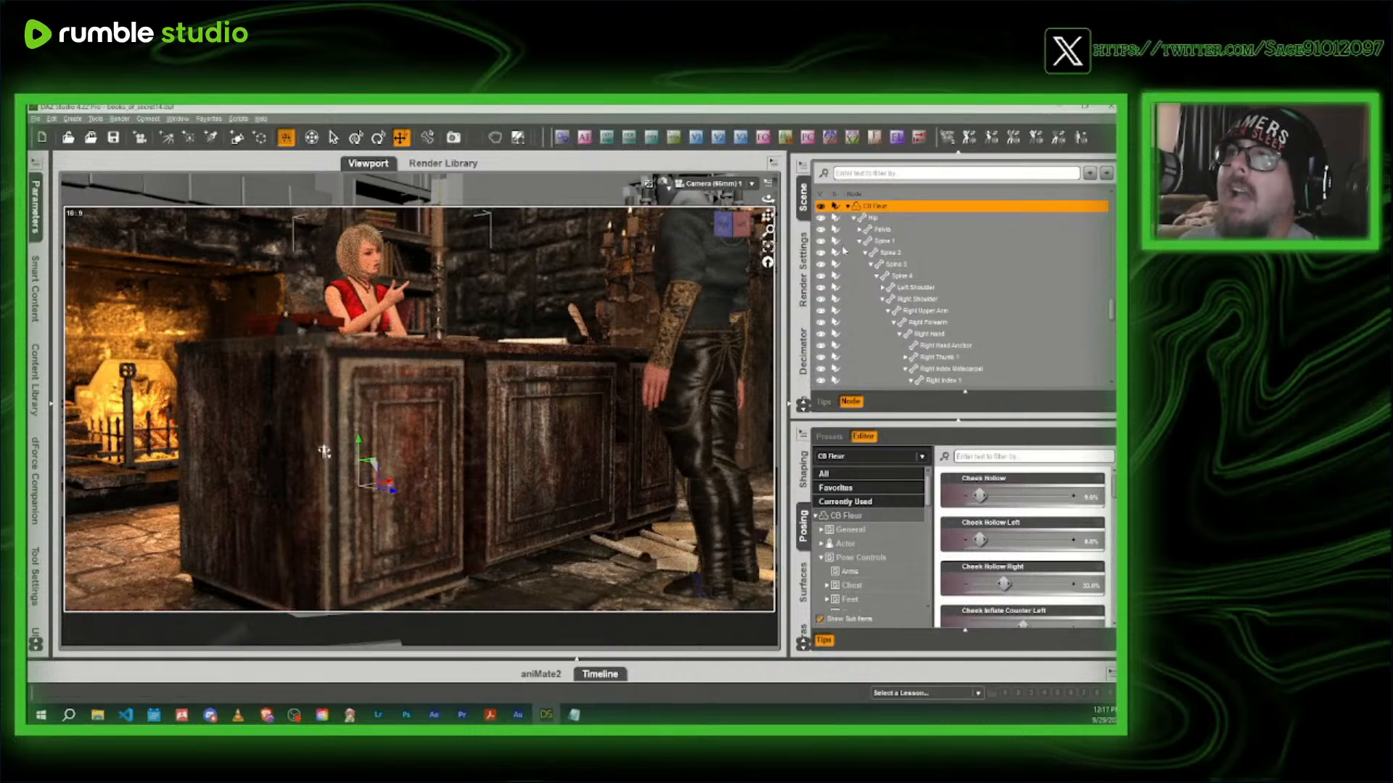
- Apply a Camera F/Stop setting to the shot's camera and return the viewport to Texture Shaded
{"action": "left_click", "coordinate": [872, 139]}
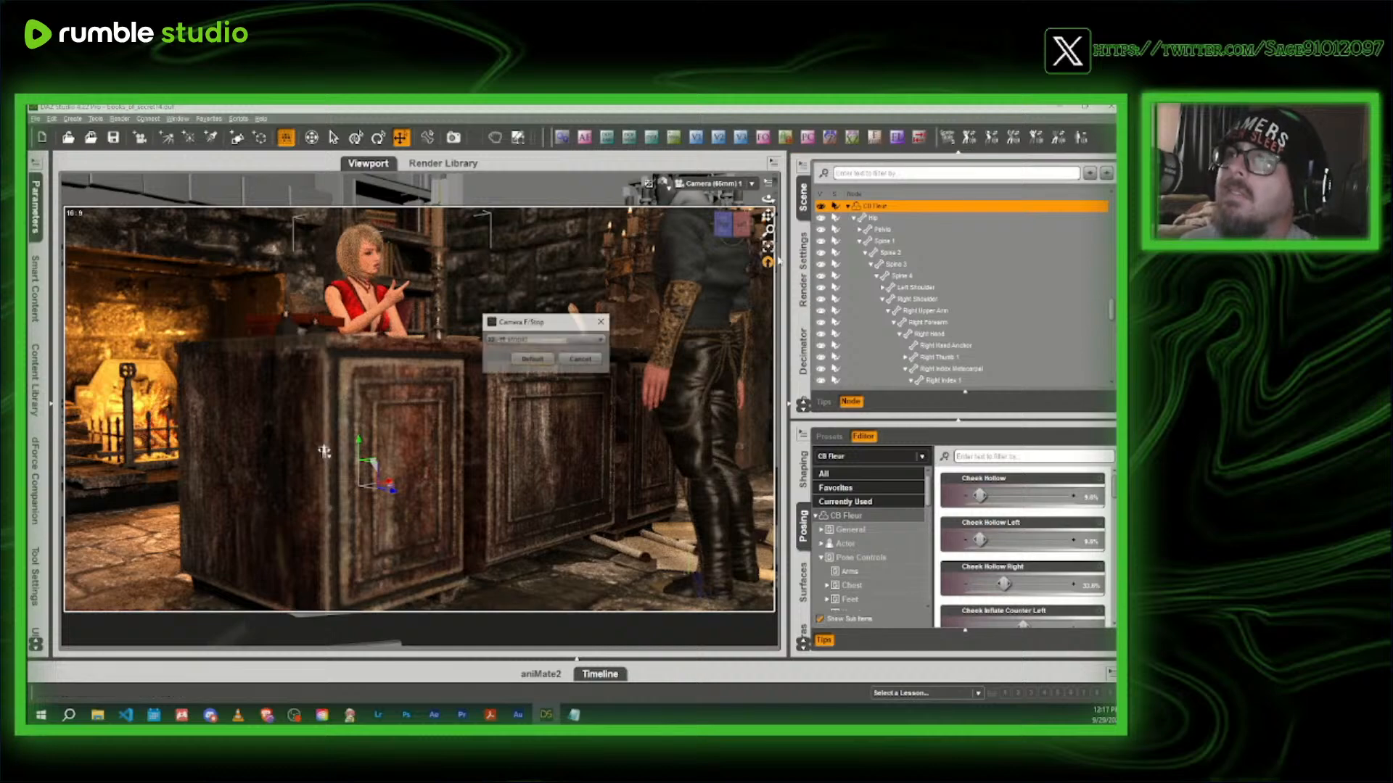
{"action": "left_click", "coordinate": [557, 345]}
{"action": "left_click", "coordinate": [557, 406]}
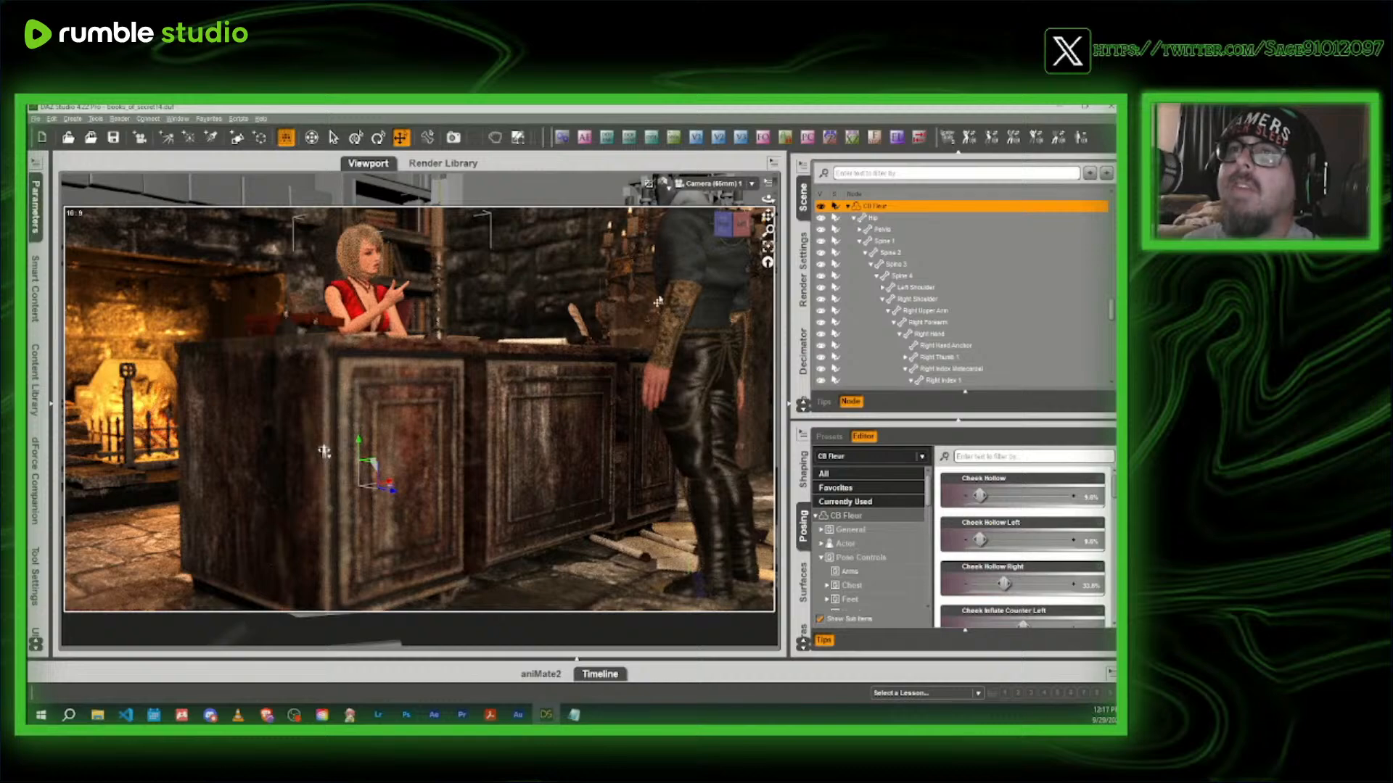
{"action": "left_click", "coordinate": [664, 185]}
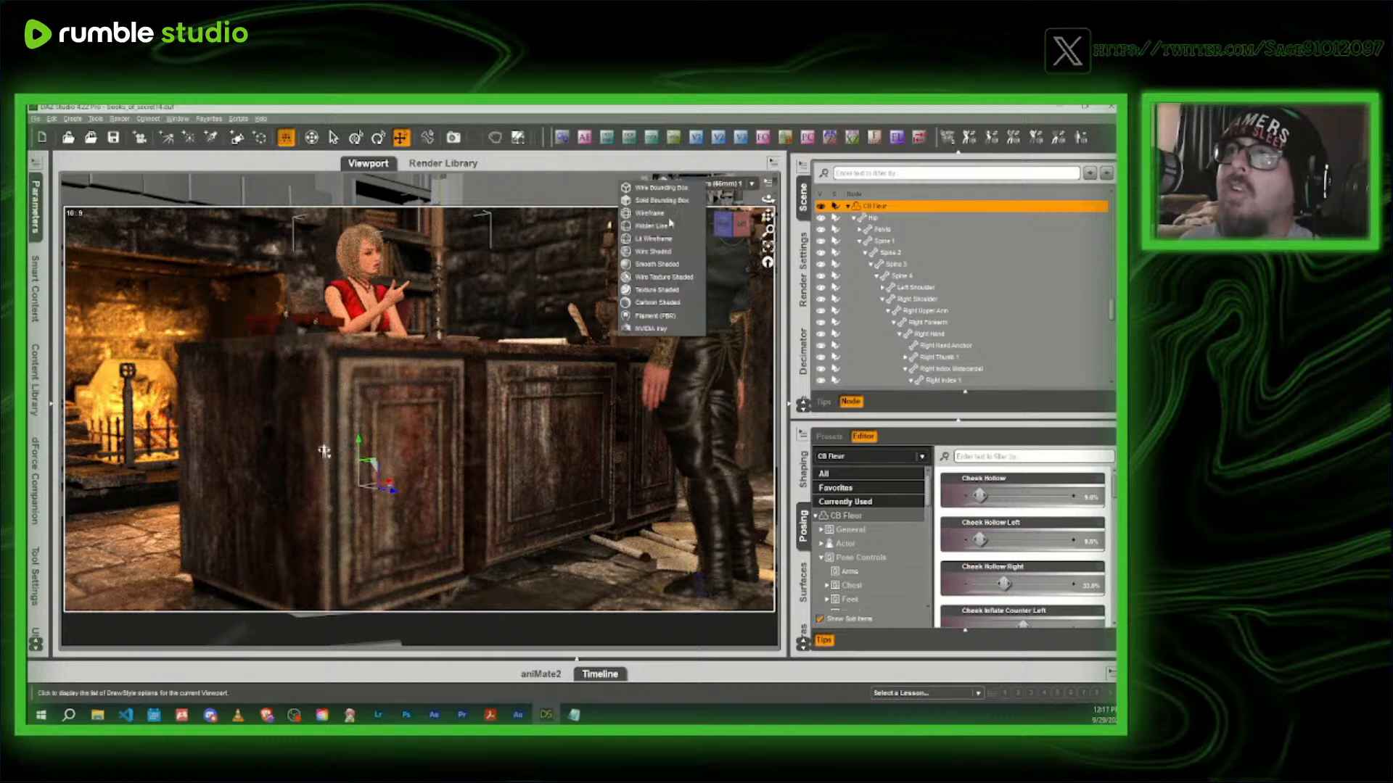
{"action": "left_click", "coordinate": [671, 290]}
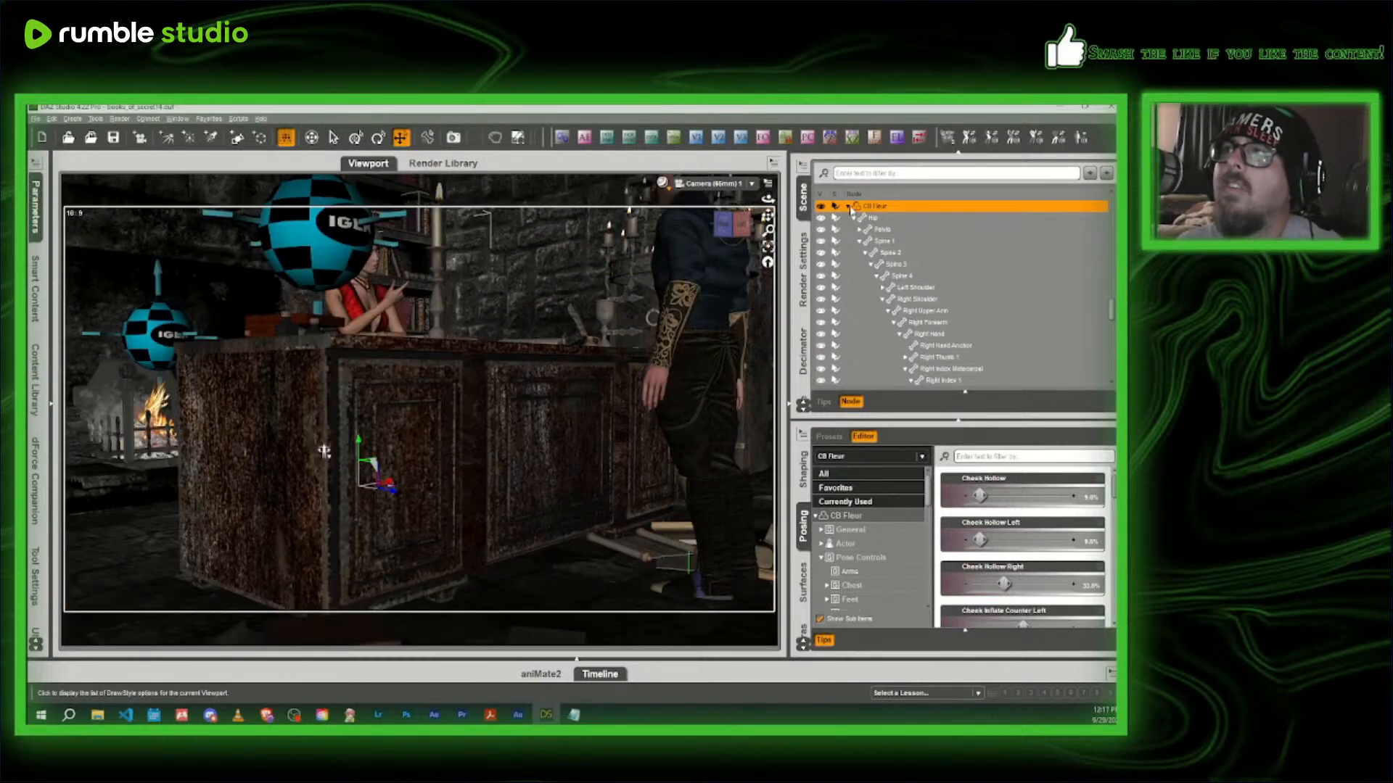
- Select the seated woman and the standing man and apply the Look at Each Other script to both figures with its default settings
{"action": "left_click", "coordinate": [847, 207]}
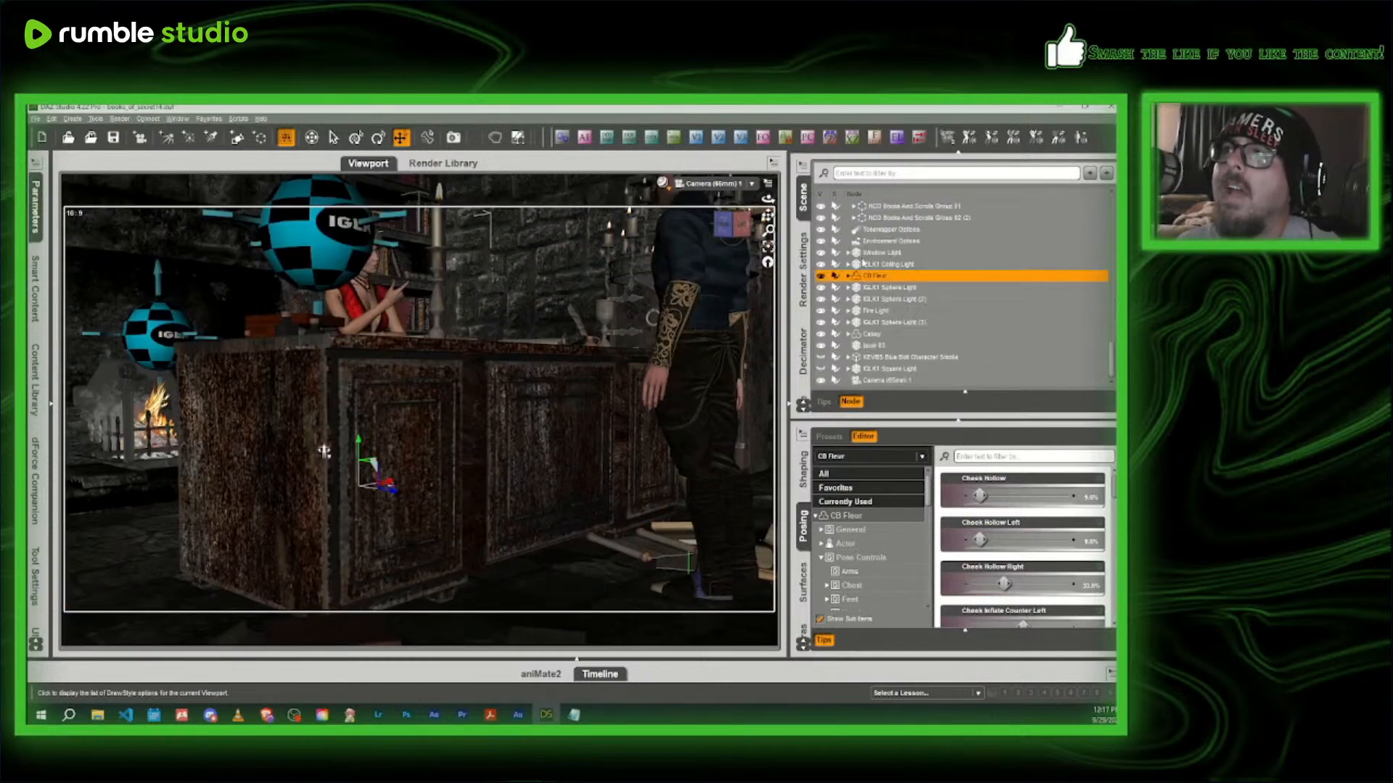
{"action": "left_click", "coordinate": [877, 335], "text": "ctrl"}
{"action": "left_click", "coordinate": [238, 118]}
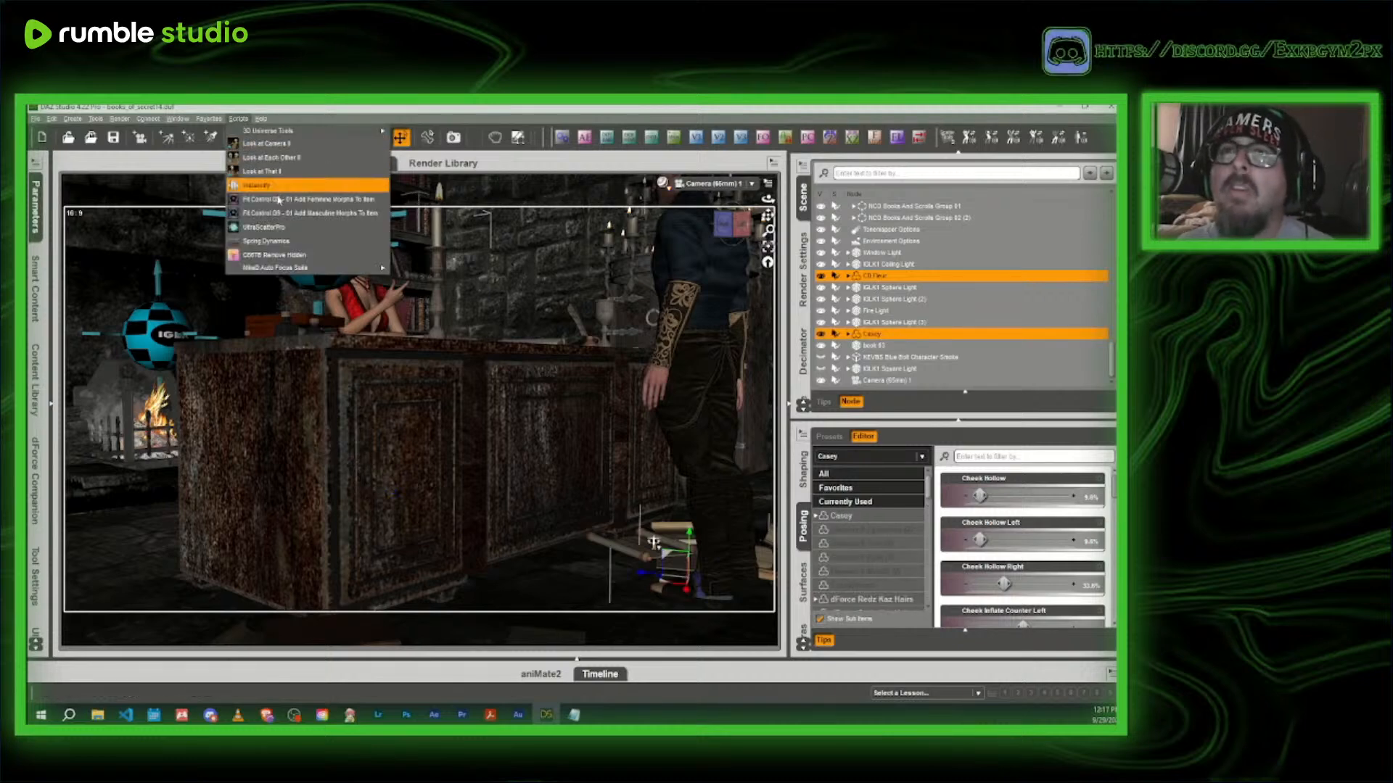
{"action": "left_click", "coordinate": [290, 159]}
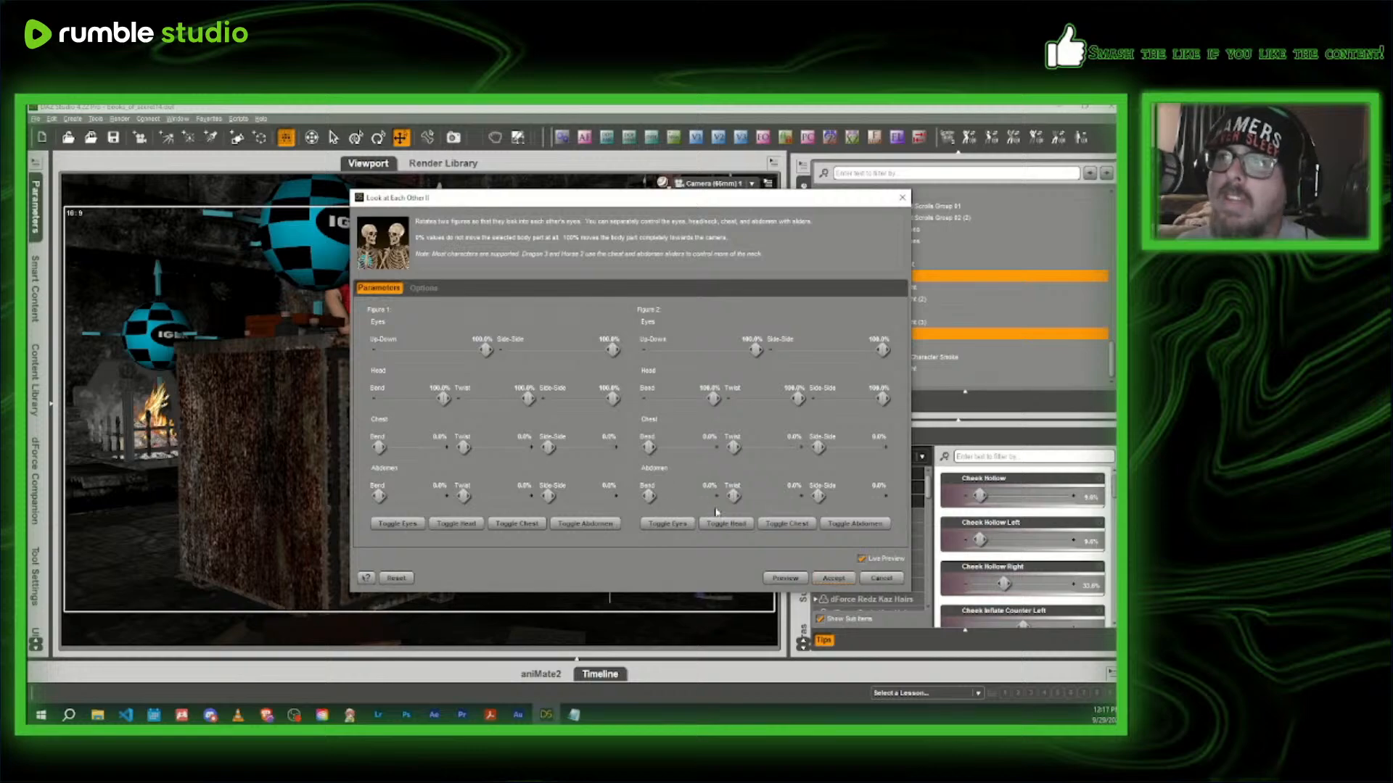
{"action": "left_click", "coordinate": [842, 579]}
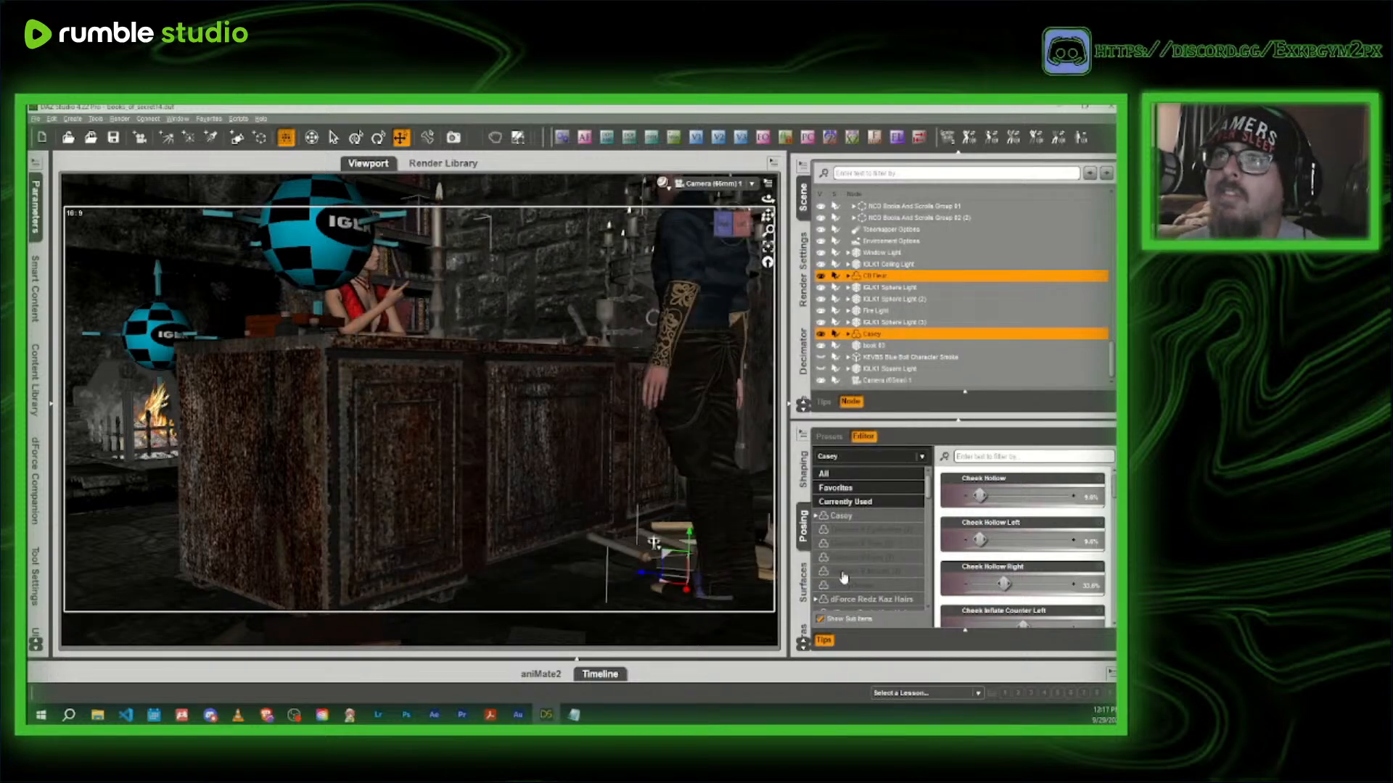
- Preview the two characters' adjusted gaze in NVIDIA Iray and return the viewport to Texture Shaded
{"action": "left_click", "coordinate": [662, 183]}
{"action": "left_click", "coordinate": [666, 334]}
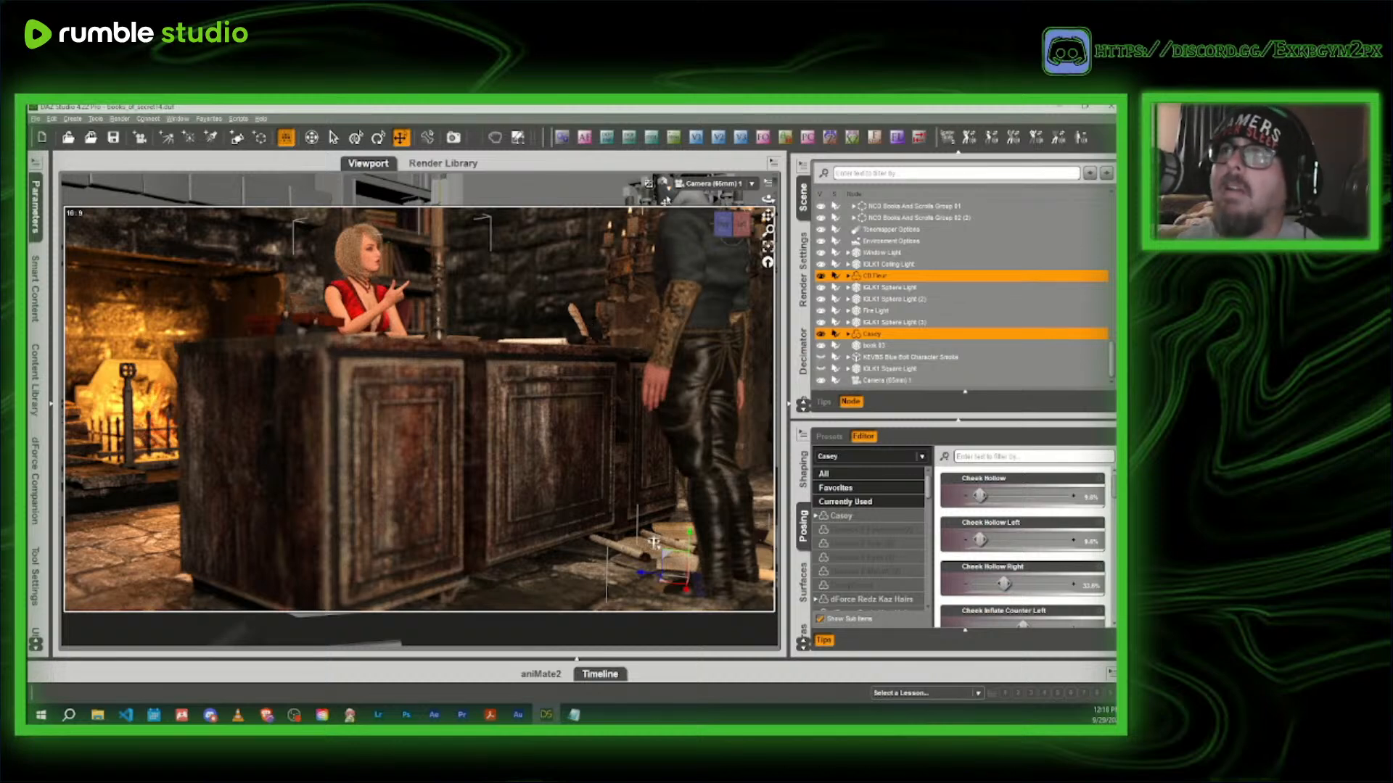
{"action": "left_click", "coordinate": [663, 183]}
{"action": "left_click", "coordinate": [657, 294]}
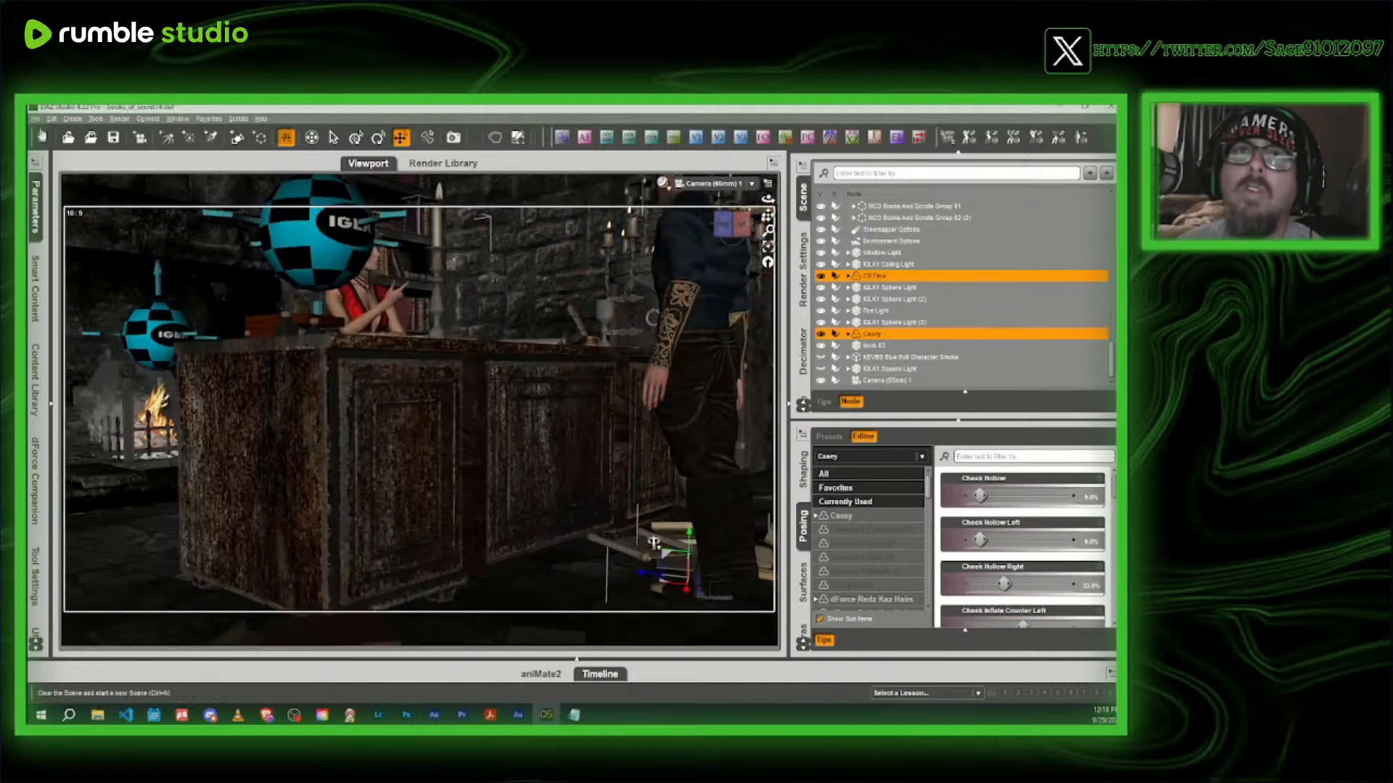
- Save the current scene as a new file named books_of_secret15
{"action": "left_click", "coordinate": [35, 118]}
{"action": "mouse_move", "coordinate": [58, 199]}
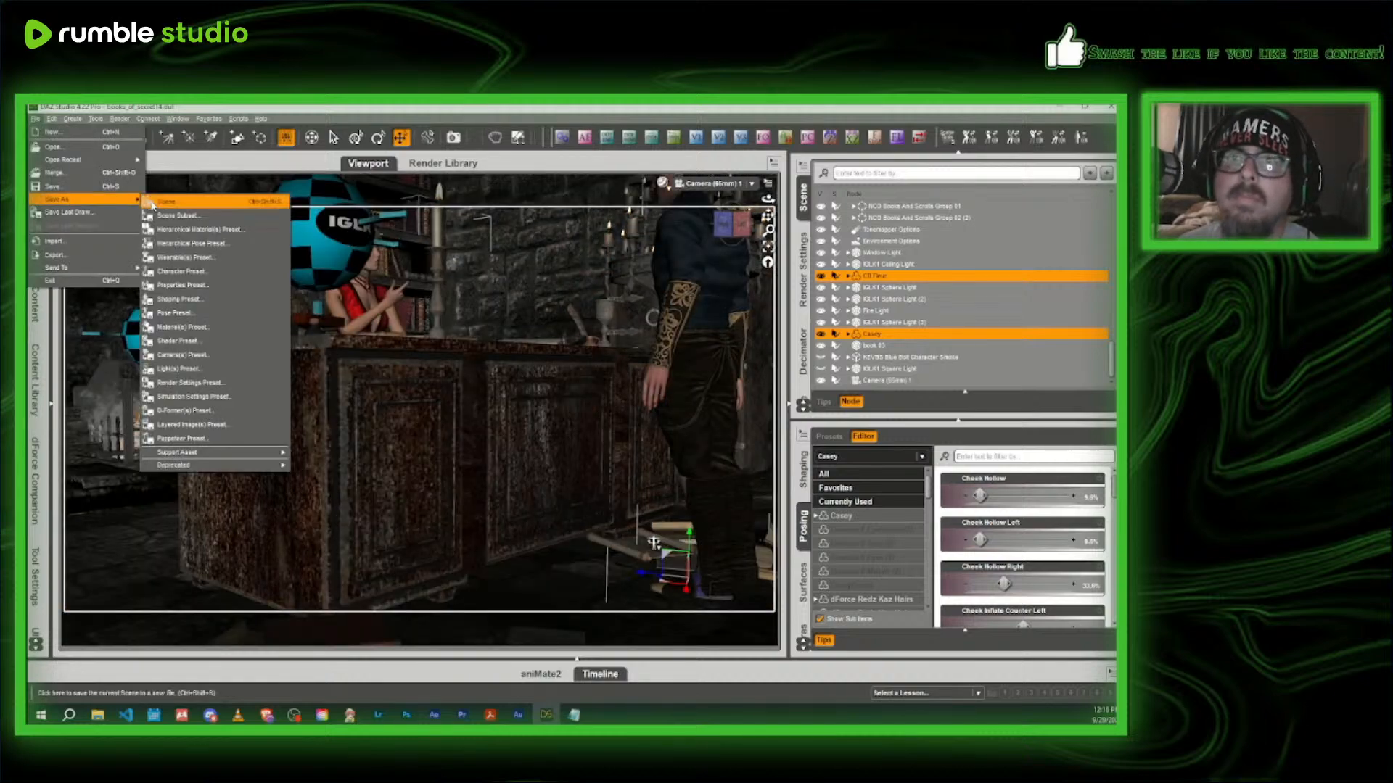
{"action": "left_click", "coordinate": [174, 204]}
{"action": "left_click", "coordinate": [275, 338]}
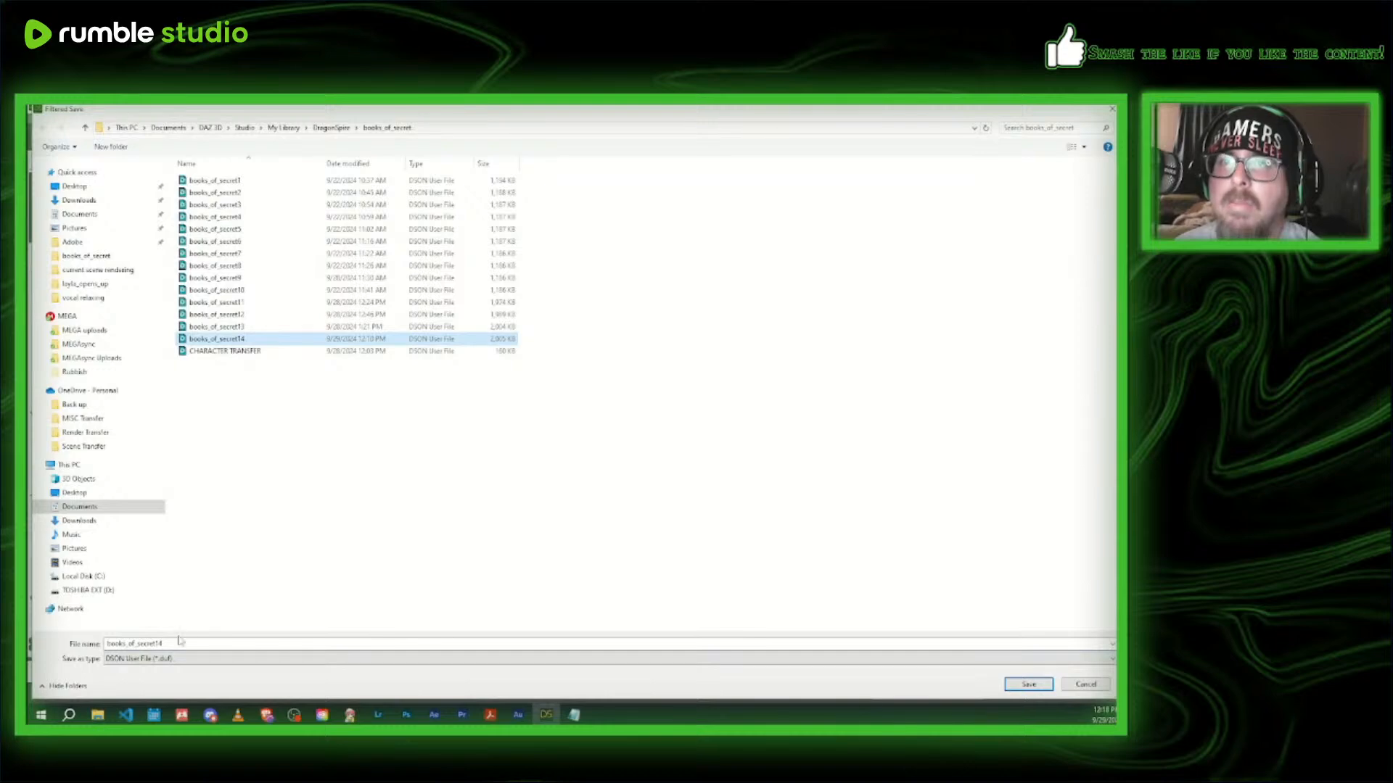
{"action": "key", "text": "BackSpace"}
{"action": "type", "text": "5"}
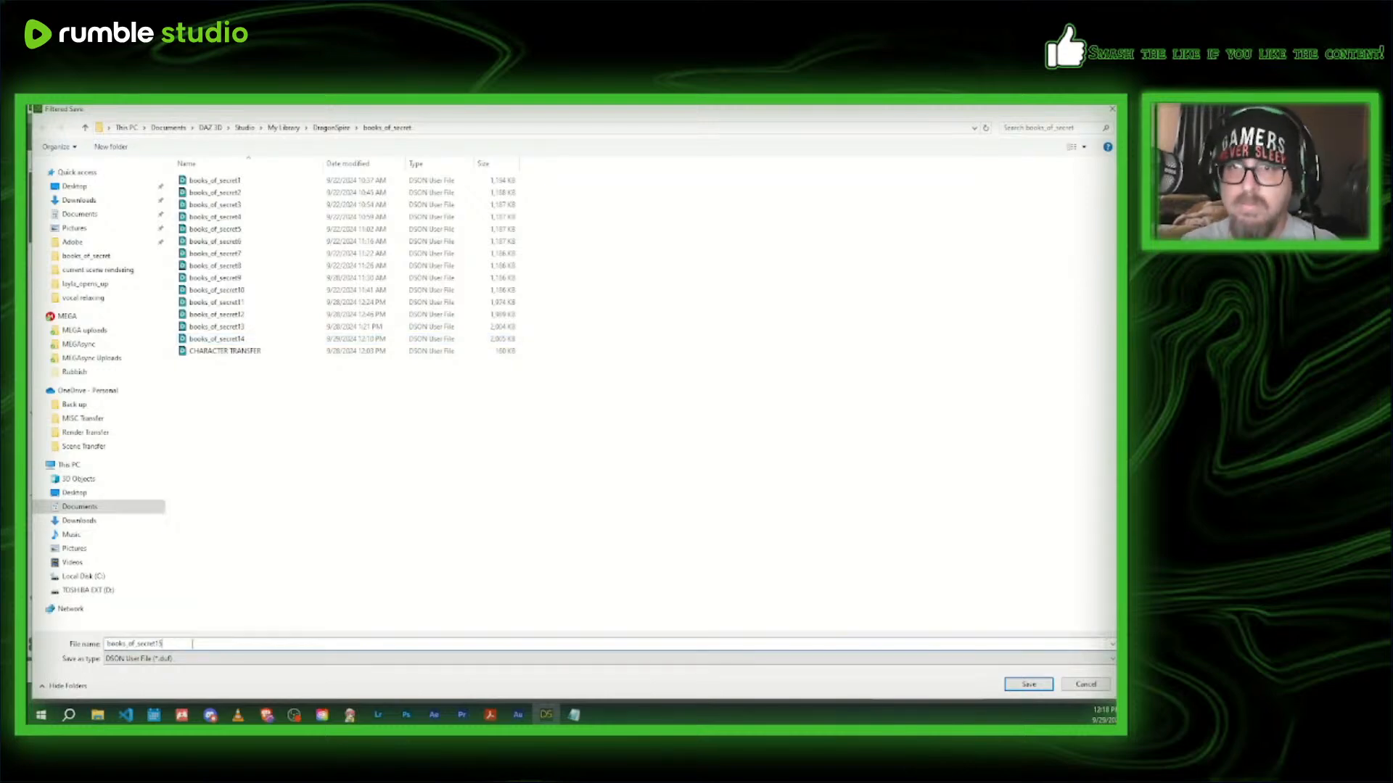
{"action": "left_click", "coordinate": [1012, 689]}
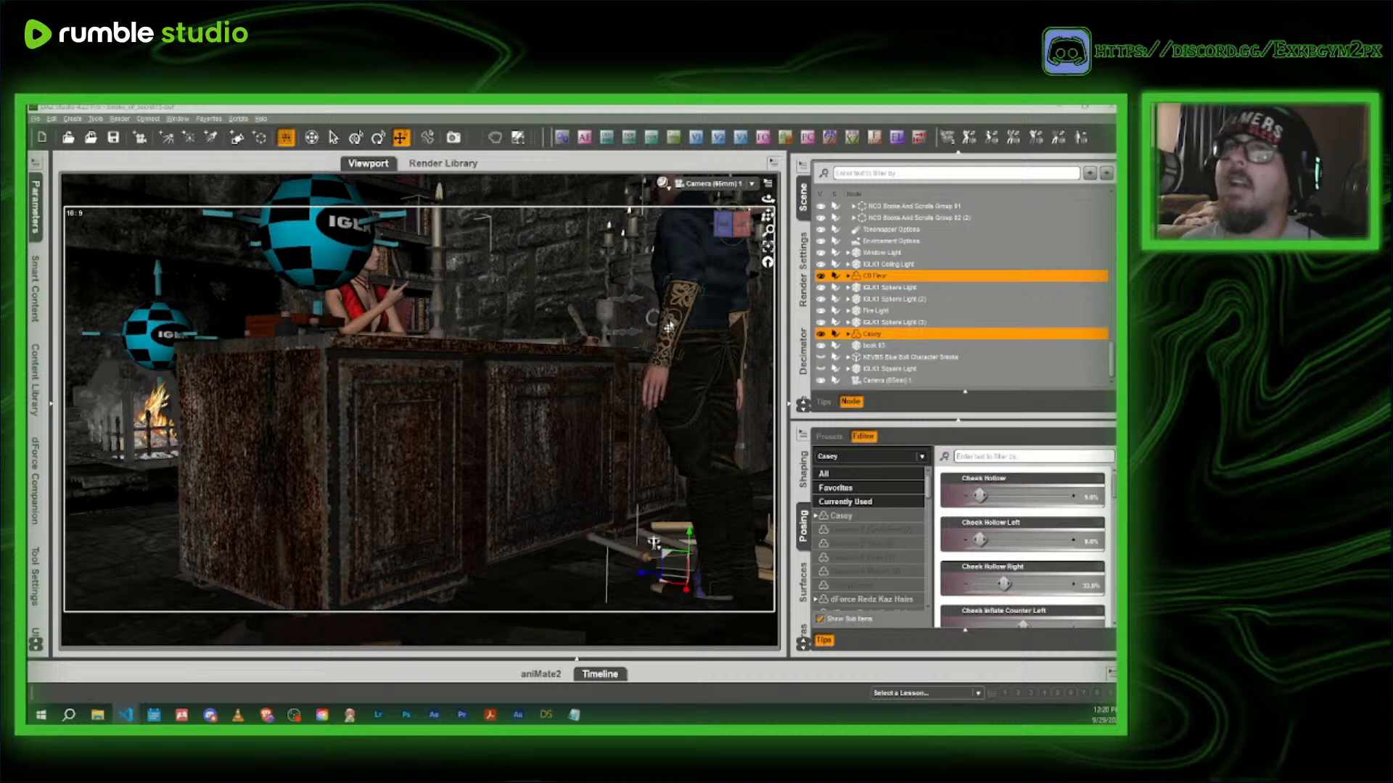
- Add the current scene to the render queue as a full scene render with target file name books_of_secret15
{"action": "scroll", "coordinate": [802, 276], "scroll_direction": "down", "scroll_amount": 3}
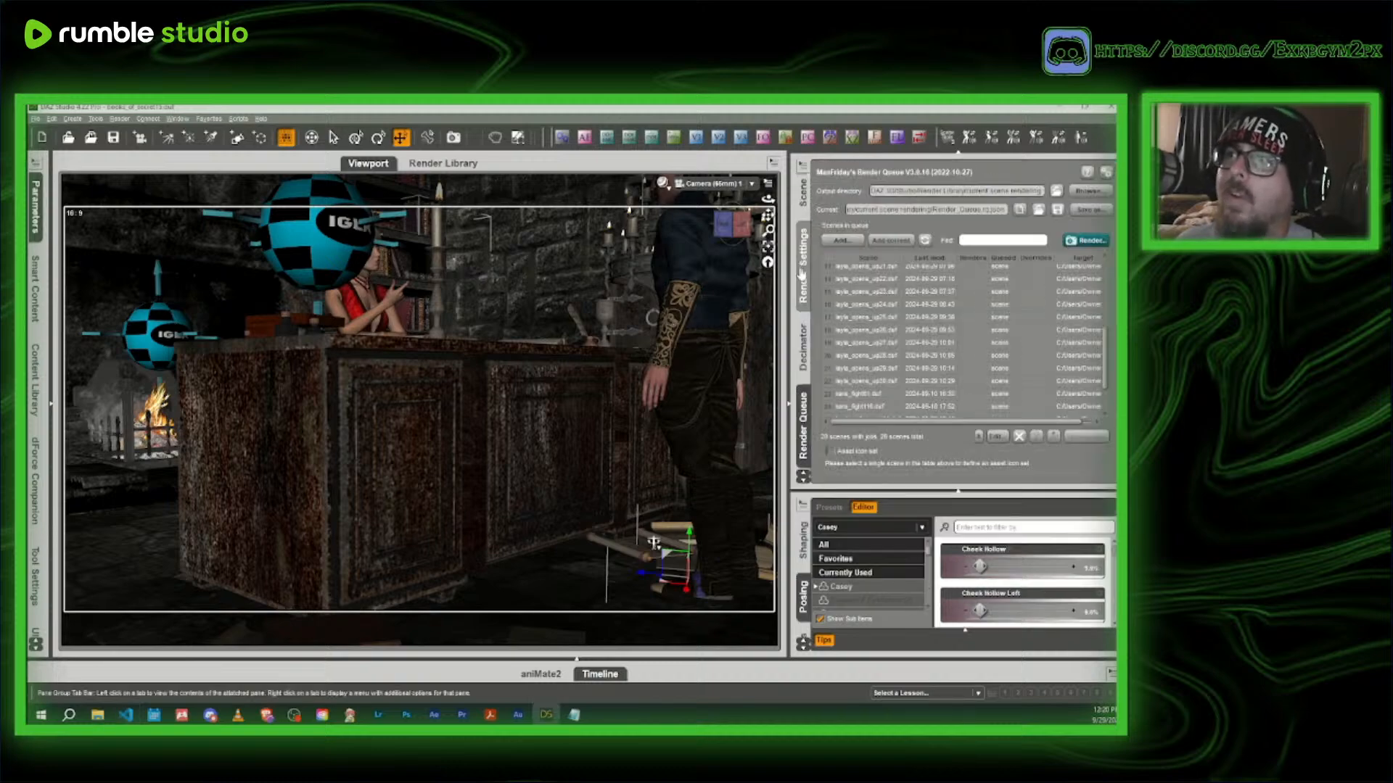
{"action": "left_click", "coordinate": [891, 240]}
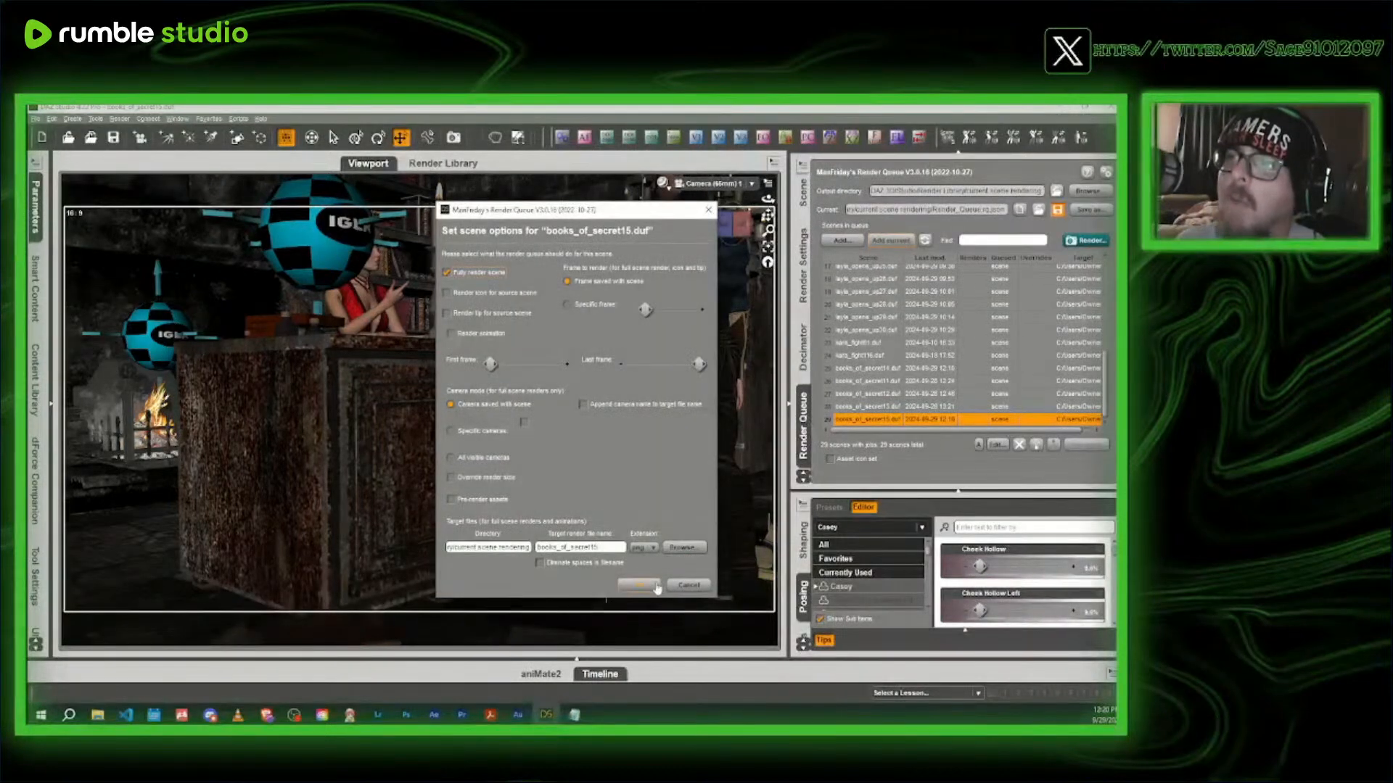
{"action": "left_click", "coordinate": [655, 586]}
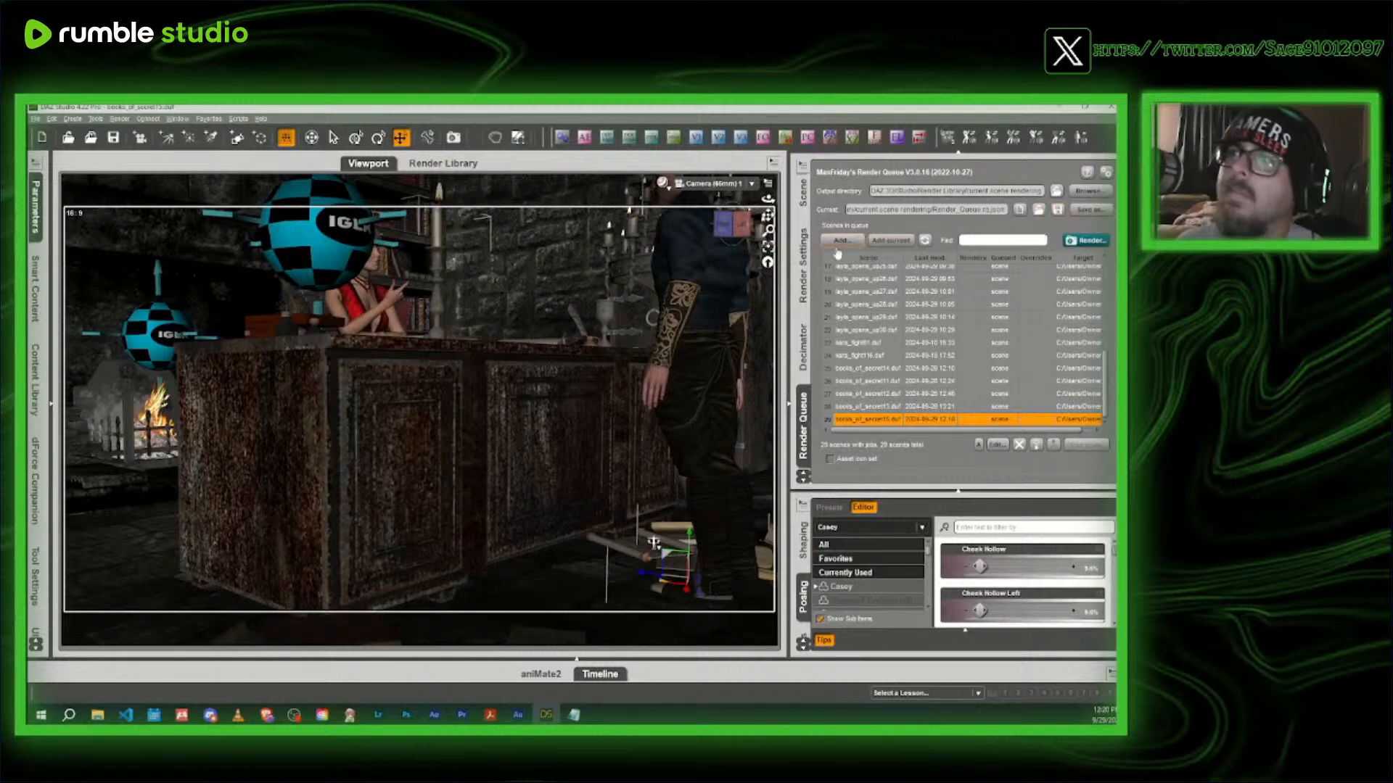
{"action": "scroll", "coordinate": [798, 247], "scroll_direction": "up", "scroll_amount": 3}
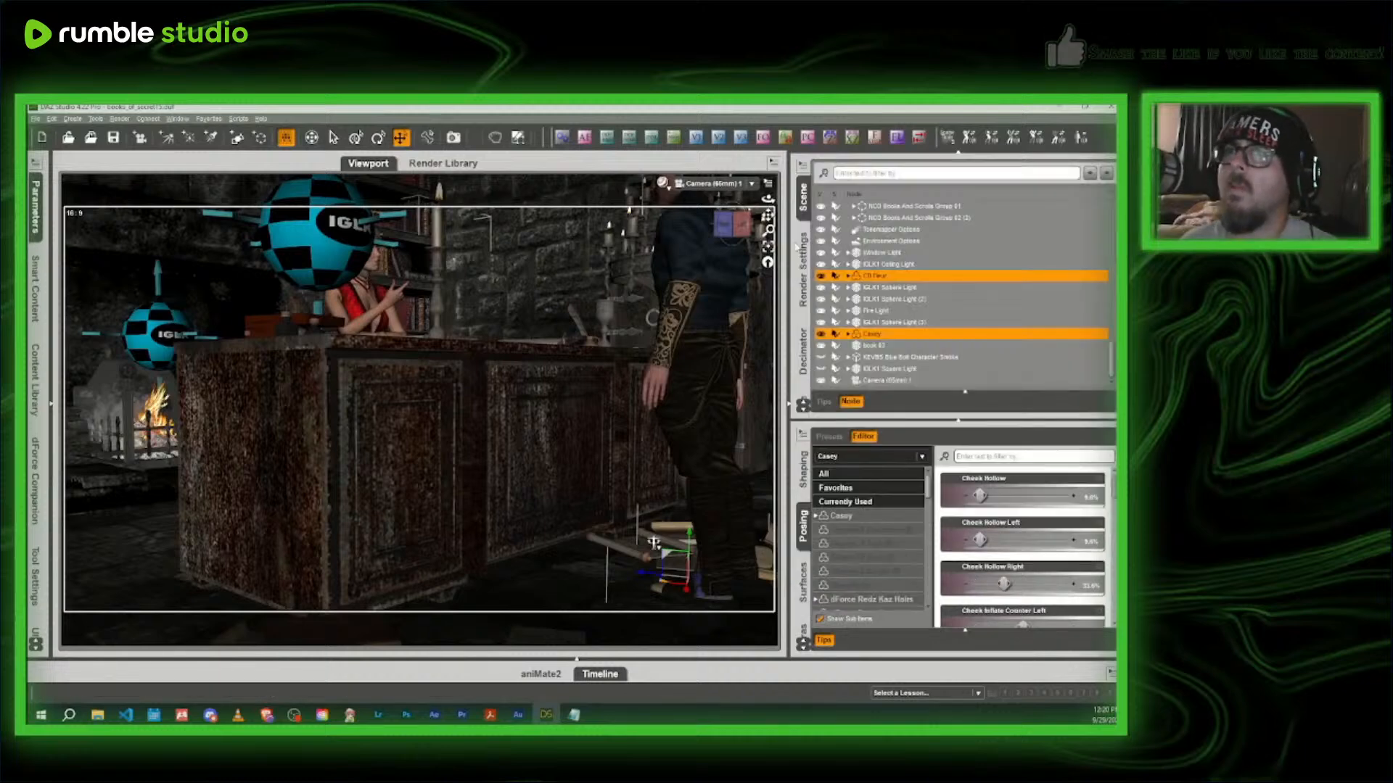
- Frame an angled close-up of the Book of Secret on the desk in Perspective View and create a new 65mm camera from it
{"action": "left_click", "coordinate": [685, 184]}
{"action": "left_click", "coordinate": [687, 194]}
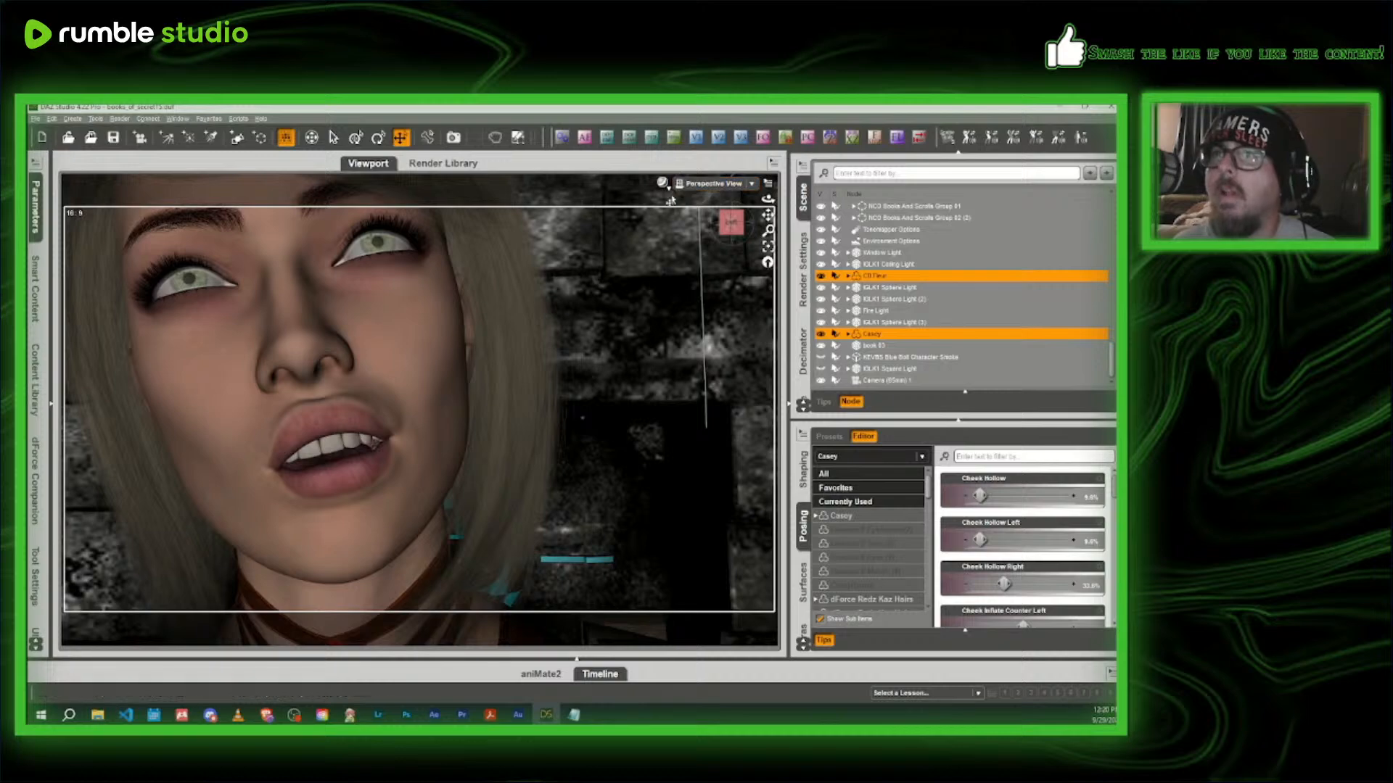
{"action": "left_click_drag", "start_coordinate": [731, 228], "coordinate": [766, 219]}
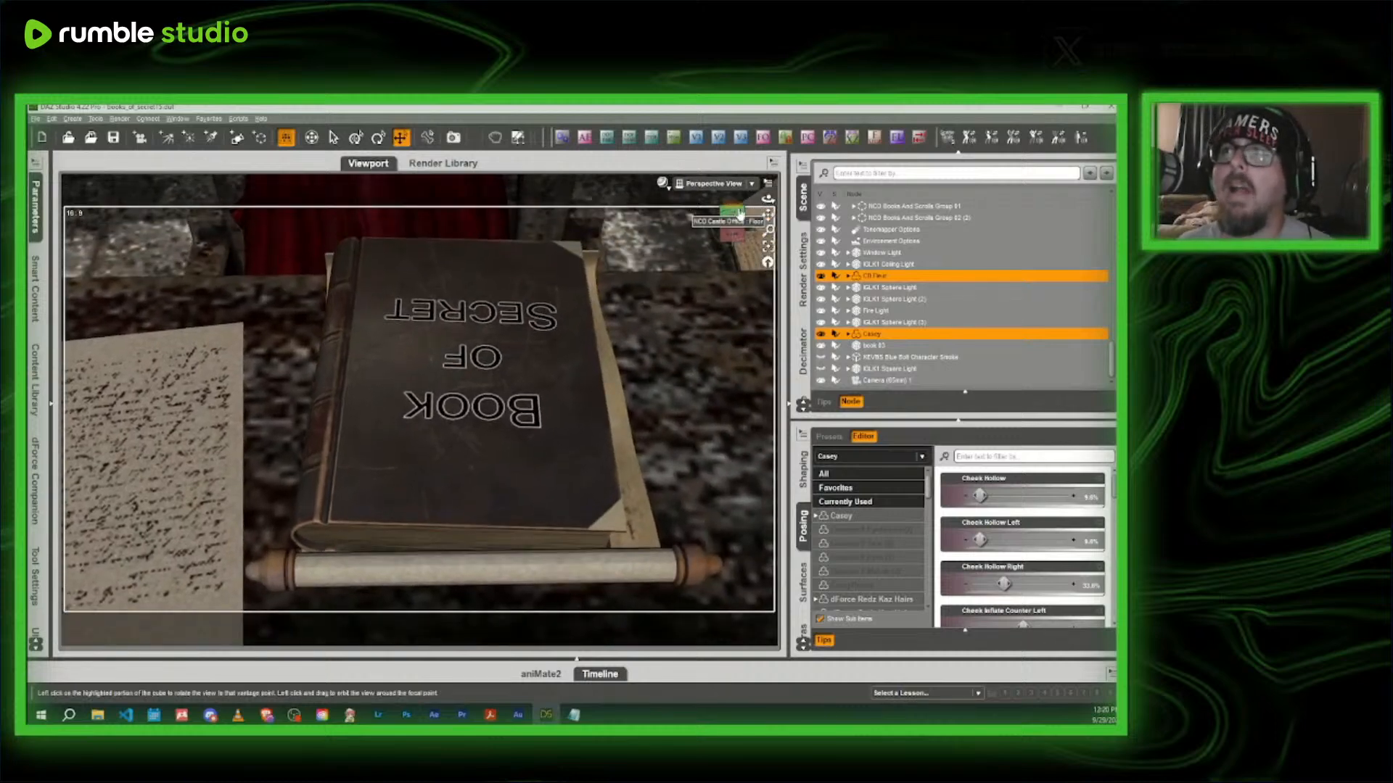
{"action": "left_click_drag", "start_coordinate": [731, 236], "coordinate": [767, 216]}
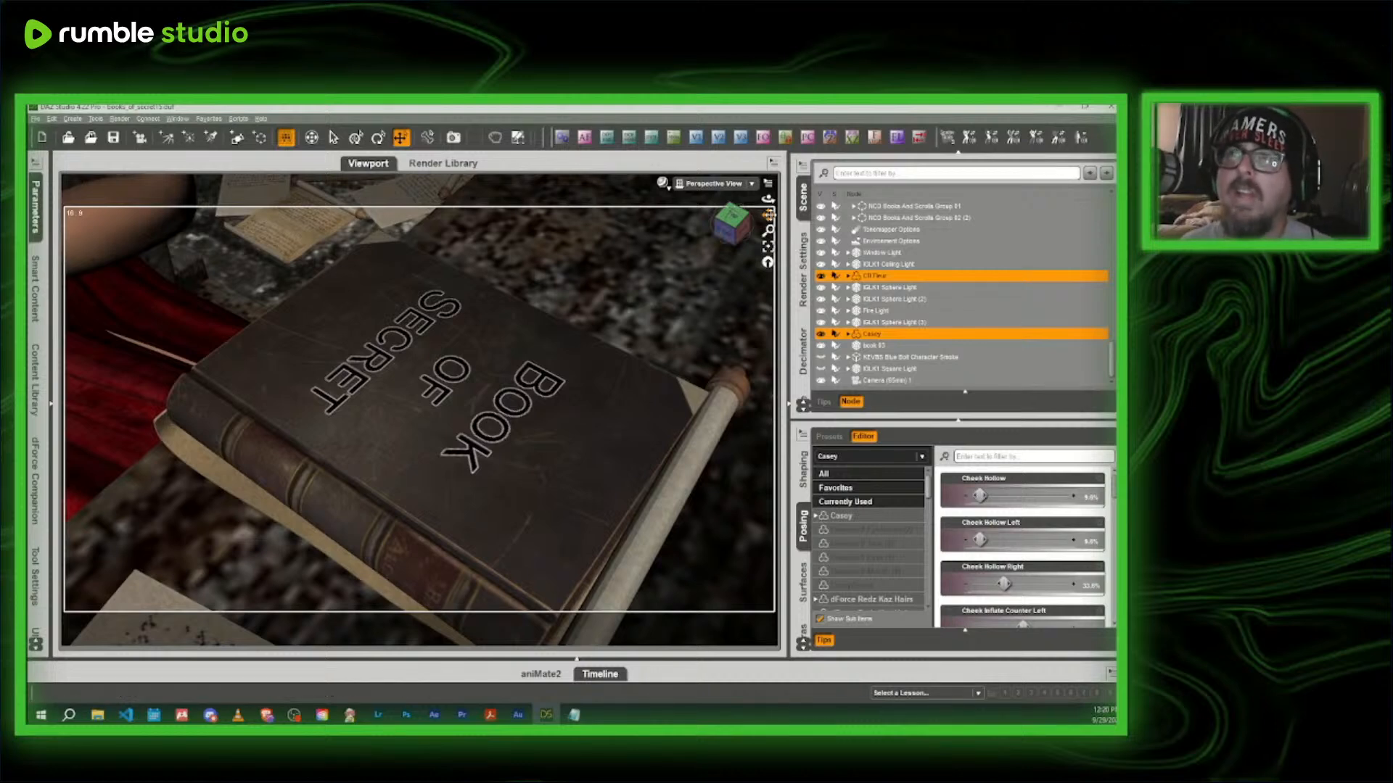
{"action": "left_click", "coordinate": [675, 141]}
{"action": "key", "text": "Return"}
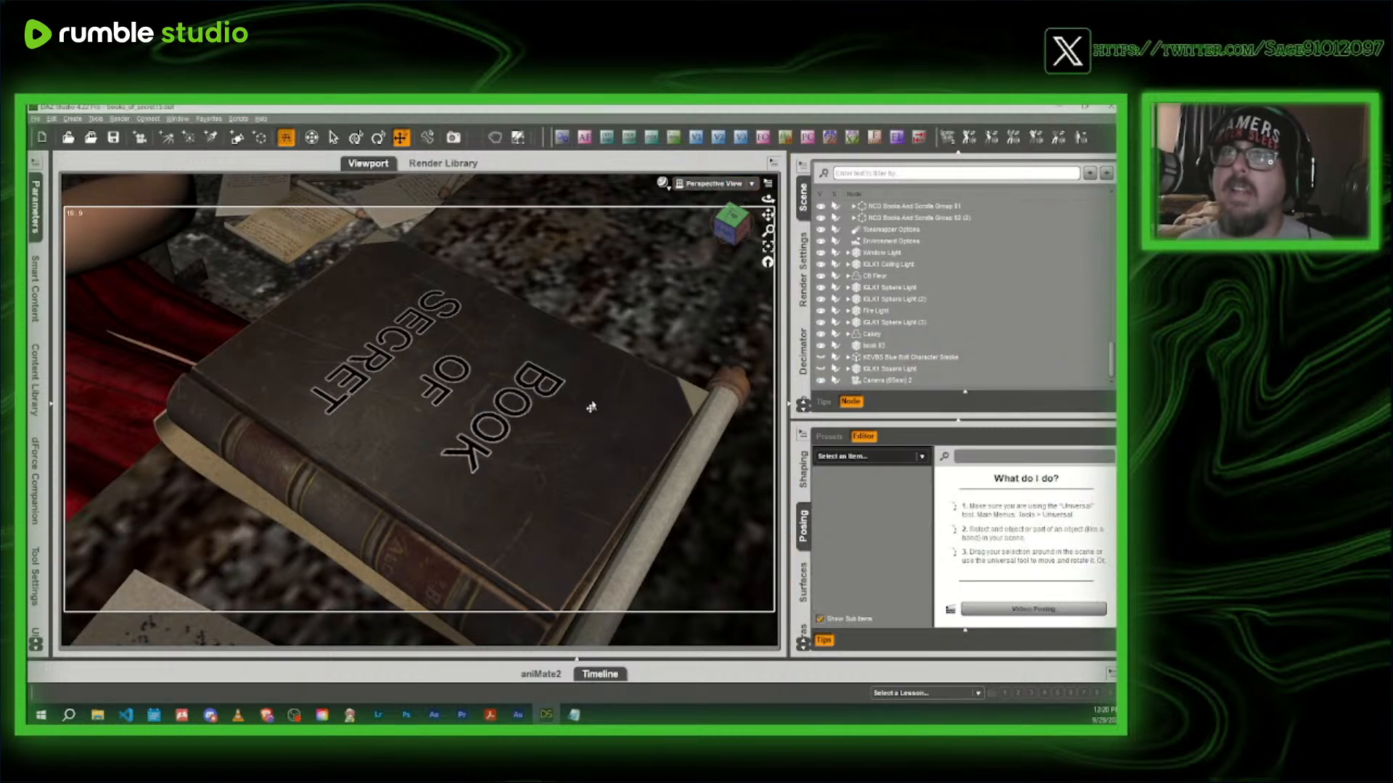
- View the scene through Camera (65mm) 2 and switch its auto focus on with the Book of Secret as the focus target
{"action": "left_click", "coordinate": [530, 418]}
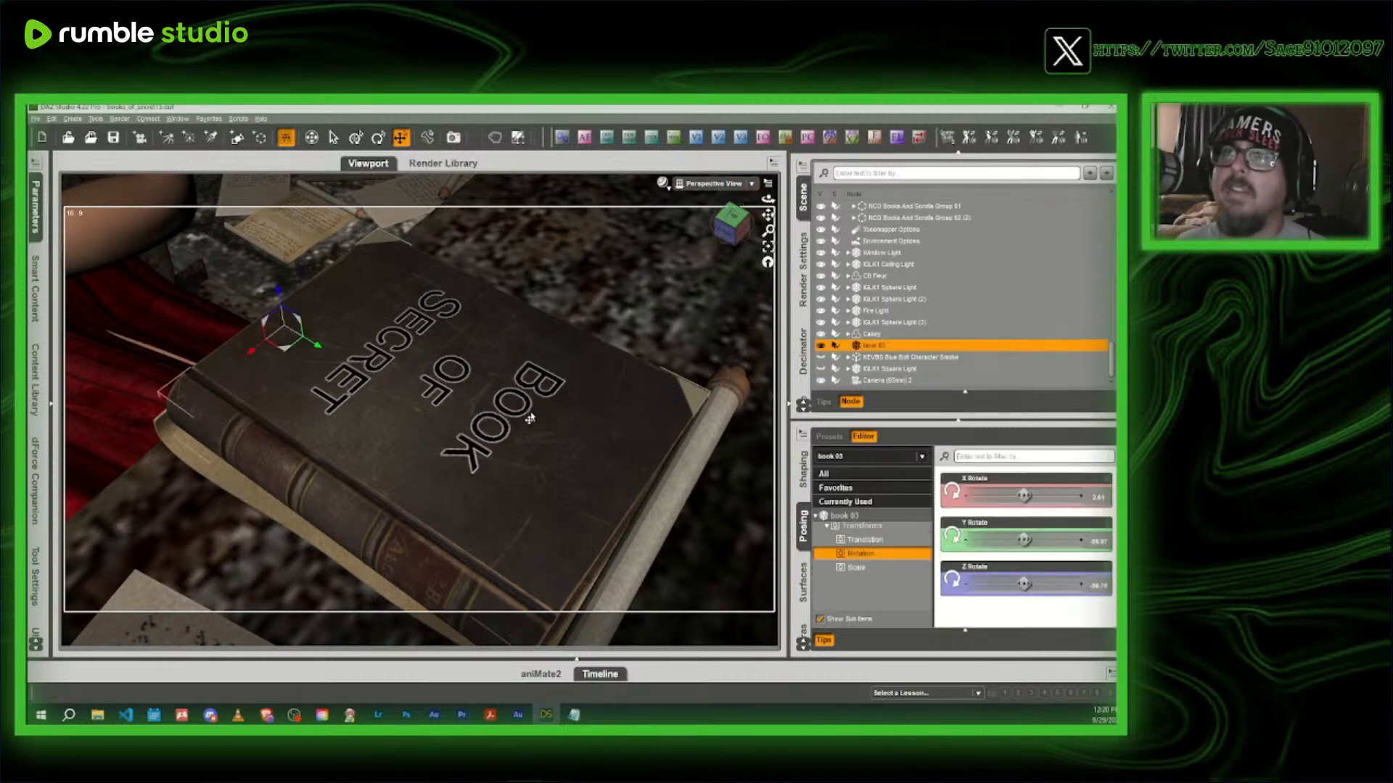
{"action": "left_click", "coordinate": [714, 183]}
{"action": "left_click", "coordinate": [710, 280]}
{"action": "left_click", "coordinate": [584, 137]}
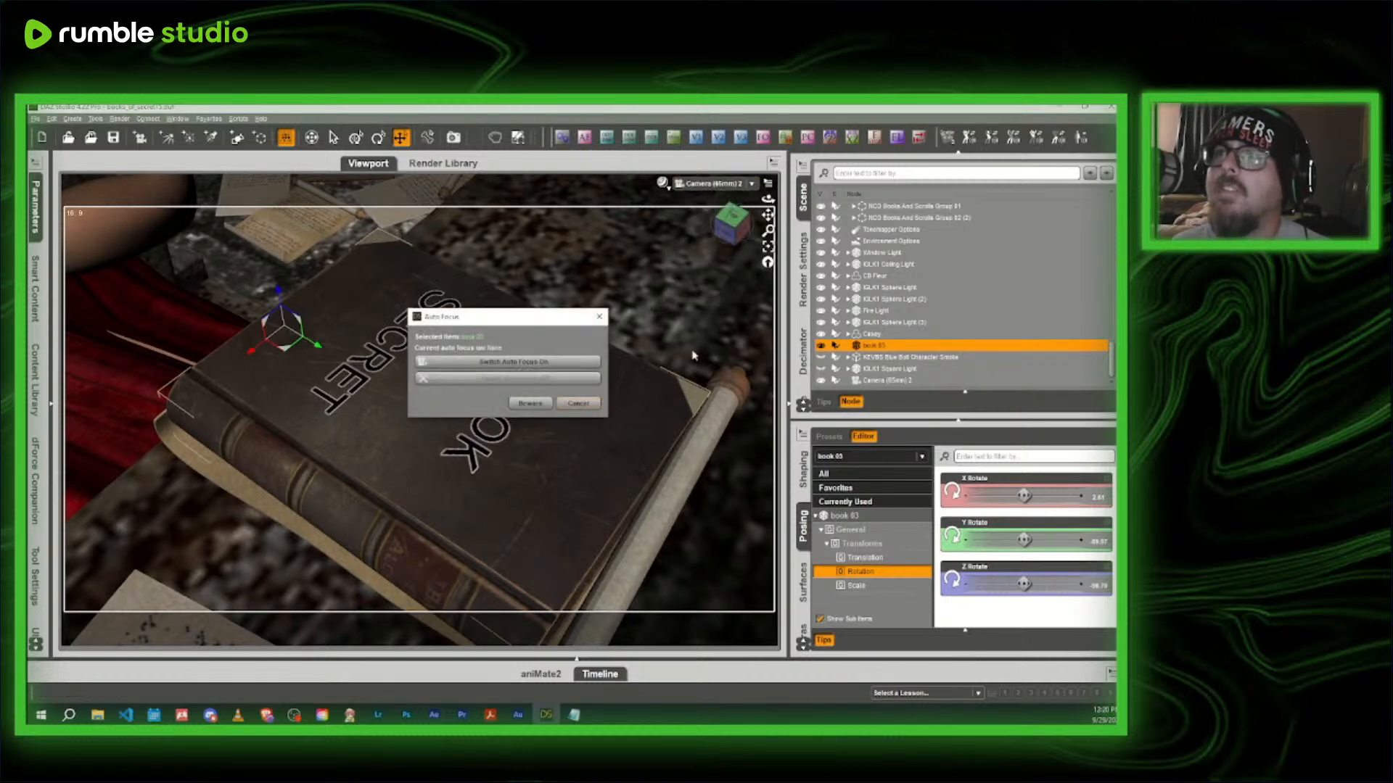
{"action": "left_click", "coordinate": [551, 366]}
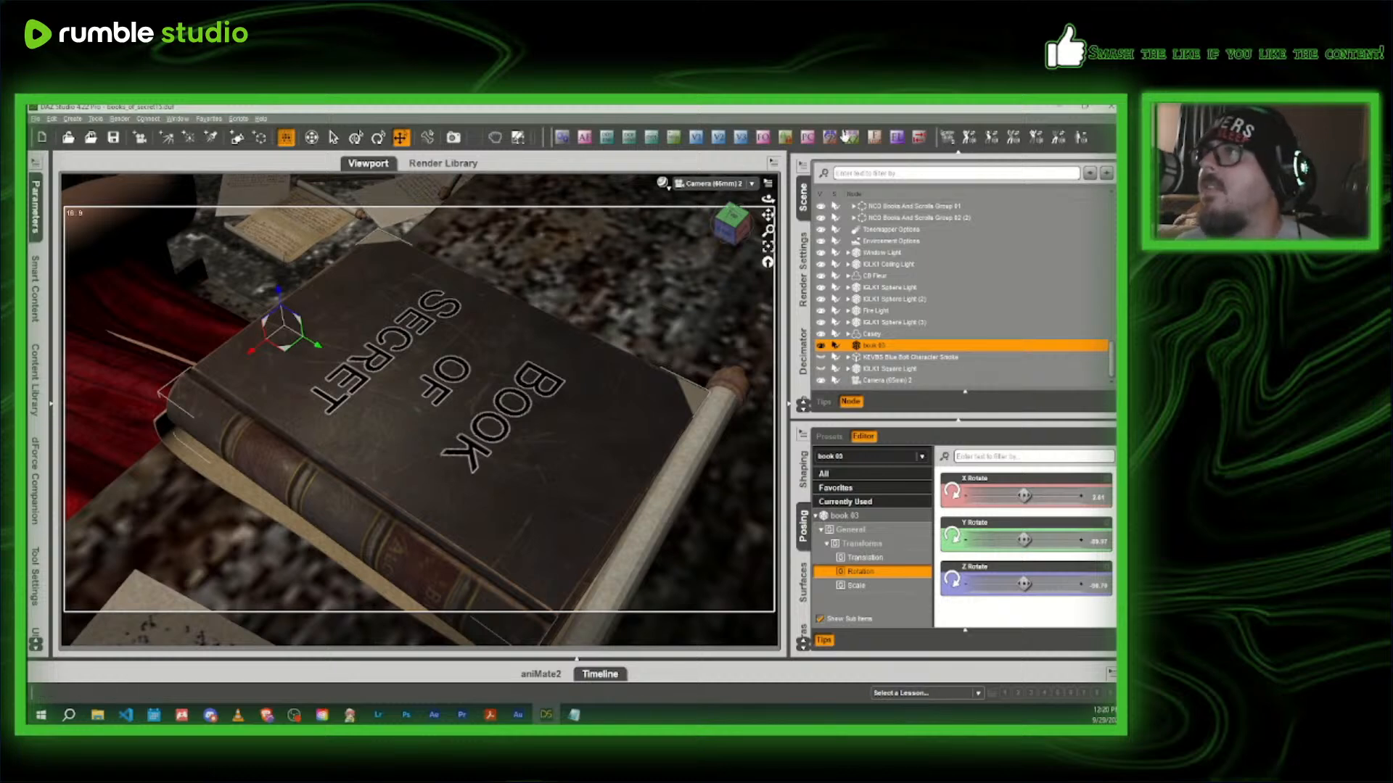
- Set the F/Stop of Camera (65mm) 2 to 45 (11 stops)
{"action": "left_click", "coordinate": [874, 138]}
{"action": "left_click", "coordinate": [544, 361]}
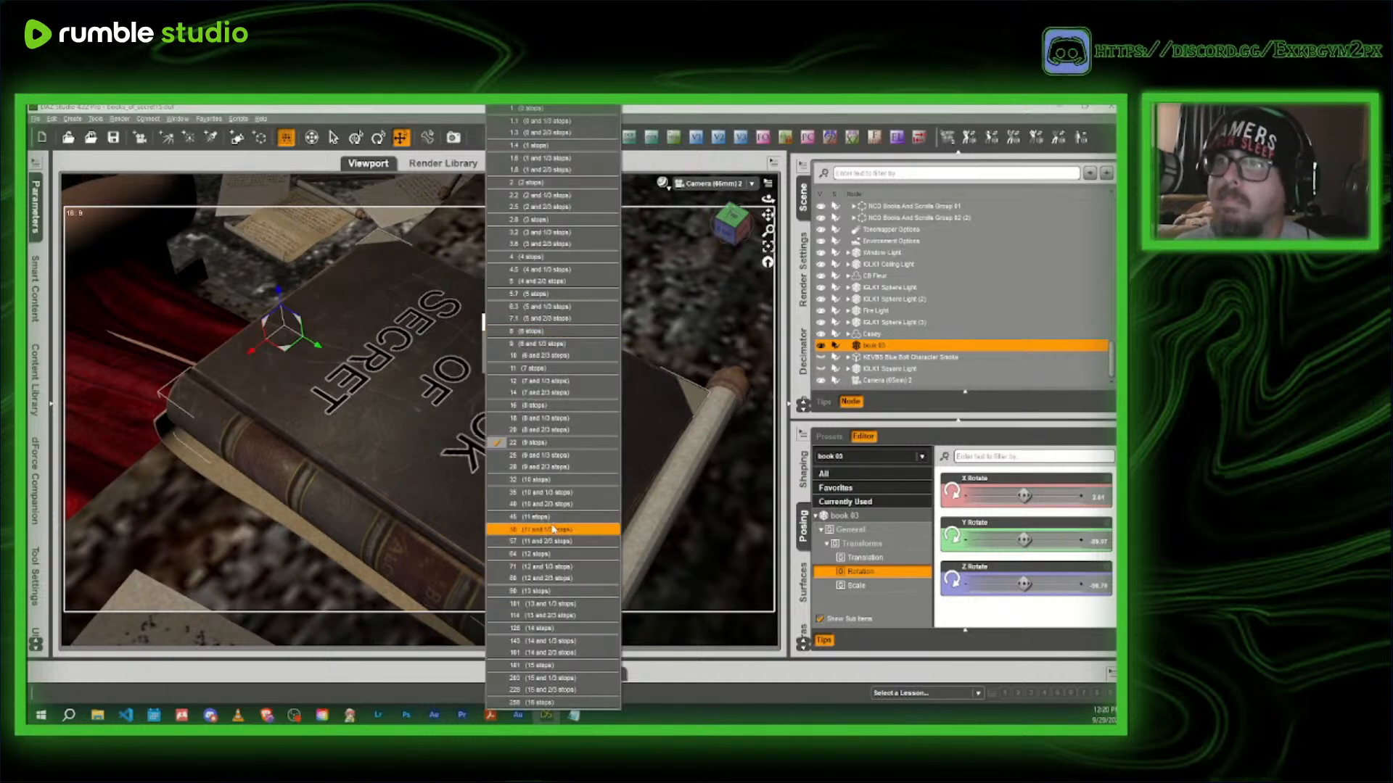
{"action": "left_click", "coordinate": [551, 516]}
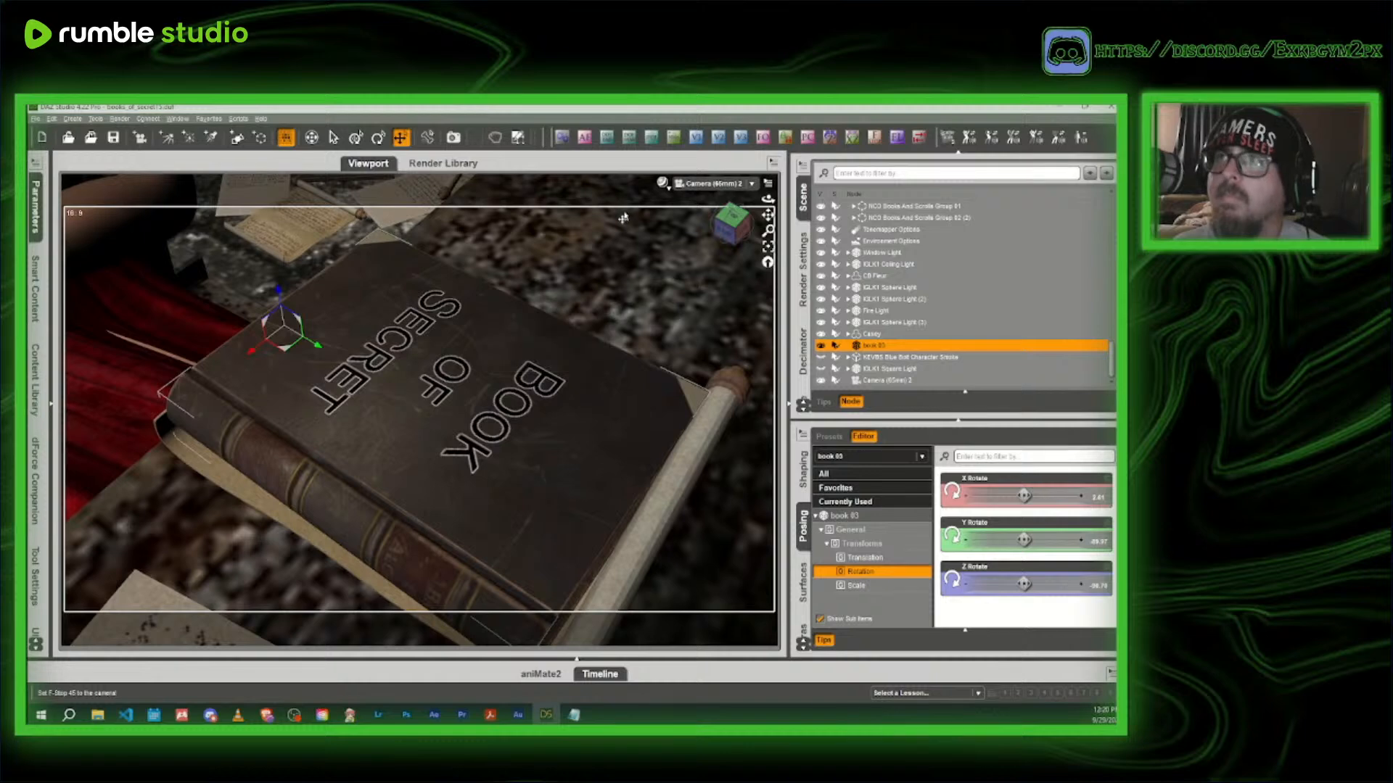
- Preview the book close-up and its depth of field in NVIDIA Iray, and return the viewport to Texture Shaded
{"action": "left_click", "coordinate": [662, 184]}
{"action": "left_click", "coordinate": [681, 333]}
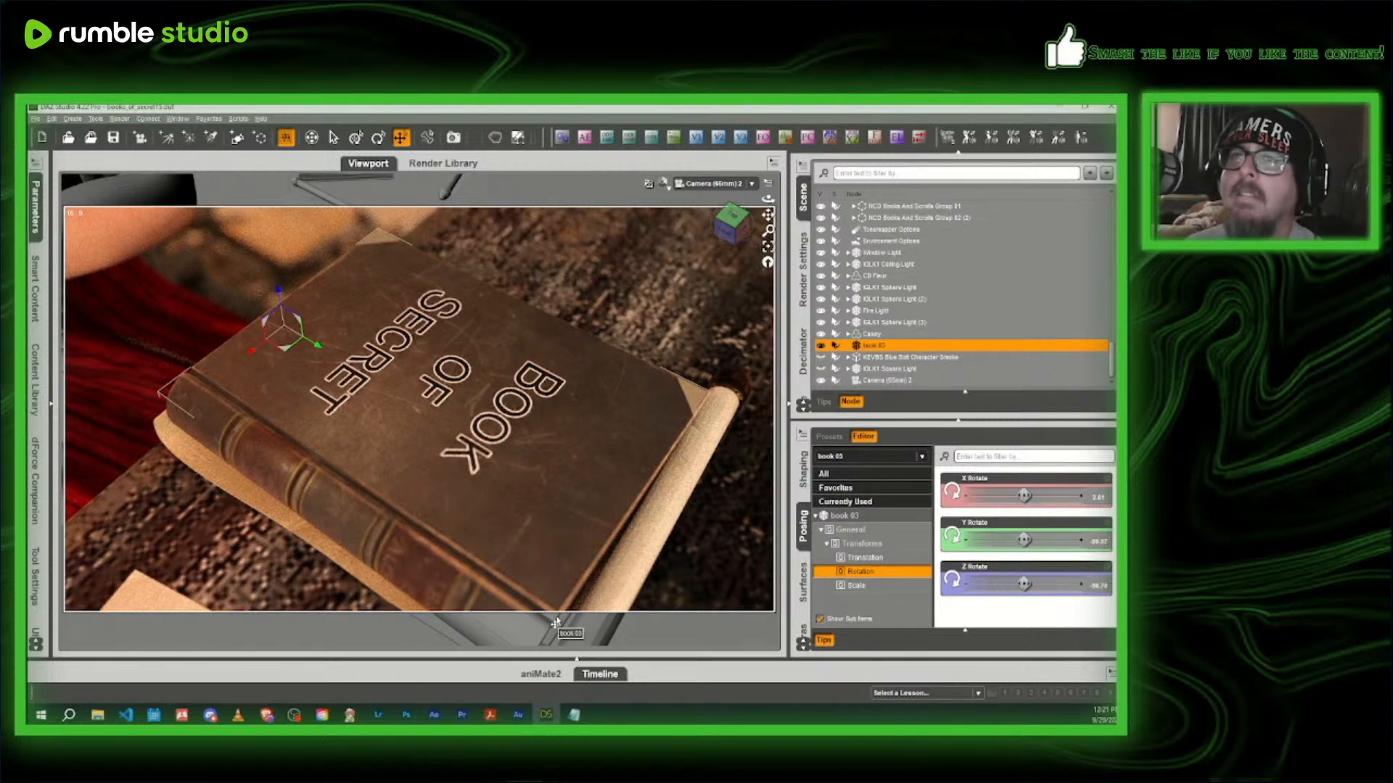
{"action": "left_click", "coordinate": [664, 184]}
{"action": "left_click", "coordinate": [666, 292]}
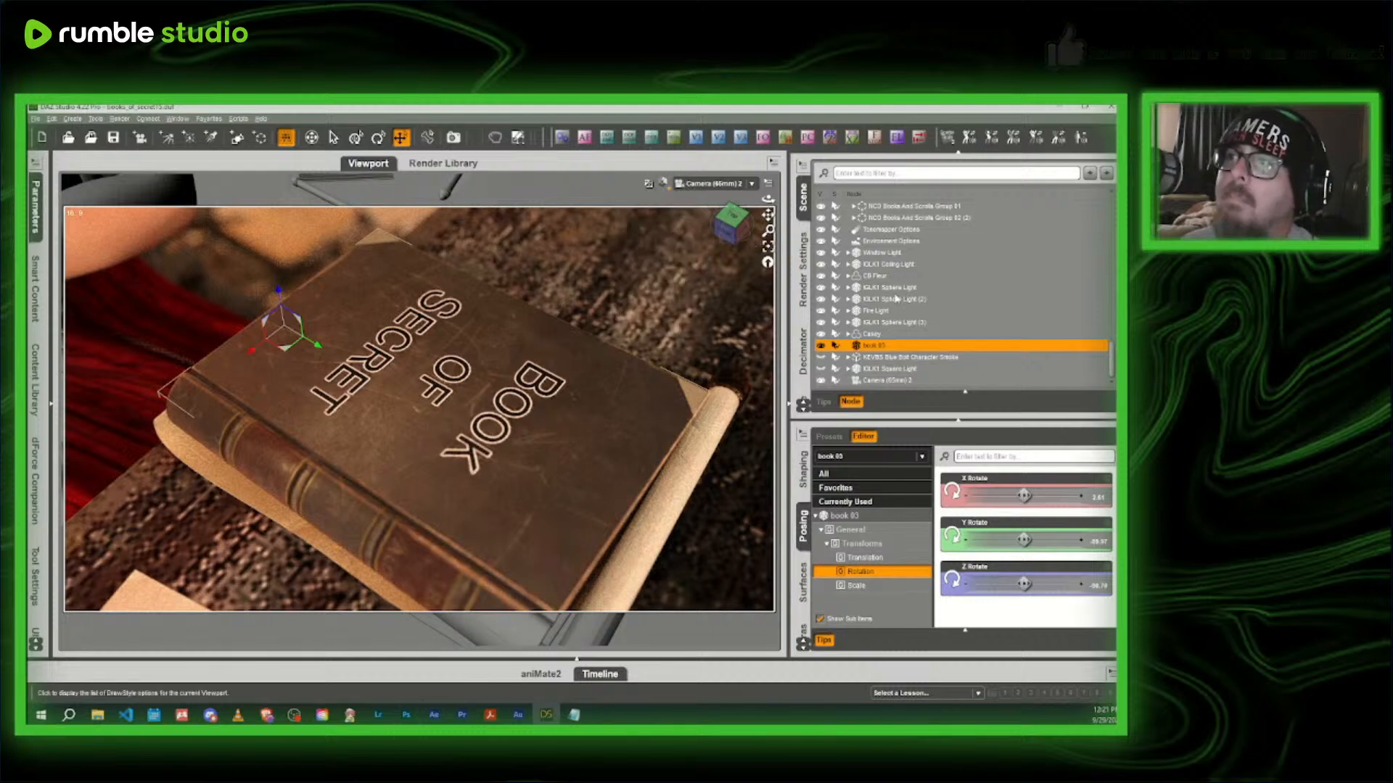
- Unlock the X, Y and Z translation and rotation of Camera (65mm) 2 and pan it slightly to place the book higher in the frame
{"action": "left_click", "coordinate": [890, 381]}
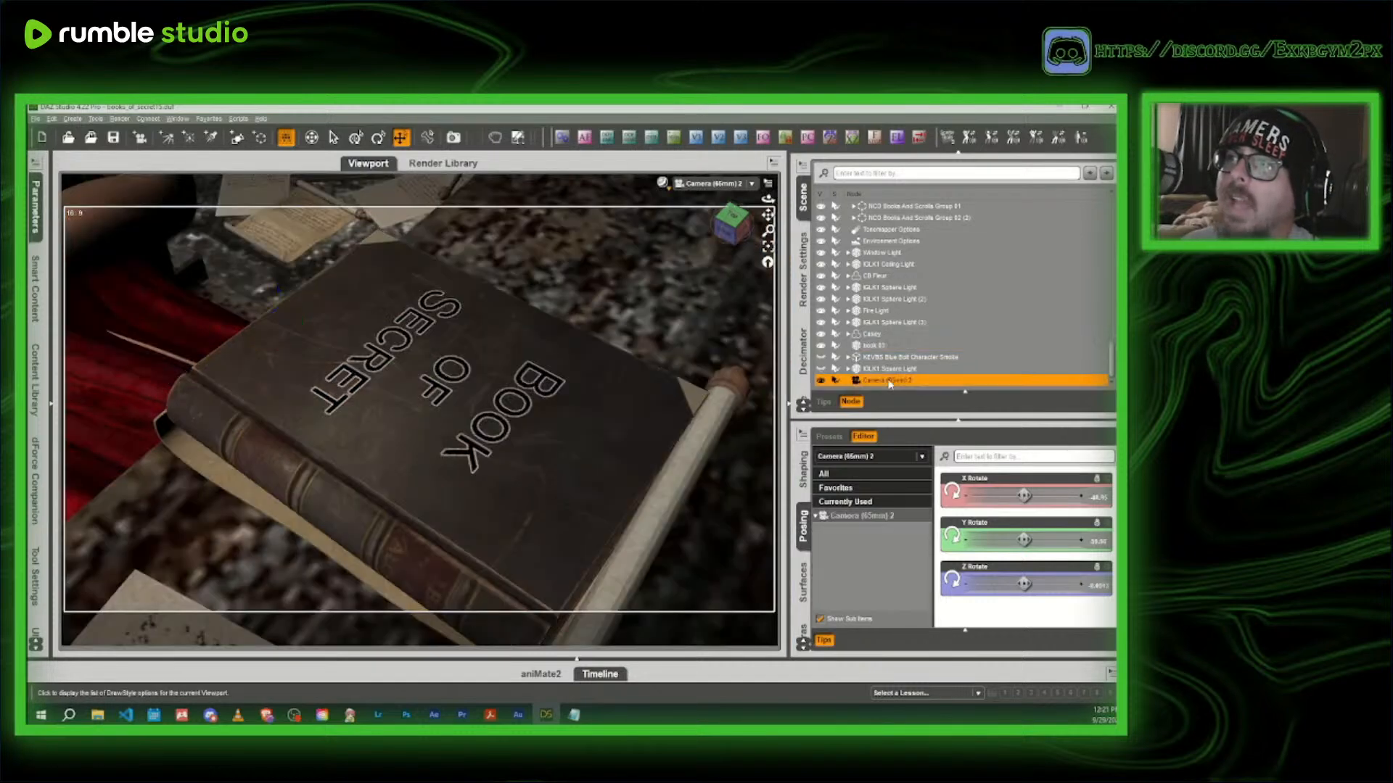
{"action": "left_click", "coordinate": [34, 207]}
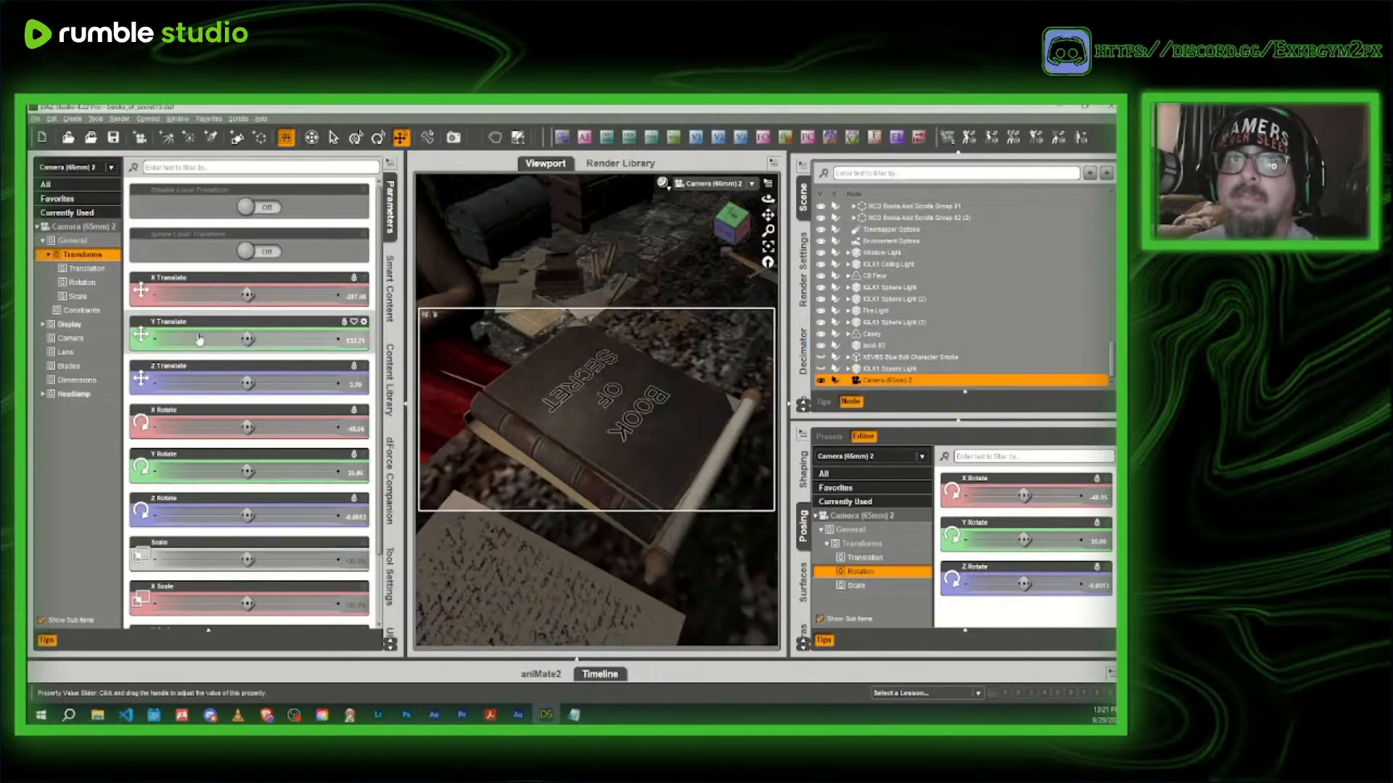
{"action": "left_click", "coordinate": [344, 278]}
{"action": "left_click", "coordinate": [345, 322]}
{"action": "left_click", "coordinate": [345, 367]}
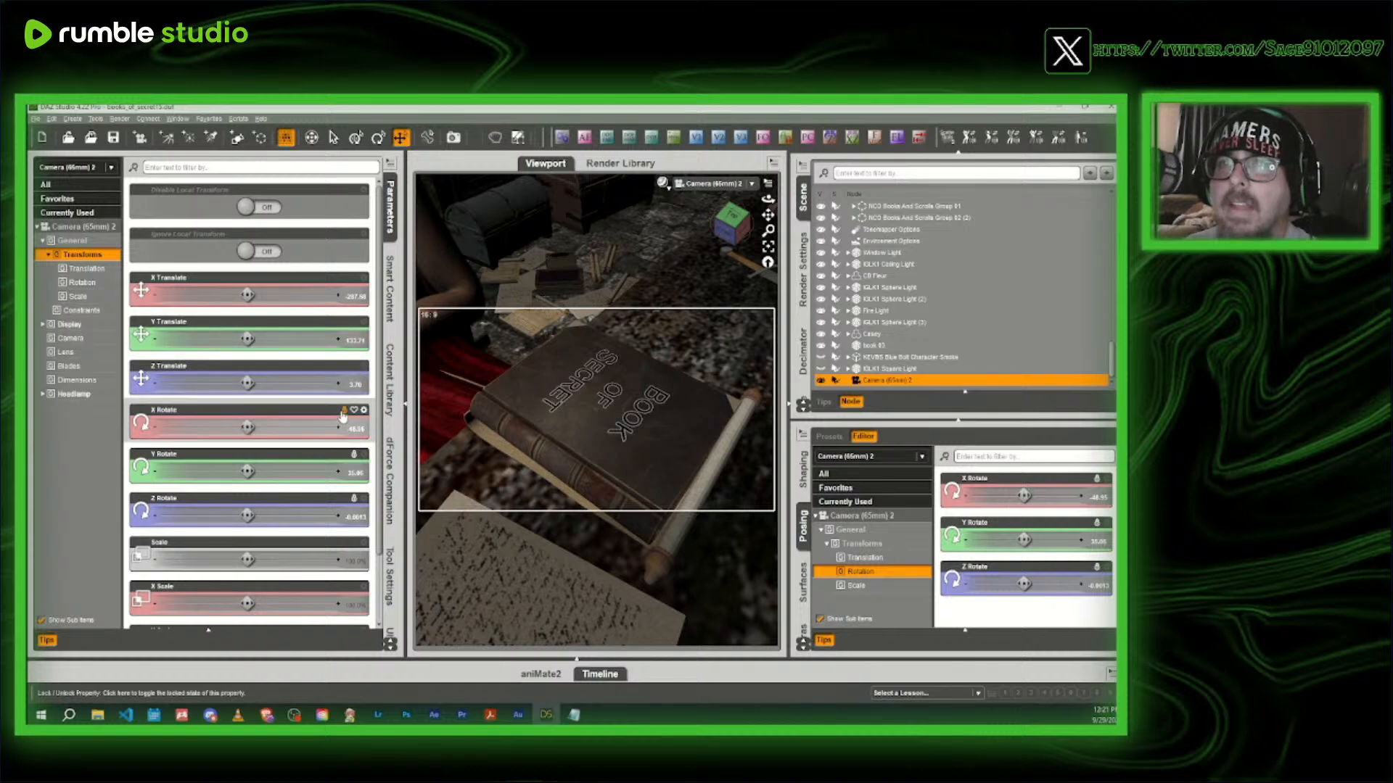
{"action": "left_click", "coordinate": [344, 410]}
{"action": "left_click", "coordinate": [344, 454]}
{"action": "left_click", "coordinate": [345, 499]}
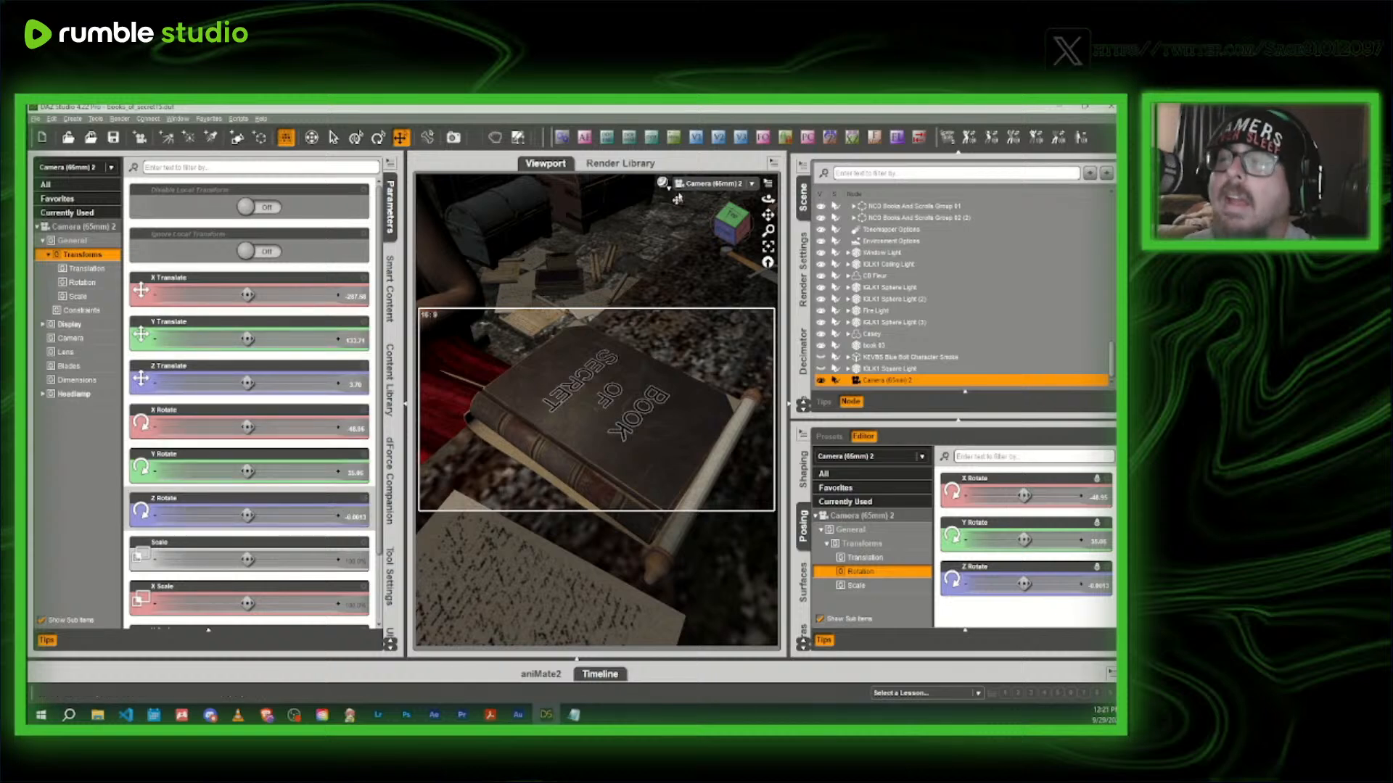
{"action": "left_click_drag", "start_coordinate": [768, 215], "coordinate": [767, 201]}
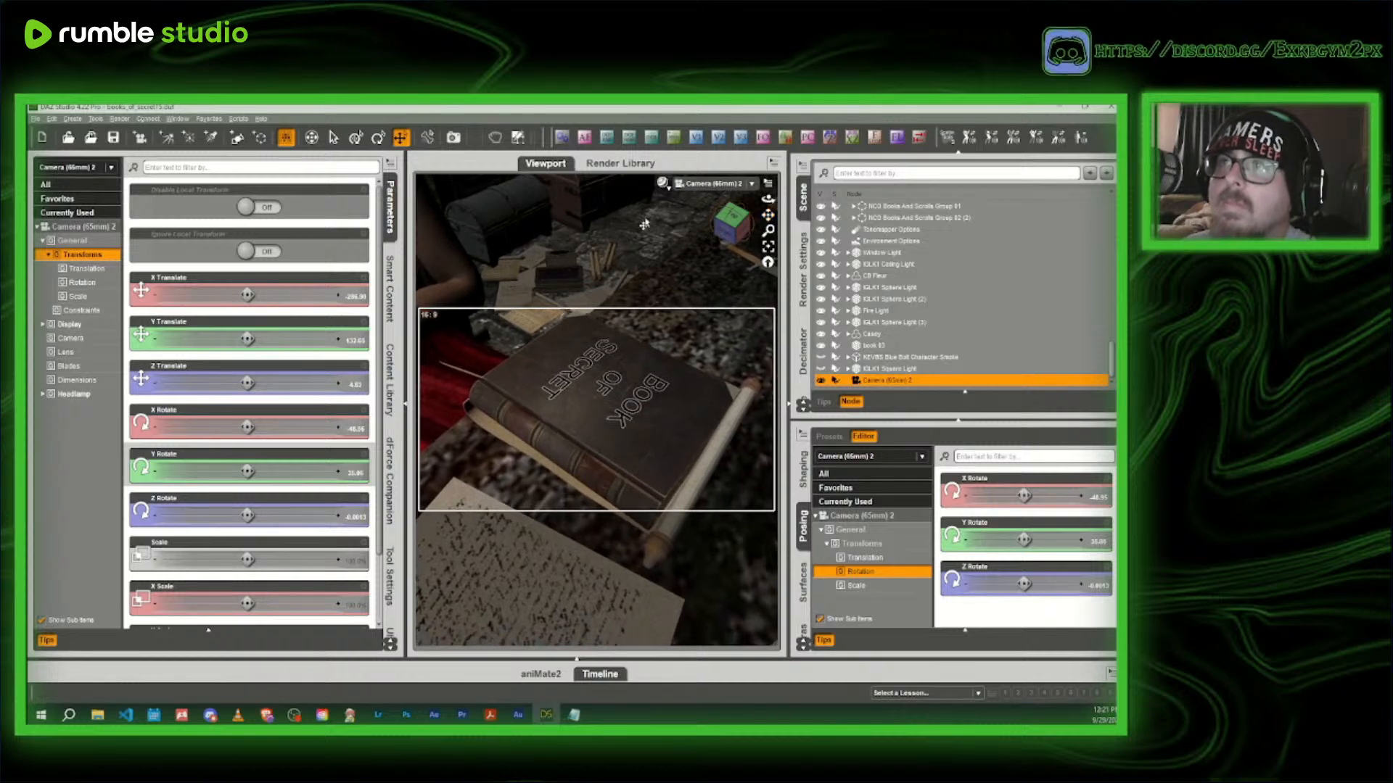
{"action": "left_click", "coordinate": [392, 224]}
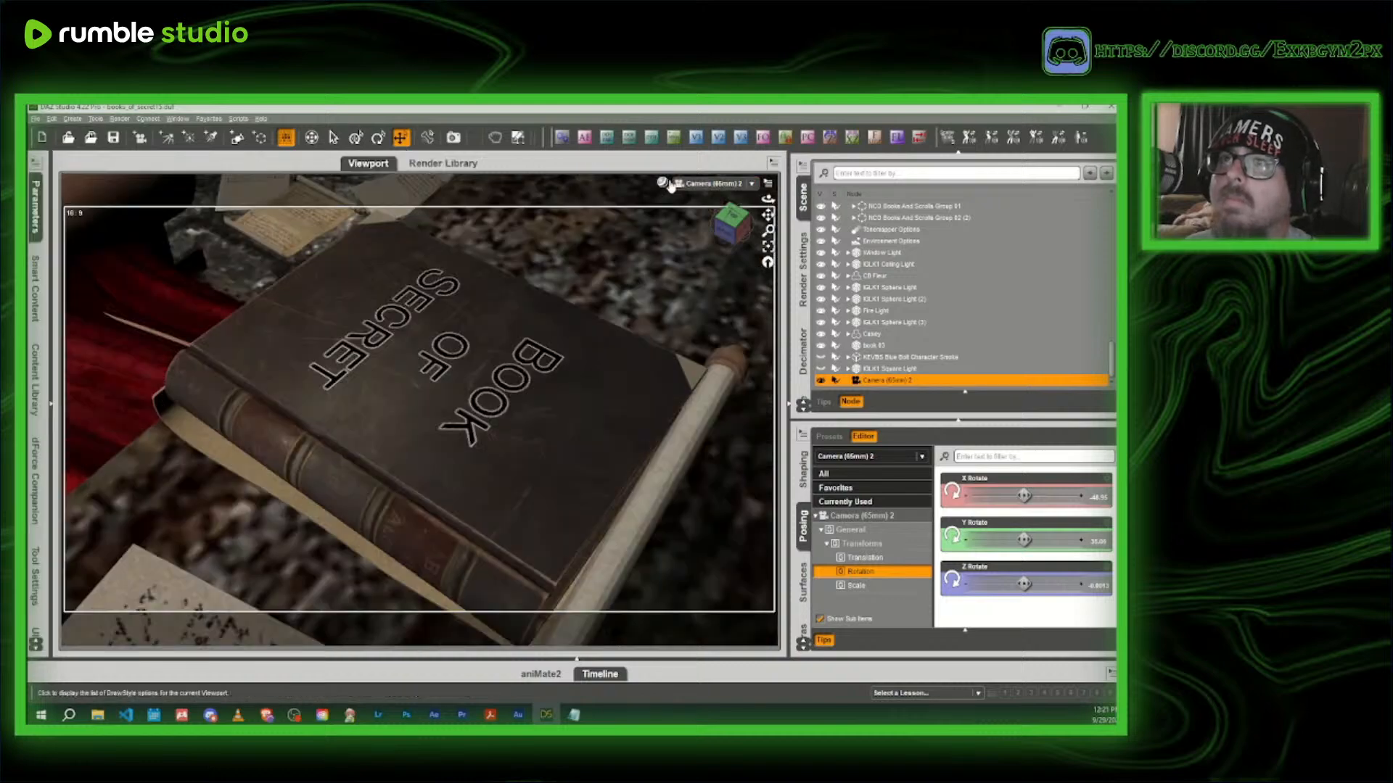
- Preview the reframed book shot in NVIDIA Iray and switch the viewport back to Texture Shaded
{"action": "left_click", "coordinate": [663, 184]}
{"action": "left_click", "coordinate": [633, 333]}
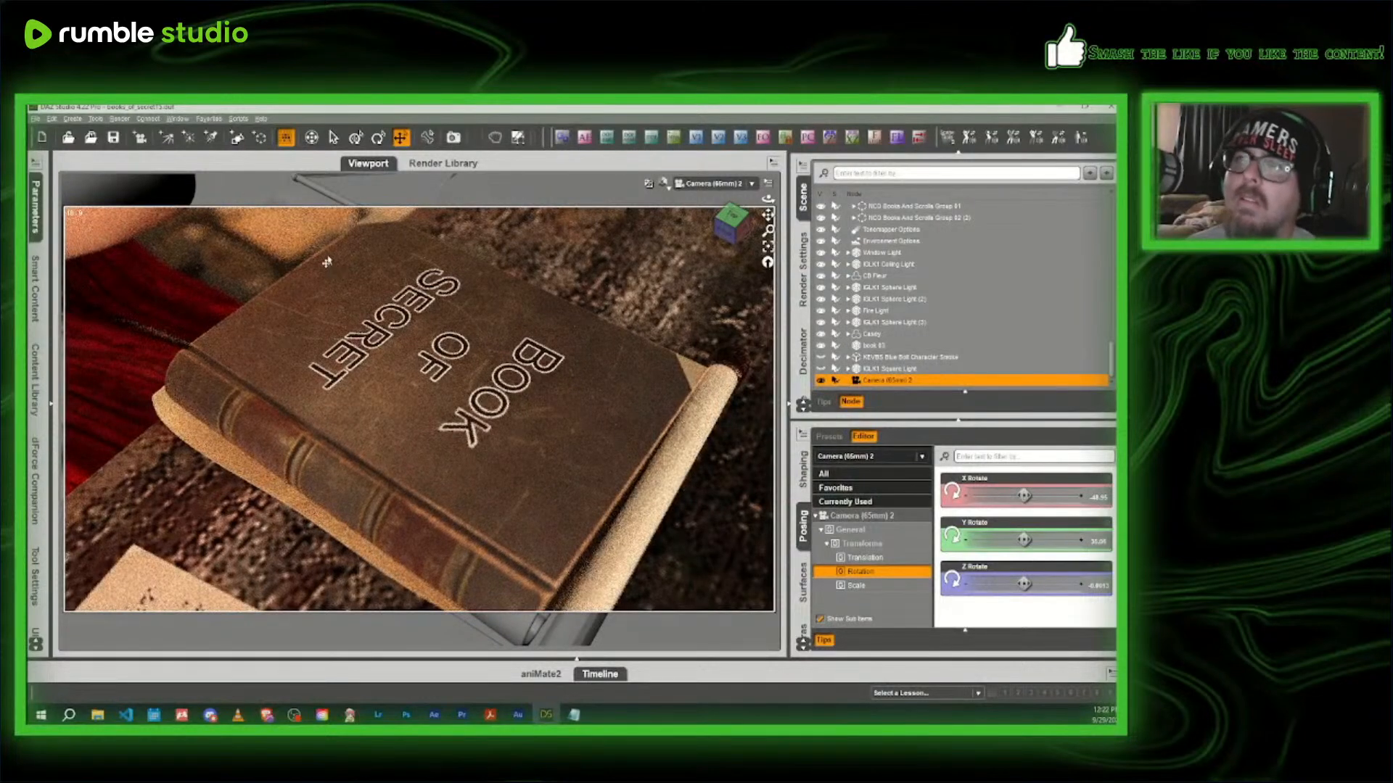
{"action": "left_click", "coordinate": [664, 184]}
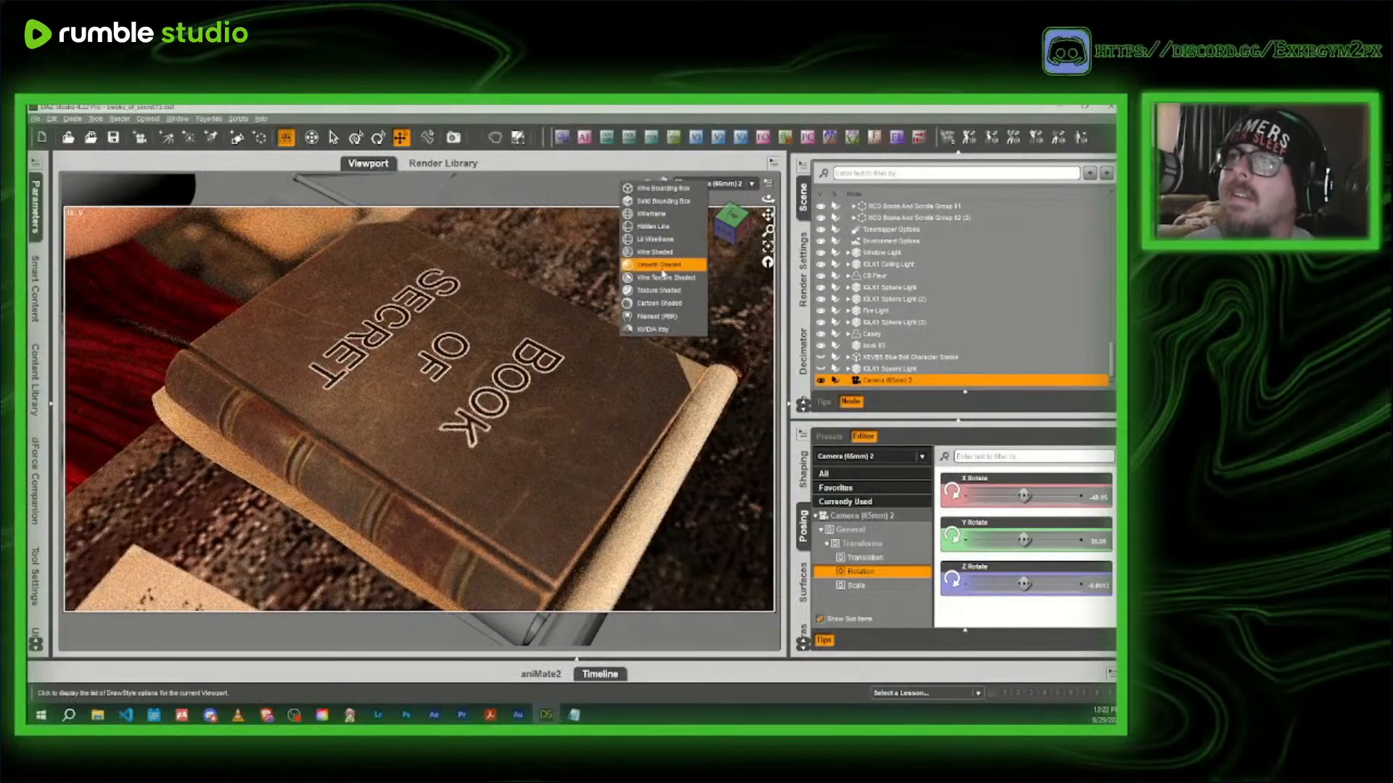
{"action": "left_click", "coordinate": [665, 290]}
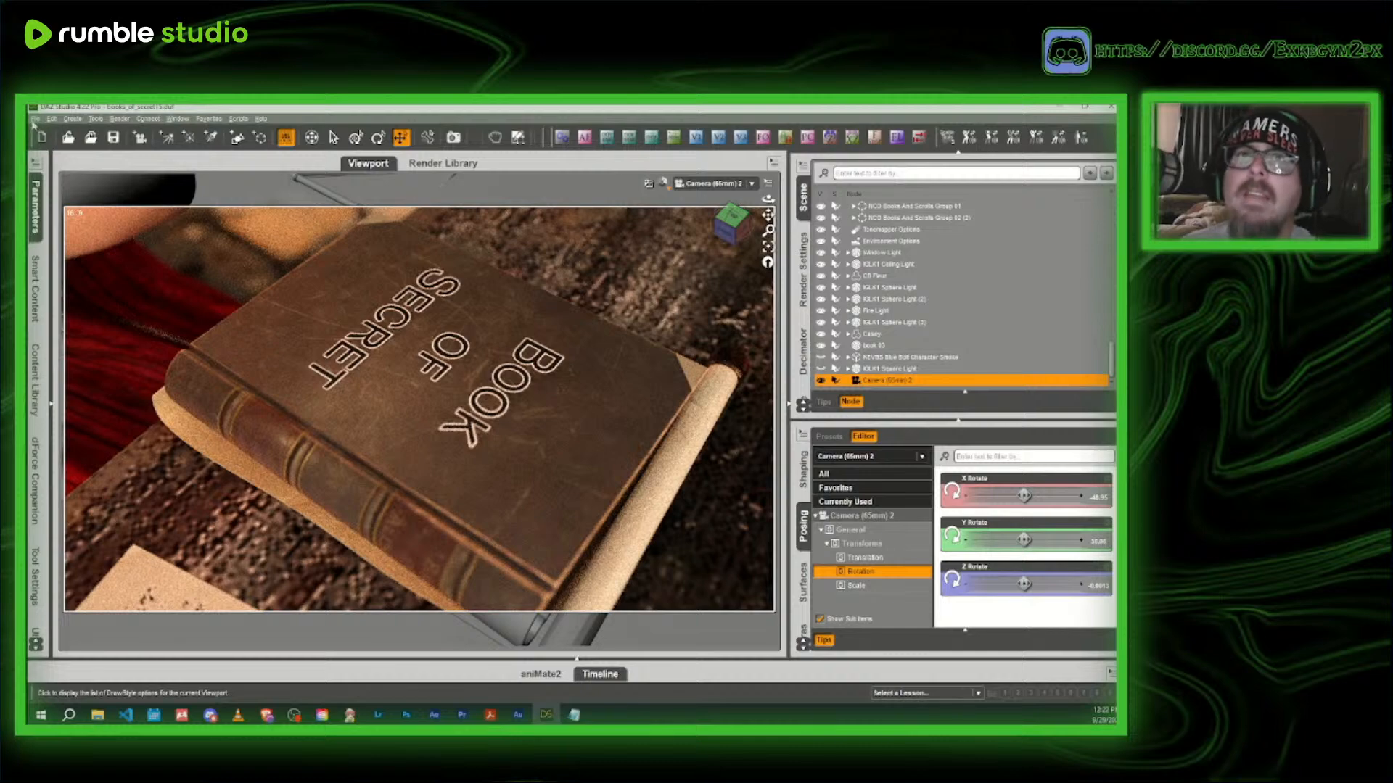
- Save the reframed book close-up as a new scene file named books_of_secret16 in the books_of_secret folder
{"action": "left_click", "coordinate": [34, 119]}
{"action": "mouse_move", "coordinate": [87, 201]}
{"action": "left_click", "coordinate": [218, 202]}
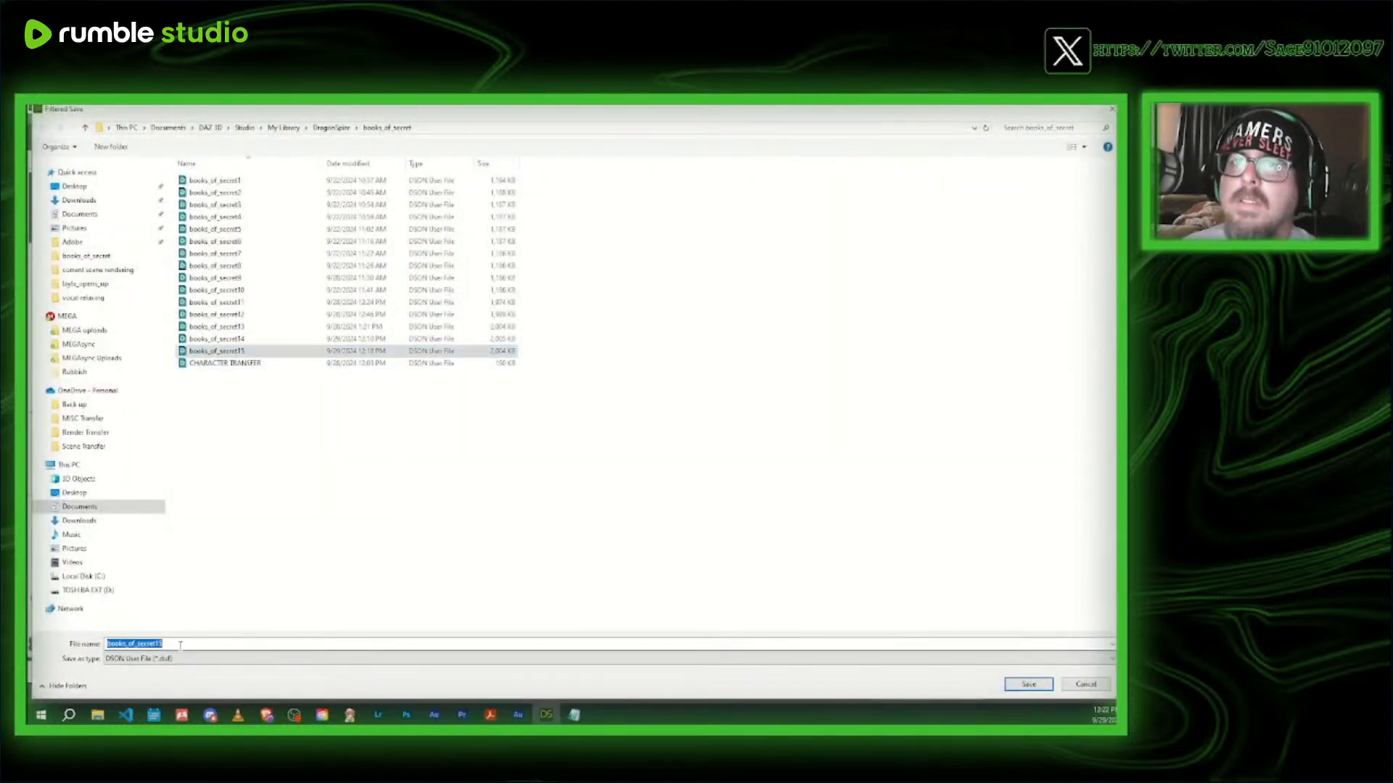
{"action": "left_click", "coordinate": [190, 643]}
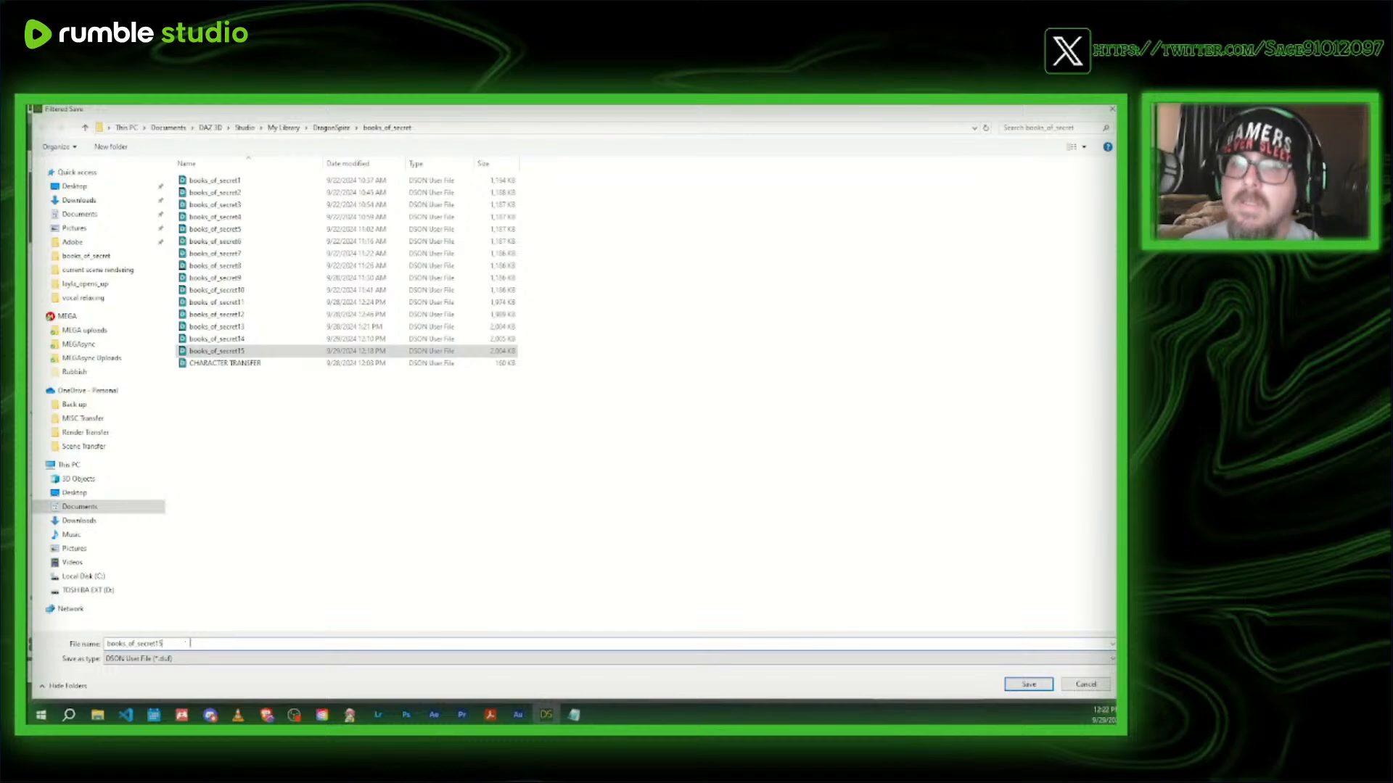
{"action": "key", "text": "BackSpace"}
{"action": "type", "text": "6"}
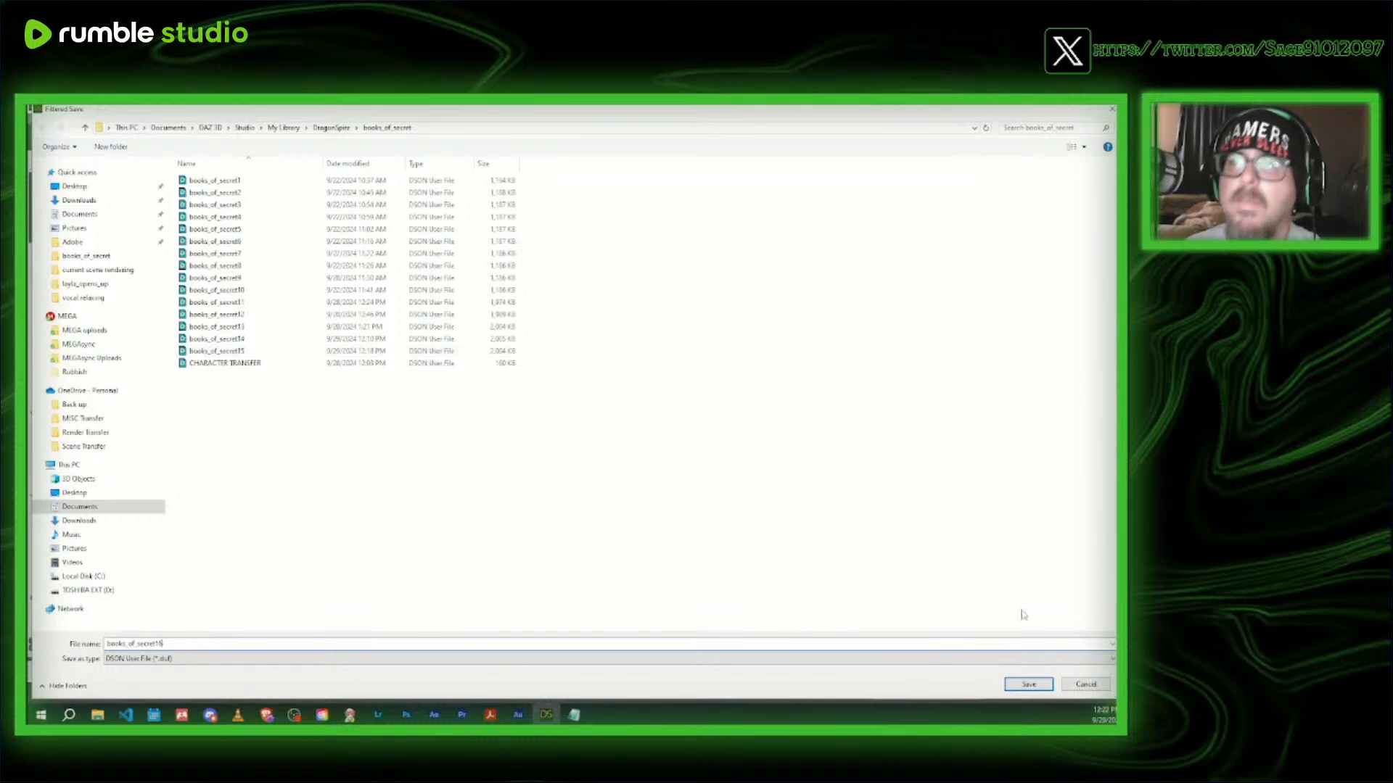
{"action": "left_click", "coordinate": [1029, 684]}
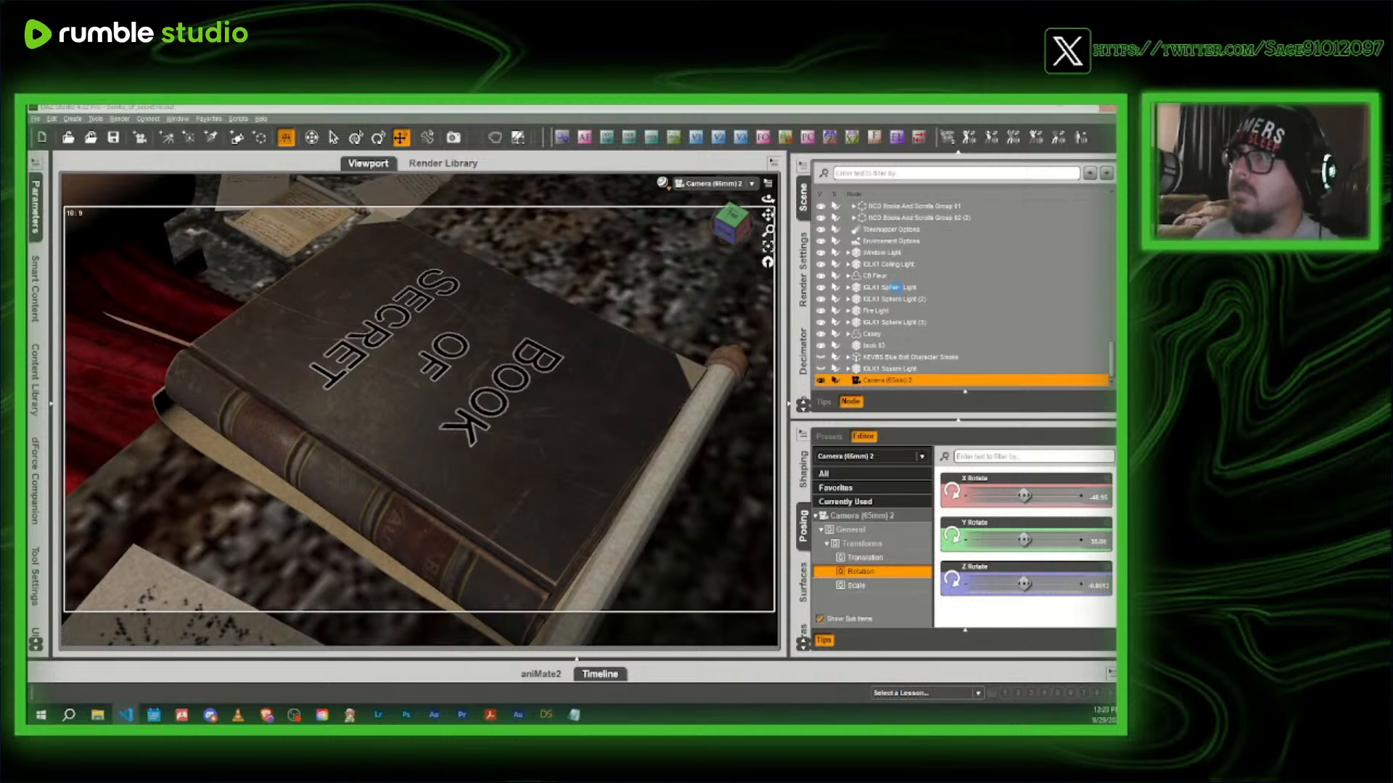
- Add the current books_of_secret16 scene to the render queue and return to the scene's node list
{"action": "left_click", "coordinate": [804, 281]}
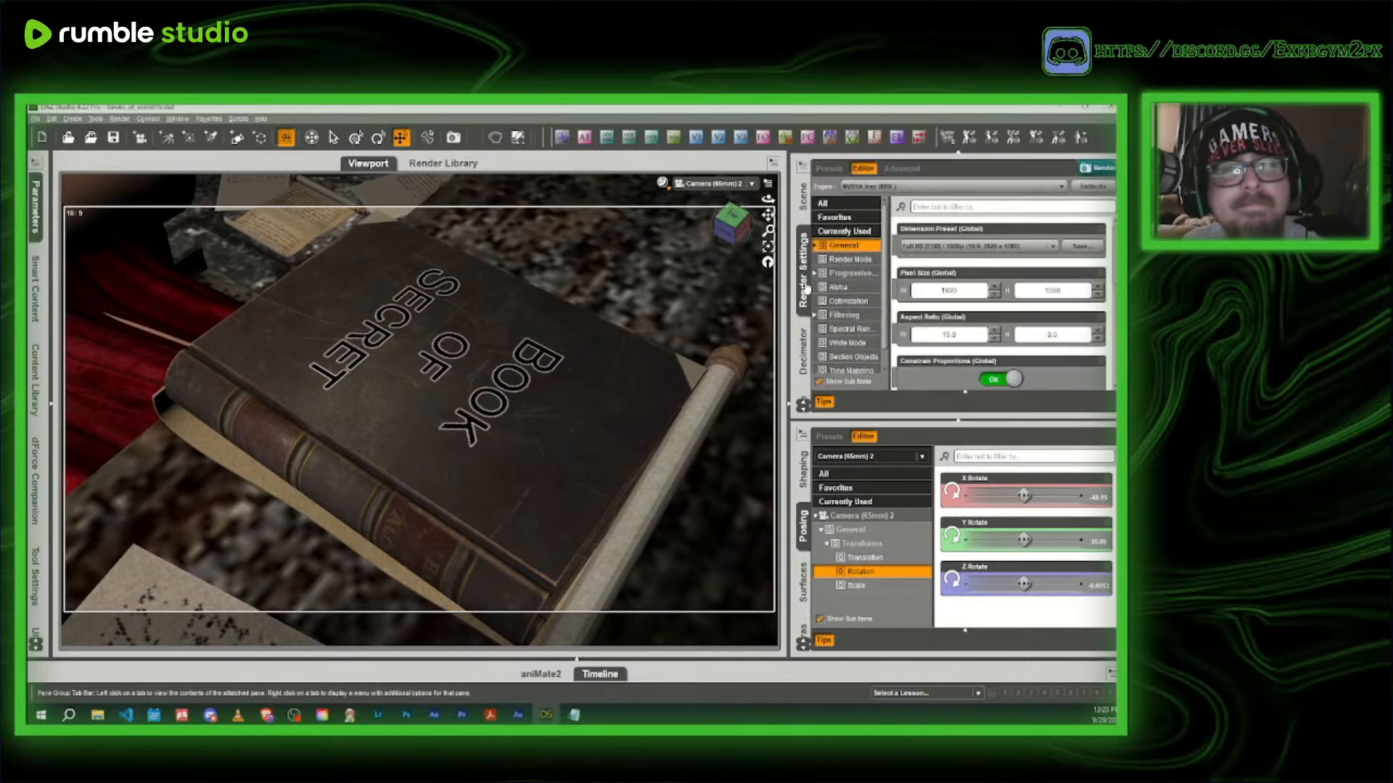
{"action": "scroll", "coordinate": [806, 287], "scroll_direction": "down", "scroll_amount": 2}
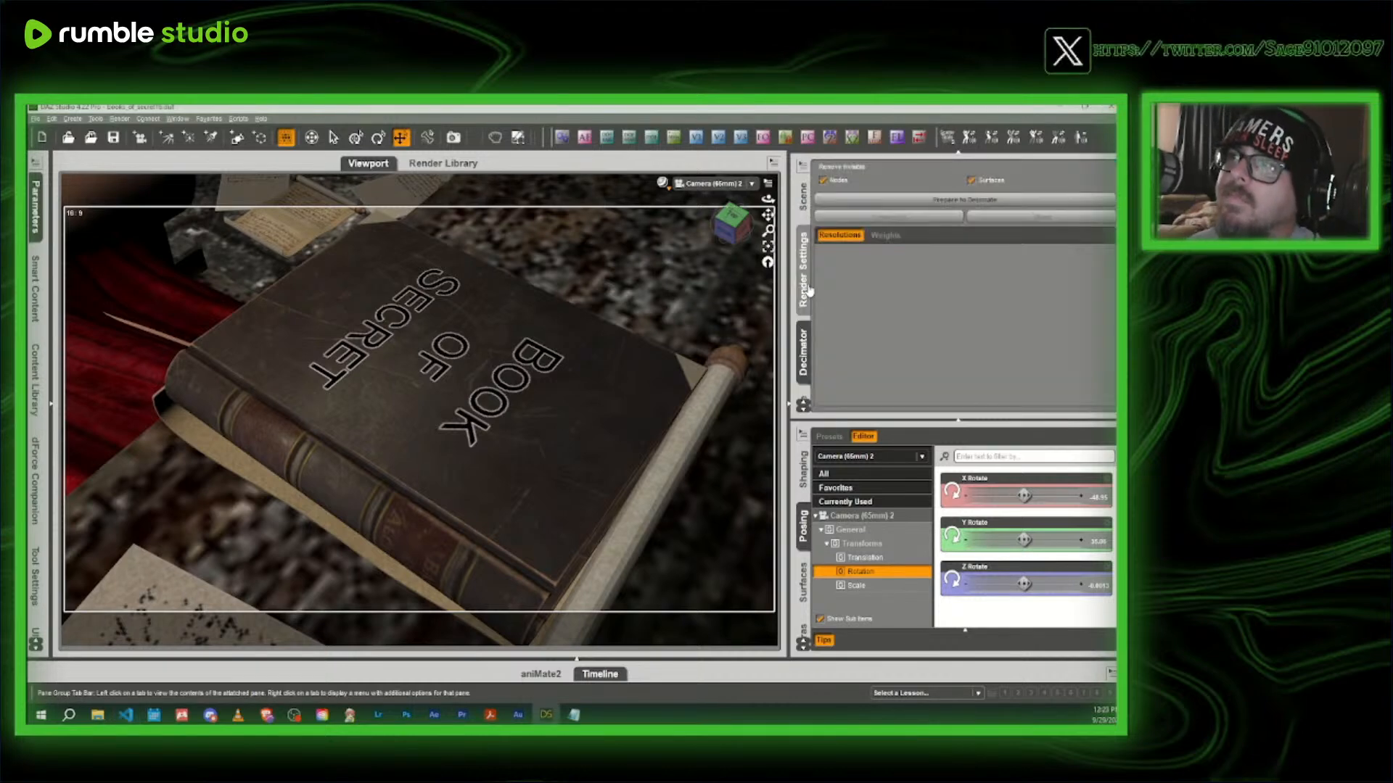
{"action": "left_click", "coordinate": [893, 242]}
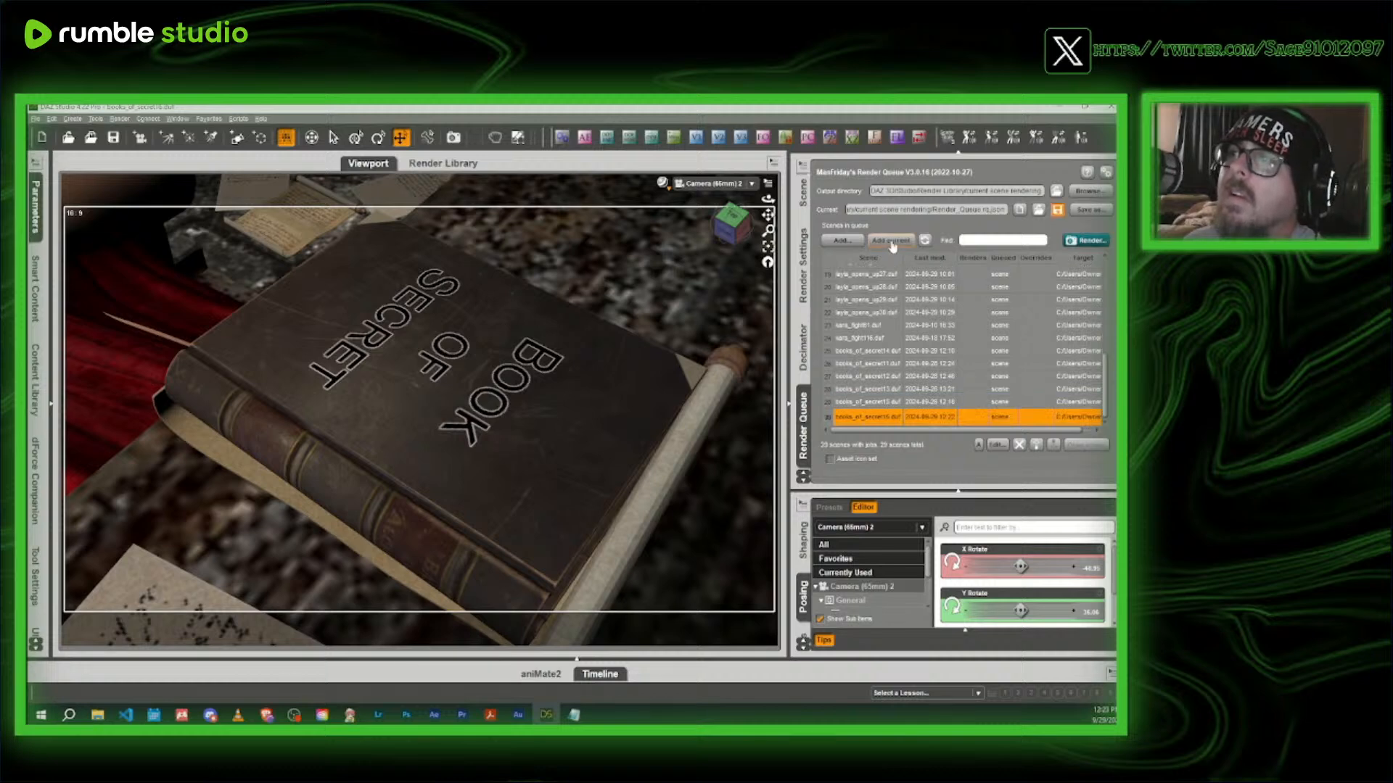
{"action": "left_click", "coordinate": [640, 586]}
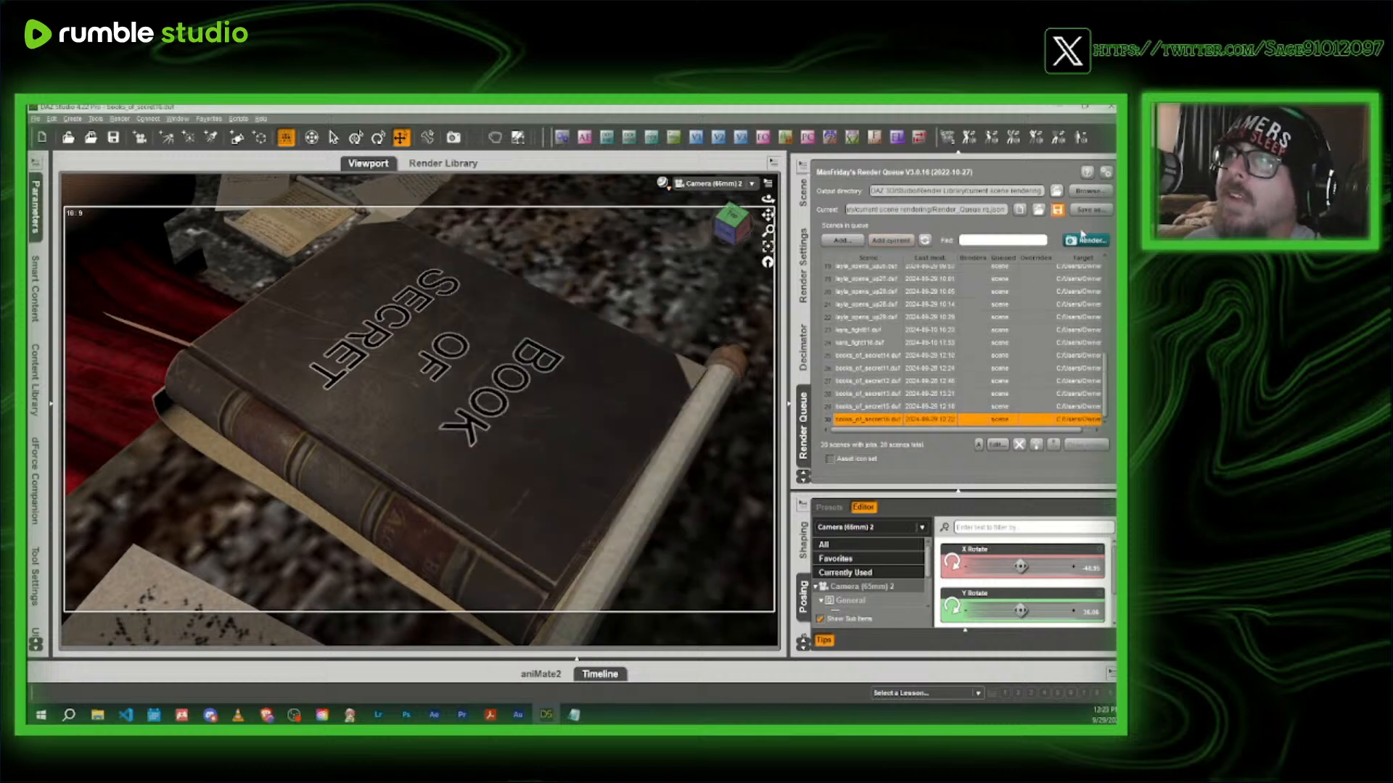
{"action": "scroll", "coordinate": [802, 287], "scroll_direction": "up", "scroll_amount": 3}
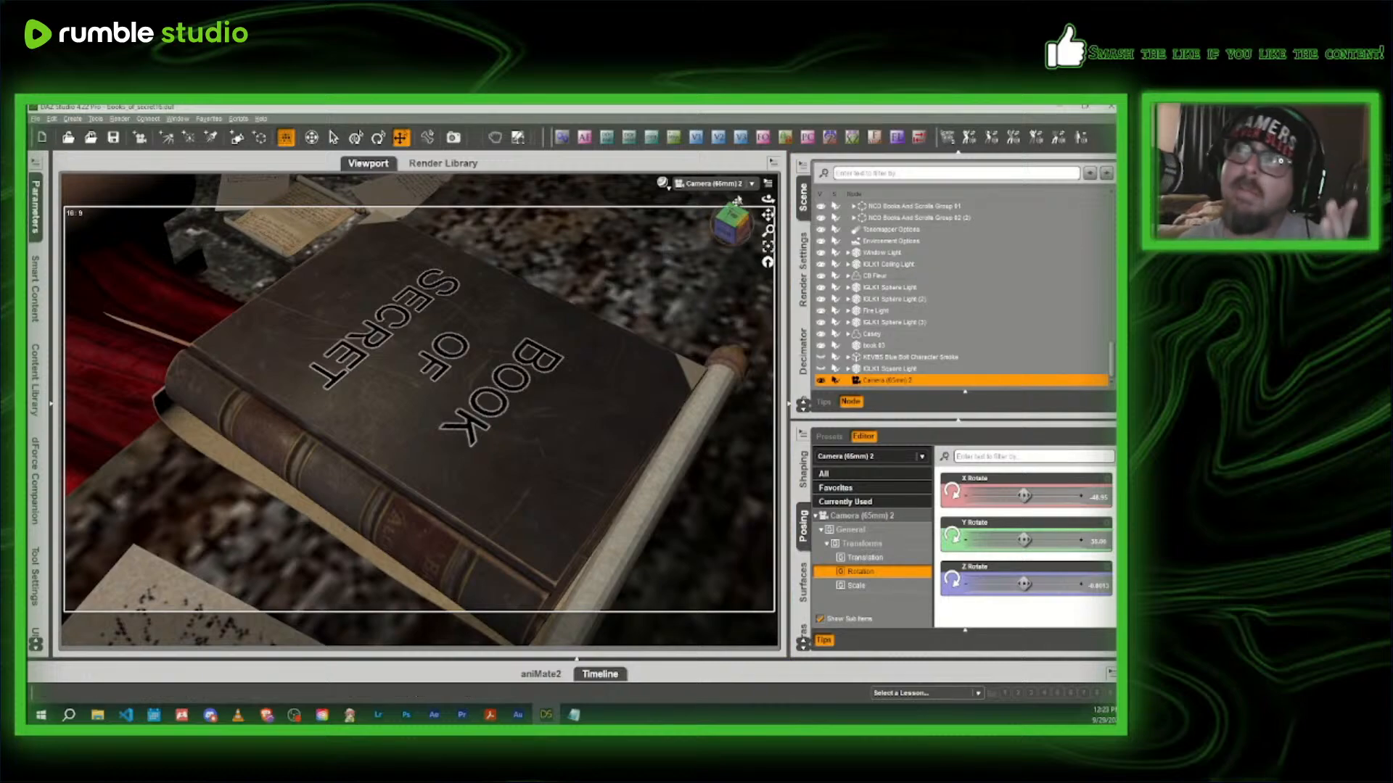
- In Perspective View, rotate CB Fleur's Right Forearm to a Twist of about 33 and a Bend of about 45, reaching toward the book
{"action": "left_click", "coordinate": [730, 187]}
{"action": "left_click", "coordinate": [718, 207]}
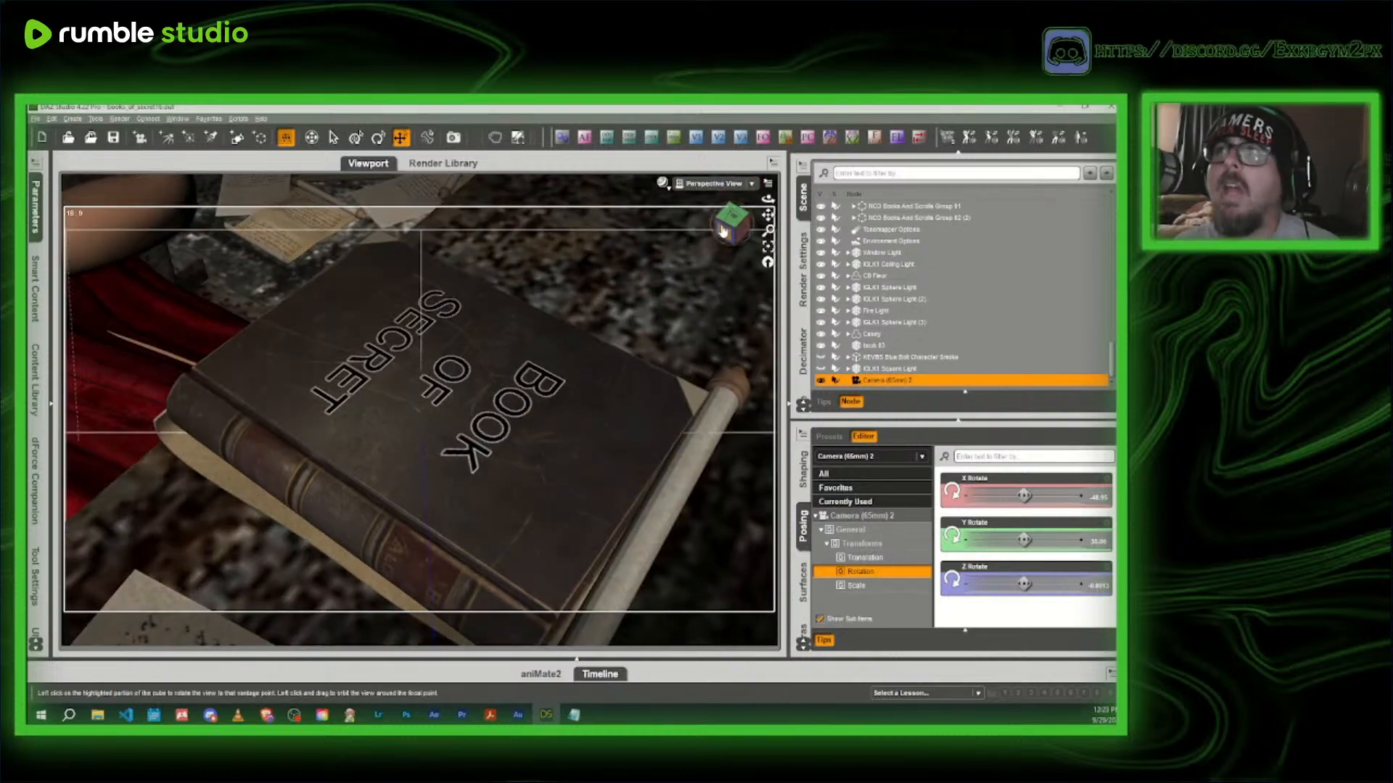
{"action": "scroll", "coordinate": [732, 231], "scroll_direction": "down", "scroll_amount": 10}
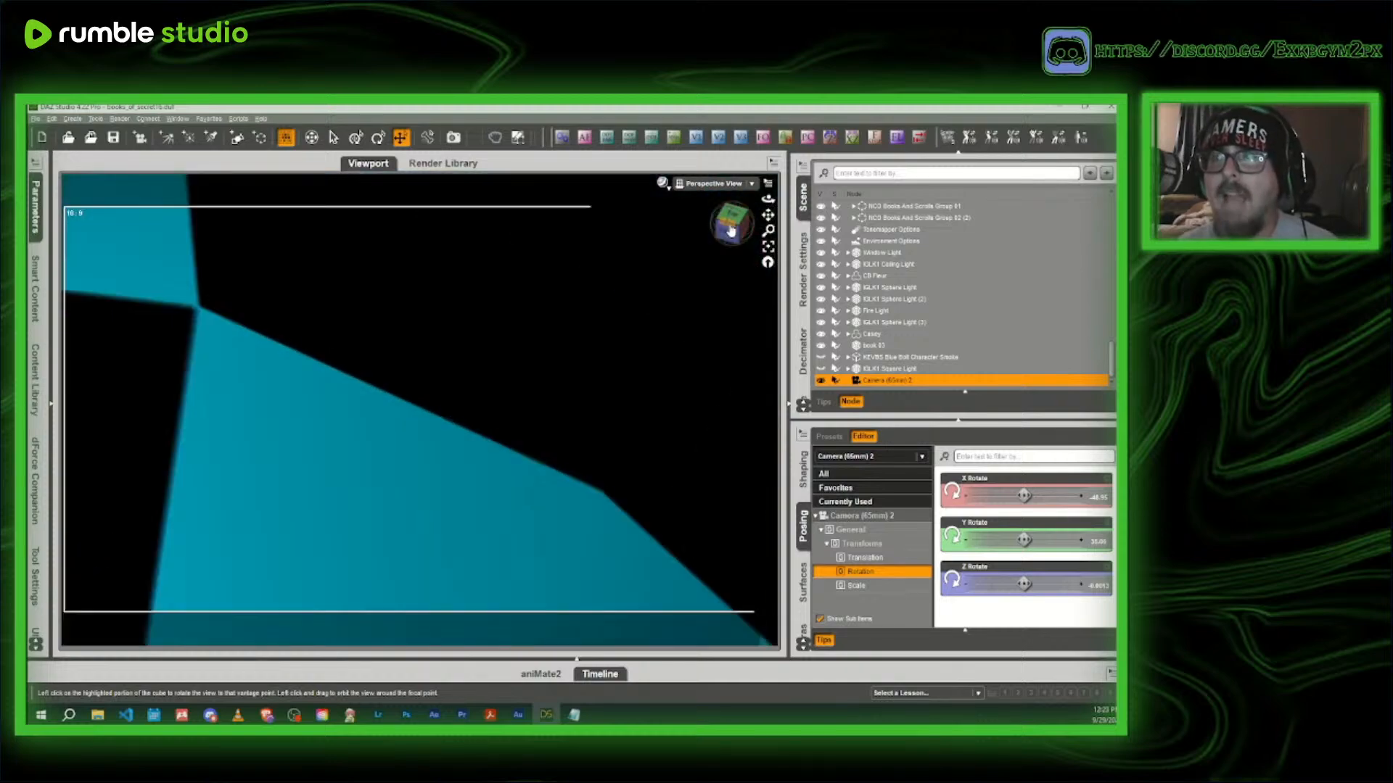
{"action": "scroll", "coordinate": [731, 230], "scroll_direction": "up", "scroll_amount": 10}
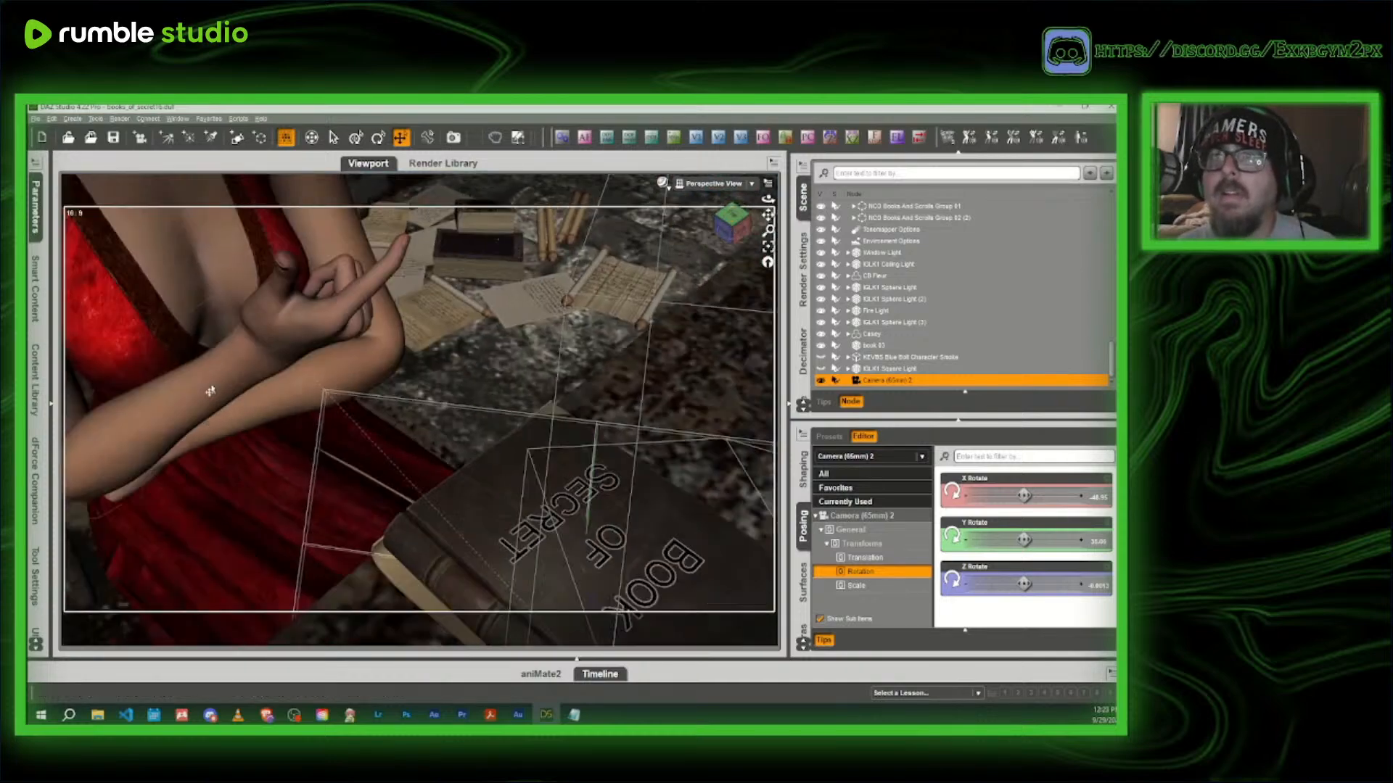
{"action": "left_click", "coordinate": [233, 411]}
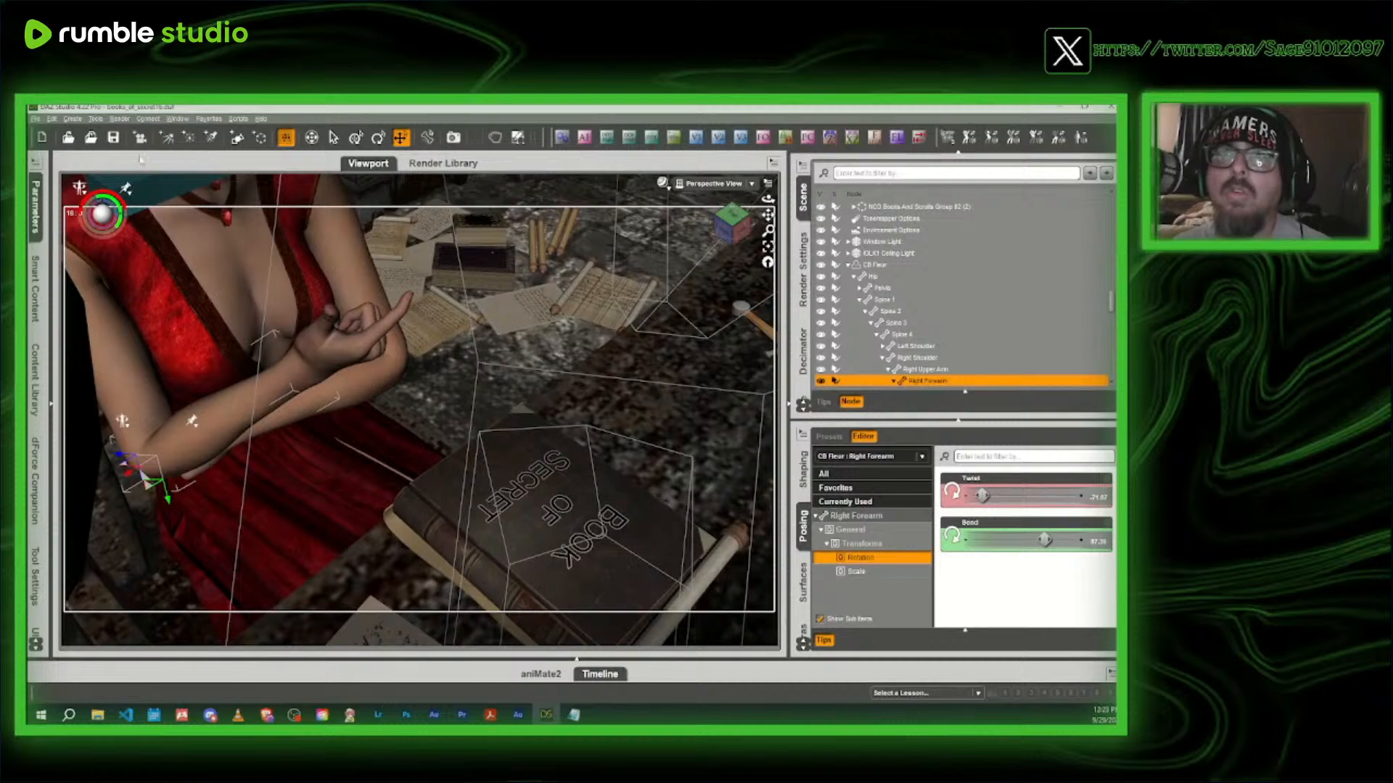
{"action": "left_click", "coordinate": [35, 218]}
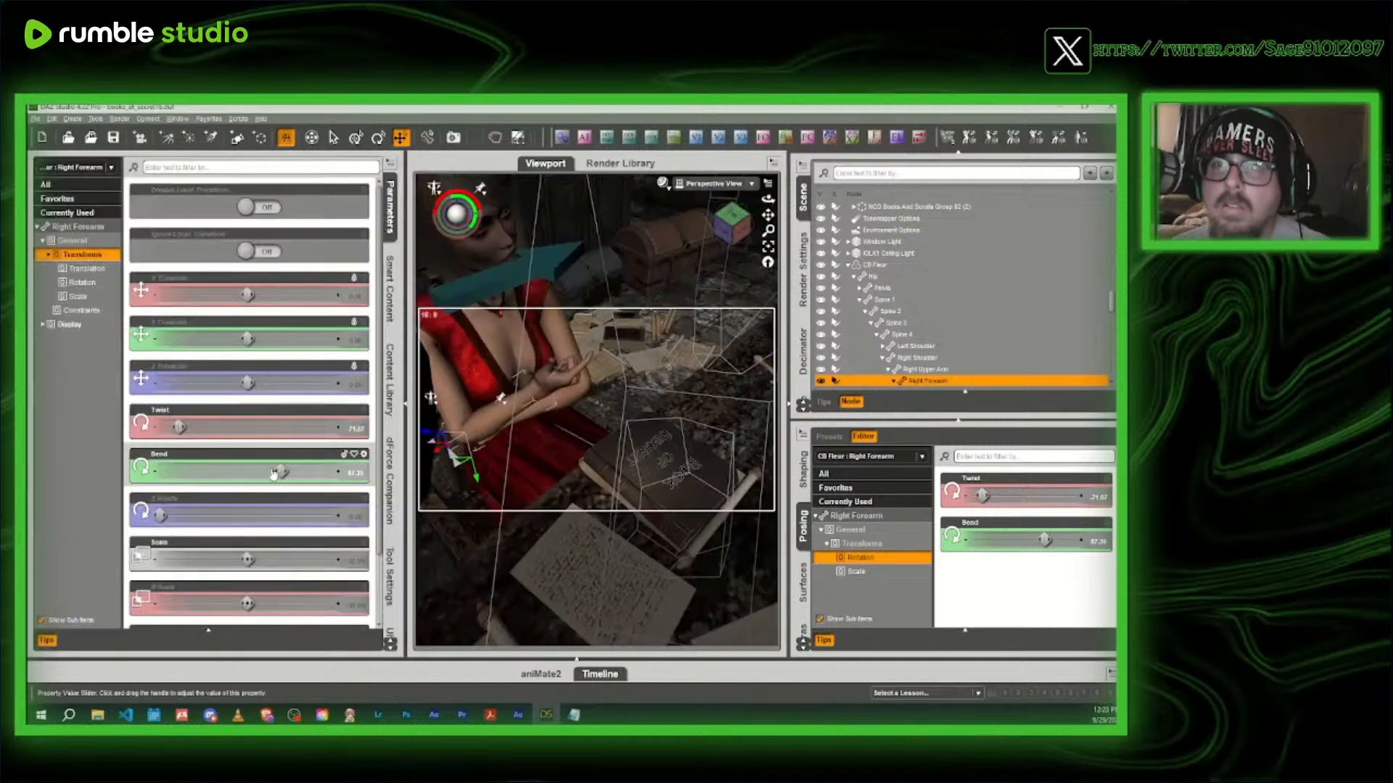
{"action": "left_click_drag", "start_coordinate": [178, 428], "coordinate": [288, 448]}
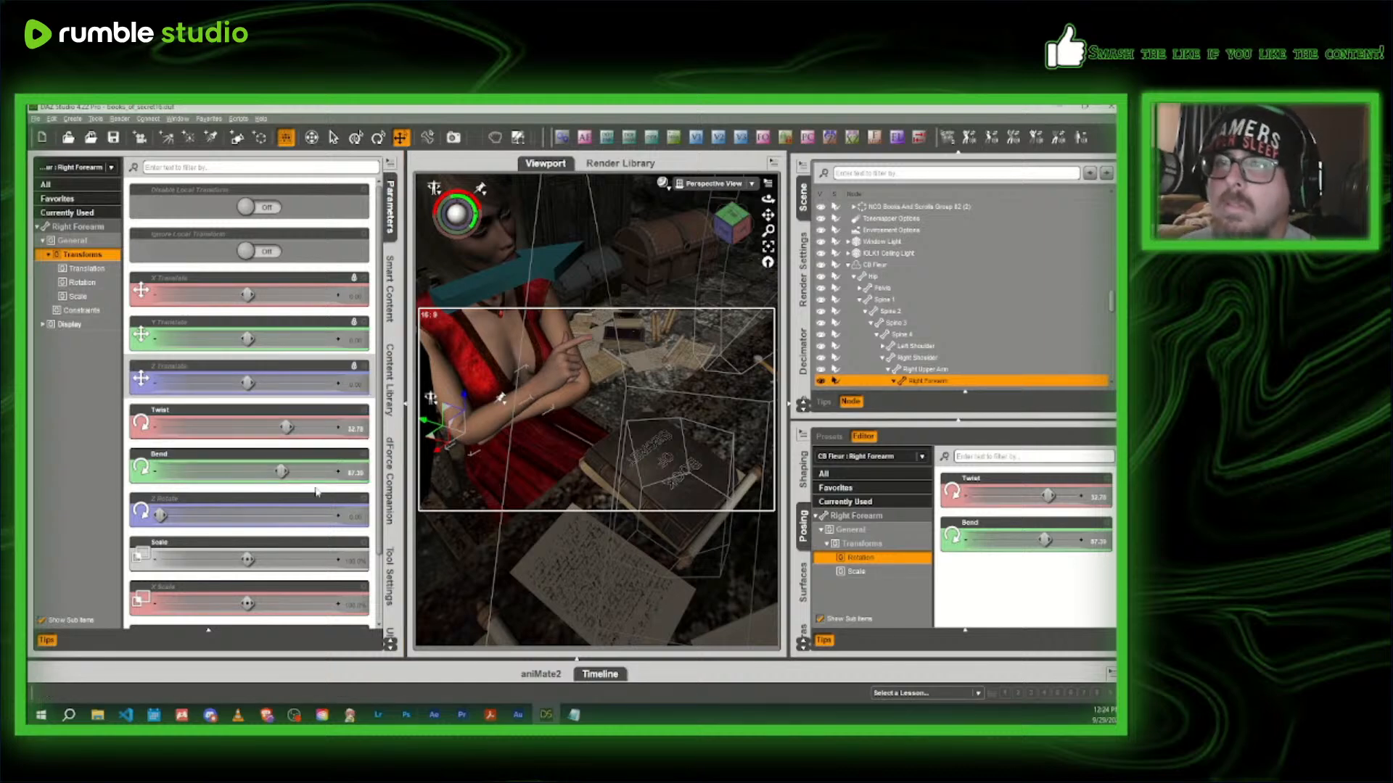
{"action": "left_click_drag", "start_coordinate": [282, 472], "coordinate": [234, 486]}
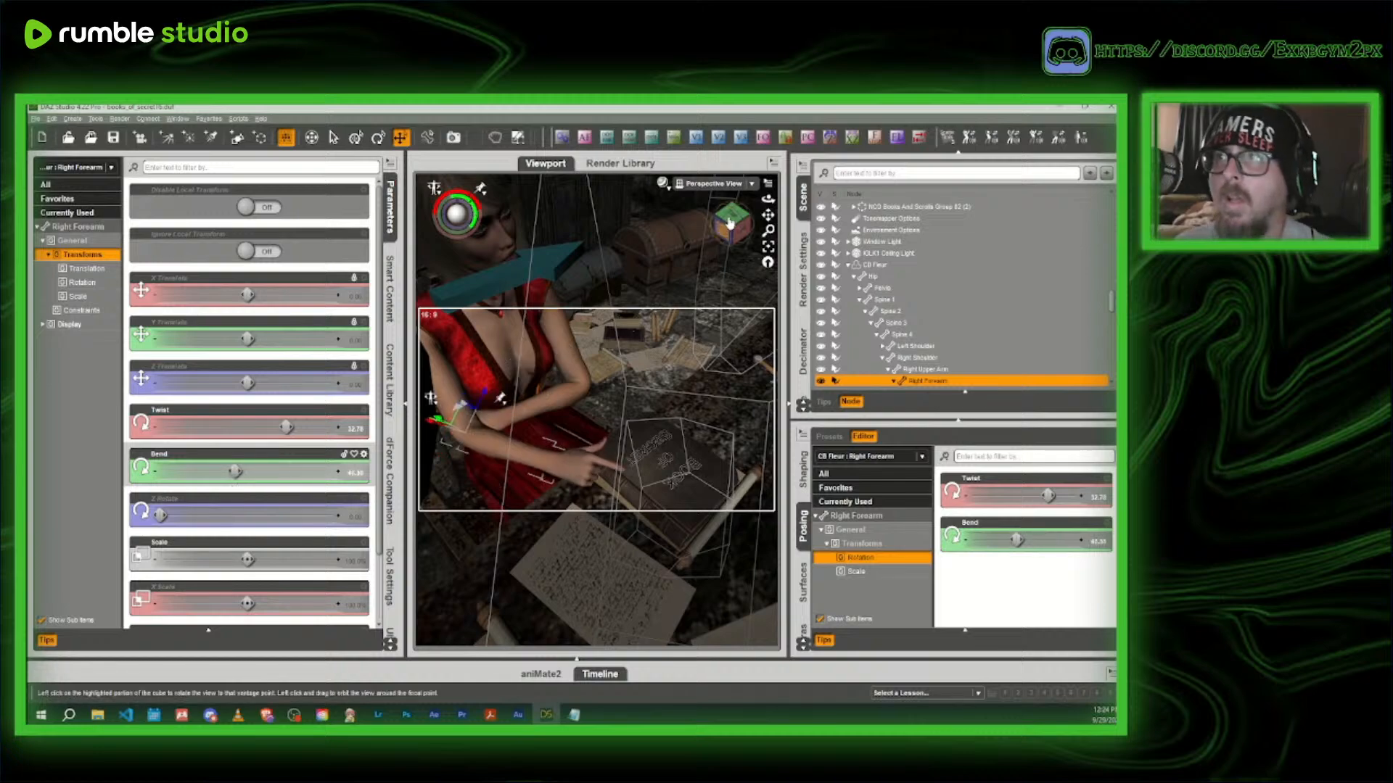
- Increase the Twist of CB Fleur's Right Forearm further to turn the pointing hand palm-down beside the book
{"action": "mouse_move", "coordinate": [732, 223]}
{"action": "left_mouse_down"}
{"action": "mouse_move", "coordinate": [700, 221]}
{"action": "mouse_move", "coordinate": [748, 216]}
{"action": "left_mouse_up"}
{"action": "scroll", "coordinate": [758, 217], "scroll_direction": "up", "scroll_amount": 5}
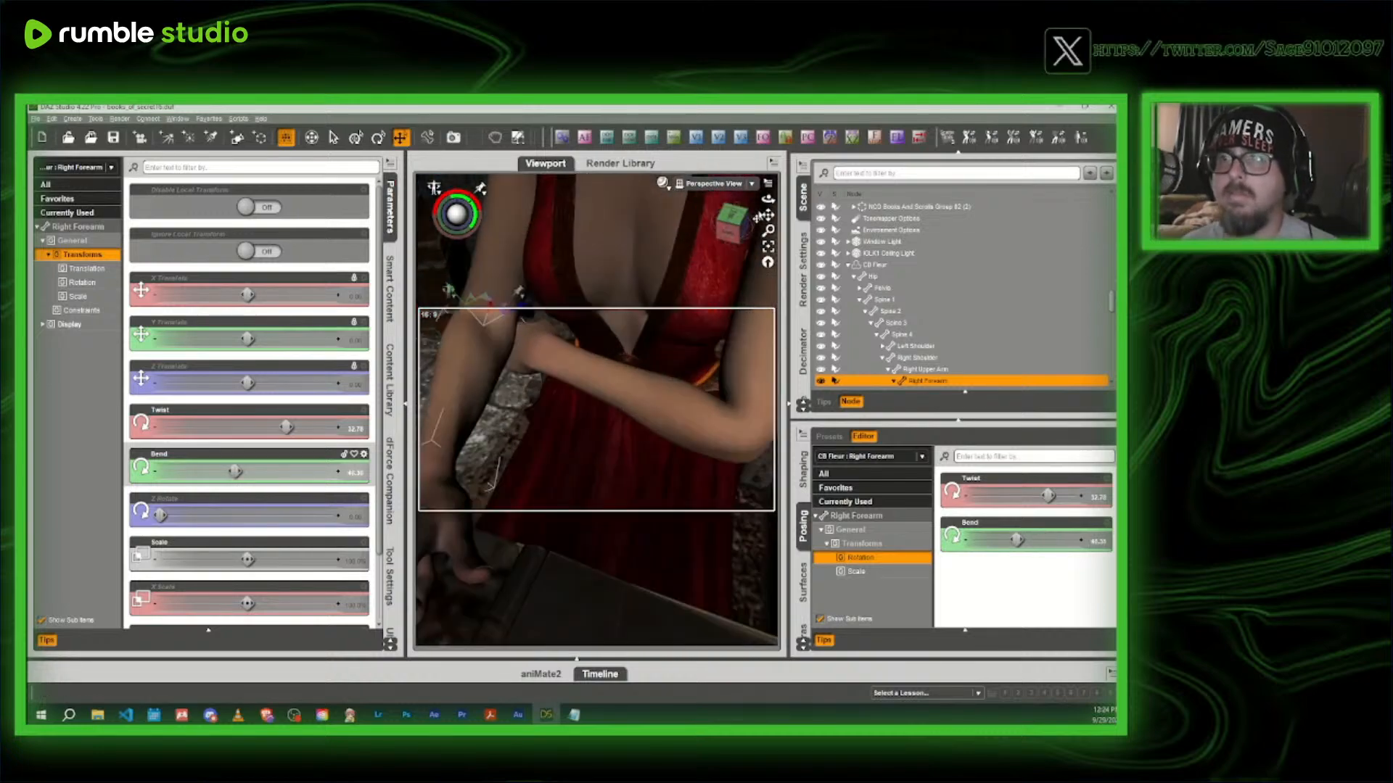
{"action": "scroll", "coordinate": [763, 224], "scroll_direction": "down", "scroll_amount": 5}
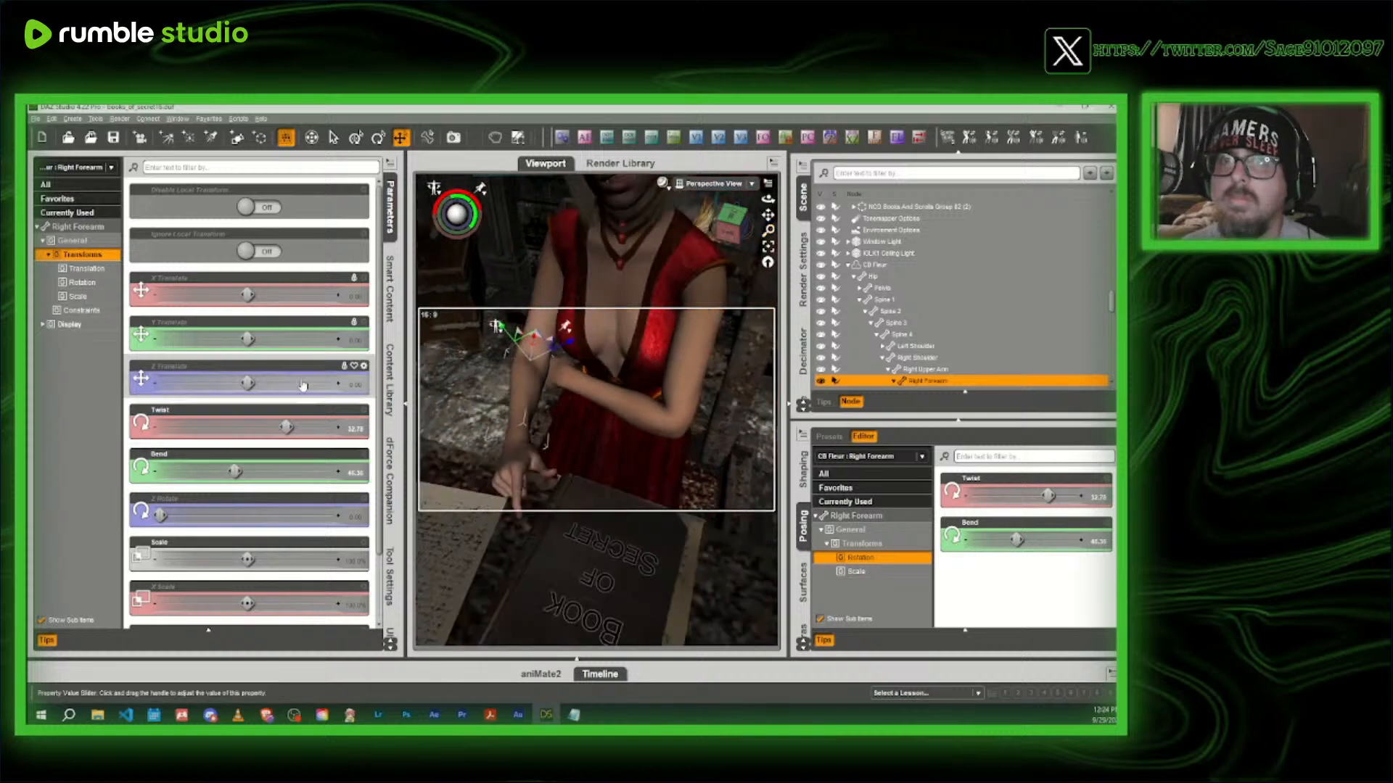
{"action": "left_click_drag", "start_coordinate": [287, 428], "coordinate": [323, 427]}
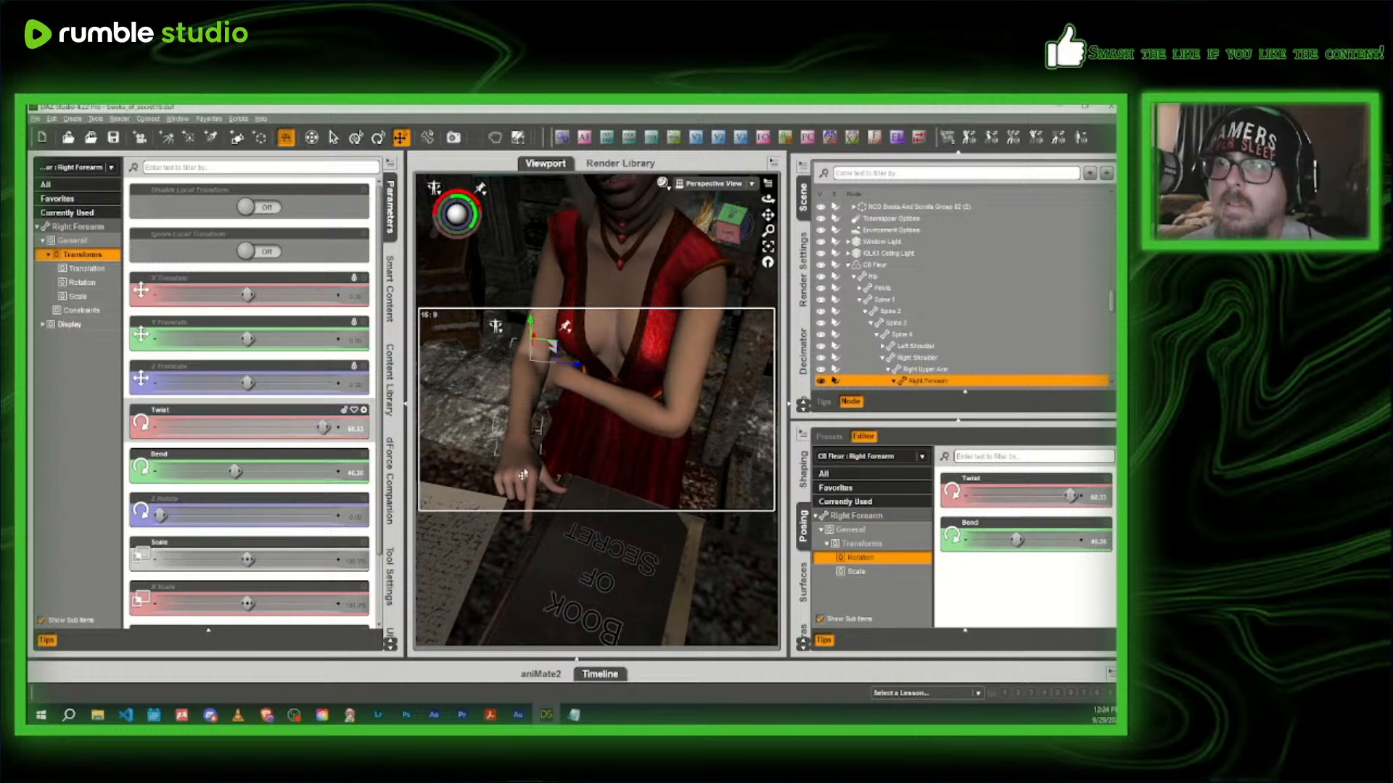
- Check the pointing hand's placement over the book from above and through Camera (65mm) 2, and return to Perspective View
{"action": "left_click", "coordinate": [732, 219]}
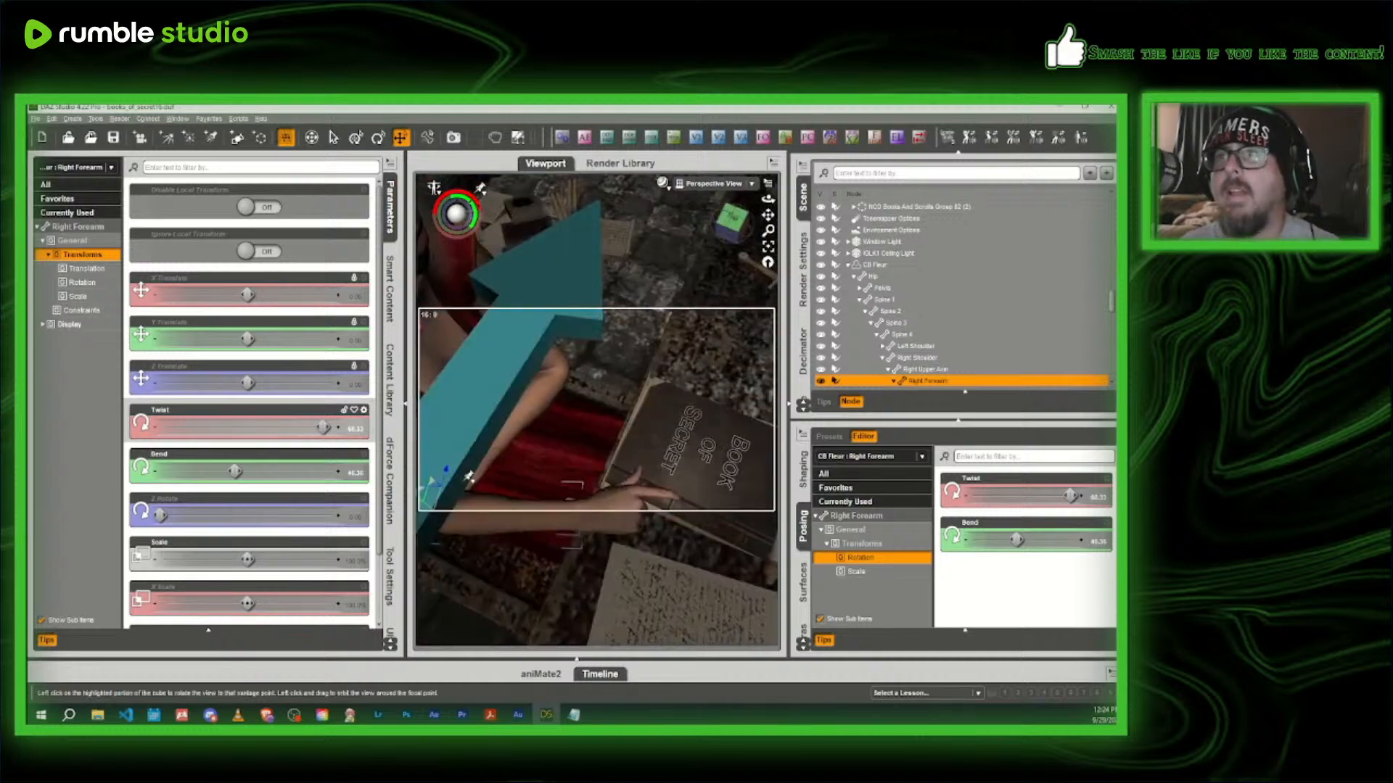
{"action": "left_click", "coordinate": [714, 183]}
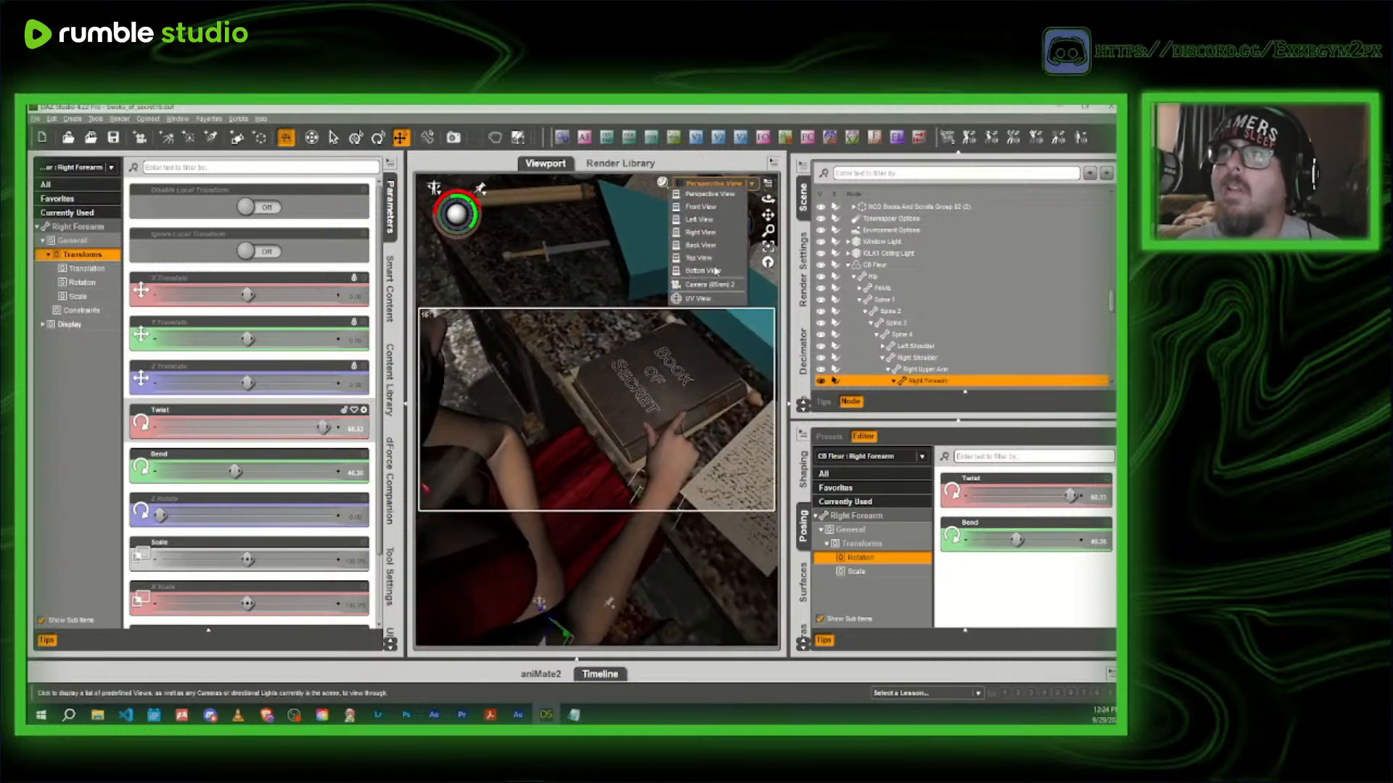
{"action": "left_click", "coordinate": [715, 288]}
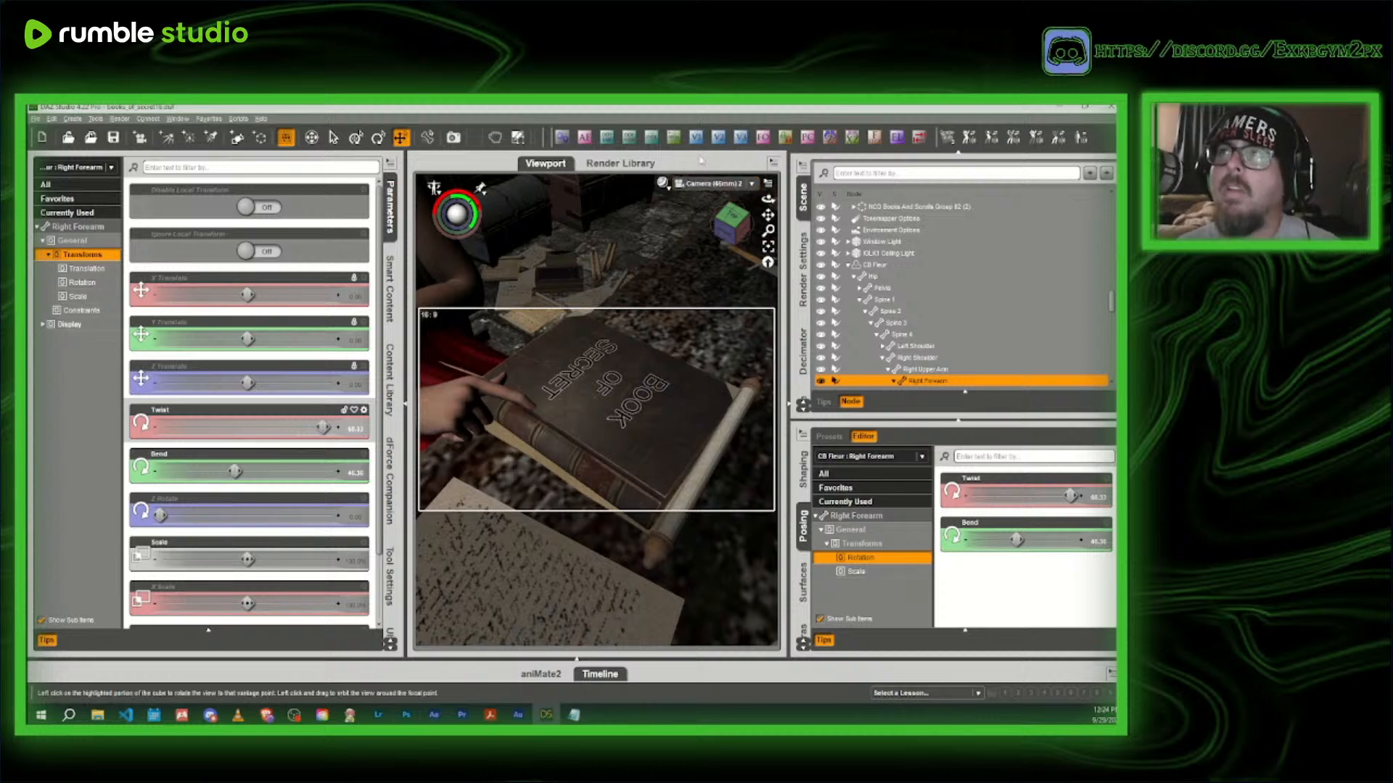
{"action": "left_click", "coordinate": [703, 184]}
{"action": "left_click", "coordinate": [710, 194]}
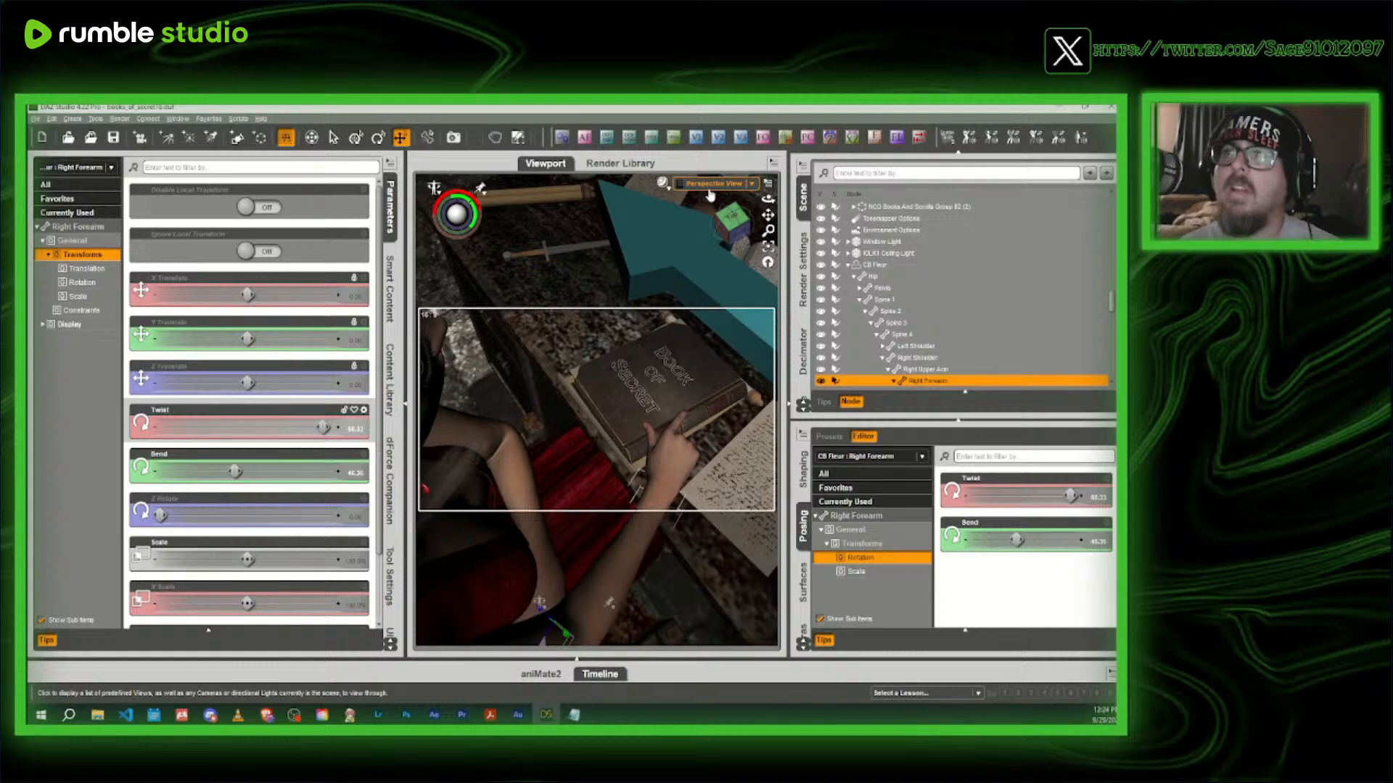
- Select CB Fleur's Right Upper Arm for posing
{"action": "scroll", "coordinate": [569, 558], "scroll_direction": "down", "scroll_amount": 5}
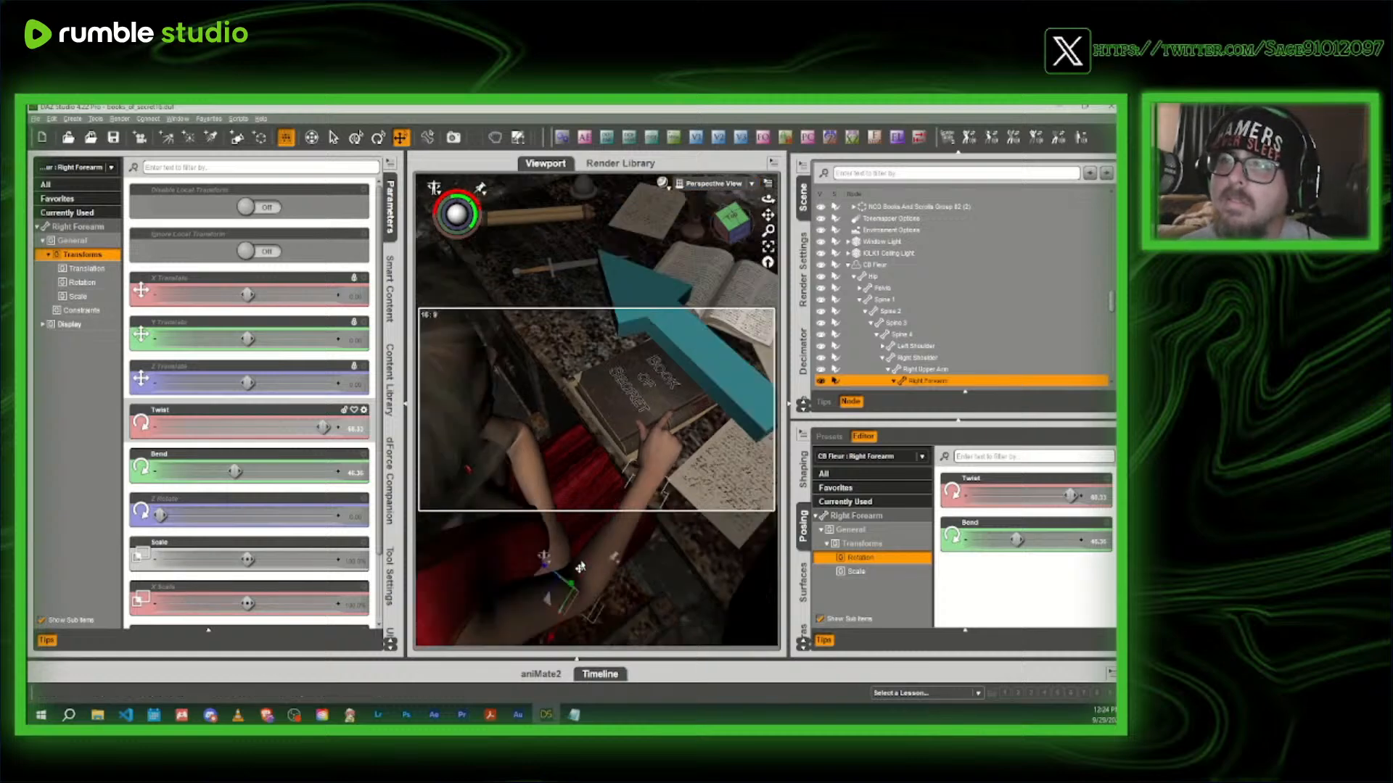
{"action": "left_click", "coordinate": [542, 584]}
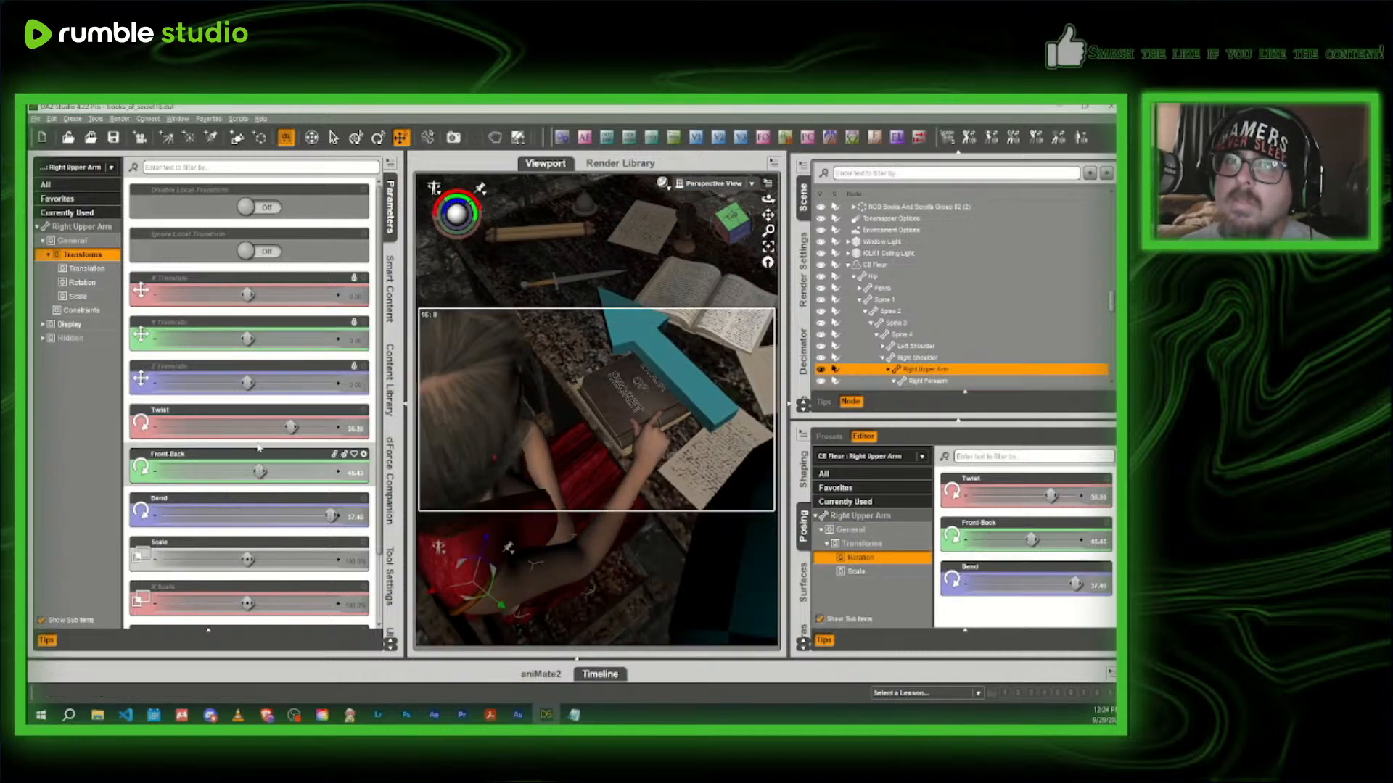
- Increase the twist of the figure's right upper arm to reposition the forearm and hand near the book
{"action": "left_click_drag", "start_coordinate": [290, 427], "coordinate": [322, 415]}
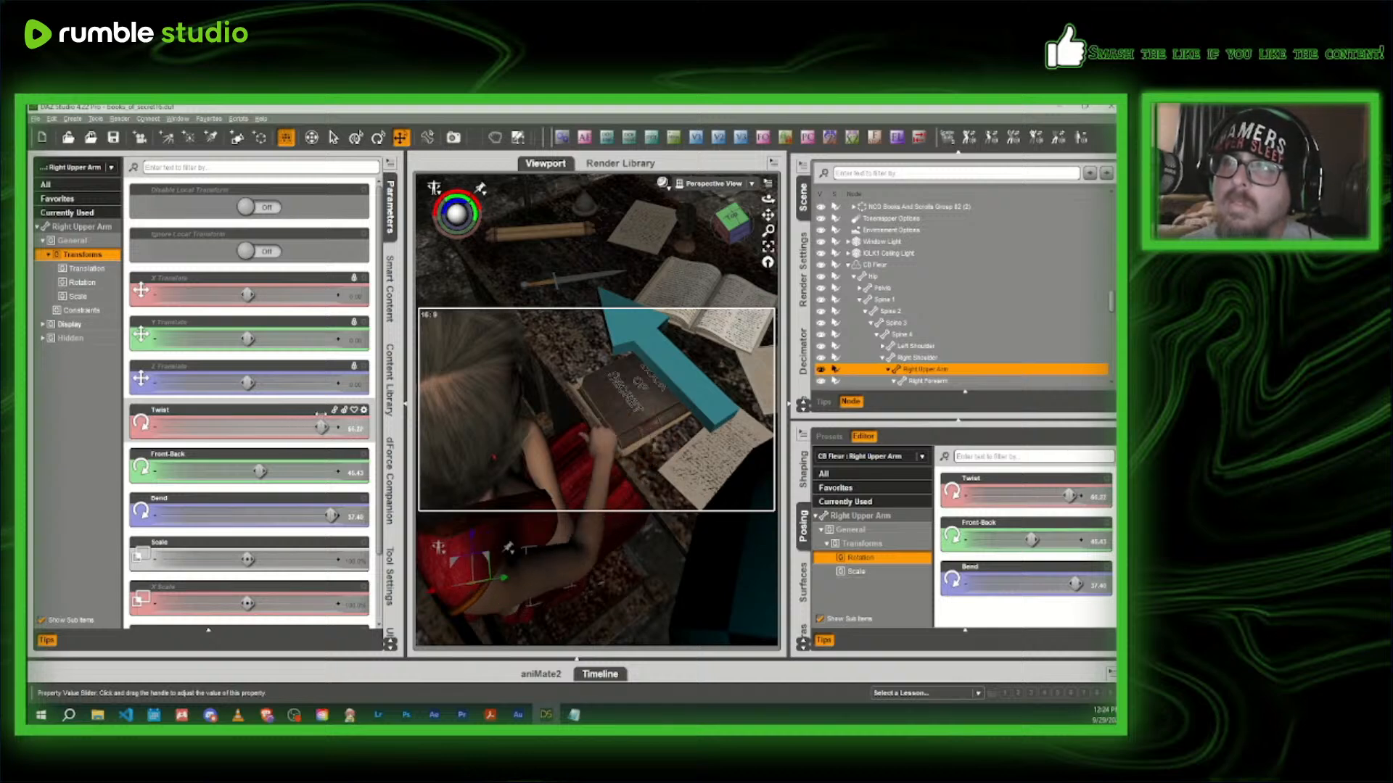
- Apply the Hands Come With Me R Genesis 9 pose preset to the right hand, leaving the limits on
{"action": "left_click", "coordinate": [603, 455]}
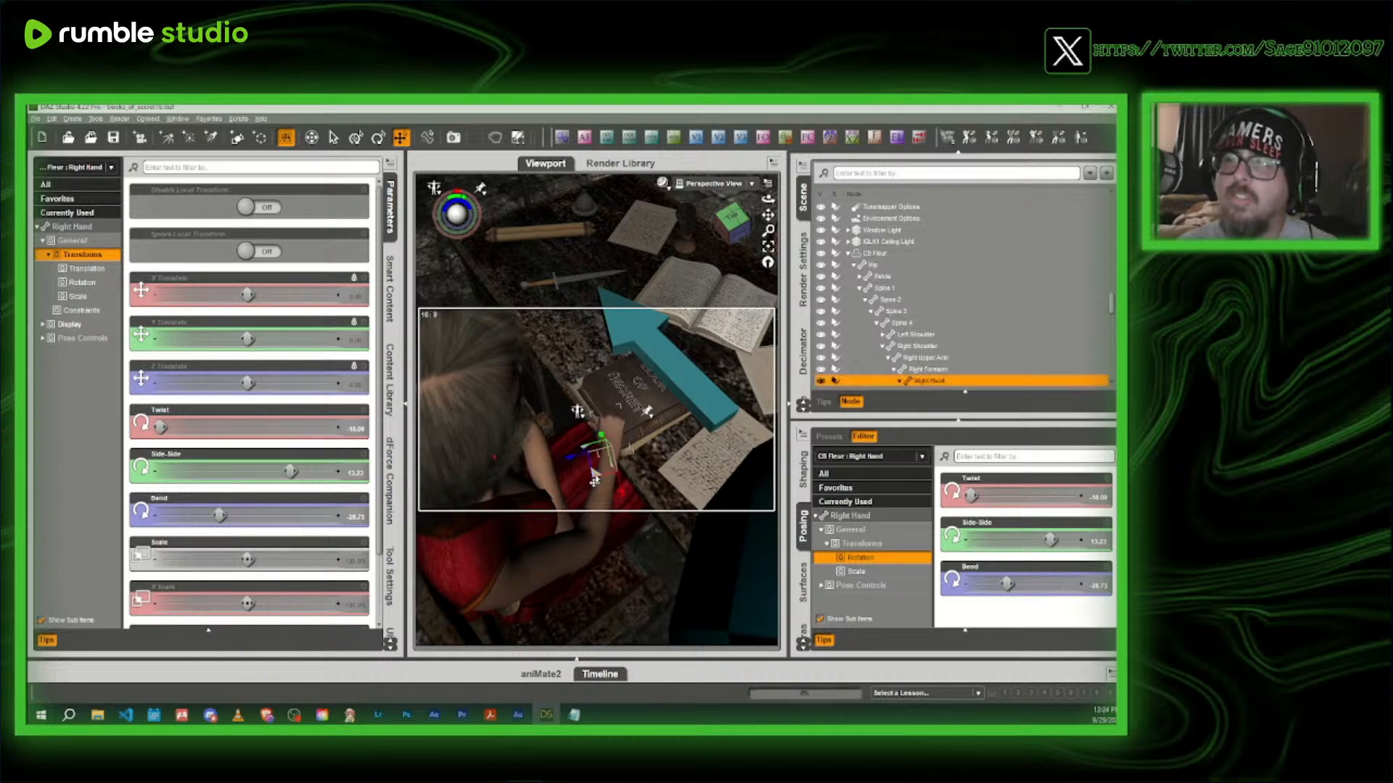
{"action": "scroll", "coordinate": [594, 479], "scroll_direction": "up", "scroll_amount": 5}
{"action": "left_click_drag", "start_coordinate": [726, 226], "coordinate": [721, 236]}
{"action": "scroll", "coordinate": [681, 258], "scroll_direction": "down", "scroll_amount": 2}
{"action": "scroll", "coordinate": [680, 258], "scroll_direction": "up", "scroll_amount": 3}
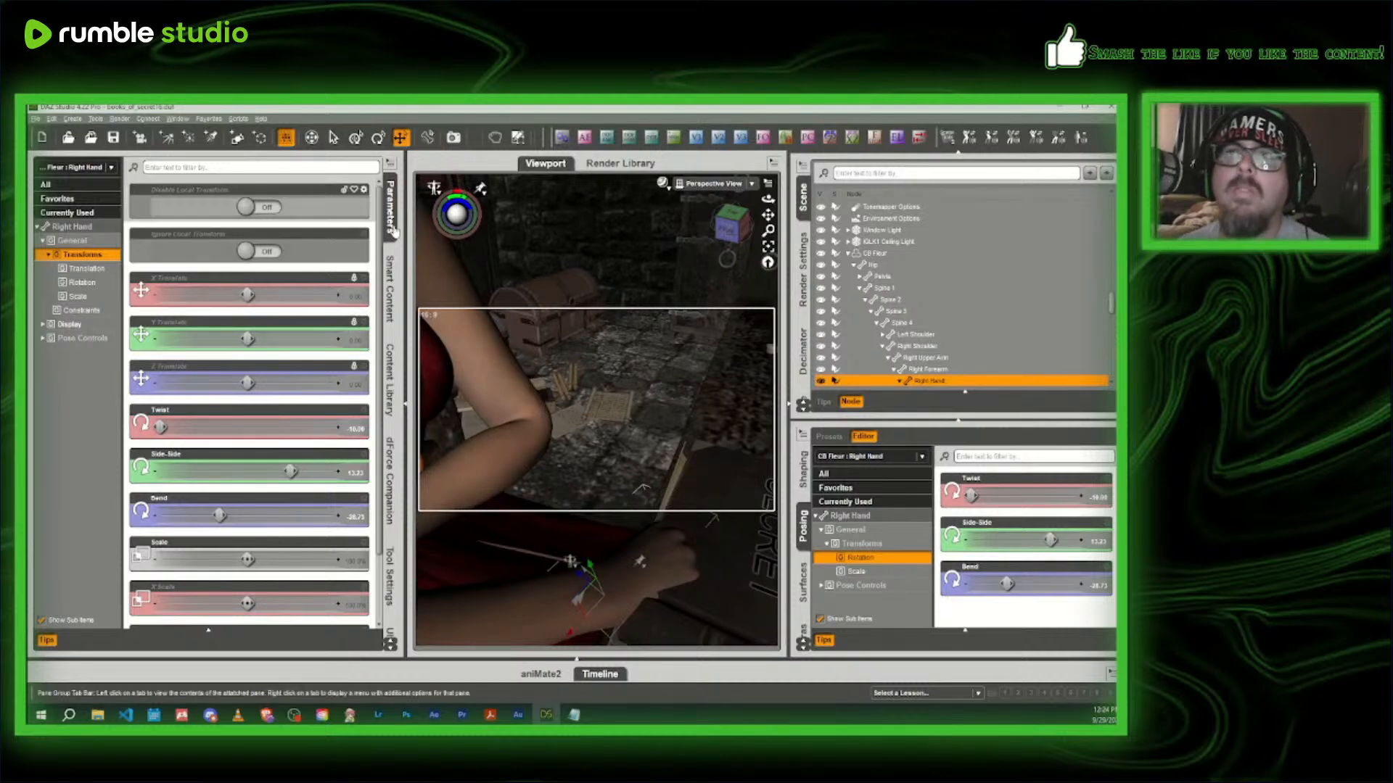
{"action": "left_click", "coordinate": [395, 287]}
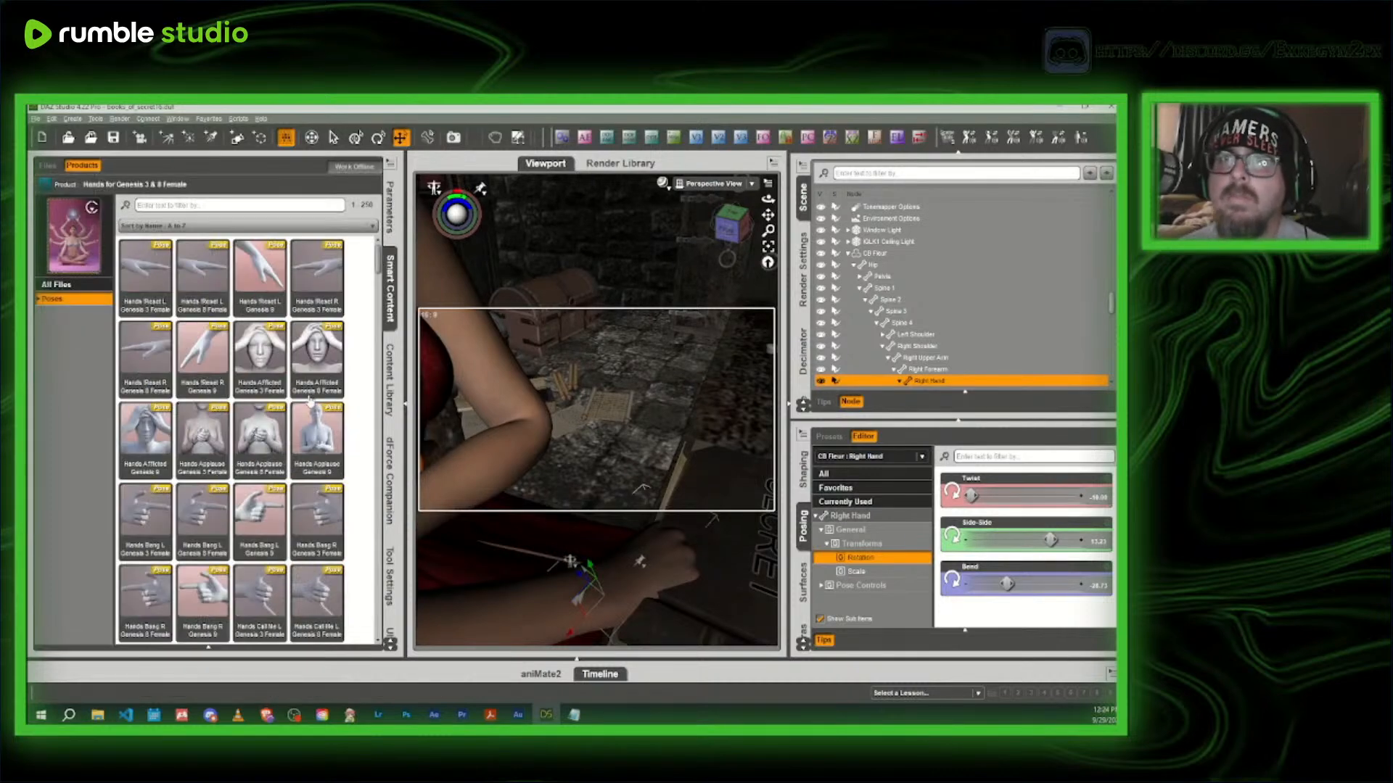
{"action": "scroll", "coordinate": [296, 373], "scroll_direction": "down", "scroll_amount": 3}
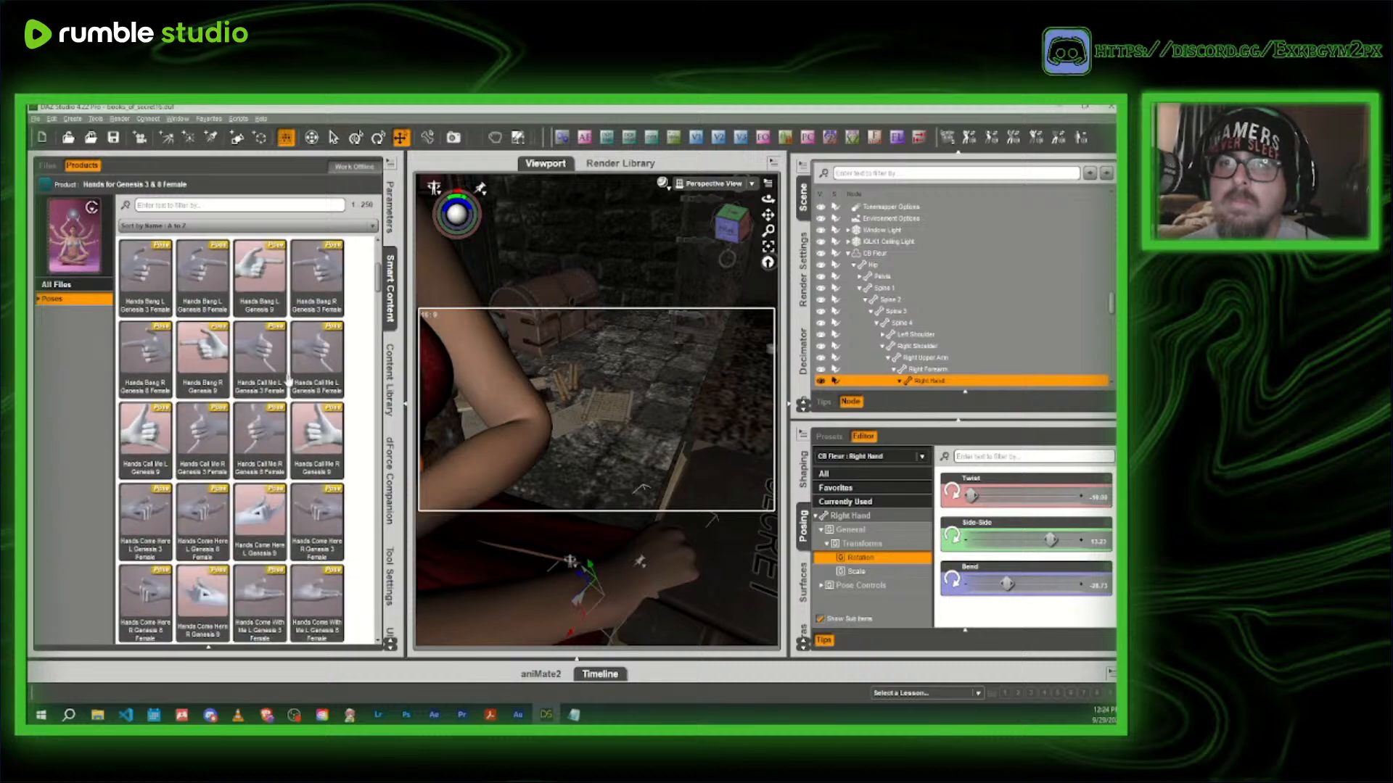
{"action": "scroll", "coordinate": [267, 550], "scroll_direction": "down", "scroll_amount": 3}
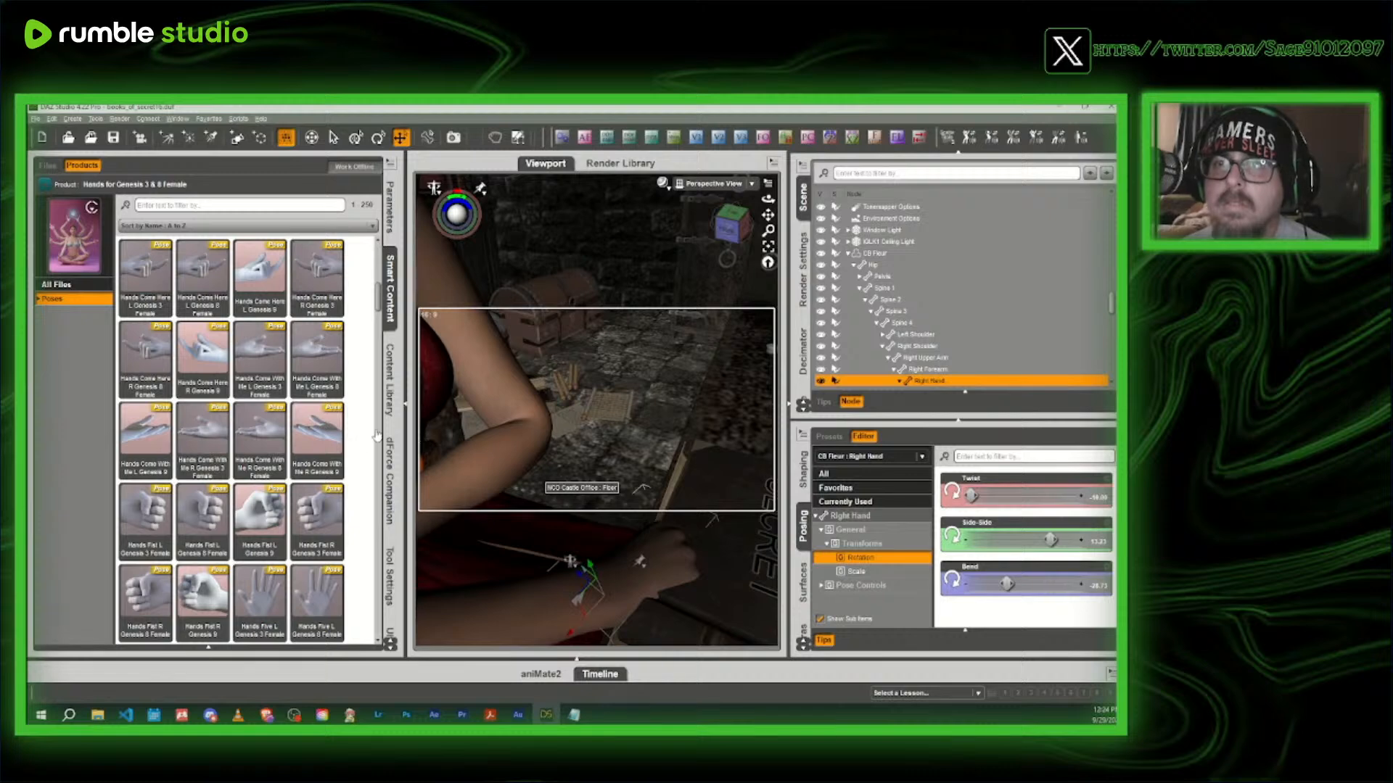
{"action": "double_click", "coordinate": [308, 431]}
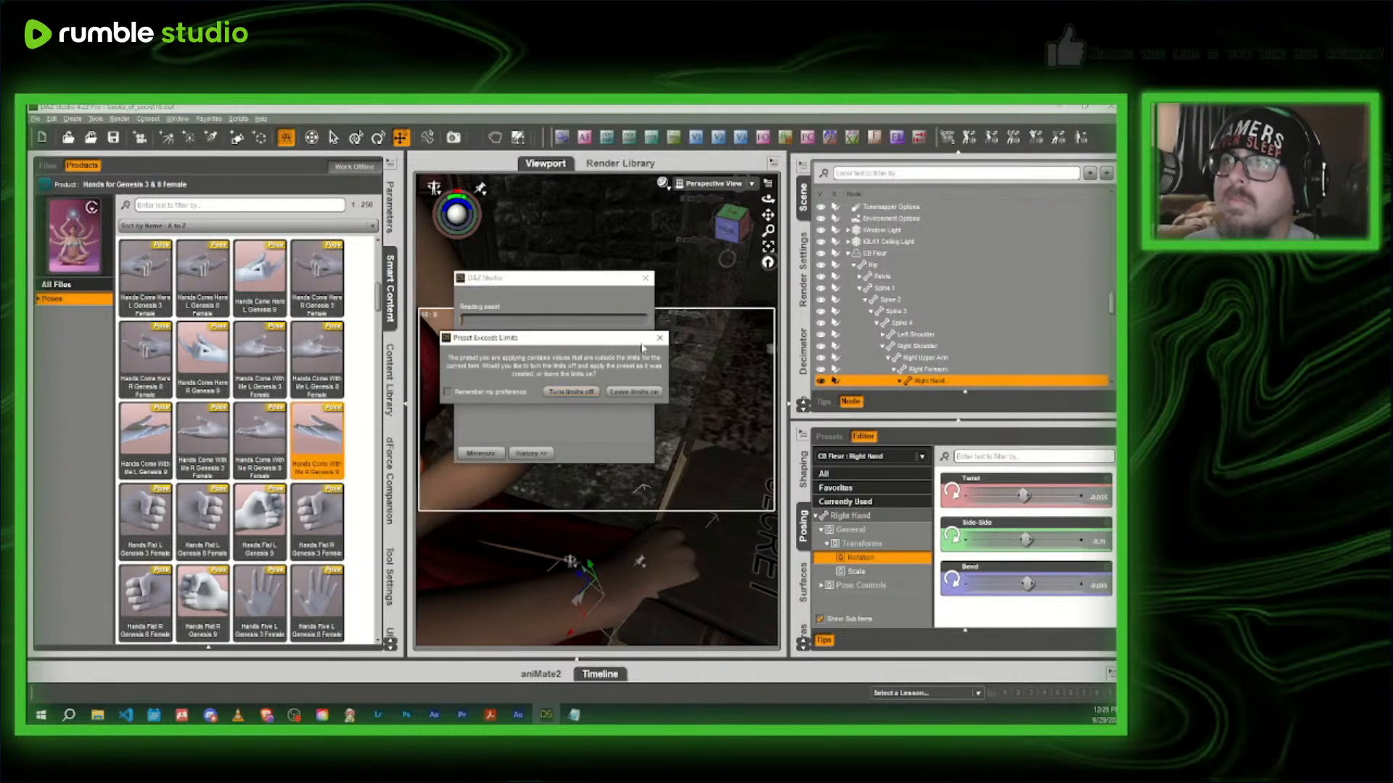
{"action": "left_click", "coordinate": [633, 391]}
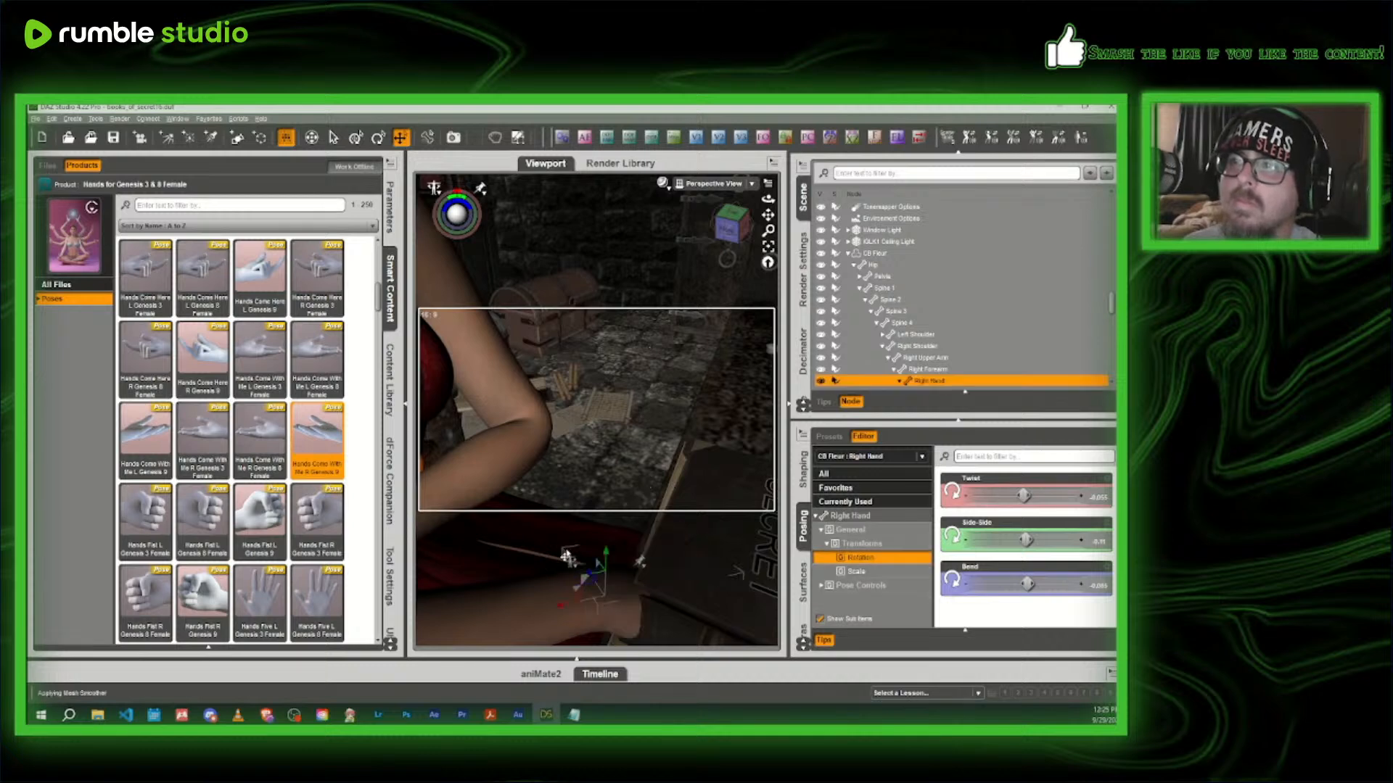
- Lower the right hand's Bend value to about -13 and raise the hand over the book cover
{"action": "left_click", "coordinate": [390, 208]}
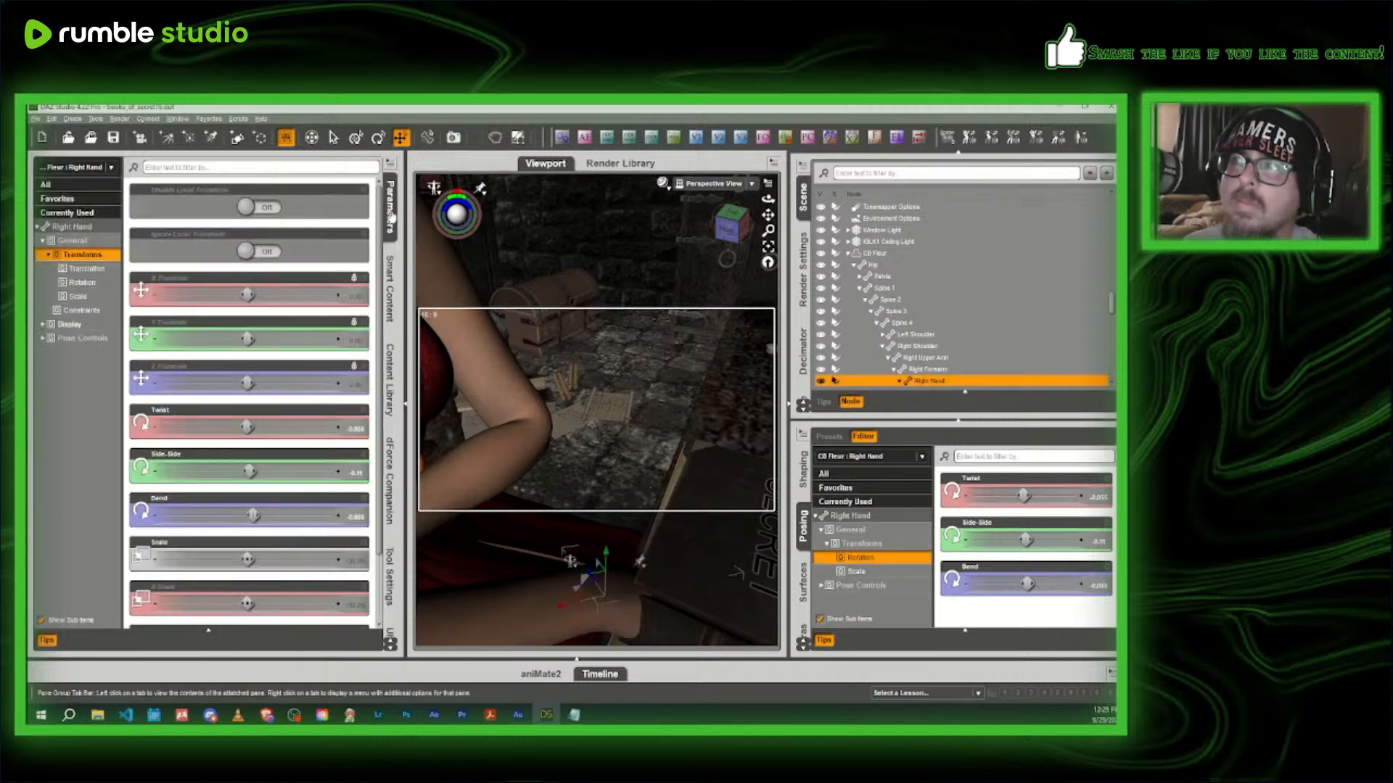
{"action": "mouse_move", "coordinate": [252, 515]}
{"action": "left_mouse_down"}
{"action": "mouse_move", "coordinate": [219, 516]}
{"action": "mouse_move", "coordinate": [235, 514]}
{"action": "left_mouse_up"}
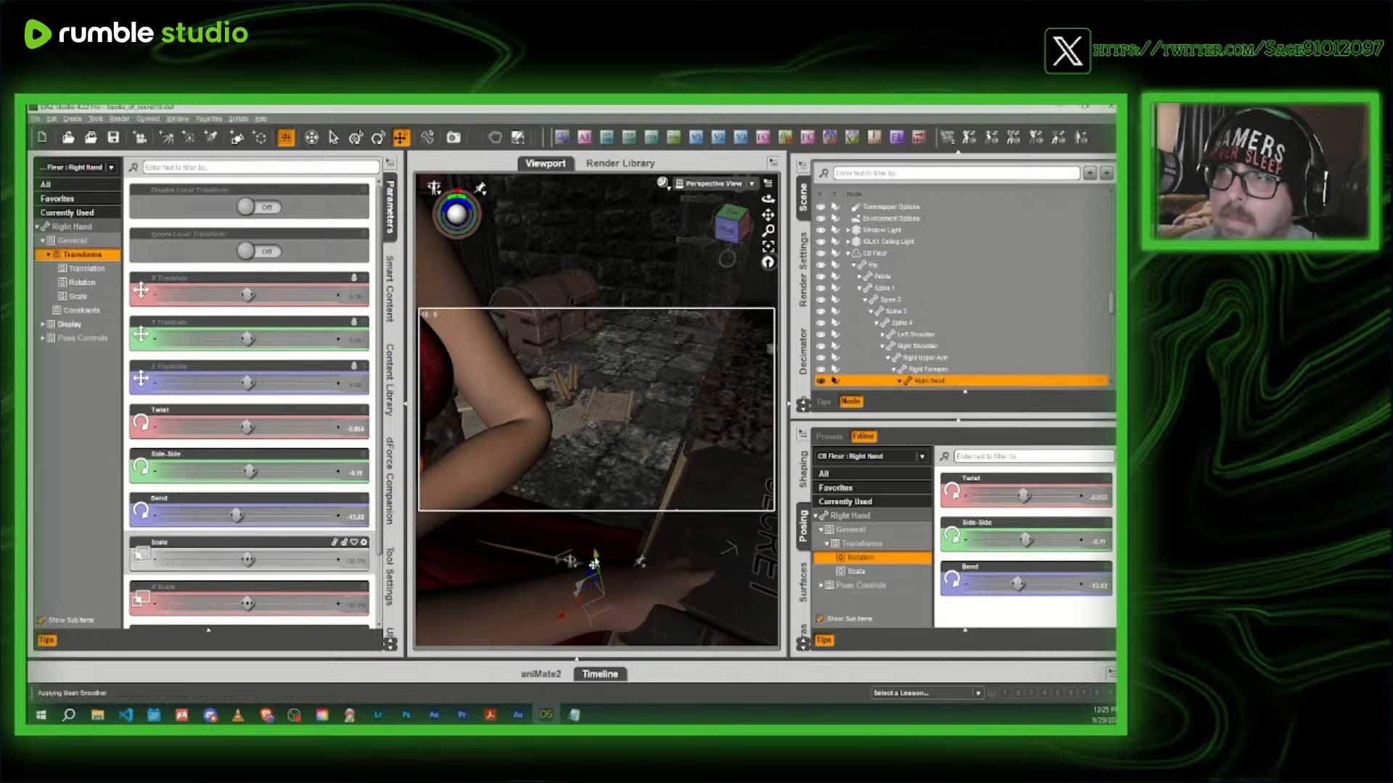
{"action": "left_click_drag", "start_coordinate": [593, 557], "coordinate": [593, 541]}
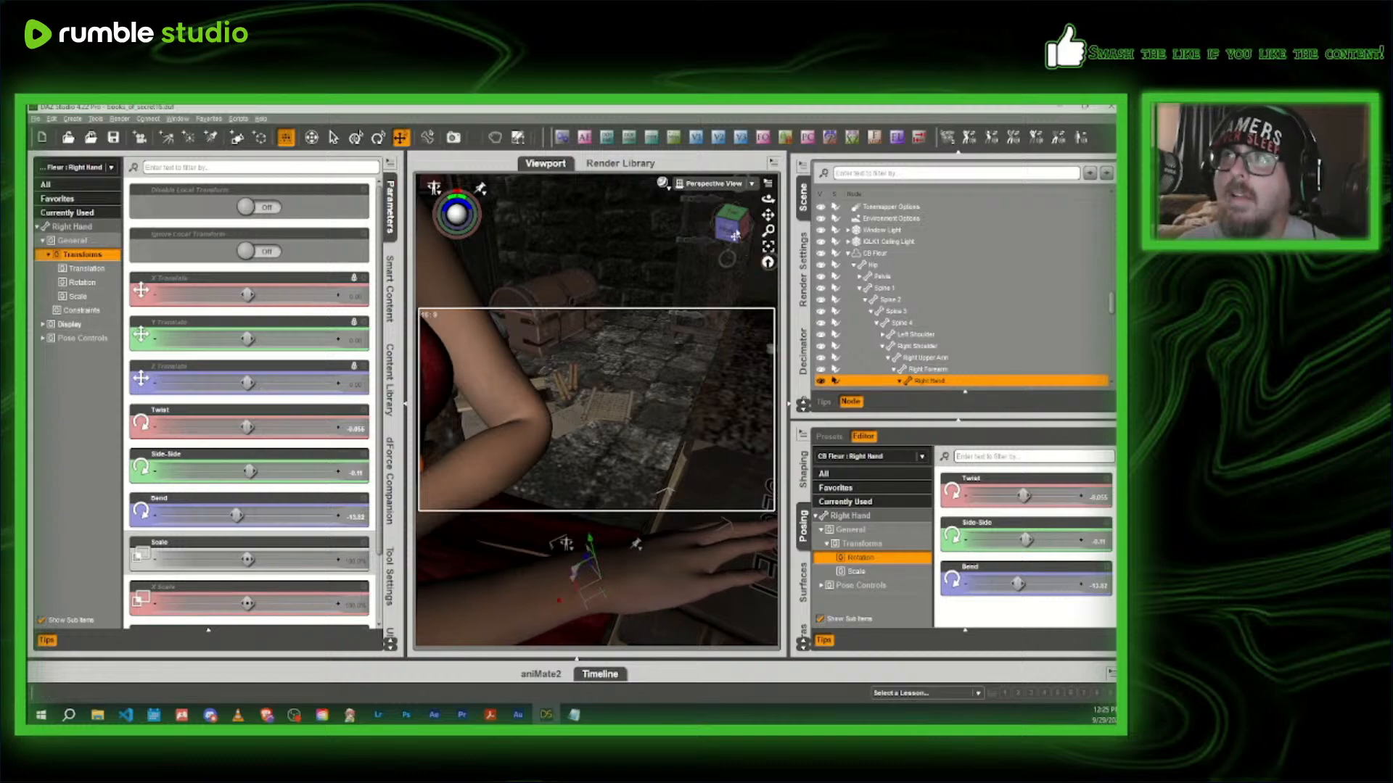
- Reduce the right forearm's twist slightly to adjust how the hand rests on the book
{"action": "left_click_drag", "start_coordinate": [729, 229], "coordinate": [624, 233]}
{"action": "left_click_drag", "start_coordinate": [732, 270], "coordinate": [774, 205]}
{"action": "scroll", "coordinate": [733, 232], "scroll_direction": "down", "scroll_amount": 3}
{"action": "scroll", "coordinate": [733, 232], "scroll_direction": "up", "scroll_amount": 5}
{"action": "scroll", "coordinate": [650, 403], "scroll_direction": "down", "scroll_amount": 3}
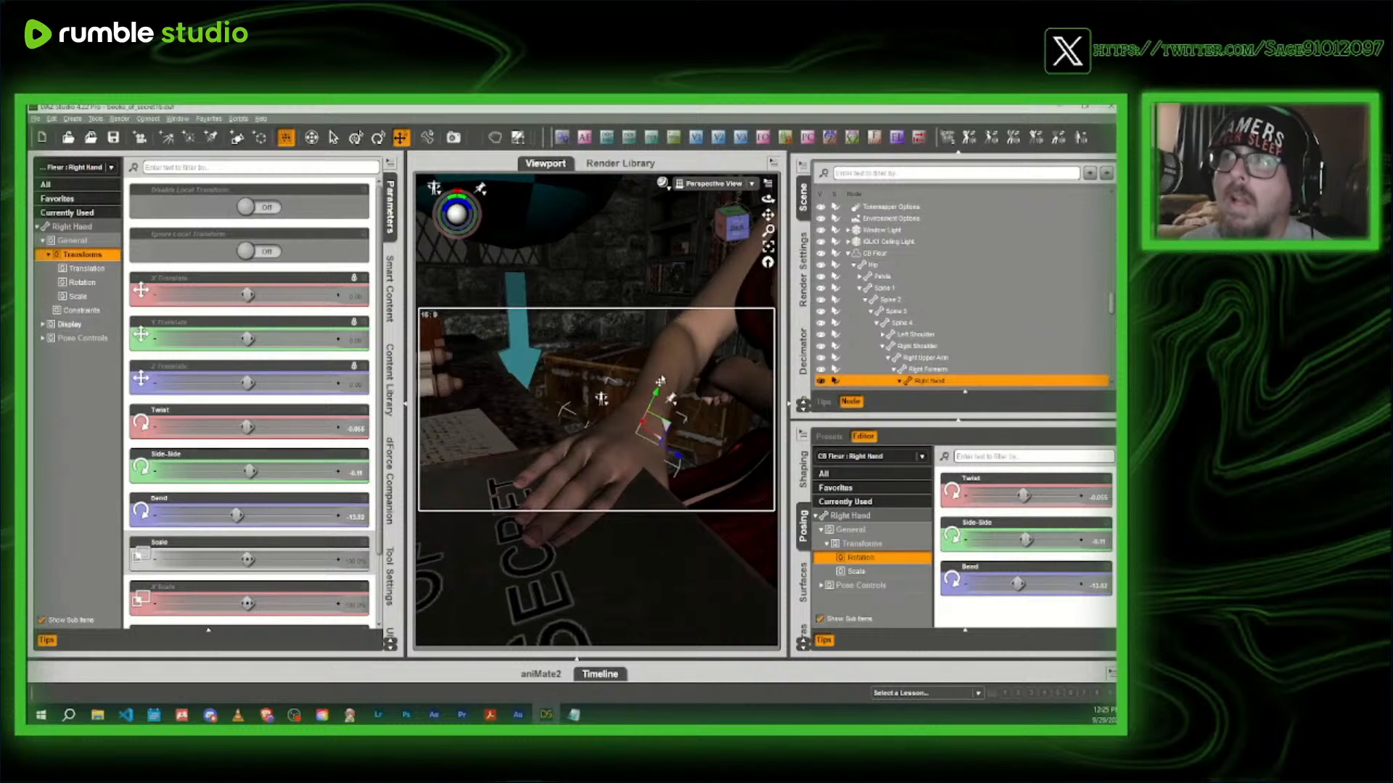
{"action": "left_click", "coordinate": [666, 379]}
{"action": "left_click_drag", "start_coordinate": [315, 427], "coordinate": [302, 427]}
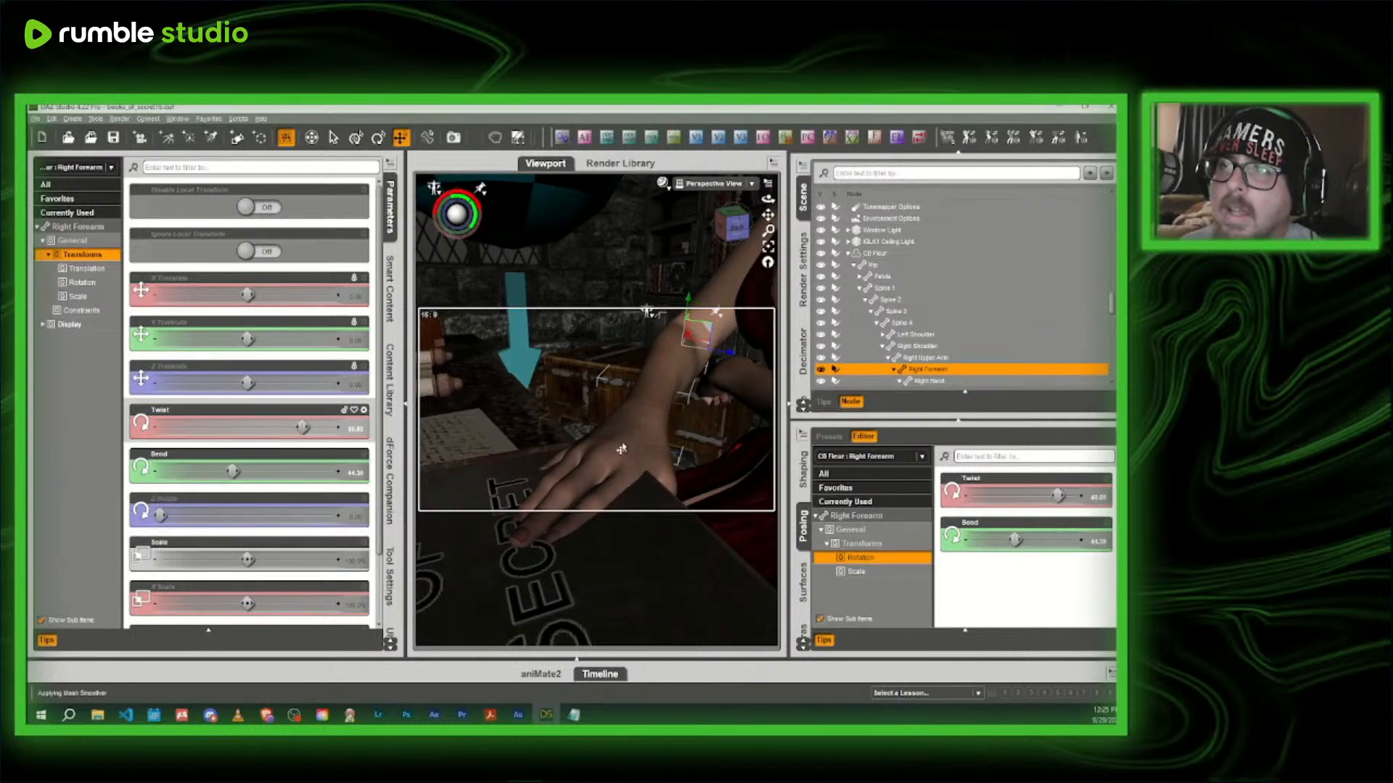
- Try to reposition the right thumb by lowering its Up-Down rotation and by moving it directly in the viewport
{"action": "left_click", "coordinate": [639, 399]}
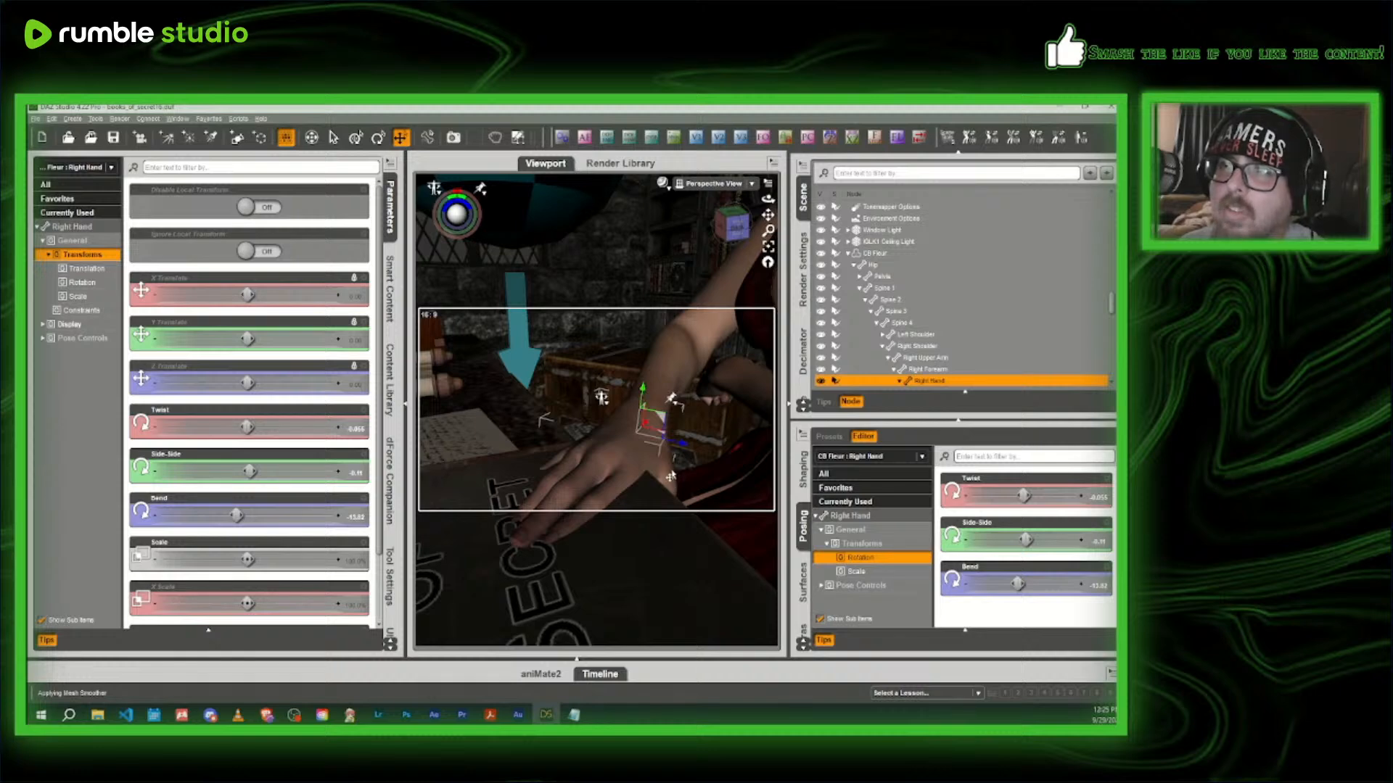
{"action": "left_click", "coordinate": [681, 470]}
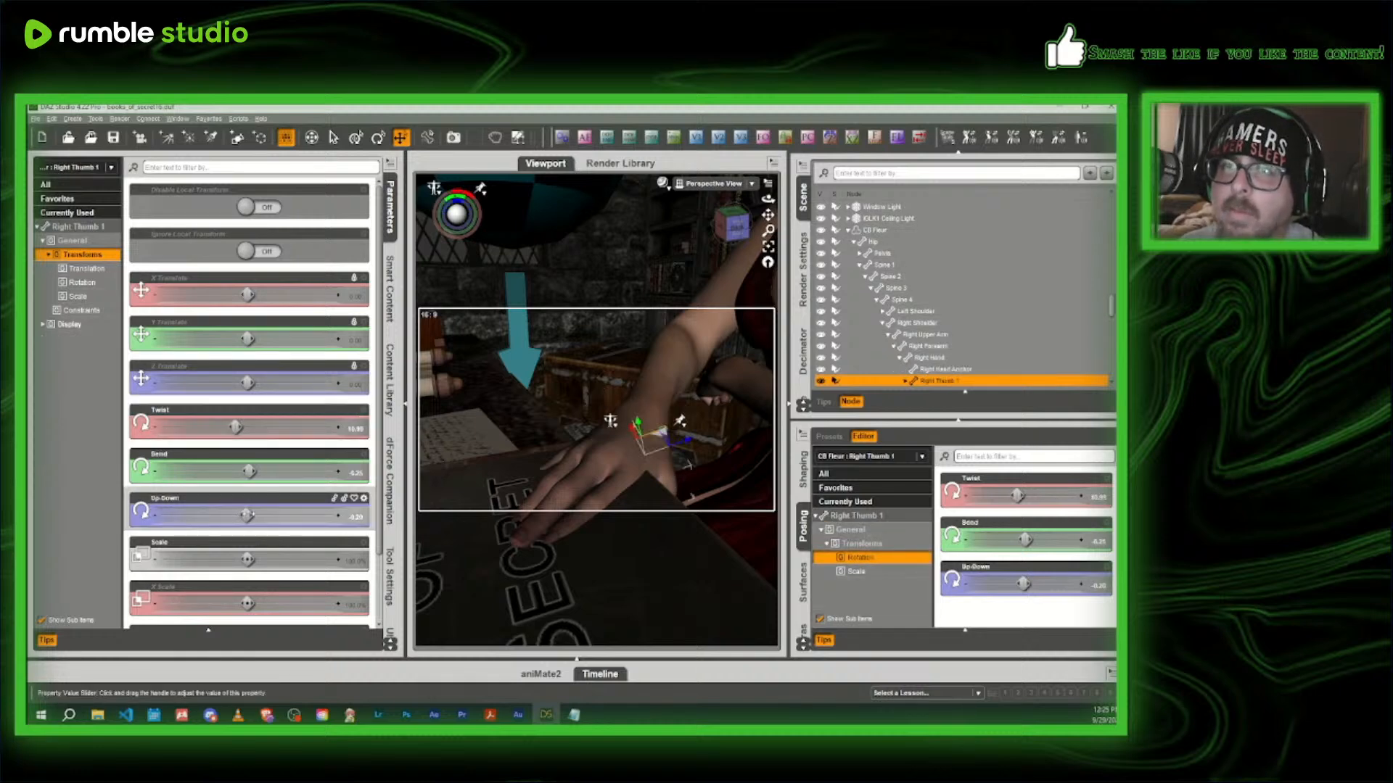
{"action": "left_click_drag", "start_coordinate": [246, 515], "coordinate": [188, 516]}
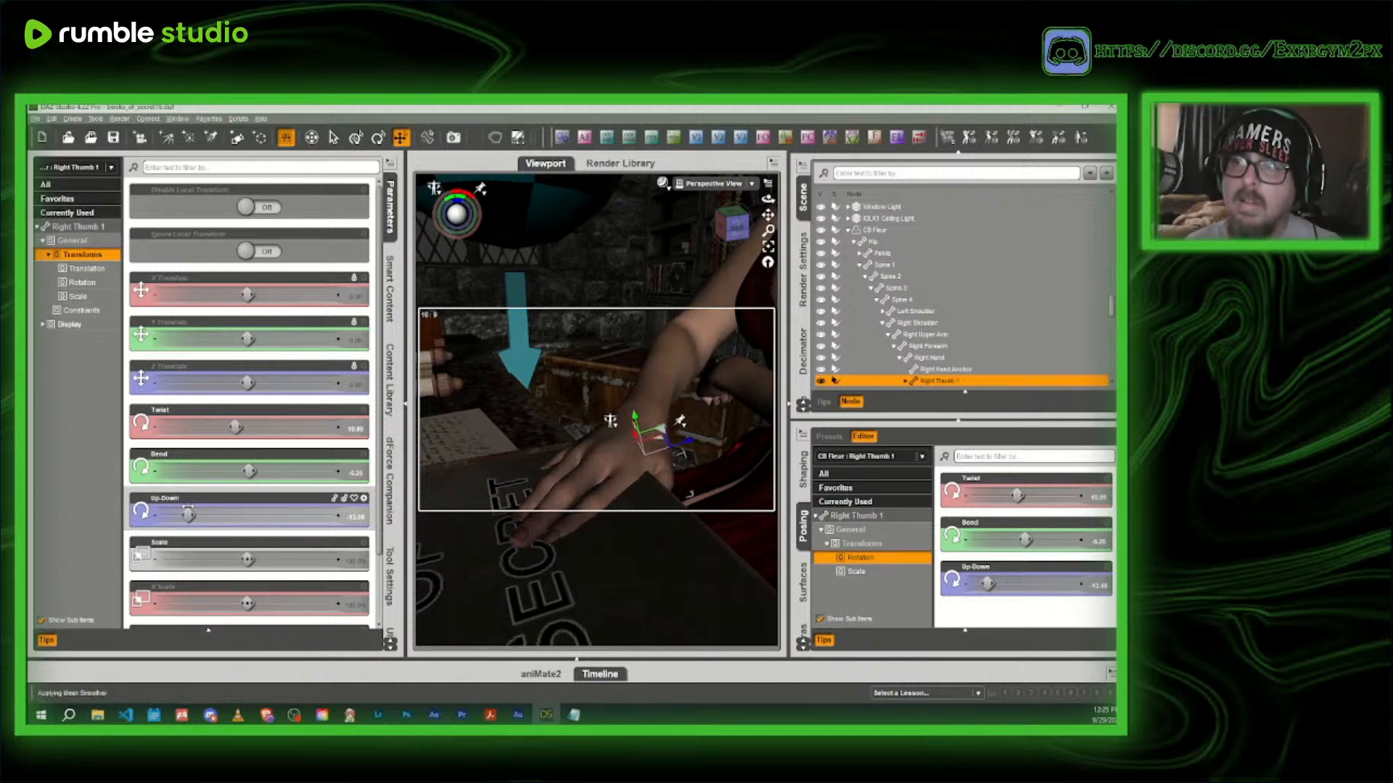
{"action": "key", "text": "ctrl+z"}
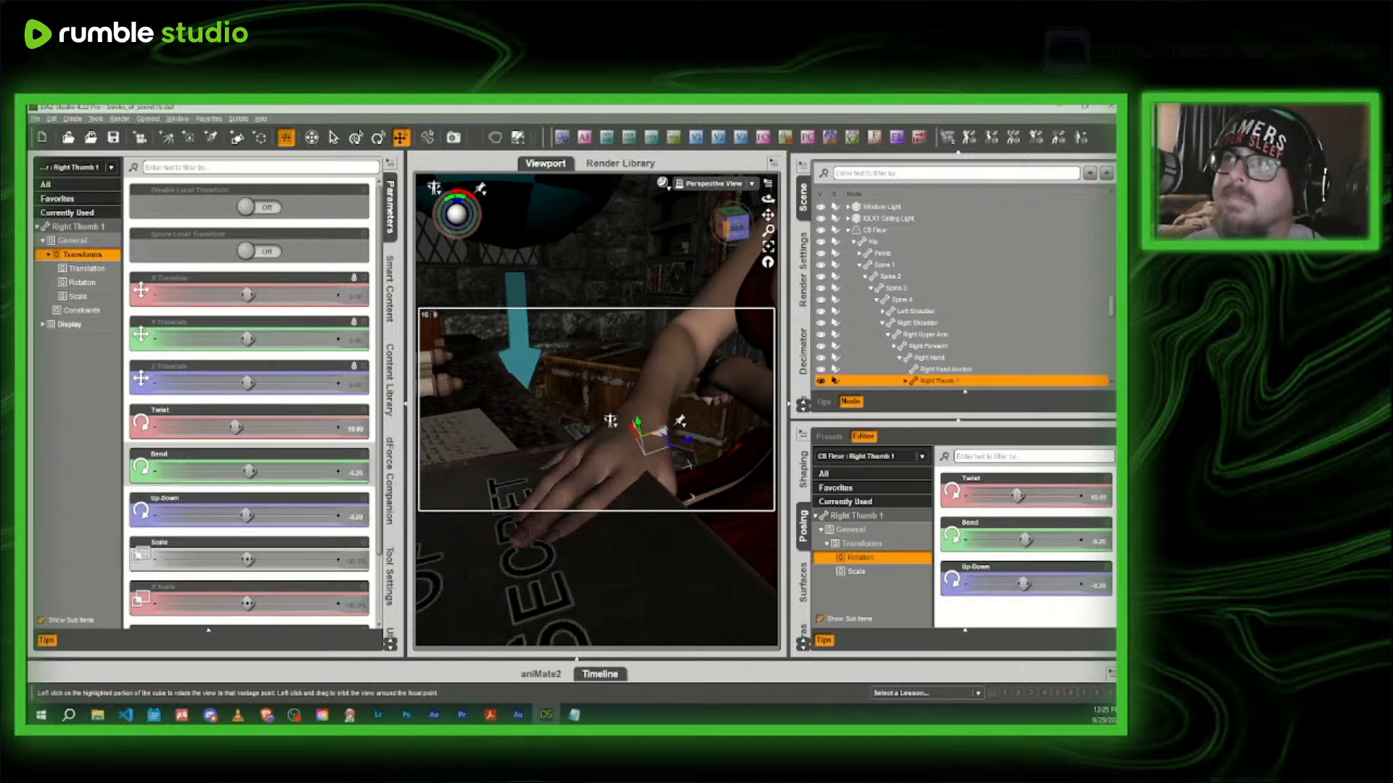
{"action": "left_click_drag", "start_coordinate": [727, 228], "coordinate": [693, 203]}
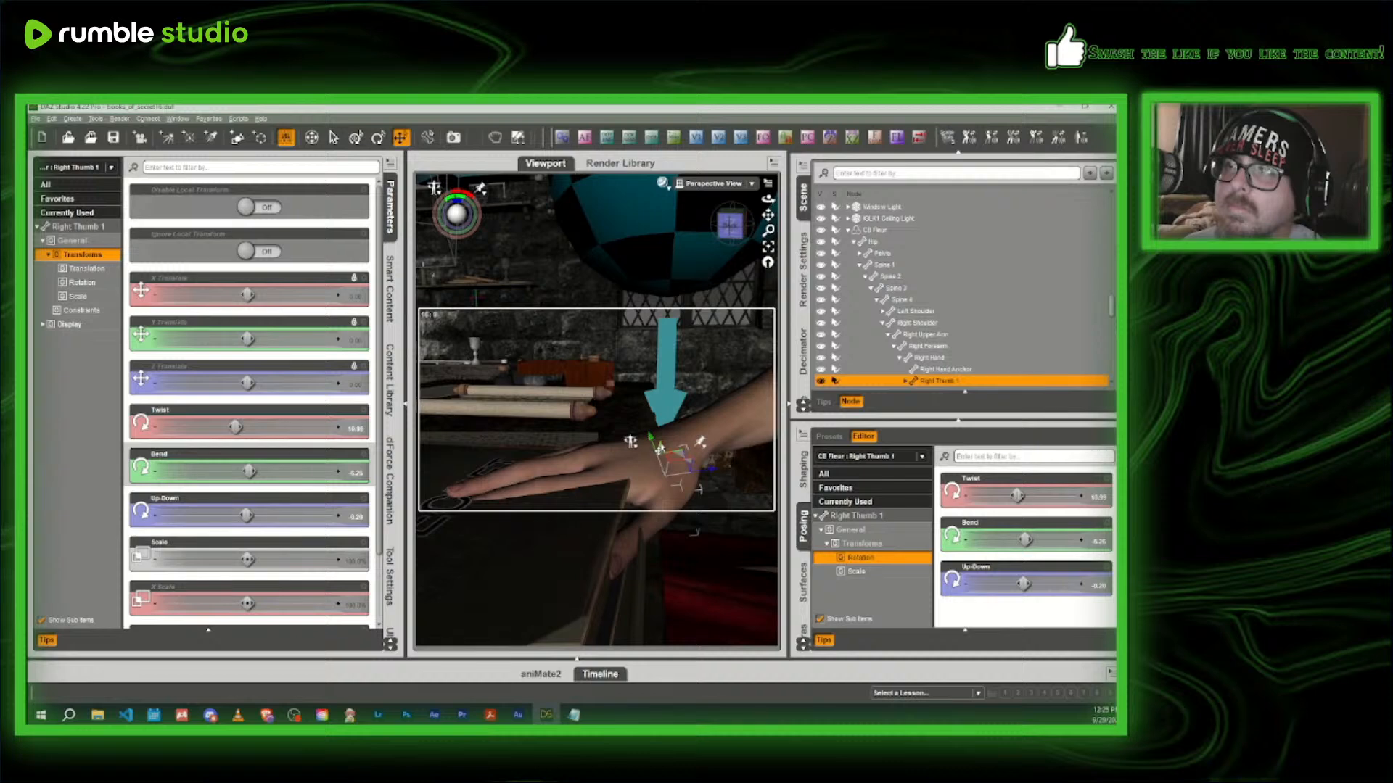
{"action": "left_click_drag", "start_coordinate": [659, 449], "coordinate": [660, 447]}
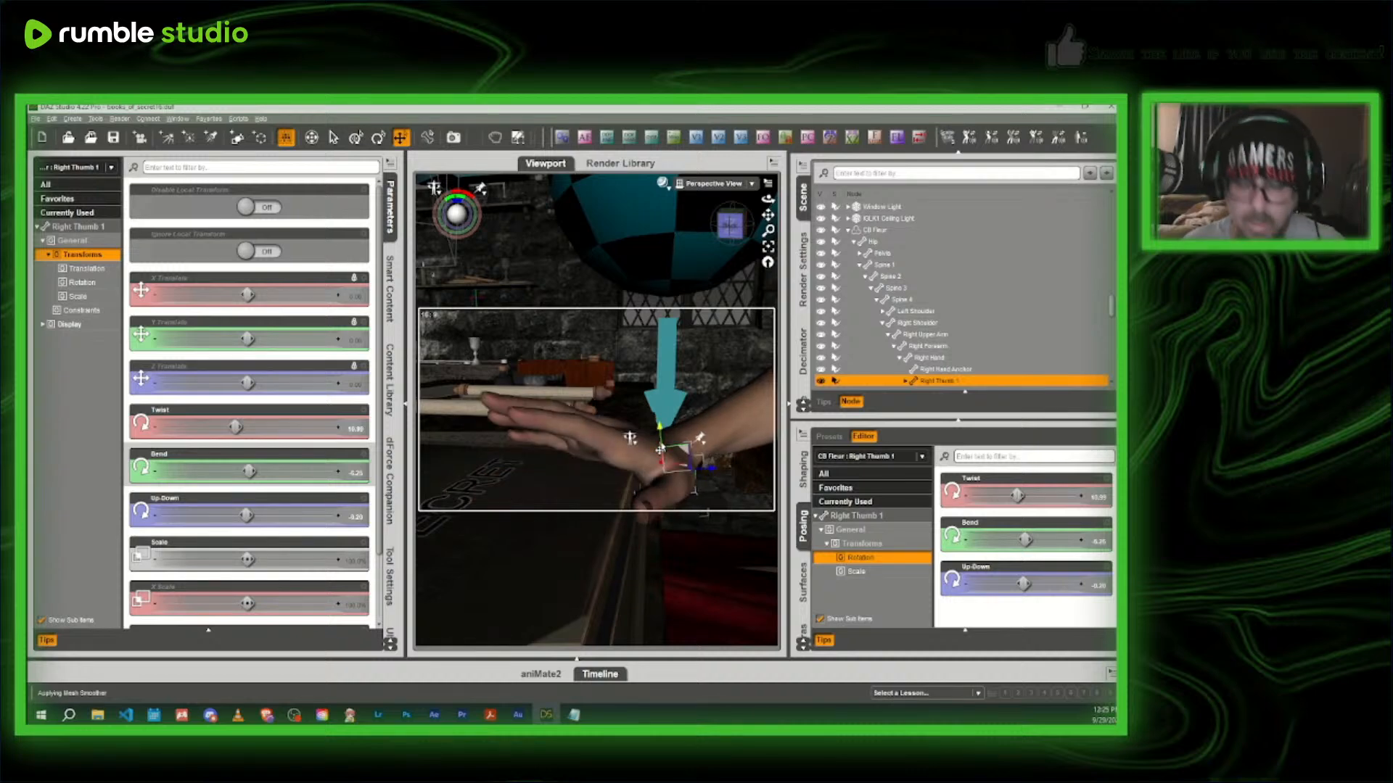
- Raise the right hand slightly above the cover and lower the Up-Down rotation of Right Thumb 1 to its minimum
{"action": "left_click", "coordinate": [930, 359]}
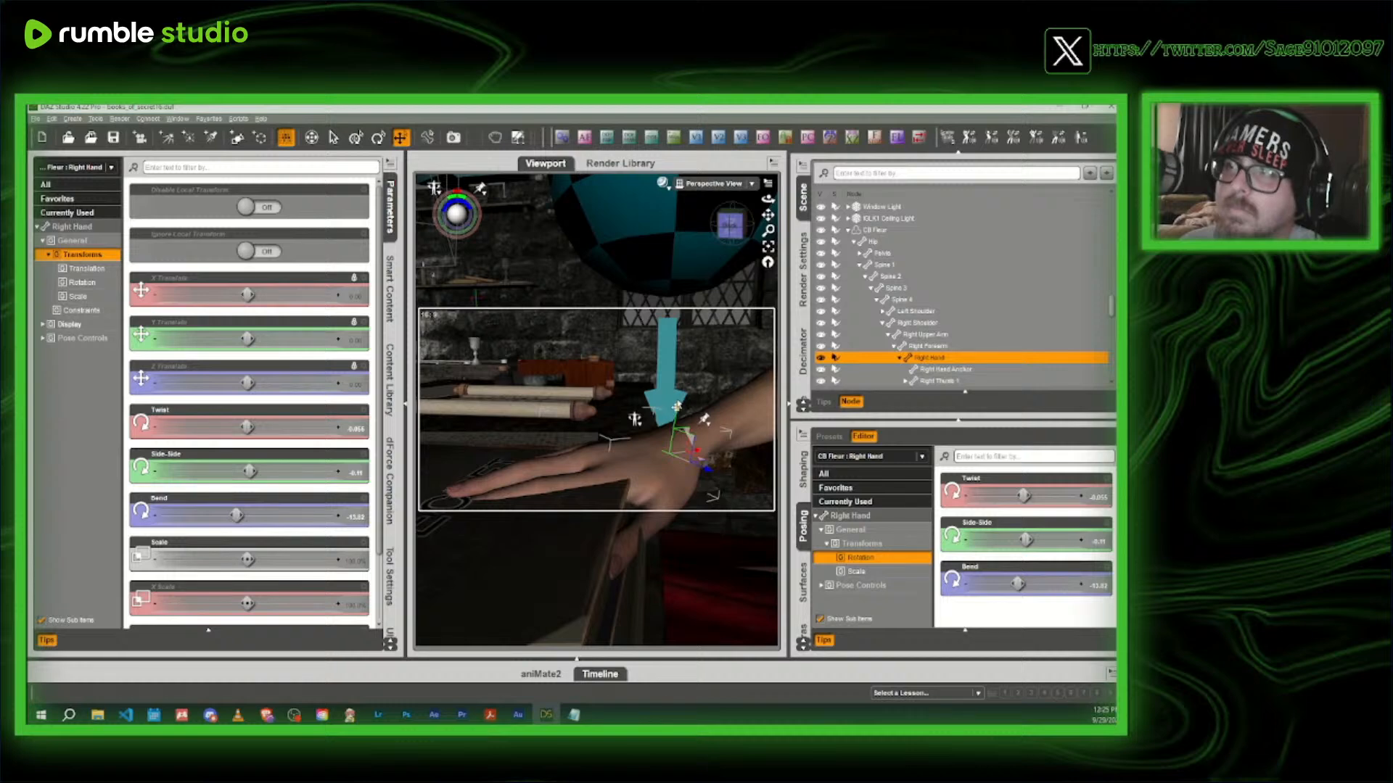
{"action": "left_click_drag", "start_coordinate": [676, 407], "coordinate": [675, 400]}
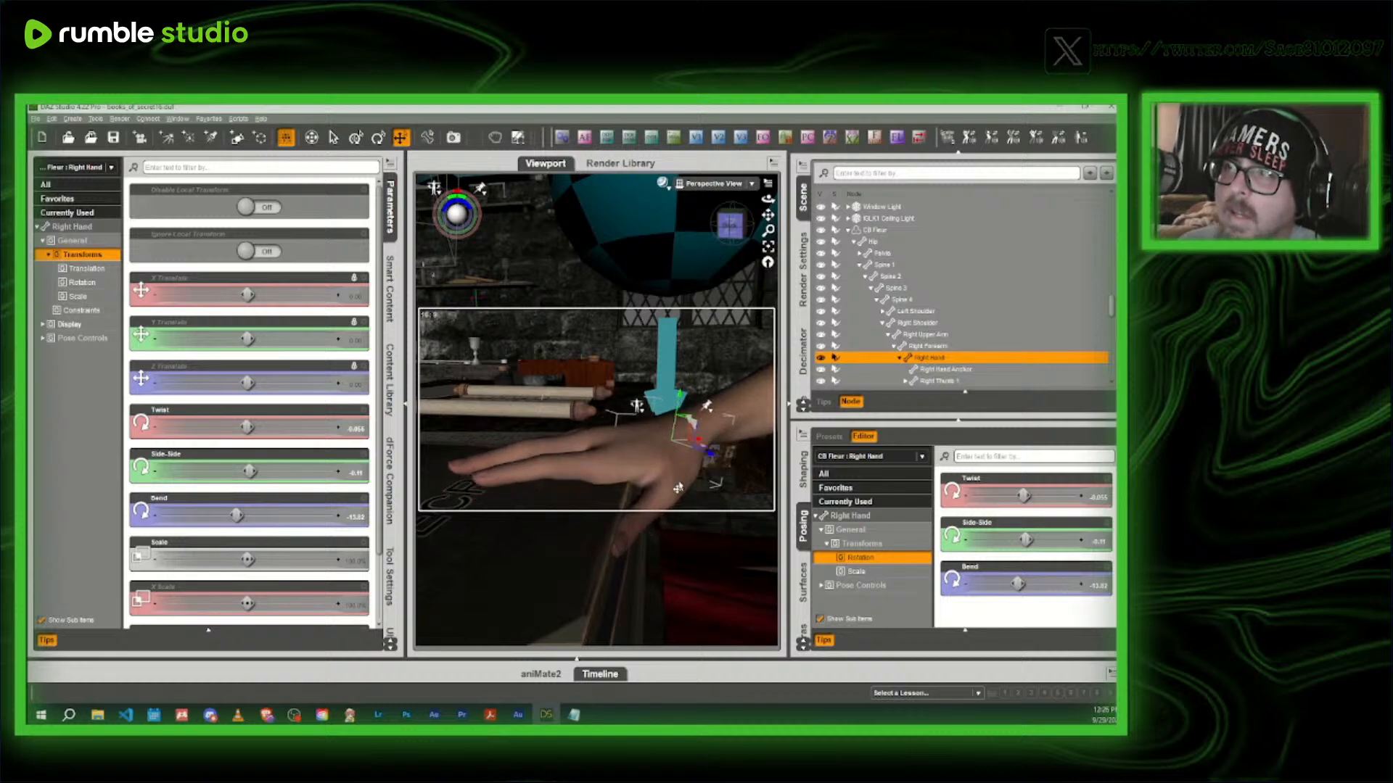
{"action": "left_click", "coordinate": [666, 480]}
{"action": "left_click_drag", "start_coordinate": [247, 515], "coordinate": [159, 515]}
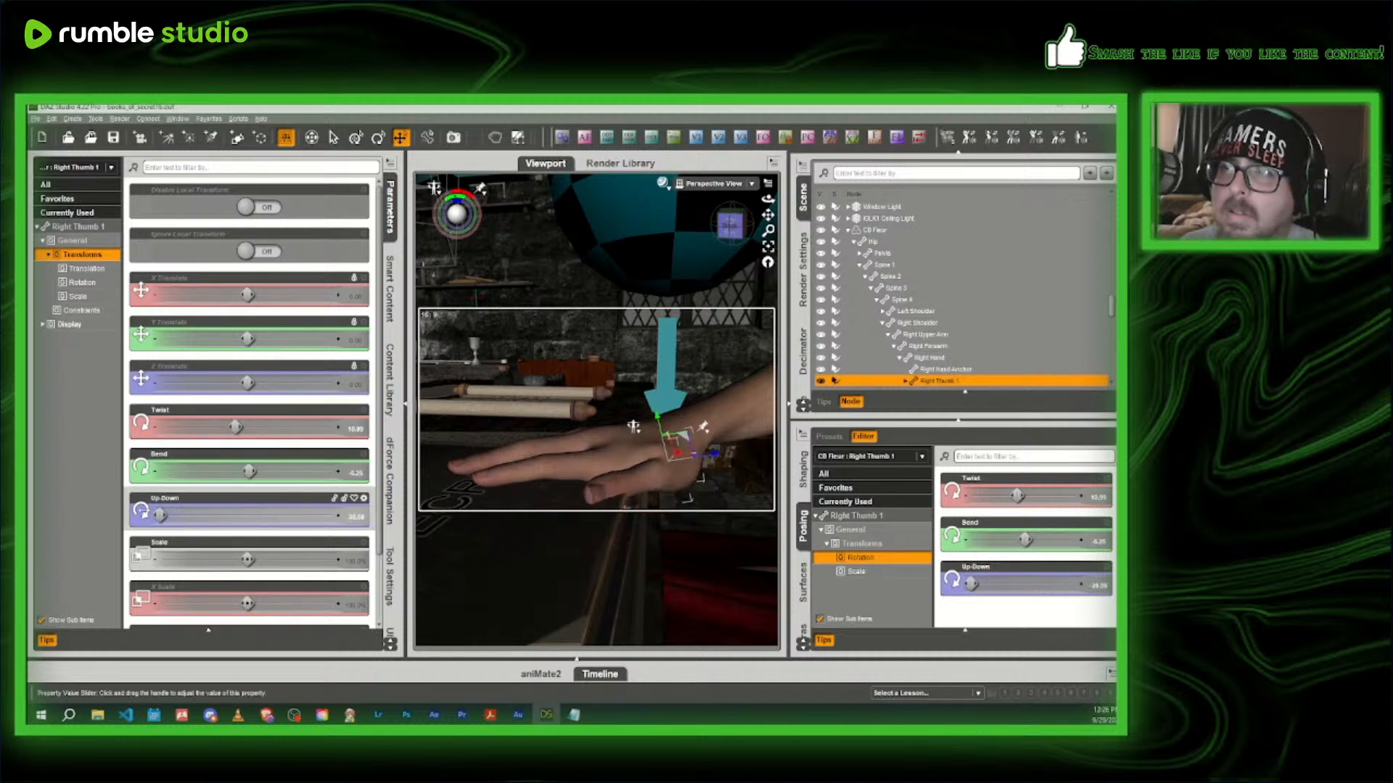
- Collapse the Parameters pane to enlarge the viewport and switch it to the camera that frames the book
{"action": "left_click", "coordinate": [741, 229]}
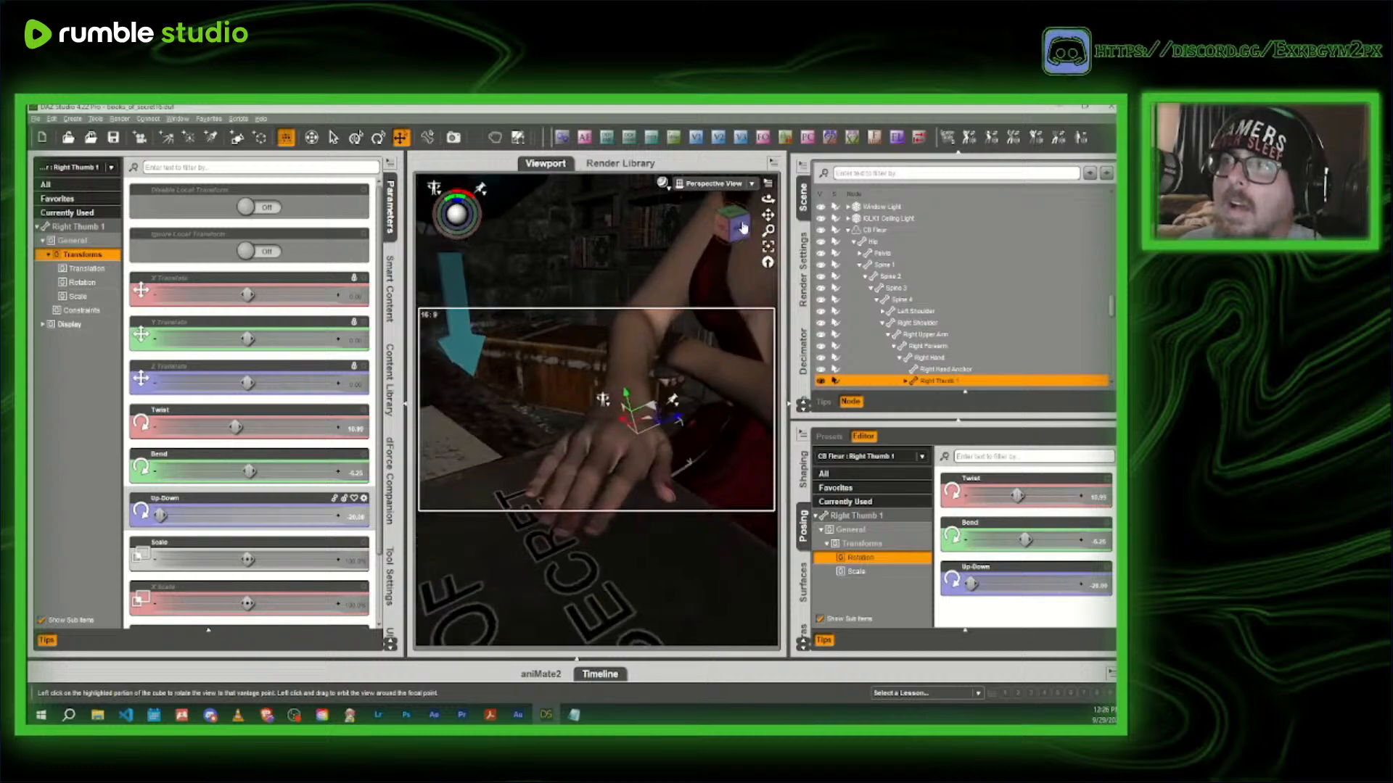
{"action": "left_click", "coordinate": [391, 215]}
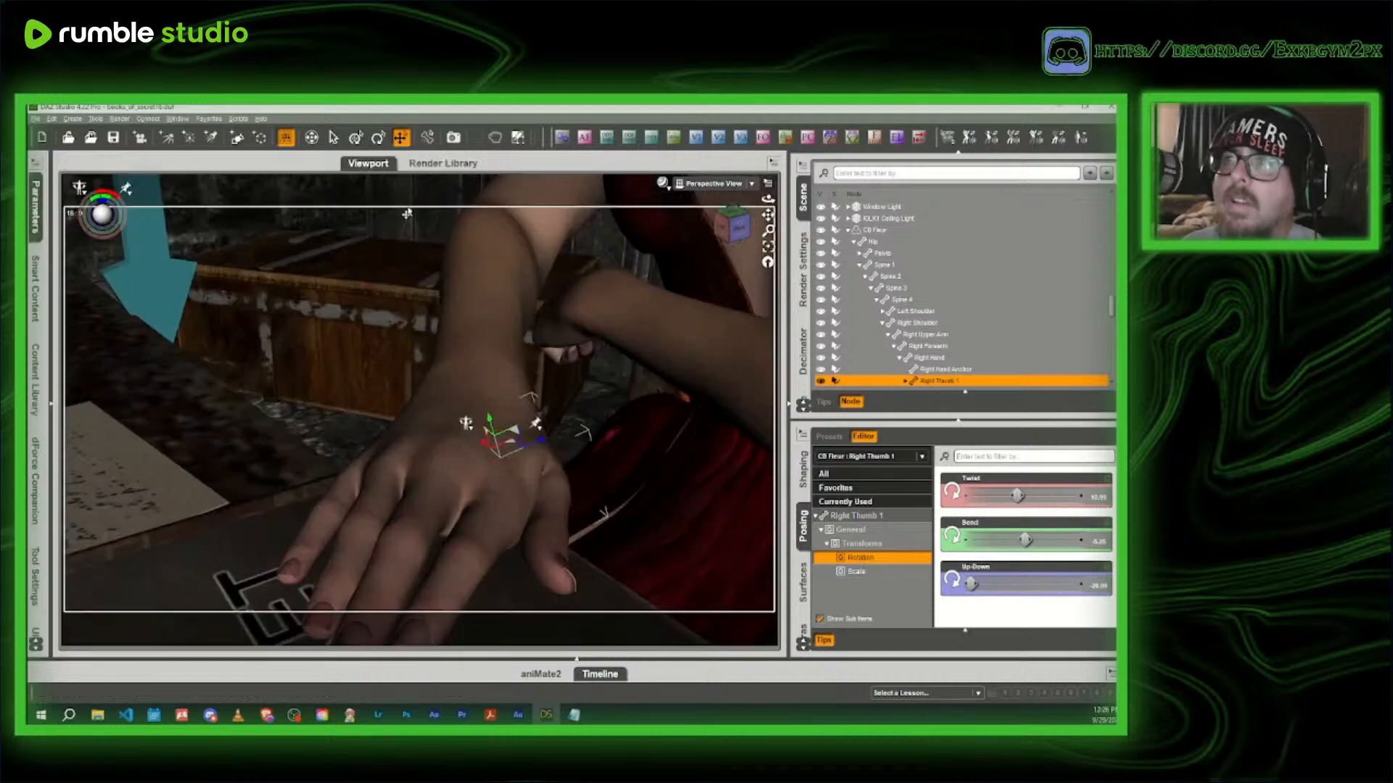
{"action": "left_click", "coordinate": [714, 184]}
{"action": "left_click", "coordinate": [713, 294]}
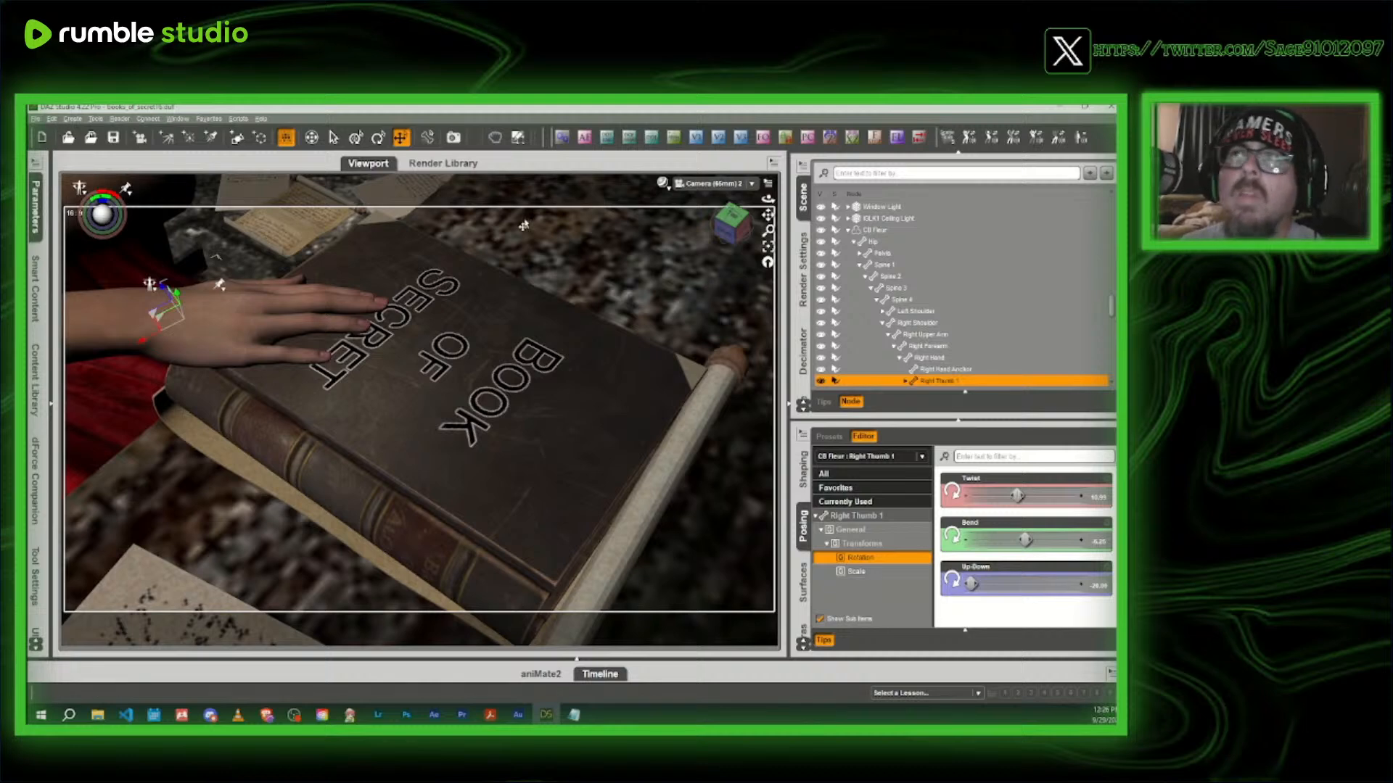
- Preview the hand on the book in NVIDIA Iray and return the viewport to Texture Shaded
{"action": "left_click", "coordinate": [662, 182]}
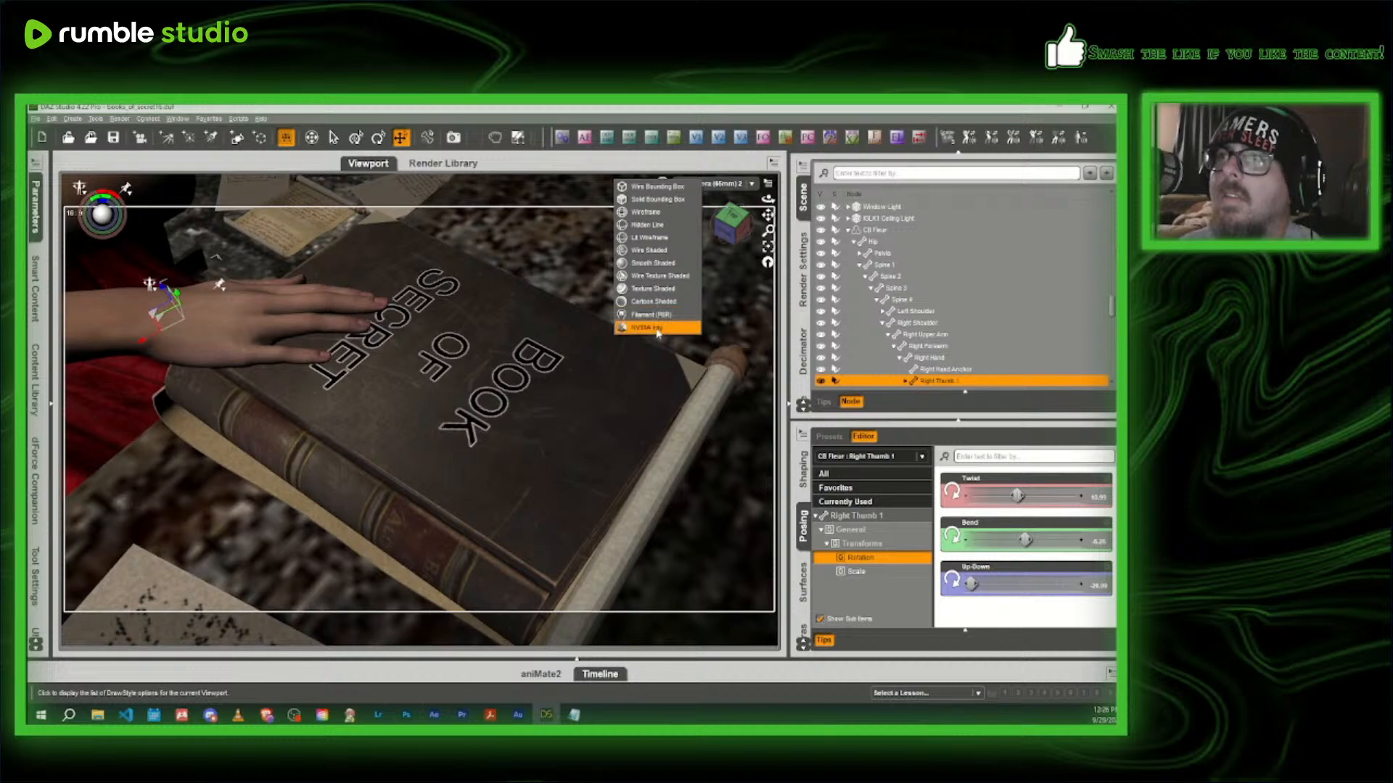
{"action": "left_click", "coordinate": [658, 333]}
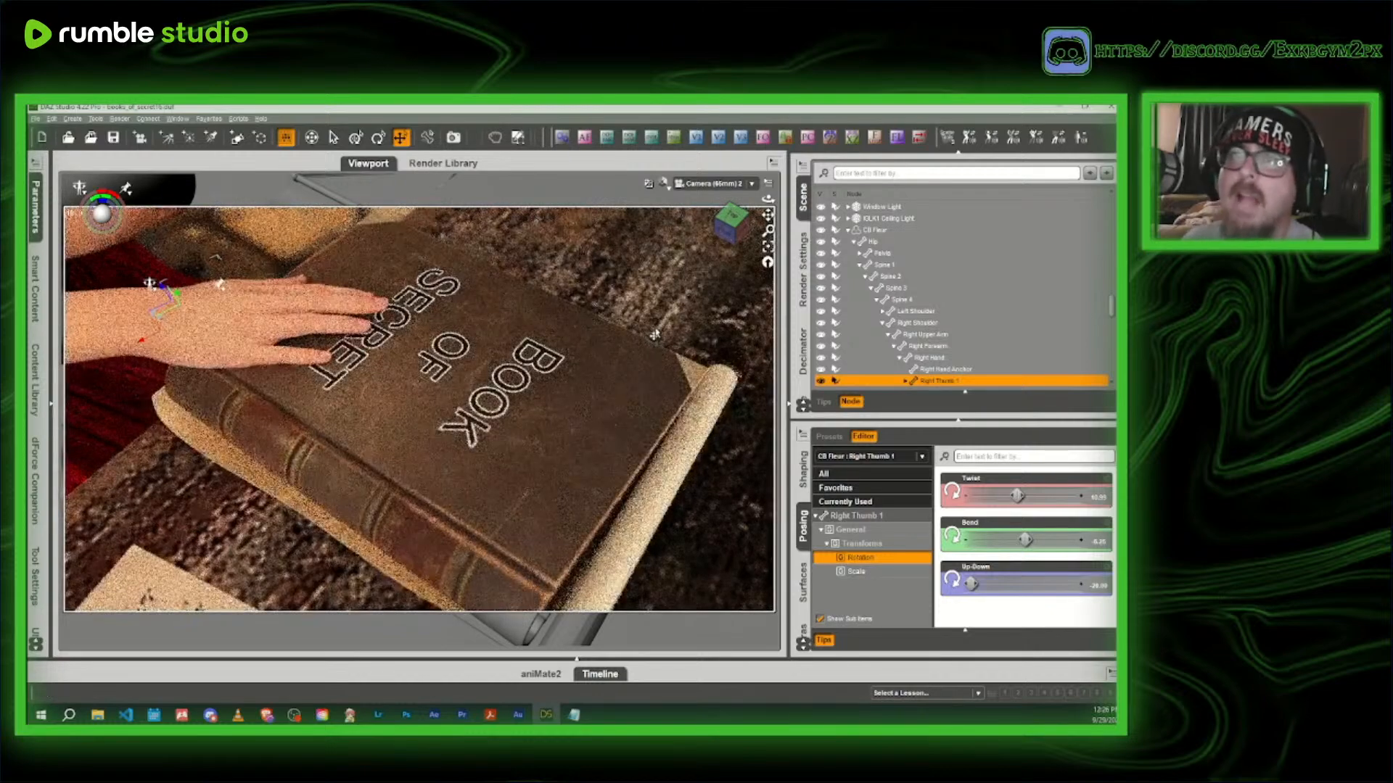
{"action": "left_click", "coordinate": [664, 184]}
{"action": "left_click", "coordinate": [655, 291]}
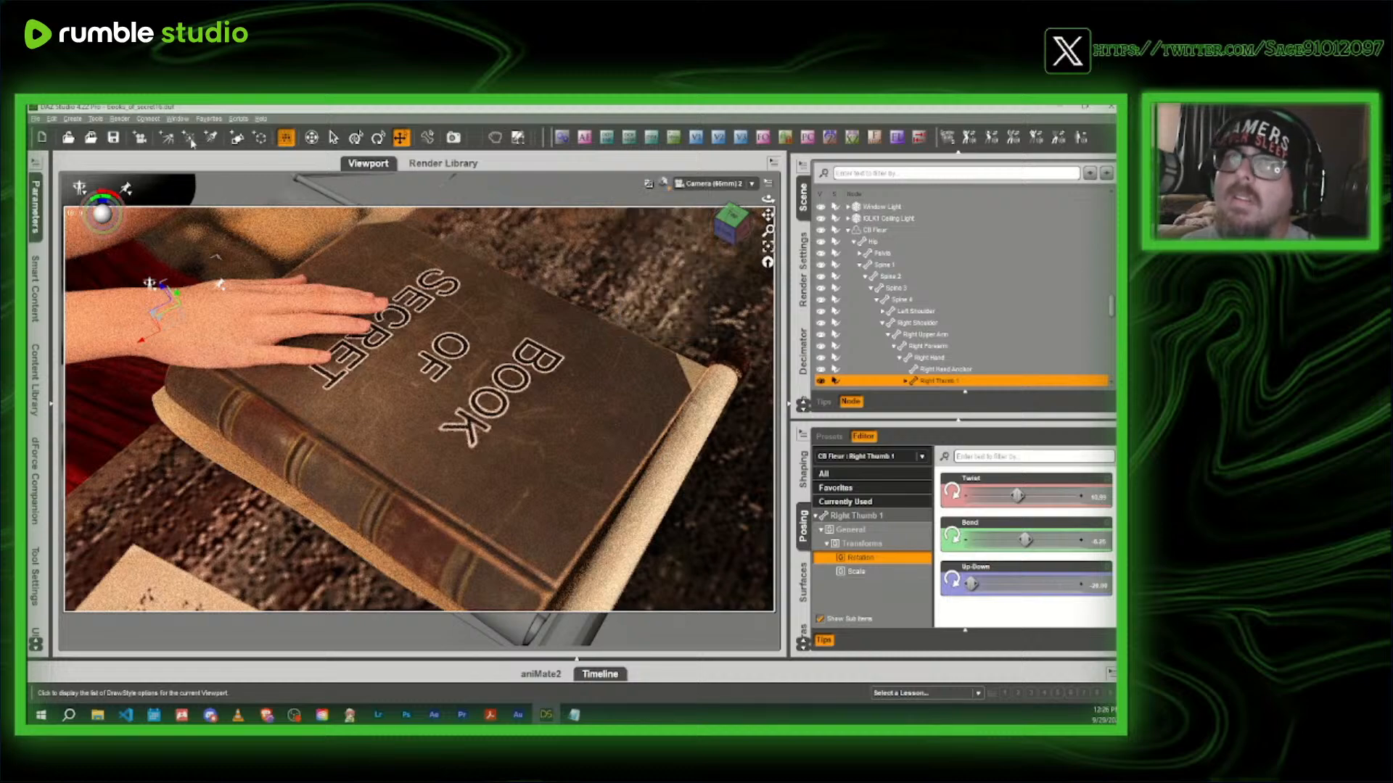
- Save the scene as books_of_secret17 in the books_of_secret folder, accepting the default scene save options
{"action": "left_click", "coordinate": [35, 118]}
{"action": "mouse_move", "coordinate": [125, 201]}
{"action": "left_click", "coordinate": [171, 202]}
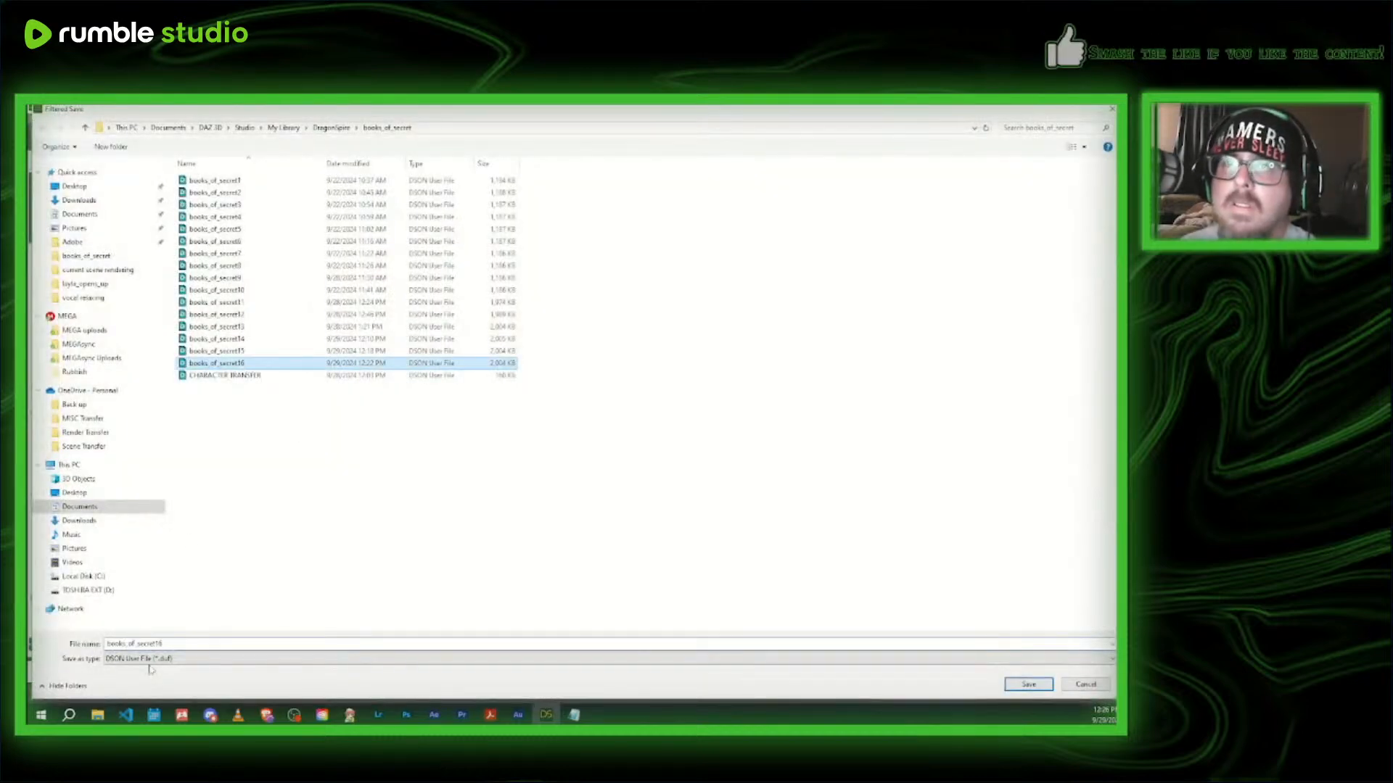
{"action": "left_click", "coordinate": [184, 644]}
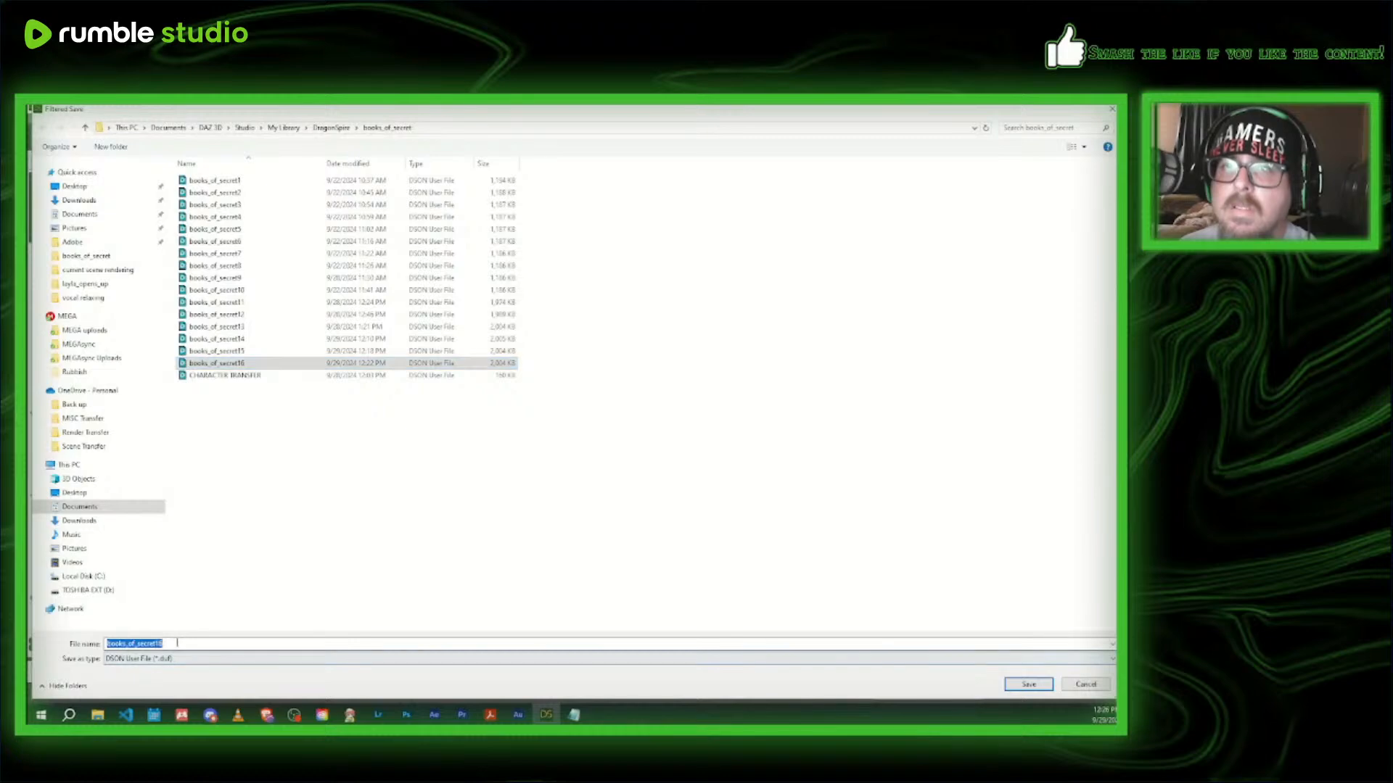
{"action": "key", "text": "BackSpace"}
{"action": "type", "text": "7"}
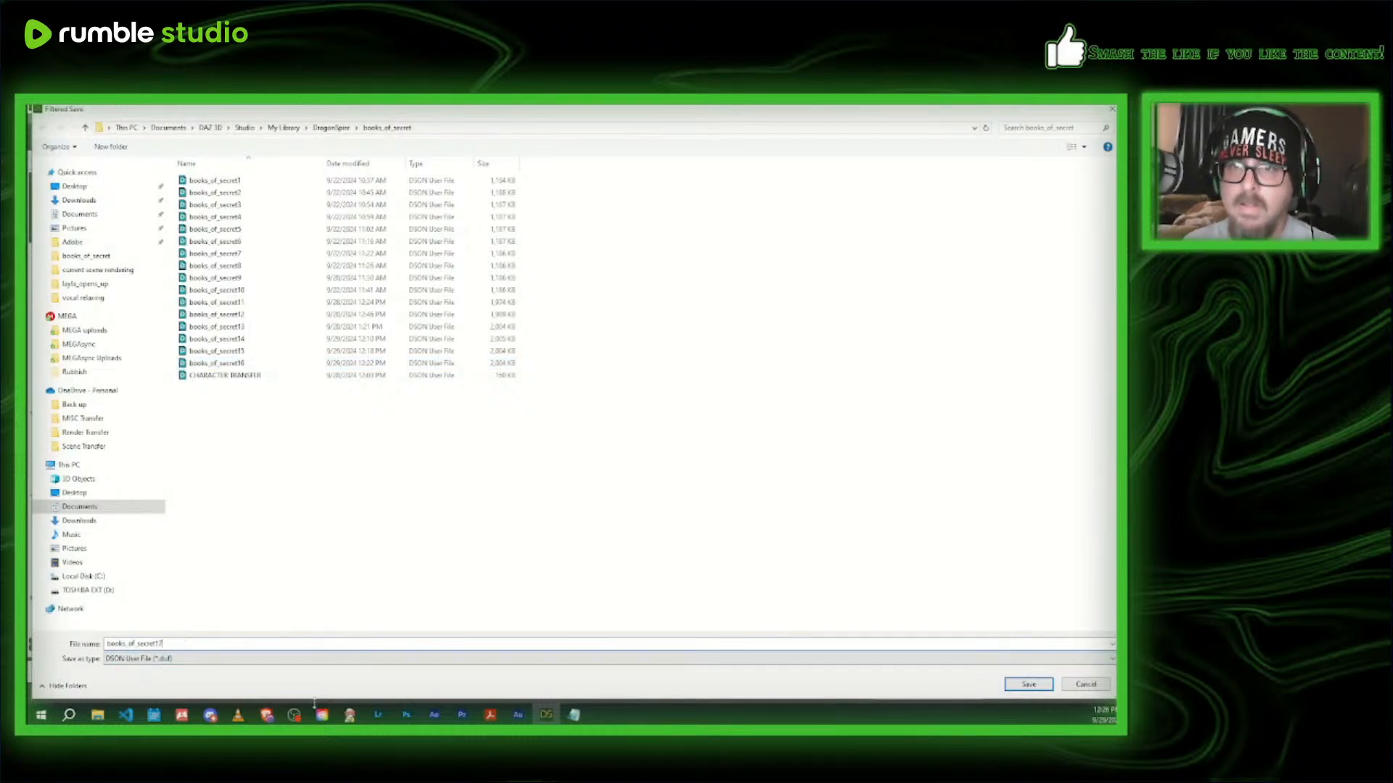
{"action": "left_click", "coordinate": [1028, 684]}
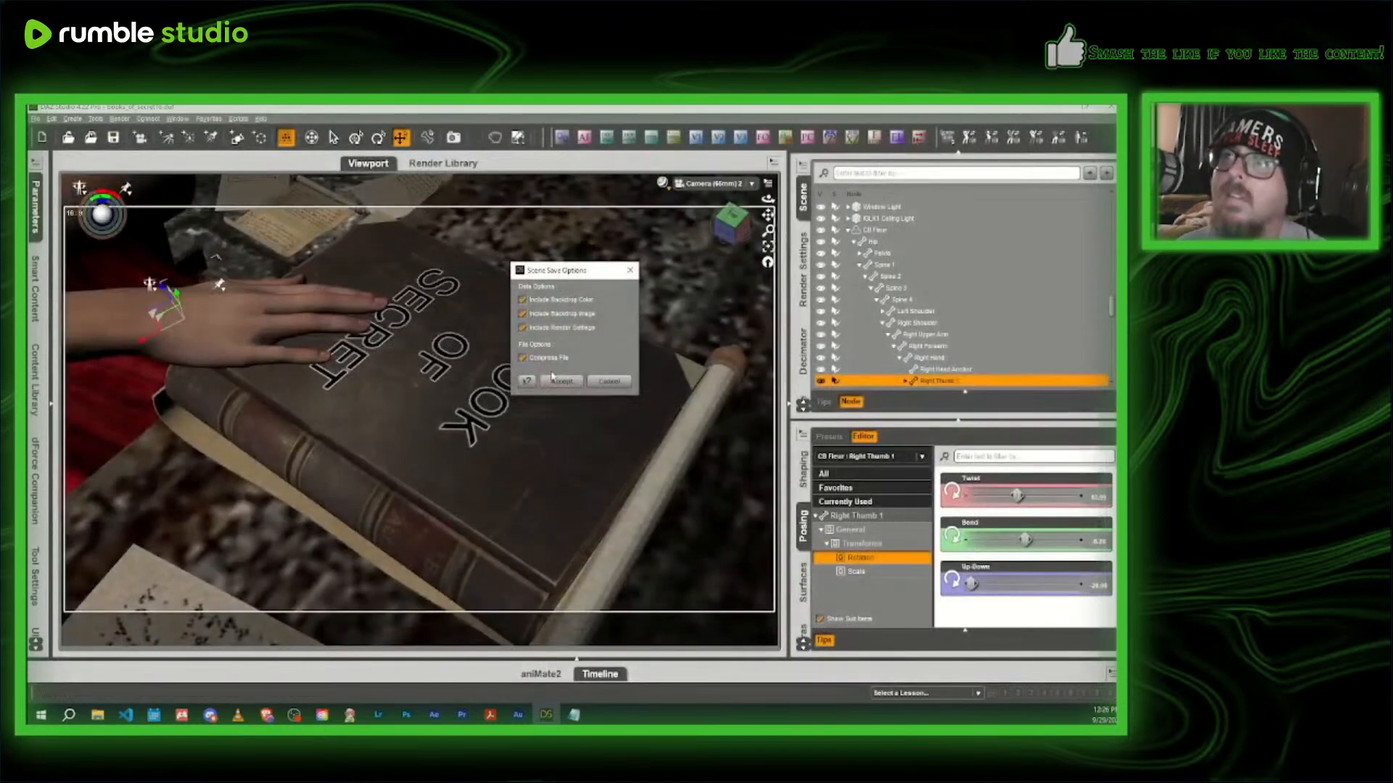
{"action": "left_click", "coordinate": [560, 382]}
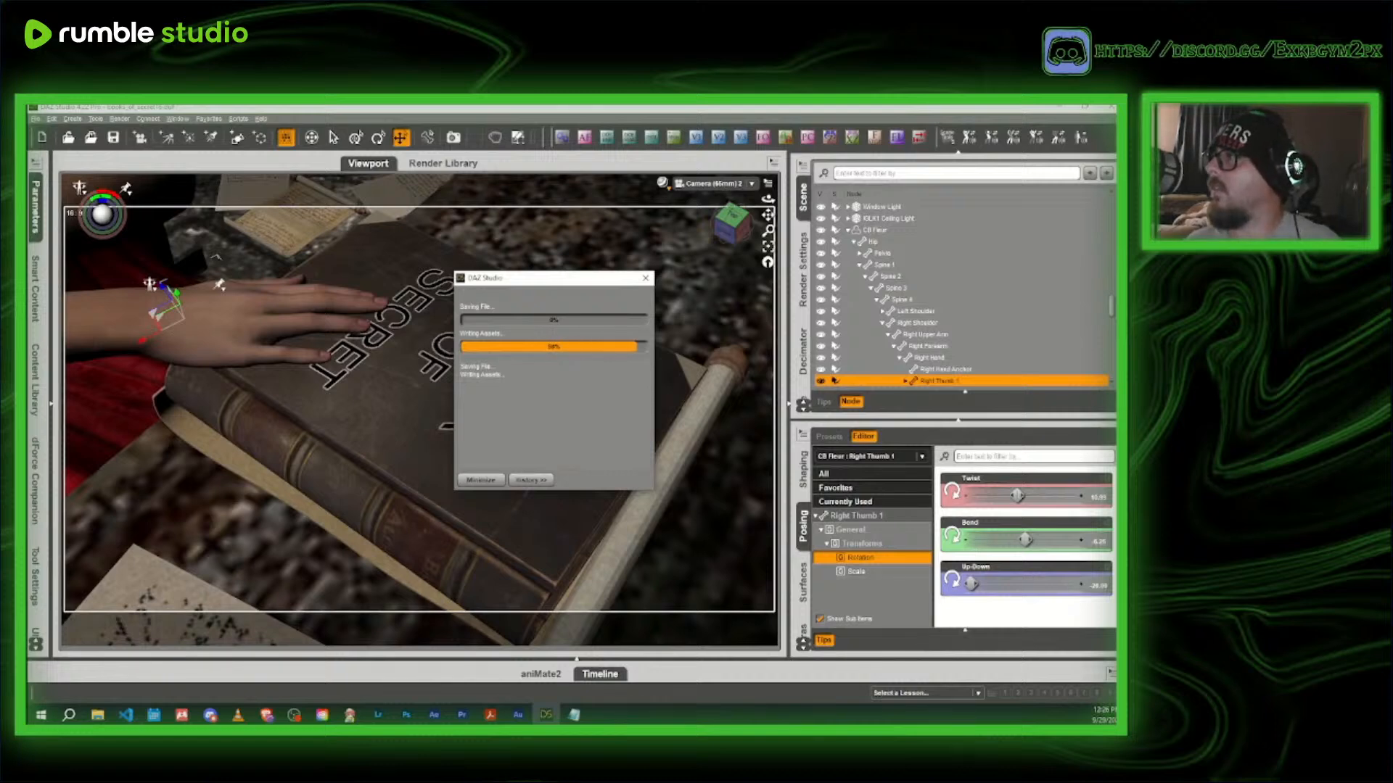
- Return to the scene and collapse the Spine 1 branch of the CB Fleur figure's hierarchy
{"action": "key", "text": "alt+Tab"}
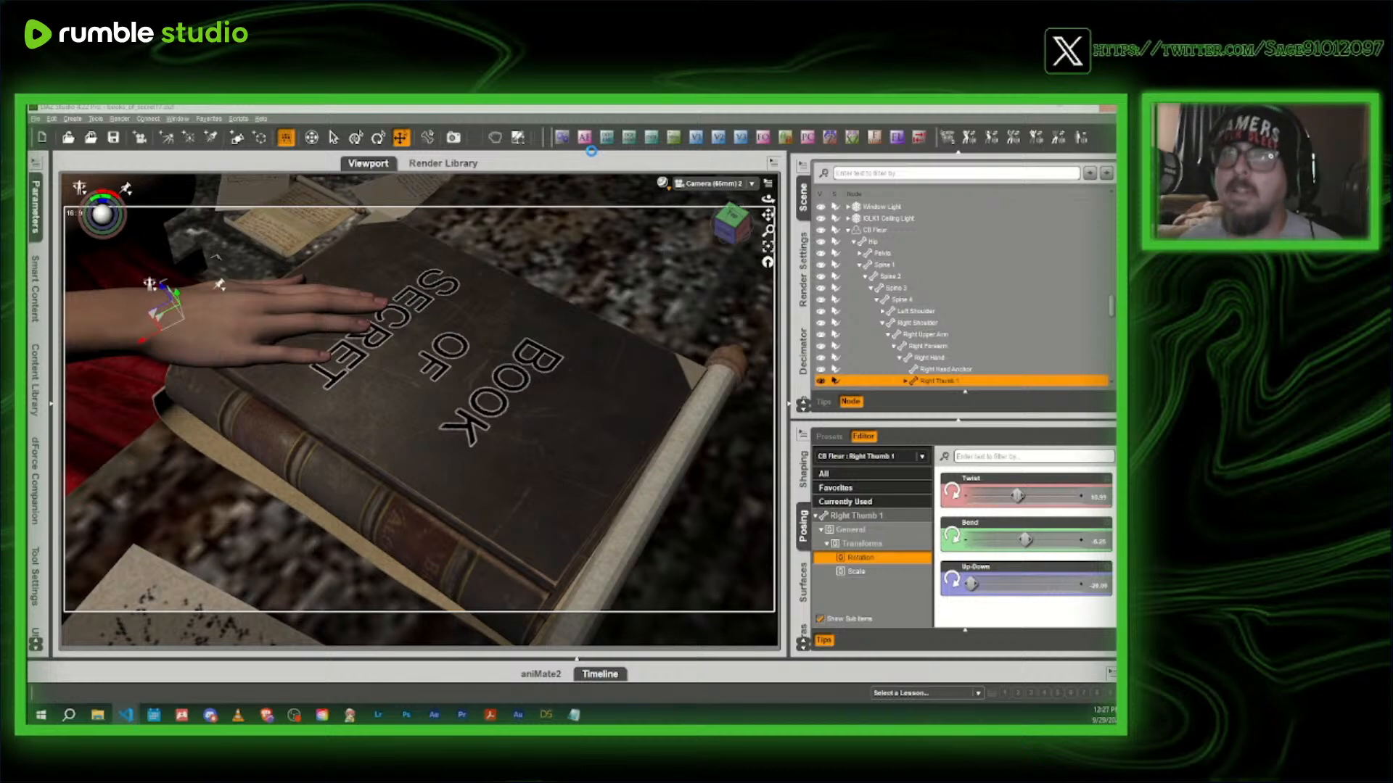
{"action": "left_click", "coordinate": [860, 265]}
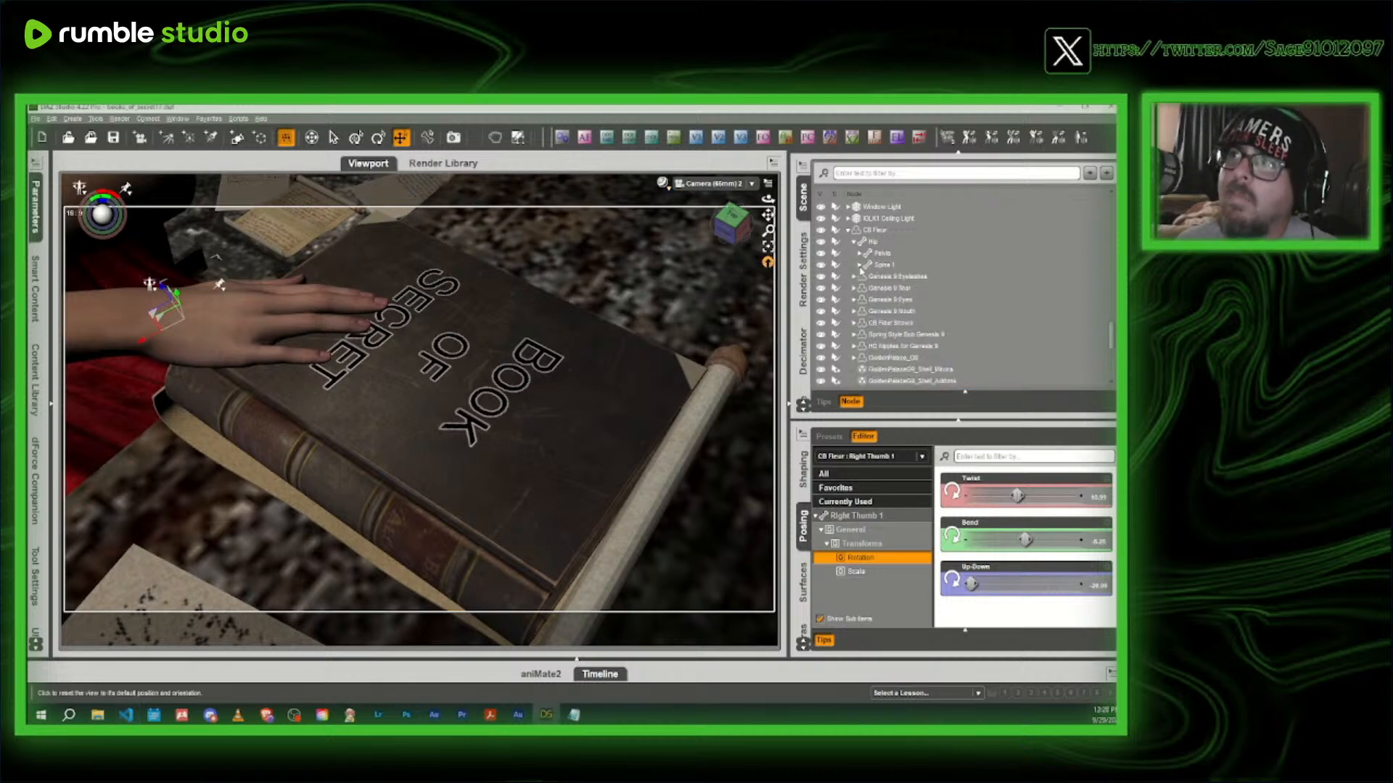
- Add the current scene, books_of_secret17, to ManFriday's Render Queue and save the queue file
{"action": "scroll", "coordinate": [802, 274], "scroll_direction": "down", "scroll_amount": 3}
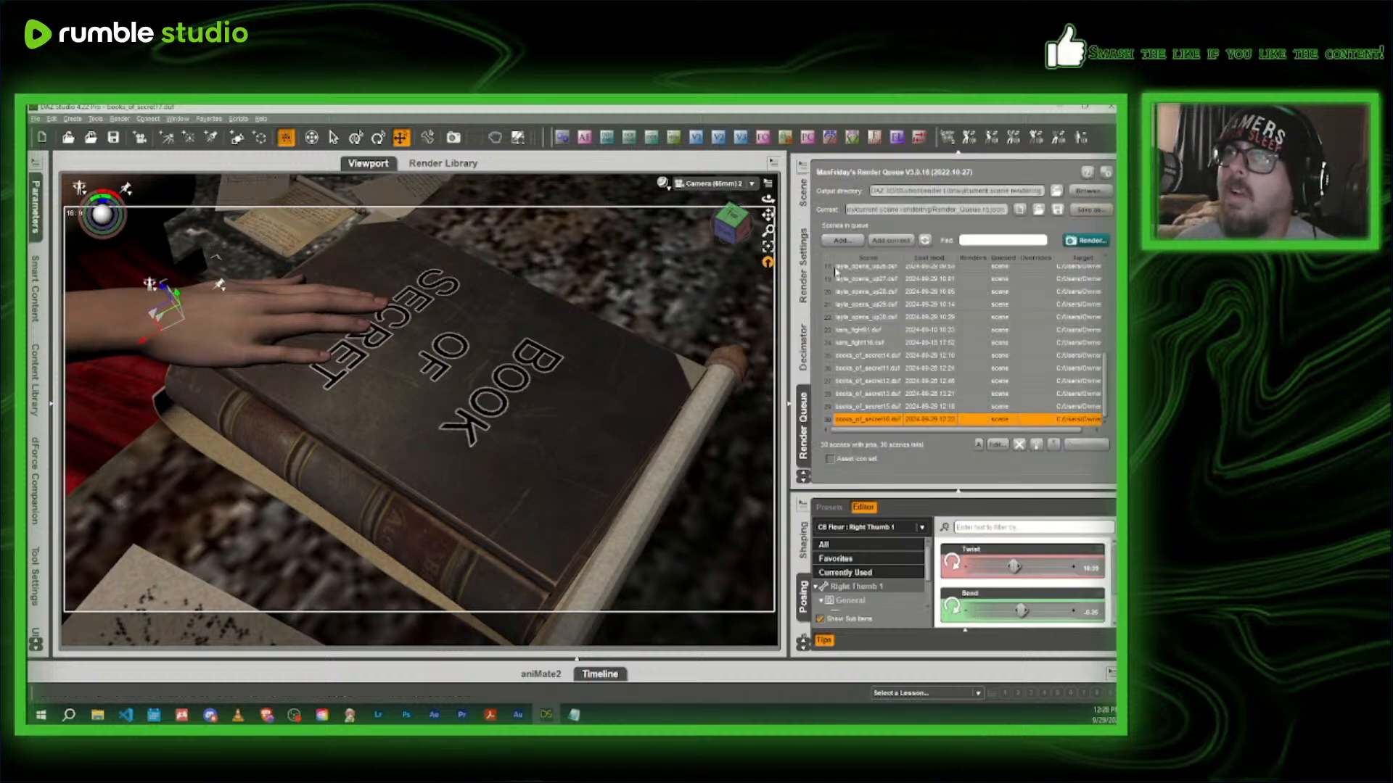
{"action": "left_click", "coordinate": [891, 241]}
{"action": "left_click", "coordinate": [639, 585]}
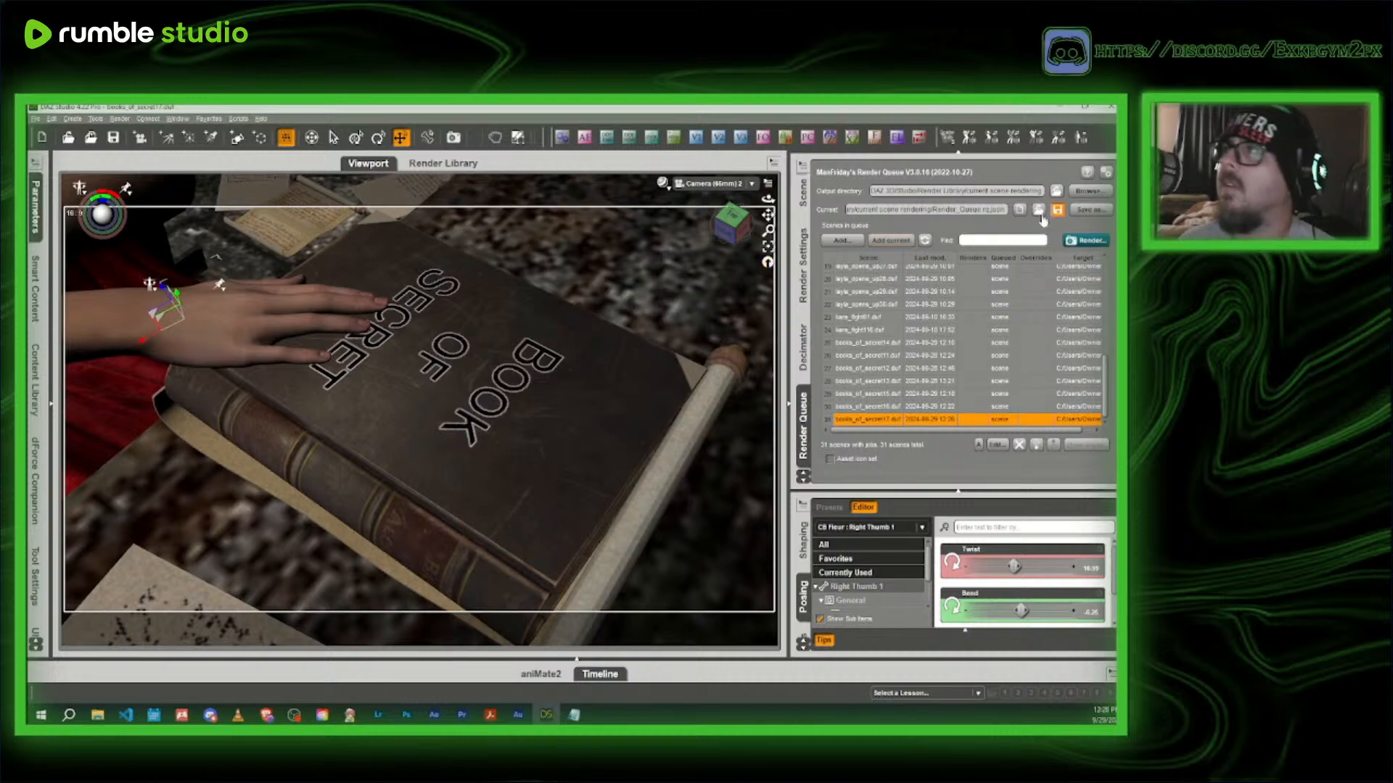
{"action": "left_click", "coordinate": [1058, 210]}
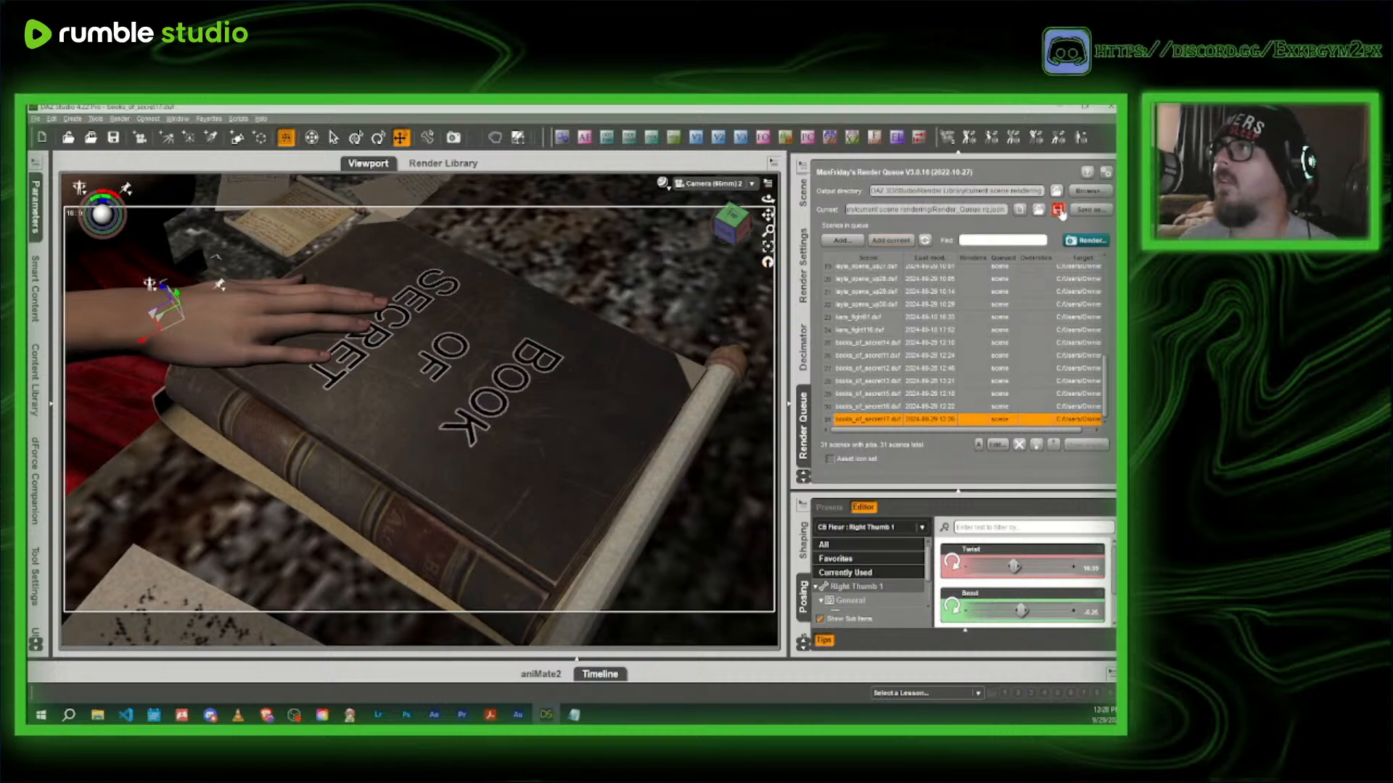
- Set the viewport to Perspective View and delete the Book of Secret from the desk
{"action": "left_click", "coordinate": [698, 185]}
{"action": "left_click", "coordinate": [705, 197]}
{"action": "mouse_move", "coordinate": [729, 222]}
{"action": "left_mouse_down"}
{"action": "mouse_move", "coordinate": [740, 233]}
{"action": "mouse_move", "coordinate": [707, 284]}
{"action": "mouse_move", "coordinate": [639, 290]}
{"action": "mouse_move", "coordinate": [728, 224]}
{"action": "left_mouse_up"}
{"action": "scroll", "coordinate": [353, 453], "scroll_direction": "down", "scroll_amount": 2}
{"action": "left_click", "coordinate": [354, 453]}
{"action": "key", "text": "Delete"}
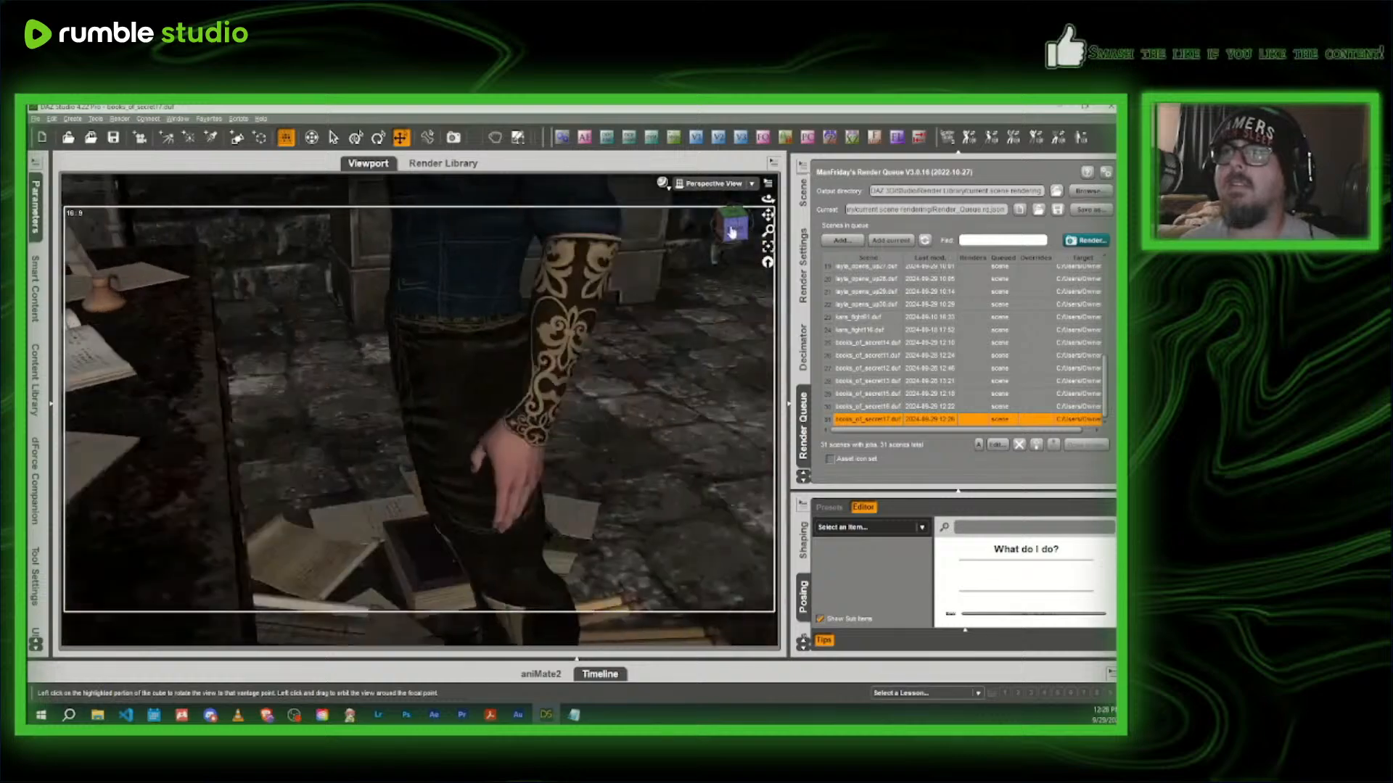
- Delete the Casey figure standing beside the desk
{"action": "scroll", "coordinate": [521, 340], "scroll_direction": "down", "scroll_amount": 3}
{"action": "left_click", "coordinate": [455, 360]}
{"action": "left_click", "coordinate": [453, 361]}
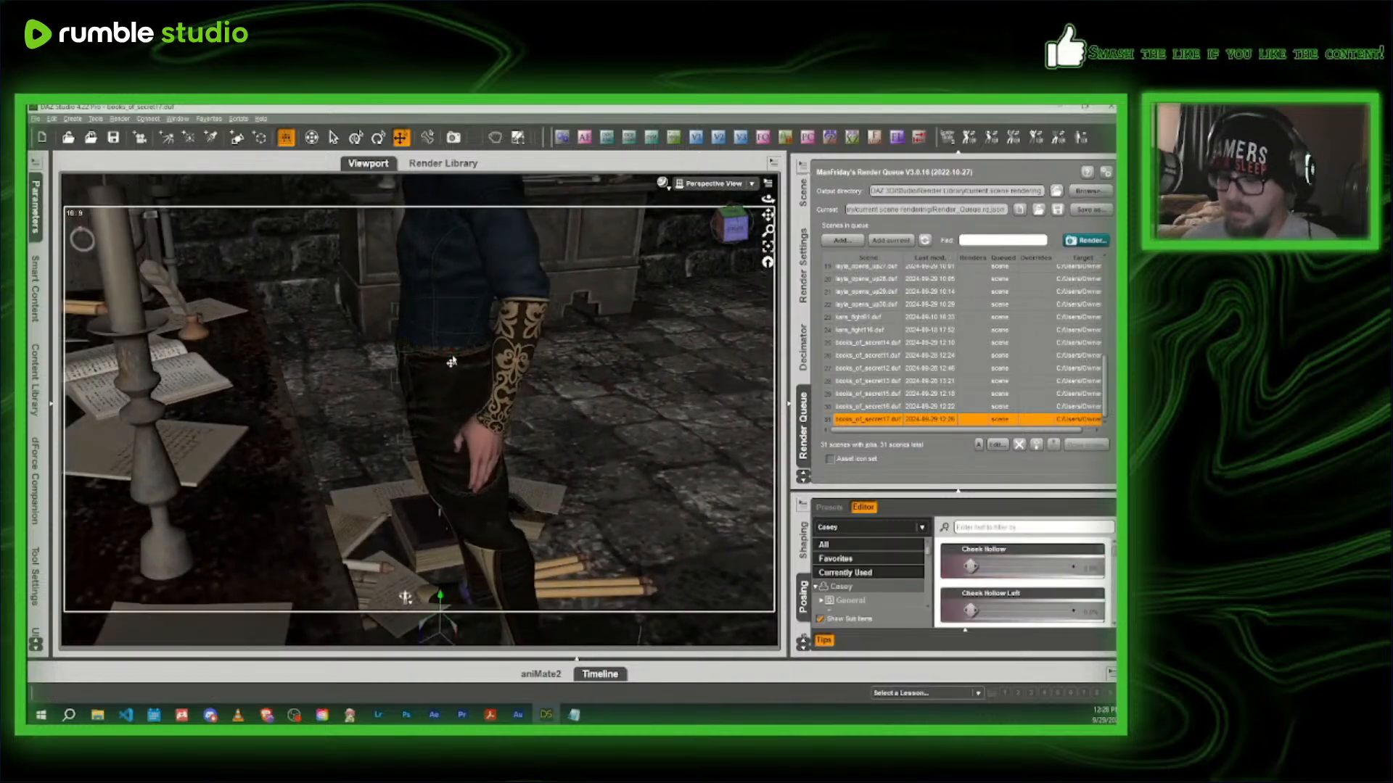
{"action": "key", "text": "Delete"}
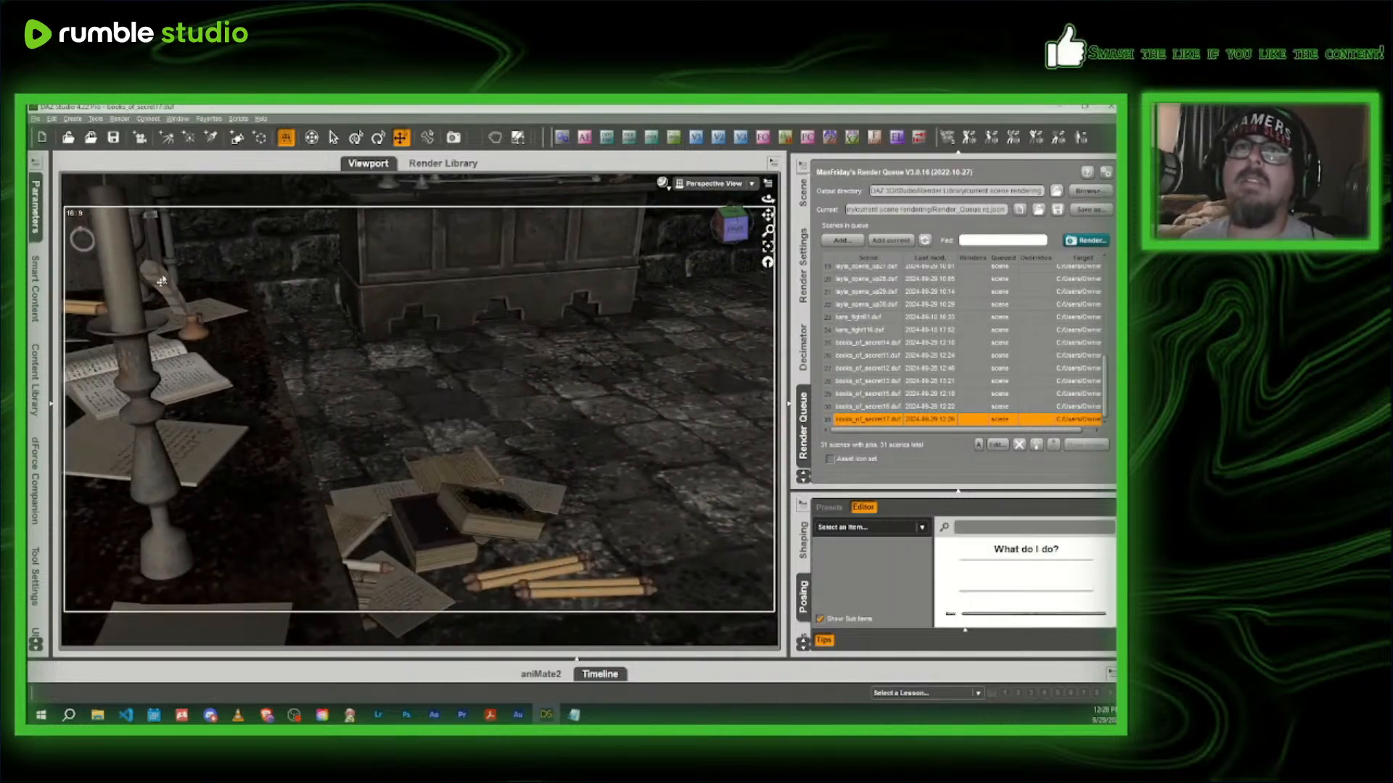
- Merge the CHARACTER TRANSFER file from the books_of_secret folder into the scene
{"action": "left_click", "coordinate": [69, 139]}
{"action": "left_click", "coordinate": [678, 377]}
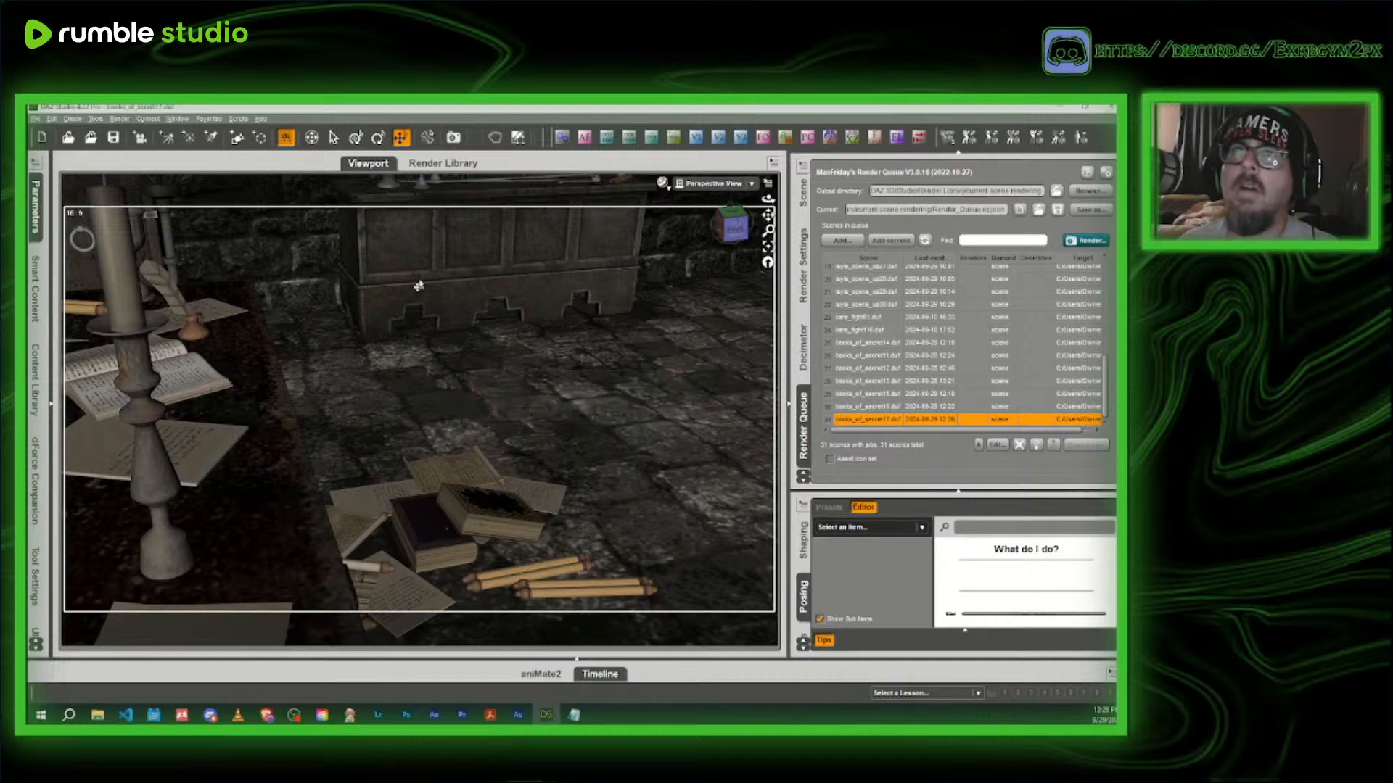
{"action": "left_click", "coordinate": [90, 140]}
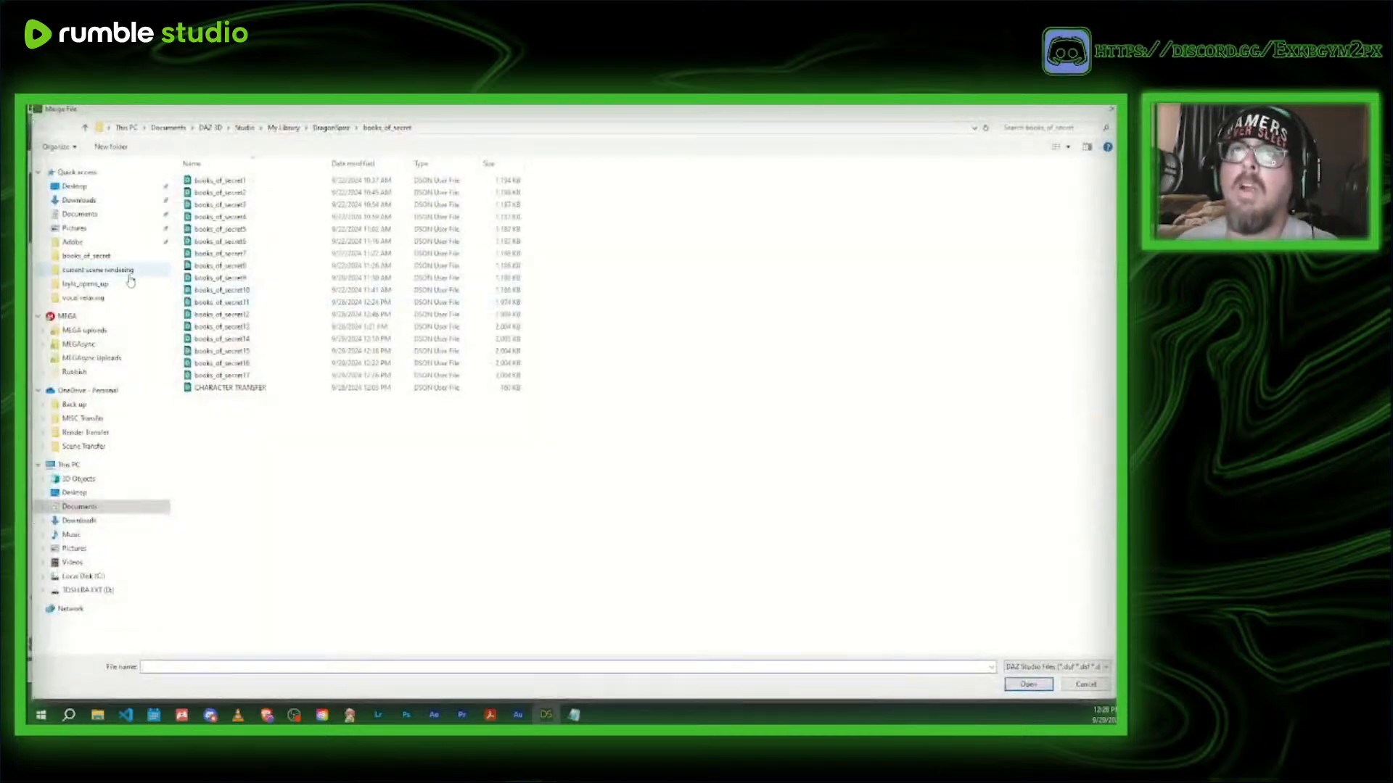
{"action": "left_click", "coordinate": [275, 388]}
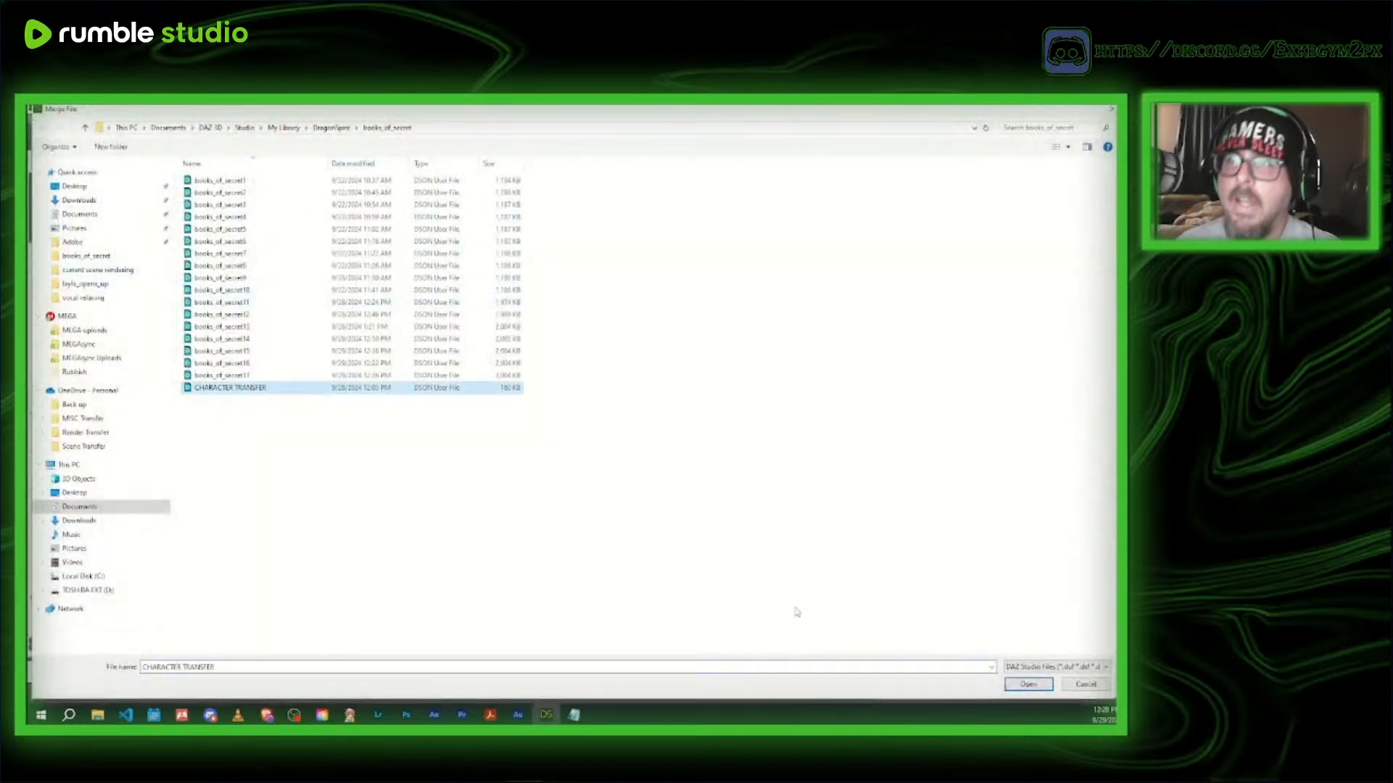
{"action": "left_click", "coordinate": [1029, 685]}
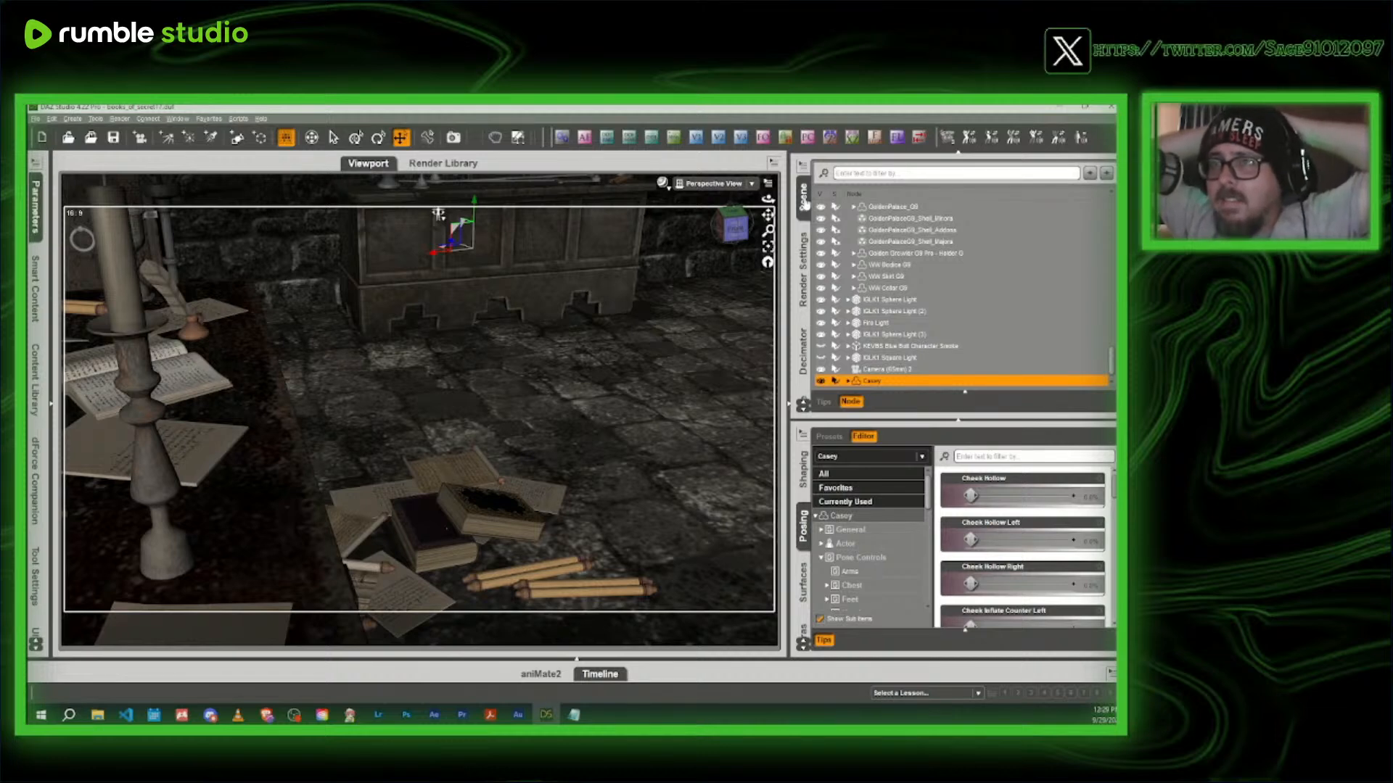
- Move the merged Casey figure away from the cabinet onto the open floor near the scattered books
{"action": "left_click", "coordinate": [727, 228]}
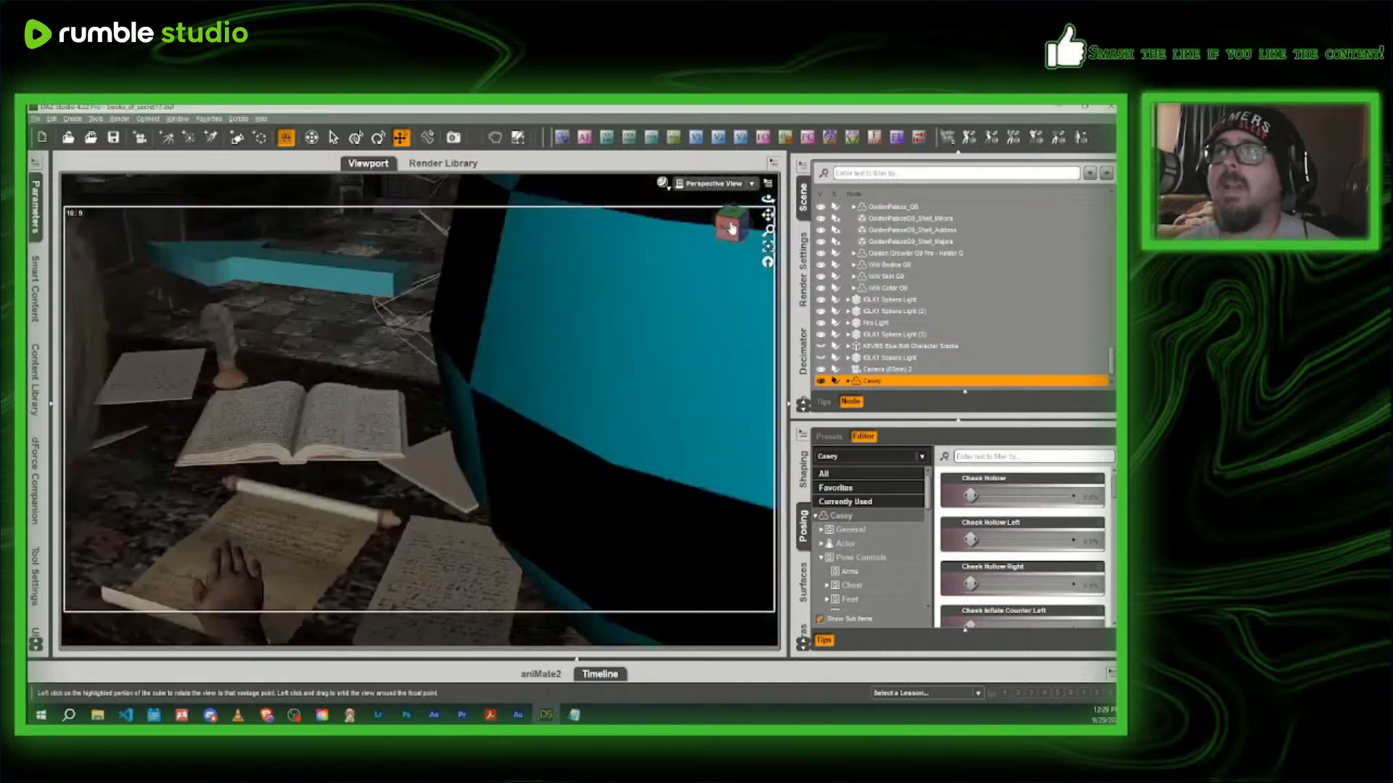
{"action": "scroll", "coordinate": [896, 304], "scroll_direction": "down", "scroll_amount": 1}
{"action": "left_click_drag", "start_coordinate": [768, 230], "coordinate": [726, 238]}
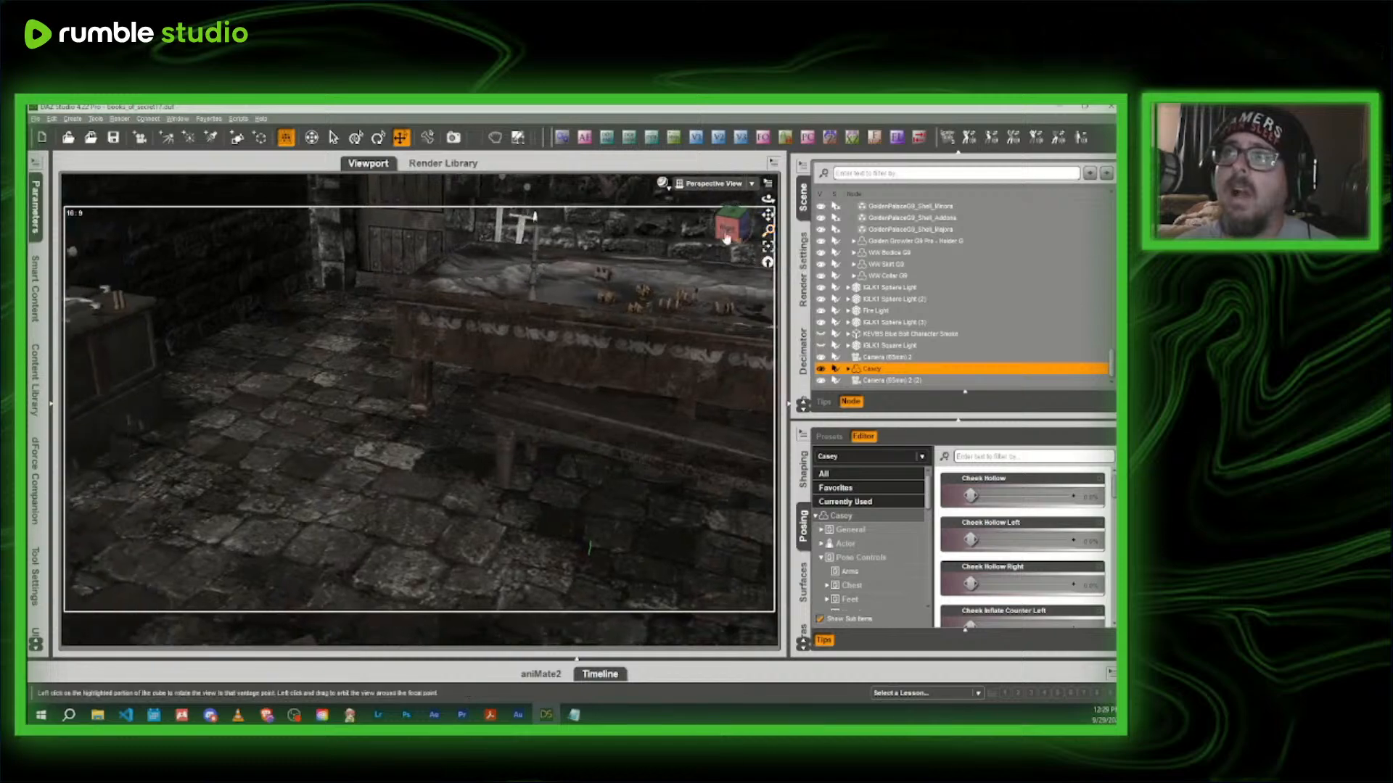
{"action": "left_click", "coordinate": [740, 231]}
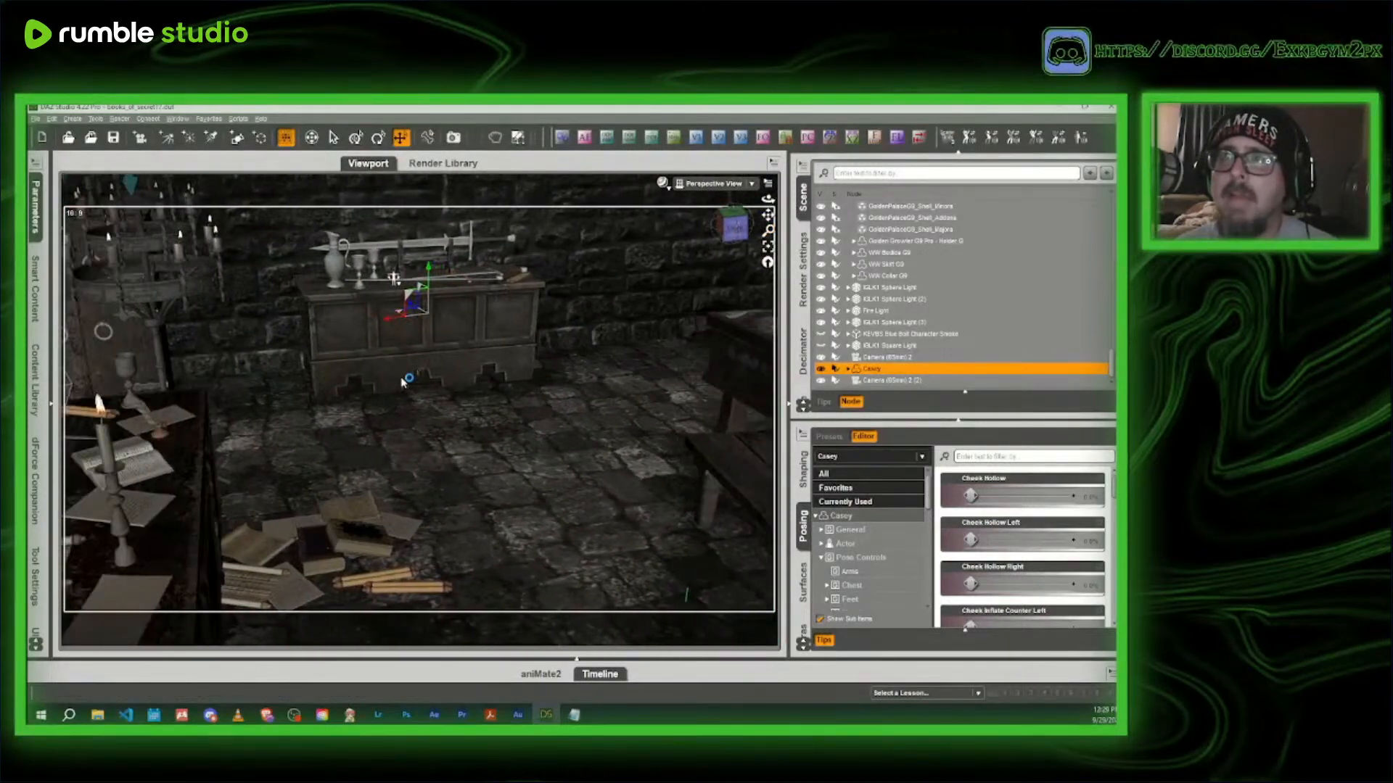
{"action": "left_click_drag", "start_coordinate": [402, 382], "coordinate": [365, 605]}
{"action": "scroll", "coordinate": [352, 590], "scroll_direction": "up", "scroll_amount": 1}
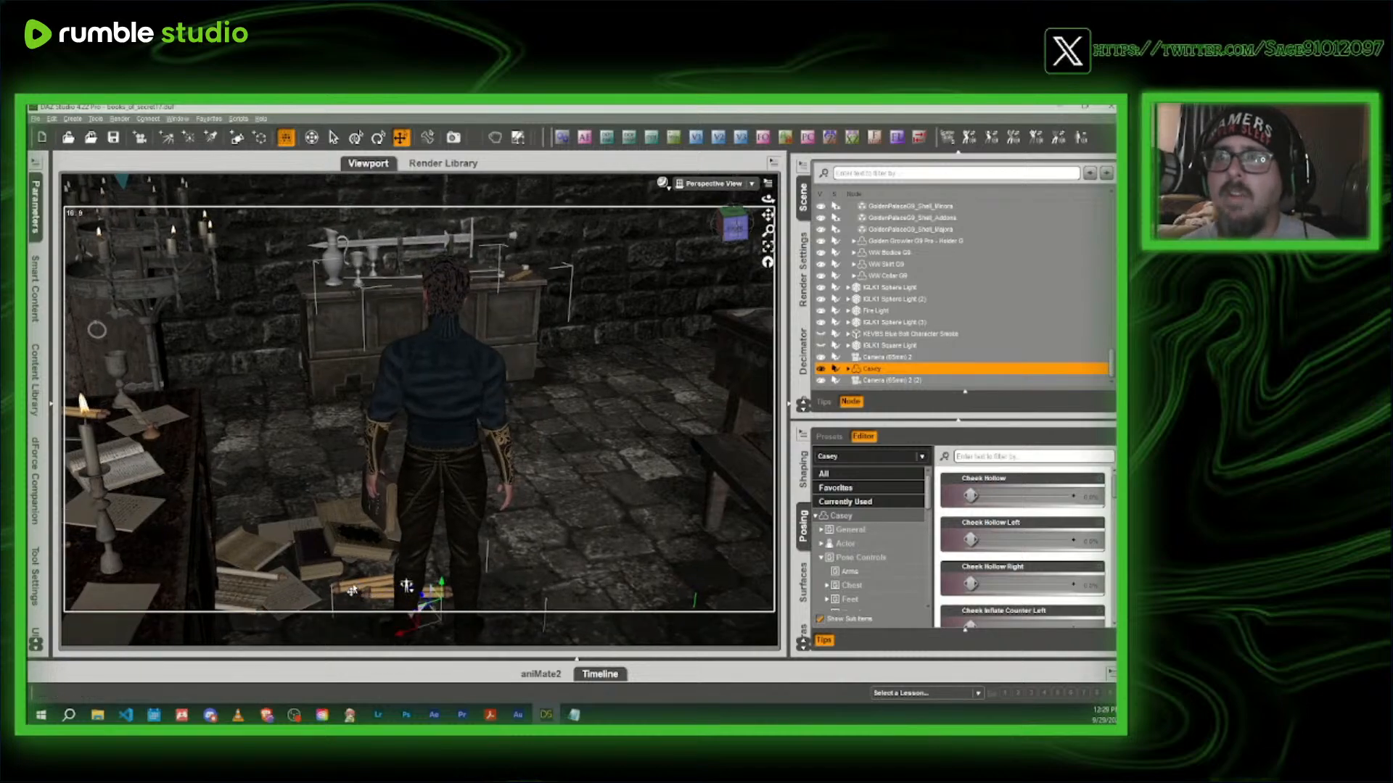
- Rotate the Casey figure toward the desk and move it closer to the desk
{"action": "middle_click_drag", "start_coordinate": [352, 590], "coordinate": [312, 211]}
{"action": "left_click", "coordinate": [378, 138]}
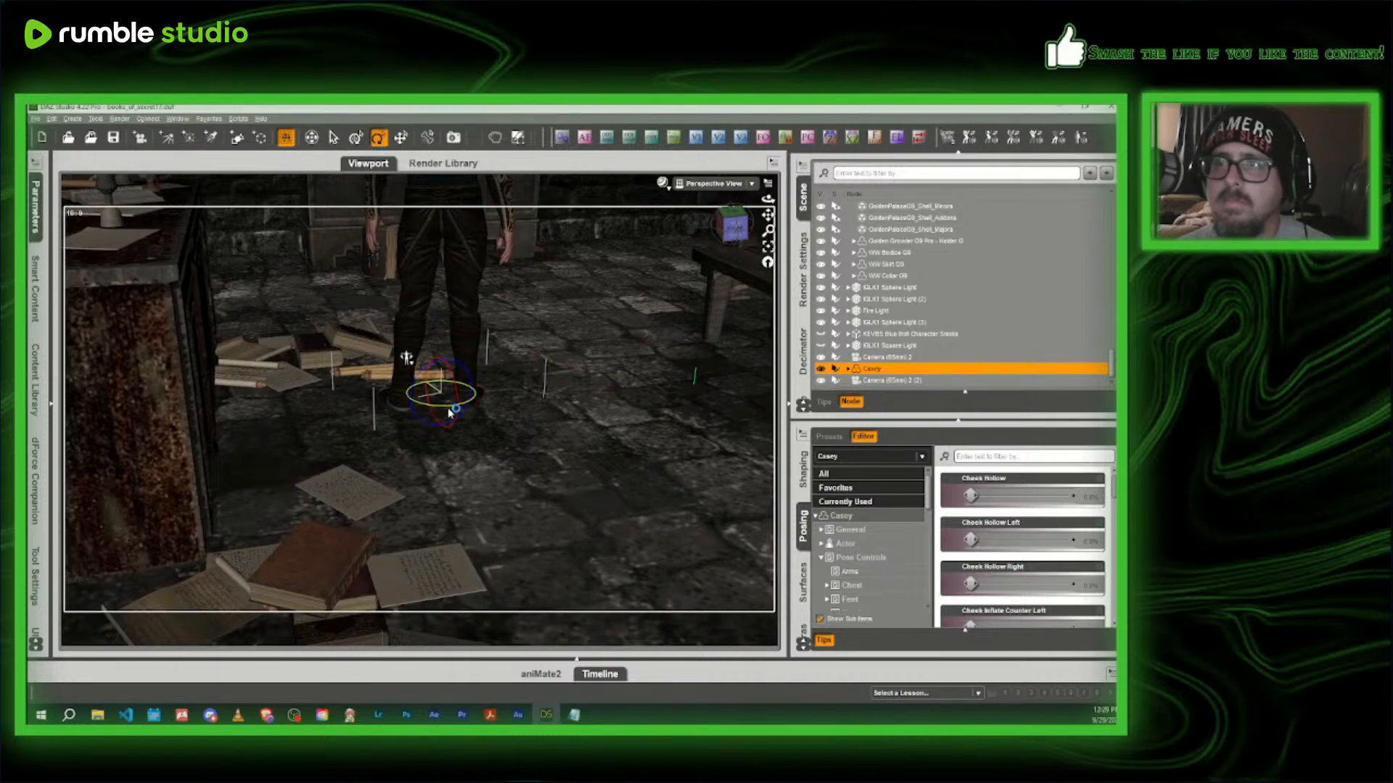
{"action": "left_click_drag", "start_coordinate": [450, 412], "coordinate": [463, 416]}
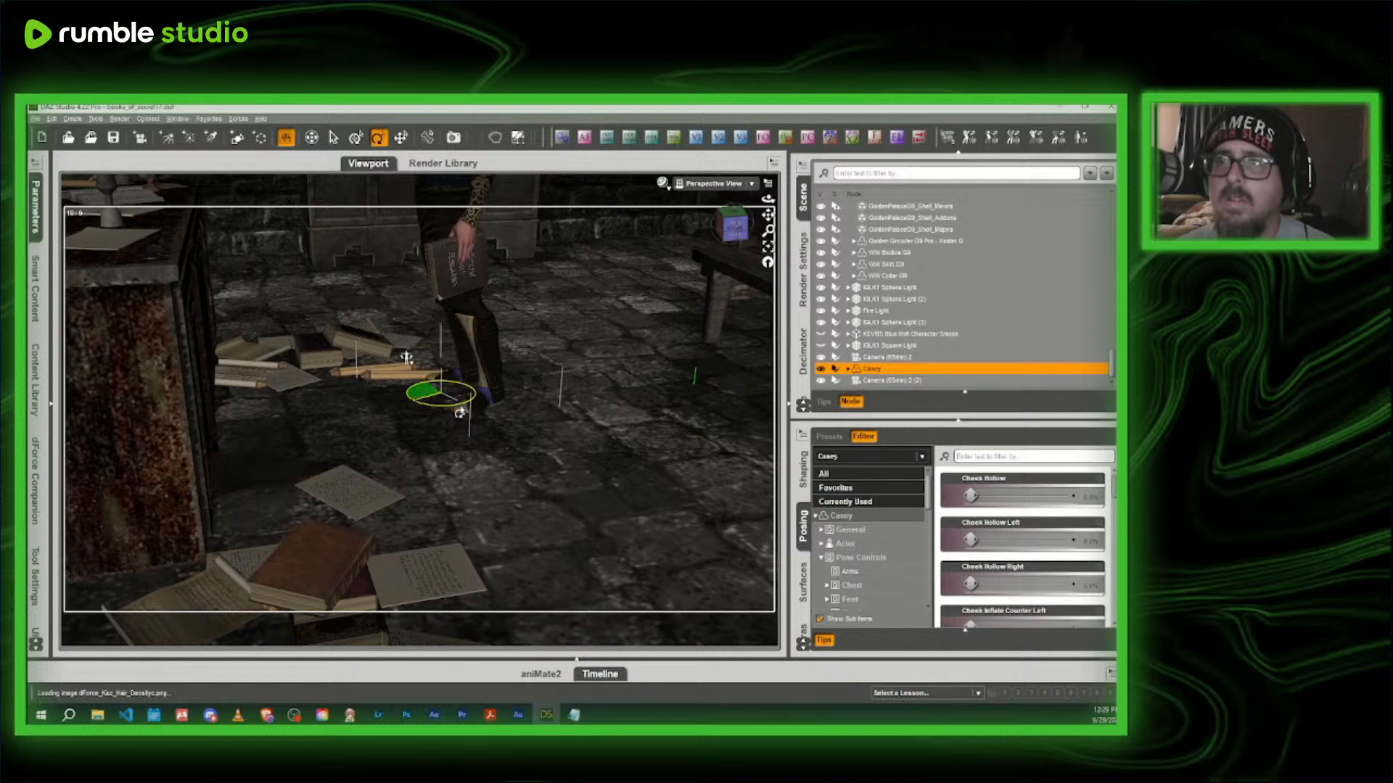
{"action": "left_click", "coordinate": [401, 138]}
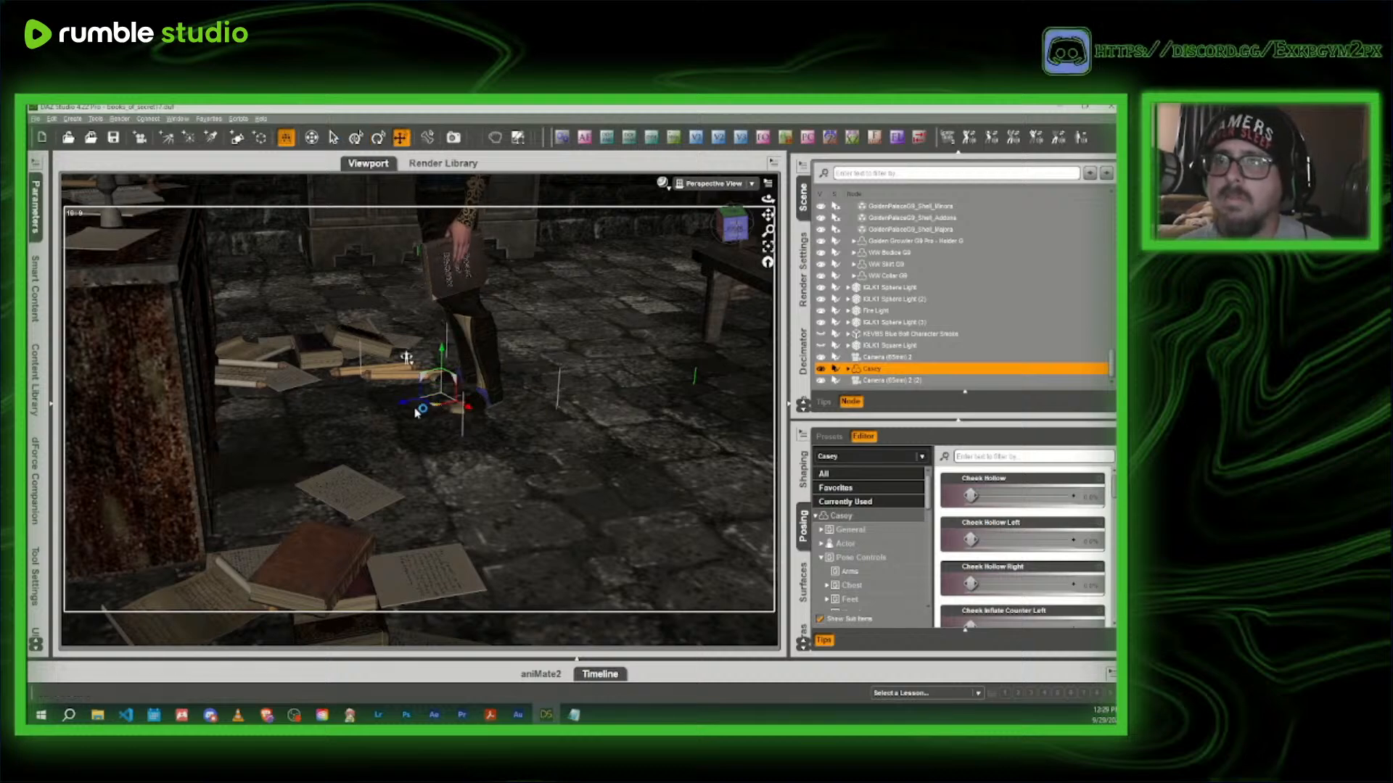
{"action": "left_click_drag", "start_coordinate": [418, 411], "coordinate": [331, 414]}
- Check the view from behind the seated woman toward Casey, temporarily hiding IGLK1 Sphere Light (3)
{"action": "mouse_move", "coordinate": [768, 214]}
{"action": "left_mouse_down"}
{"action": "mouse_move", "coordinate": [734, 233]}
{"action": "mouse_move", "coordinate": [744, 228]}
{"action": "left_mouse_up"}
{"action": "left_click", "coordinate": [744, 227]}
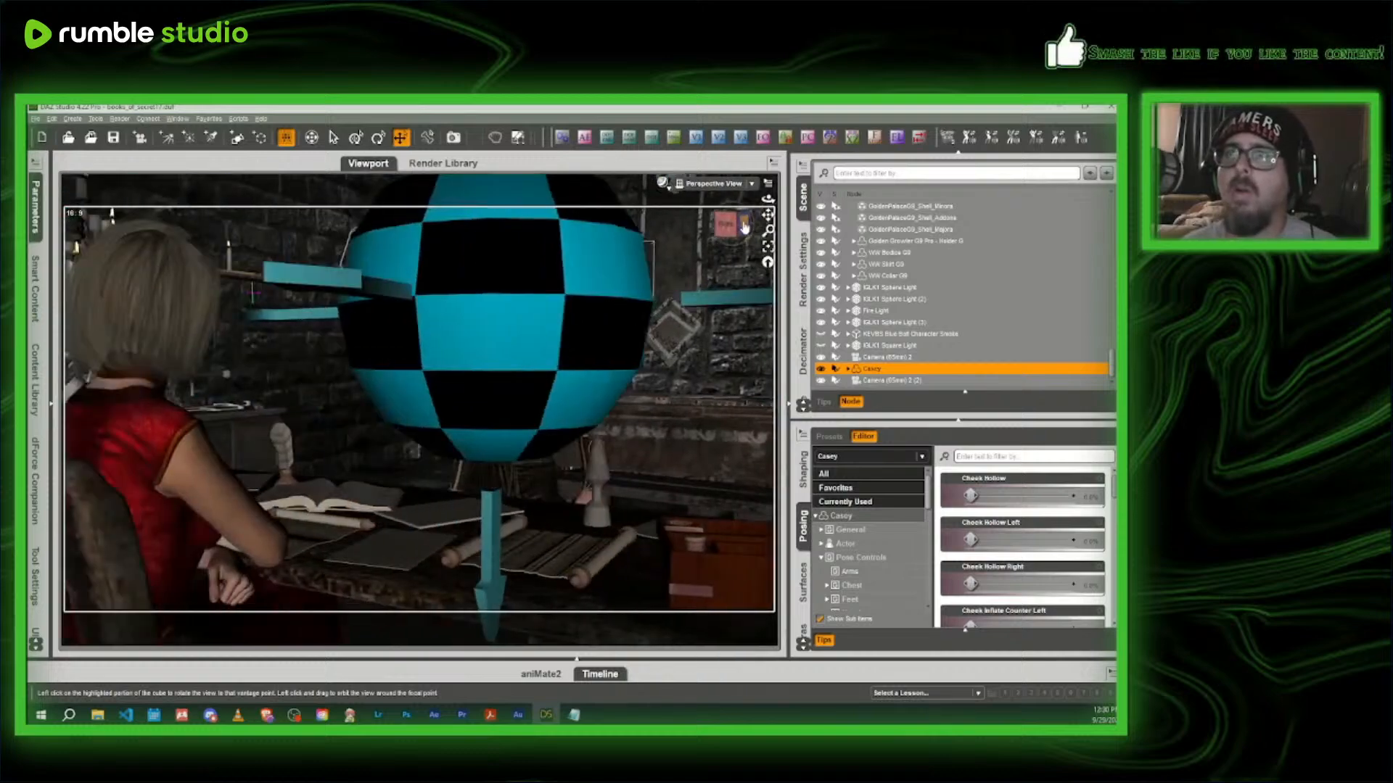
{"action": "left_click", "coordinate": [625, 323]}
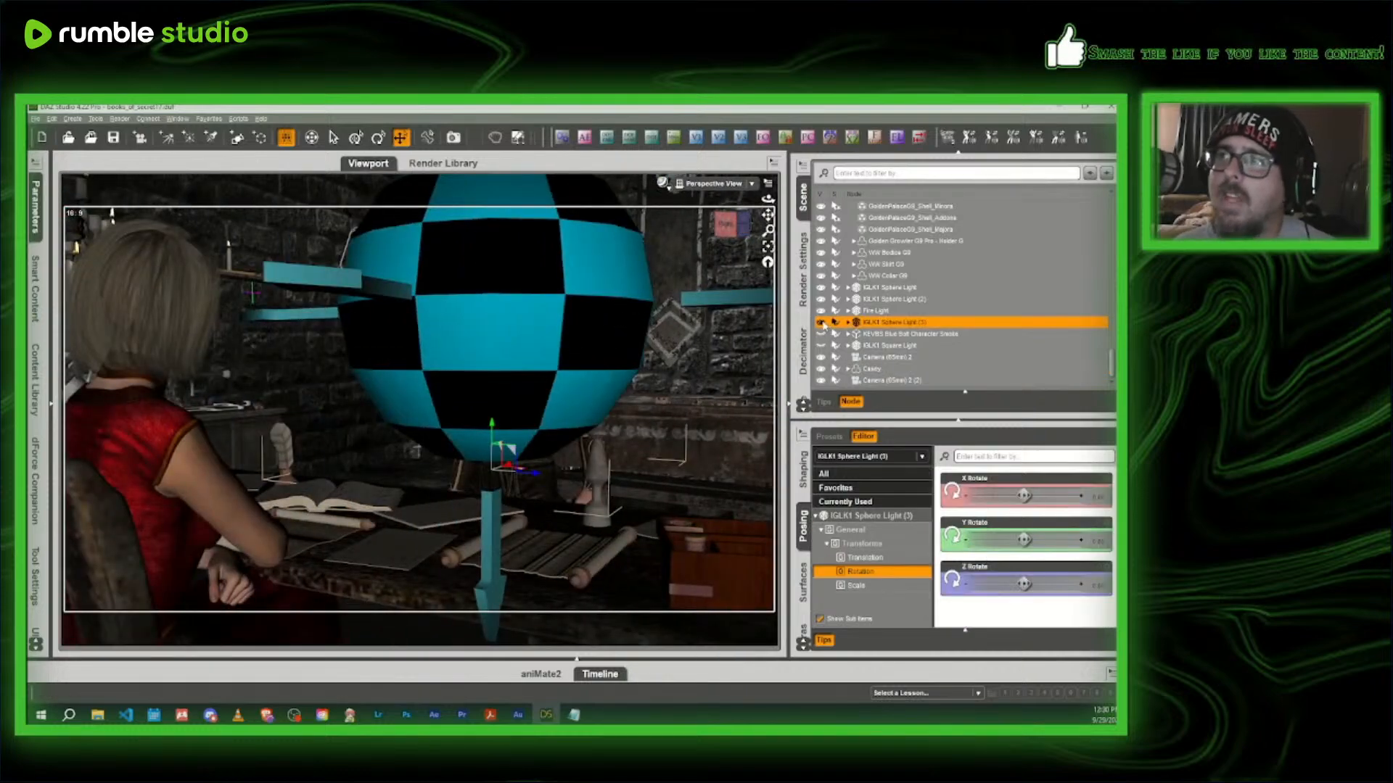
{"action": "left_click", "coordinate": [820, 323]}
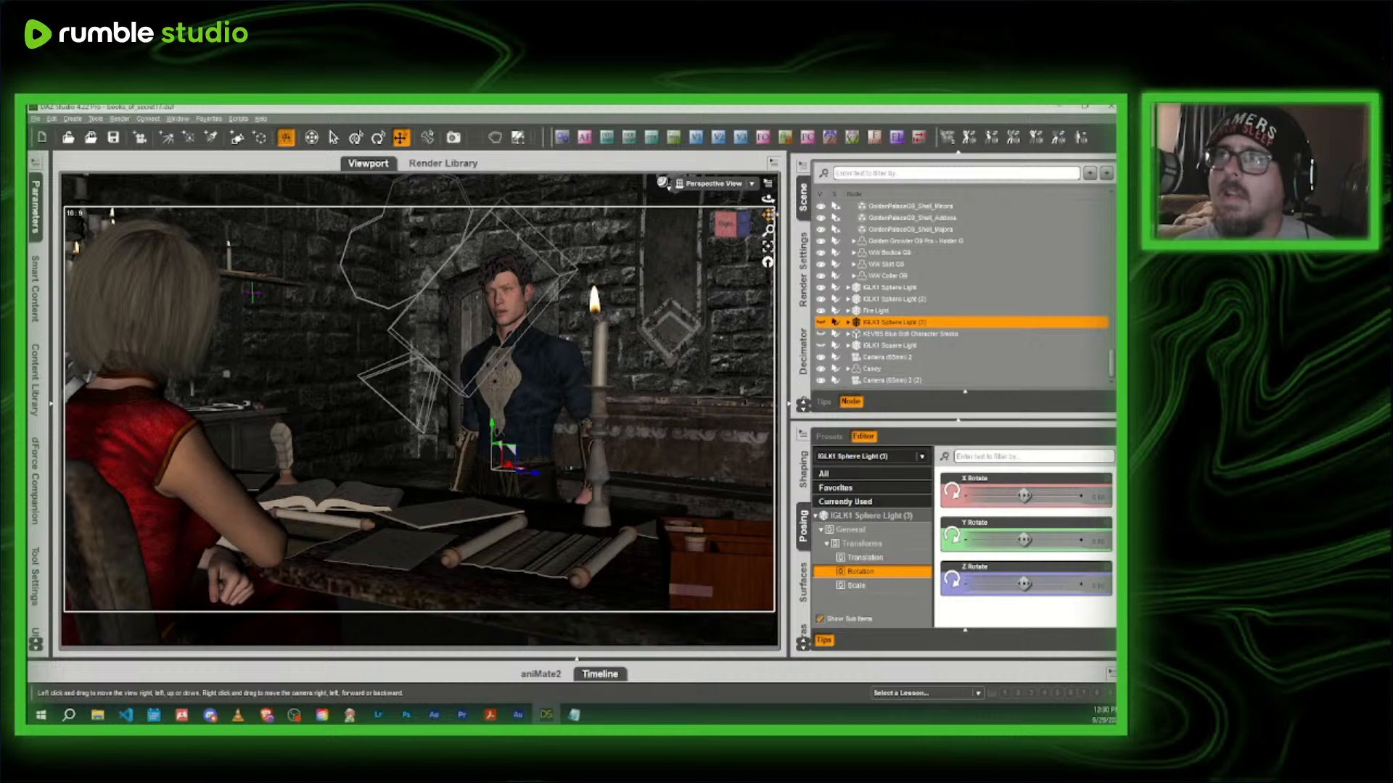
{"action": "left_click_drag", "start_coordinate": [769, 216], "coordinate": [873, 214]}
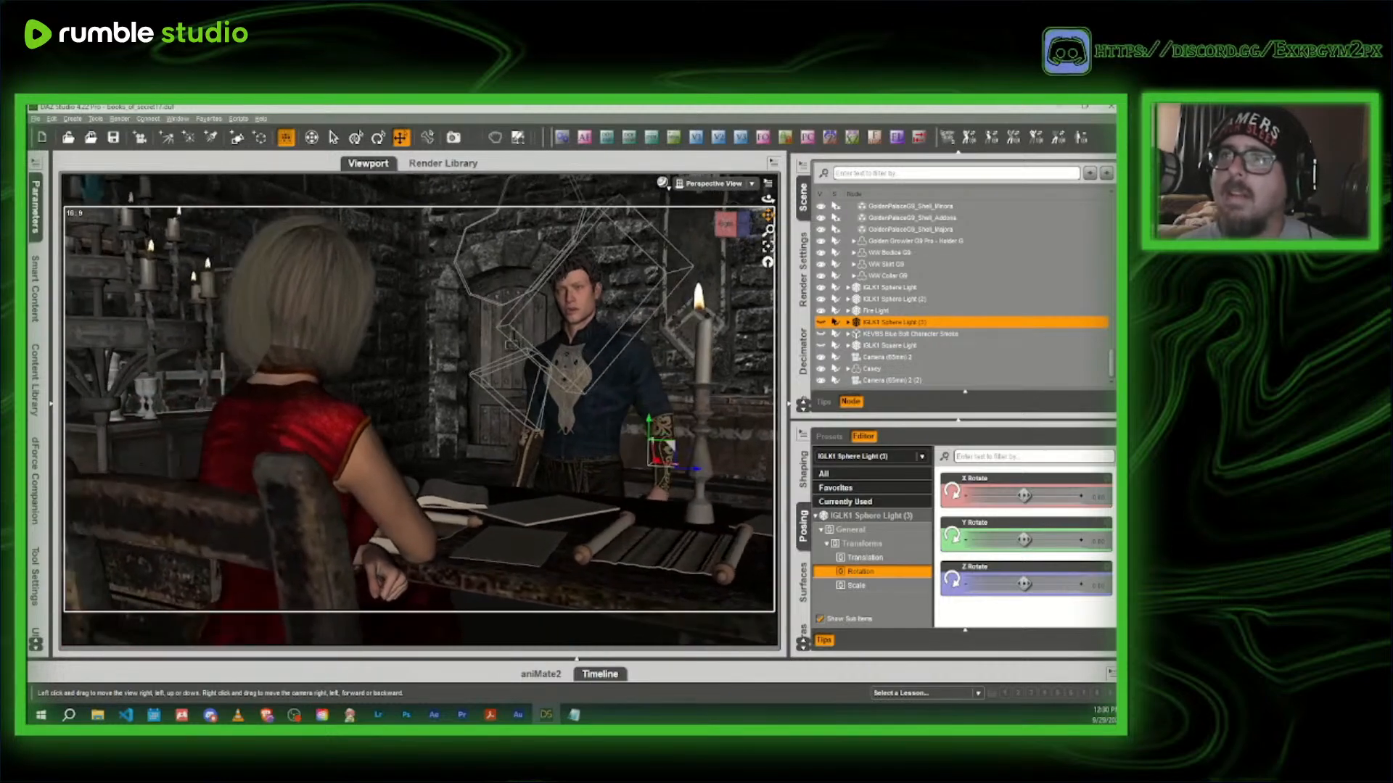
{"action": "left_click_drag", "start_coordinate": [726, 224], "coordinate": [764, 225]}
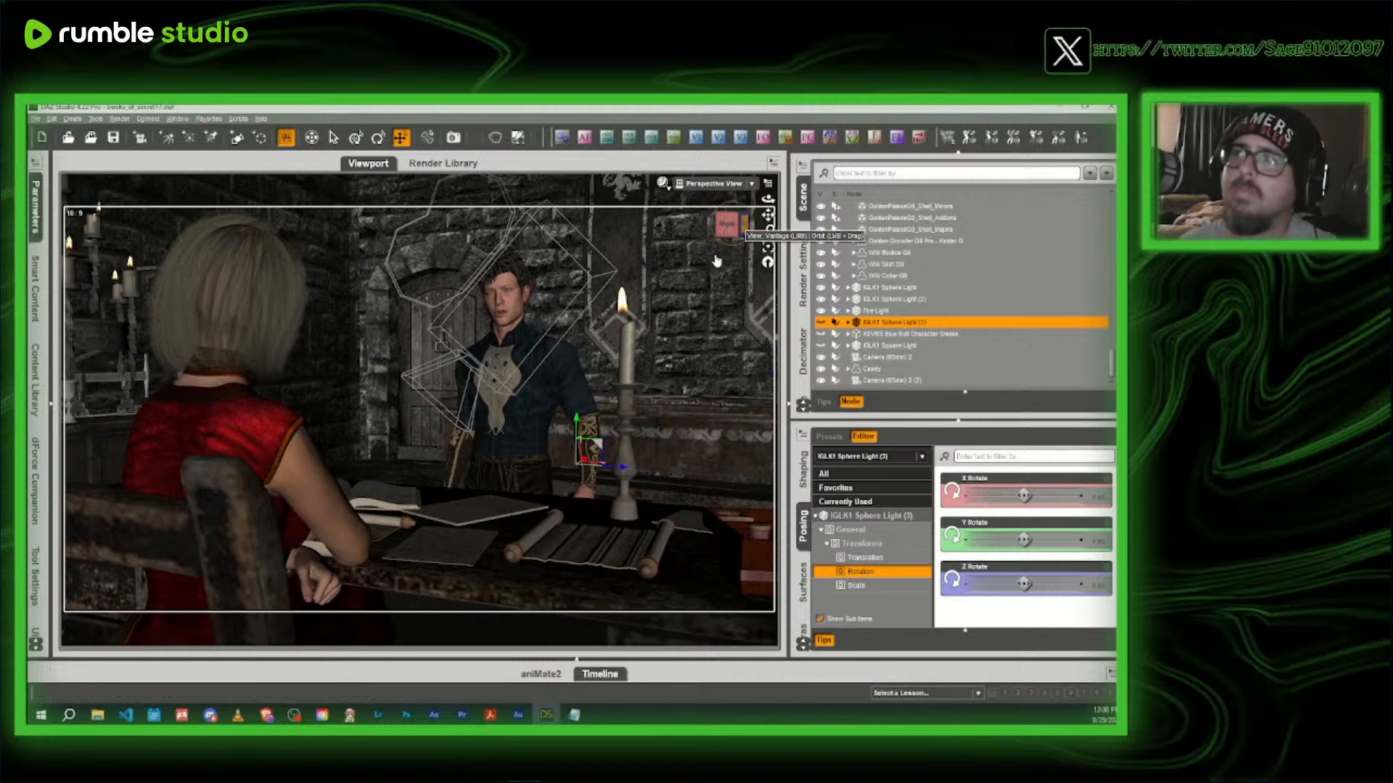
{"action": "left_click", "coordinate": [822, 323]}
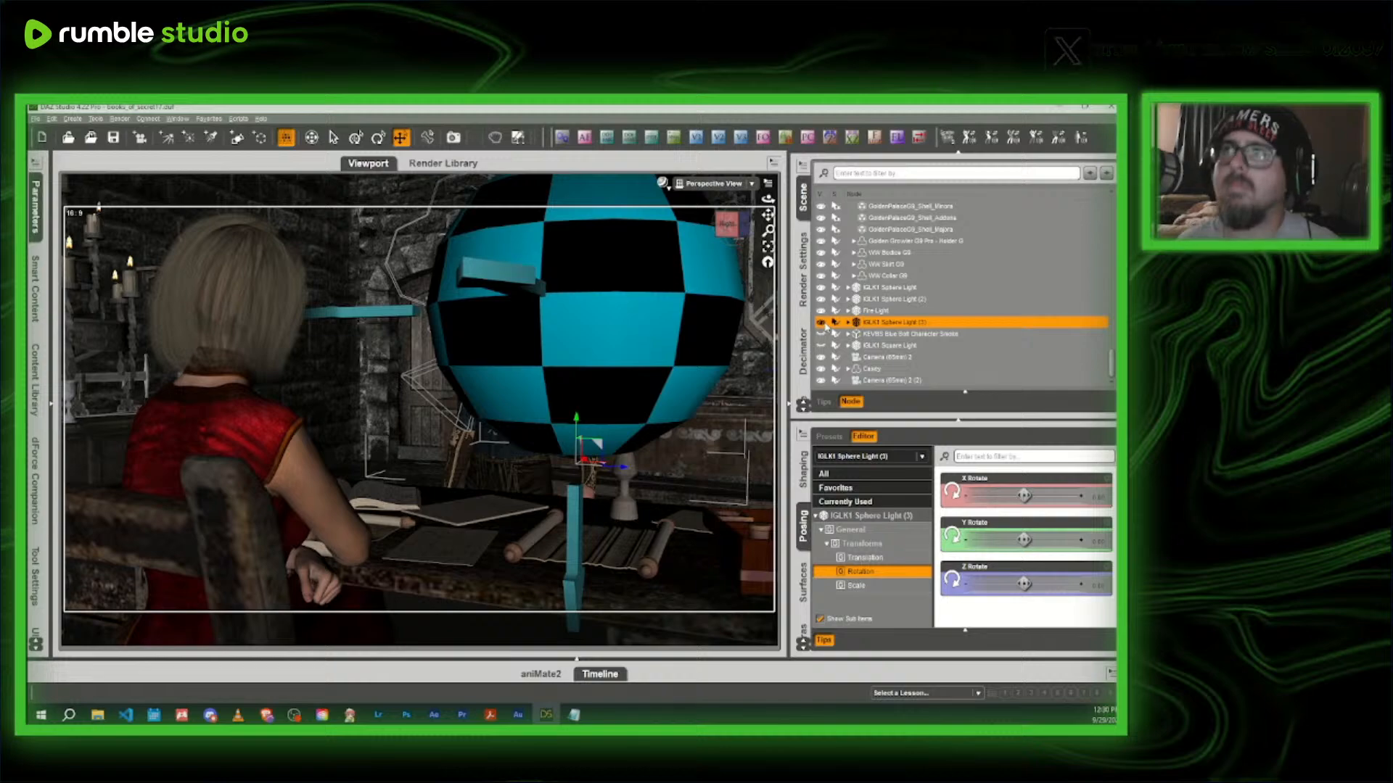
{"action": "left_click", "coordinate": [674, 138]}
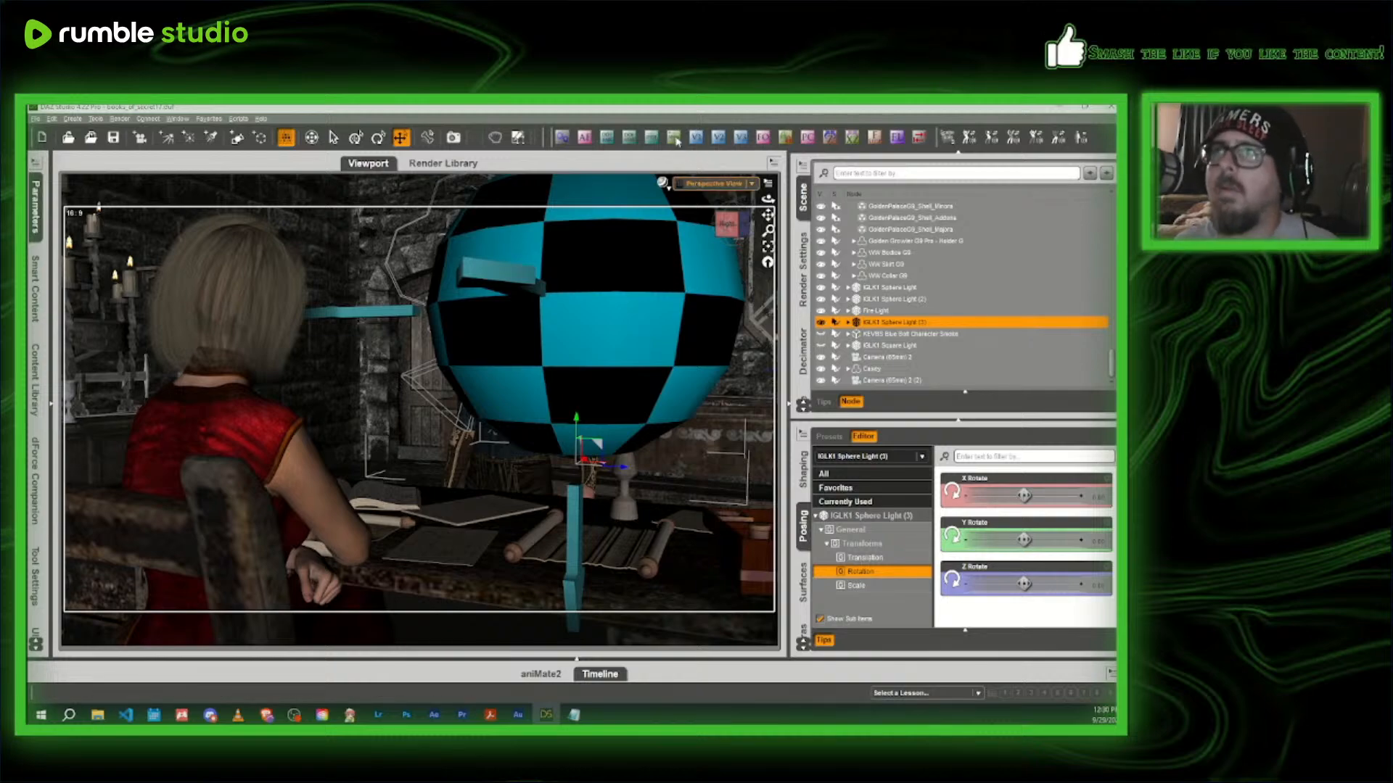
{"action": "left_click", "coordinate": [541, 410]}
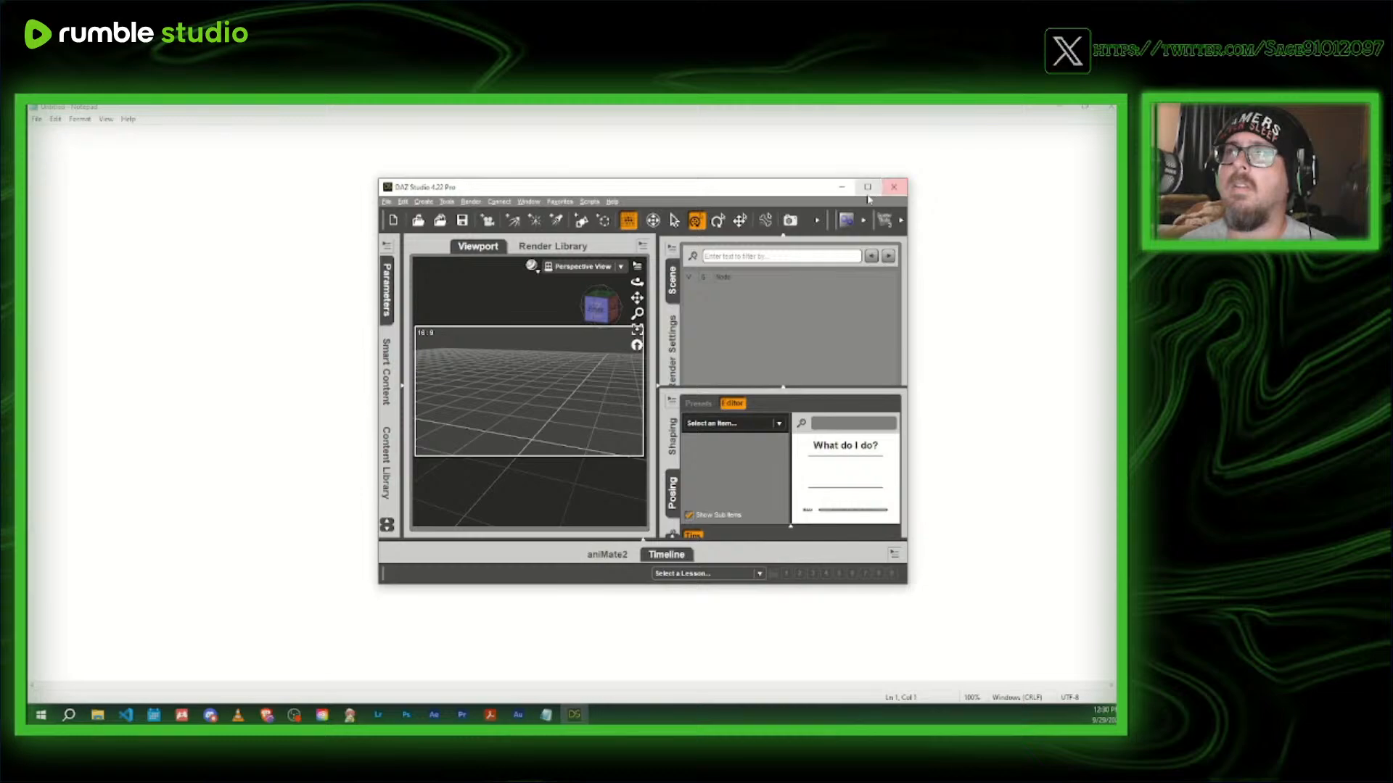
- Open the books_of_secret17 scene from My Library's DragonSpire books_of_secret folder
{"action": "key", "text": "ctrl+o"}
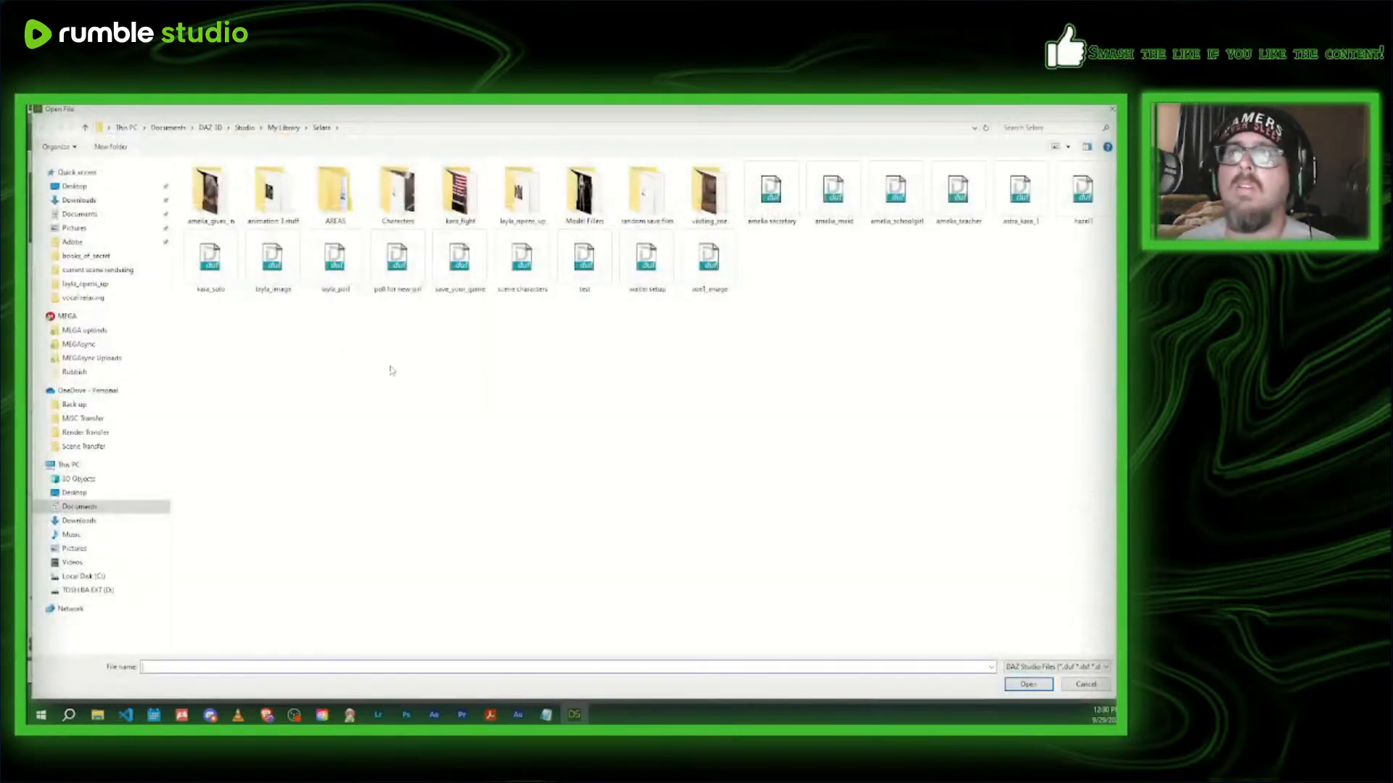
{"action": "left_click", "coordinate": [283, 130]}
{"action": "double_click", "coordinate": [273, 190]}
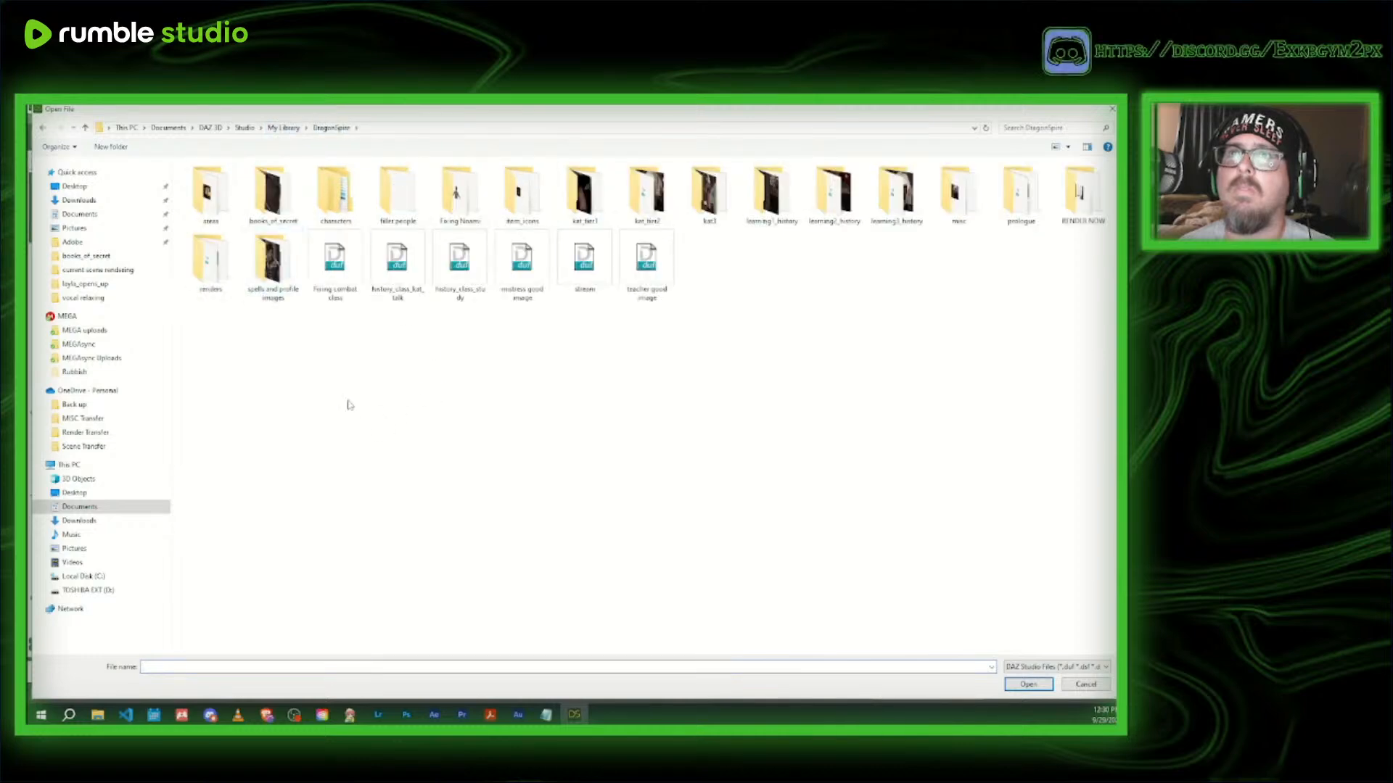
{"action": "double_click", "coordinate": [255, 190]}
{"action": "left_click", "coordinate": [242, 376]}
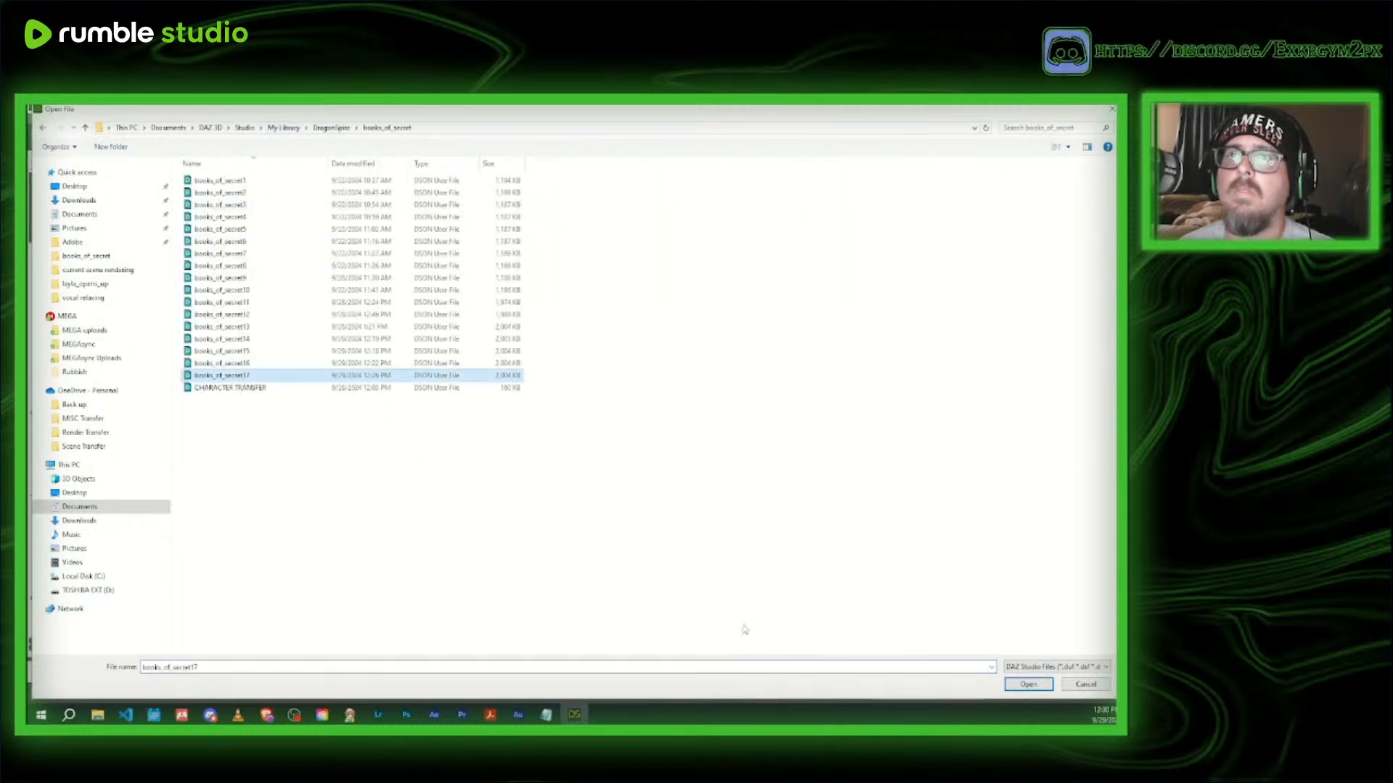
{"action": "left_click", "coordinate": [1029, 684]}
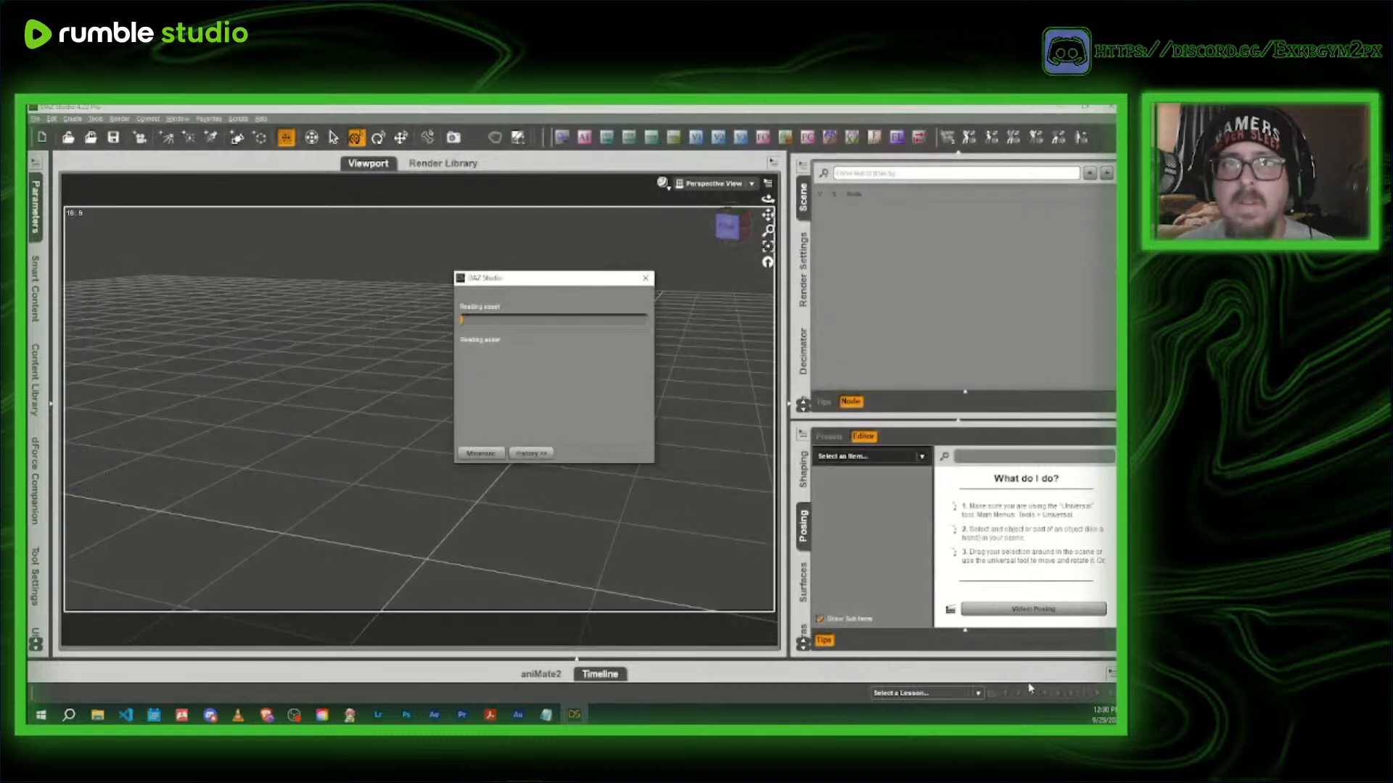
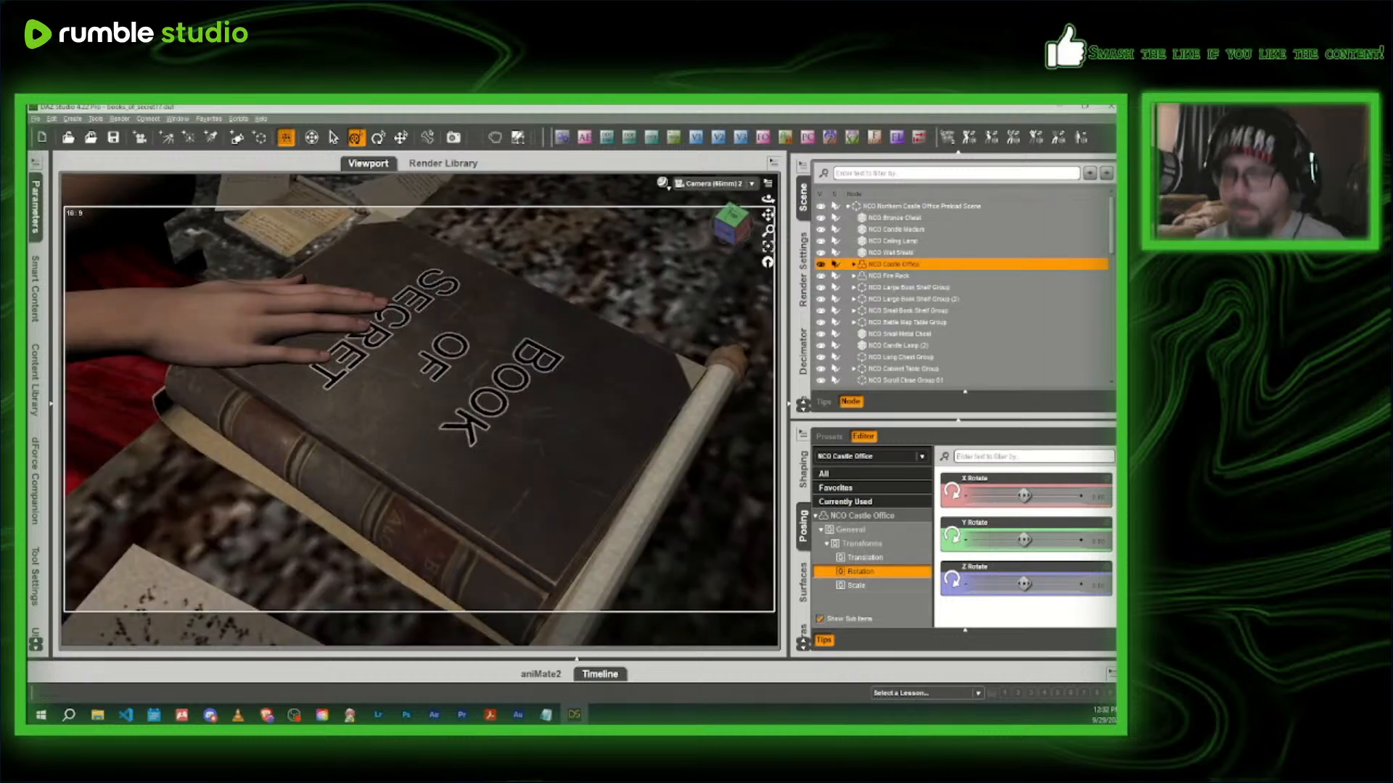
- Delete the camera that frames the book from the scene
{"action": "scroll", "coordinate": [867, 328], "scroll_direction": "down", "scroll_amount": 10}
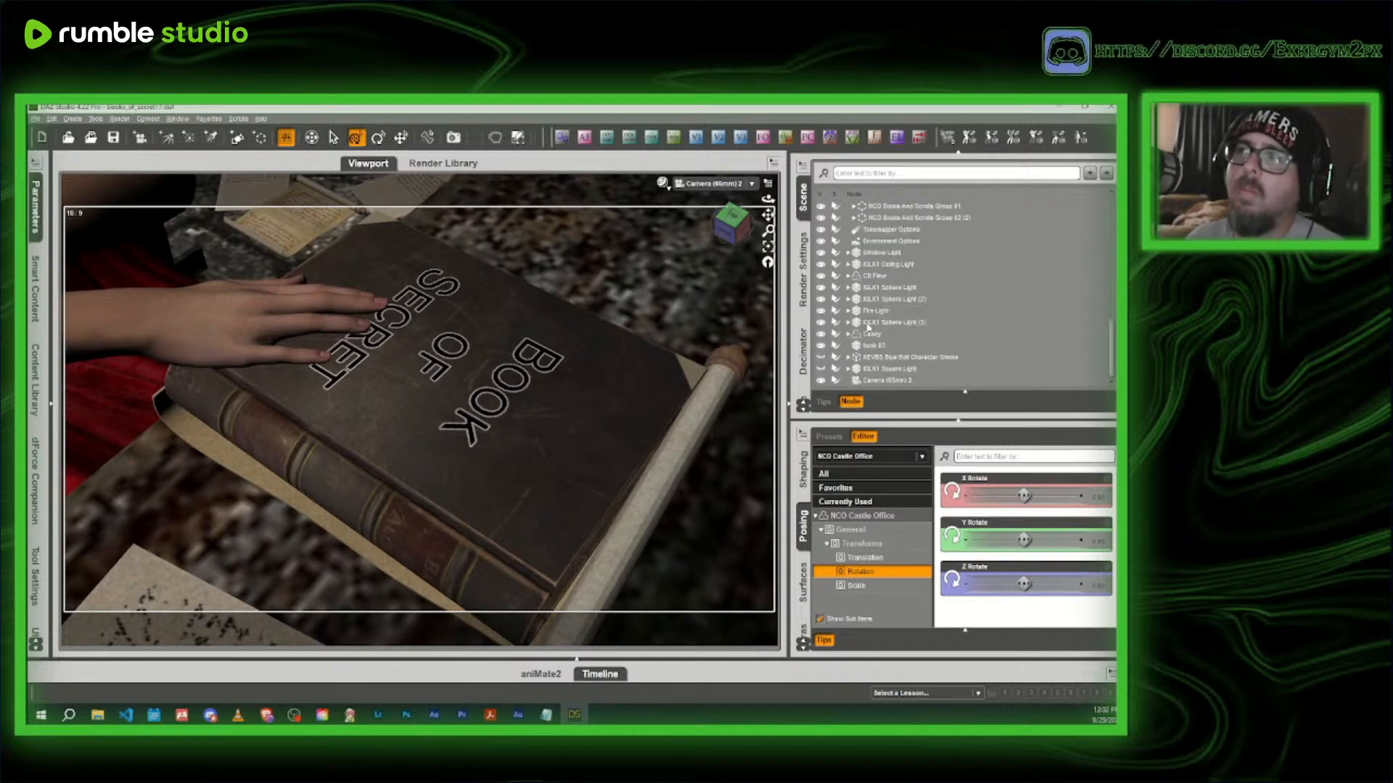
{"action": "left_click", "coordinate": [887, 380]}
{"action": "key", "text": "Delete"}
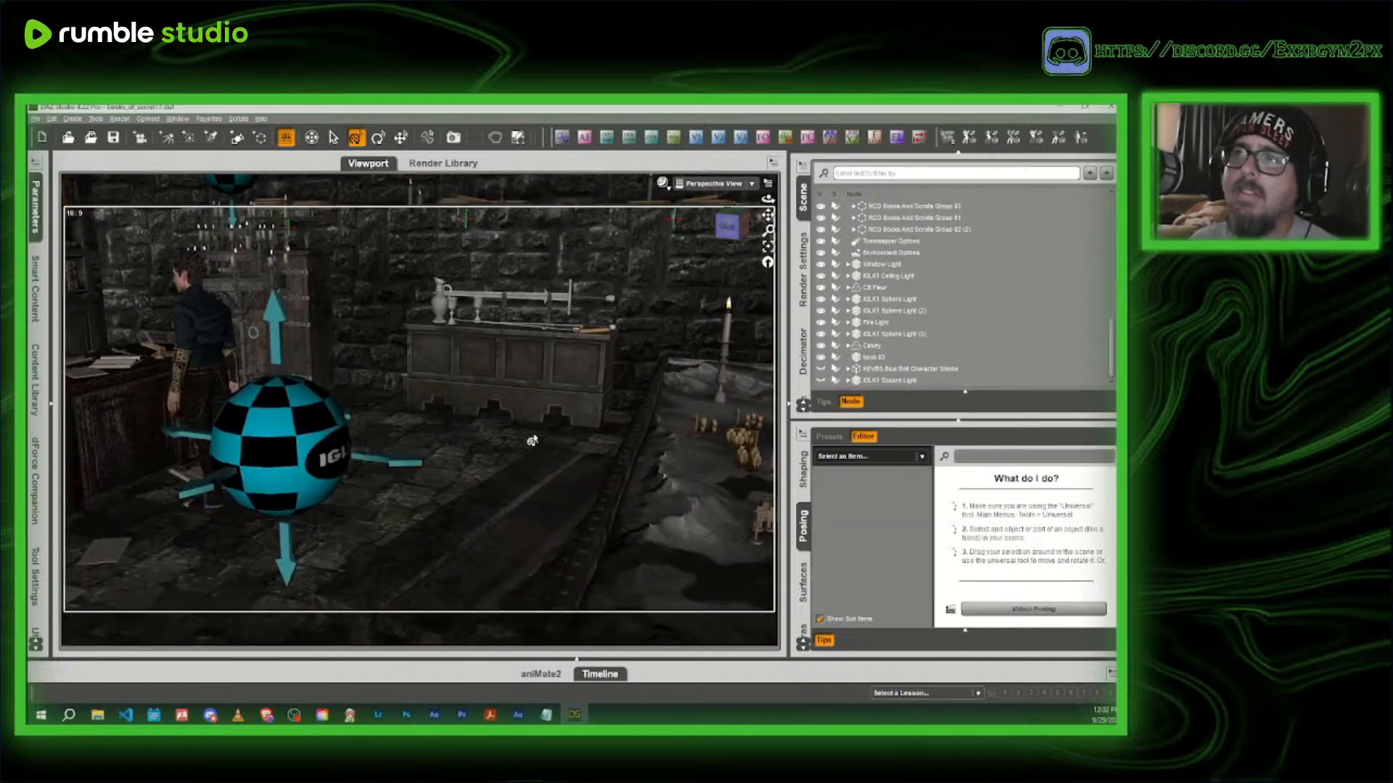
- Delete the standing Casey figure and the book 03 object on the desk
{"action": "left_click", "coordinate": [221, 329]}
{"action": "scroll", "coordinate": [367, 327], "scroll_direction": "down", "scroll_amount": 3}
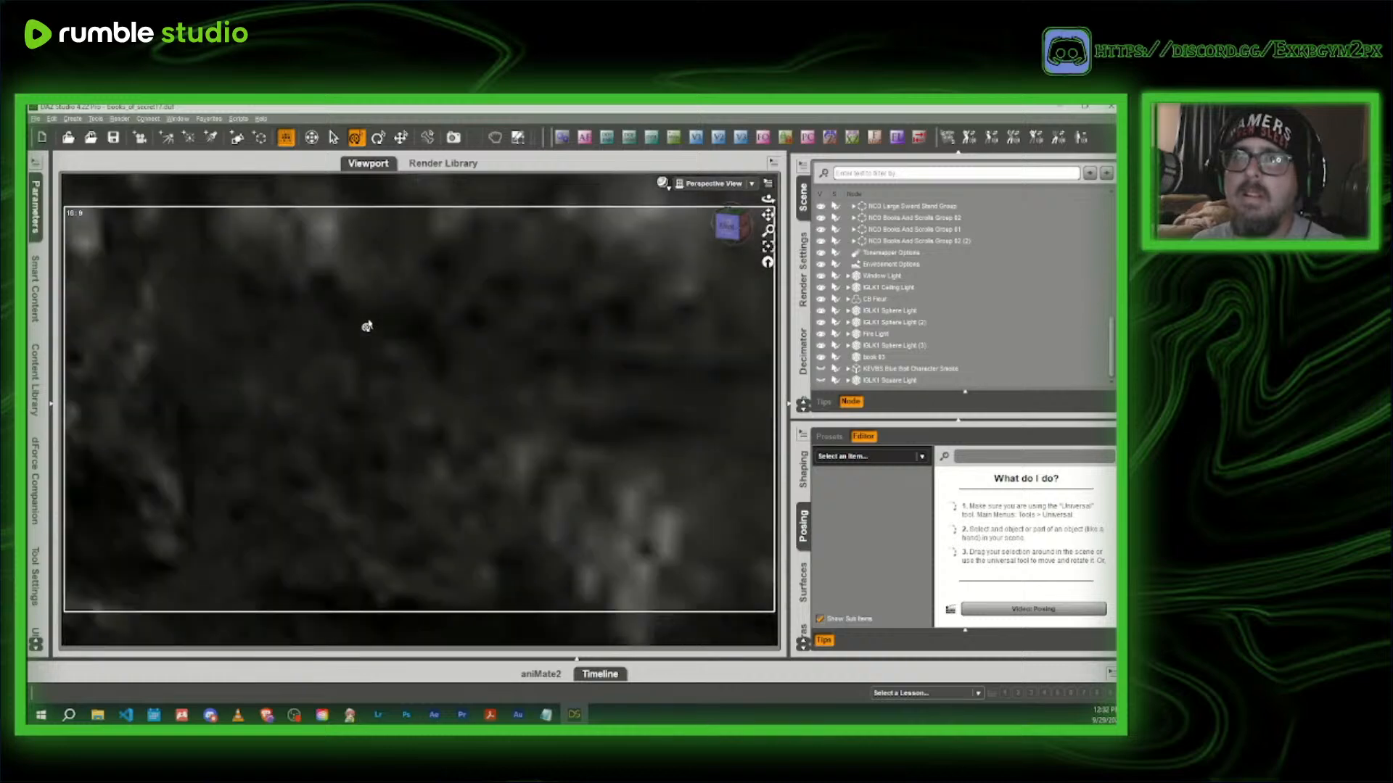
{"action": "middle_click_drag", "start_coordinate": [367, 327], "coordinate": [406, 312]}
{"action": "scroll", "coordinate": [341, 250], "scroll_direction": "up", "scroll_amount": 4}
{"action": "middle_click_drag", "start_coordinate": [312, 265], "coordinate": [305, 362]}
{"action": "scroll", "coordinate": [308, 404], "scroll_direction": "up", "scroll_amount": 1}
{"action": "left_click", "coordinate": [310, 421]}
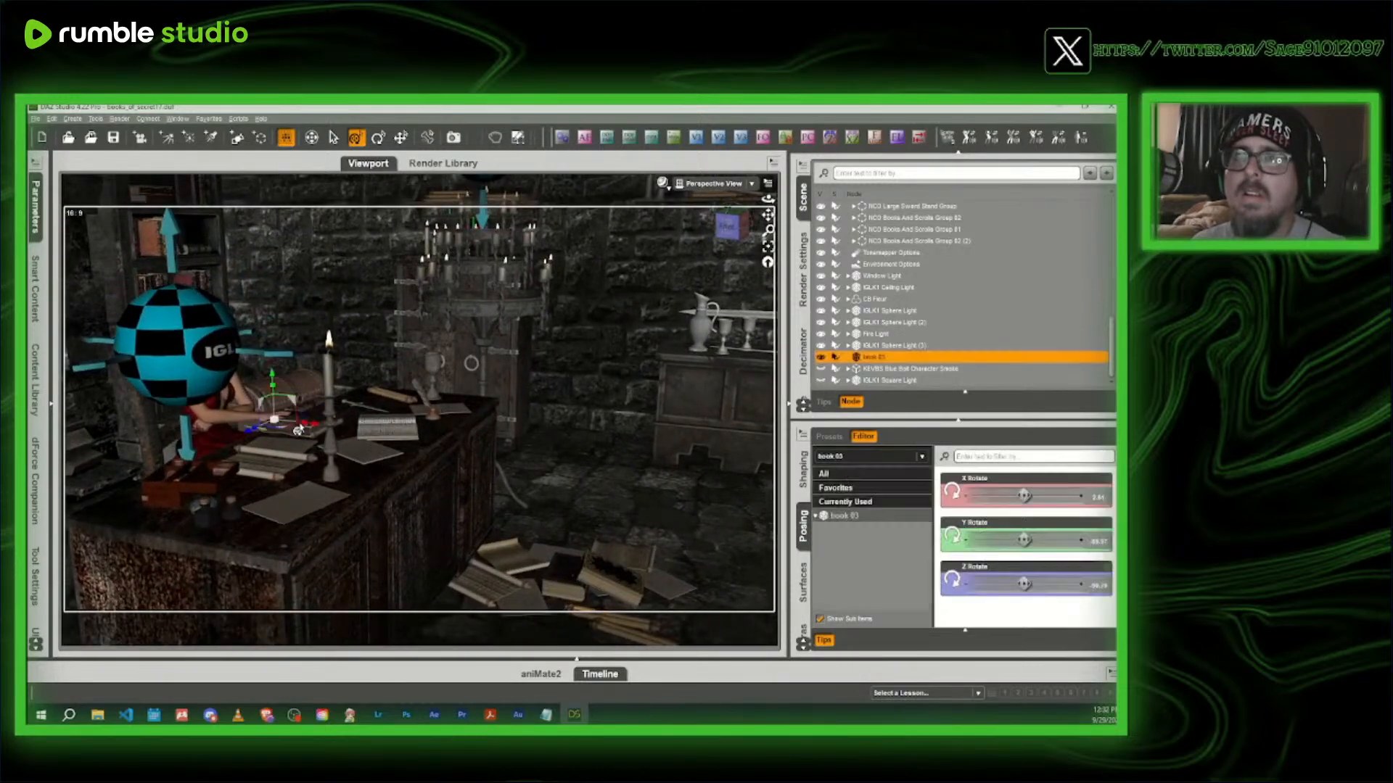
{"action": "key", "text": "Delete"}
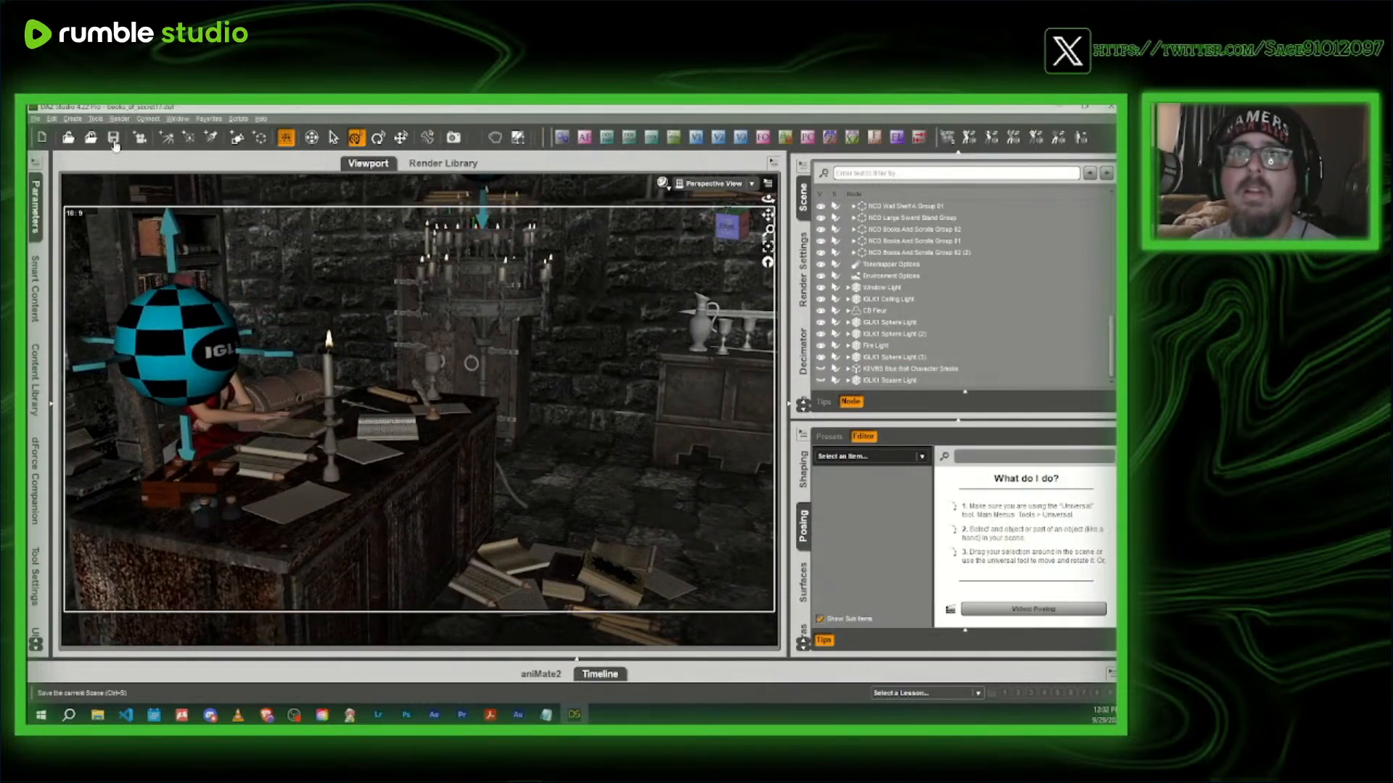
- Merge the CHARACTER TRANSFER file from the books_of_secret folder into the current scene
{"action": "left_click", "coordinate": [90, 137]}
{"action": "left_click", "coordinate": [230, 387]}
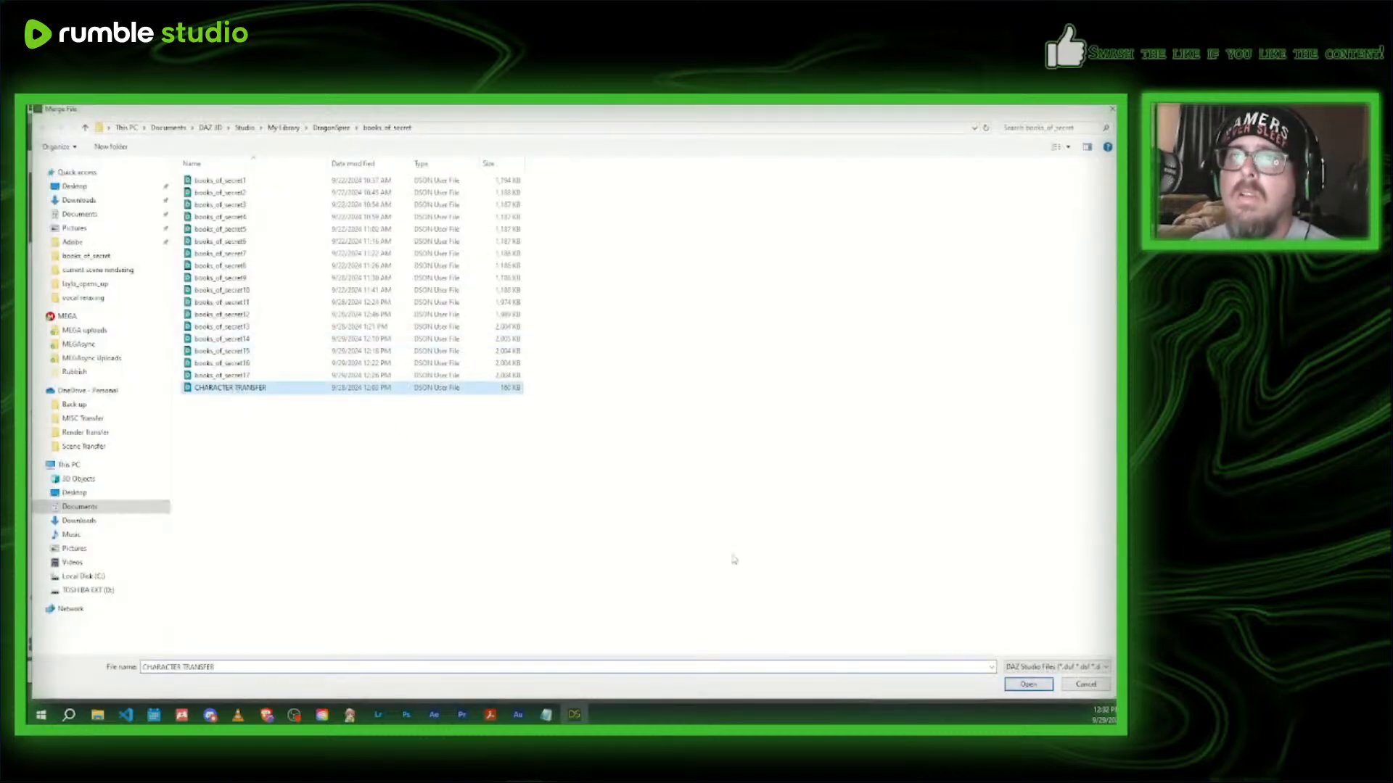
{"action": "left_click", "coordinate": [1028, 684]}
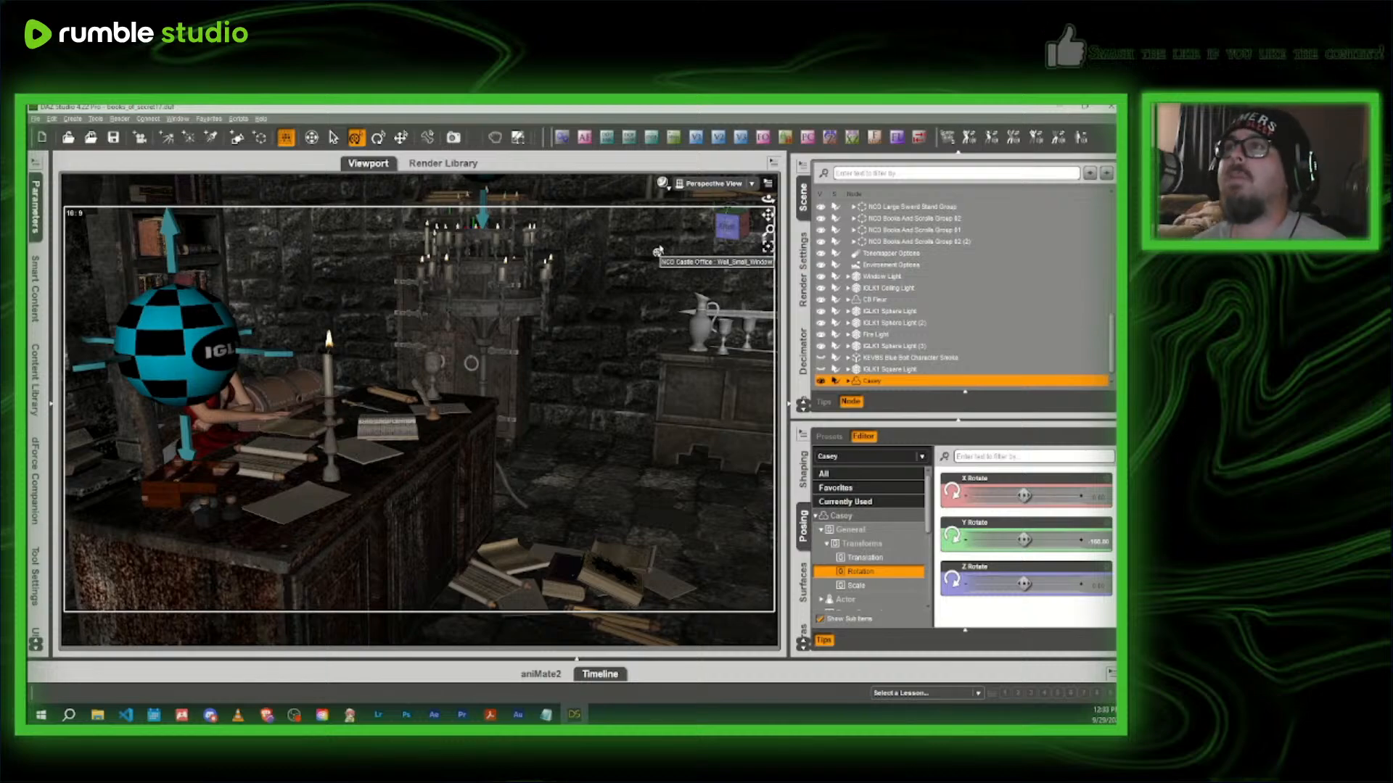
- Move the merged Casey figure onto the open floor in front of the desk and reset his Z rotation to zero
{"action": "left_click_drag", "start_coordinate": [710, 230], "coordinate": [619, 328]}
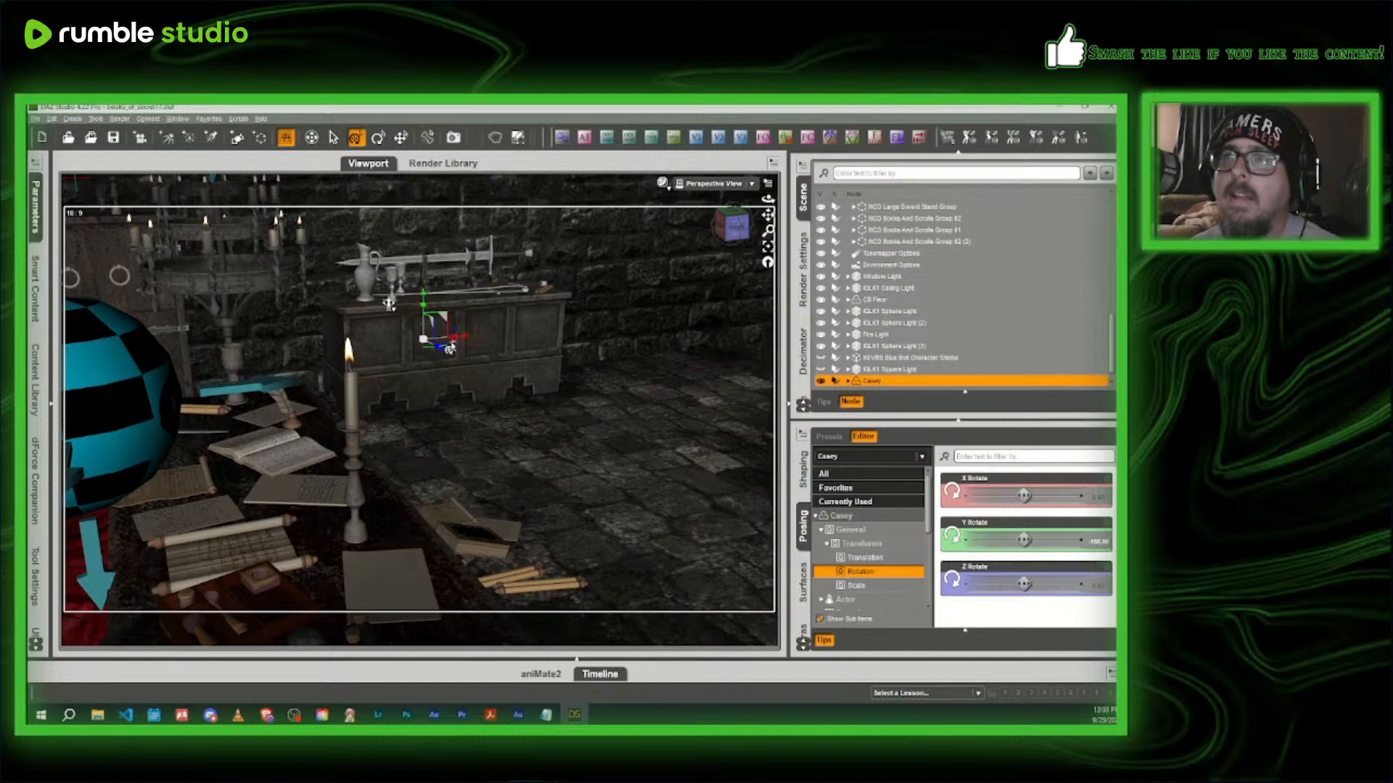
{"action": "left_click_drag", "start_coordinate": [453, 349], "coordinate": [490, 392]}
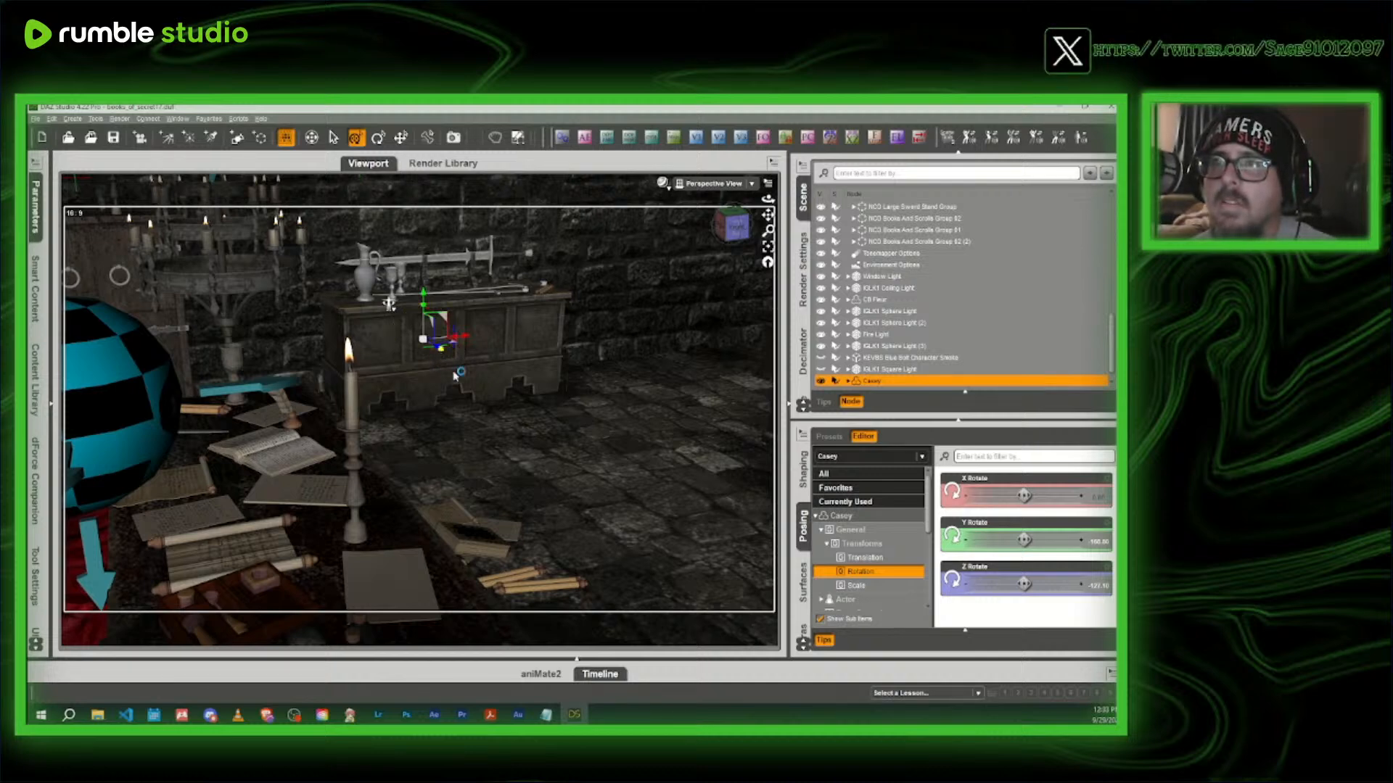
{"action": "left_click_drag", "start_coordinate": [390, 303], "coordinate": [582, 410]}
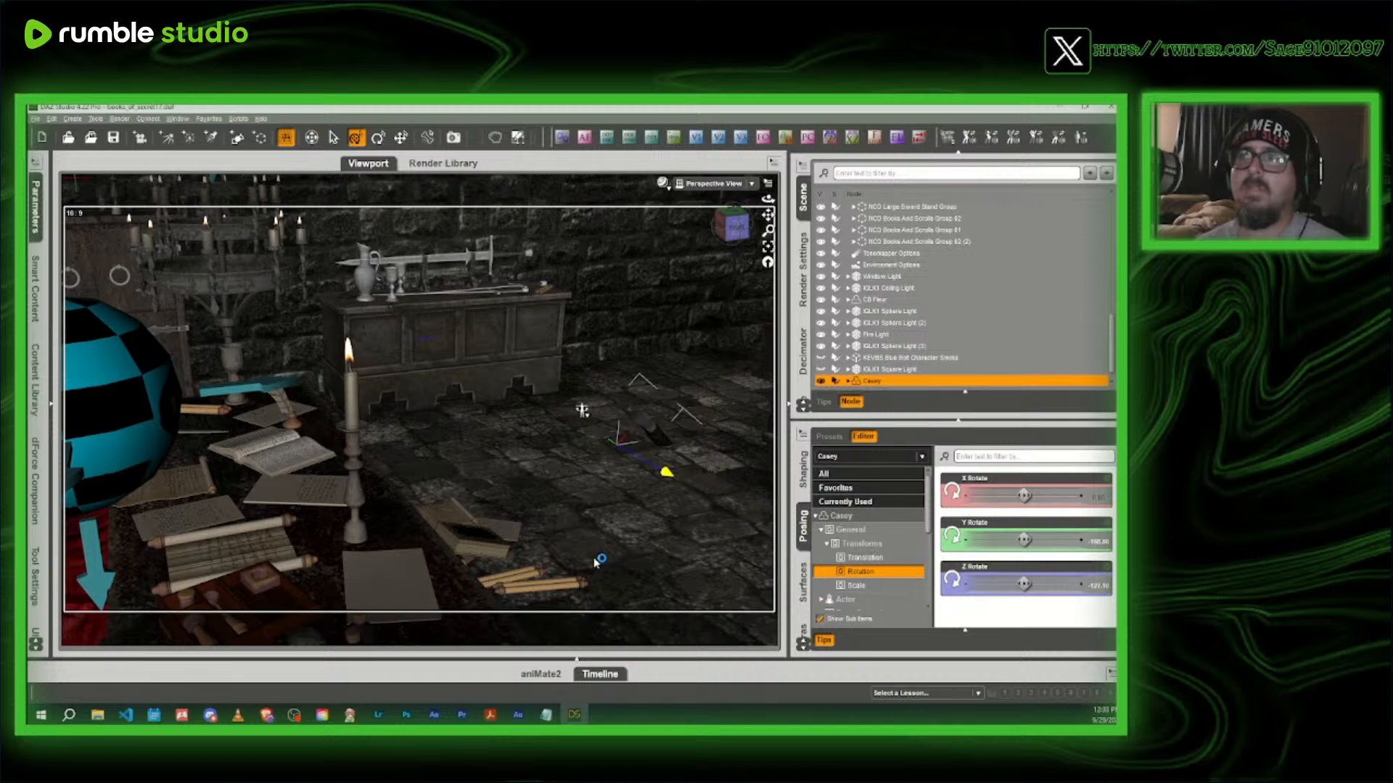
{"action": "scroll", "coordinate": [593, 566], "scroll_direction": "down", "scroll_amount": 2}
{"action": "key", "text": "d"}
{"action": "key", "text": "a"}
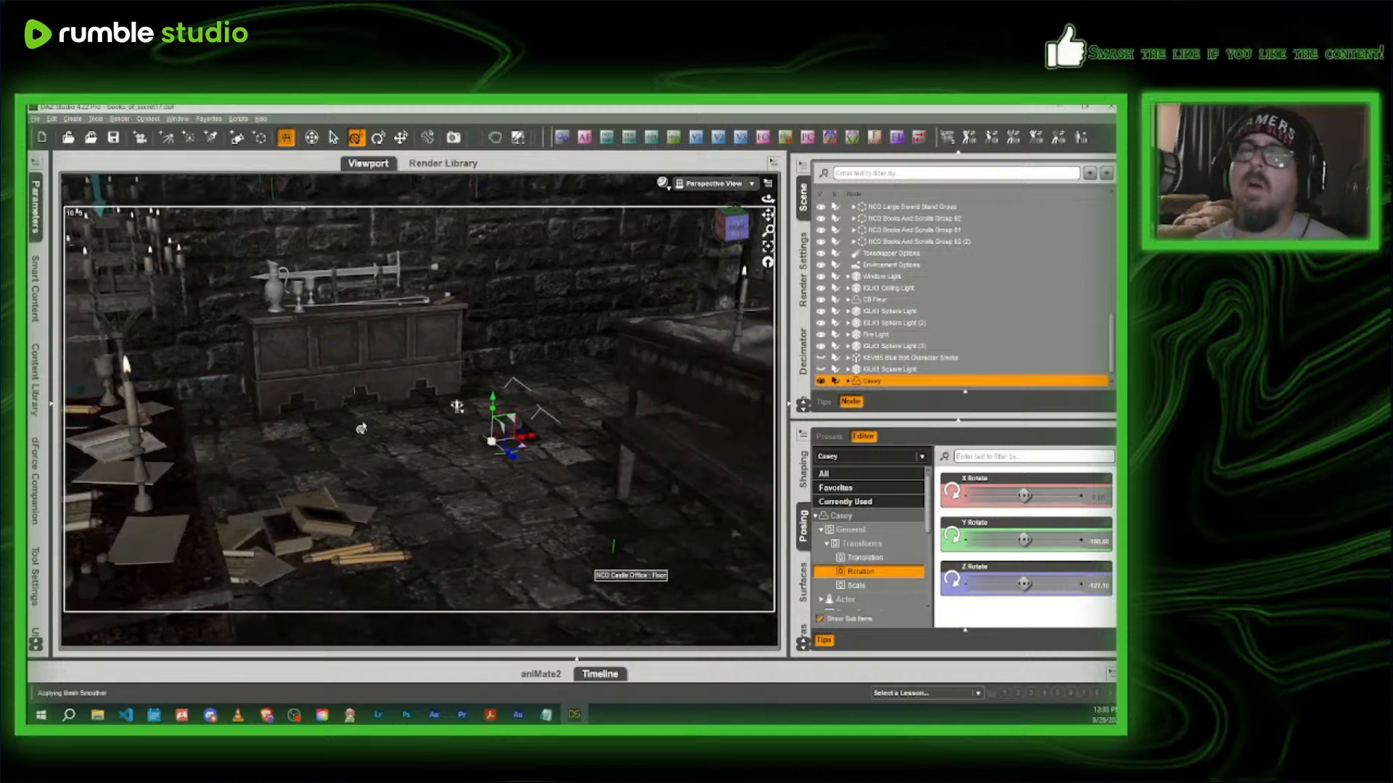
{"action": "left_click", "coordinate": [36, 216]}
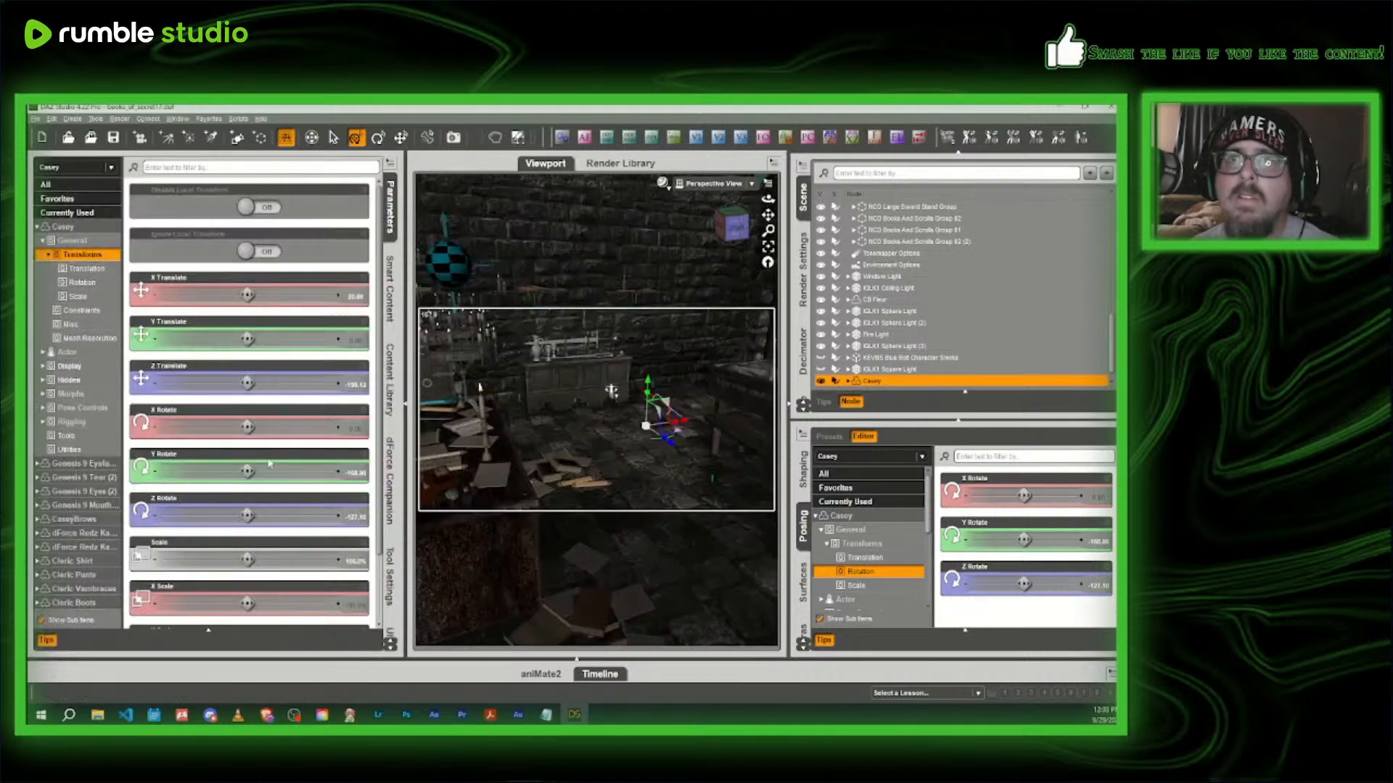
{"action": "left_click", "coordinate": [359, 518], "text": "alt"}
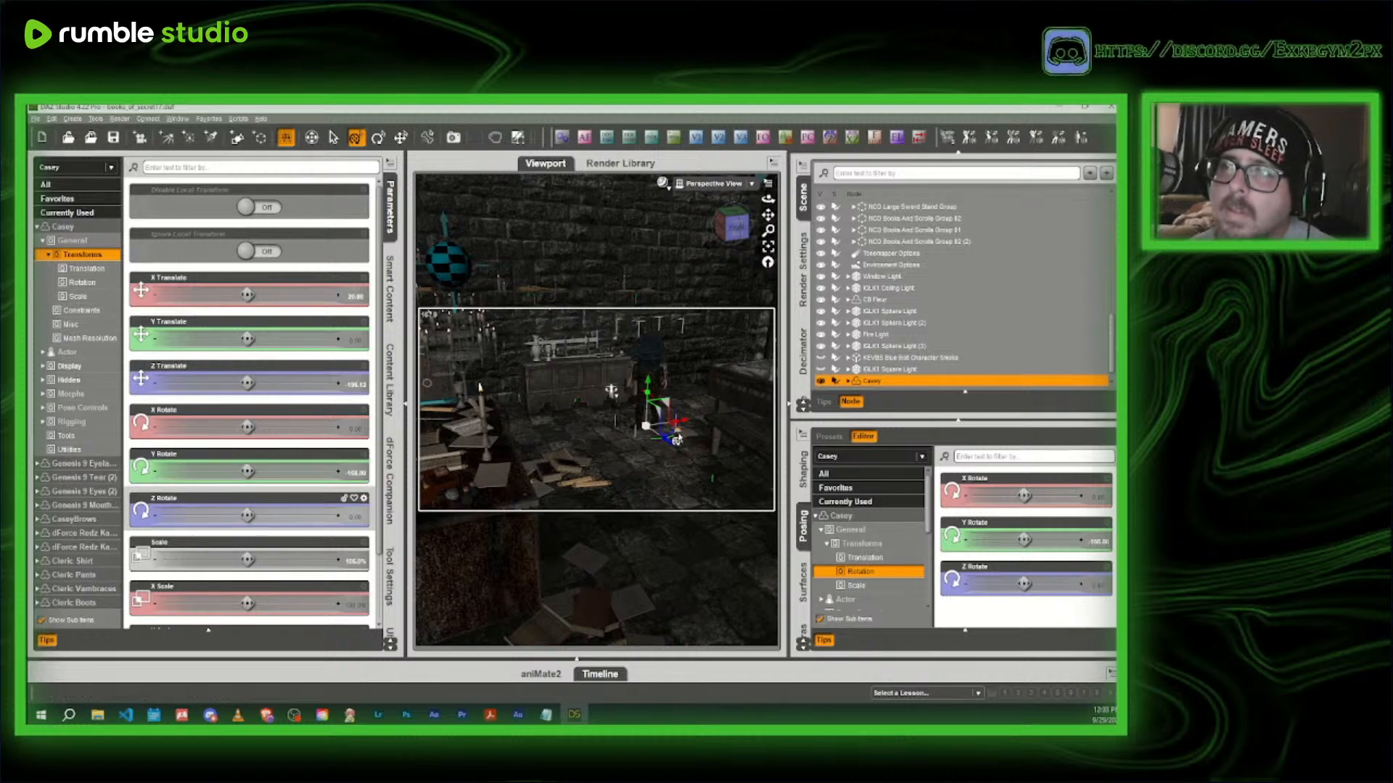
{"action": "left_click_drag", "start_coordinate": [676, 438], "coordinate": [624, 522]}
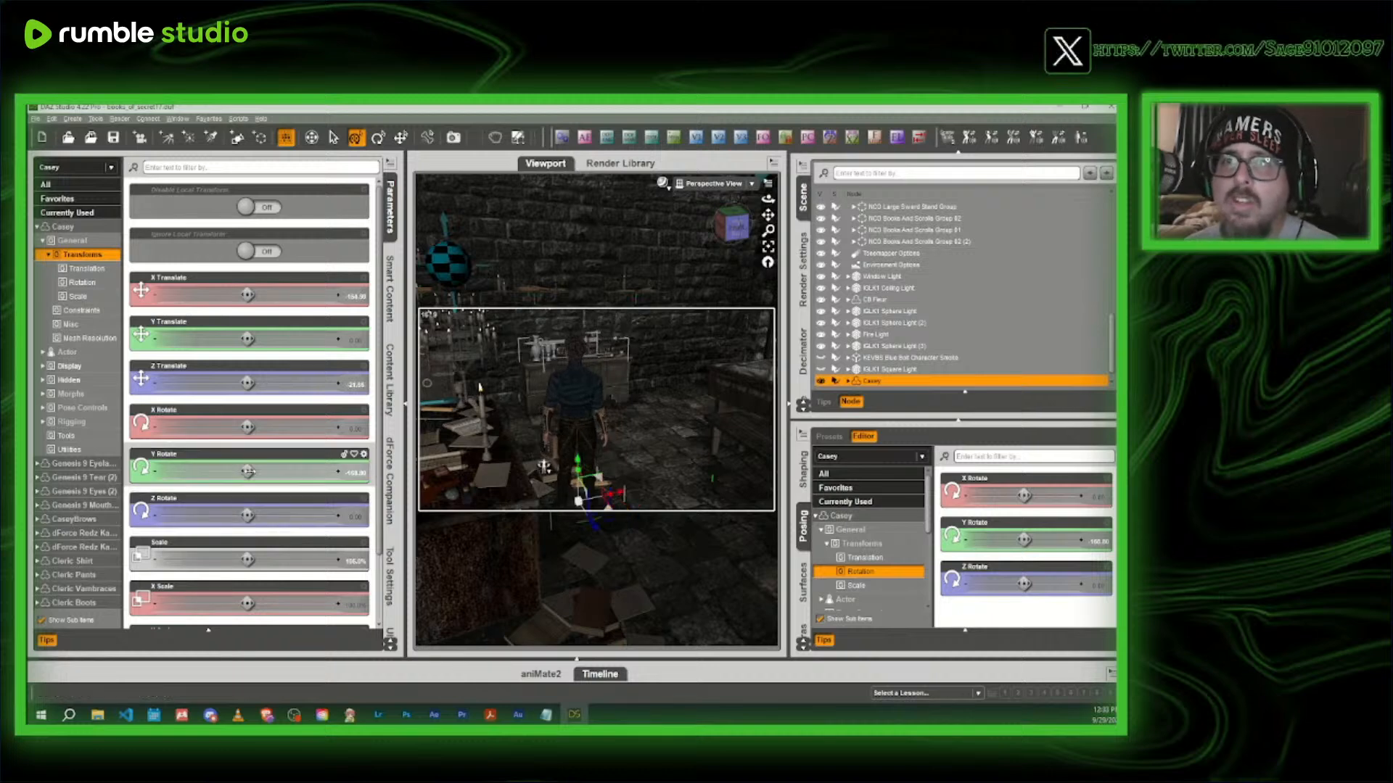
- Rotate Casey about the Y axis until he faces the woman seated at the desk
{"action": "left_click_drag", "start_coordinate": [278, 470], "coordinate": [292, 473]}
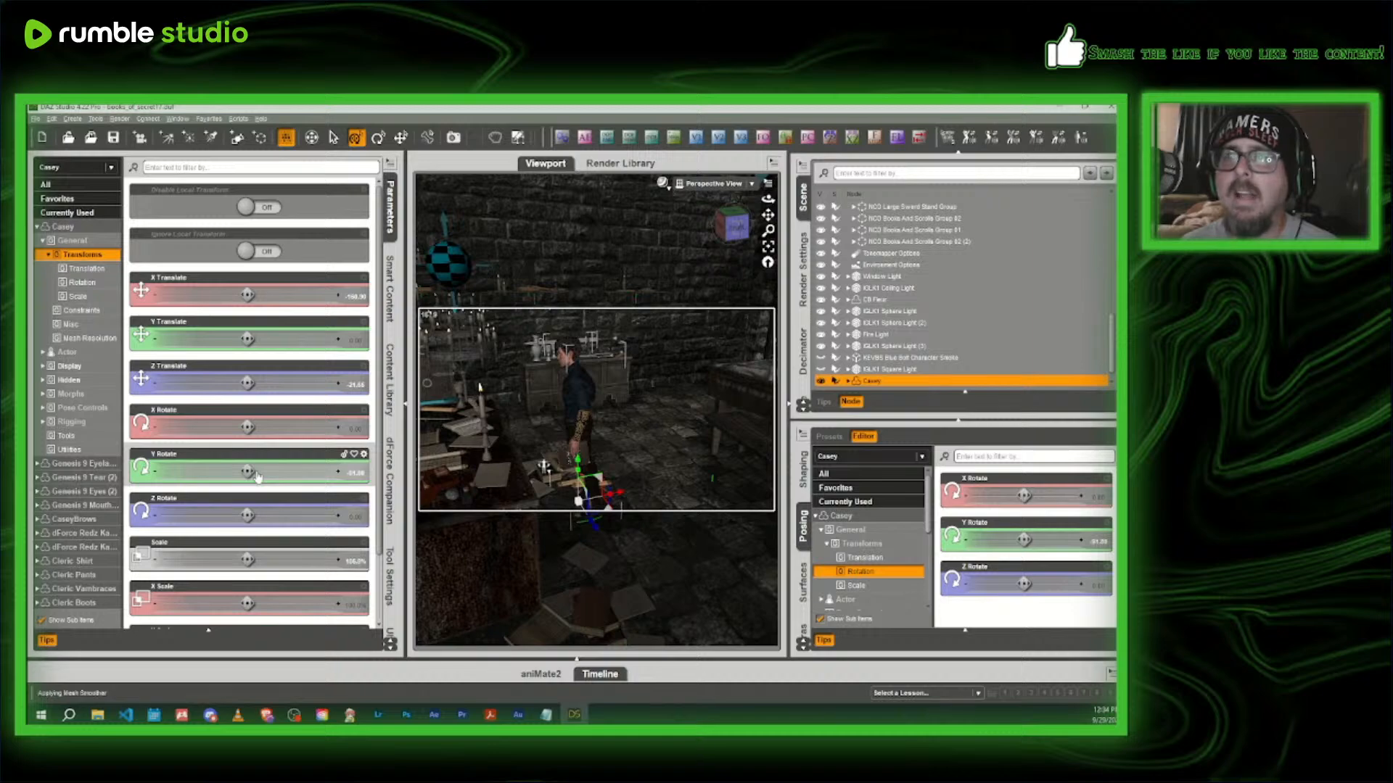
{"action": "left_click_drag", "start_coordinate": [744, 227], "coordinate": [414, 415]}
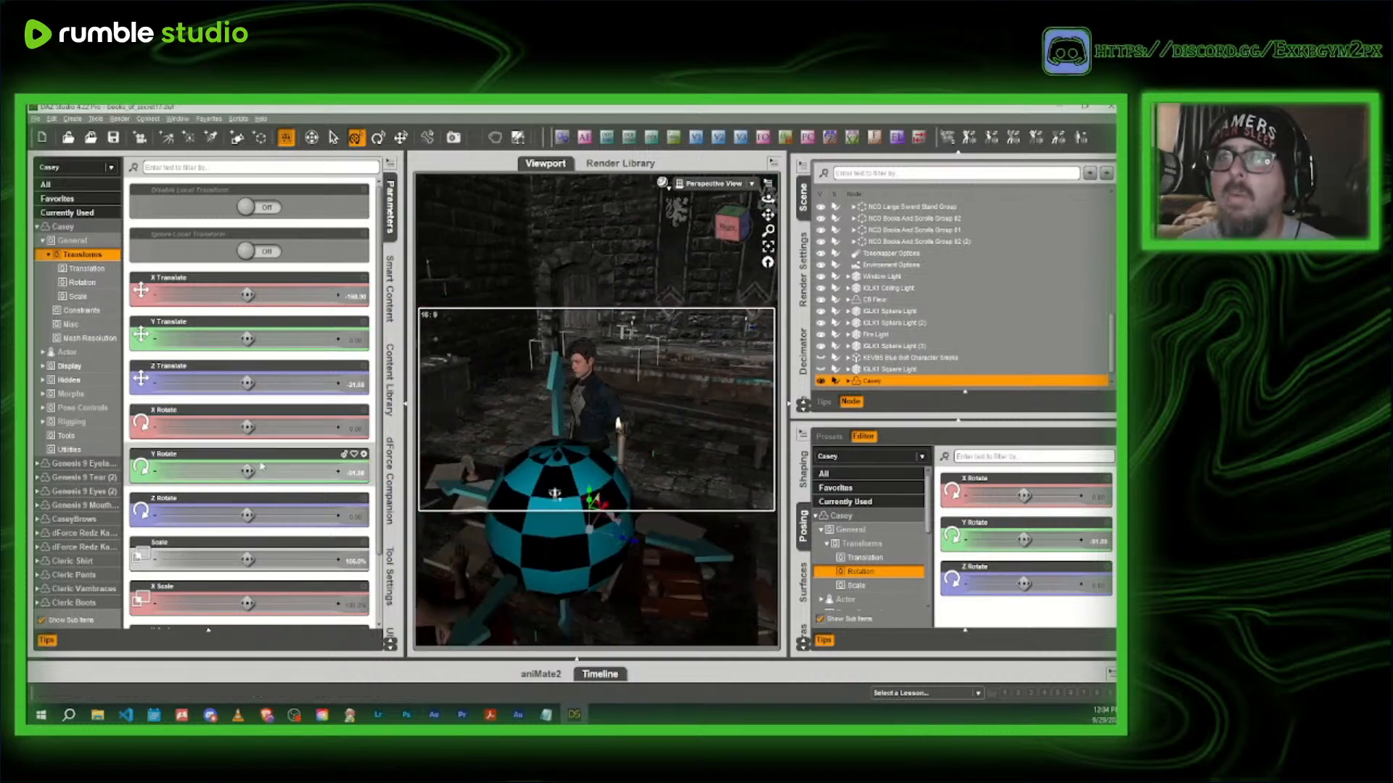
{"action": "left_click_drag", "start_coordinate": [248, 472], "coordinate": [280, 472]}
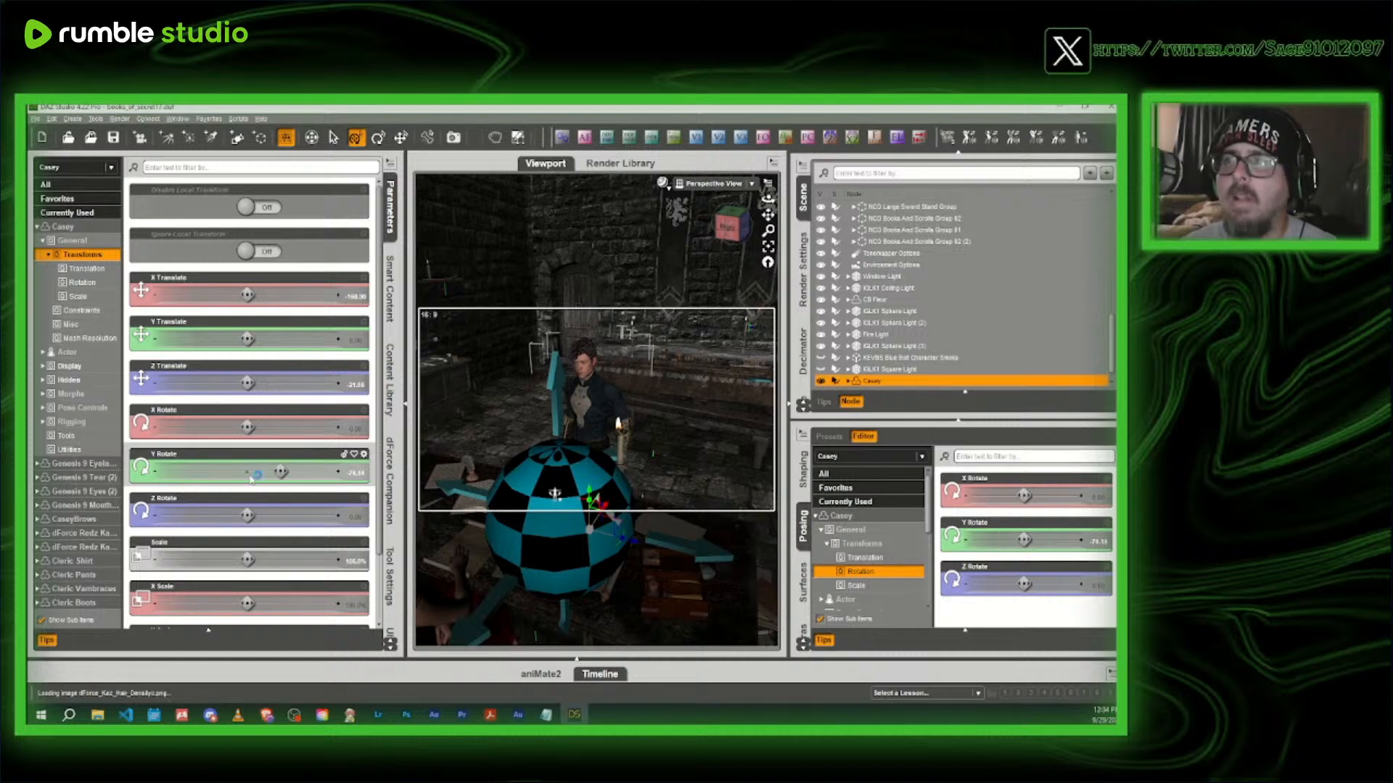
{"action": "middle_click_drag", "start_coordinate": [578, 494], "coordinate": [578, 447]}
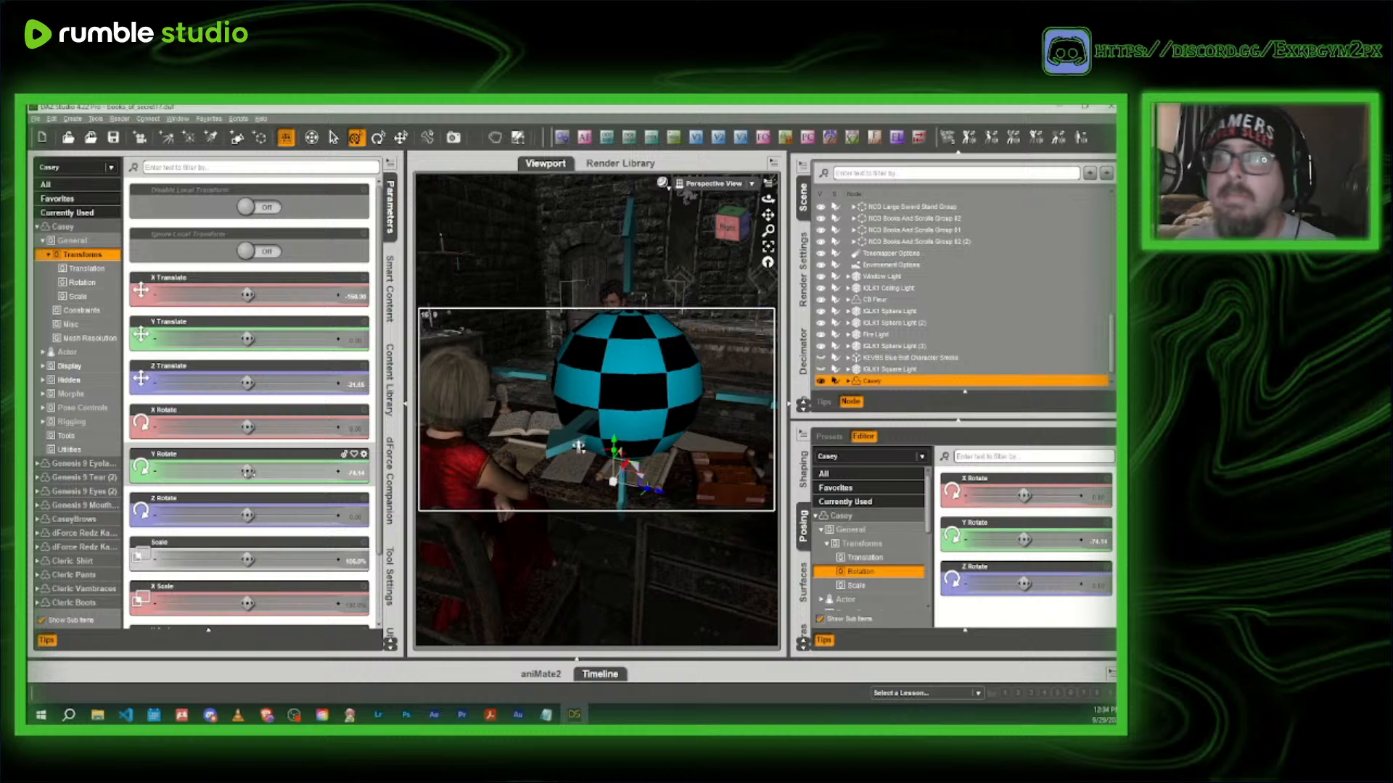
- Check the view through the merged Camera (65mm) 2 and delete that camera from the scene
{"action": "left_click", "coordinate": [695, 191]}
{"action": "left_click", "coordinate": [675, 284]}
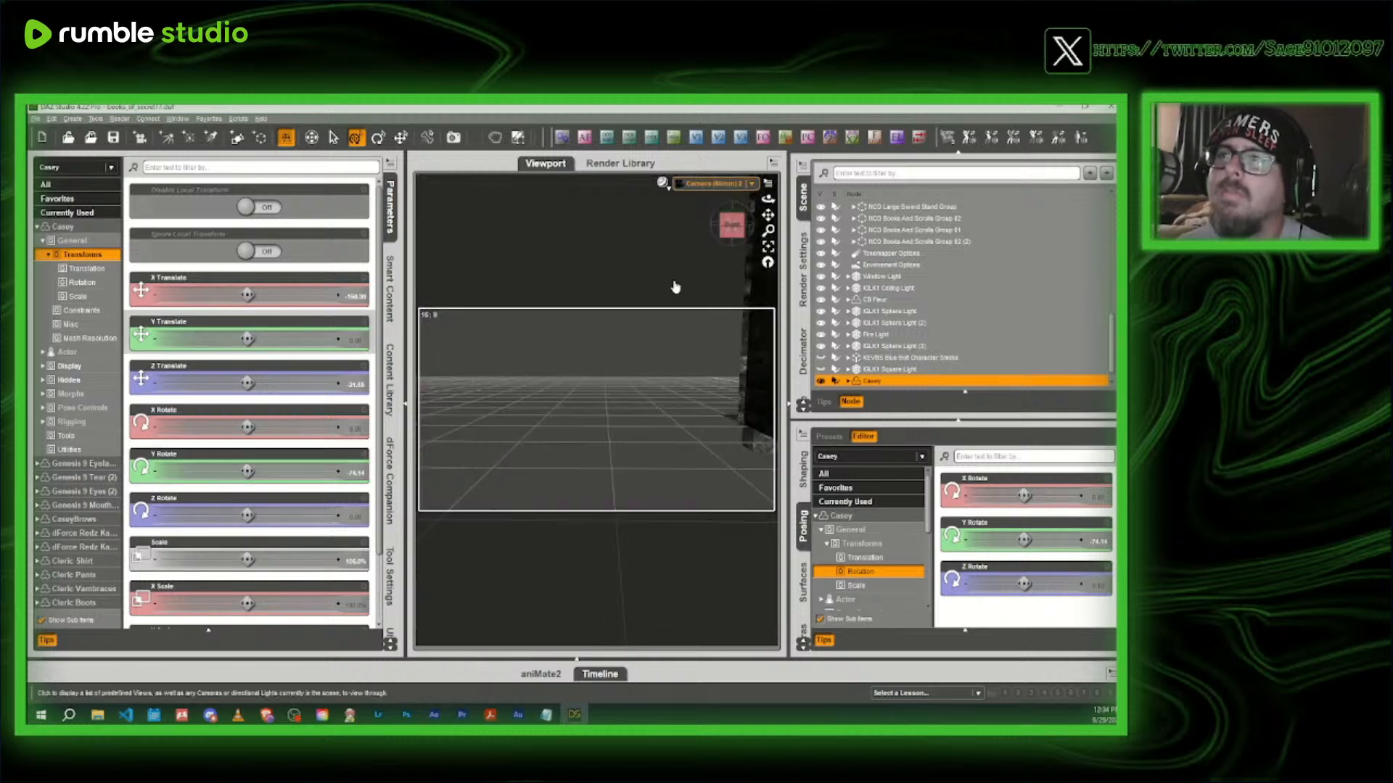
{"action": "scroll", "coordinate": [964, 349], "scroll_direction": "down", "scroll_amount": 1}
{"action": "left_click", "coordinate": [911, 381]}
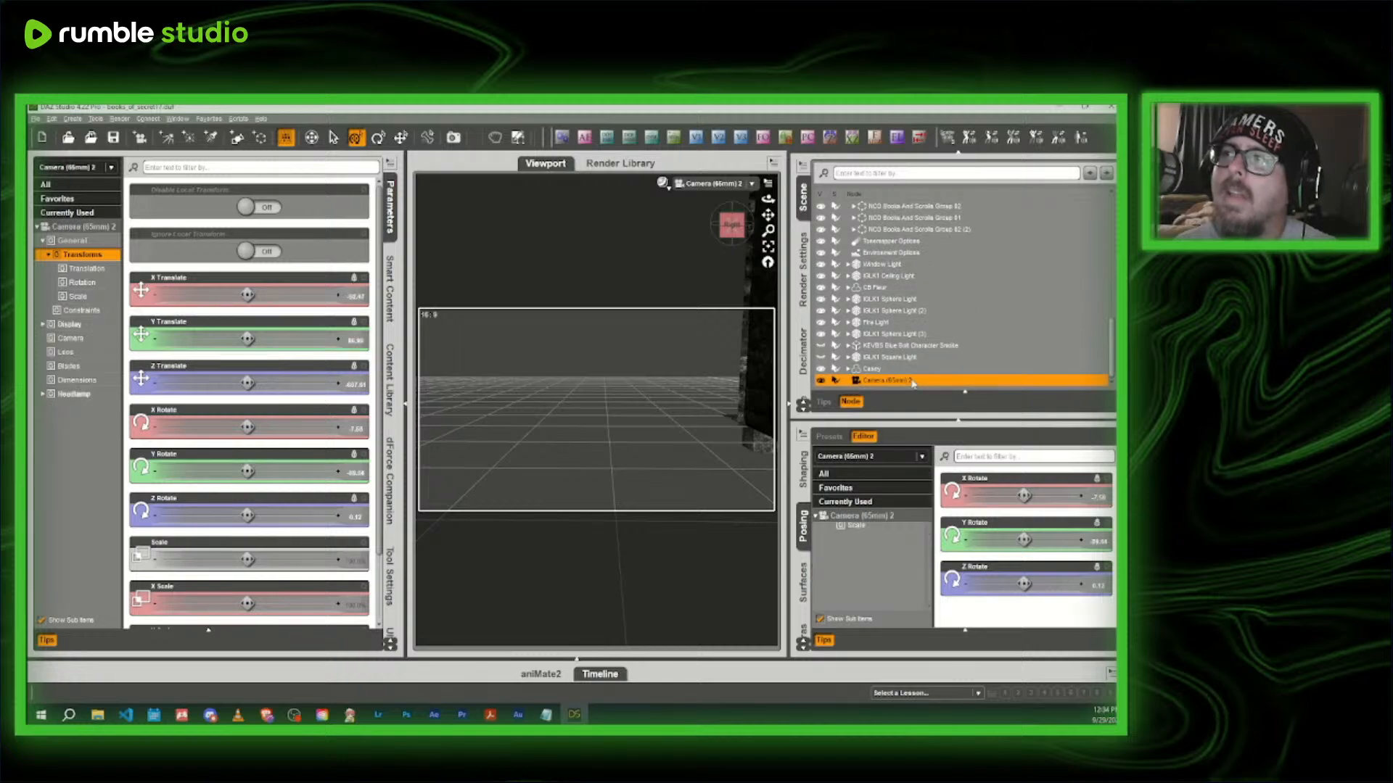
{"action": "key", "text": "Delete"}
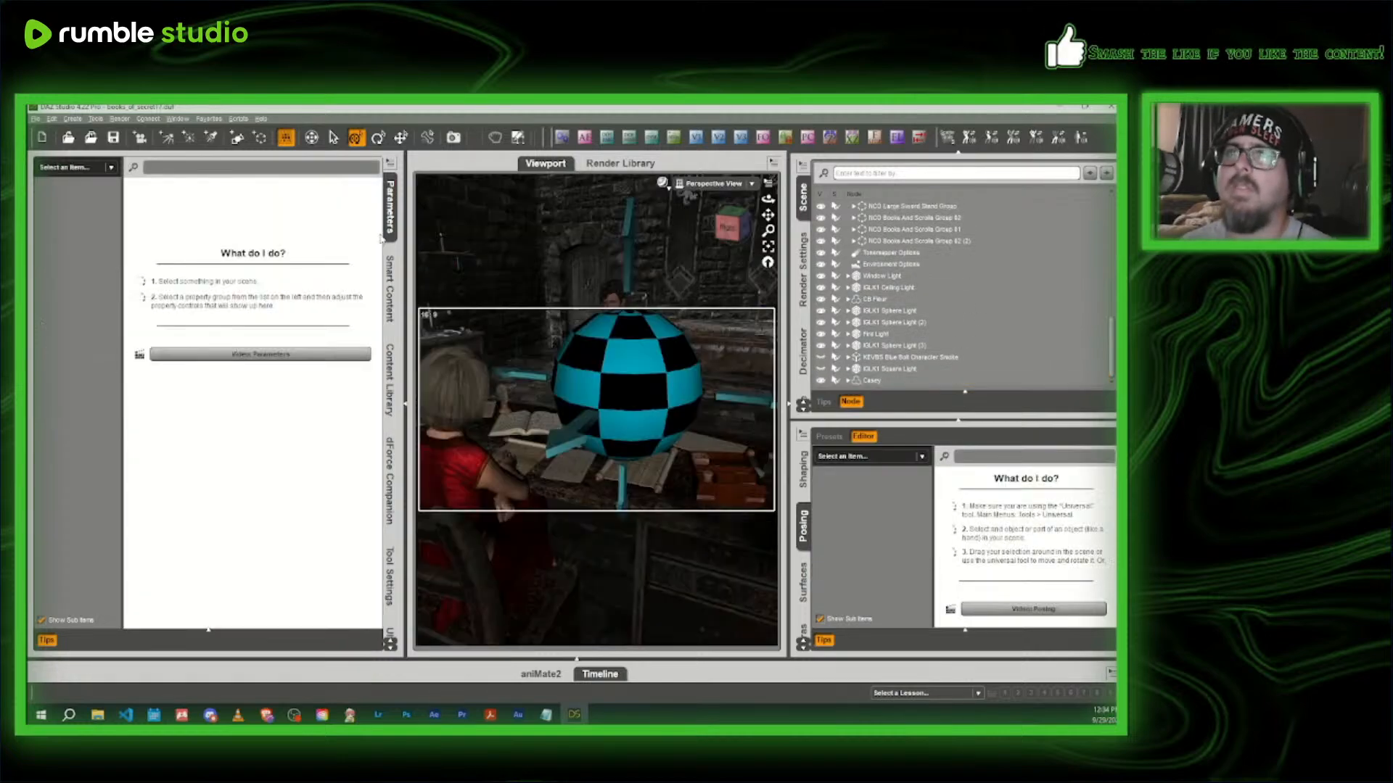
- Frame Casey over the seated woman's shoulder, temporarily hiding IGLK1 Sphere Light (3), and create a 65mm camera from that view
{"action": "left_click", "coordinate": [382, 238]}
{"action": "left_click", "coordinate": [823, 346]}
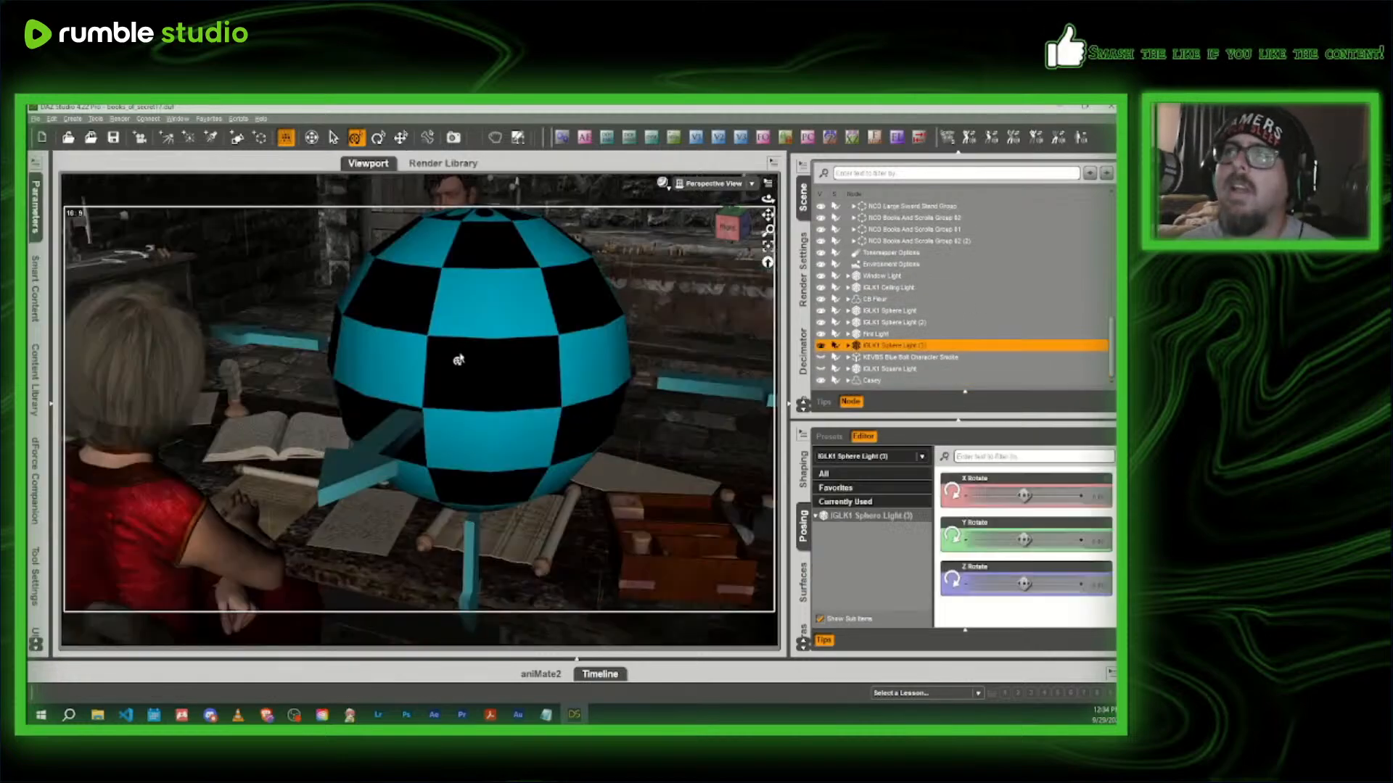
{"action": "left_click", "coordinate": [821, 347]}
{"action": "left_click_drag", "start_coordinate": [767, 215], "coordinate": [737, 195]}
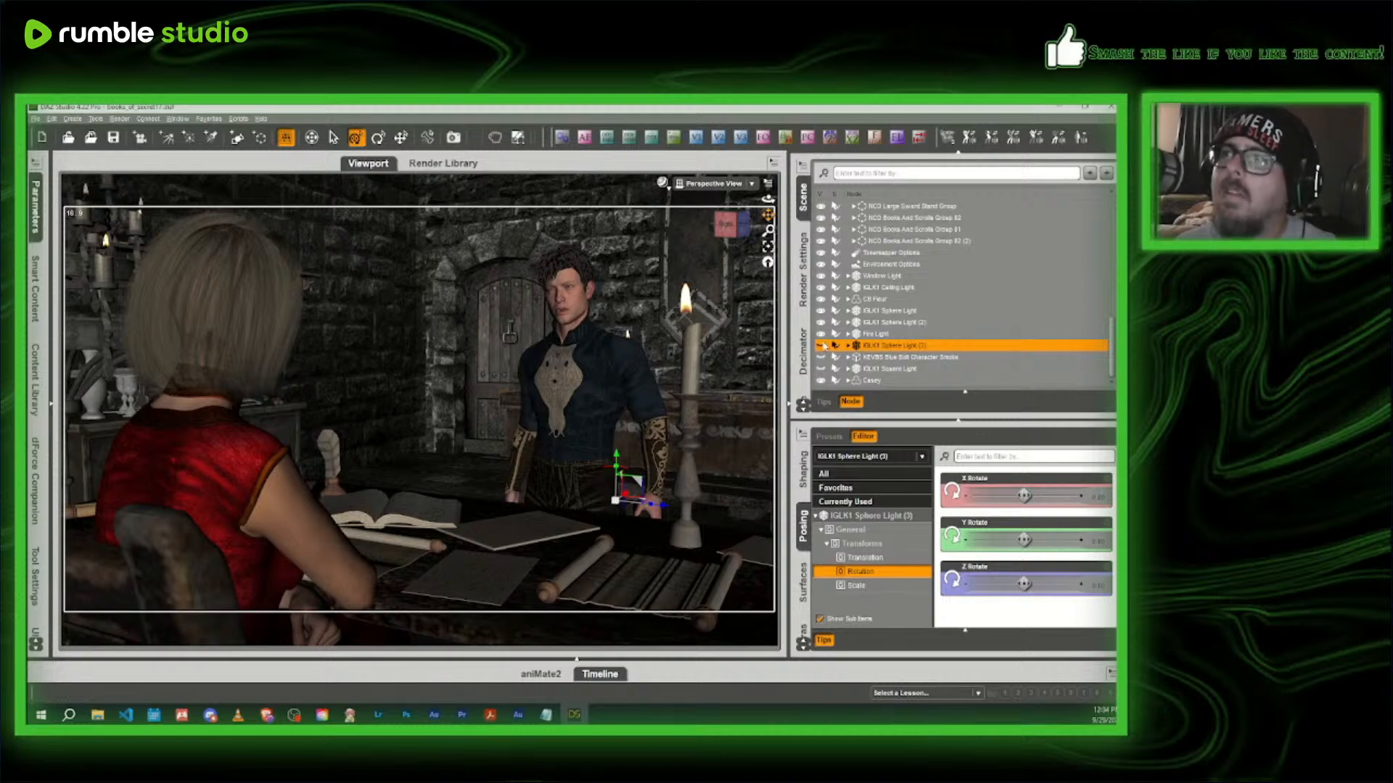
{"action": "left_click", "coordinate": [822, 346]}
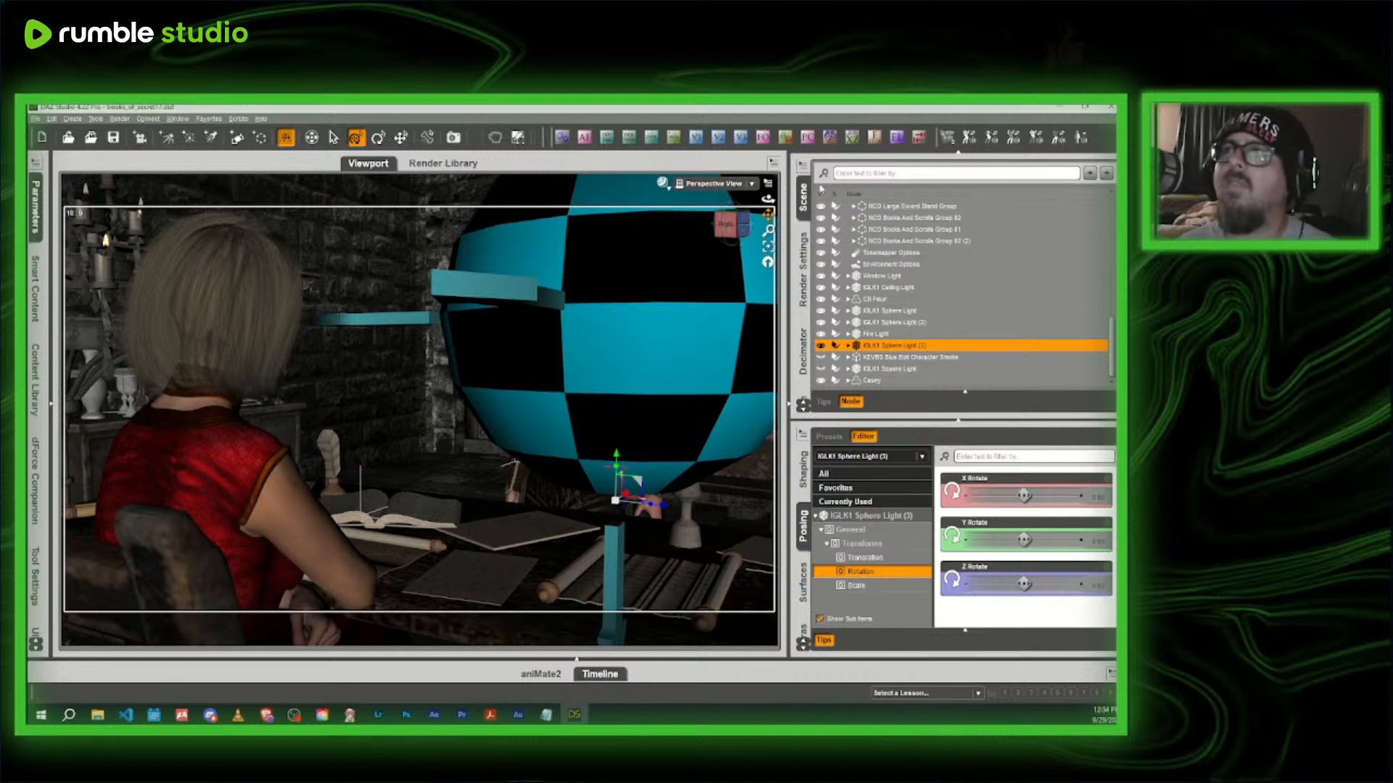
{"action": "left_click", "coordinate": [672, 139]}
{"action": "left_click", "coordinate": [536, 411]}
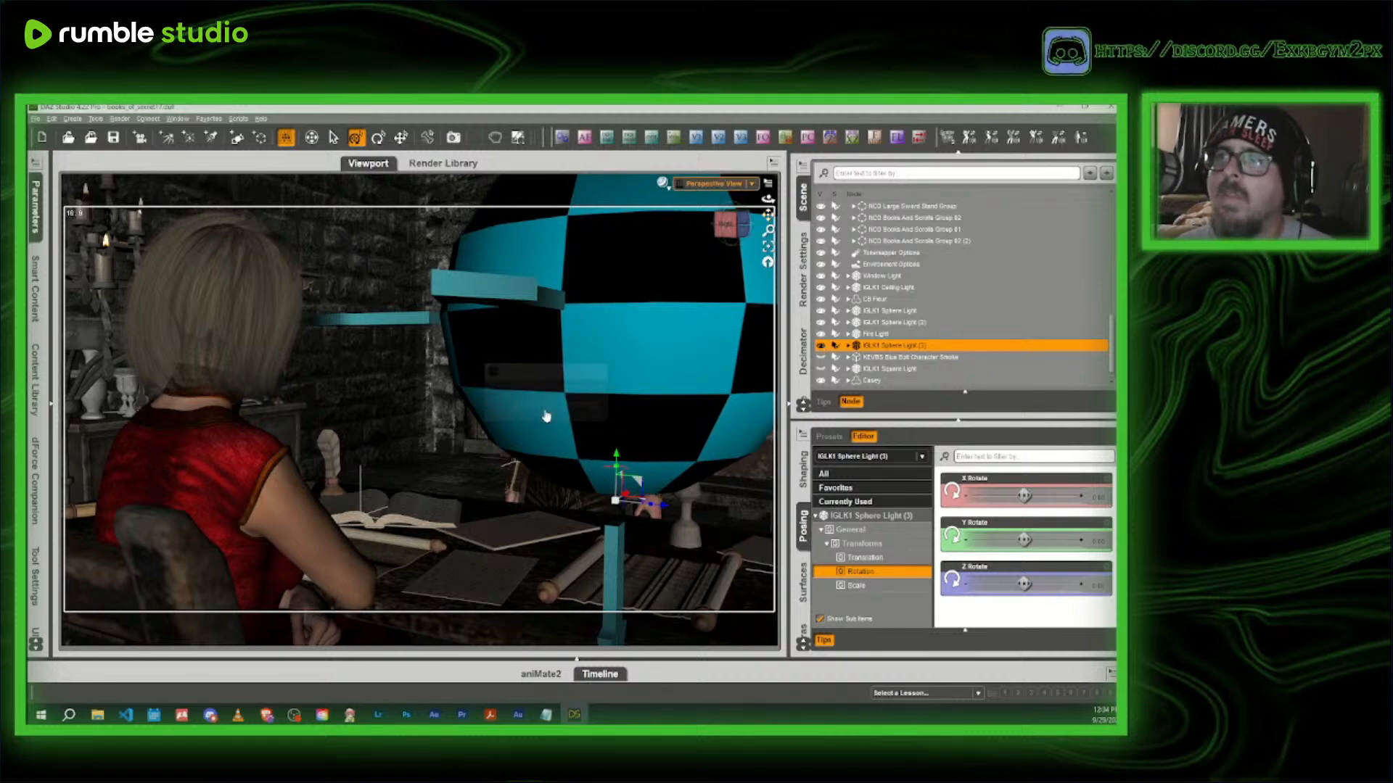
- Lower Casey's Annoyance expression to about 0% and increase his Emotional-Supermodel Serious-Michael 9 expression
{"action": "scroll", "coordinate": [560, 412], "scroll_direction": "up", "scroll_amount": 10}
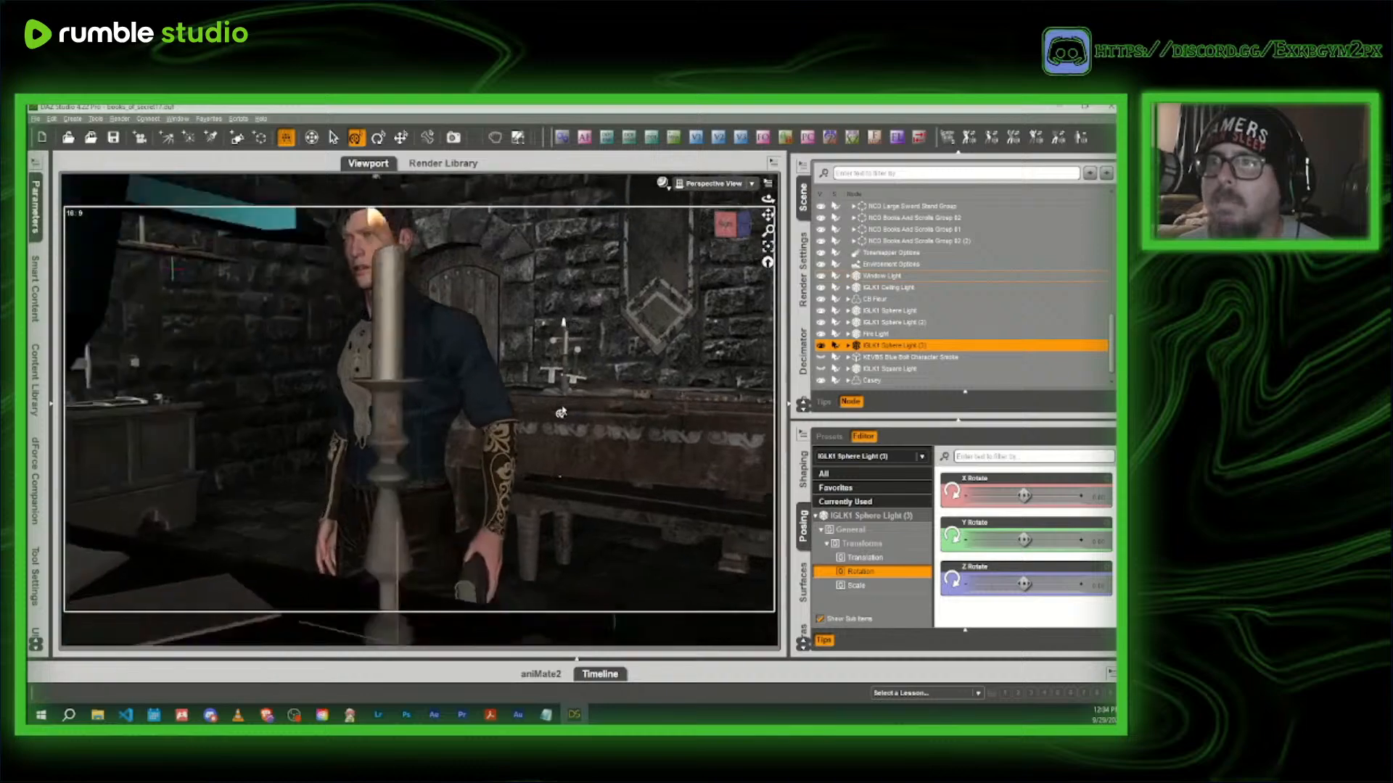
{"action": "left_click_drag", "start_coordinate": [728, 245], "coordinate": [735, 226]}
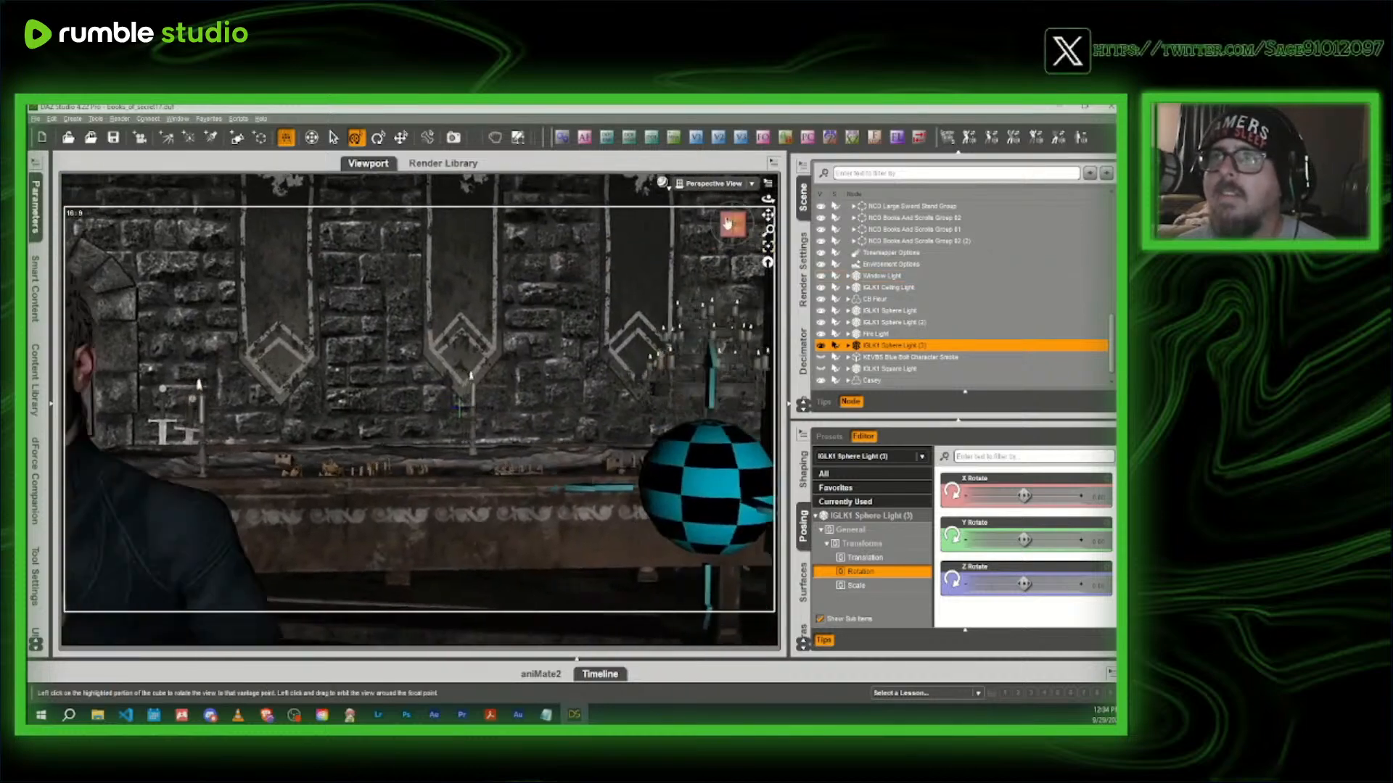
{"action": "right_click_drag", "start_coordinate": [736, 226], "coordinate": [708, 240]}
{"action": "left_click", "coordinate": [468, 411]}
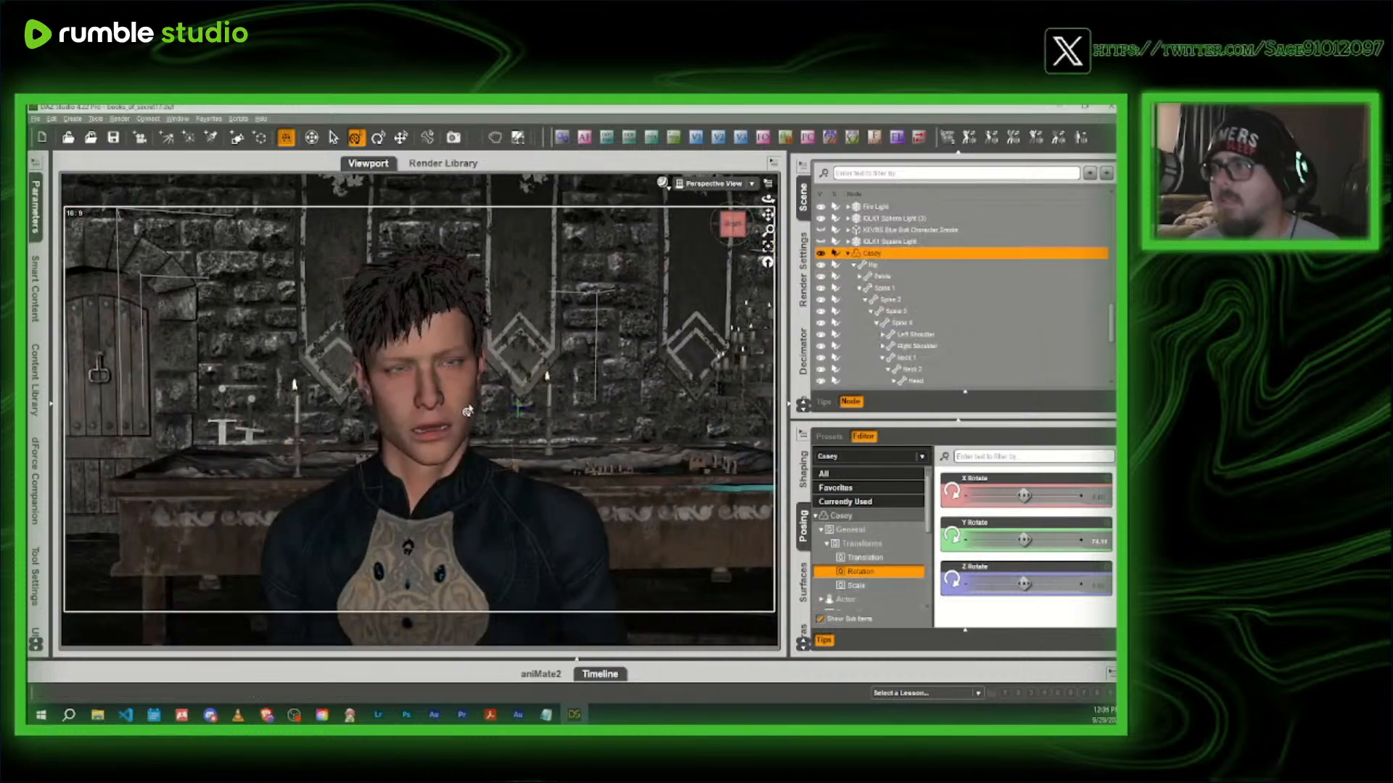
{"action": "left_click", "coordinate": [850, 502]}
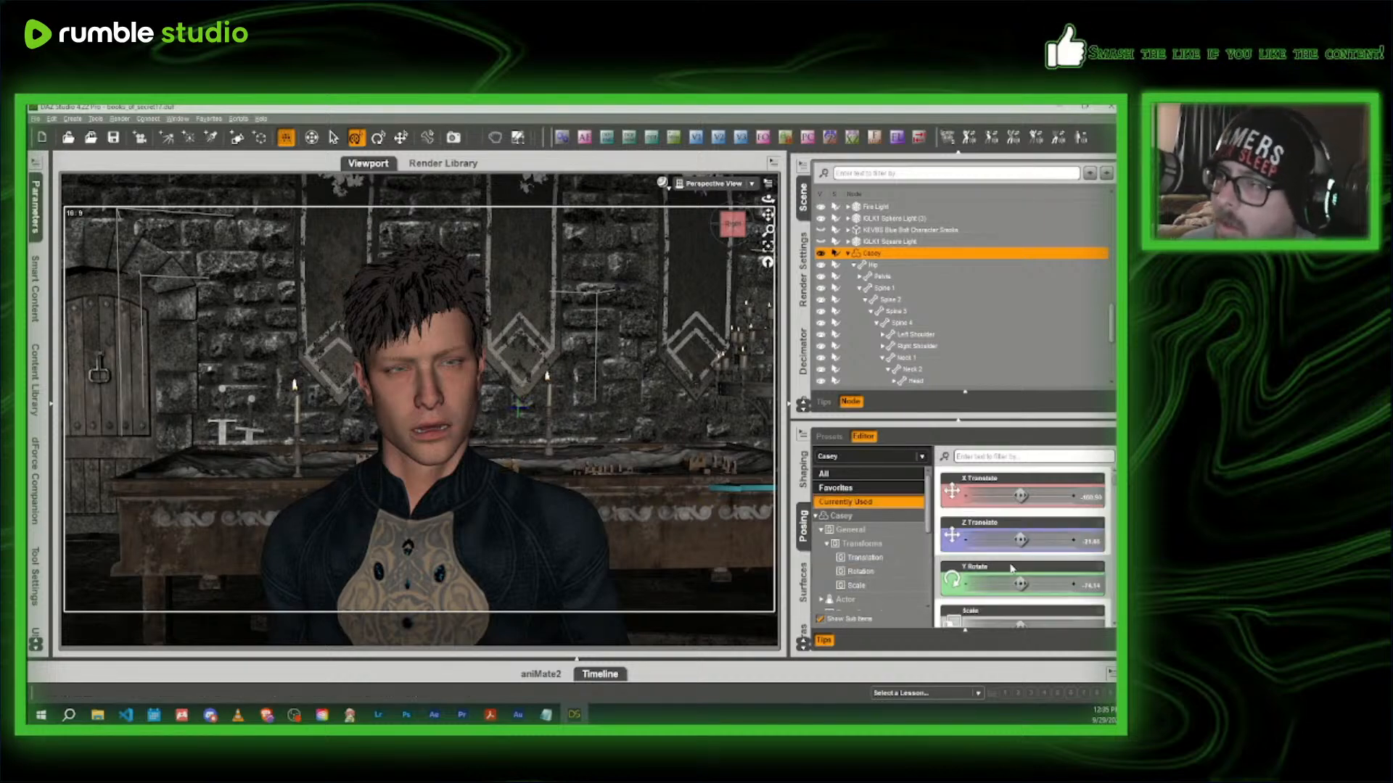
{"action": "scroll", "coordinate": [1011, 568], "scroll_direction": "down", "scroll_amount": 6}
{"action": "scroll", "coordinate": [1012, 568], "scroll_direction": "down", "scroll_amount": 8}
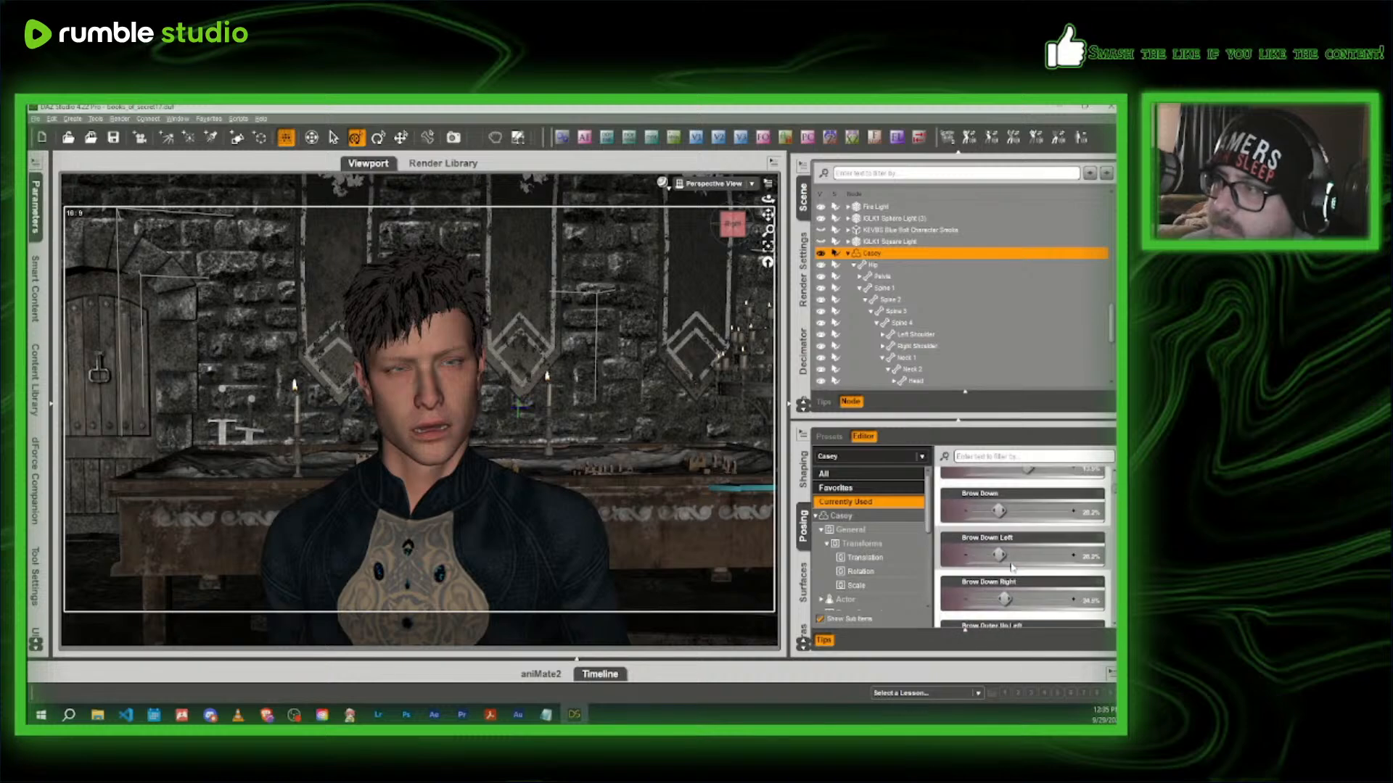
{"action": "scroll", "coordinate": [1012, 568], "scroll_direction": "down", "scroll_amount": 10}
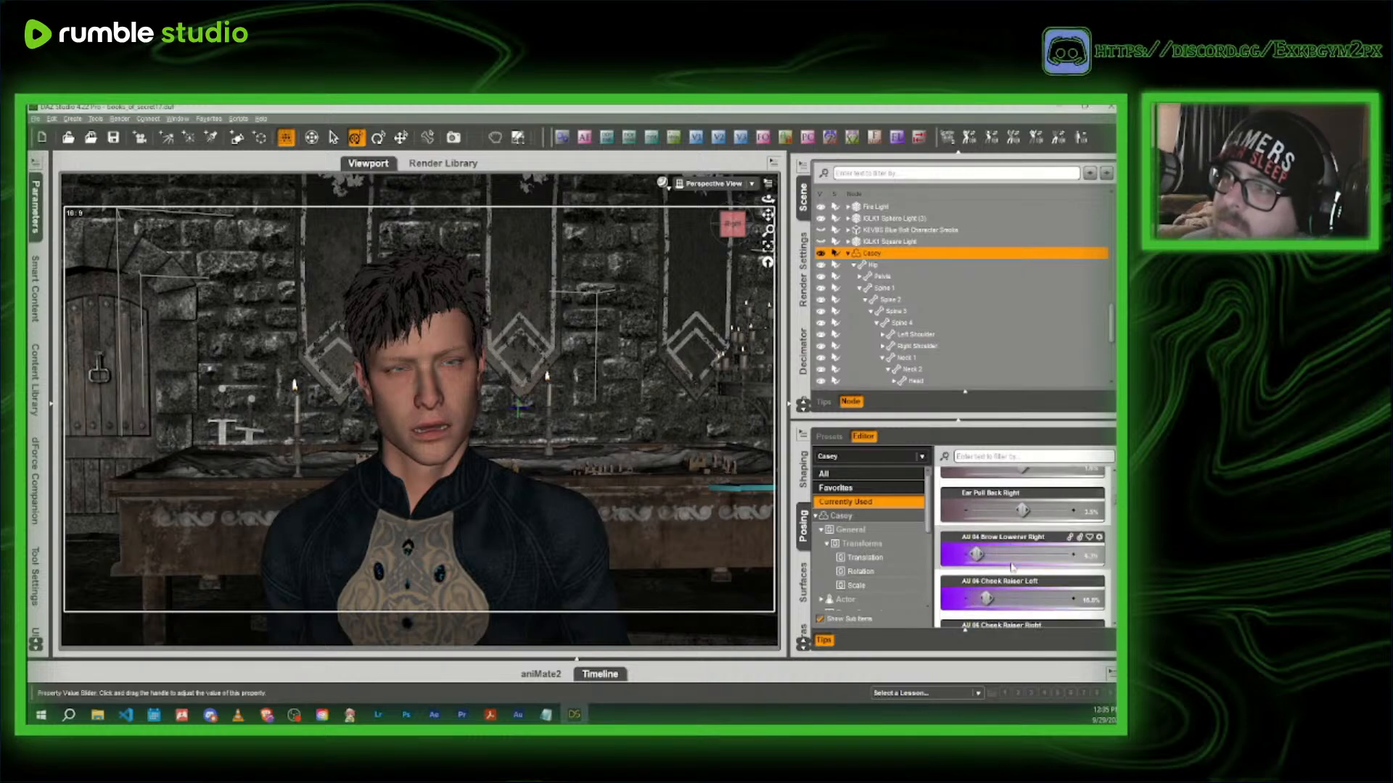
{"action": "scroll", "coordinate": [1012, 568], "scroll_direction": "down", "scroll_amount": 5}
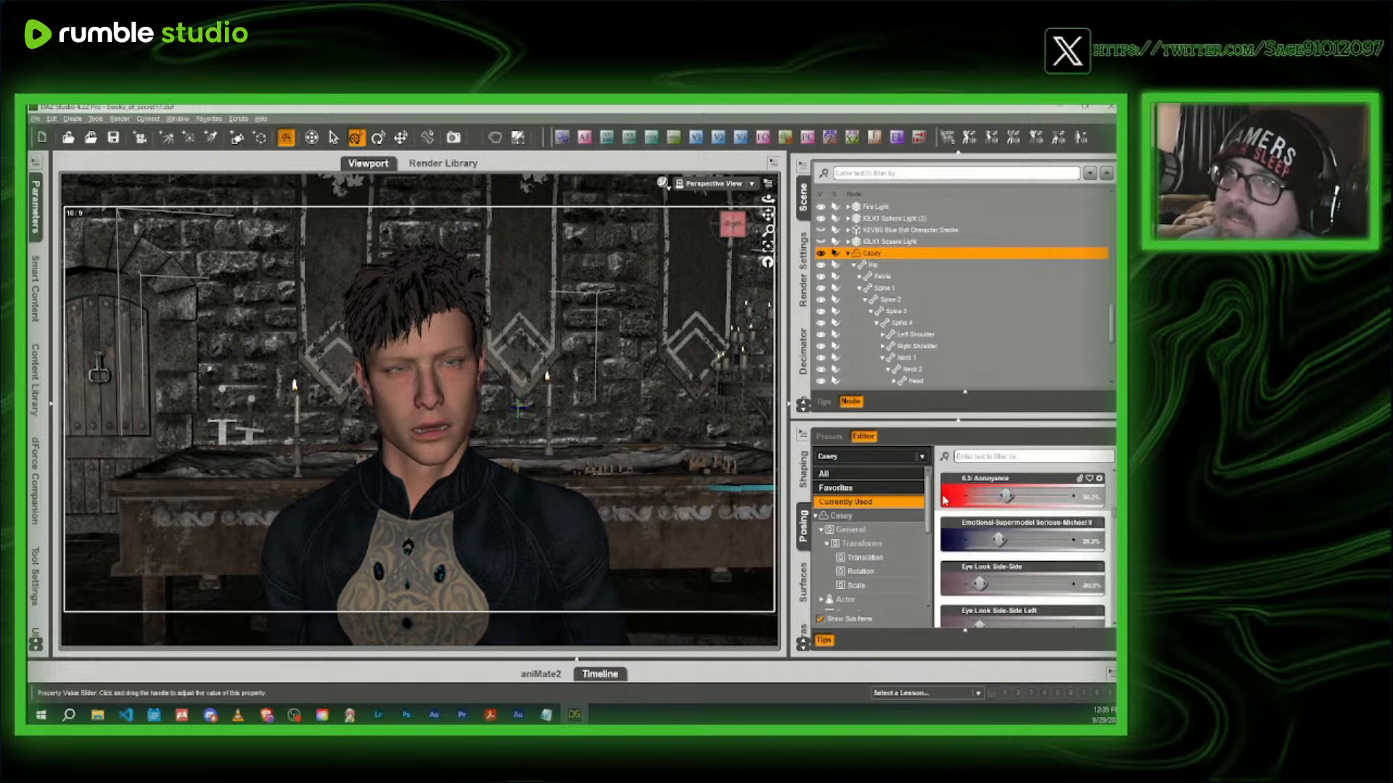
{"action": "left_click_drag", "start_coordinate": [944, 500], "coordinate": [943, 496]}
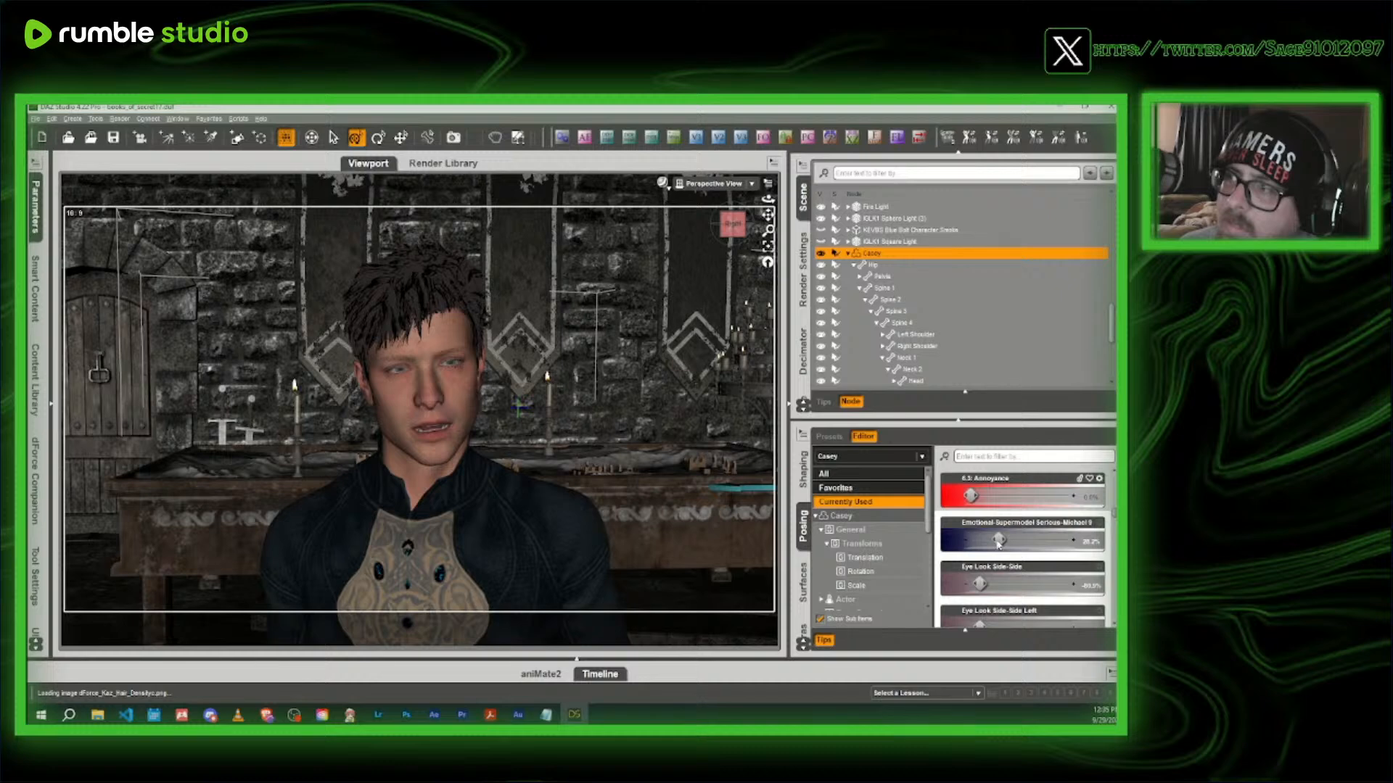
{"action": "left_click_drag", "start_coordinate": [999, 544], "coordinate": [1040, 539]}
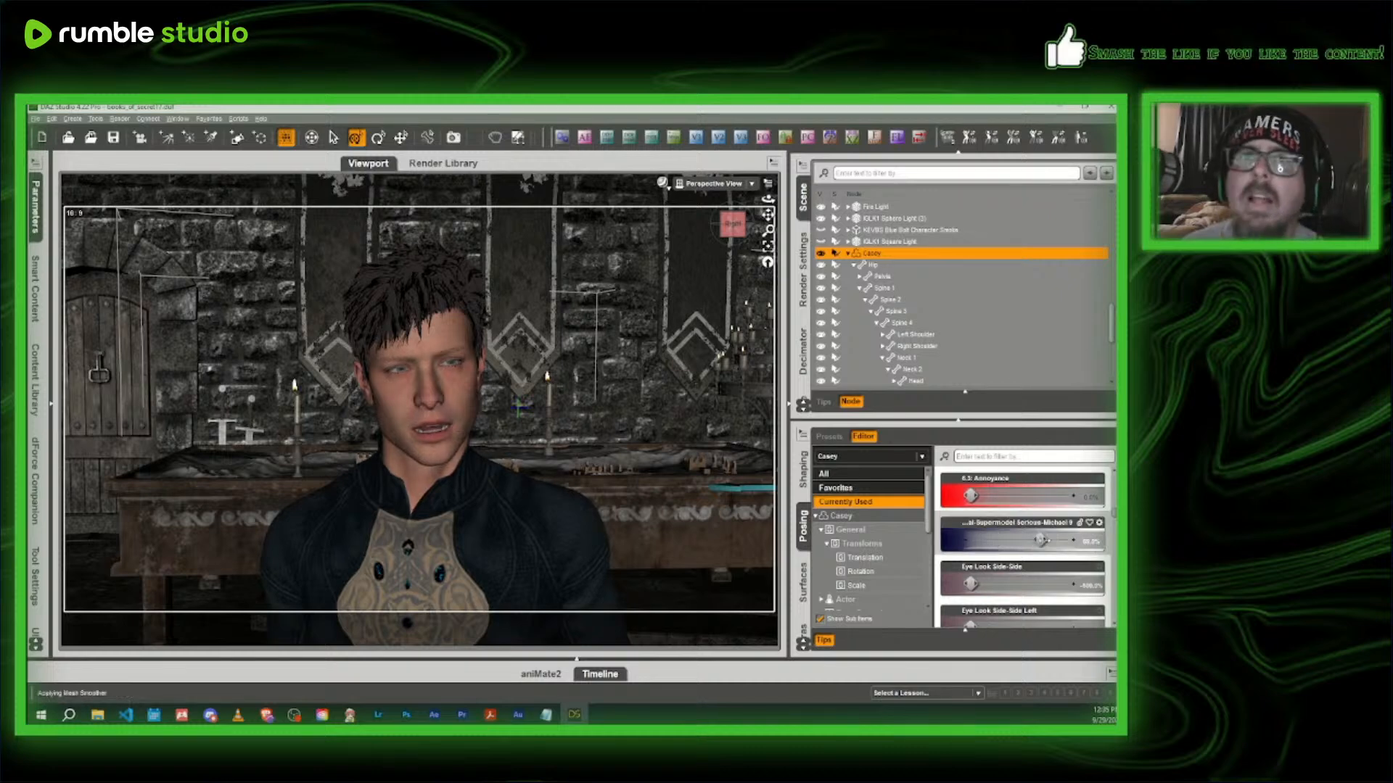
- Return to the new camera's view and run Look at Each Other on Casey and CB Fleur with eyes and head at 100%
{"action": "left_click", "coordinate": [717, 184]}
{"action": "left_click", "coordinate": [725, 277]}
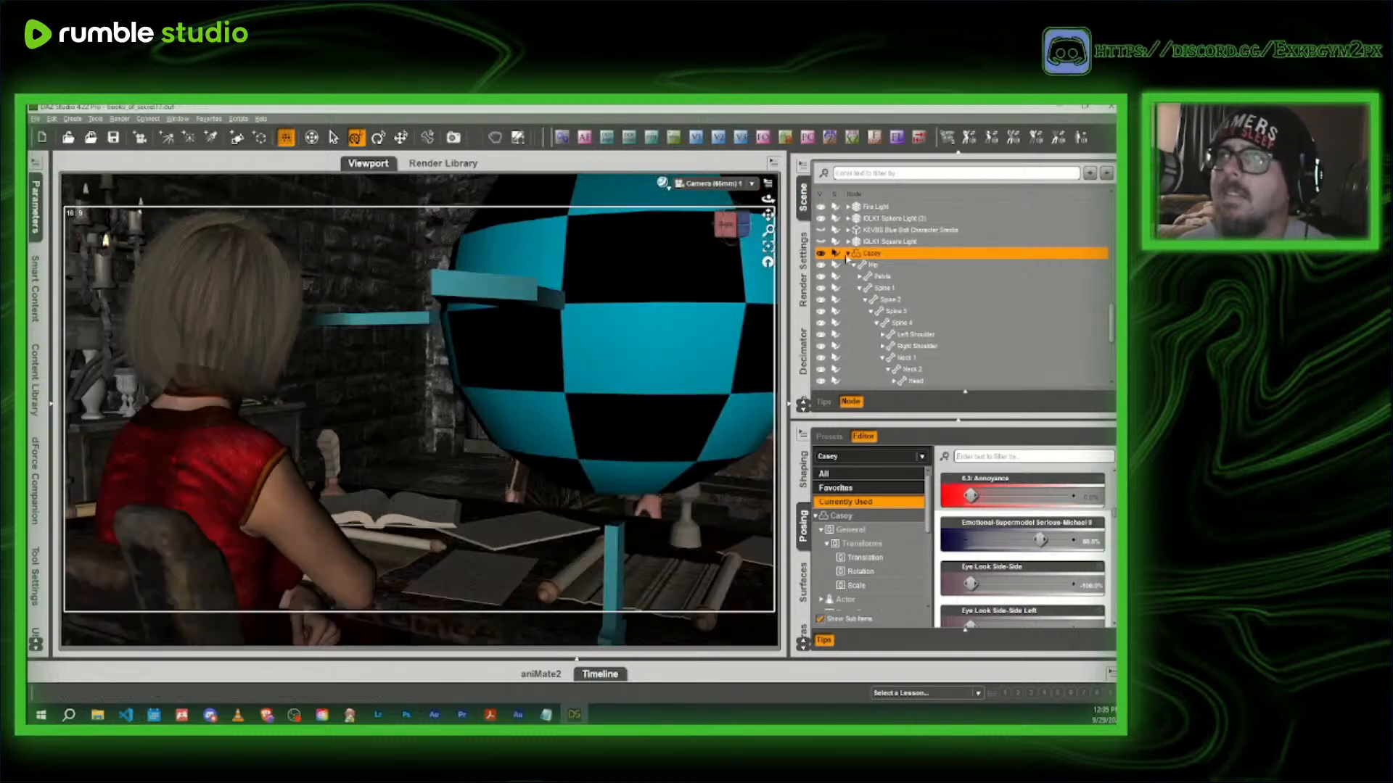
{"action": "left_click", "coordinate": [846, 254]}
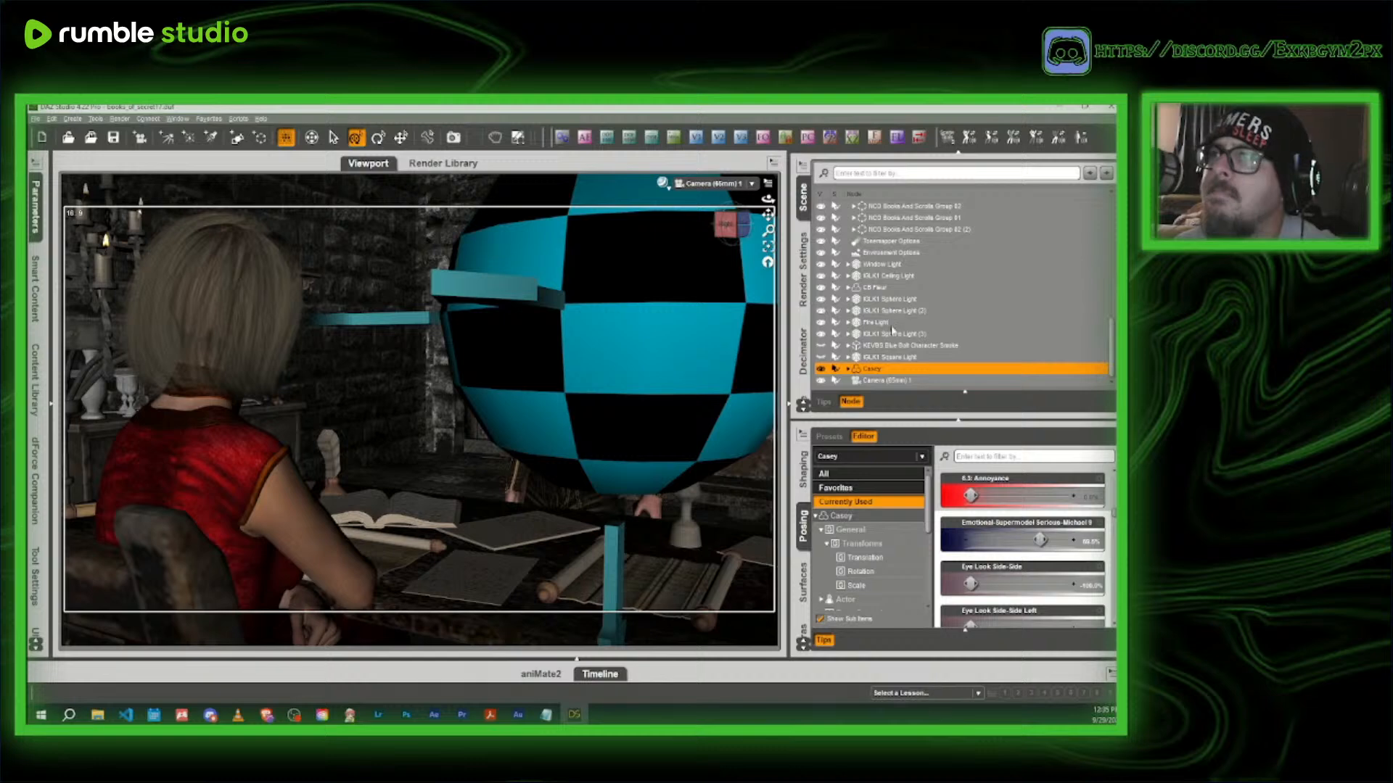
{"action": "left_click", "coordinate": [888, 289], "text": "ctrl"}
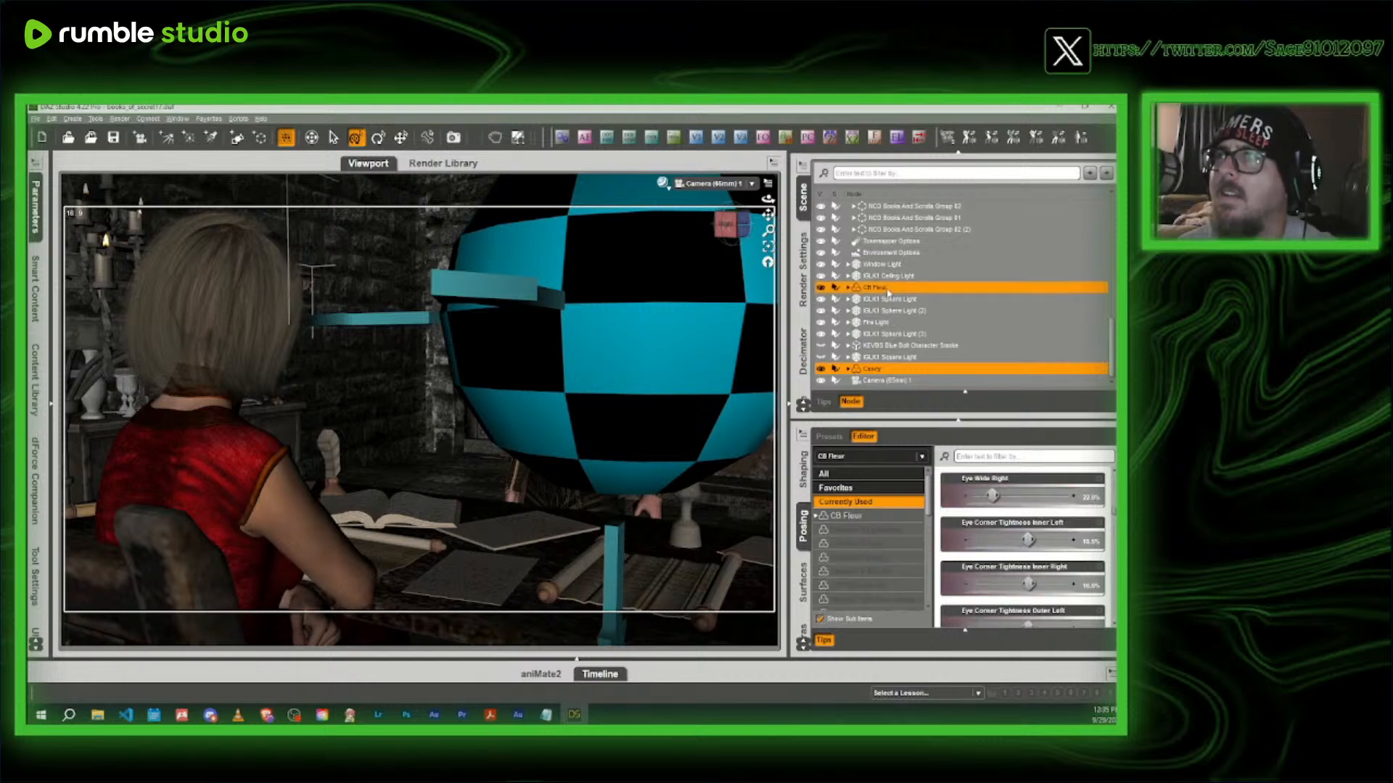
{"action": "left_click", "coordinate": [238, 119]}
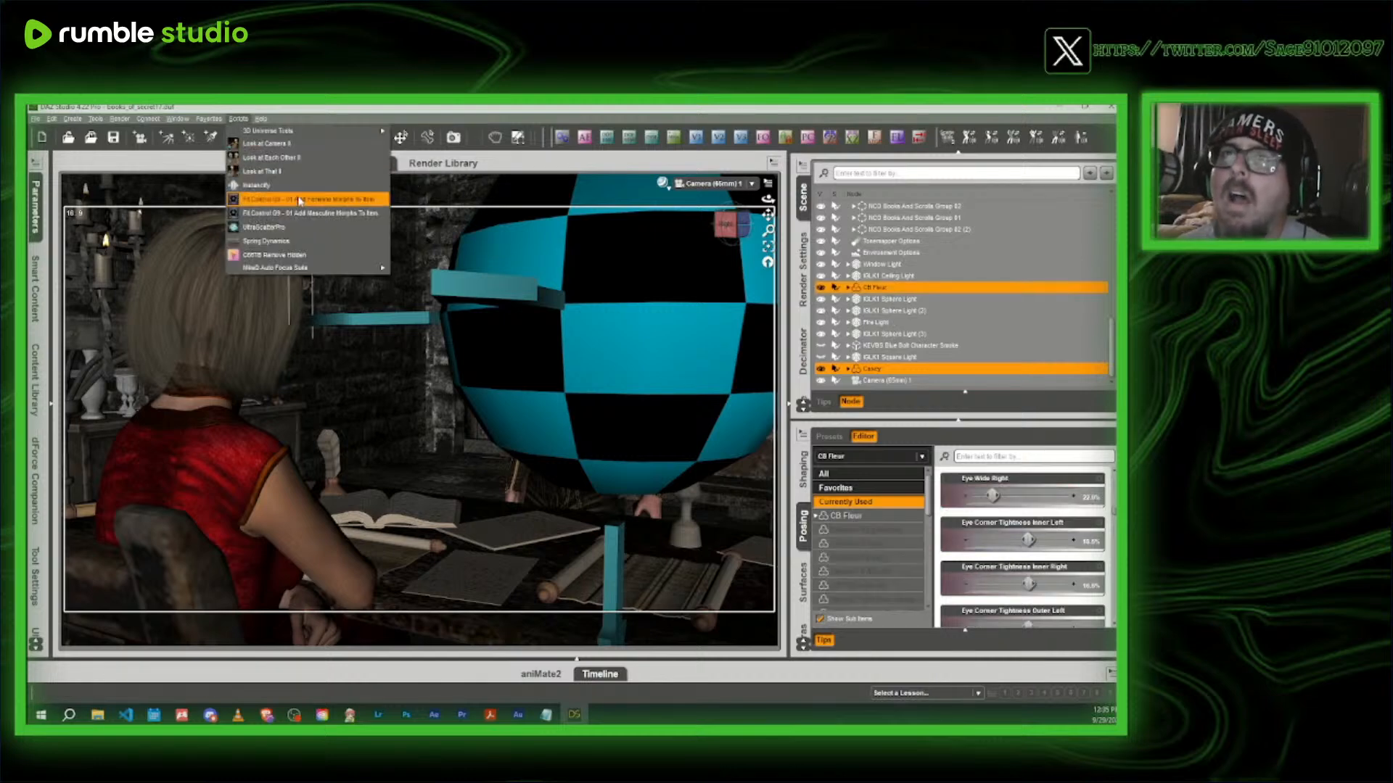
{"action": "left_click", "coordinate": [290, 158]}
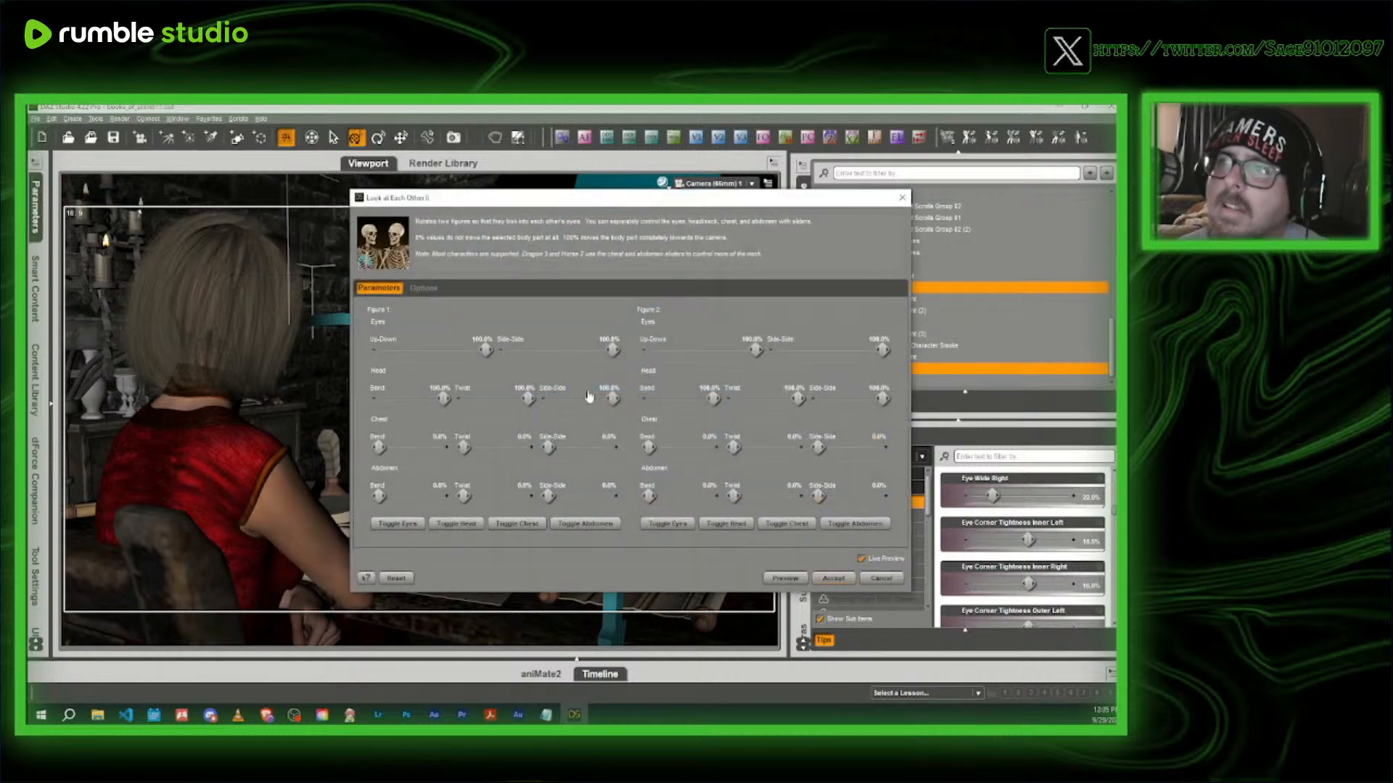
{"action": "left_click", "coordinate": [834, 579]}
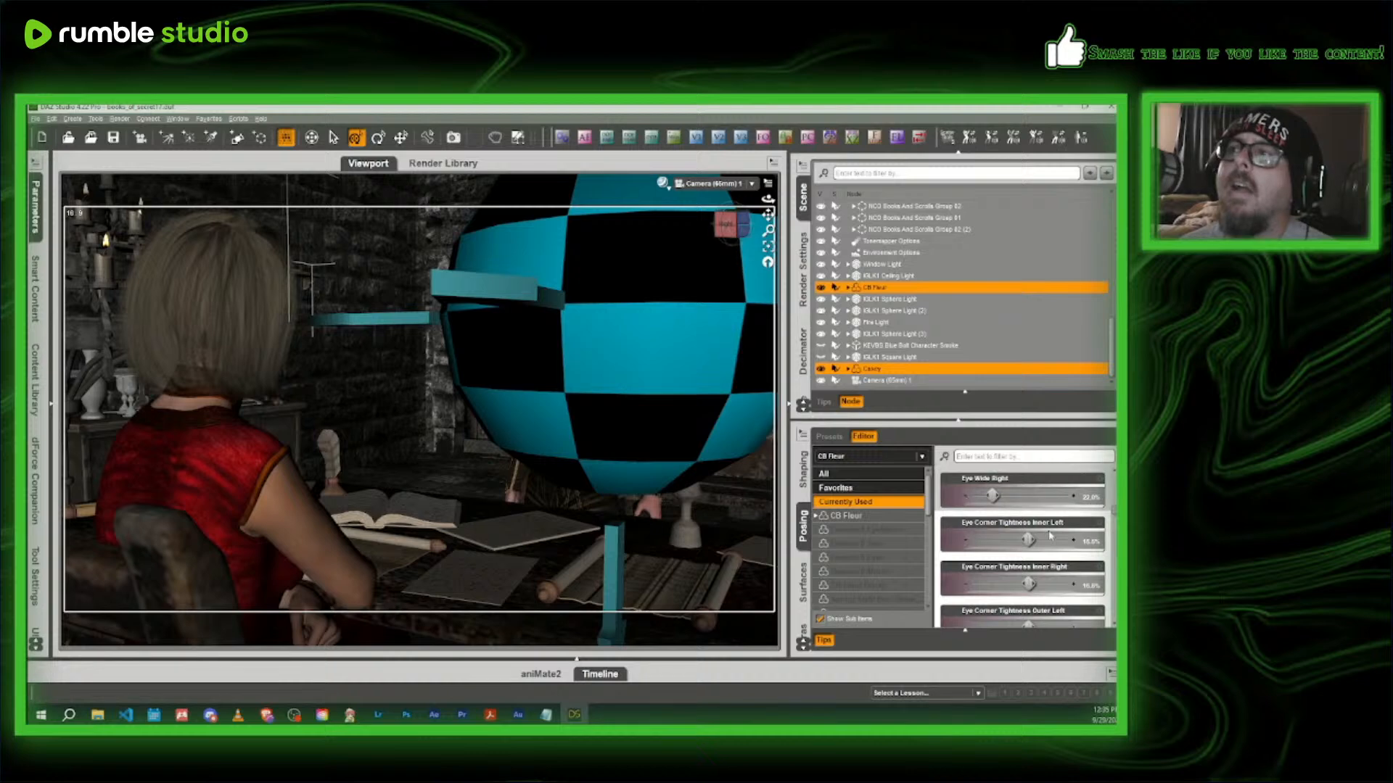
- Switch auto focus on for the 65mm camera with Casey as the focus target and preview the shot in NVIDIA Iray
{"action": "left_click", "coordinate": [887, 358]}
{"action": "left_click", "coordinate": [878, 369]}
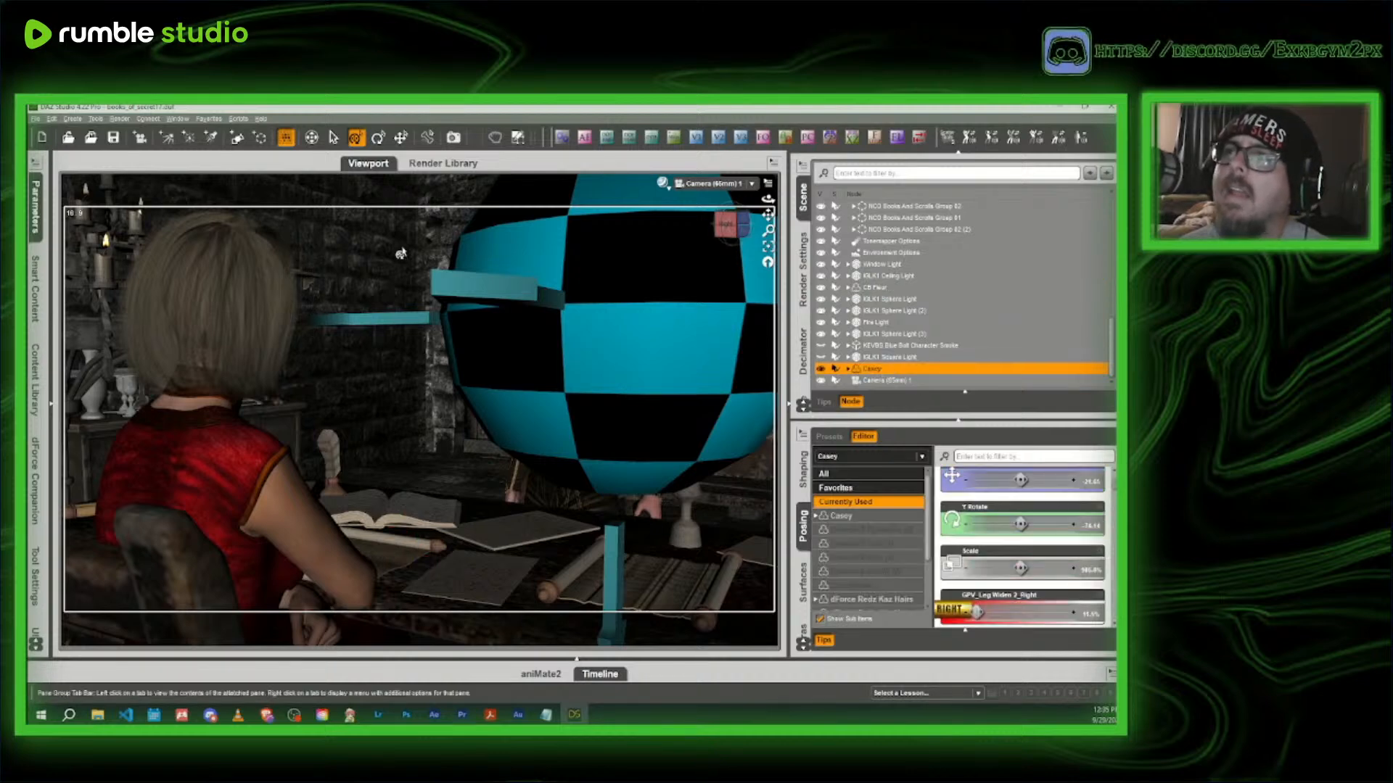
{"action": "left_click", "coordinate": [586, 140]}
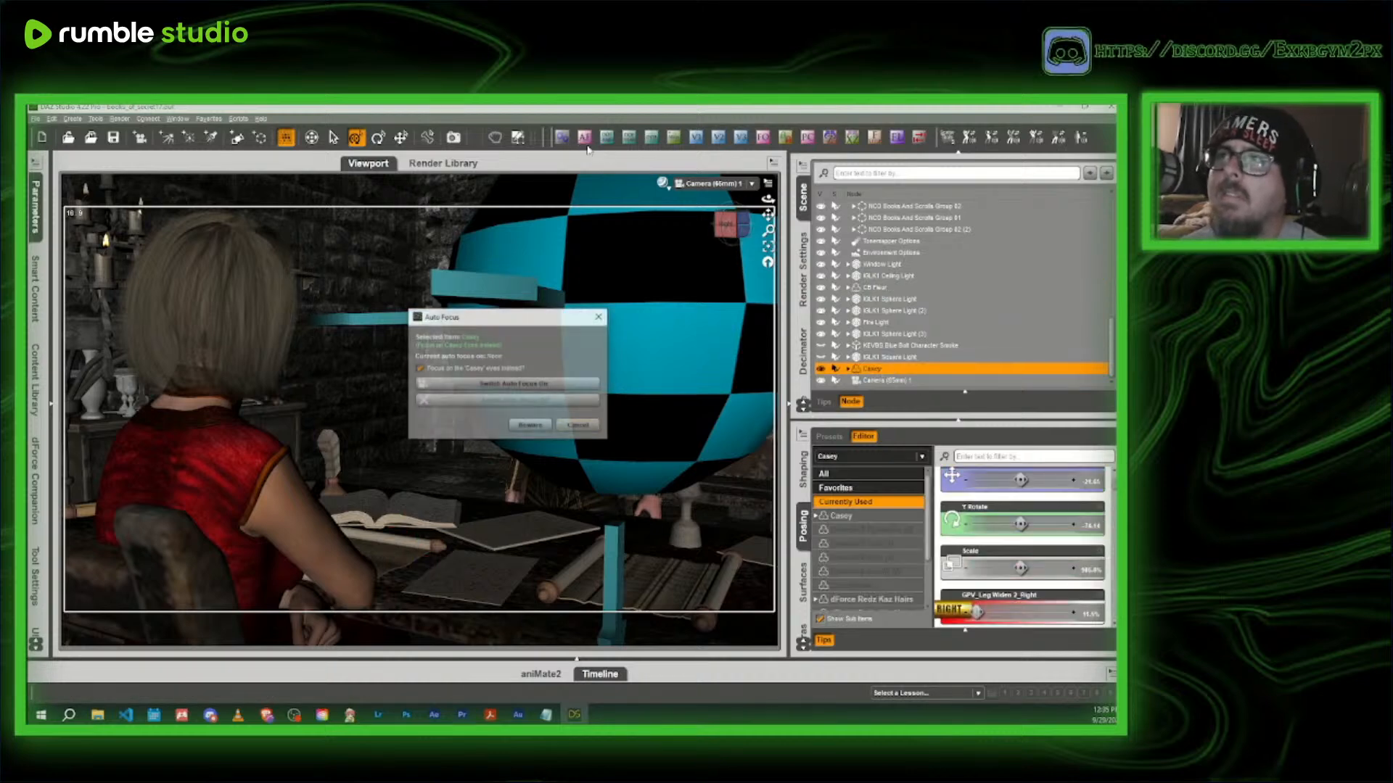
{"action": "left_click", "coordinate": [485, 389]}
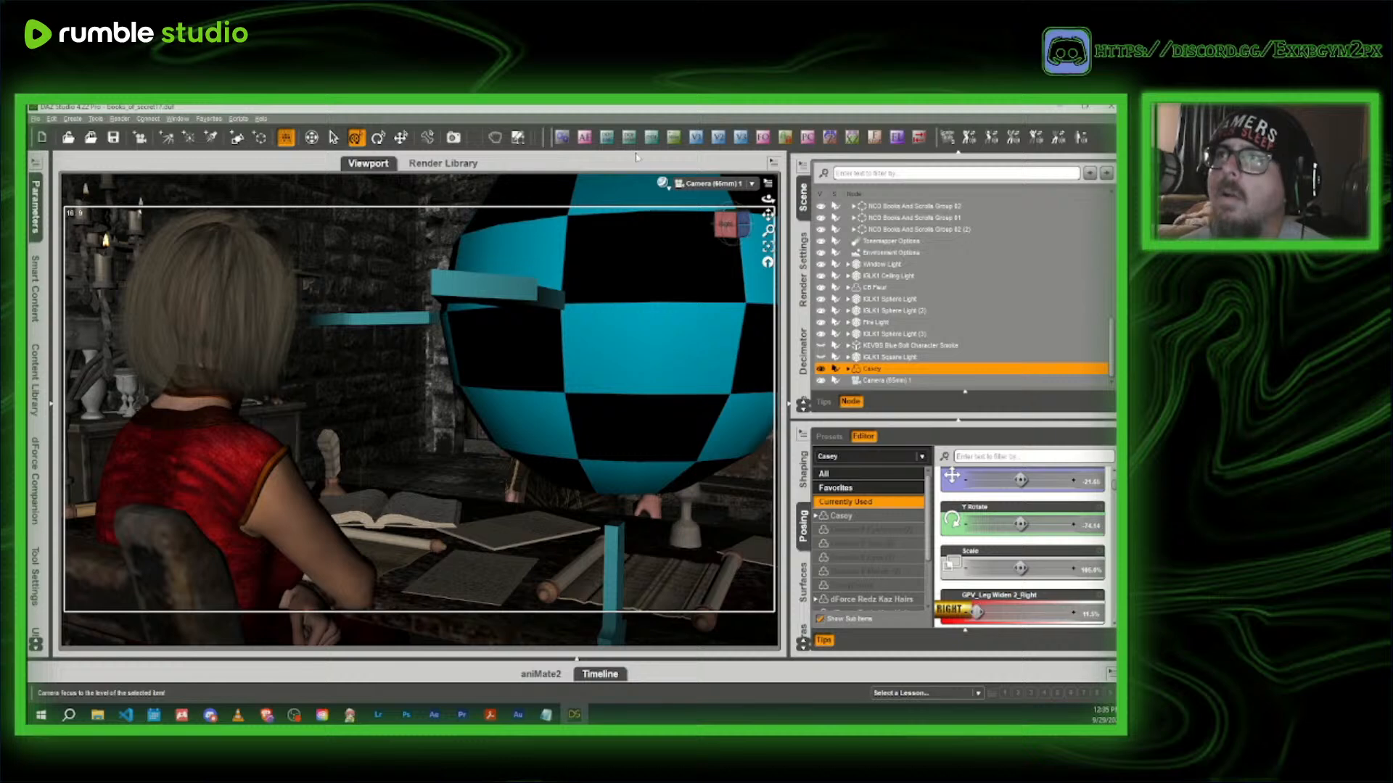
{"action": "left_click", "coordinate": [662, 183]}
{"action": "left_click", "coordinate": [643, 338]}
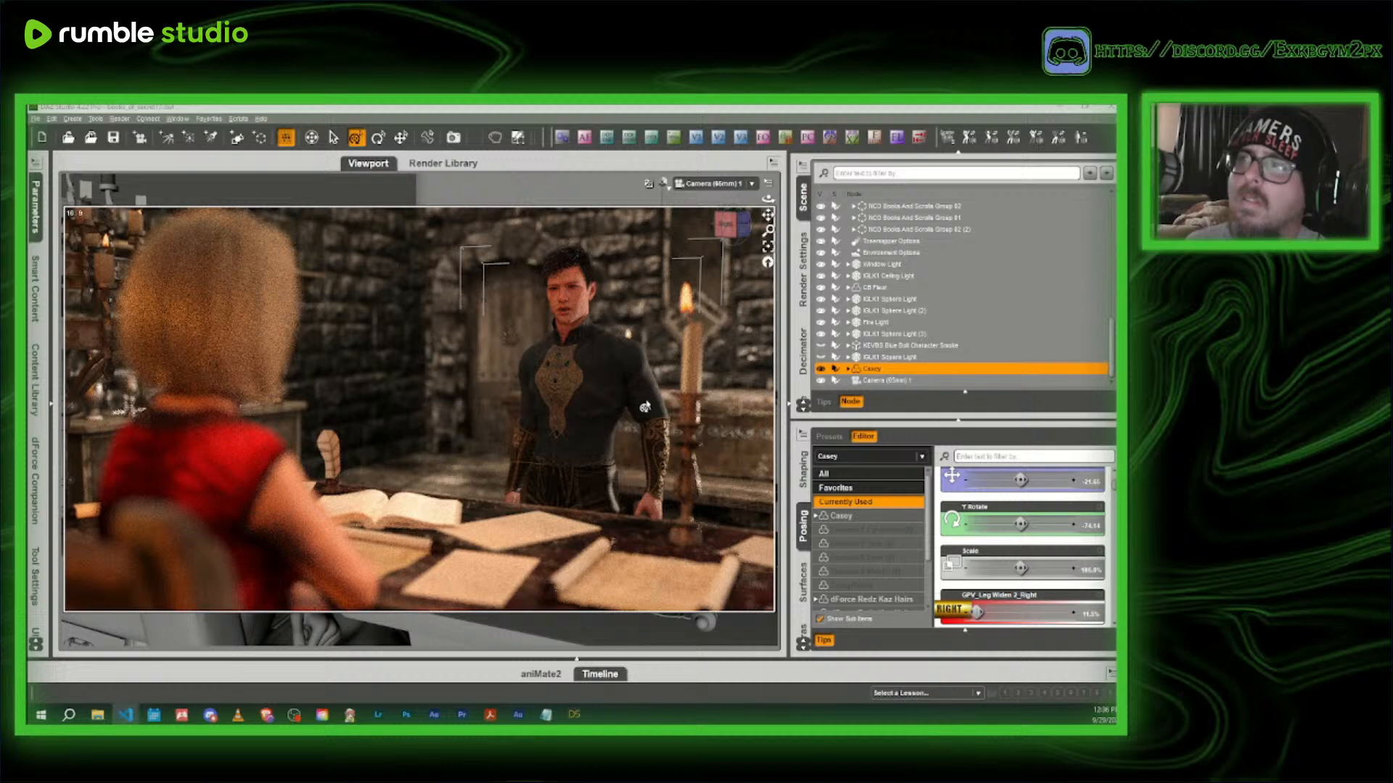
- Set the camera's F-stop to 32 and return the viewport to Texture Shaded
{"action": "left_click", "coordinate": [662, 183]}
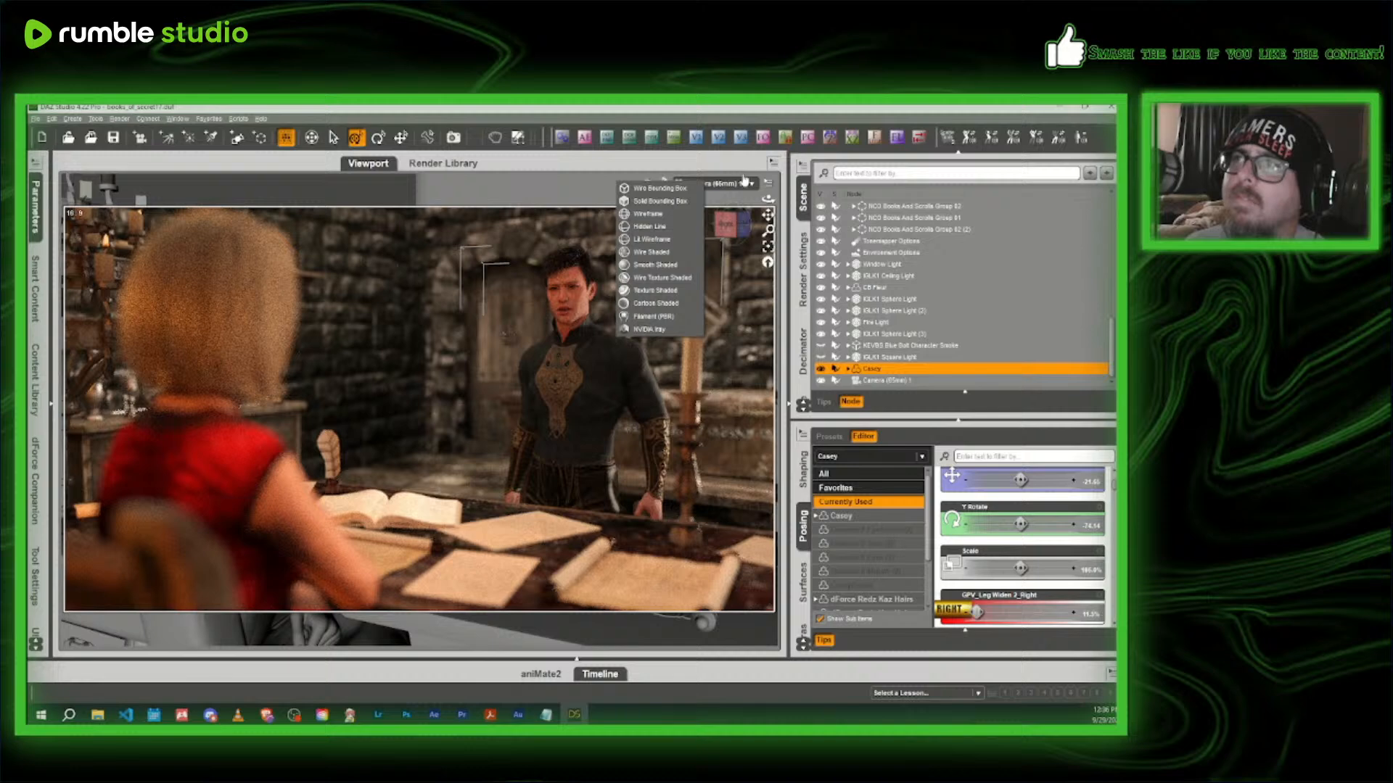
{"action": "left_click", "coordinate": [585, 163]}
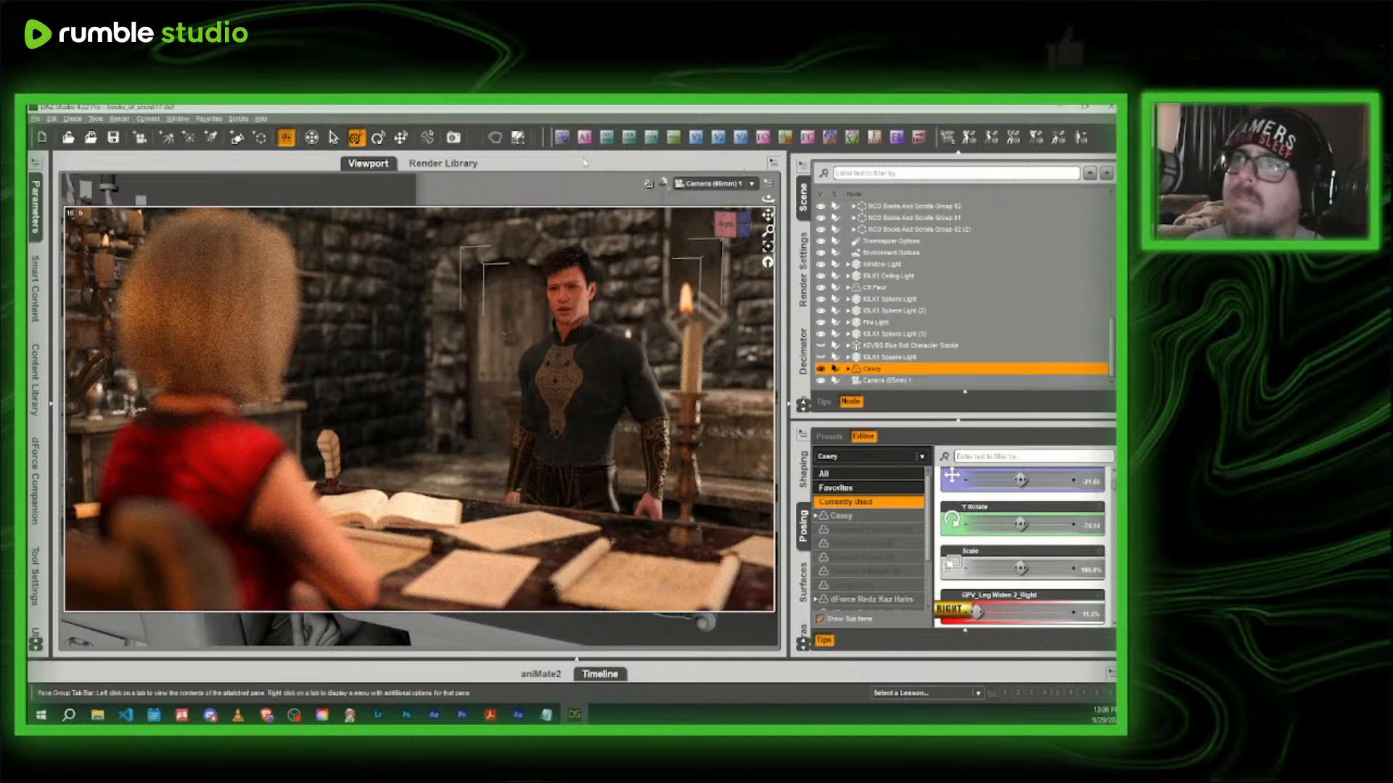
{"action": "left_click", "coordinate": [871, 149]}
{"action": "left_click", "coordinate": [551, 360]}
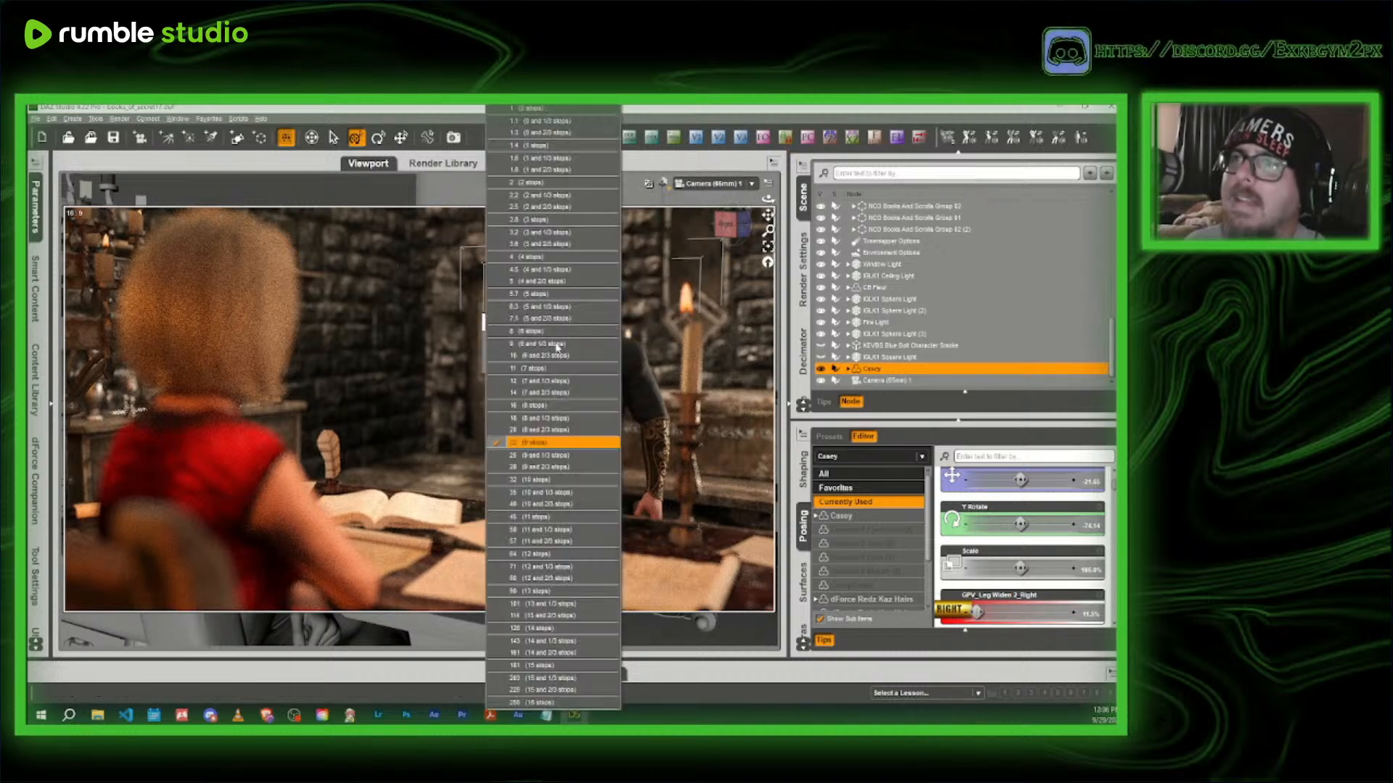
{"action": "left_click", "coordinate": [573, 479]}
{"action": "left_click", "coordinate": [662, 183]}
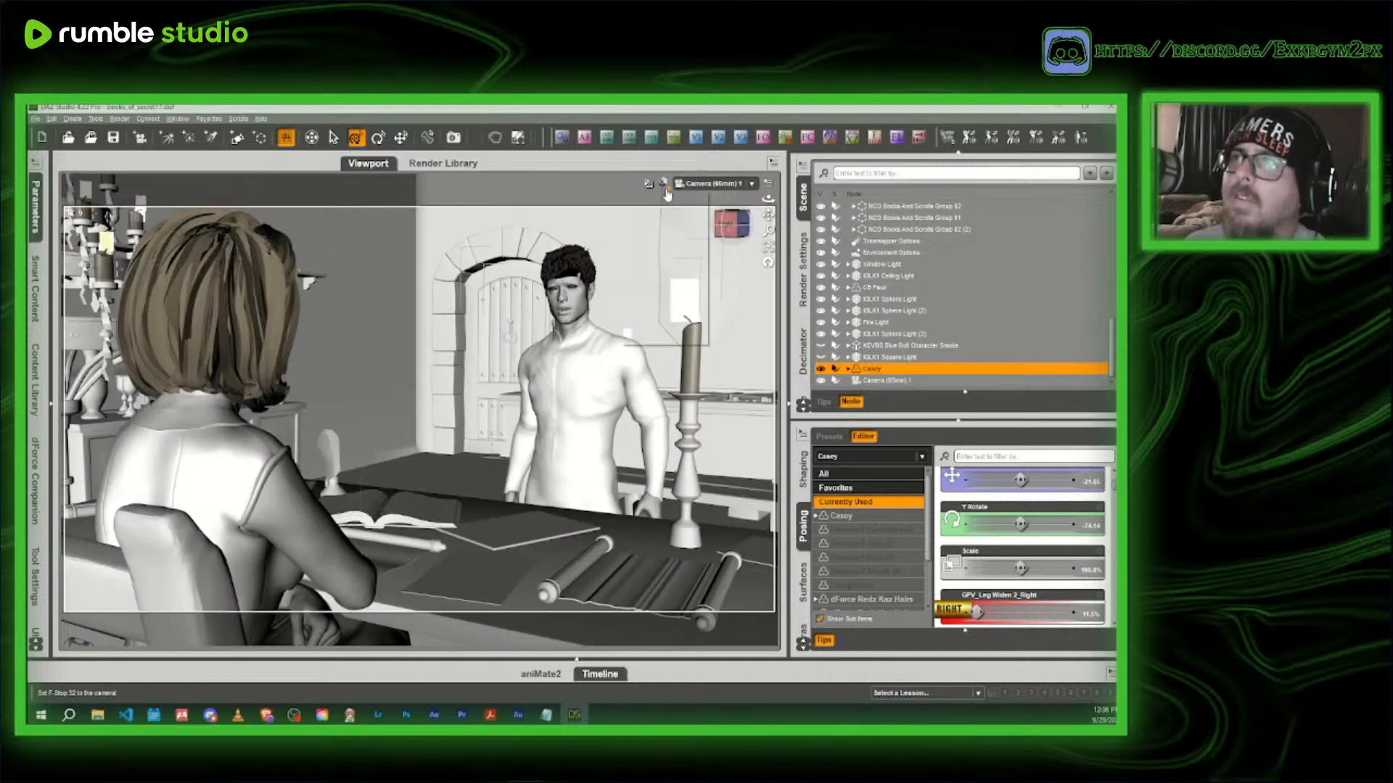
{"action": "left_click", "coordinate": [663, 300]}
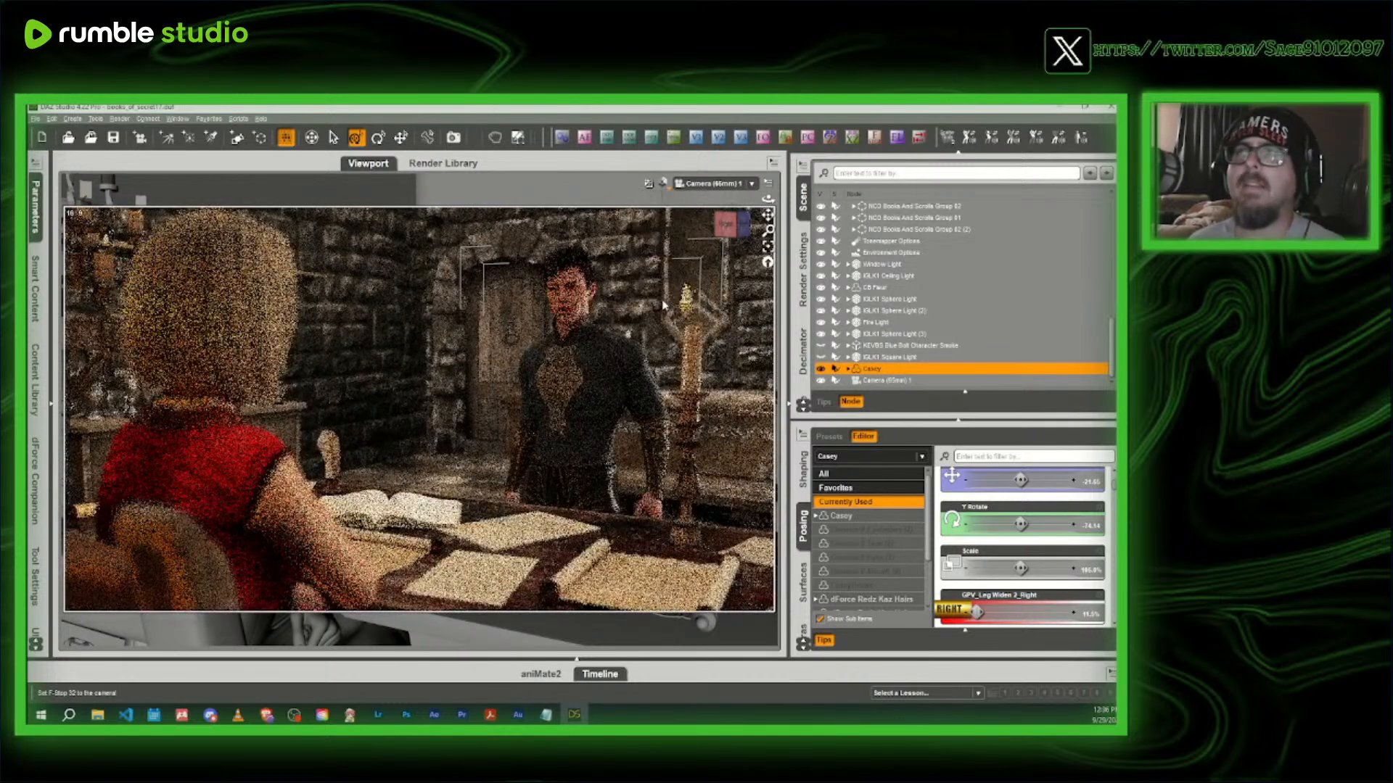
- Frame Casey from the front in Perspective View and open the transform parameters of his left upper arm
{"action": "left_click", "coordinate": [718, 183]}
{"action": "left_click", "coordinate": [745, 221]}
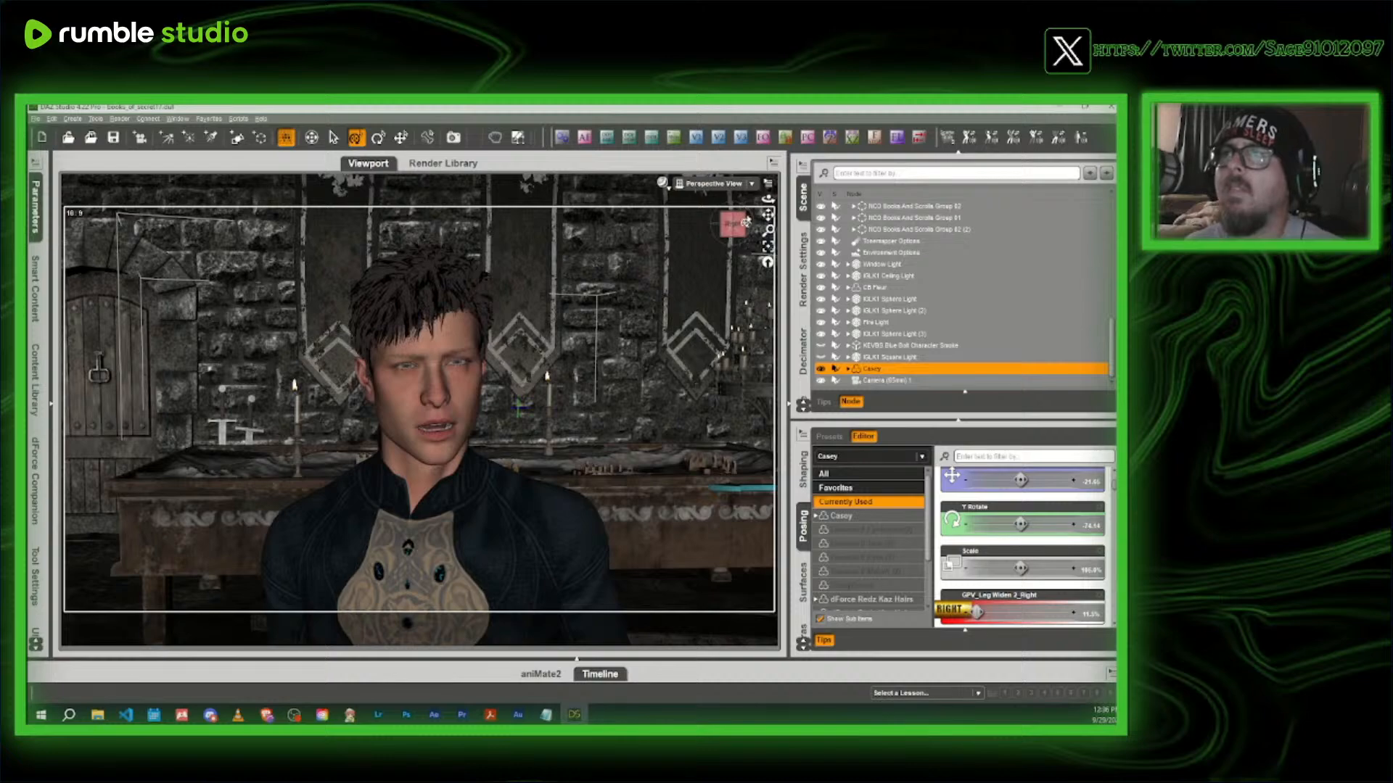
{"action": "left_click", "coordinate": [733, 229]}
{"action": "left_click_drag", "start_coordinate": [767, 216], "coordinate": [678, 234]}
{"action": "left_click_drag", "start_coordinate": [768, 215], "coordinate": [692, 234]}
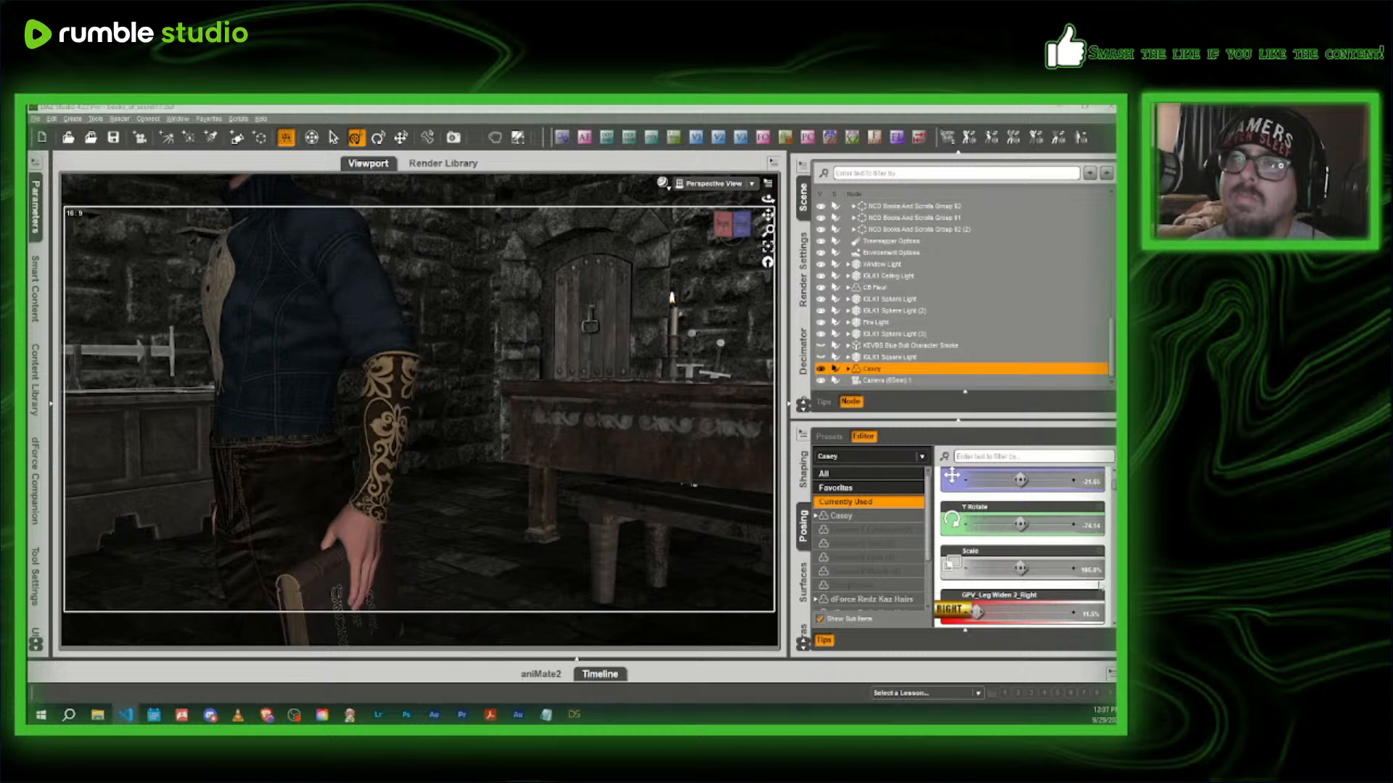
{"action": "left_click_drag", "start_coordinate": [767, 199], "coordinate": [896, 202]}
{"action": "left_click", "coordinate": [548, 312]}
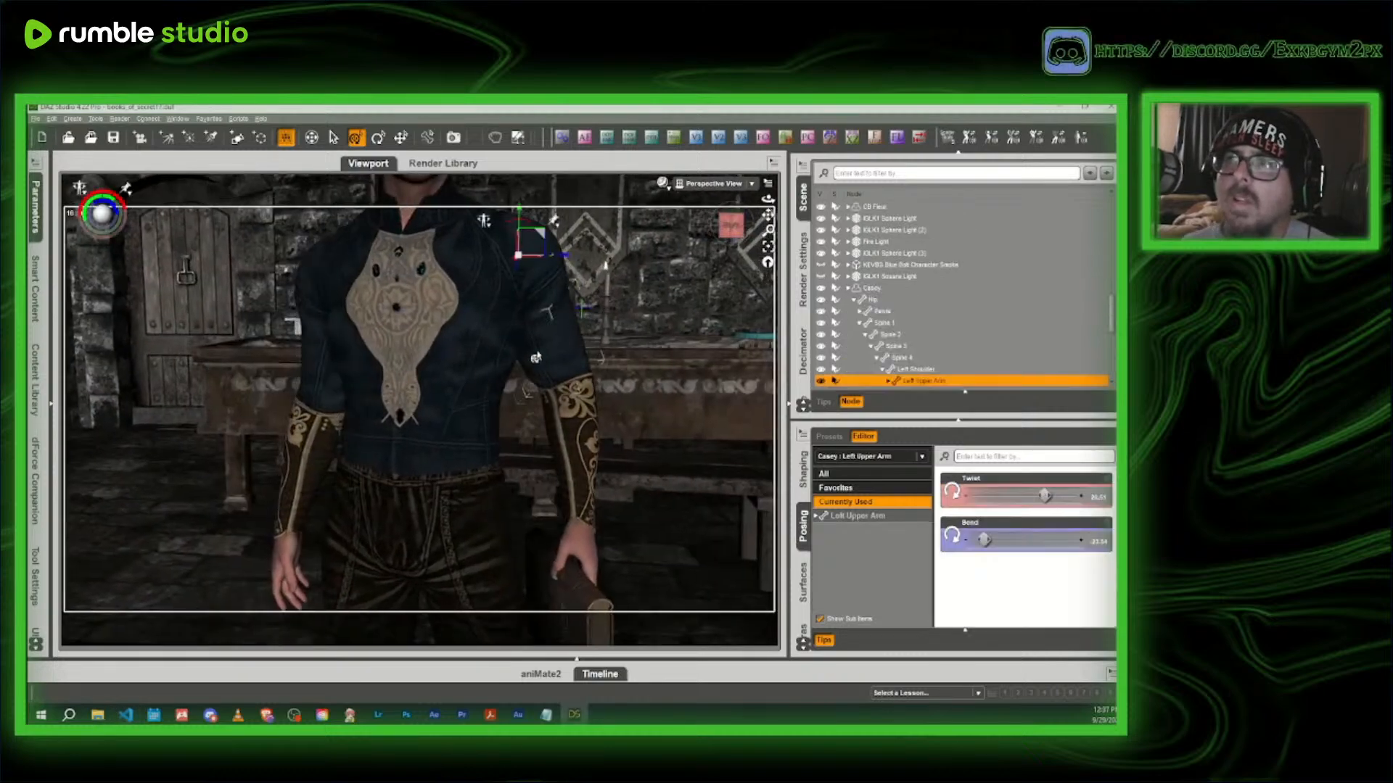
{"action": "left_click", "coordinate": [36, 196]}
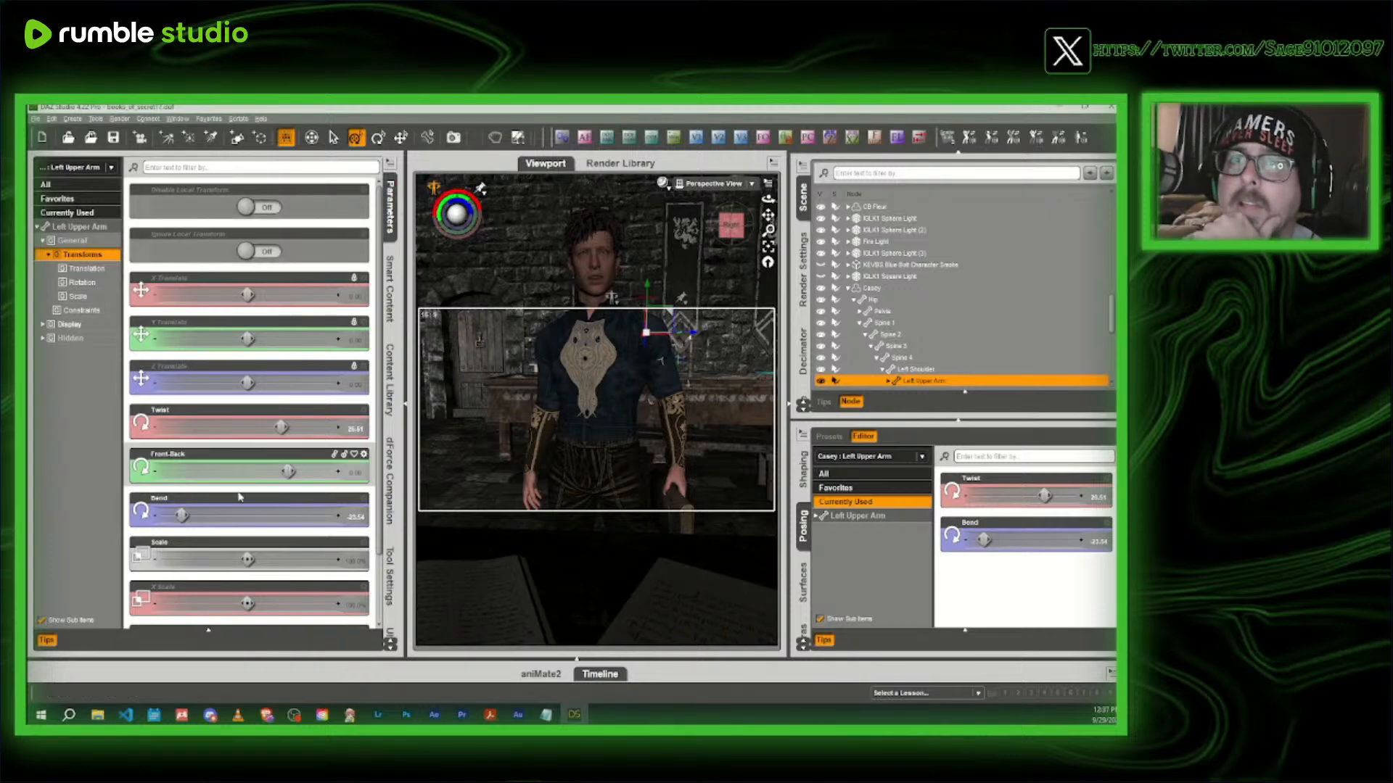
- Try higher Bend values on Casey's left upper arm and left shoulder, undoing each change
{"action": "left_click_drag", "start_coordinate": [181, 515], "coordinate": [188, 516]}
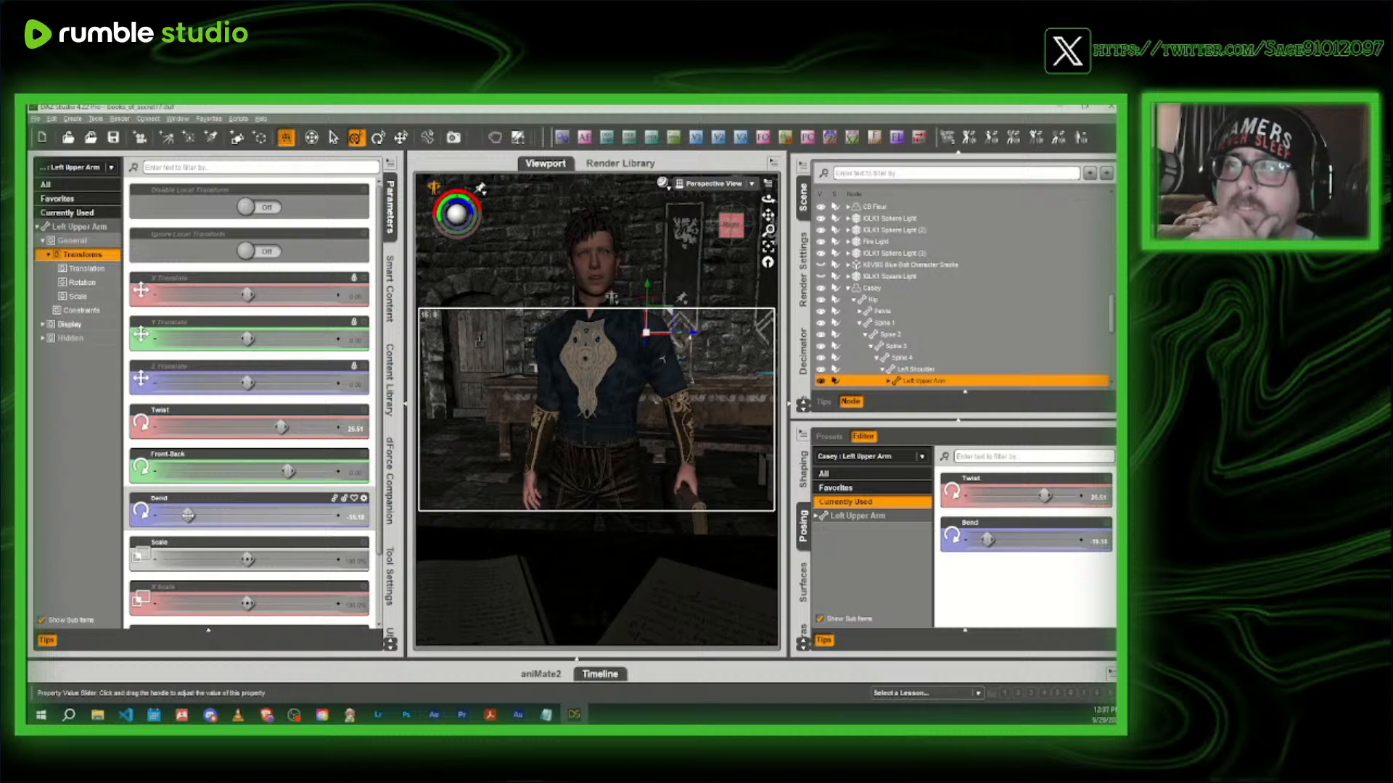
{"action": "key", "text": "ctrl+z"}
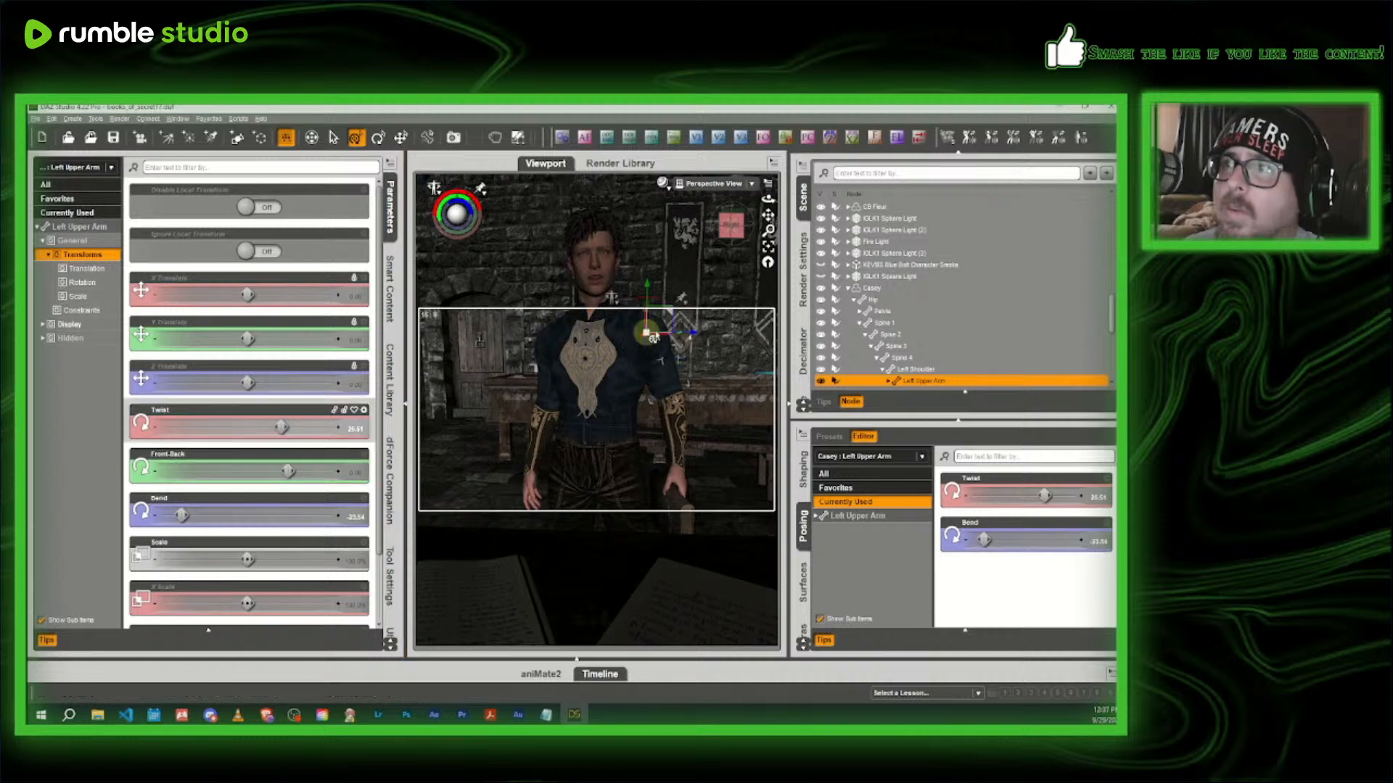
{"action": "left_click", "coordinate": [651, 336]}
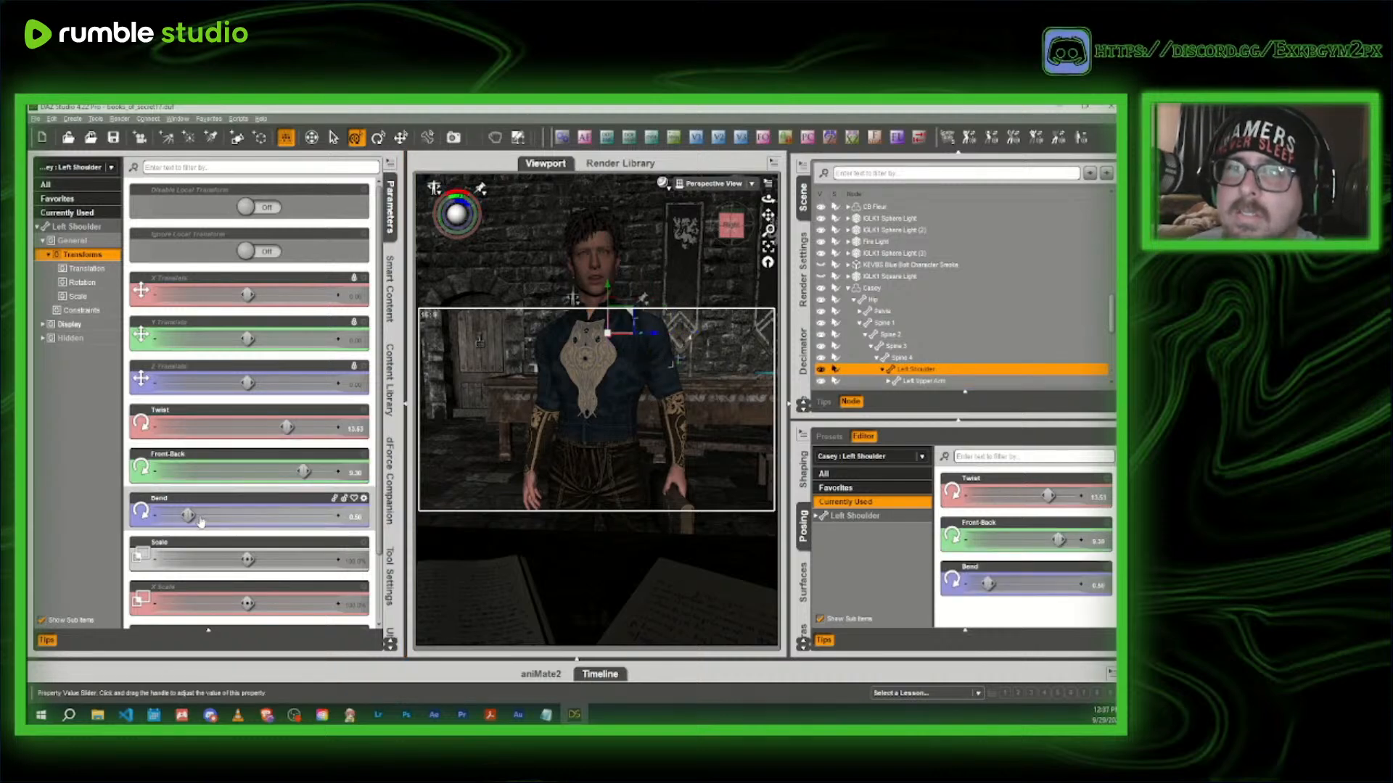
{"action": "left_click_drag", "start_coordinate": [201, 521], "coordinate": [212, 518]}
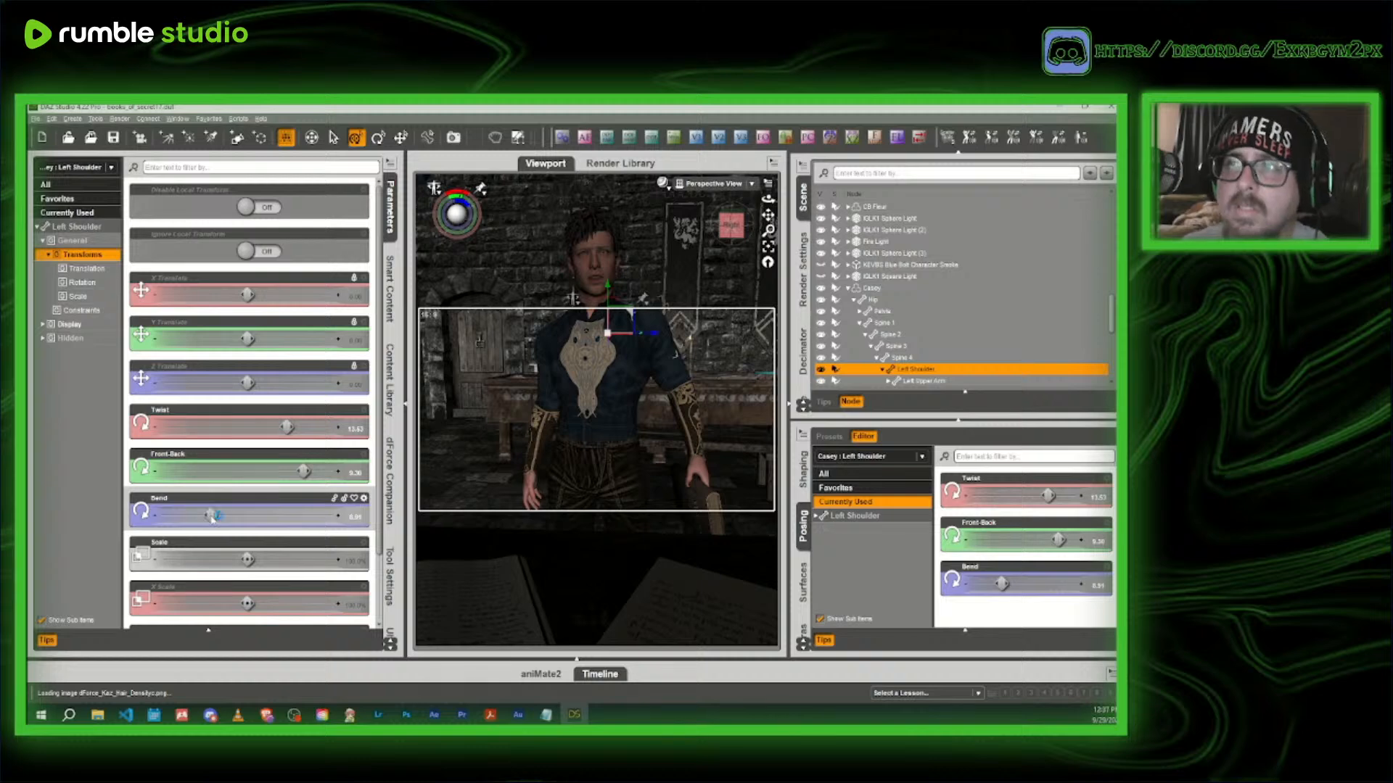
{"action": "key", "text": "ctrl+z"}
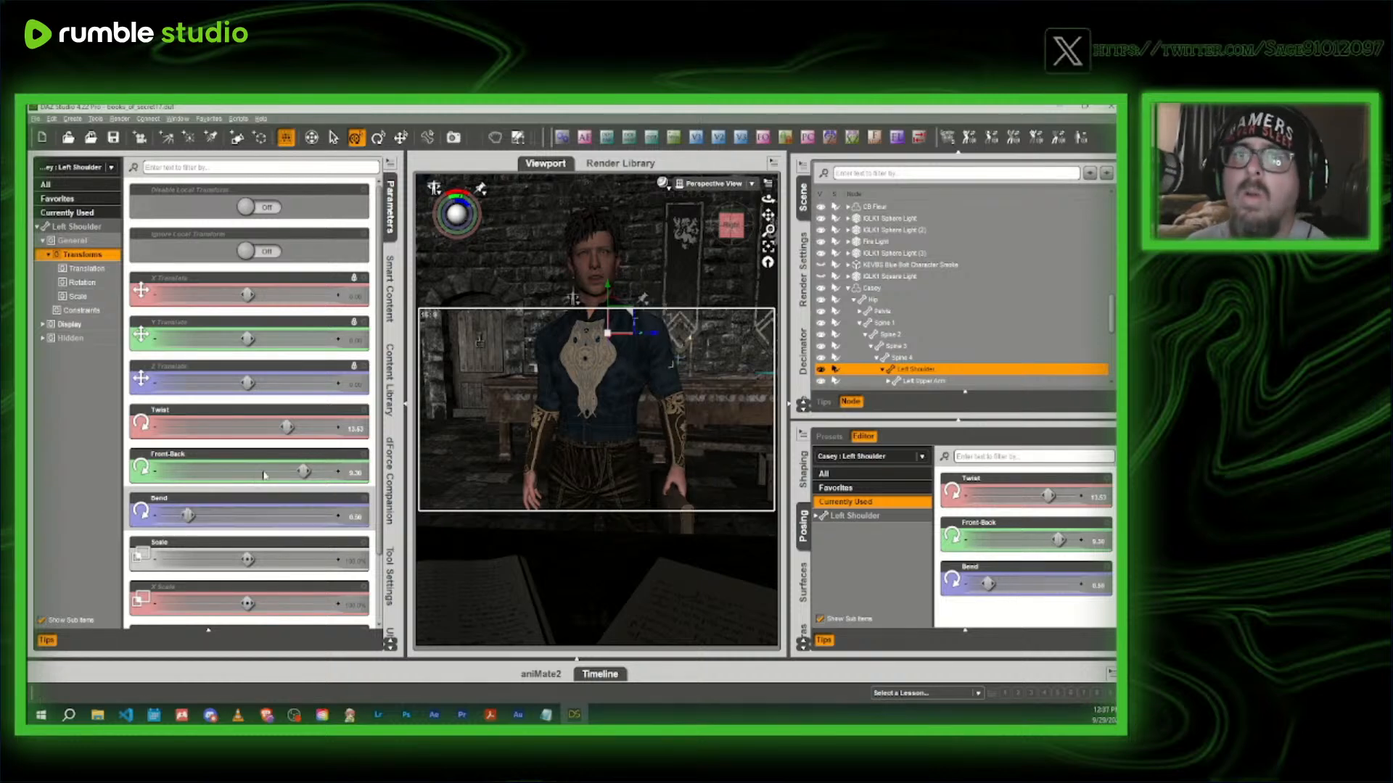
- Rotate Casey's left shoulder to a Front-Back value of about -4, checking the arm from a higher angle
{"action": "left_click_drag", "start_coordinate": [303, 473], "coordinate": [262, 488]}
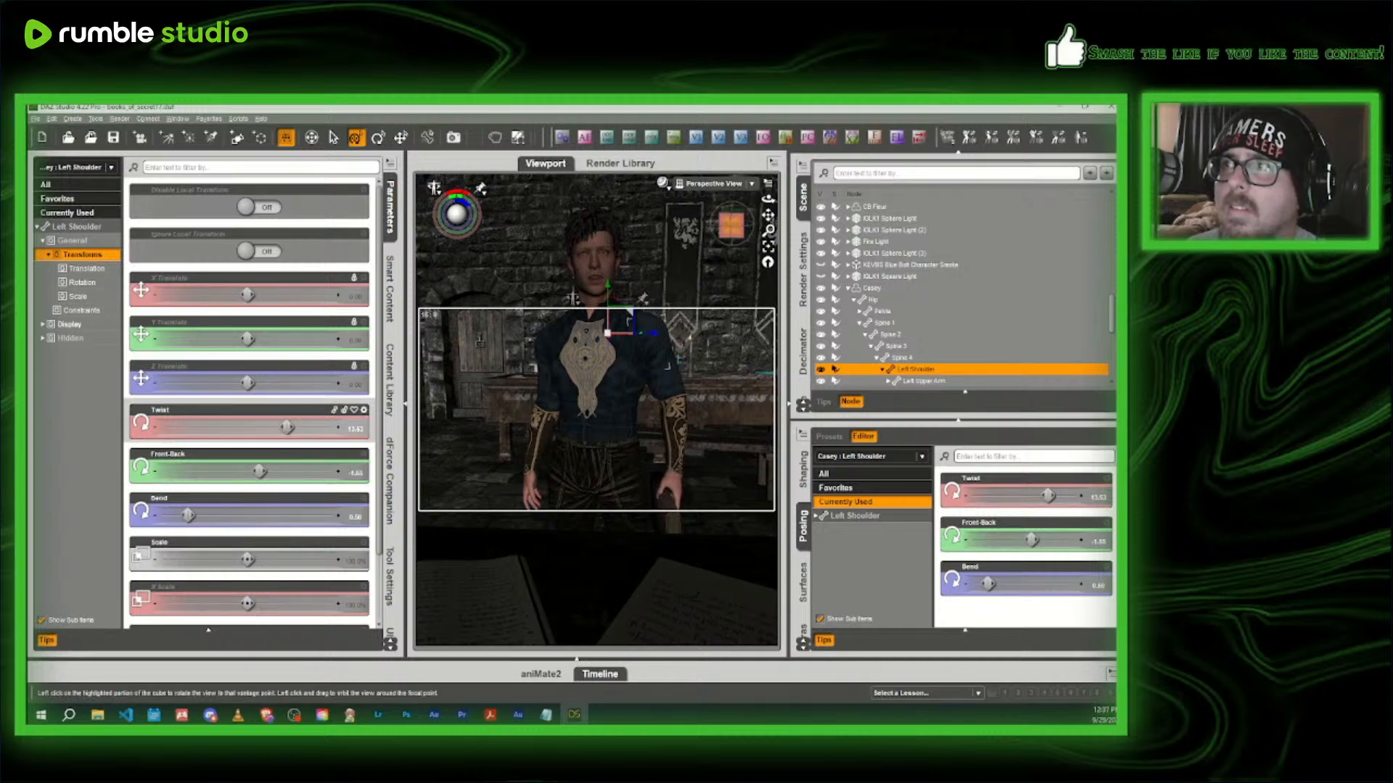
{"action": "left_click_drag", "start_coordinate": [731, 225], "coordinate": [696, 267]}
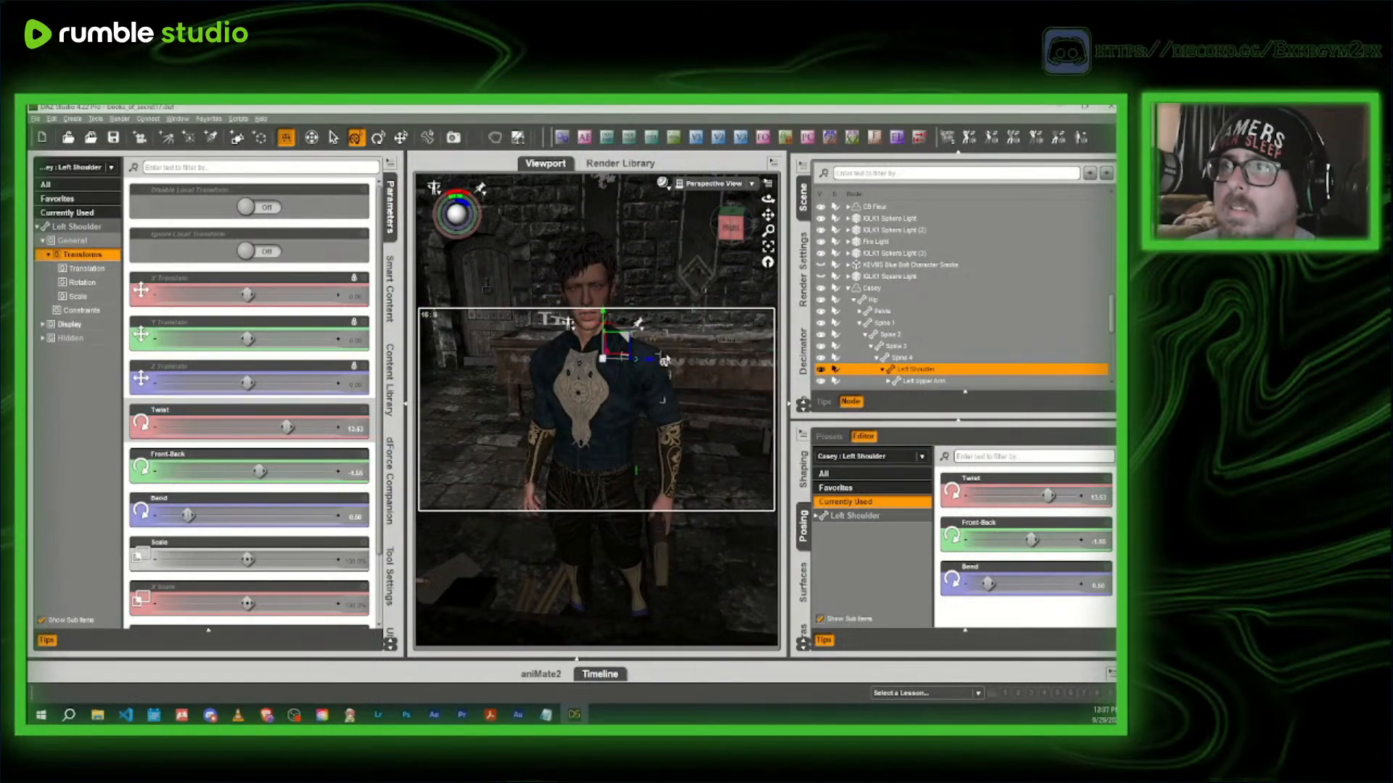
{"action": "left_click_drag", "start_coordinate": [259, 471], "coordinate": [262, 471]}
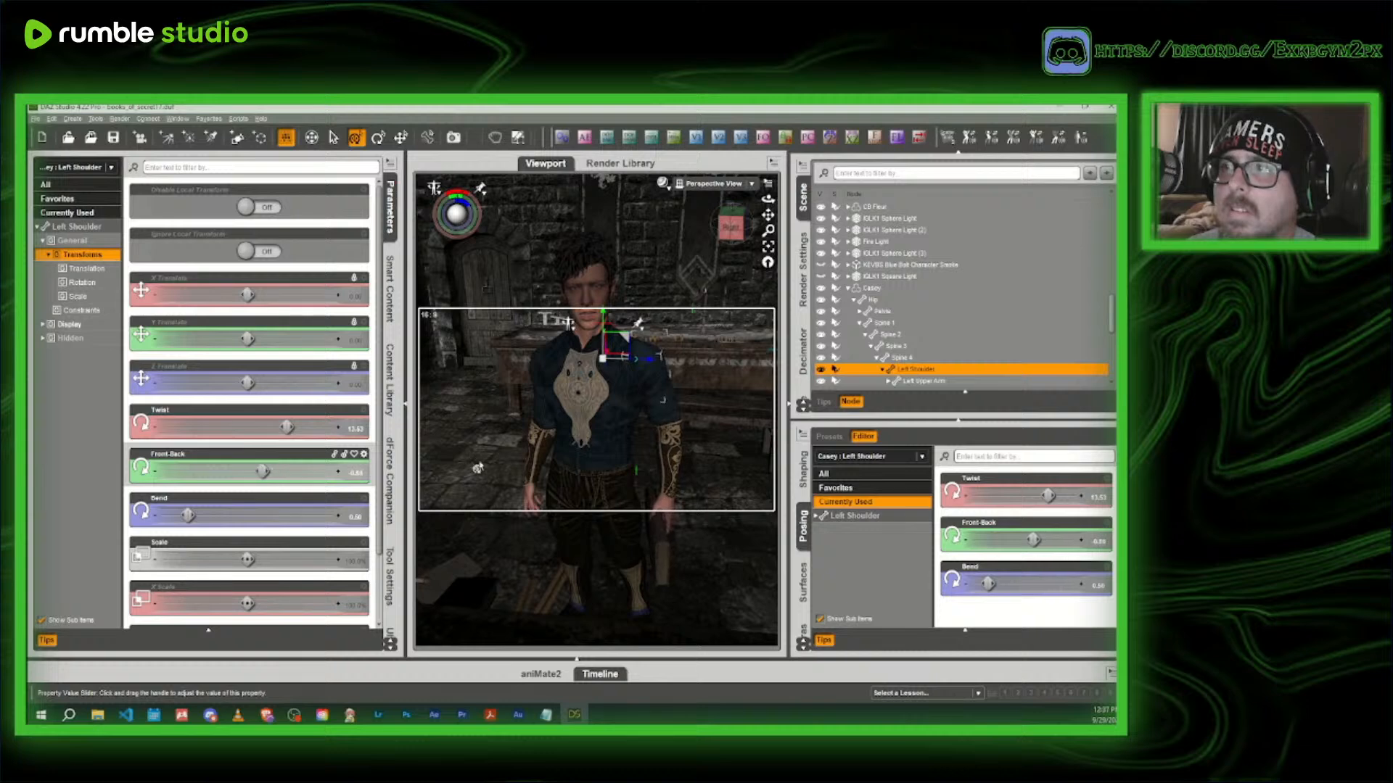
- Lower the Twist of Casey's left upper arm to about 15 and its Bend to about -28.5
{"action": "left_click", "coordinate": [667, 422]}
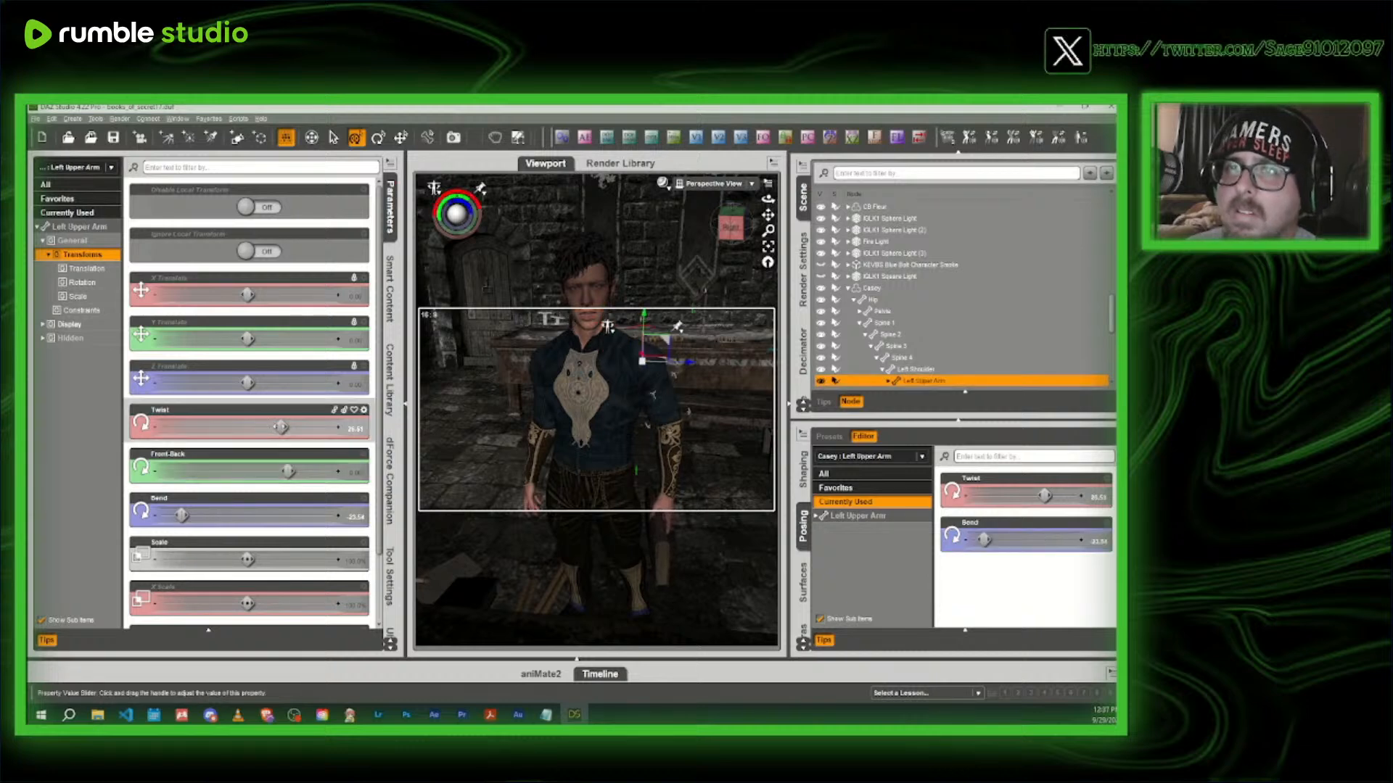
{"action": "left_click_drag", "start_coordinate": [281, 427], "coordinate": [270, 427]}
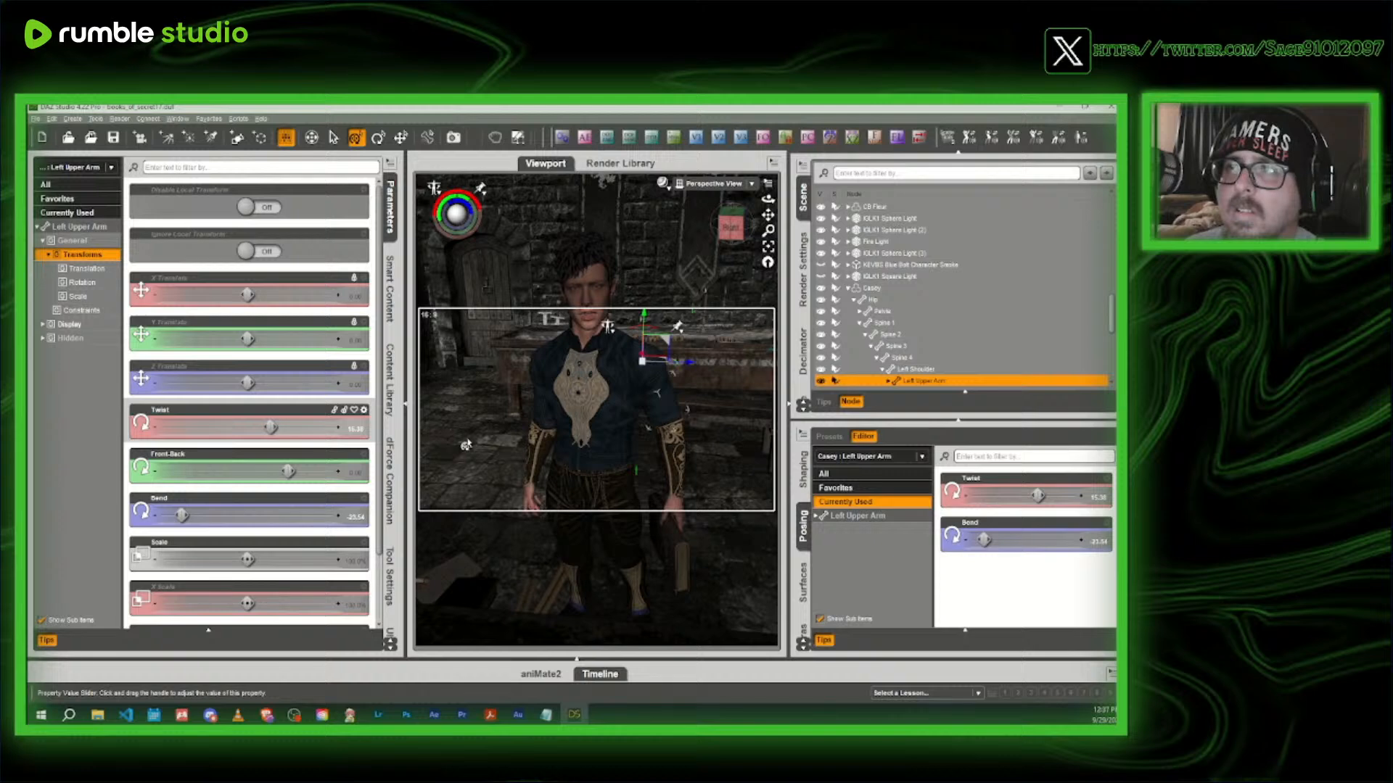
{"action": "left_click_drag", "start_coordinate": [181, 515], "coordinate": [175, 516]}
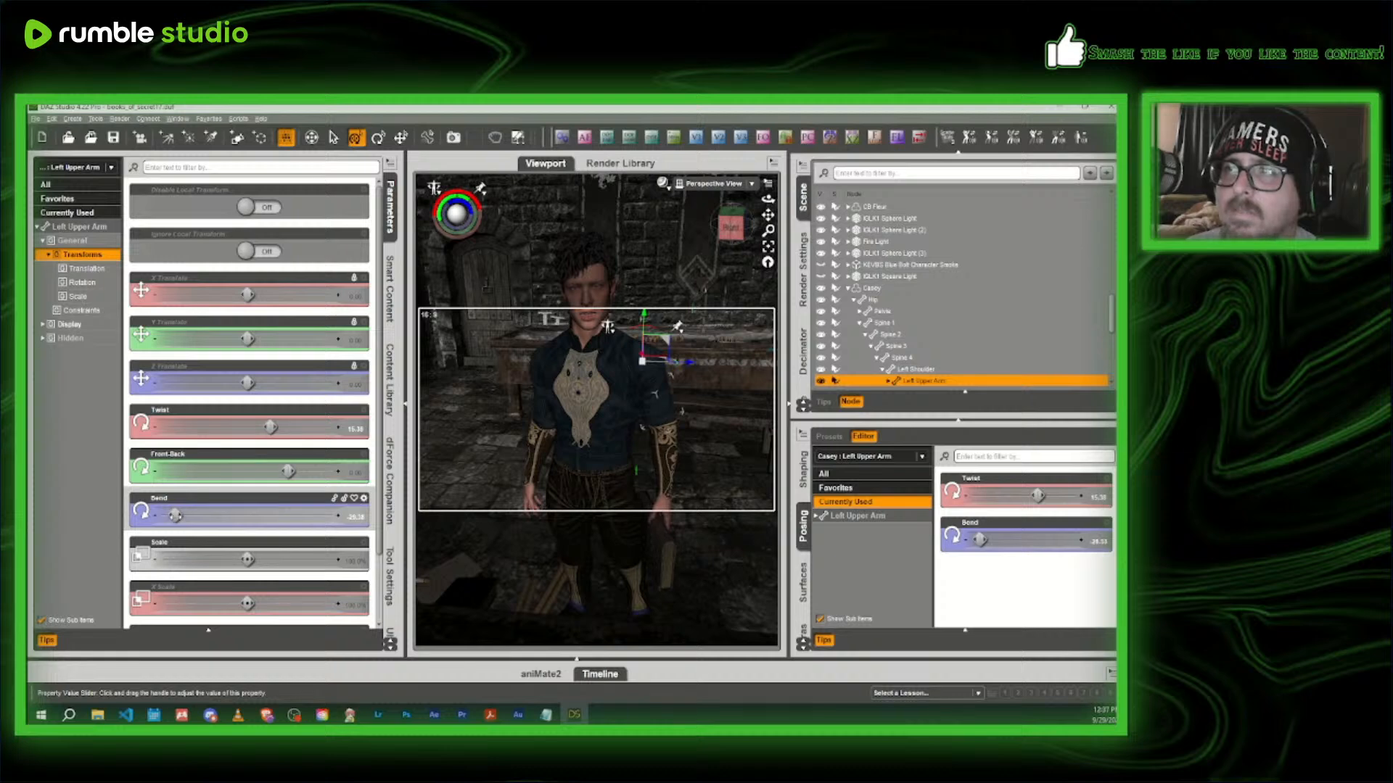
- Check Casey's adjusted pose through Camera (65mm) 1, temporarily hiding IGLK1 Sphere Light (3)
{"action": "left_click", "coordinate": [713, 183]}
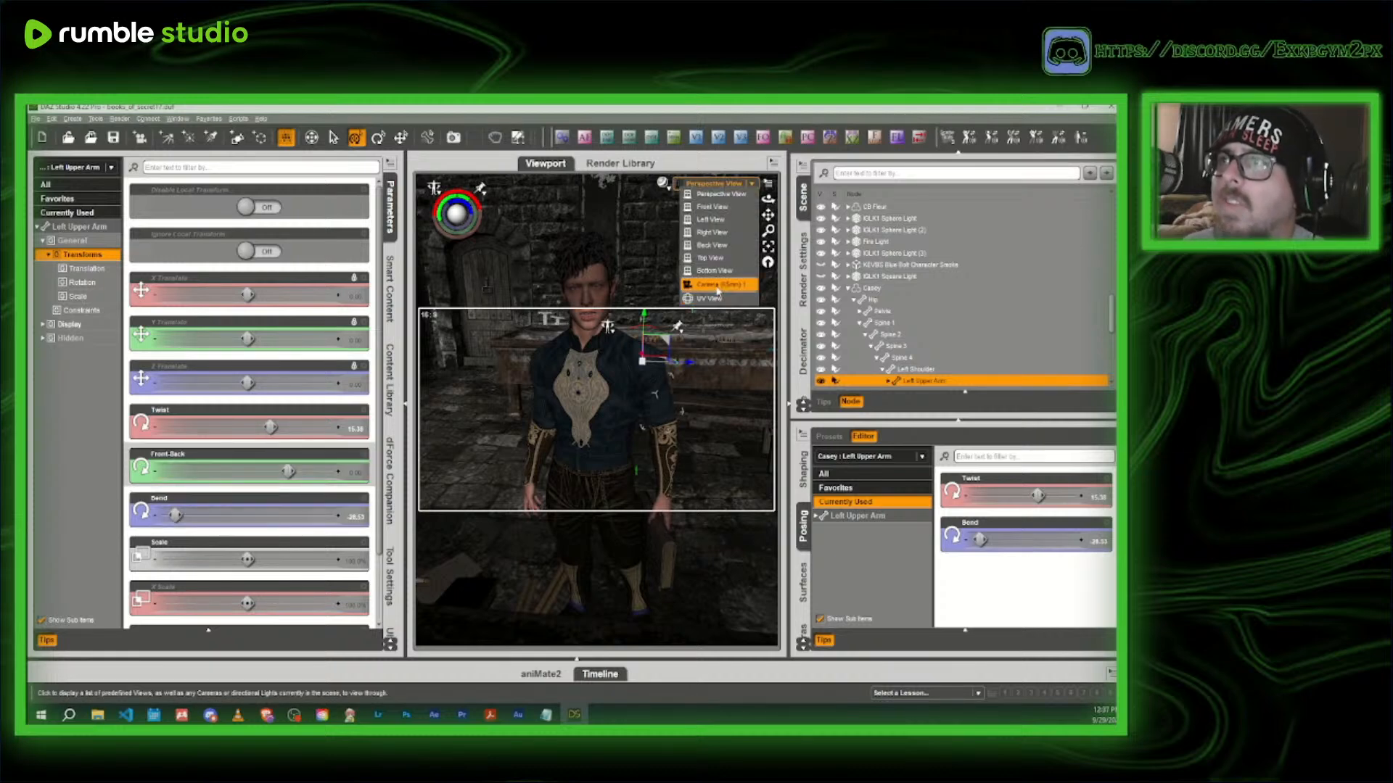
{"action": "left_click", "coordinate": [717, 286]}
{"action": "left_click", "coordinate": [678, 313]}
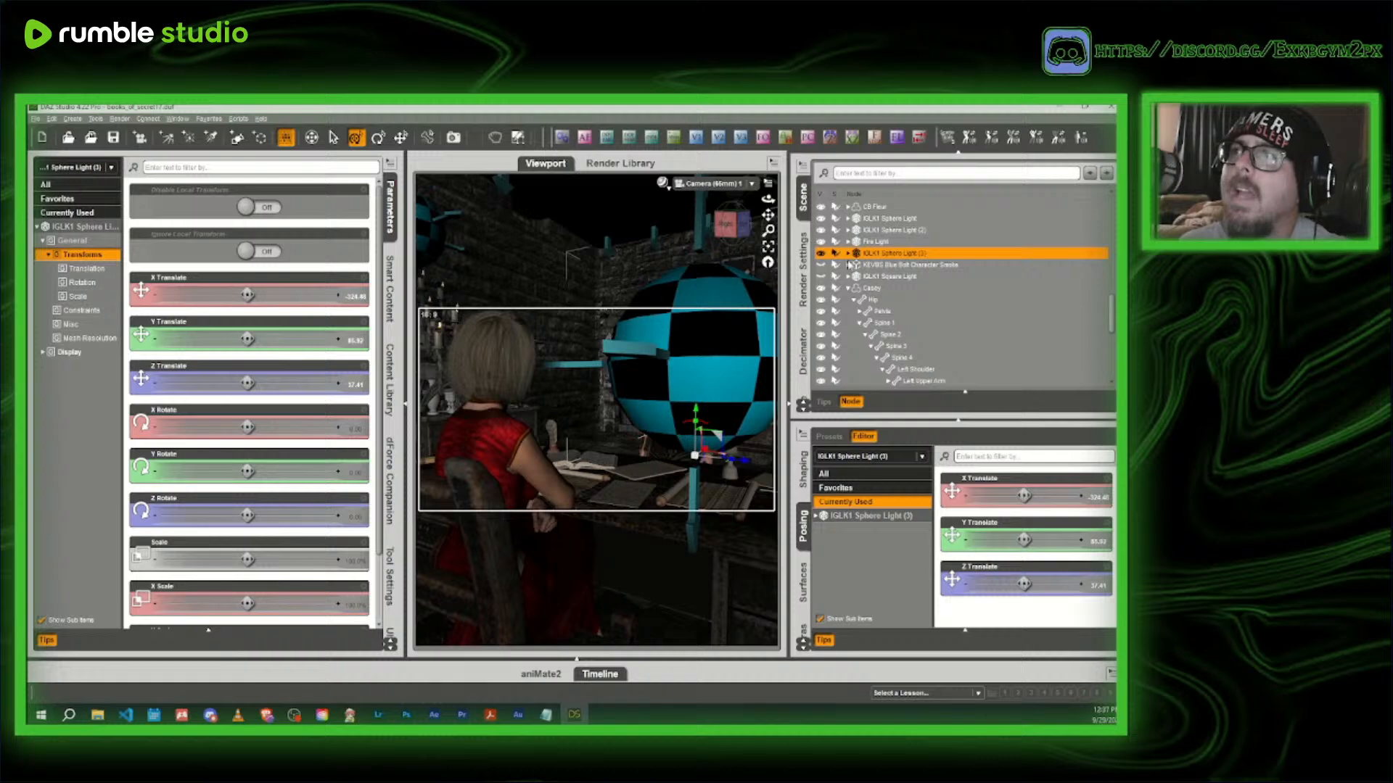
{"action": "left_click", "coordinate": [823, 254]}
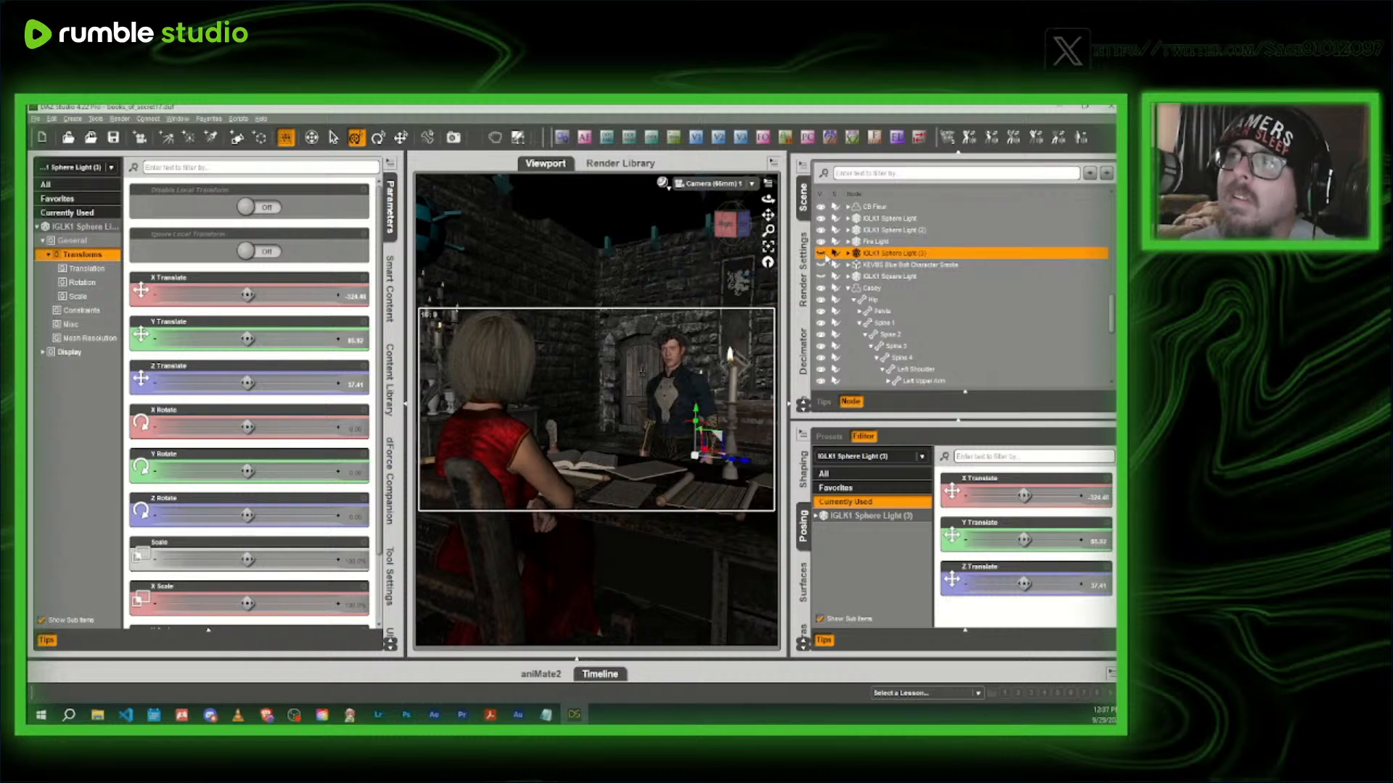
{"action": "left_click", "coordinate": [823, 254]}
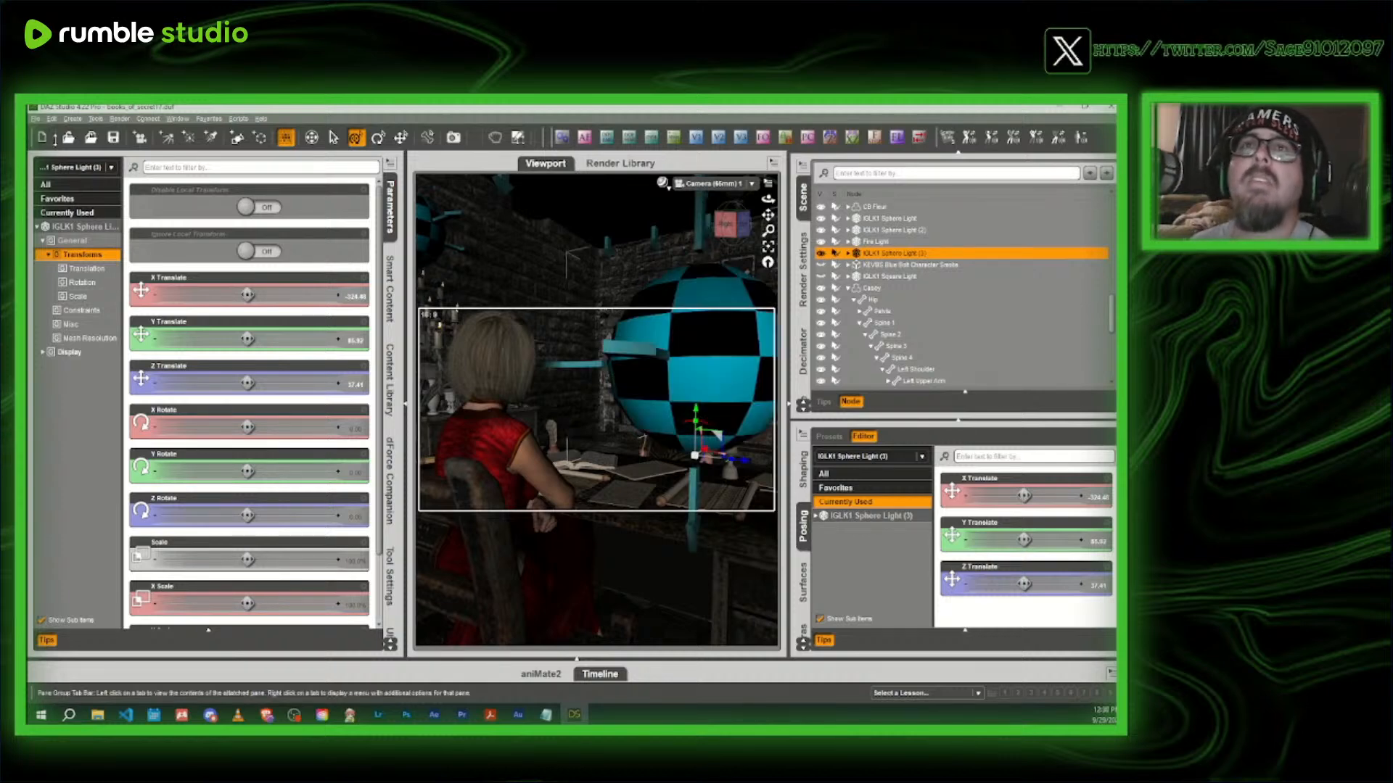
- Save the scene as books_of_secret18 in the books_of_secret folder
{"action": "left_click", "coordinate": [35, 118]}
{"action": "mouse_move", "coordinate": [50, 199]}
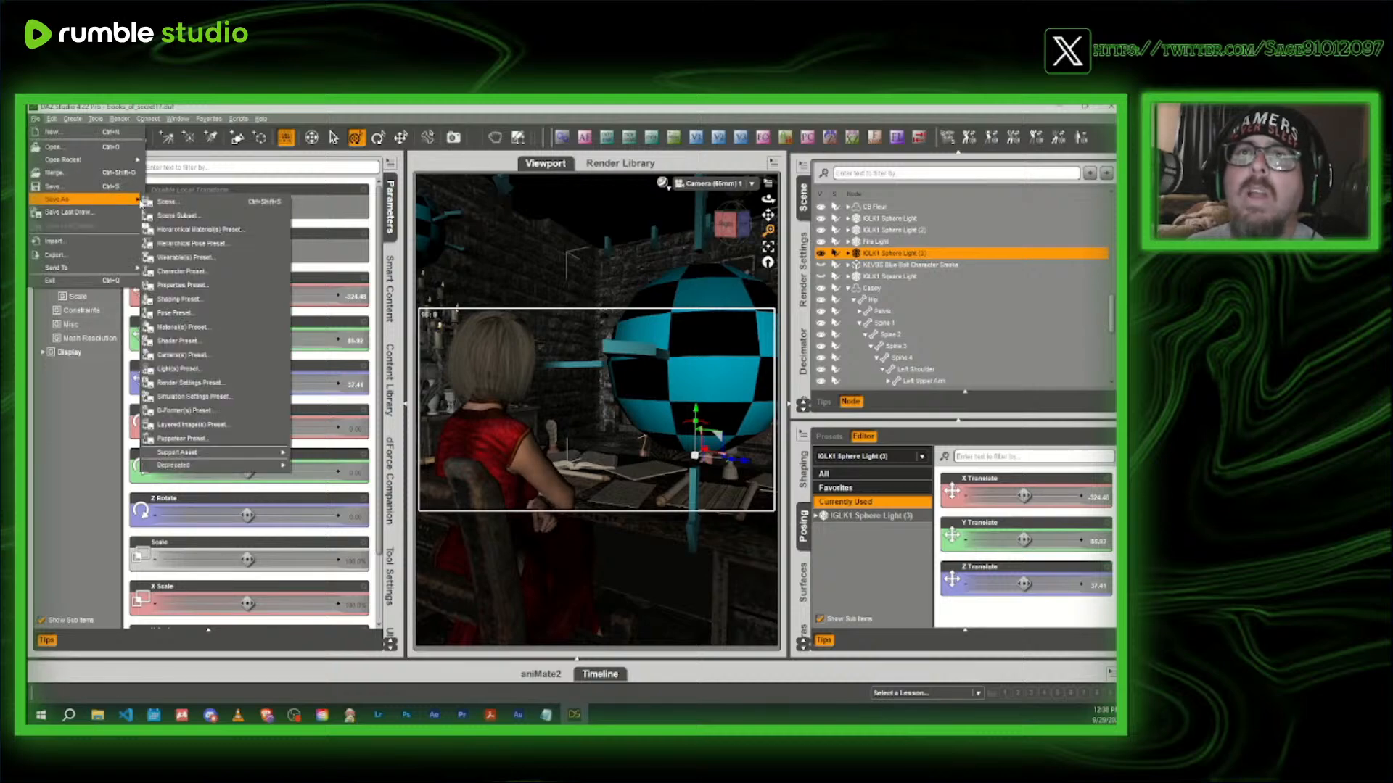
{"action": "left_click", "coordinate": [160, 208]}
{"action": "left_click", "coordinate": [241, 376]}
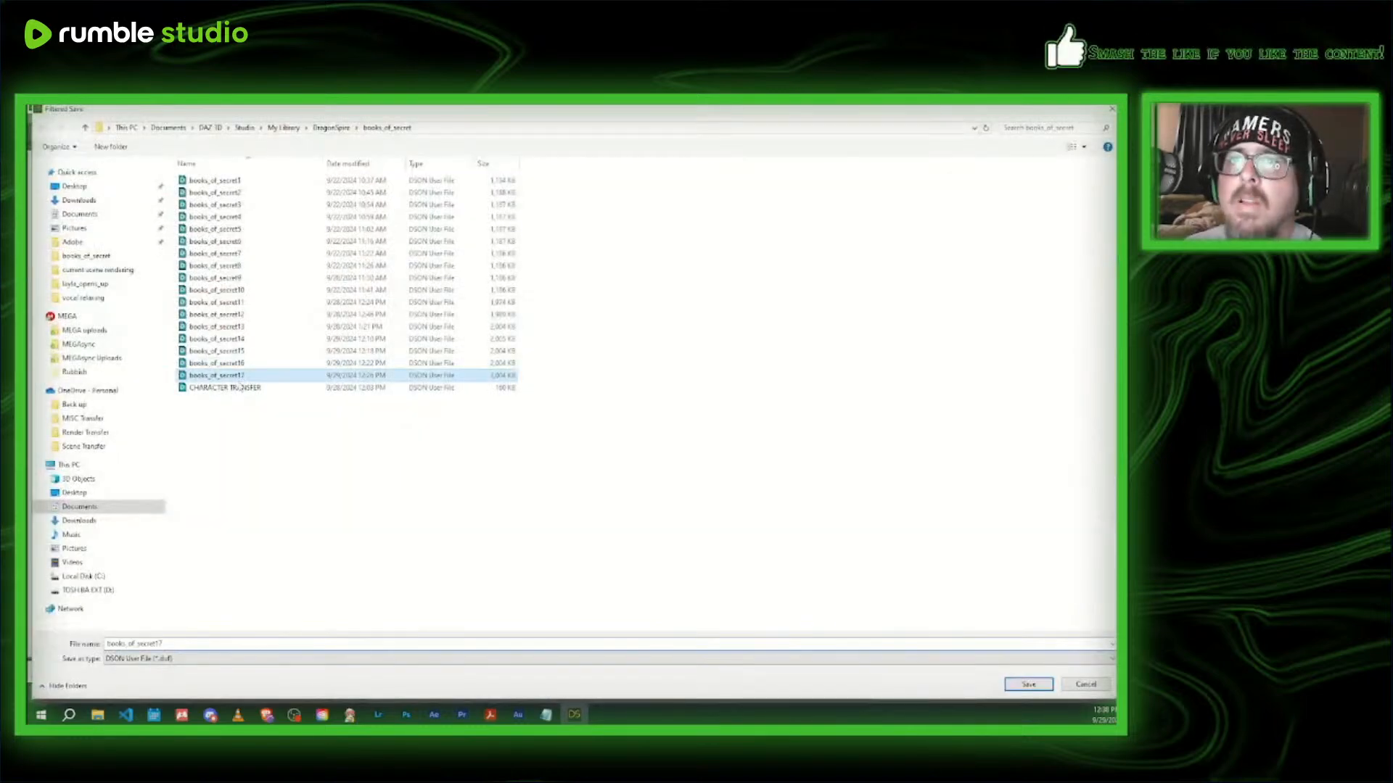
{"action": "left_click", "coordinate": [183, 643]}
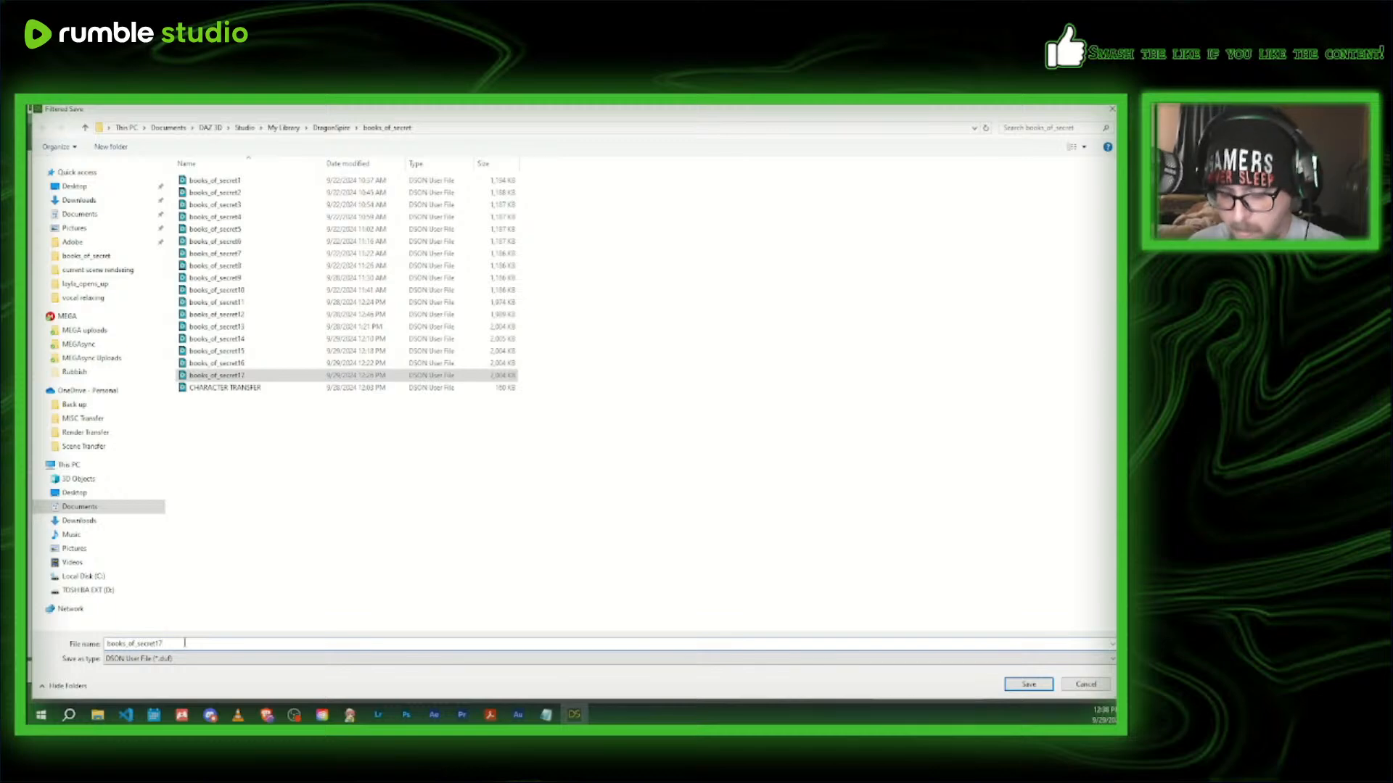
{"action": "key", "text": "BackSpace"}
{"action": "type", "text": "8"}
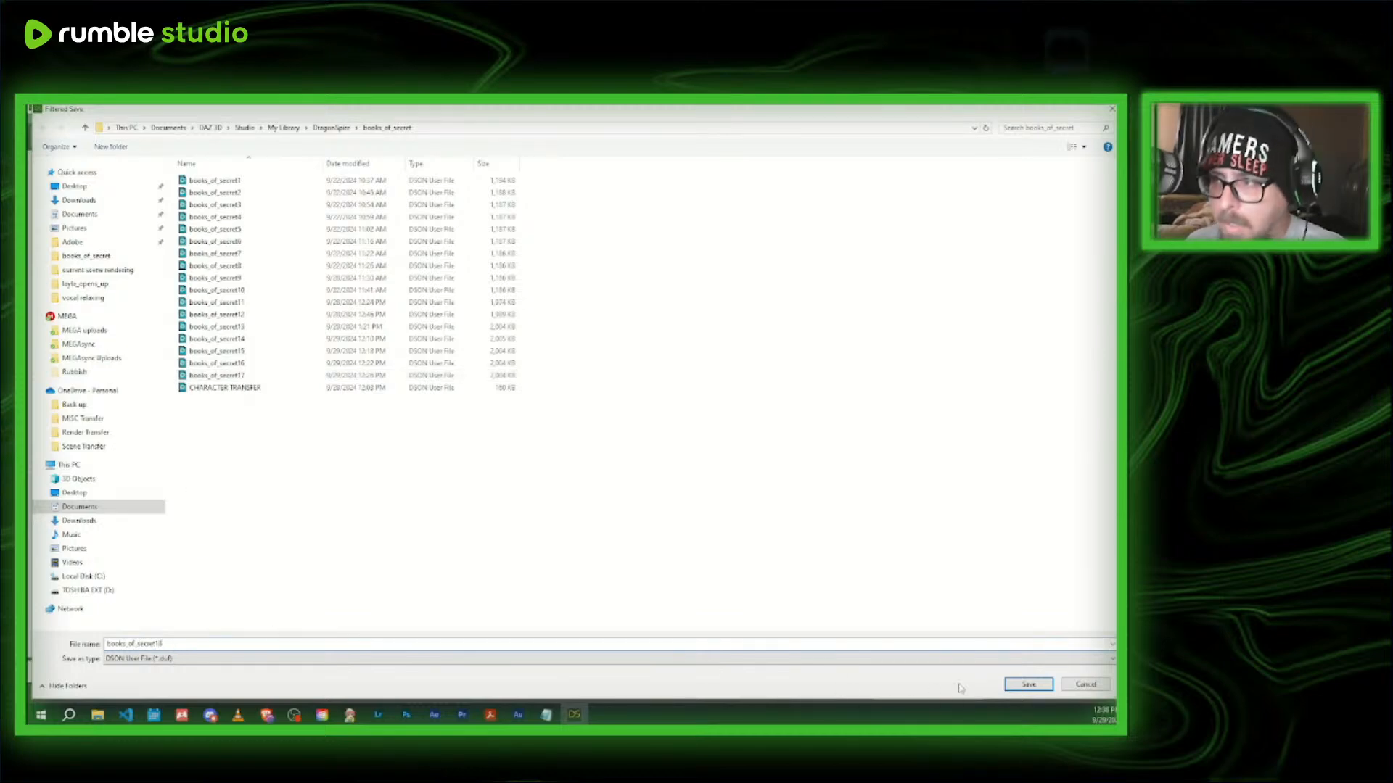
{"action": "left_click", "coordinate": [1028, 684]}
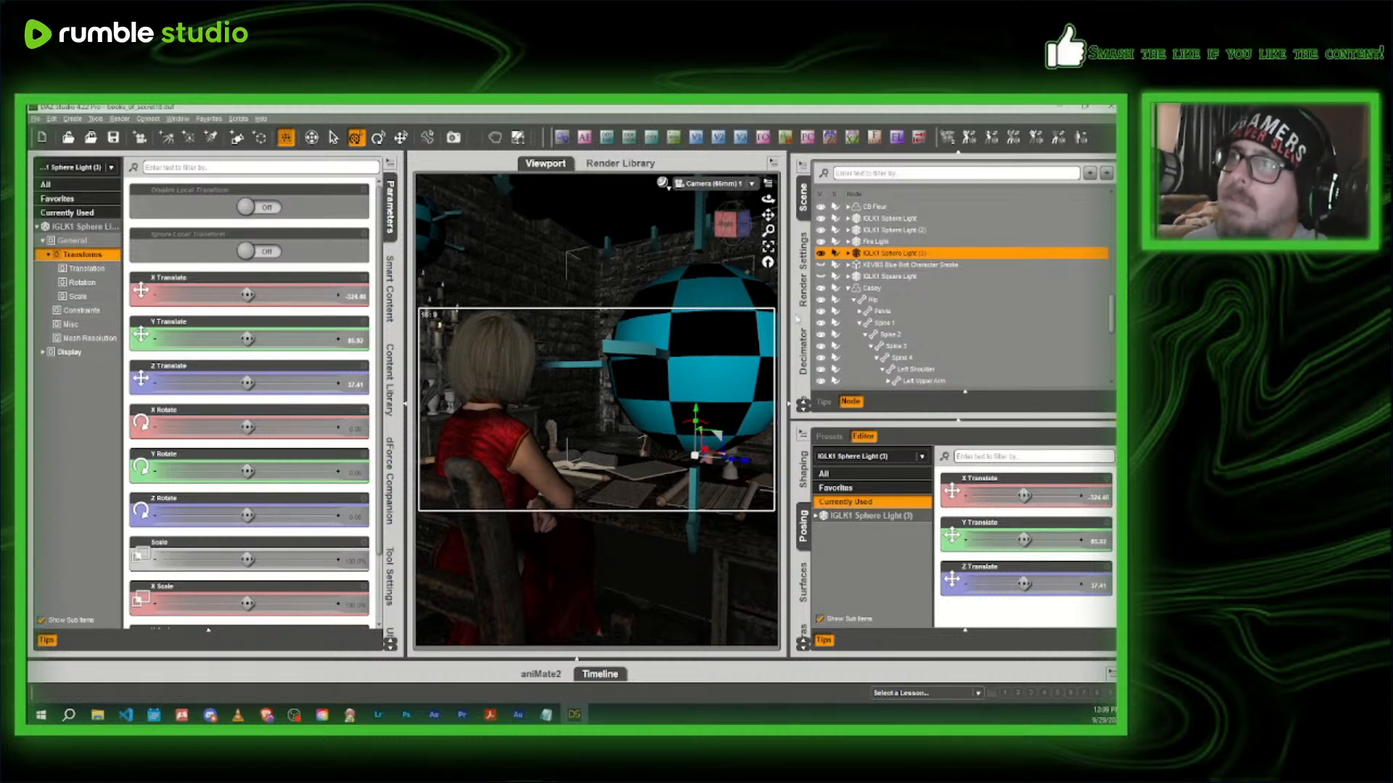
- Add the current scene to the render queue as a full render with its saved camera and target file name books_of_secret18
{"action": "left_click", "coordinate": [803, 270]}
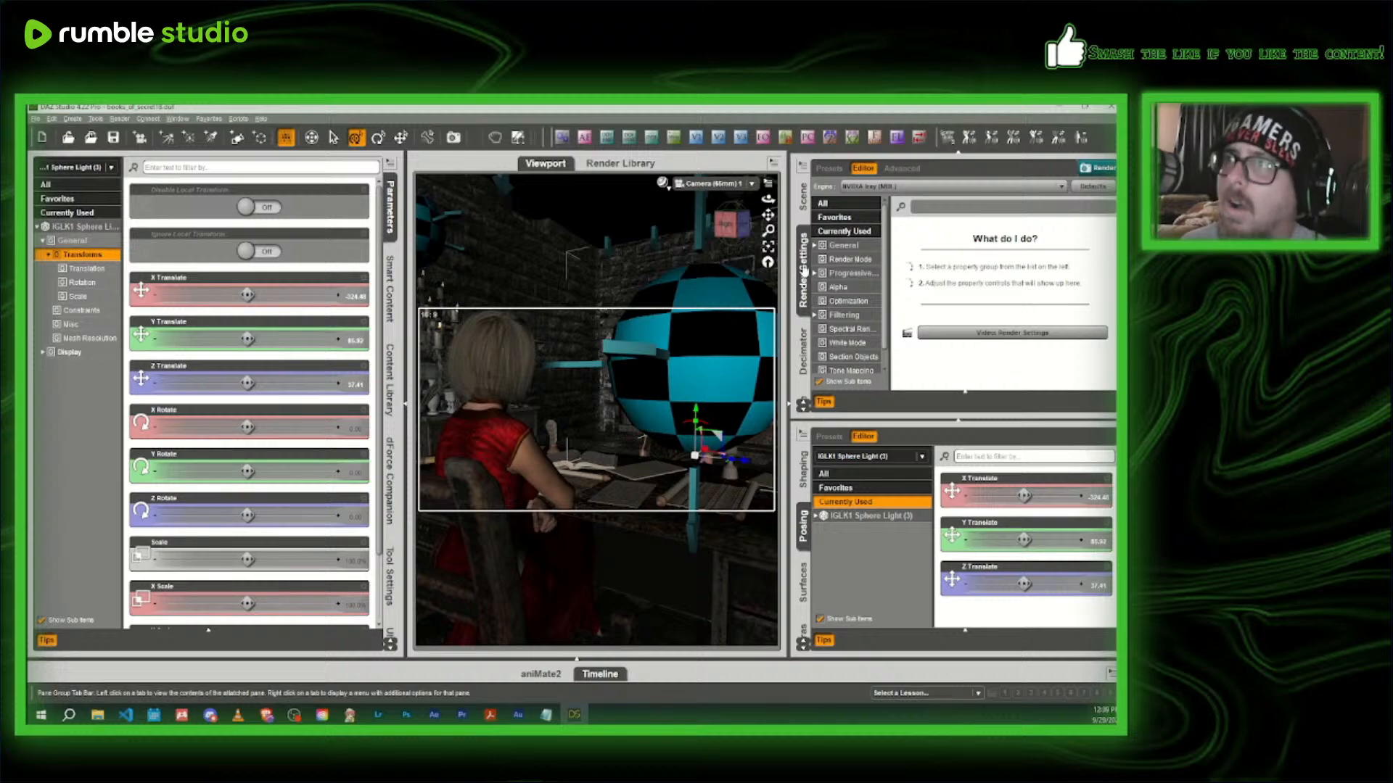
{"action": "scroll", "coordinate": [804, 271], "scroll_direction": "down", "scroll_amount": 2}
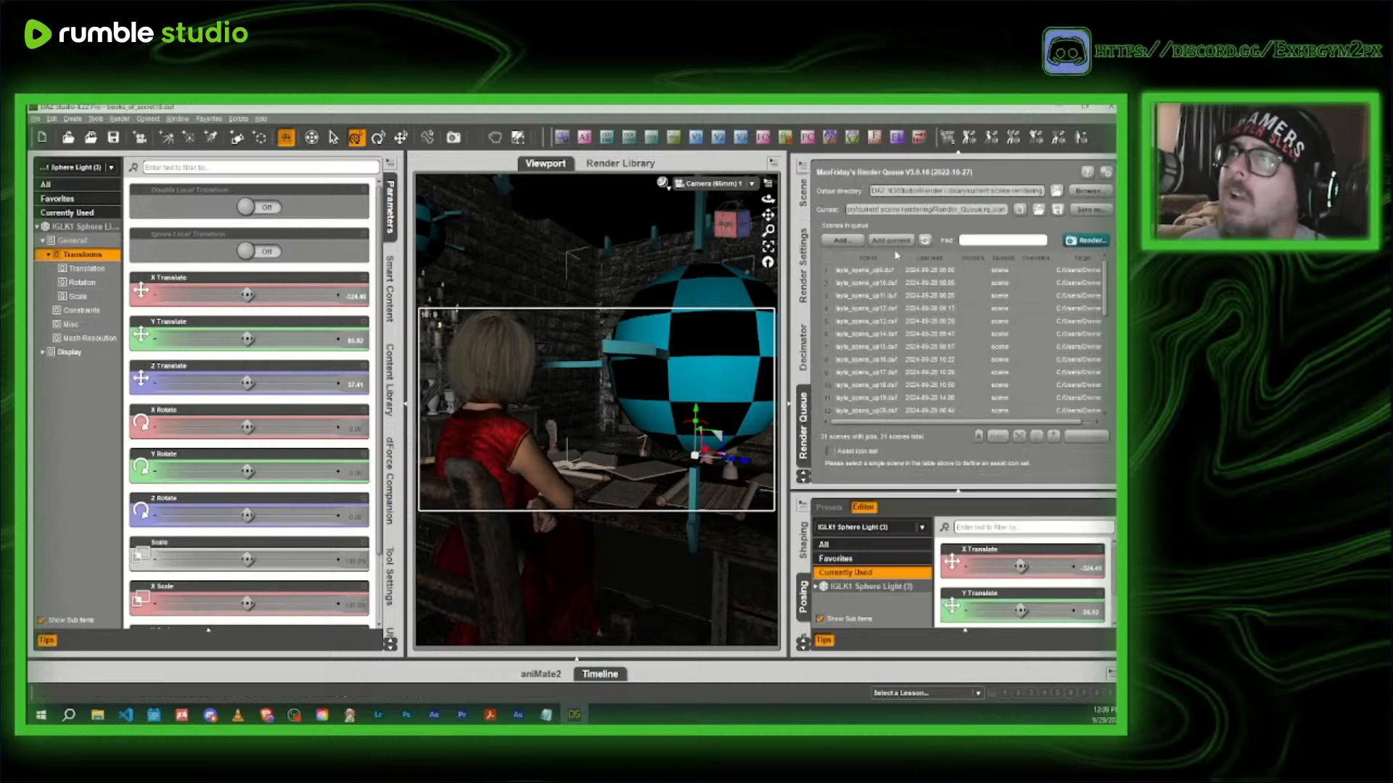
{"action": "left_click", "coordinate": [891, 241]}
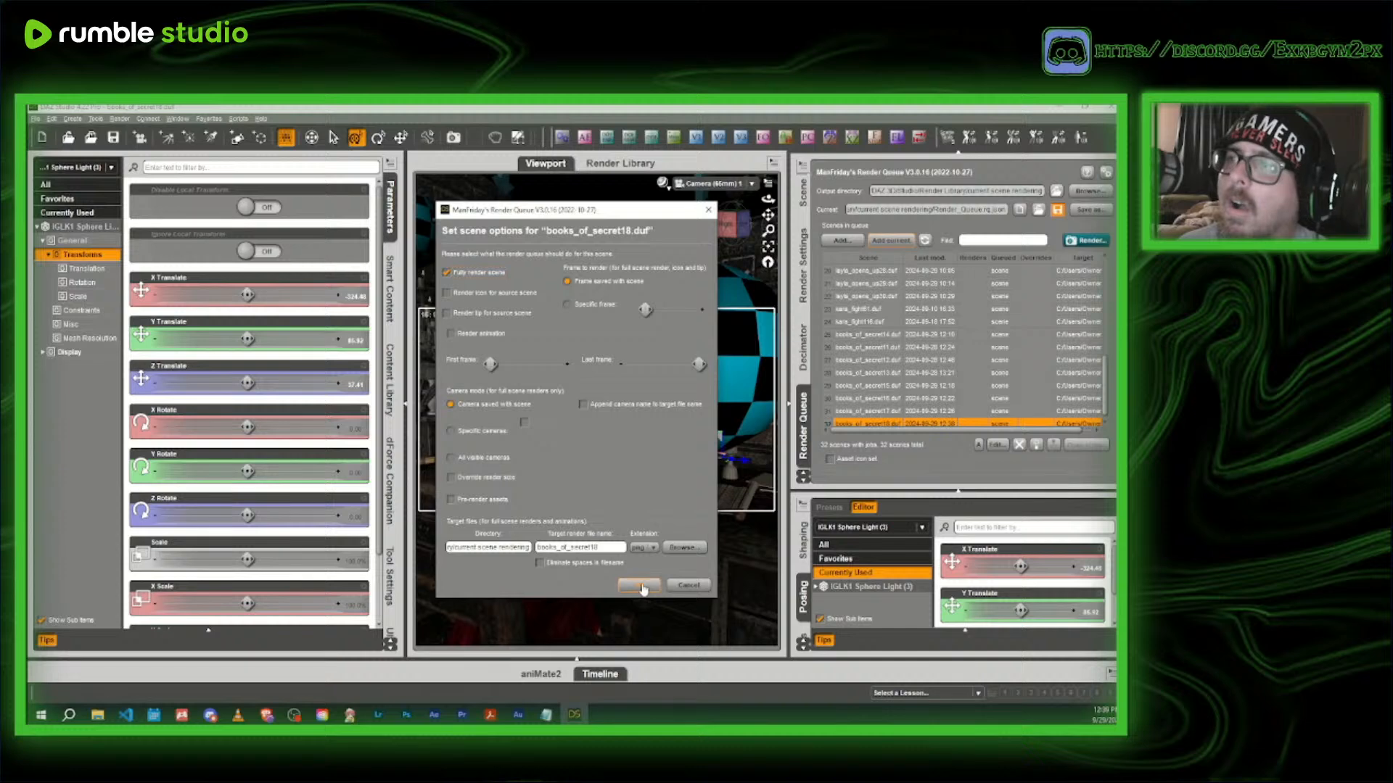
{"action": "left_click", "coordinate": [638, 585]}
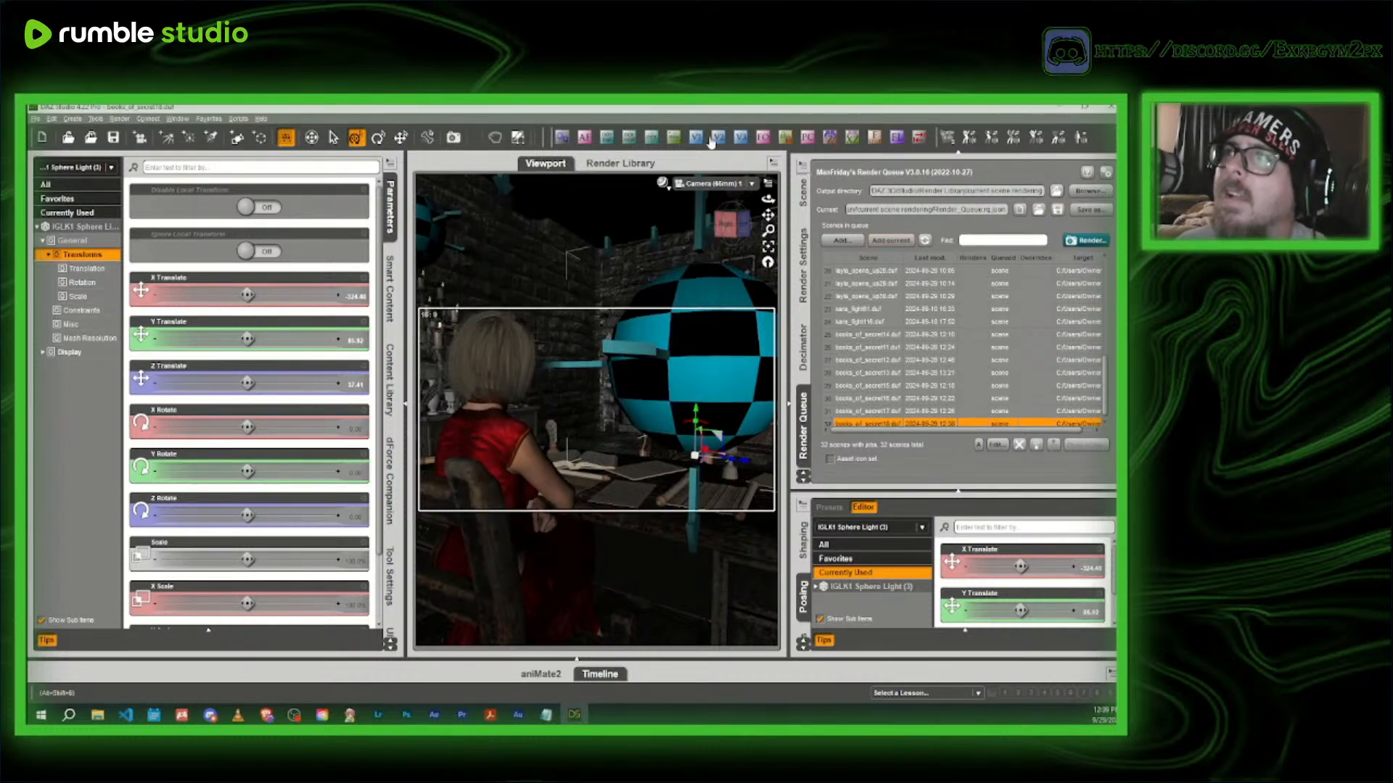
- Return to the Perspective View and delete the existing 65mm camera from the scene
{"action": "left_click", "coordinate": [718, 184]}
{"action": "left_click", "coordinate": [718, 188]}
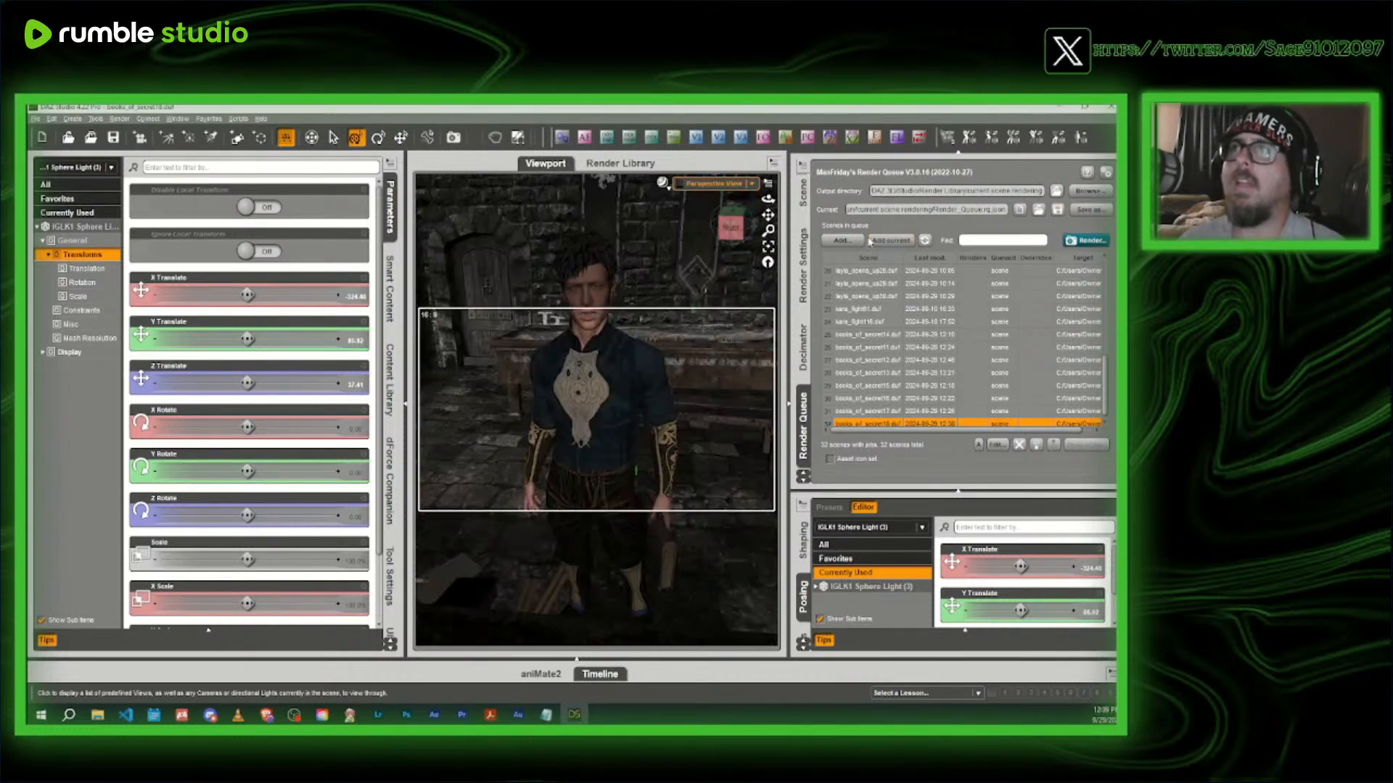
{"action": "left_click", "coordinate": [802, 194]}
{"action": "scroll", "coordinate": [944, 329], "scroll_direction": "down", "scroll_amount": 5}
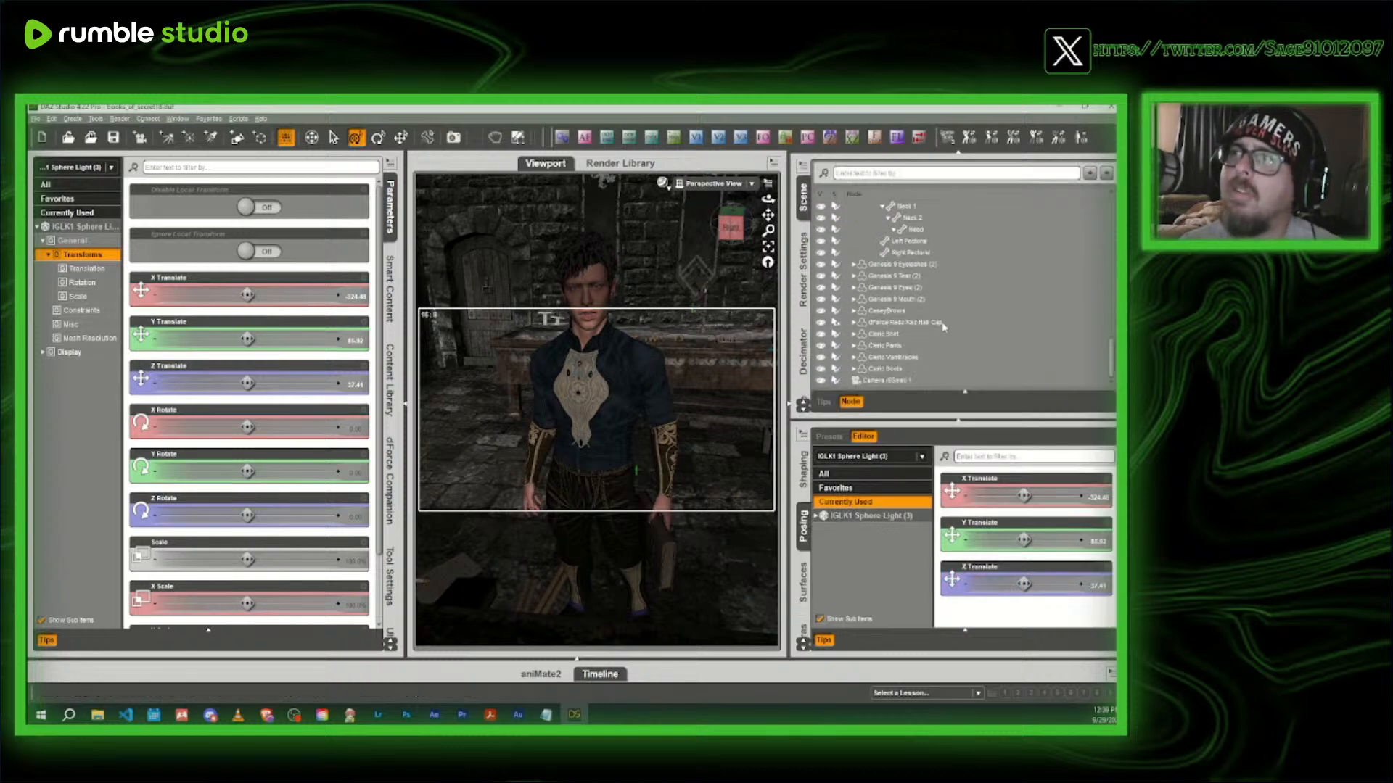
{"action": "left_click", "coordinate": [885, 379]}
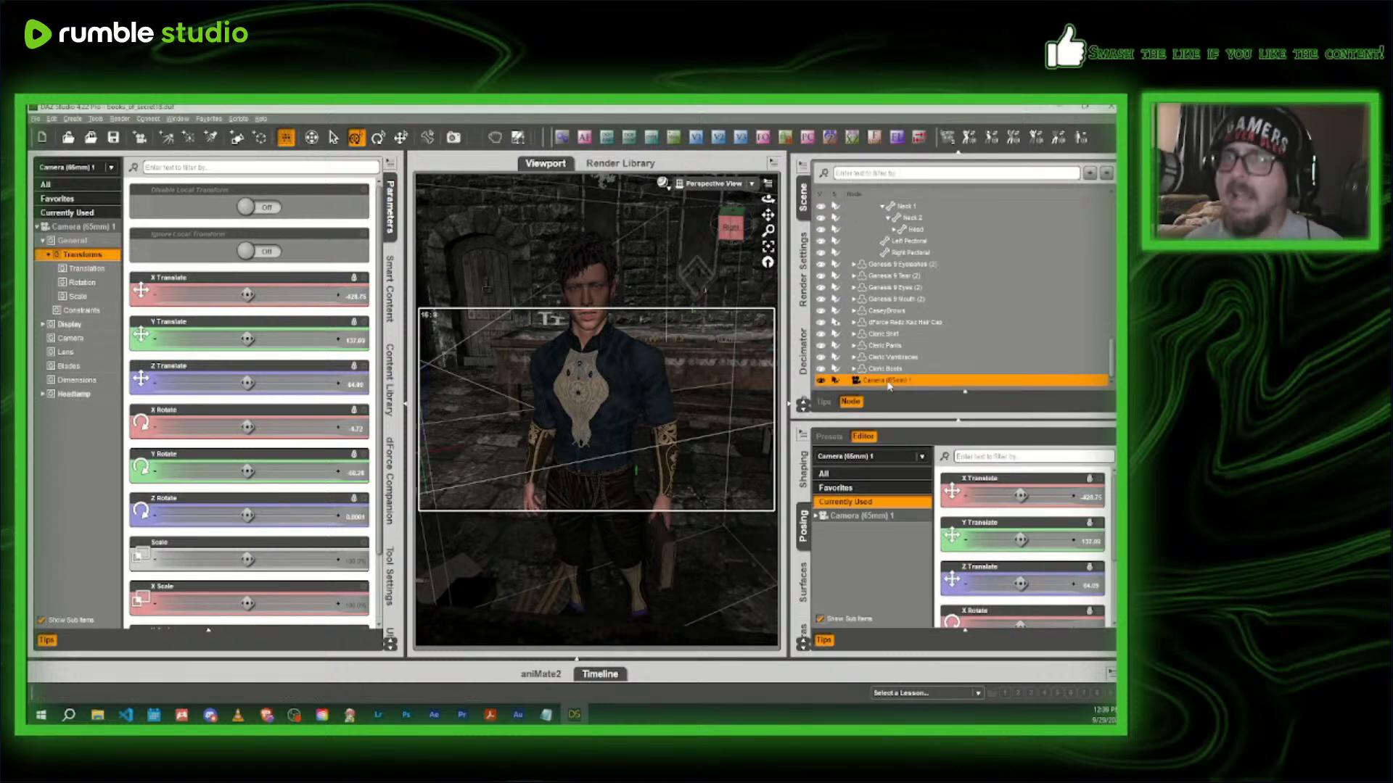
{"action": "key", "text": "Delete"}
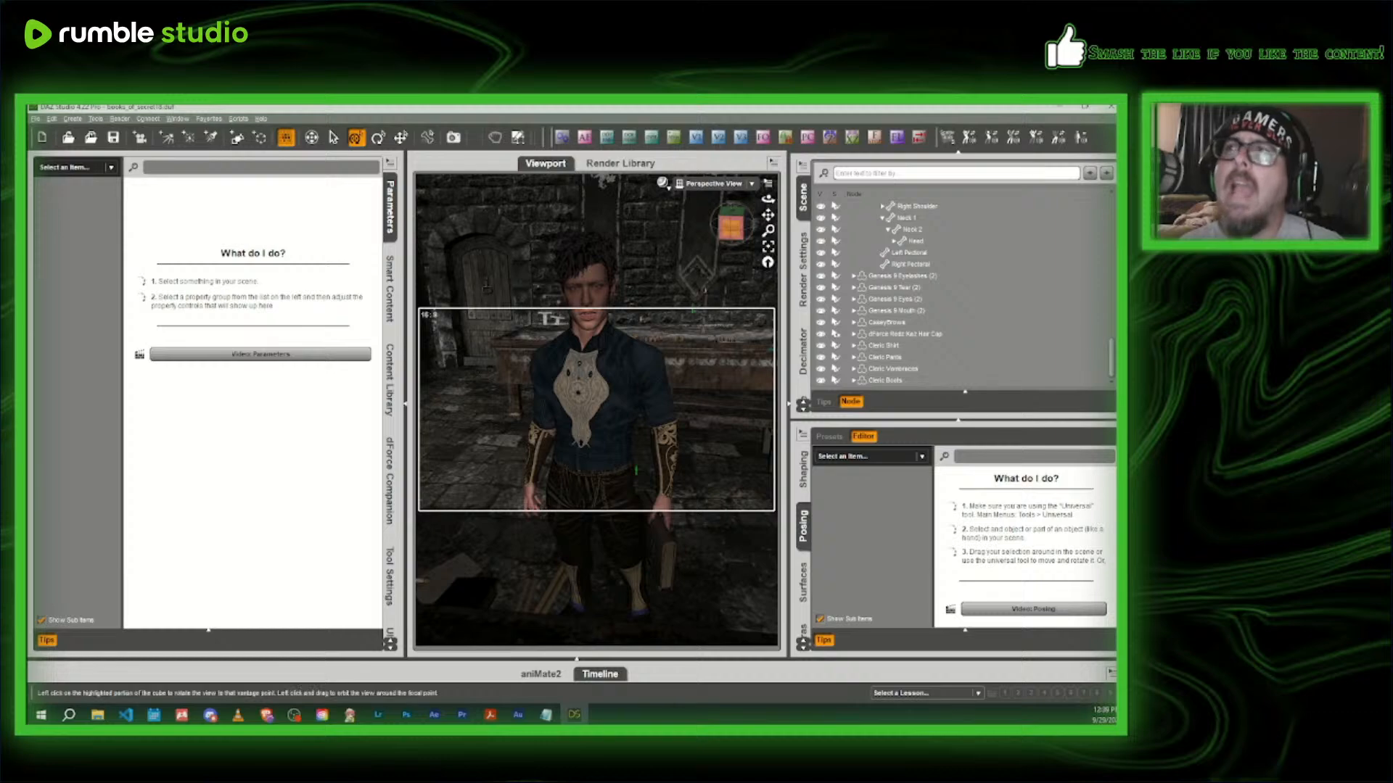
- Enlarge the viewport and frame a close-up of Casey's face and shoulders with the wooden door behind him
{"action": "left_click_drag", "start_coordinate": [730, 227], "coordinate": [728, 212]}
{"action": "scroll", "coordinate": [728, 221], "scroll_direction": "up", "scroll_amount": 5}
{"action": "middle_click_drag", "start_coordinate": [728, 217], "coordinate": [727, 235]}
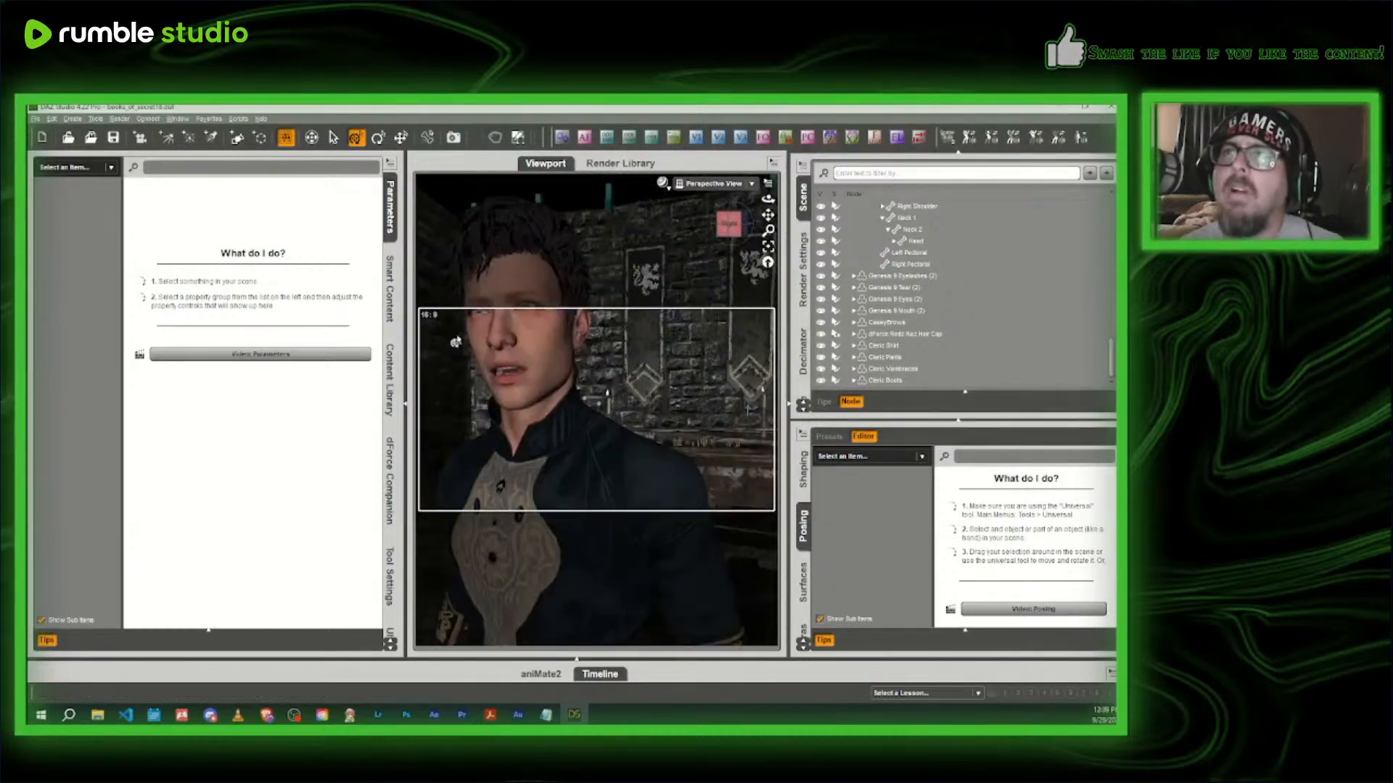
{"action": "left_click", "coordinate": [404, 213]}
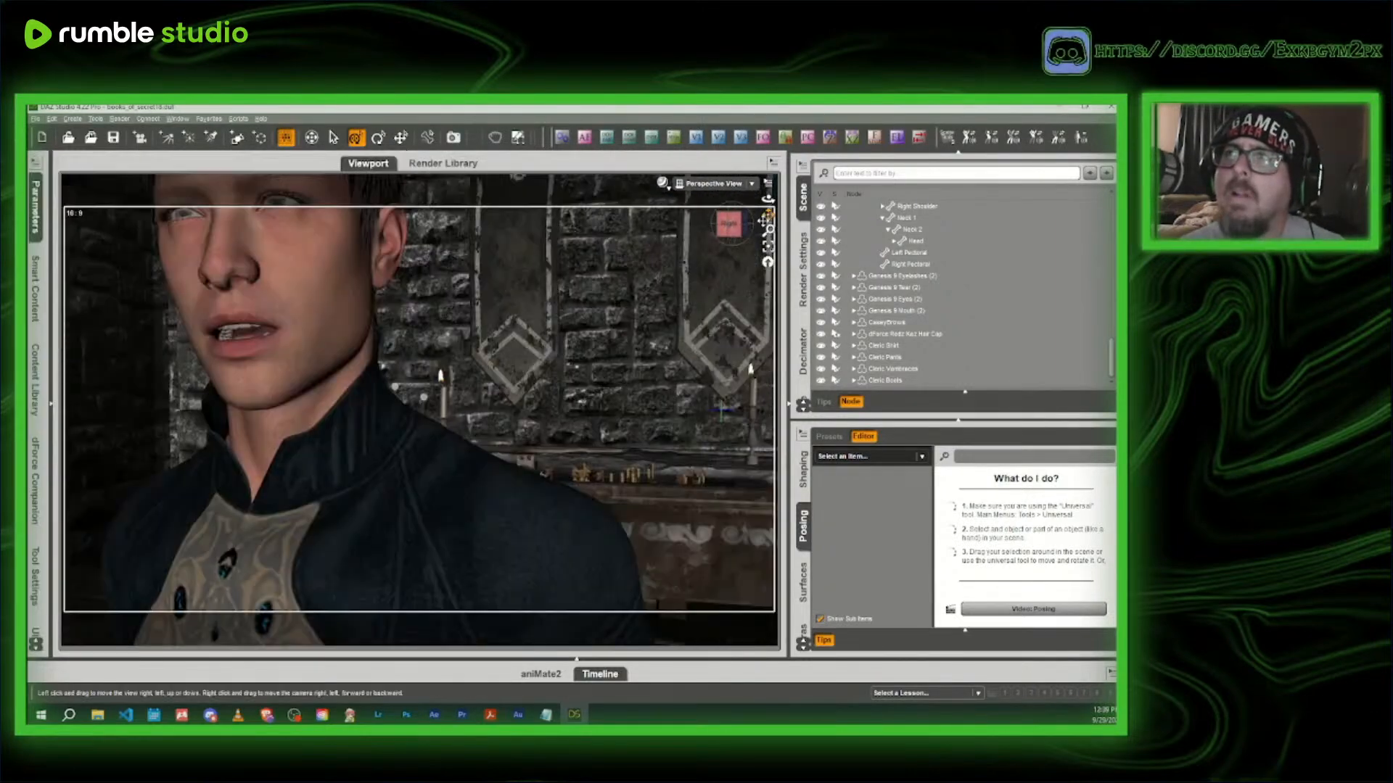
{"action": "left_click_drag", "start_coordinate": [768, 215], "coordinate": [773, 221]}
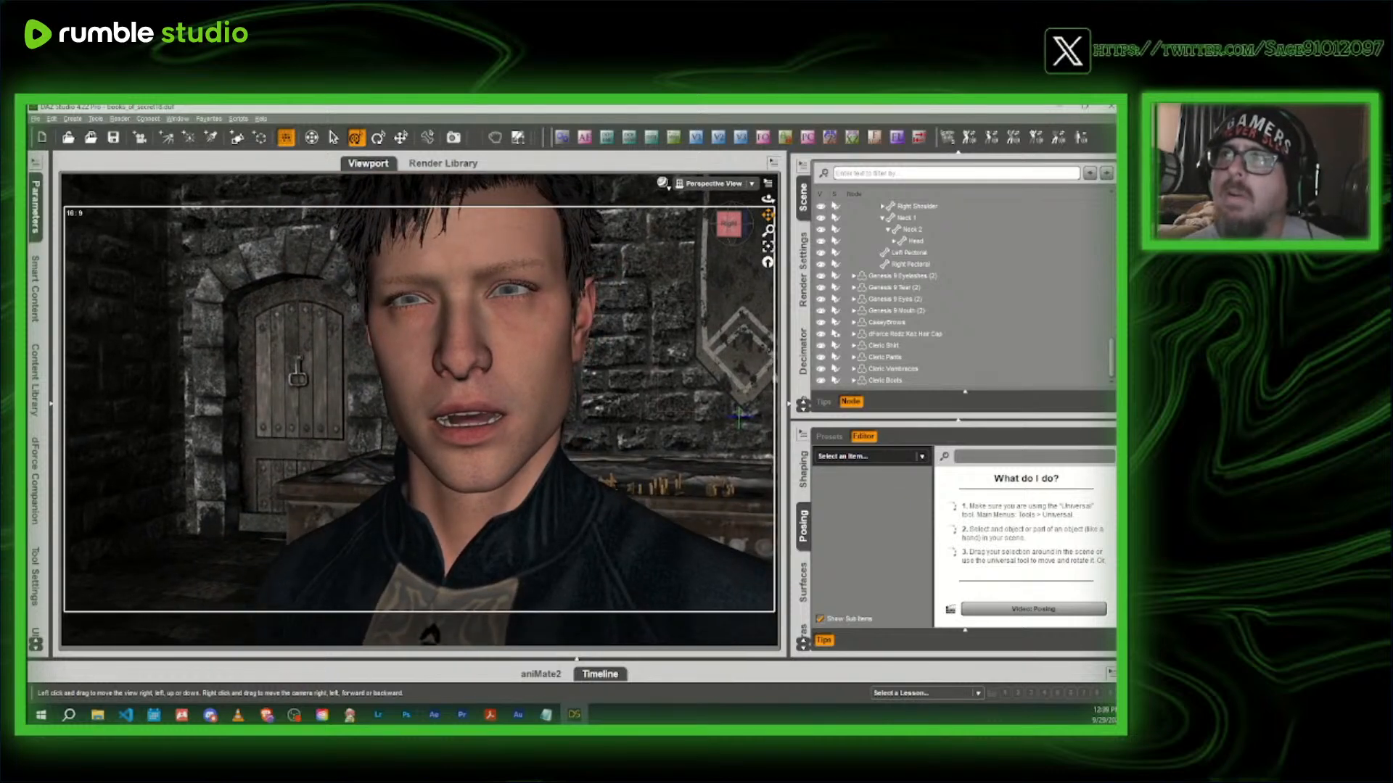
{"action": "left_click_drag", "start_coordinate": [767, 216], "coordinate": [767, 218]}
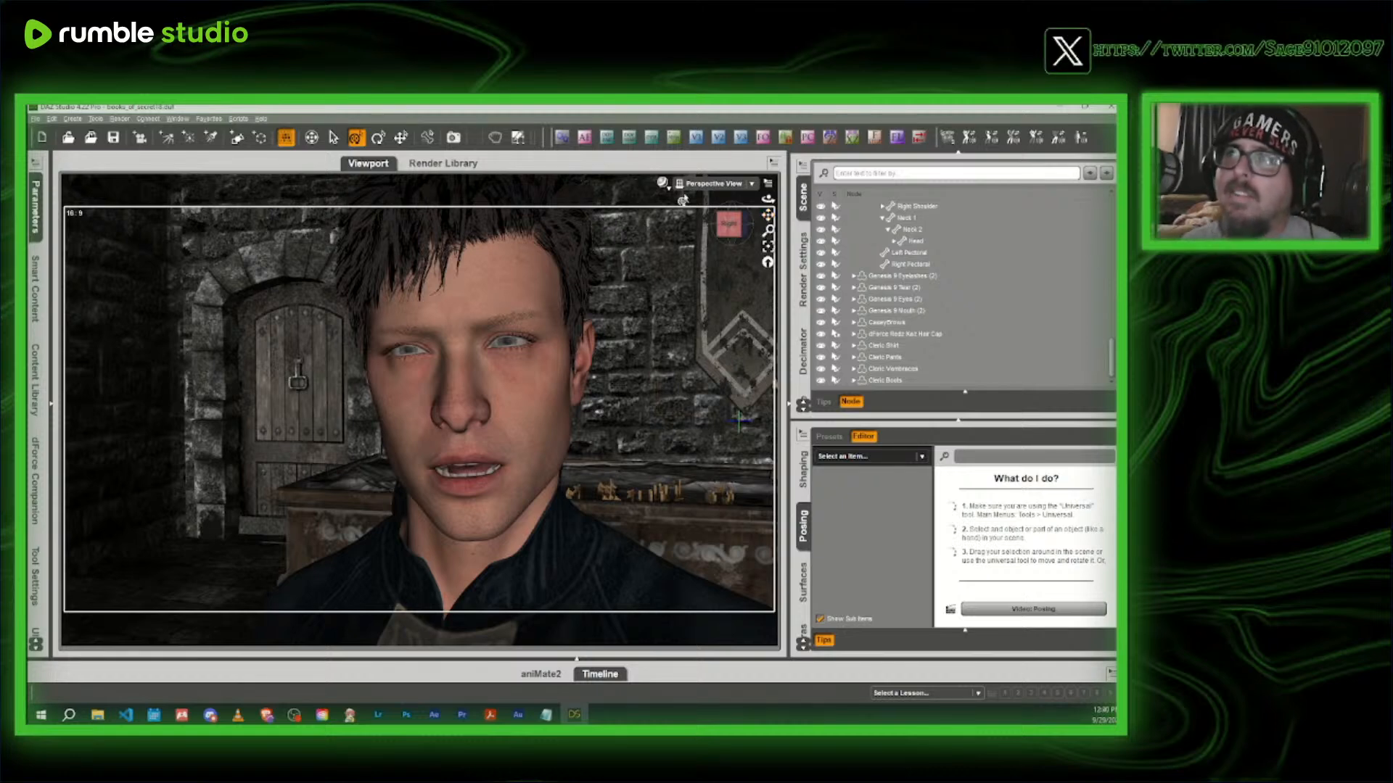
{"action": "left_click_drag", "start_coordinate": [767, 215], "coordinate": [768, 222]}
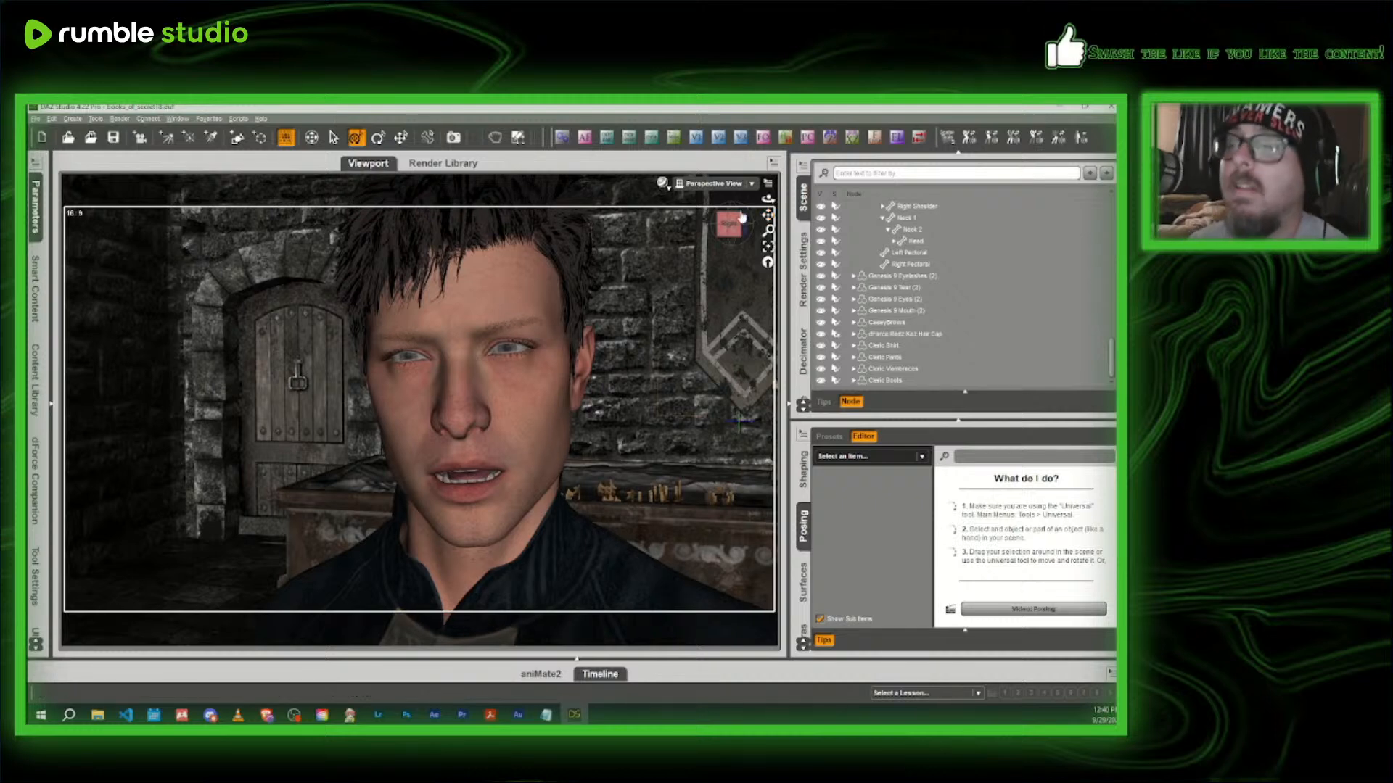
- Lower Casey's Emotional-Supermodel Serious Michael 9 expression to about 15%
{"action": "left_click", "coordinate": [528, 428]}
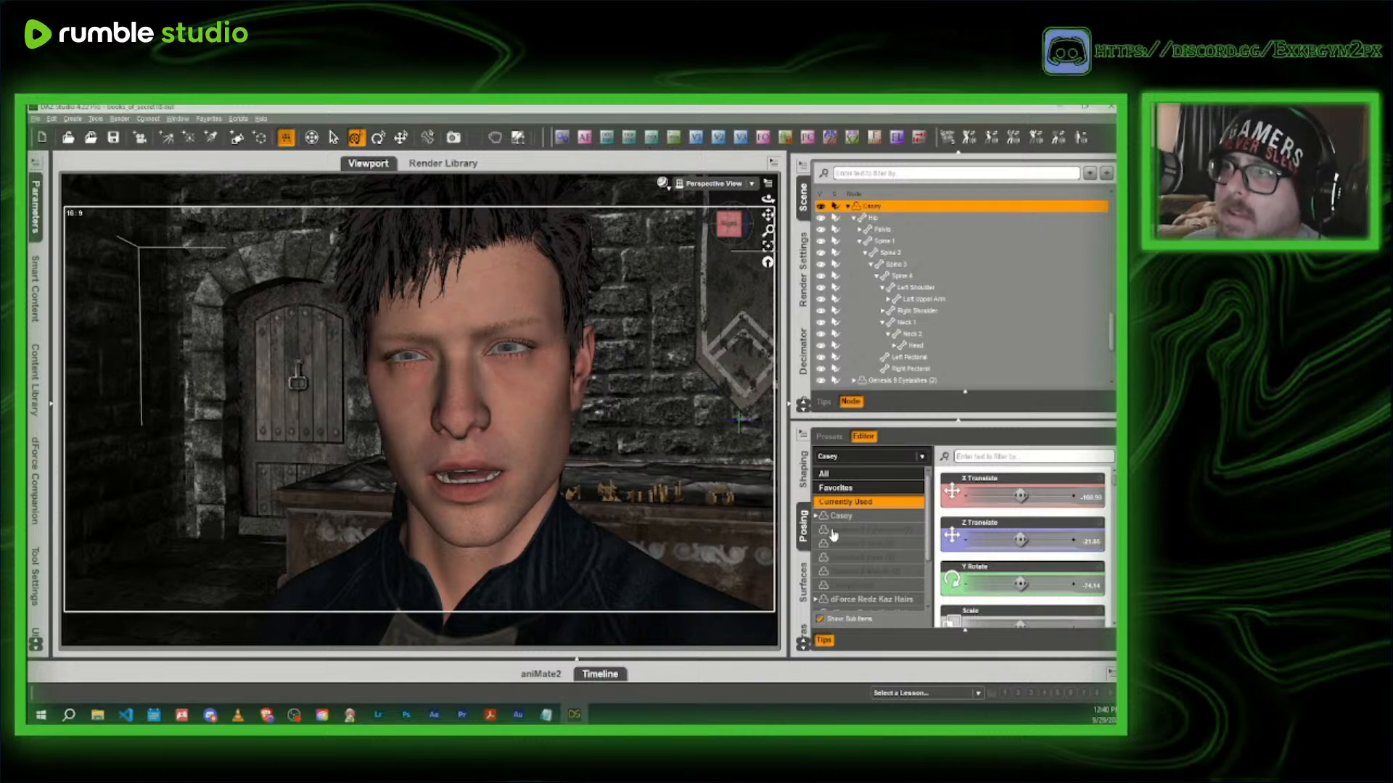
{"action": "scroll", "coordinate": [1001, 537], "scroll_direction": "down", "scroll_amount": 10}
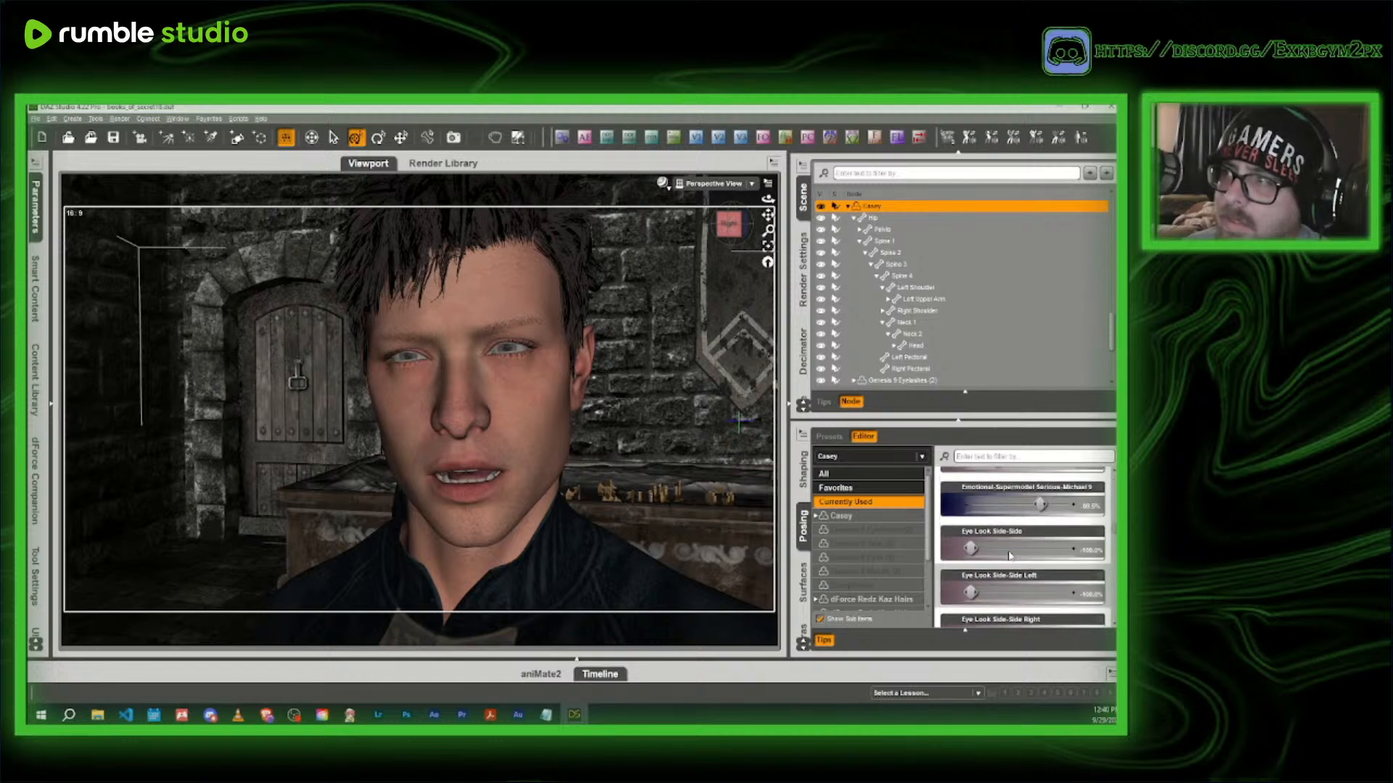
{"action": "scroll", "coordinate": [1009, 555], "scroll_direction": "up", "scroll_amount": 2}
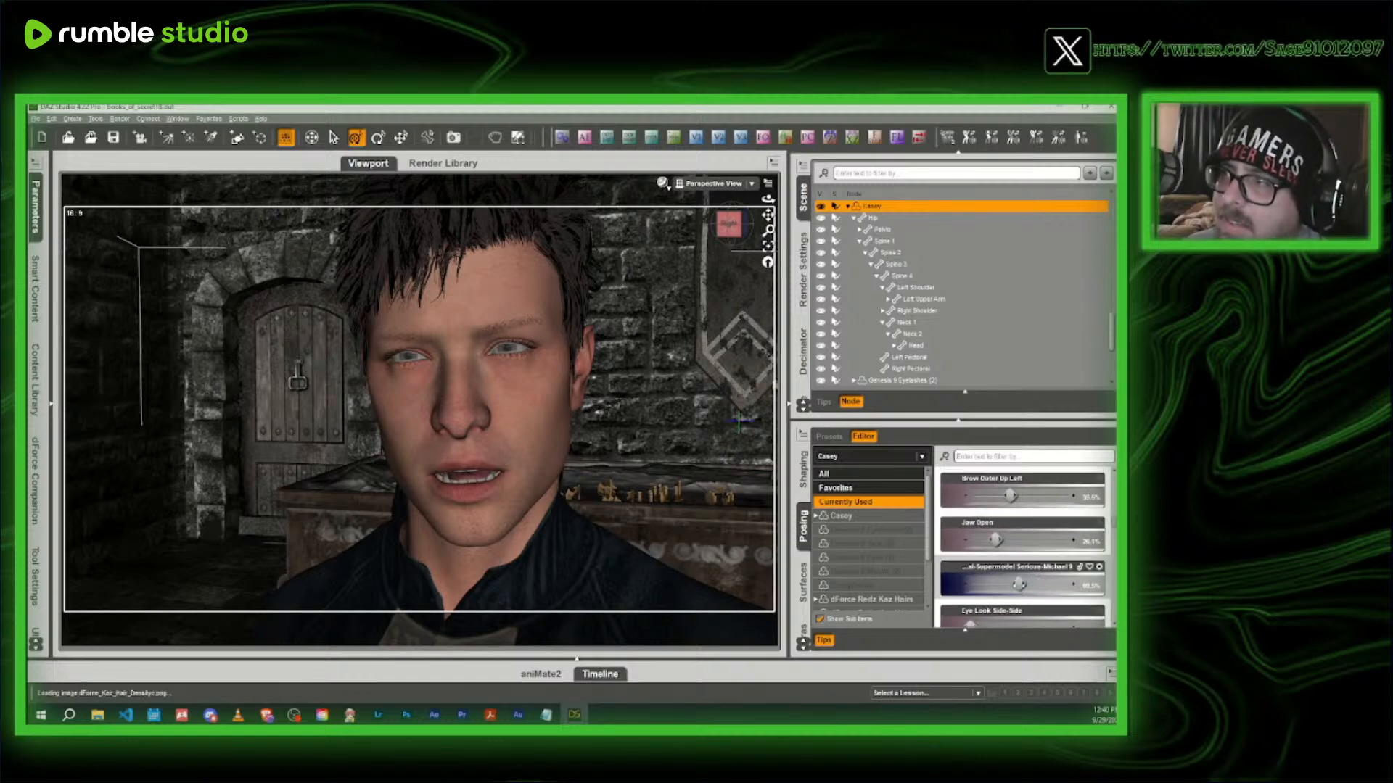
{"action": "left_click_drag", "start_coordinate": [1018, 585], "coordinate": [976, 585]}
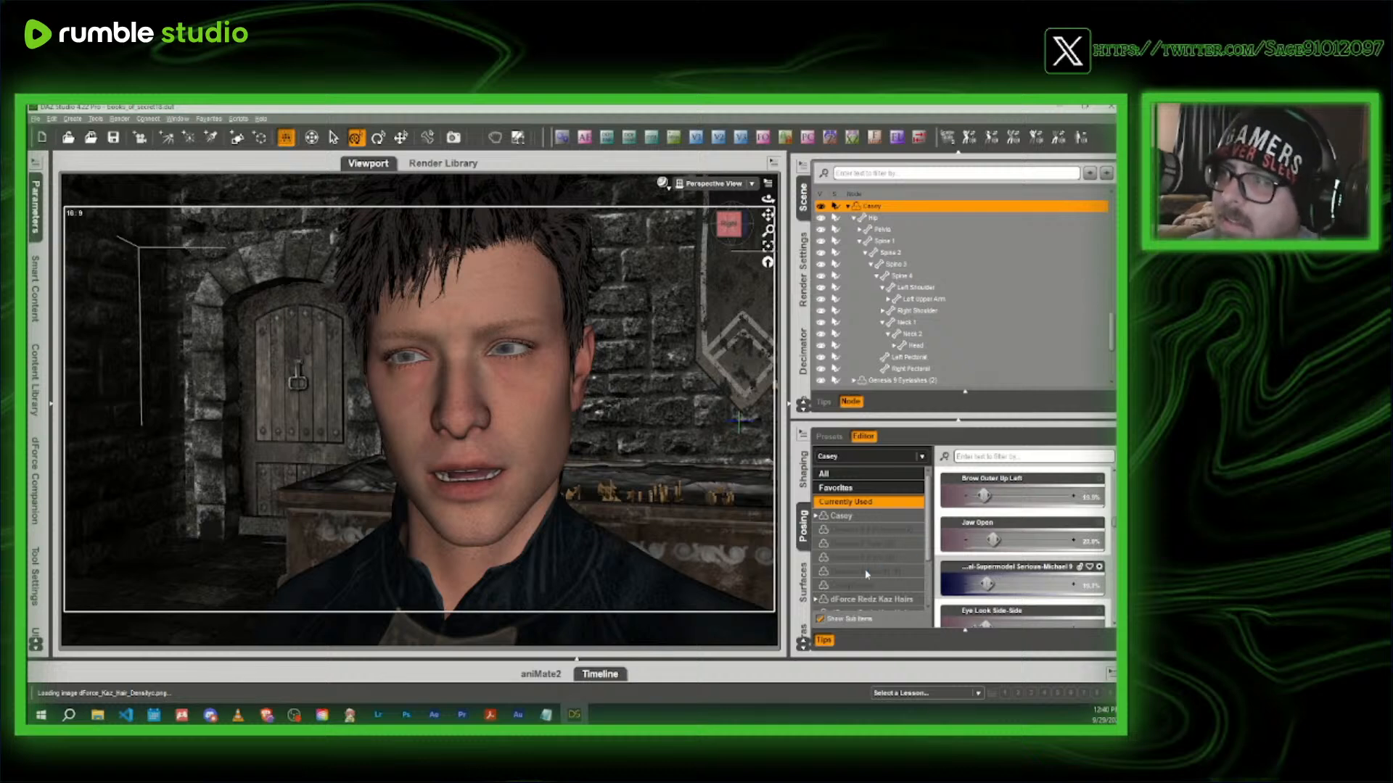
{"action": "scroll", "coordinate": [863, 575], "scroll_direction": "down", "scroll_amount": 3}
{"action": "scroll", "coordinate": [859, 573], "scroll_direction": "up", "scroll_amount": 5}
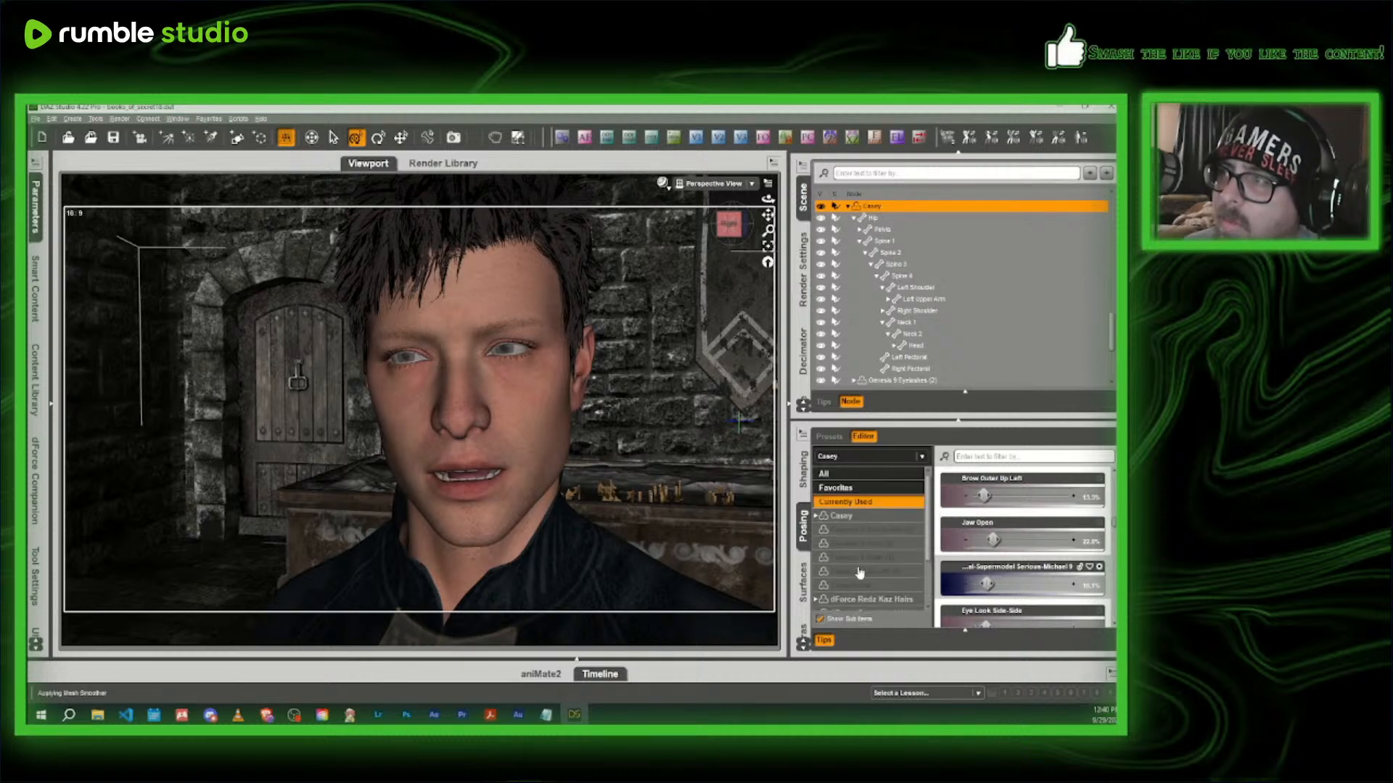
- Search Casey's head pose controls for "angry" and raise JW Troll Faces-Angry B-Gren the Troll to about half strength
{"action": "left_click", "coordinate": [835, 515]}
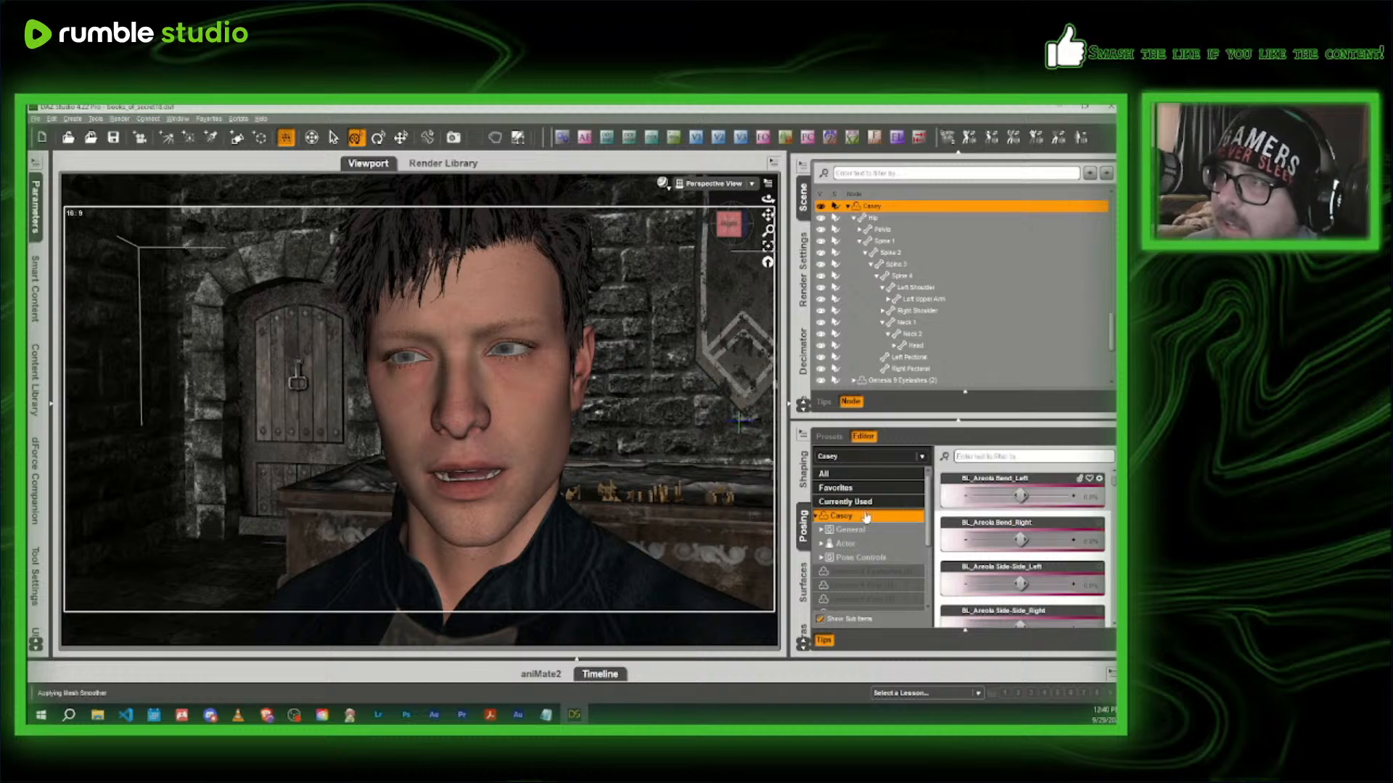
{"action": "left_click", "coordinate": [852, 557]}
{"action": "scroll", "coordinate": [859, 537], "scroll_direction": "down", "scroll_amount": 3}
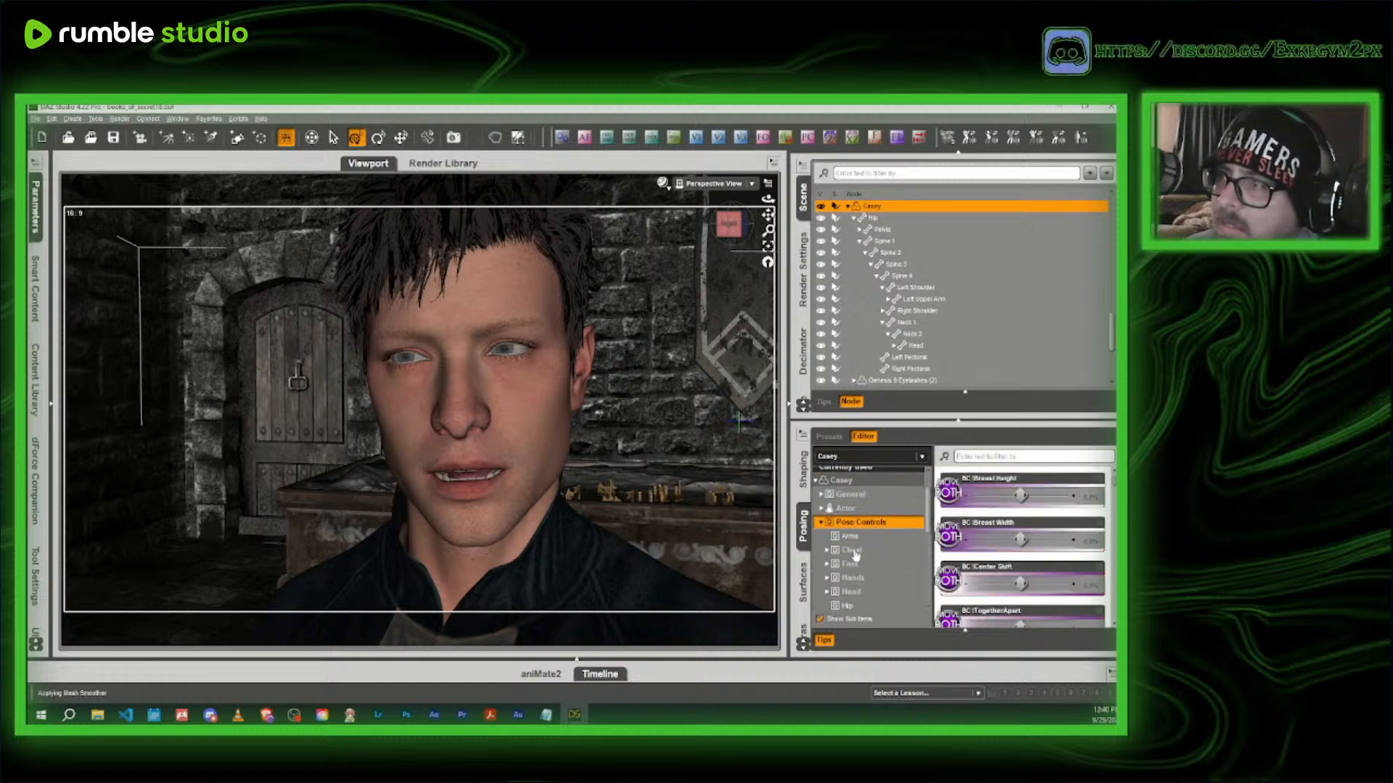
{"action": "left_click", "coordinate": [861, 515]}
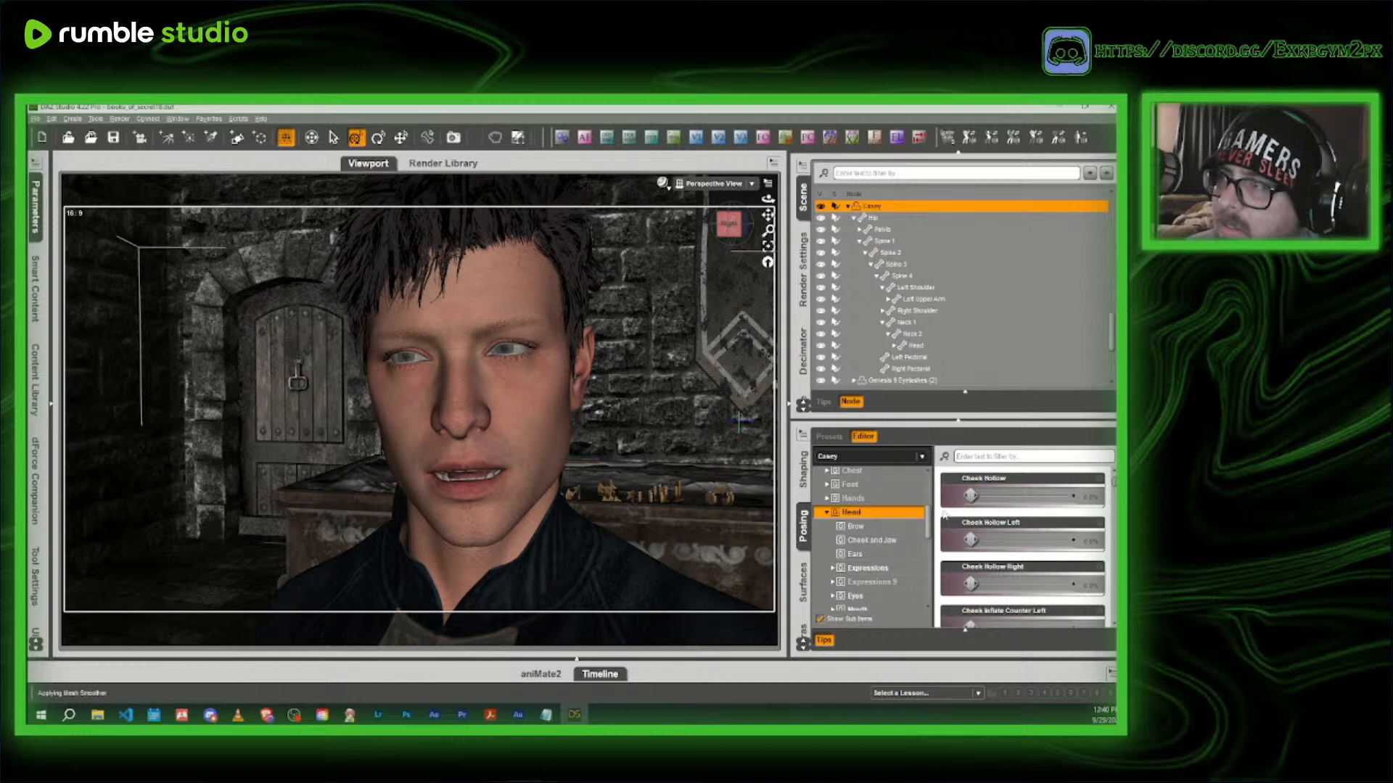
{"action": "left_click", "coordinate": [989, 456]}
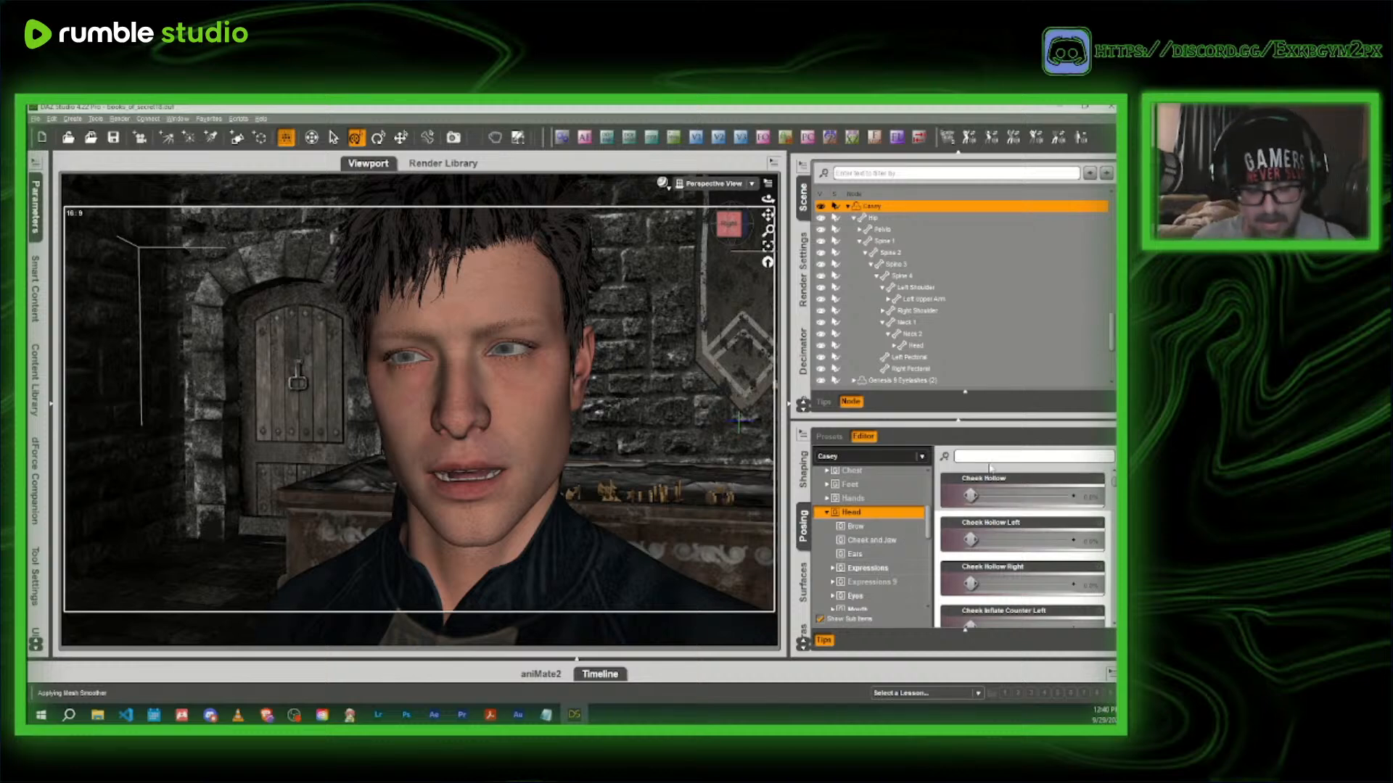
{"action": "type", "text": "angl"}
{"action": "type", "text": "y"}
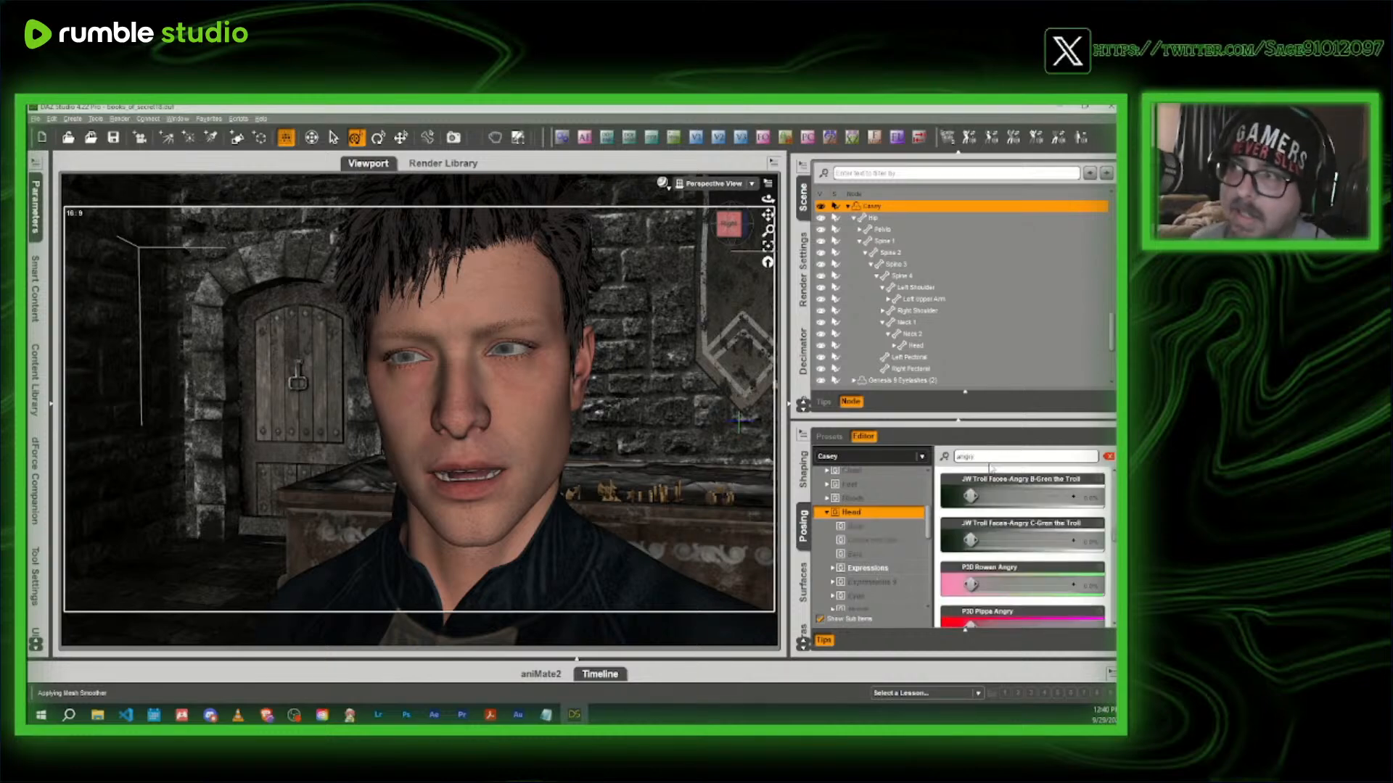
{"action": "left_click_drag", "start_coordinate": [971, 496], "coordinate": [1019, 497]}
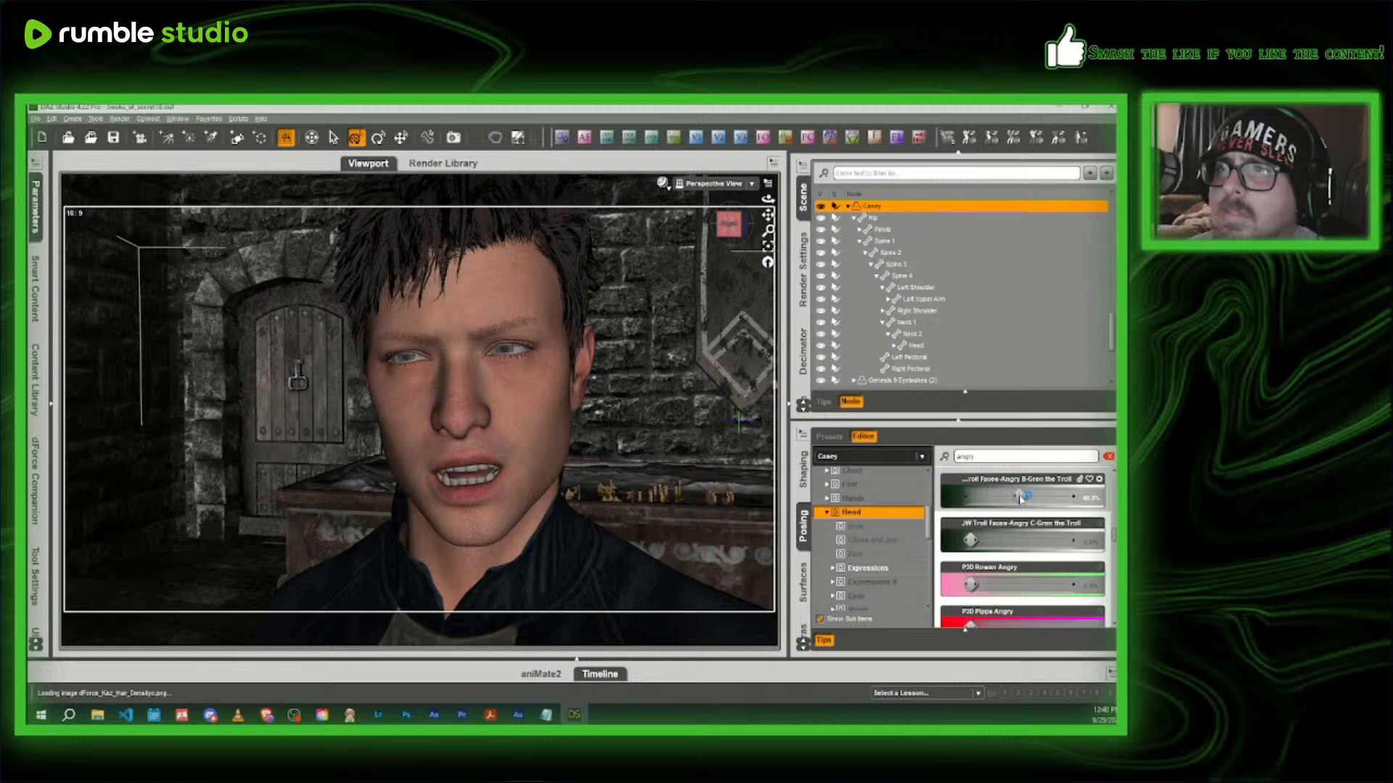
- Look through the close-up camera and switch Auto Focus on for Casey's eyes
{"action": "left_click", "coordinate": [715, 183]}
{"action": "left_click", "coordinate": [728, 278]}
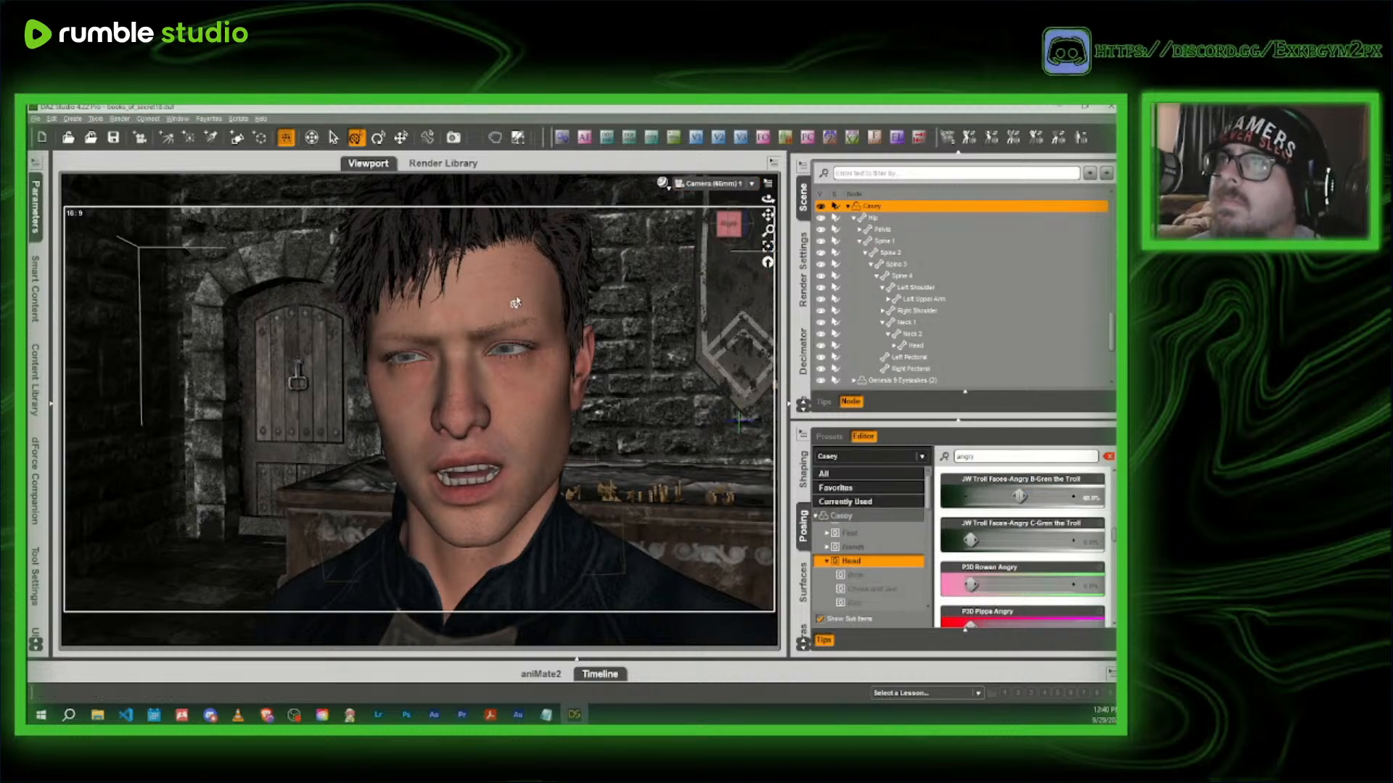
{"action": "left_click", "coordinate": [584, 137]}
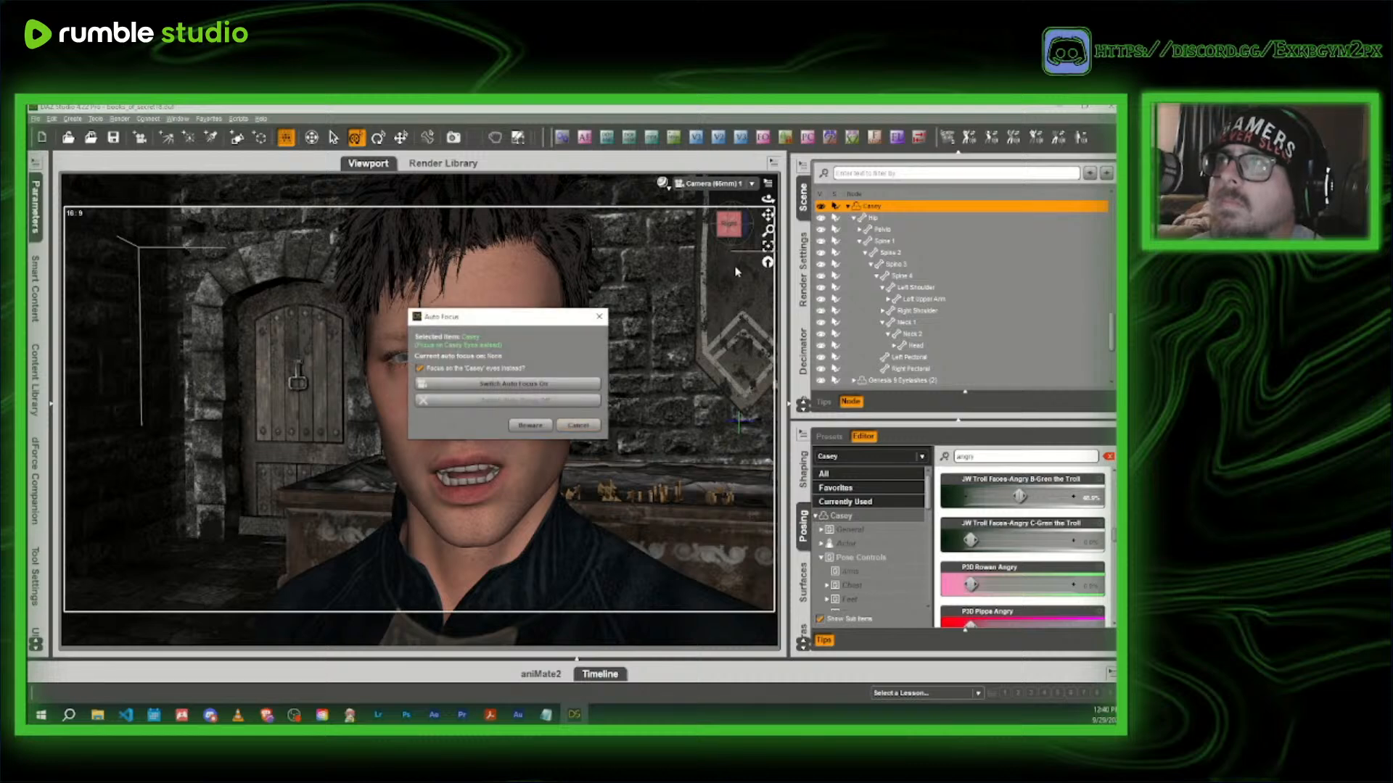
{"action": "left_click", "coordinate": [528, 388]}
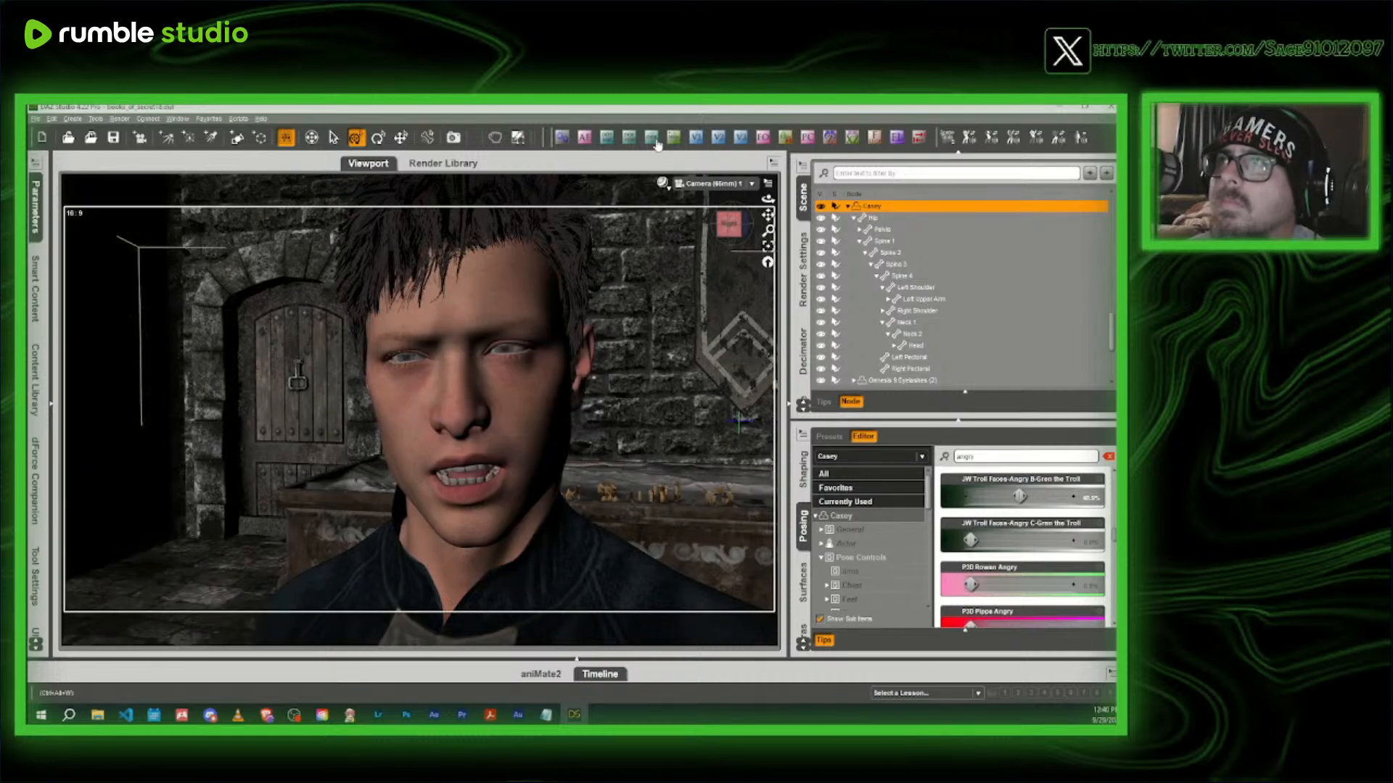
- Set the close-up camera's f-stop to 45 (11 stops)
{"action": "left_click", "coordinate": [663, 186]}
{"action": "left_click", "coordinate": [659, 330]}
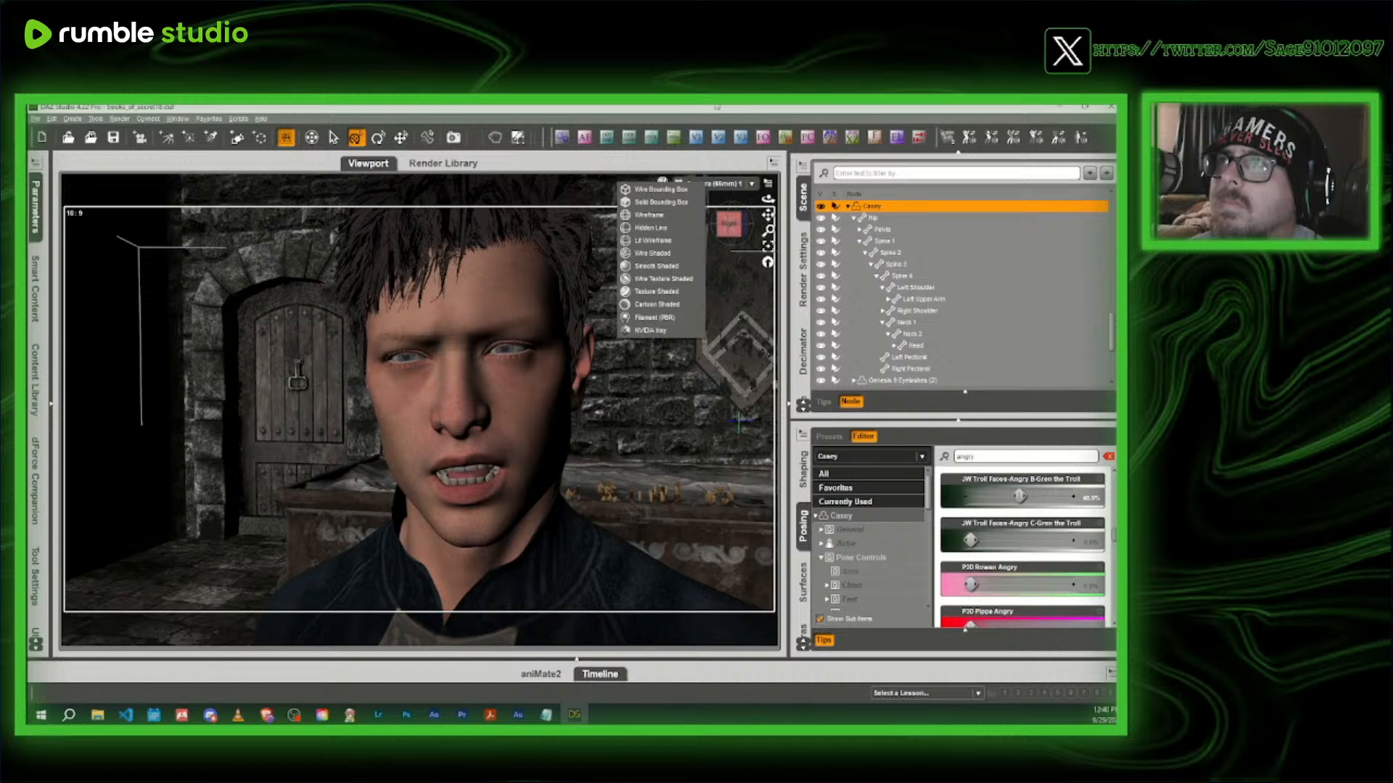
{"action": "left_click", "coordinate": [891, 149]}
{"action": "left_click", "coordinate": [577, 354]}
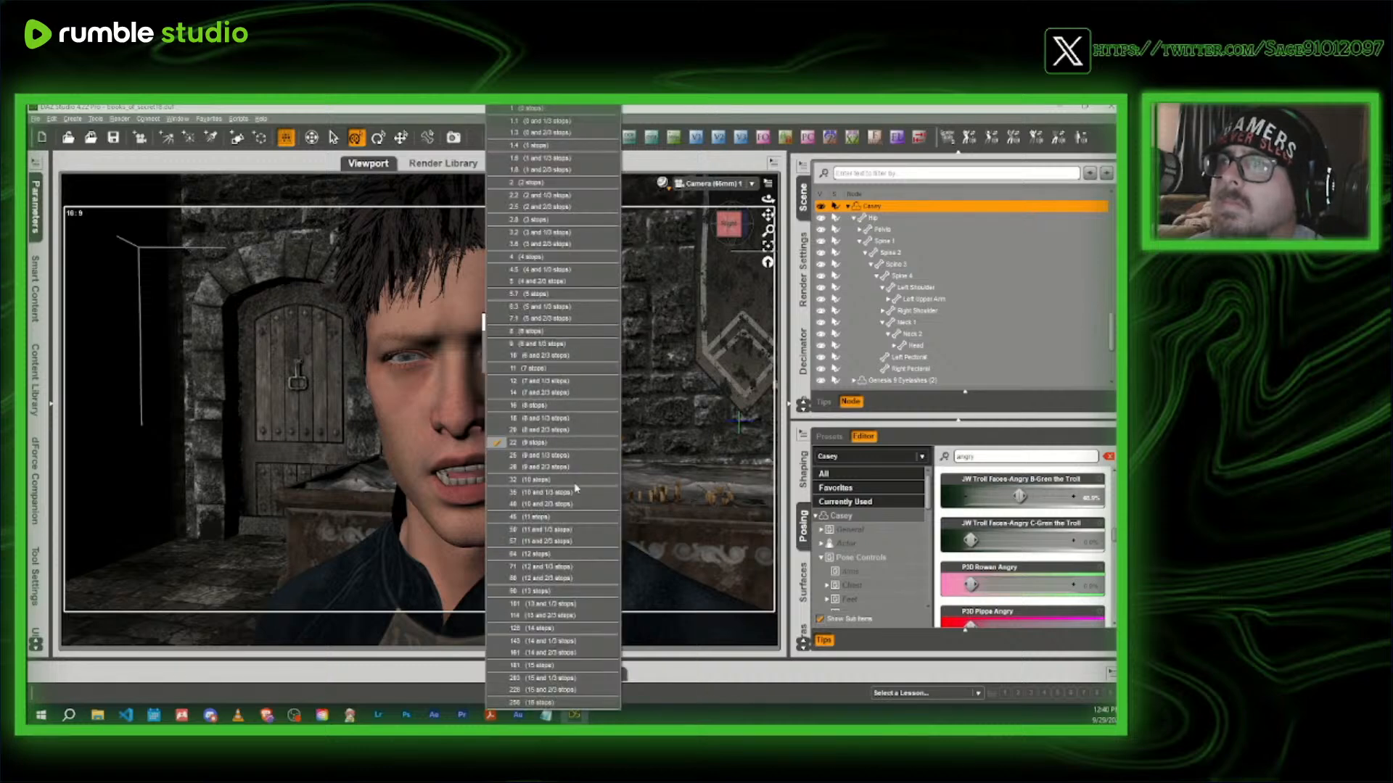
{"action": "left_click", "coordinate": [565, 516]}
- Preview Casey's close-up in the NVIDIA Iray draw style, then restore Texture Shaded
{"action": "left_click", "coordinate": [663, 184]}
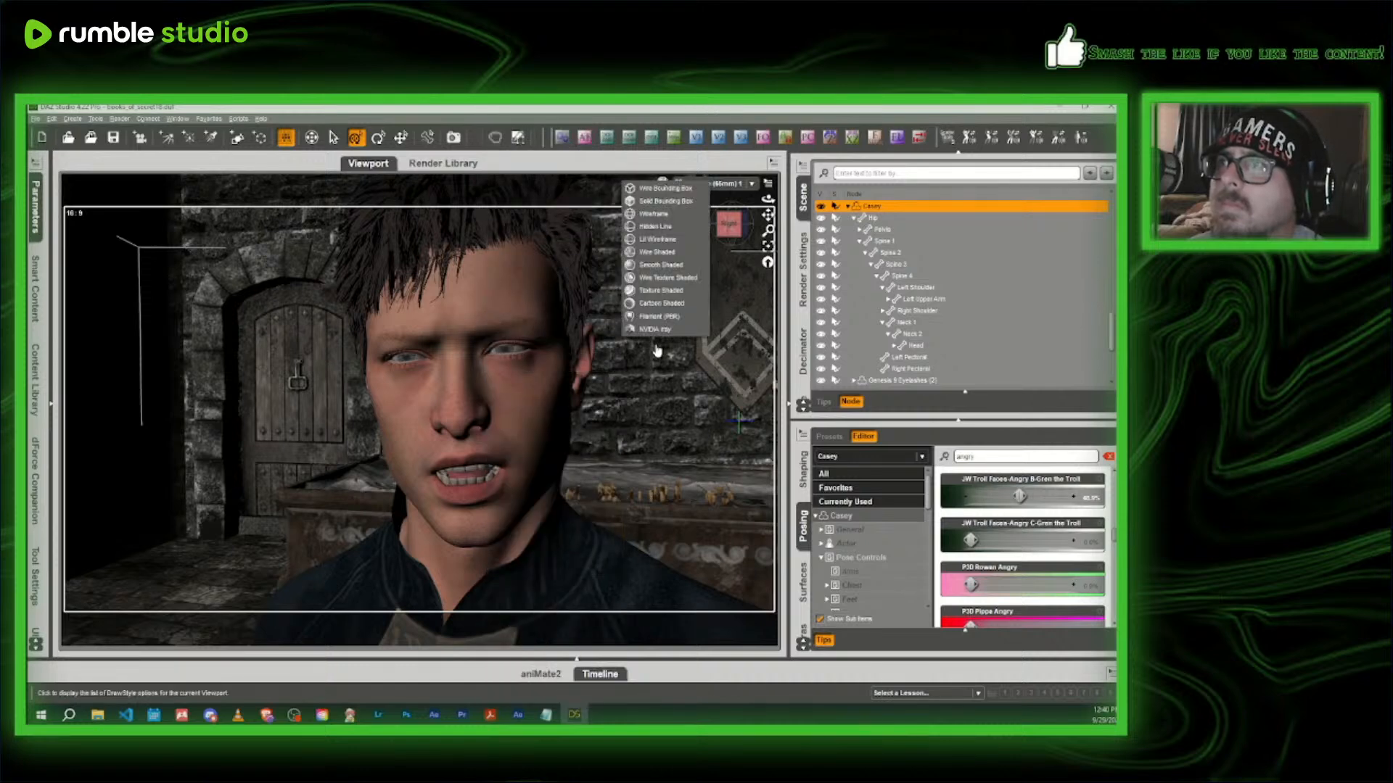
{"action": "left_click", "coordinate": [658, 333]}
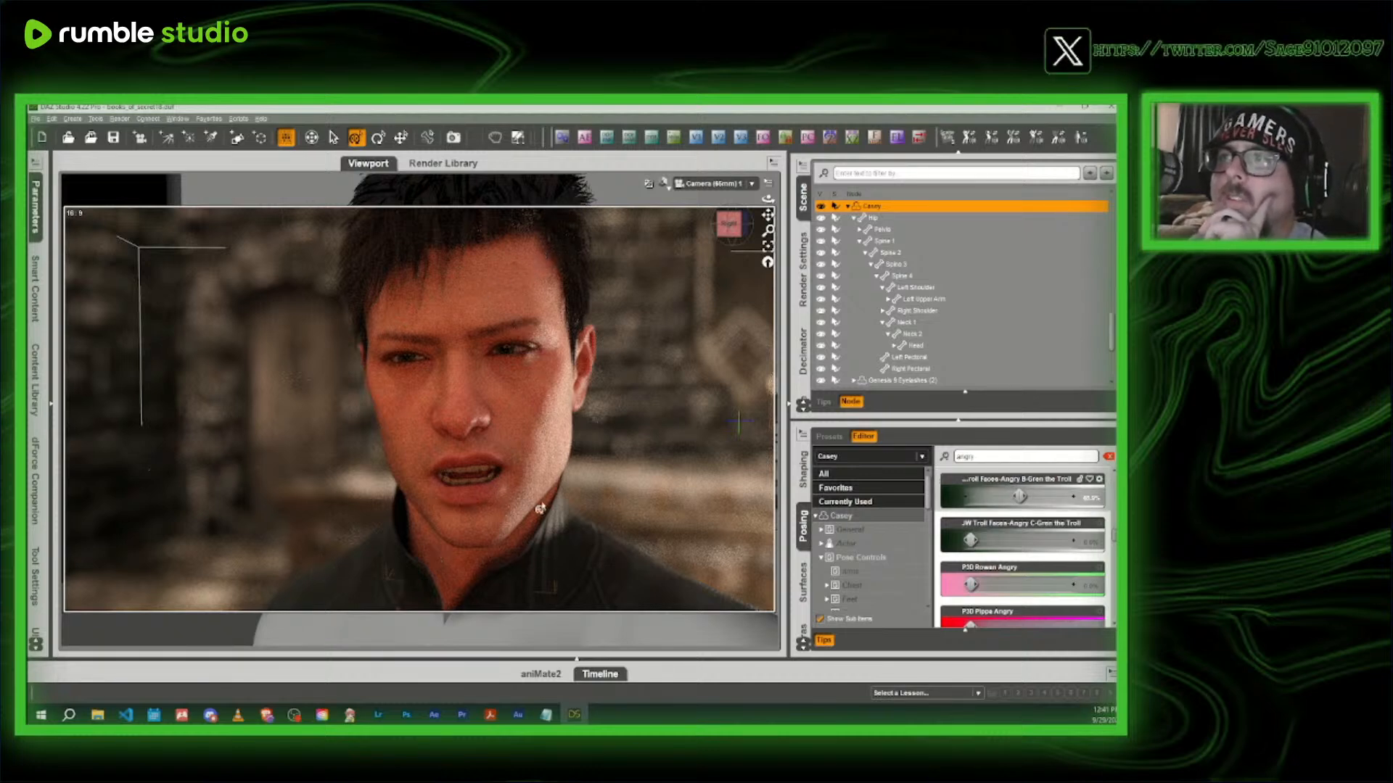
{"action": "left_click", "coordinate": [663, 184]}
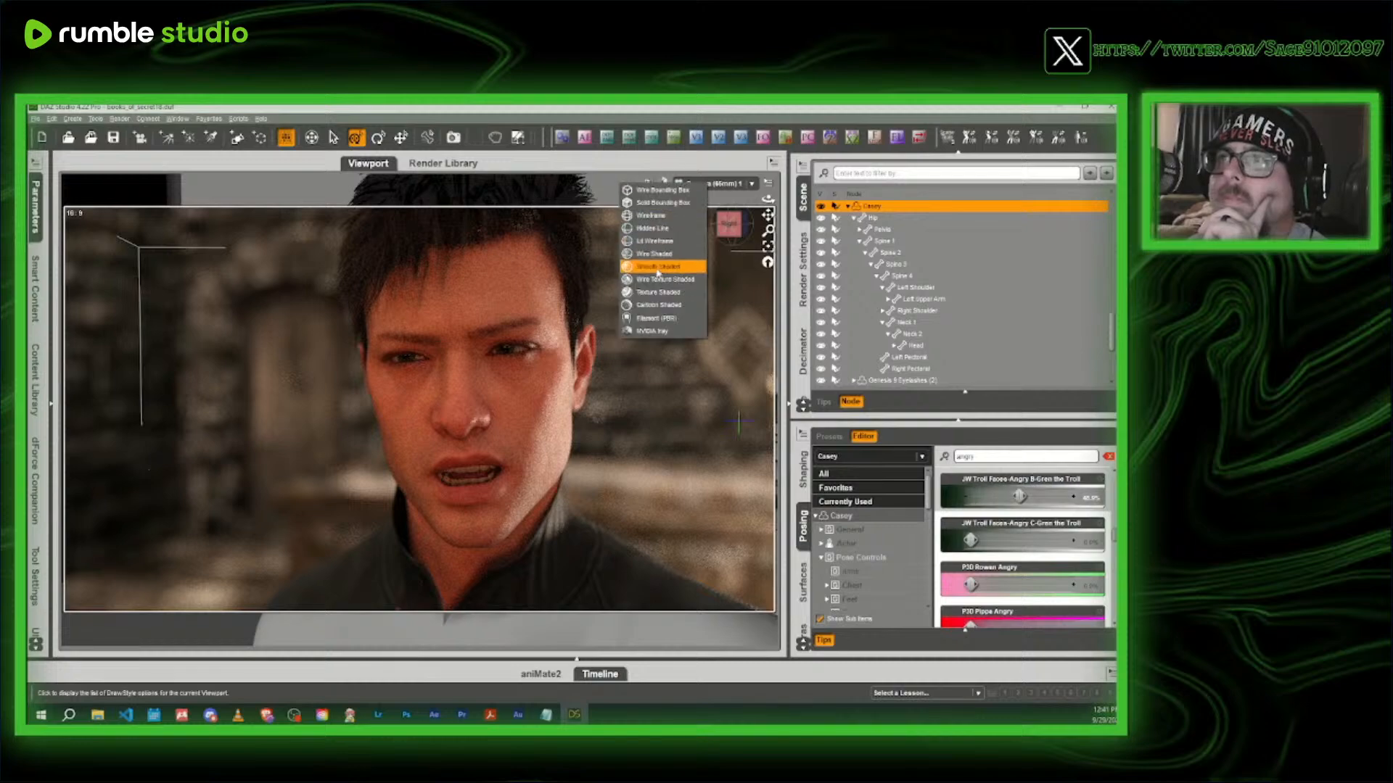
{"action": "left_click", "coordinate": [653, 292]}
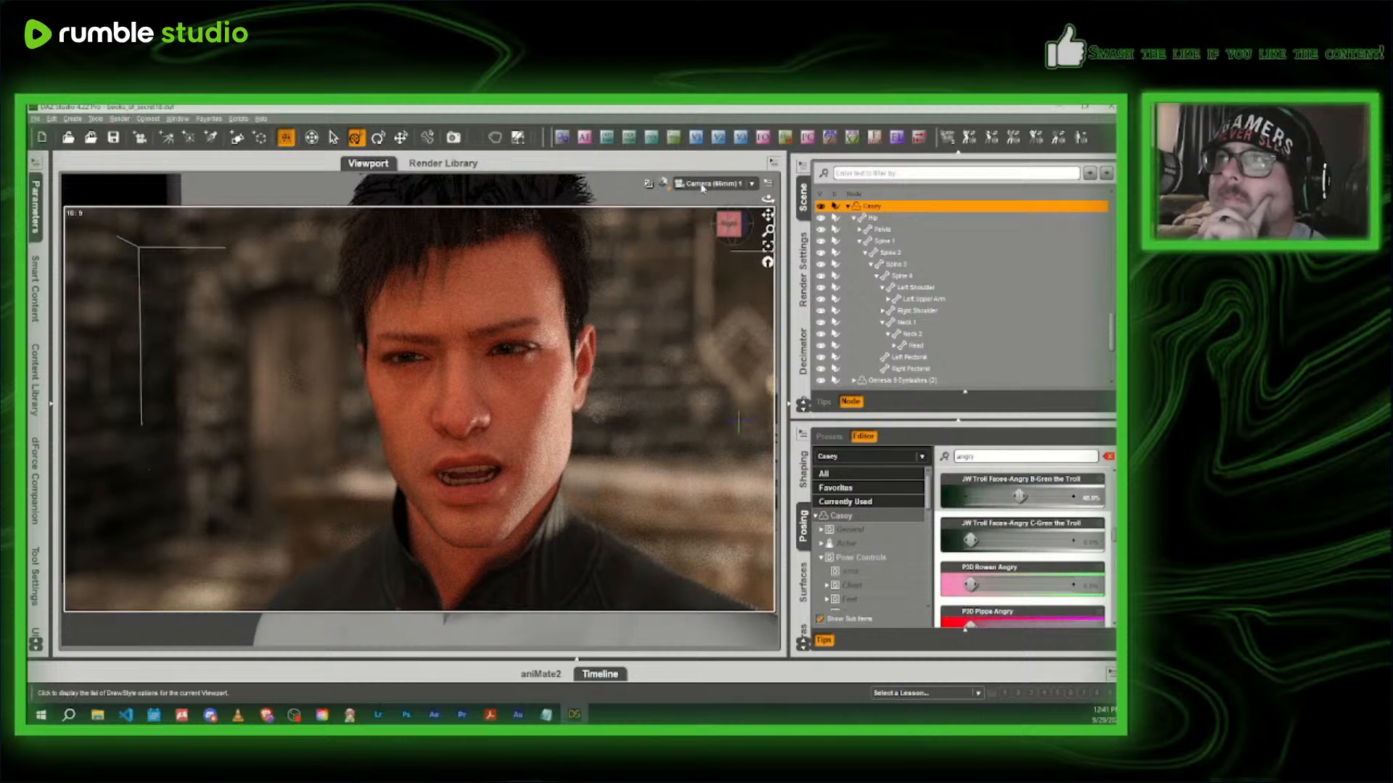
- Move the Window Light from the far side of the room to just beyond Casey, working in the Perspective View
{"action": "left_click", "coordinate": [702, 183]}
{"action": "left_click", "coordinate": [725, 245]}
{"action": "left_click_drag", "start_coordinate": [729, 243], "coordinate": [792, 272]}
{"action": "left_click_drag", "start_coordinate": [766, 216], "coordinate": [602, 285]}
{"action": "scroll", "coordinate": [602, 284], "scroll_direction": "down", "scroll_amount": 4}
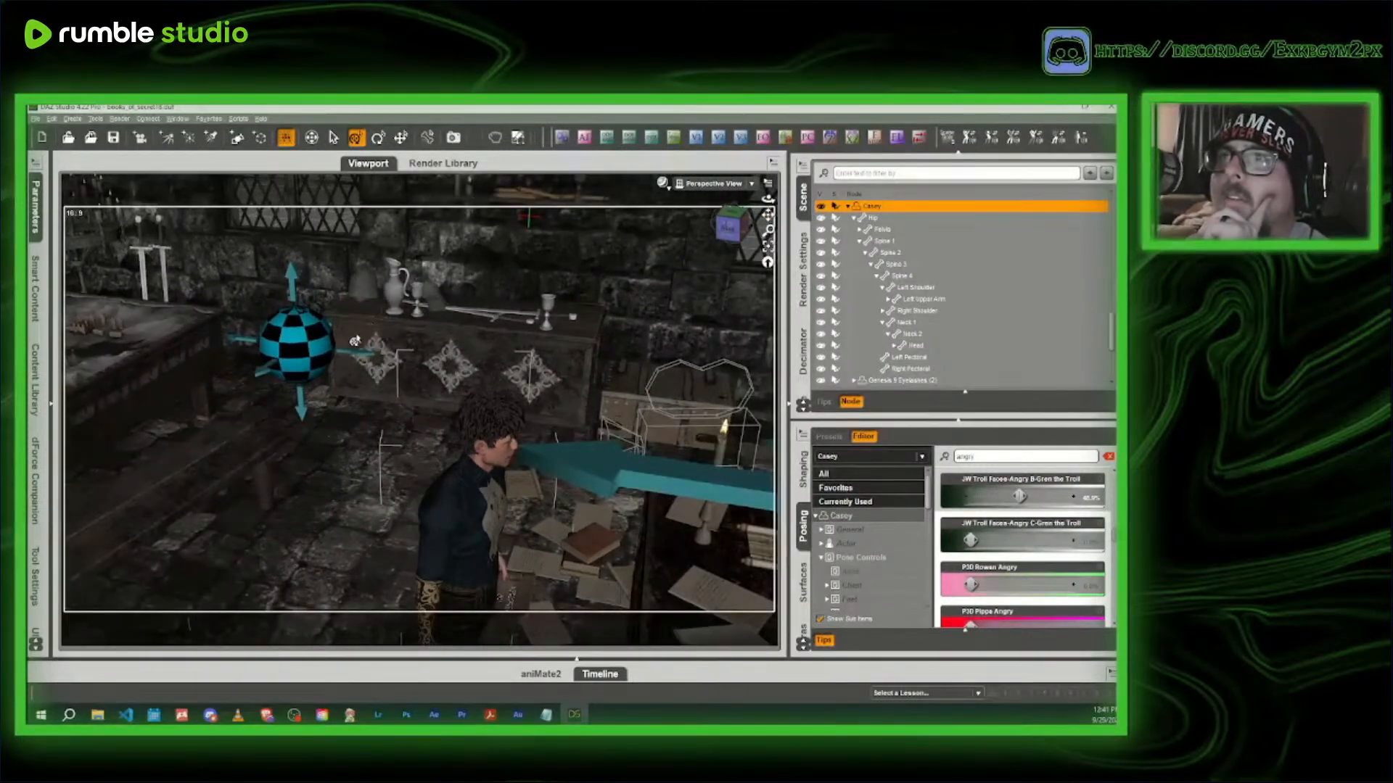
{"action": "left_click", "coordinate": [291, 349]}
{"action": "left_click_drag", "start_coordinate": [288, 376], "coordinate": [444, 355]}
{"action": "left_click", "coordinate": [715, 186]}
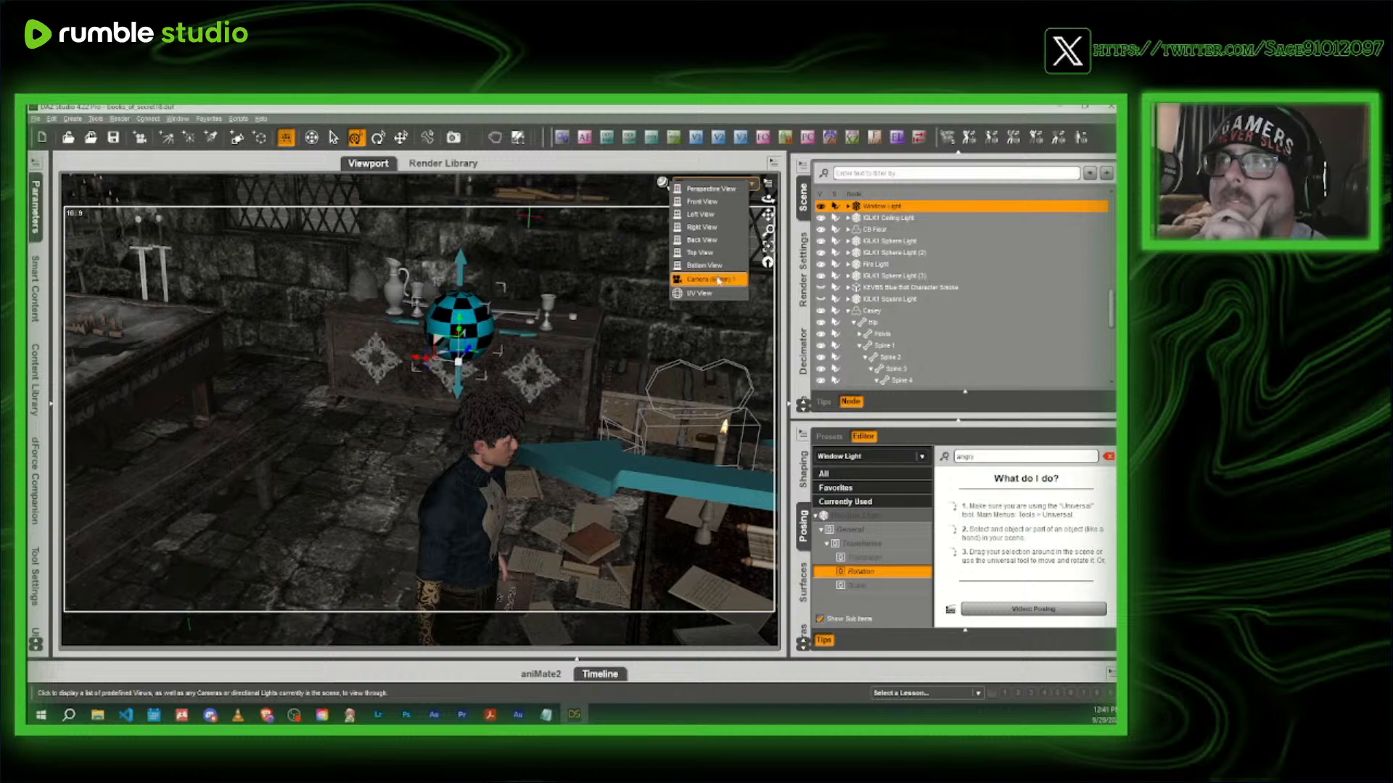
- Preview Casey's close-up through its camera in the NVIDIA Iray draw style, then restore Texture Shaded
{"action": "left_click", "coordinate": [714, 279]}
{"action": "left_click", "coordinate": [662, 182]}
{"action": "left_click", "coordinate": [650, 333]}
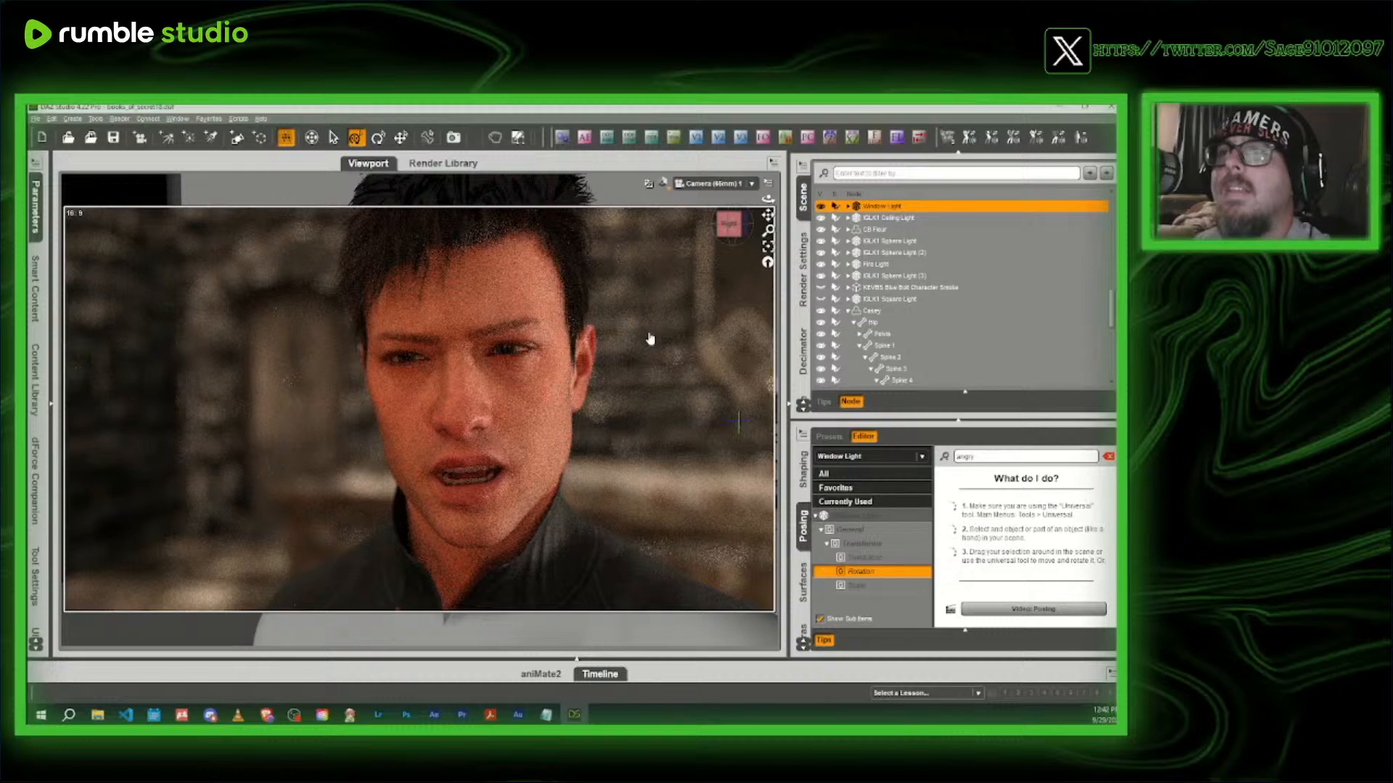
{"action": "left_click", "coordinate": [663, 184]}
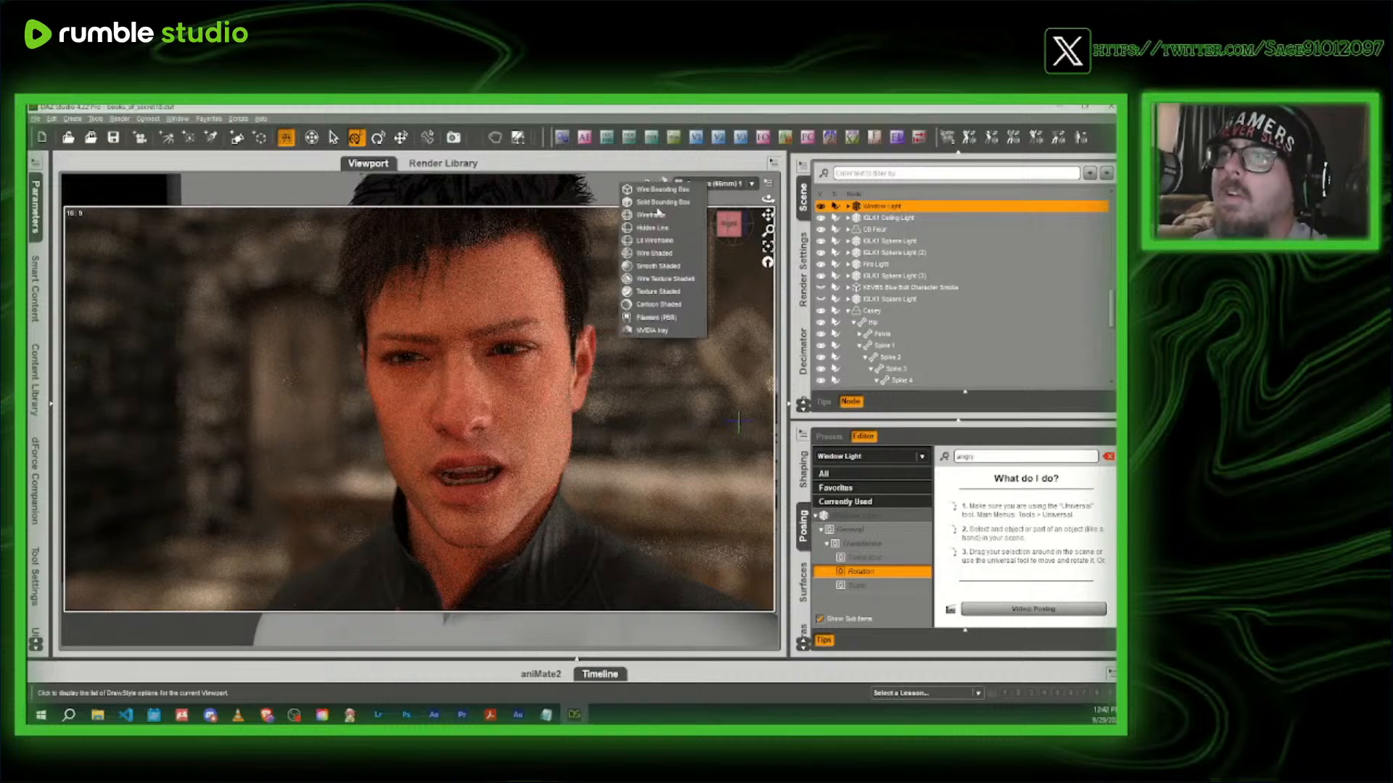
{"action": "left_click", "coordinate": [645, 293]}
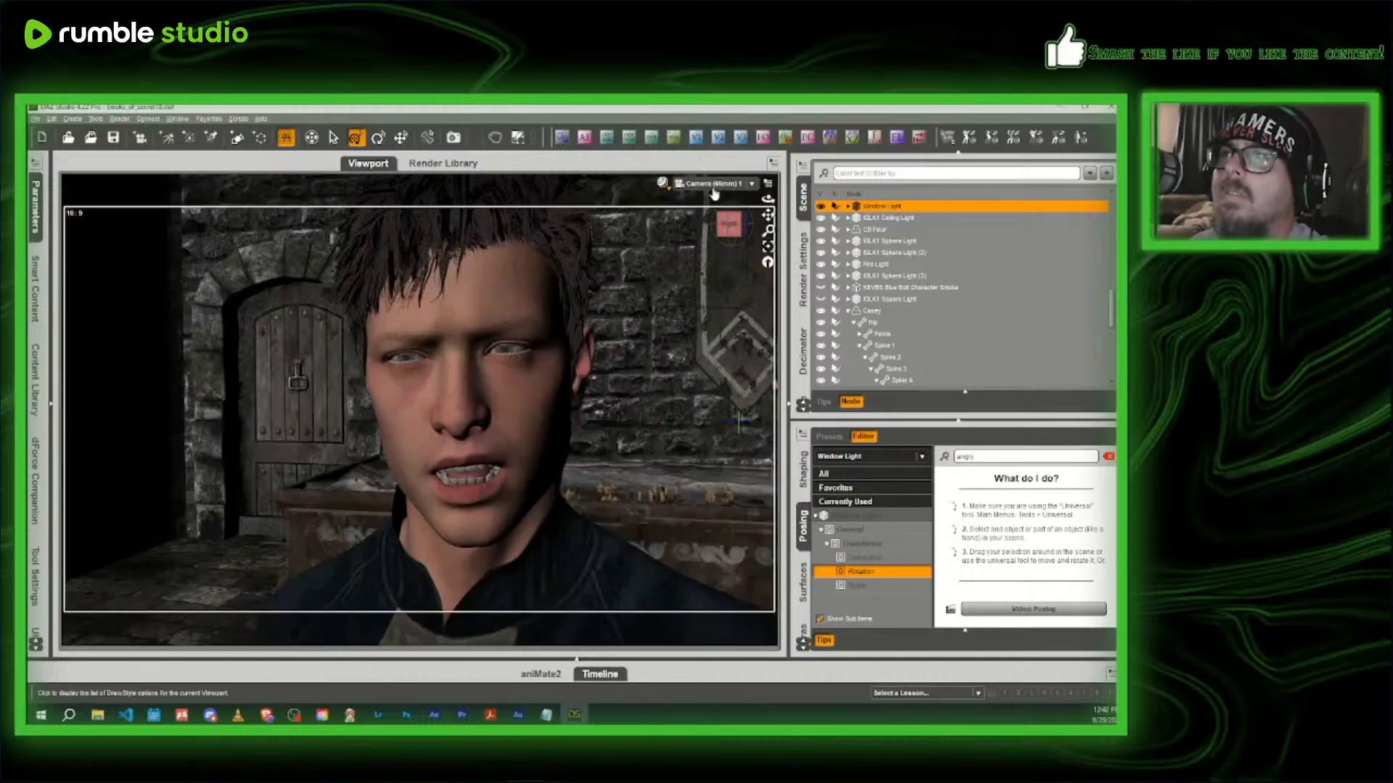
- Shift the Window Light slightly closer to Casey in the Perspective View, adjusting it from two view angles
{"action": "left_click", "coordinate": [713, 184]}
{"action": "left_click", "coordinate": [709, 195]}
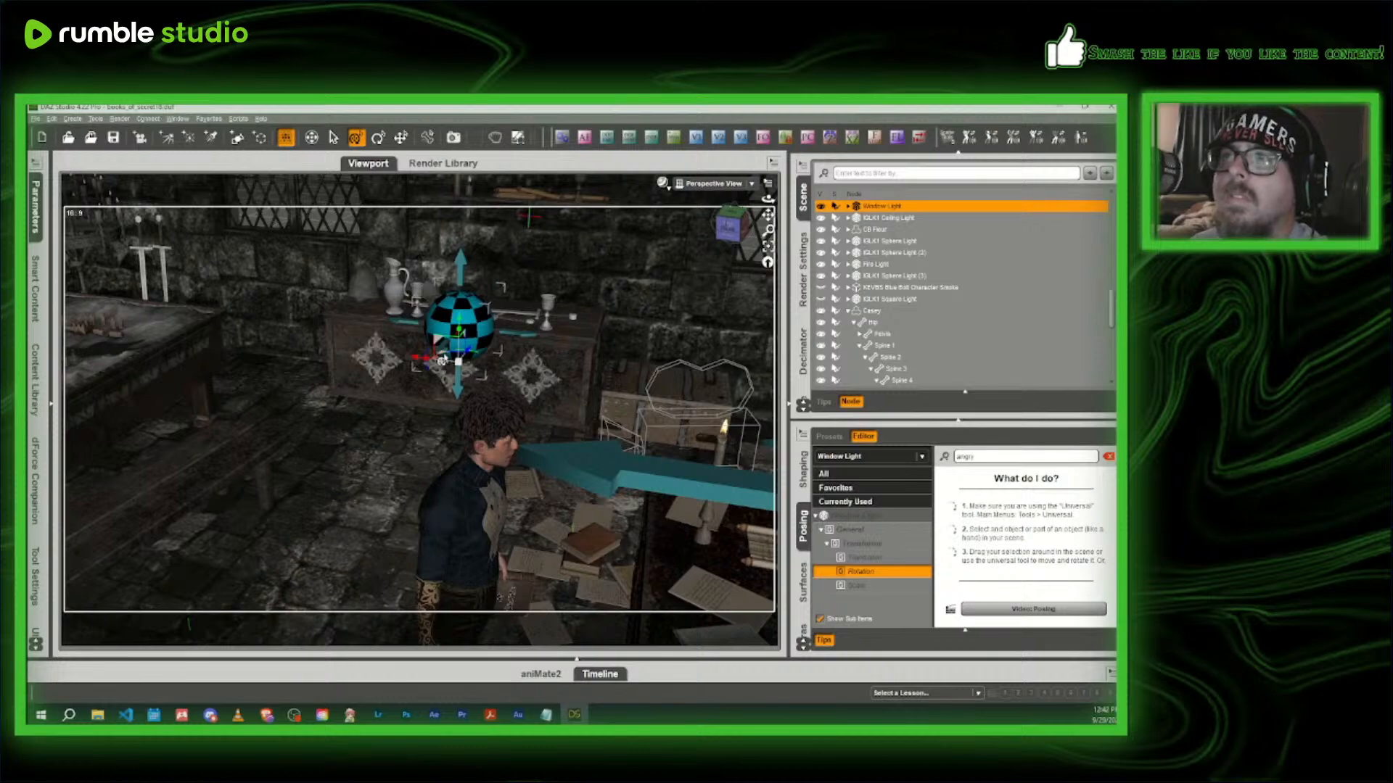
{"action": "left_click_drag", "start_coordinate": [442, 356], "coordinate": [451, 374]}
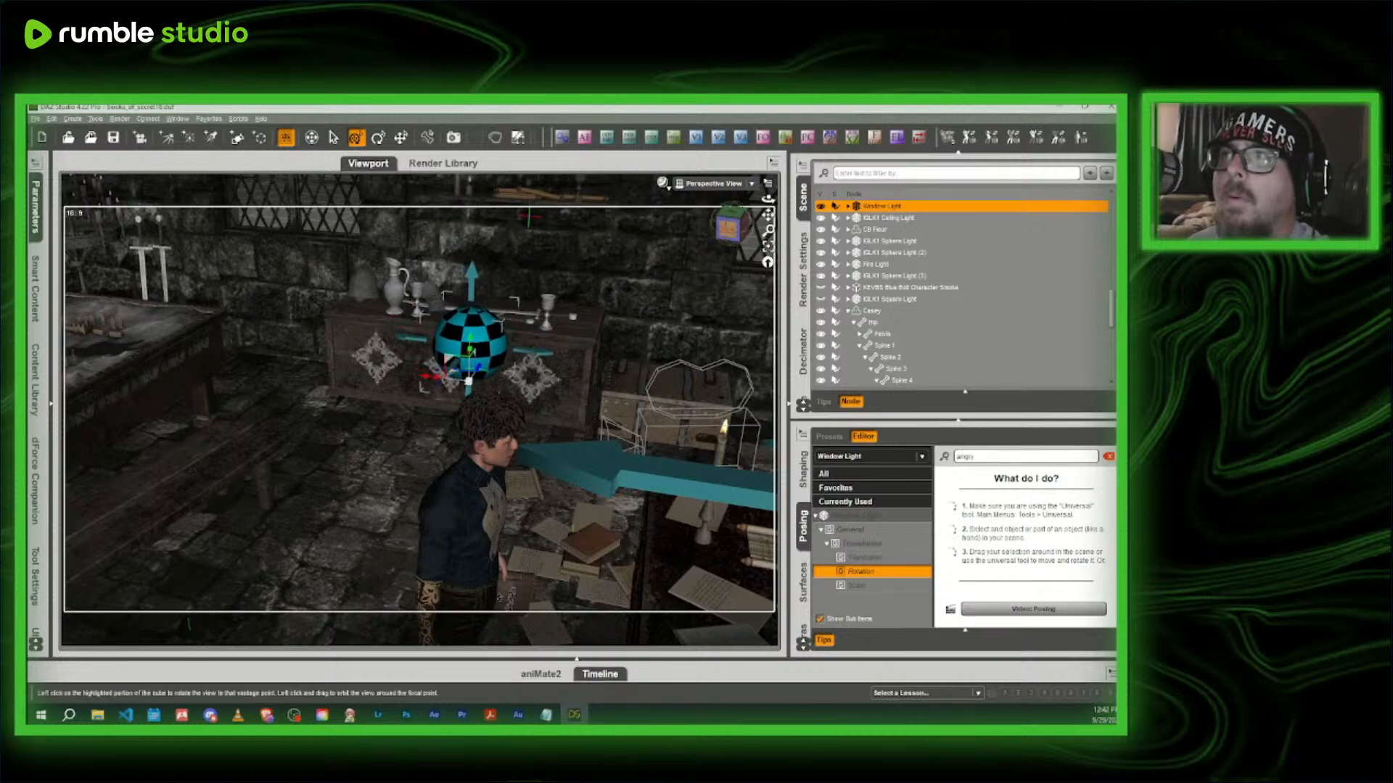
{"action": "left_click_drag", "start_coordinate": [730, 228], "coordinate": [691, 231]}
{"action": "left_click_drag", "start_coordinate": [767, 215], "coordinate": [602, 193]}
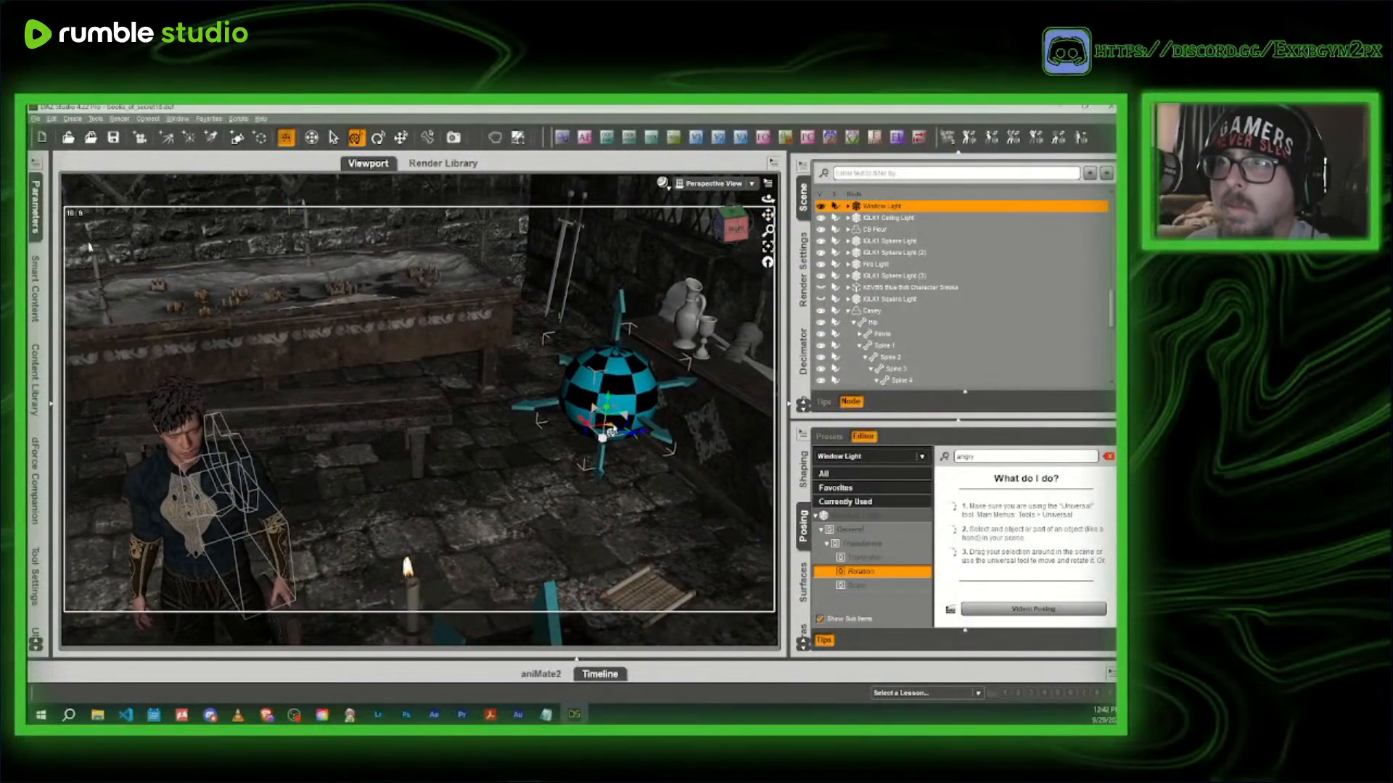
{"action": "left_click_drag", "start_coordinate": [610, 431], "coordinate": [586, 441]}
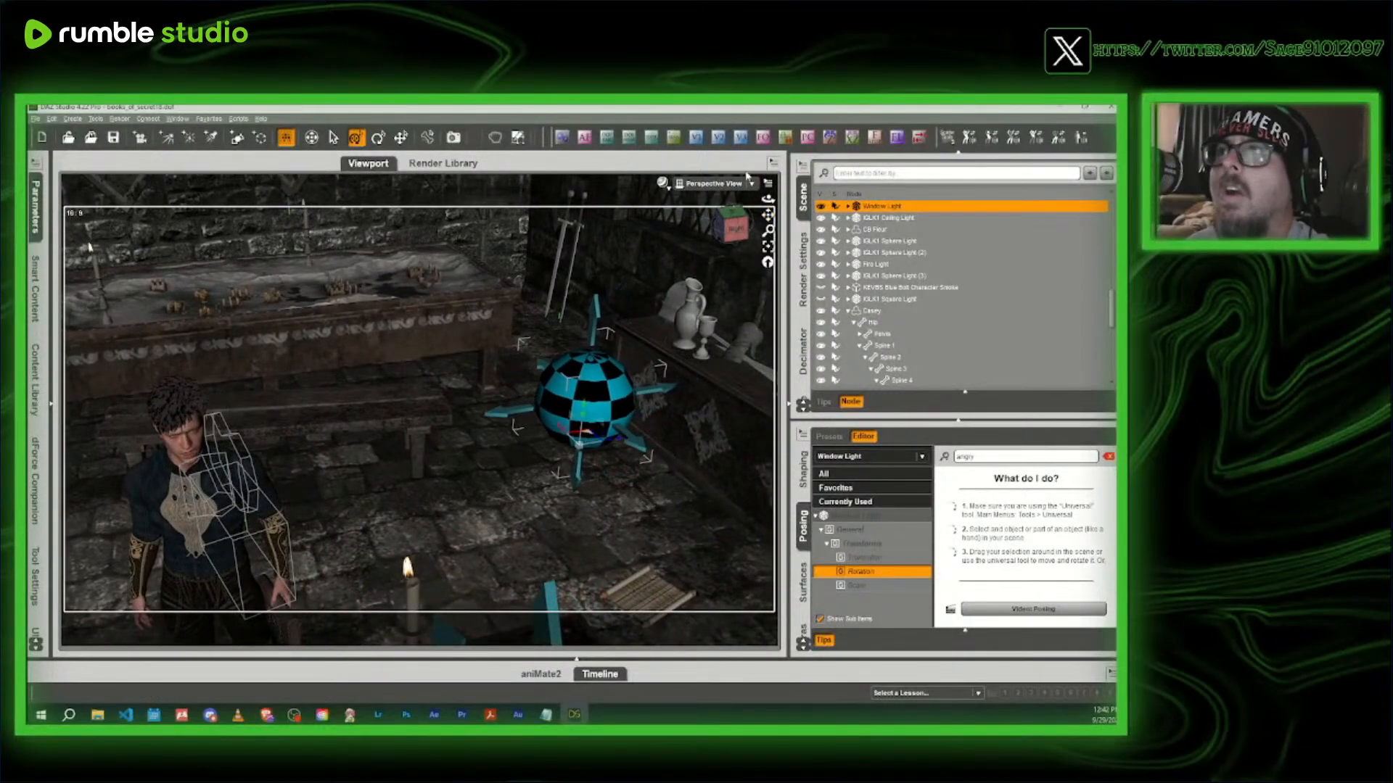
- Check the repositioned Window Light on Casey's close-up in the NVIDIA Iray draw style, then return to Texture Shaded
{"action": "left_click", "coordinate": [707, 184]}
{"action": "left_click", "coordinate": [714, 294]}
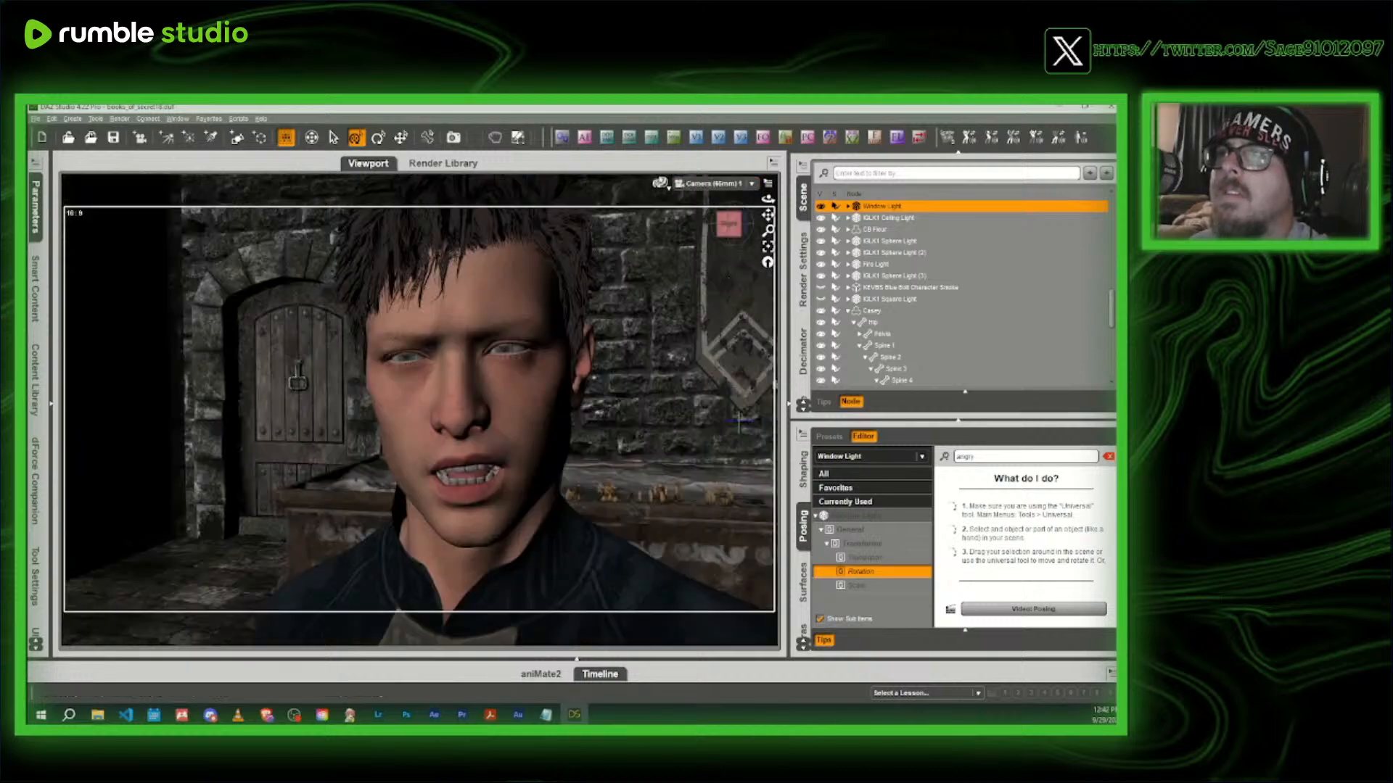
{"action": "left_click", "coordinate": [667, 190]}
{"action": "left_click", "coordinate": [661, 336]}
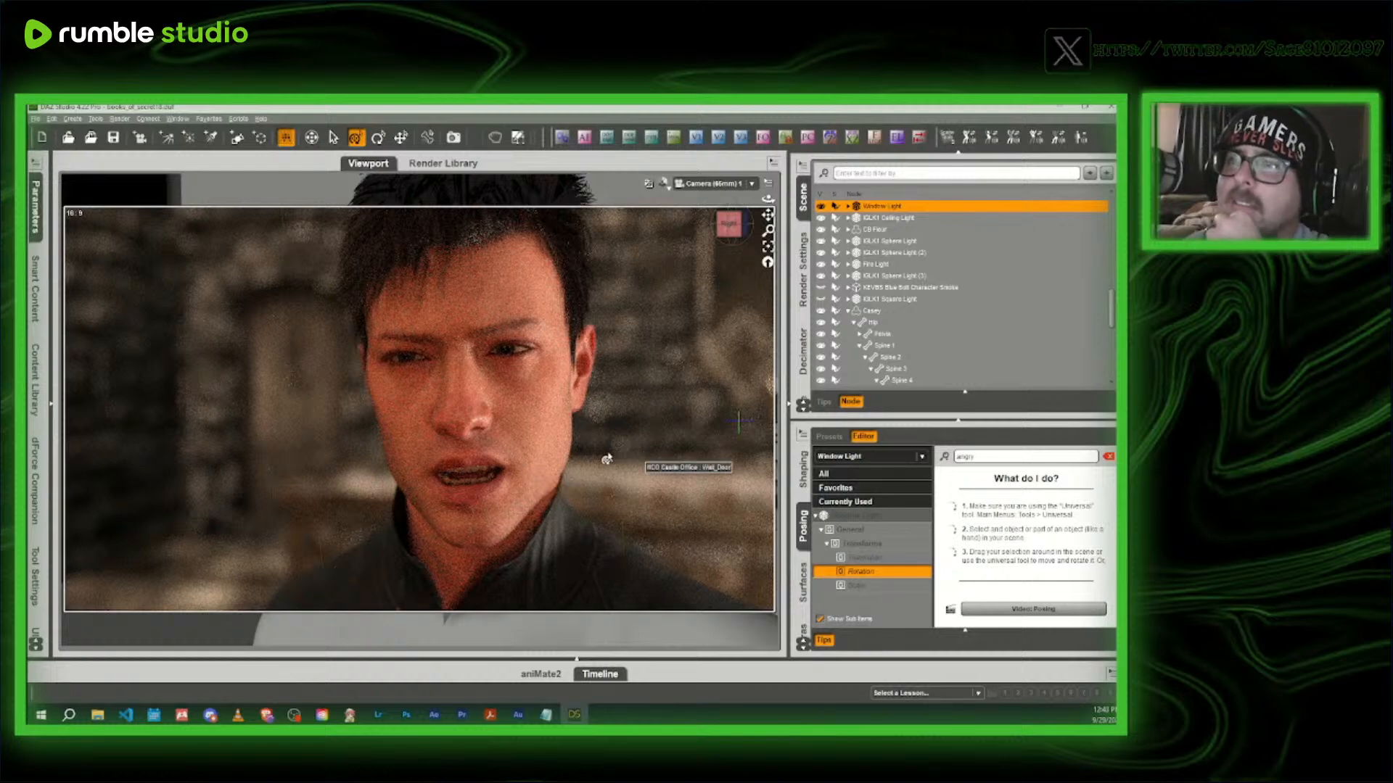
{"action": "left_click", "coordinate": [665, 186]}
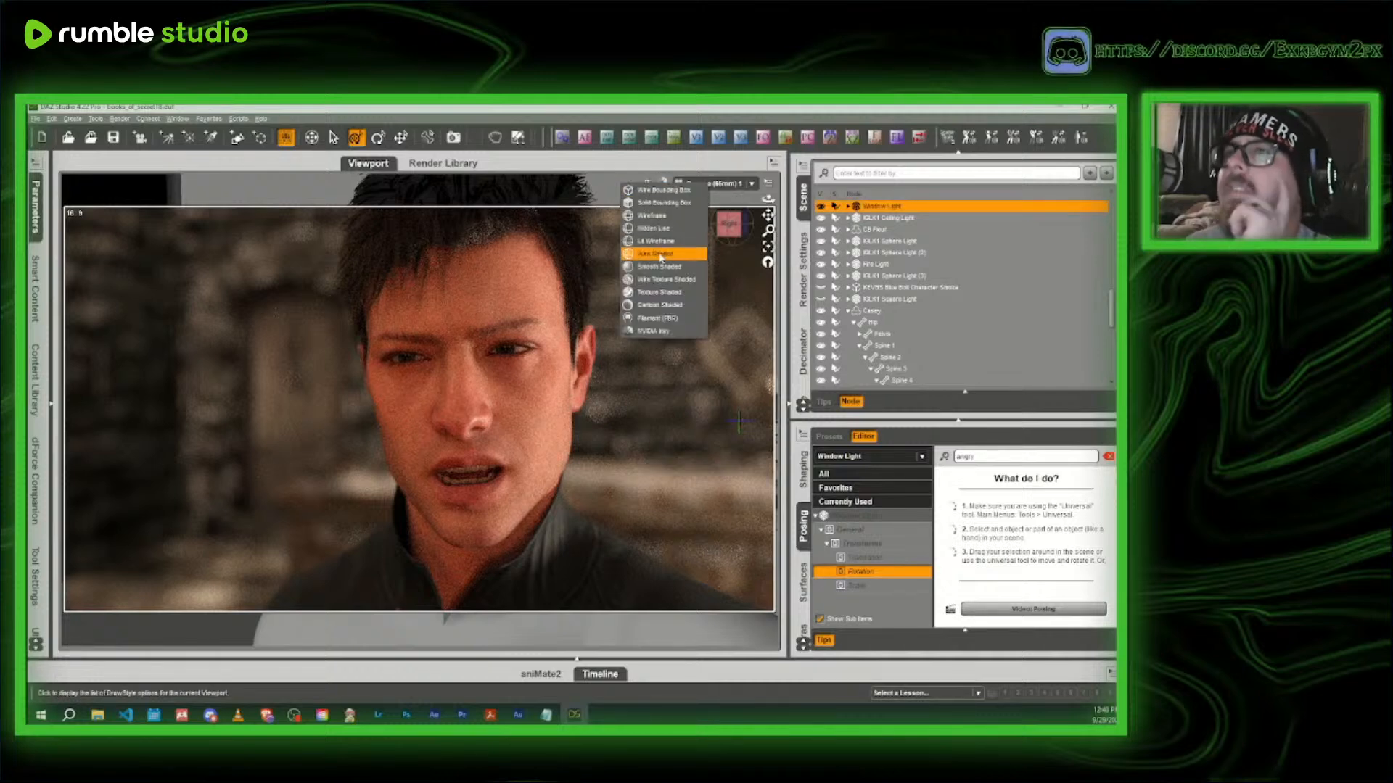
{"action": "left_click", "coordinate": [658, 294]}
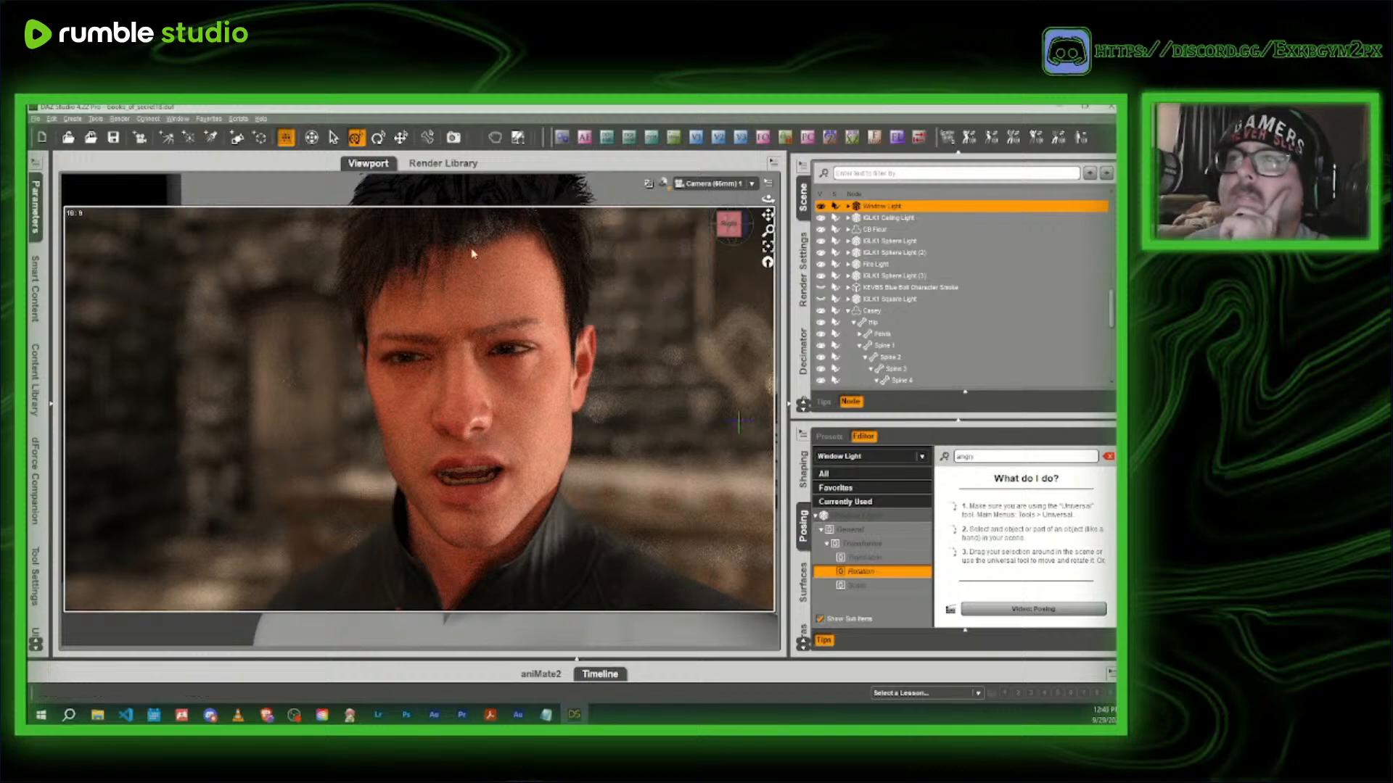
- Save the scene under the new name books_of_secret19 in the books_of_secret folder
{"action": "left_click", "coordinate": [35, 121]}
{"action": "mouse_move", "coordinate": [76, 201]}
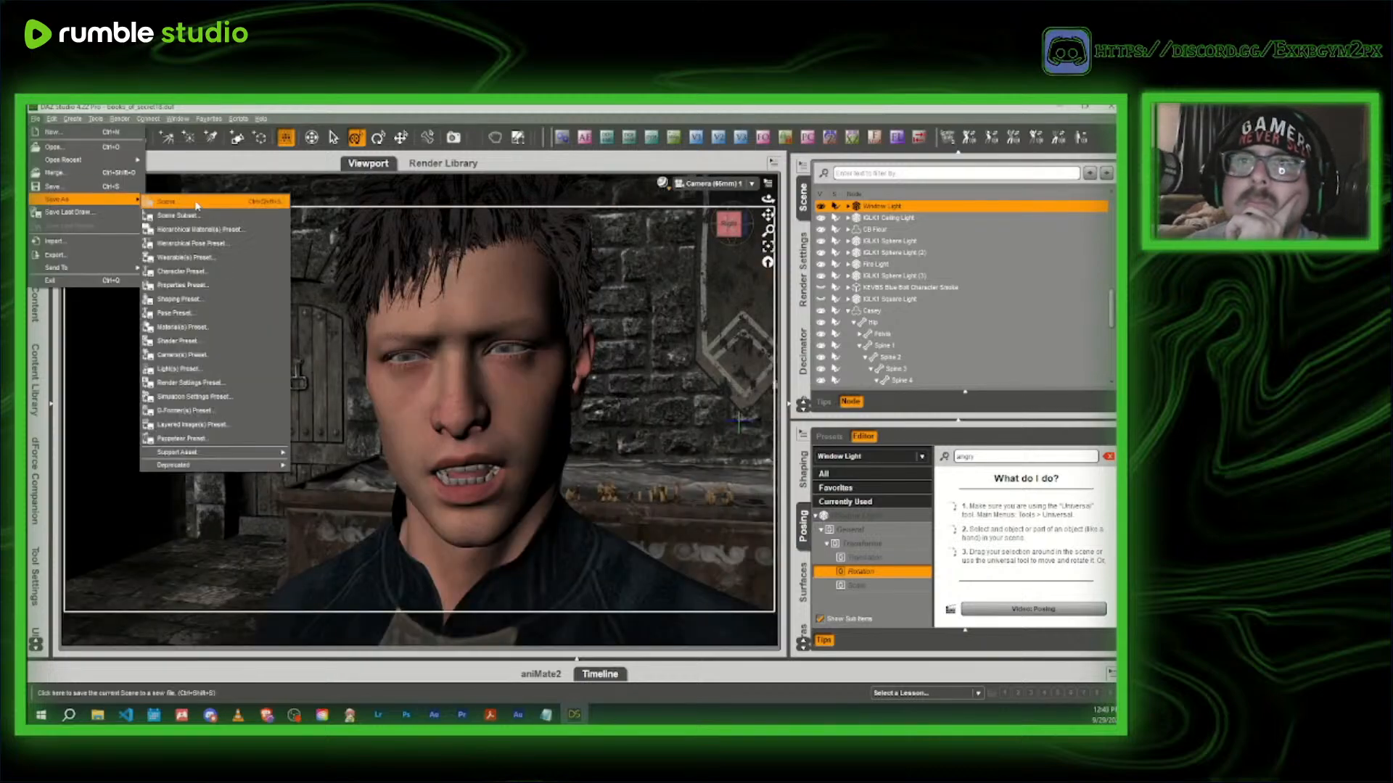
{"action": "left_click", "coordinate": [174, 201]}
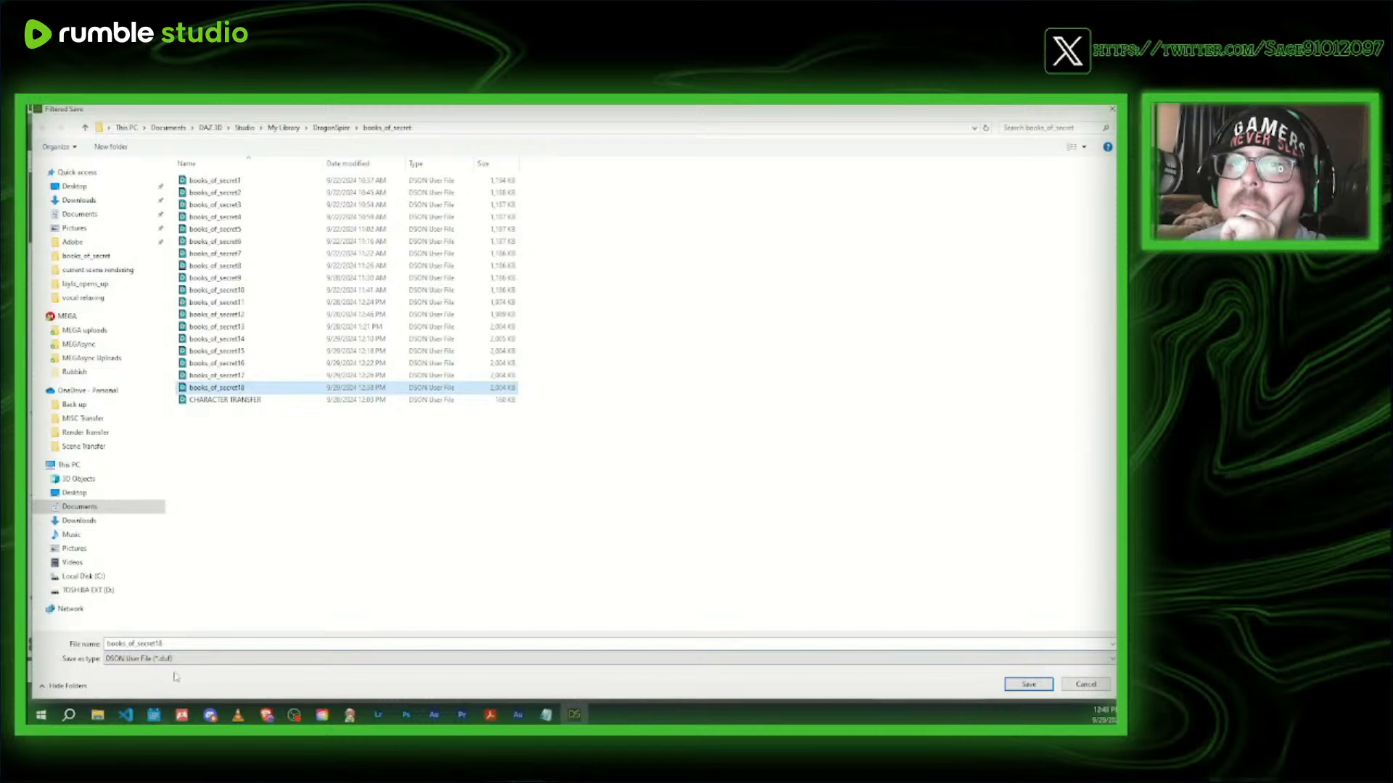
{"action": "left_click", "coordinate": [182, 644]}
{"action": "key", "text": "BackSpace"}
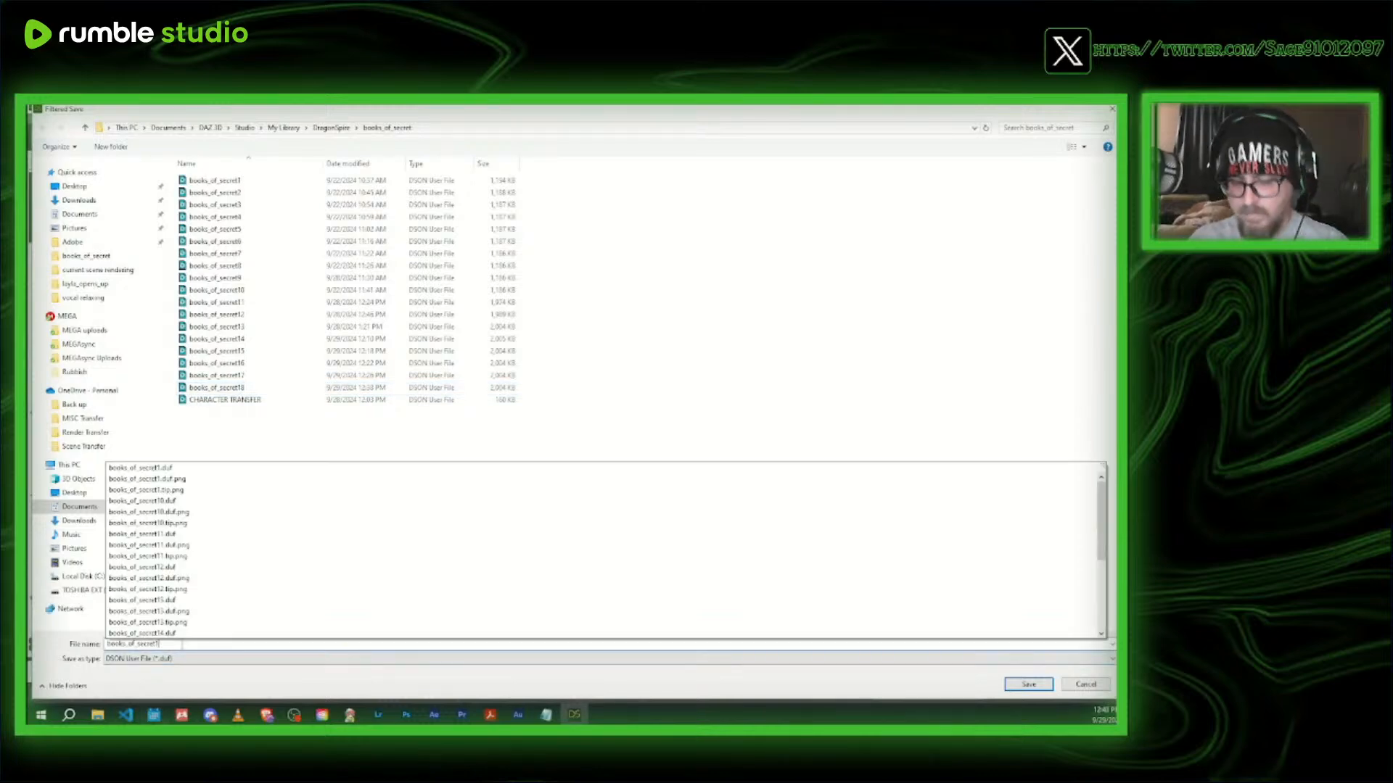
{"action": "type", "text": "9"}
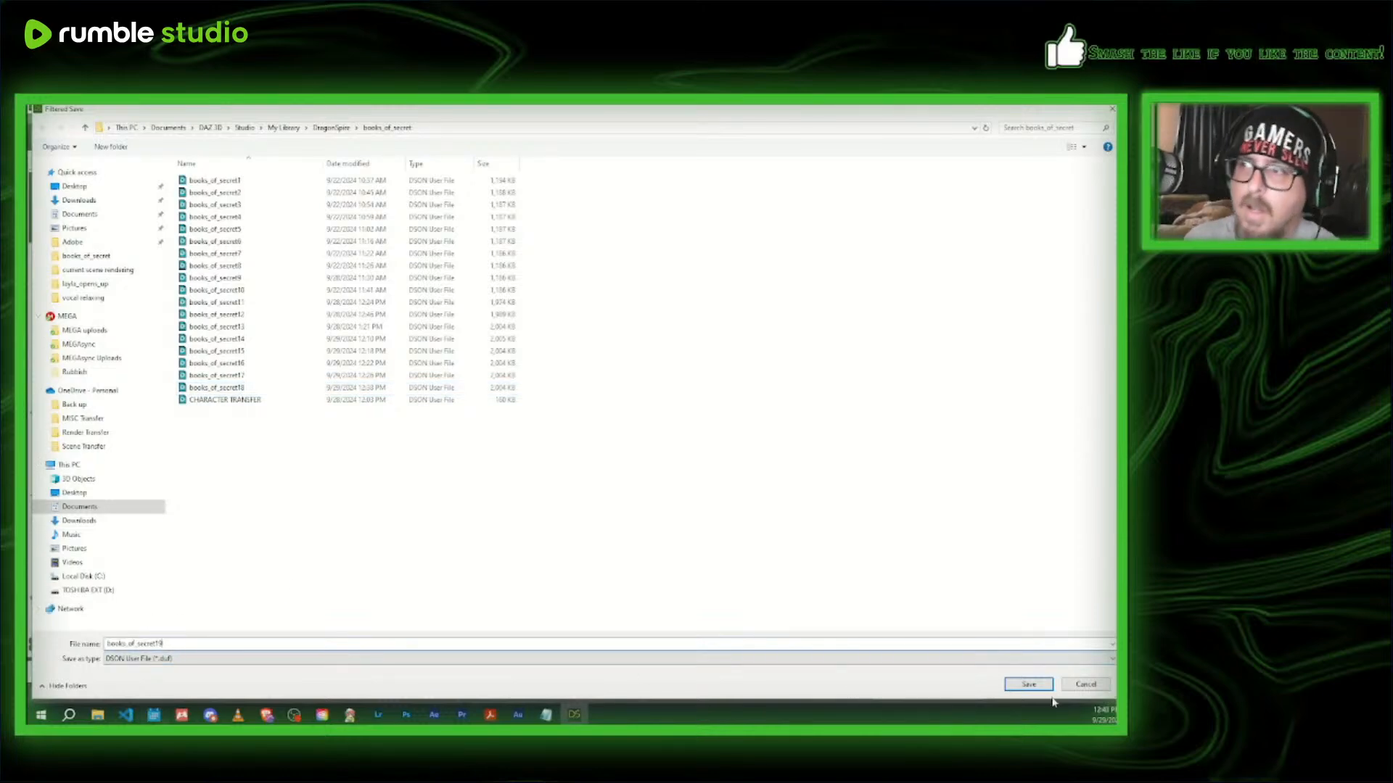
{"action": "left_click", "coordinate": [1029, 685]}
{"action": "left_click", "coordinate": [562, 382]}
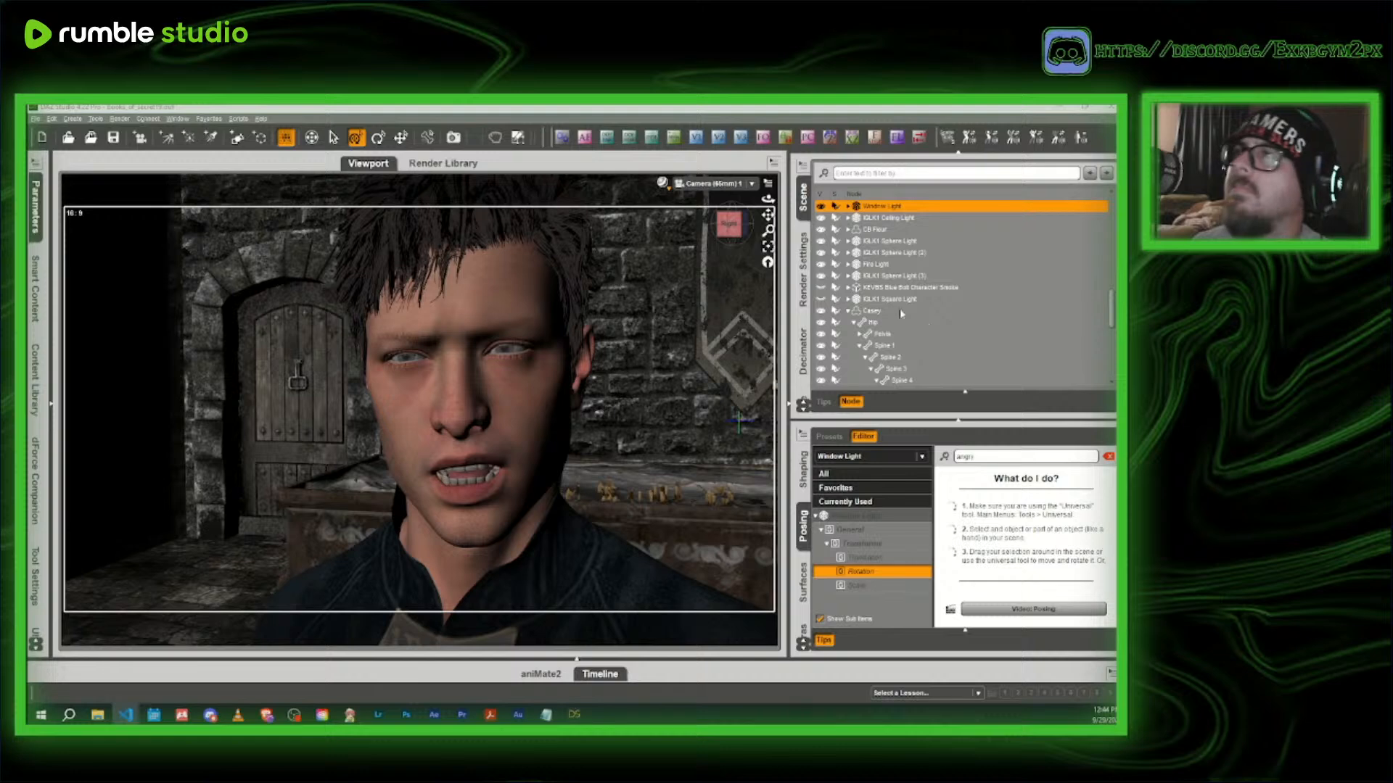
- Add the current scene, books_of_secret19, to the Render Queue
{"action": "left_click", "coordinate": [805, 267]}
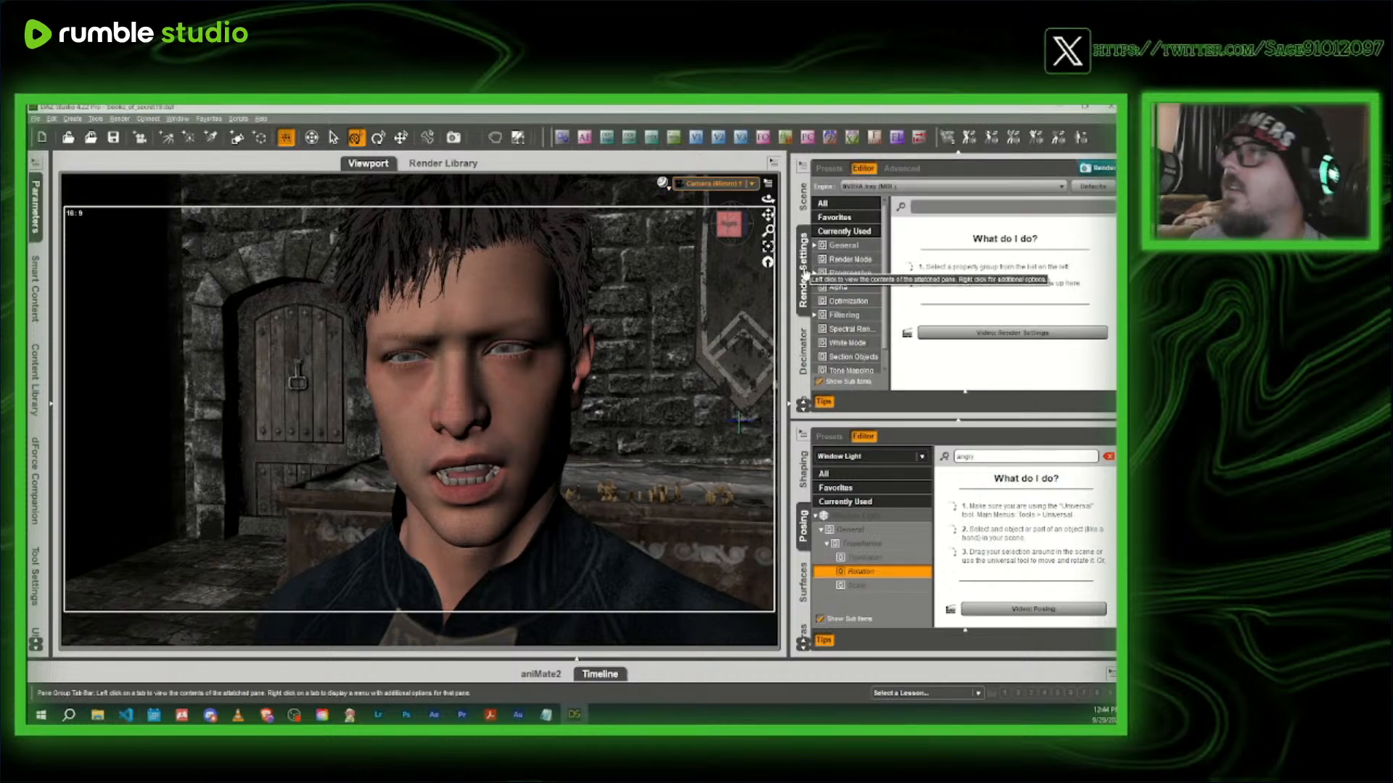
{"action": "scroll", "coordinate": [805, 274], "scroll_direction": "down", "scroll_amount": 2}
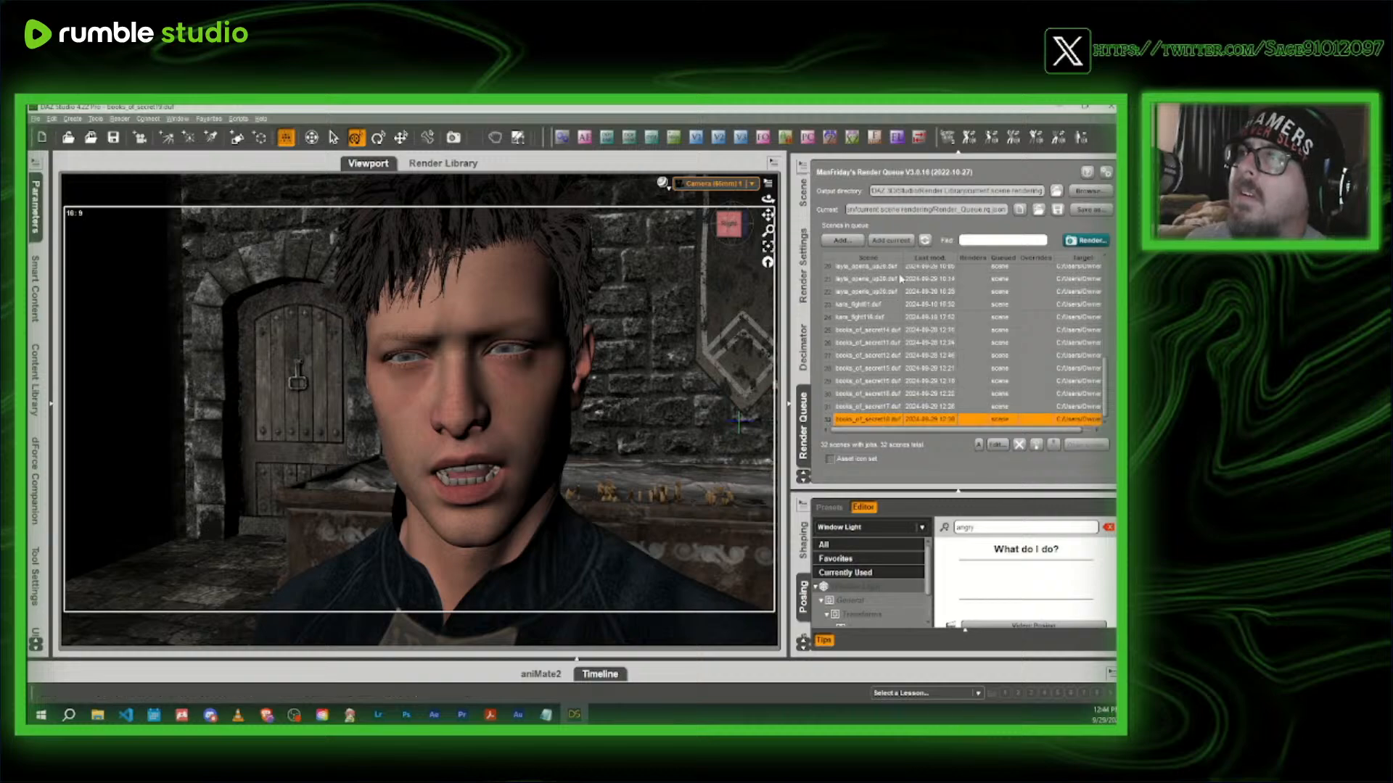
{"action": "left_click", "coordinate": [891, 240]}
{"action": "left_click", "coordinate": [638, 585]}
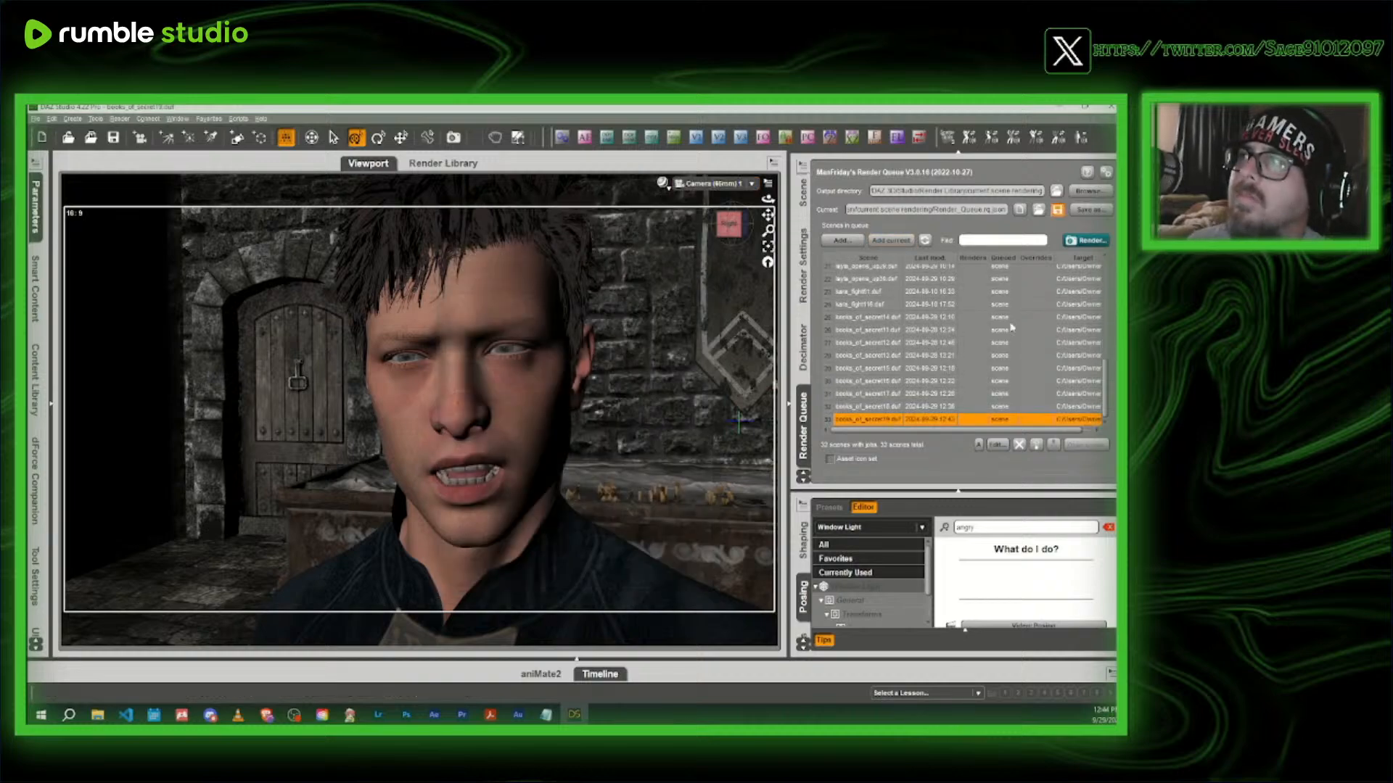
- Frame the desk with its open book and papers in the Perspective View and hide CB Fleur's right hand
{"action": "left_click", "coordinate": [803, 194]}
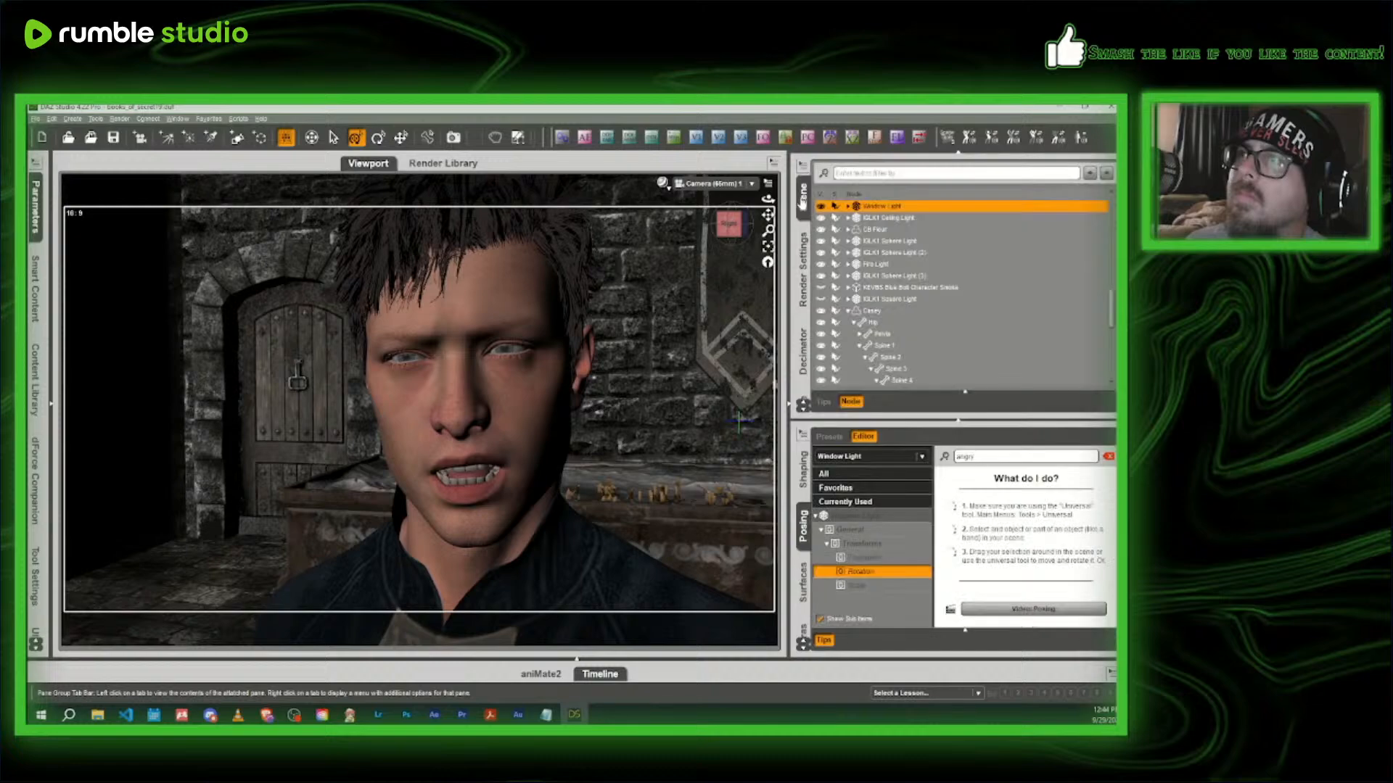
{"action": "left_click", "coordinate": [724, 187]}
{"action": "left_click", "coordinate": [725, 196]}
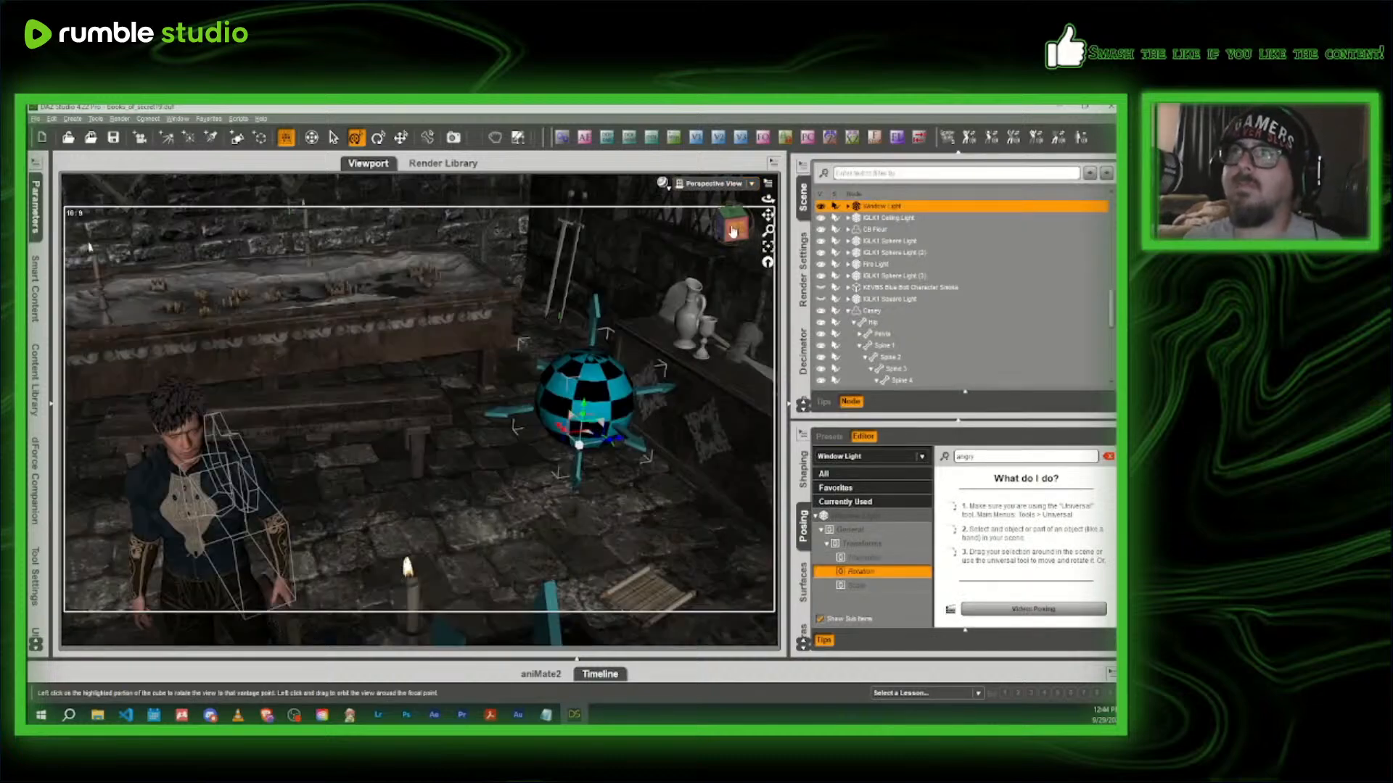
{"action": "left_click_drag", "start_coordinate": [736, 228], "coordinate": [805, 217]}
{"action": "scroll", "coordinate": [736, 232], "scroll_direction": "up", "scroll_amount": 10}
{"action": "scroll", "coordinate": [775, 250], "scroll_direction": "up", "scroll_amount": 3}
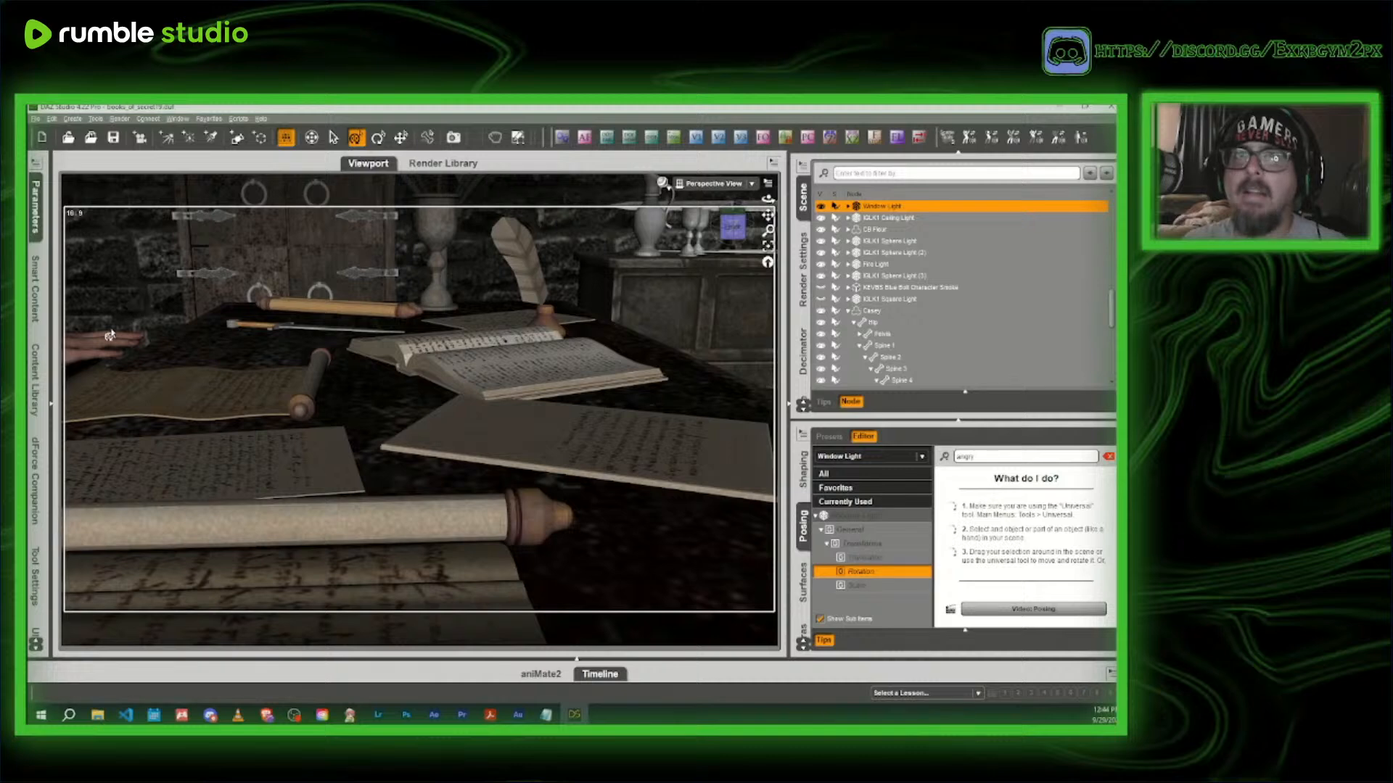
{"action": "left_click", "coordinate": [85, 344]}
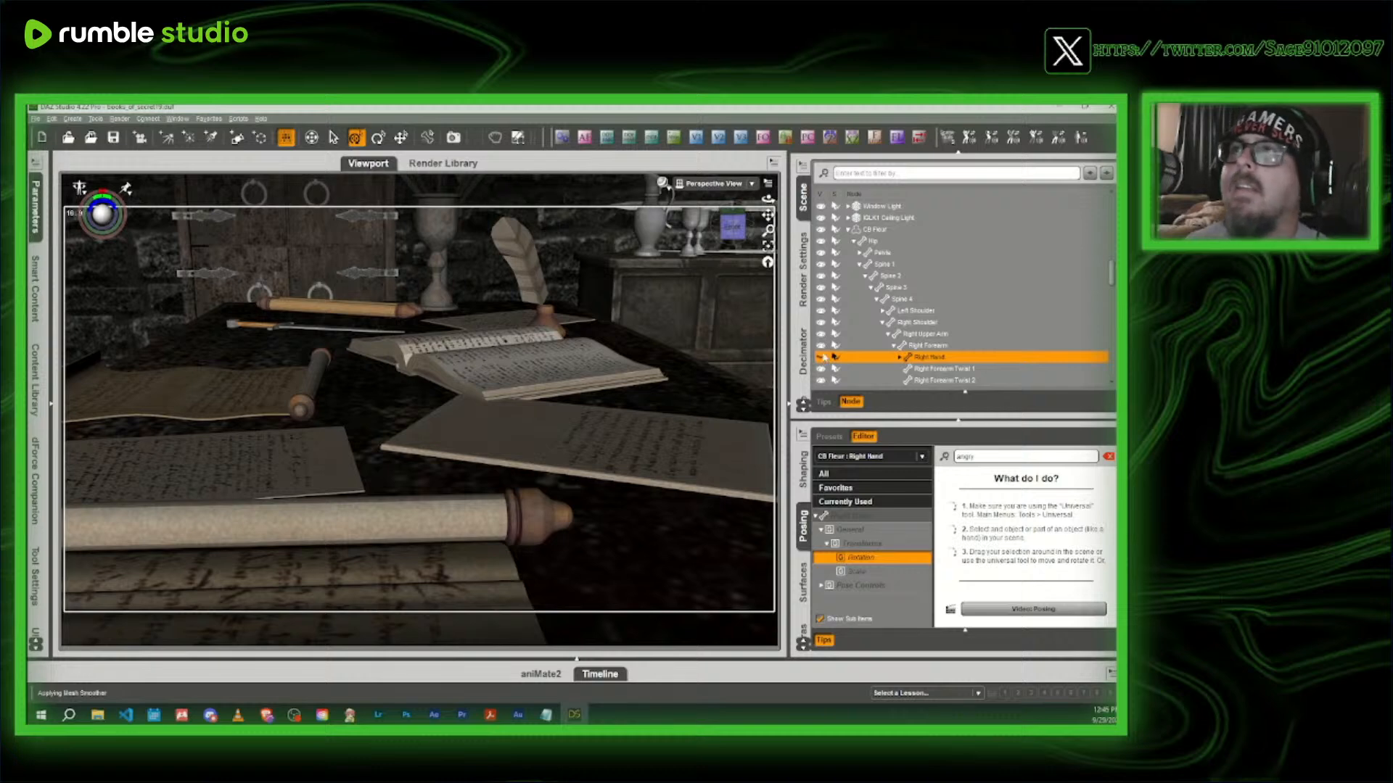
- Create a new camera from the desk view with the offered focal length and look through it
{"action": "left_click", "coordinate": [674, 138]}
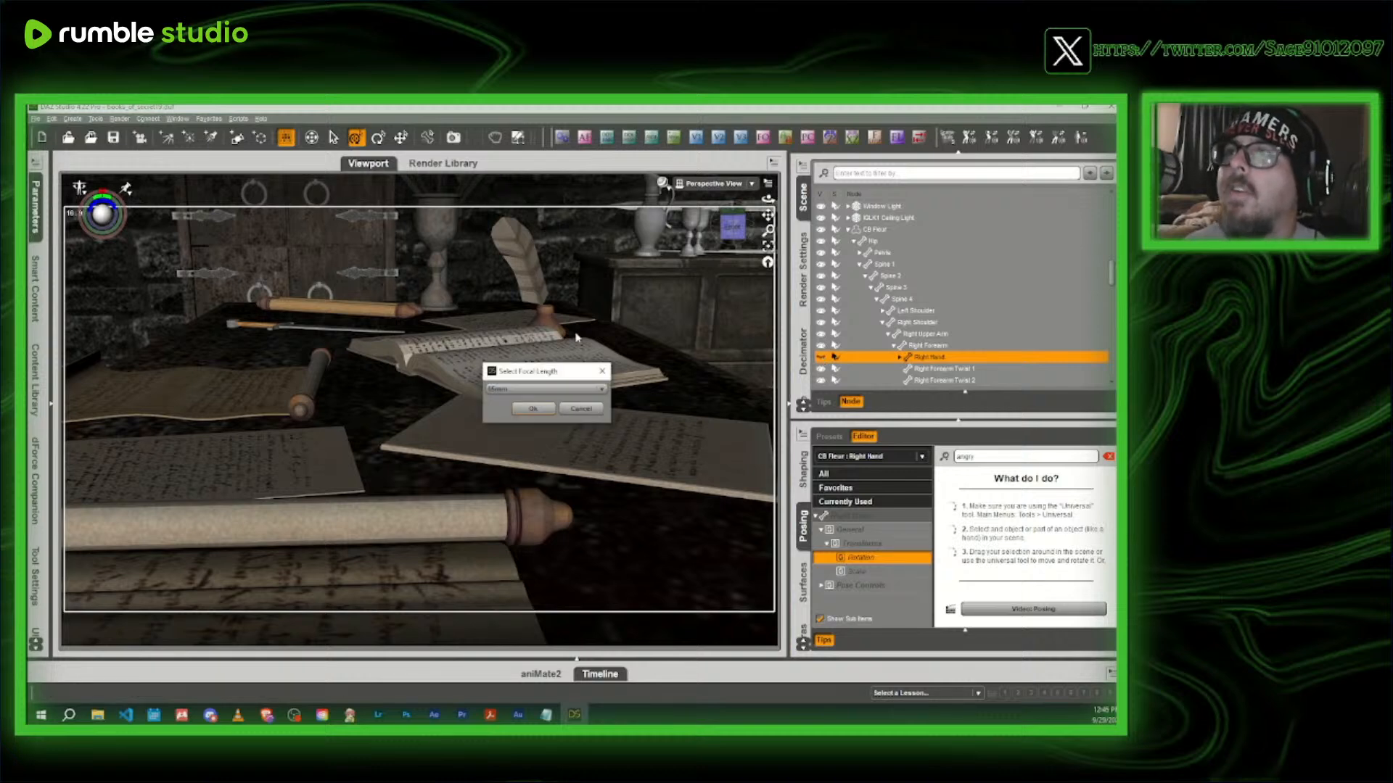
{"action": "left_click", "coordinate": [541, 408]}
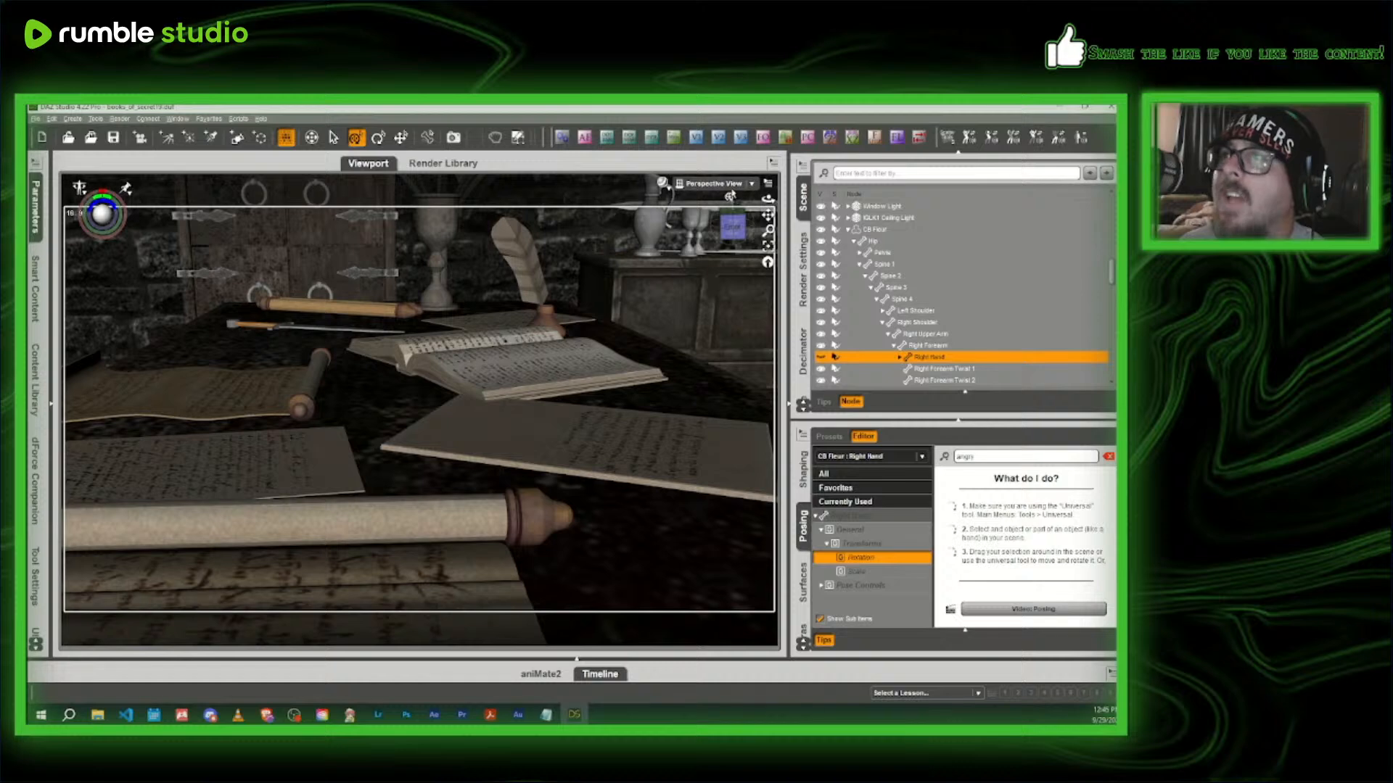
{"action": "left_click", "coordinate": [714, 184]}
{"action": "left_click", "coordinate": [721, 298]}
- Delete the old close-up camera from the scene
{"action": "scroll", "coordinate": [909, 318], "scroll_direction": "down", "scroll_amount": 5}
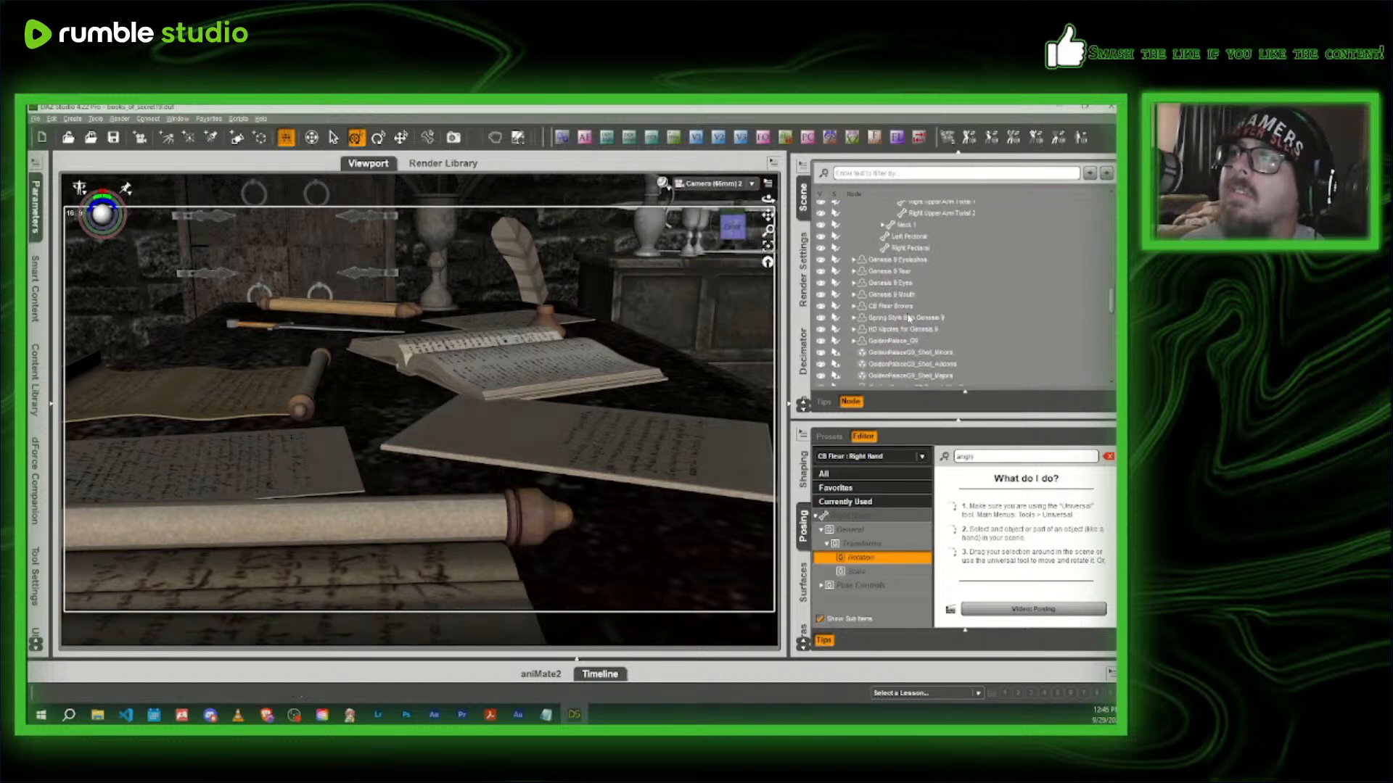
{"action": "scroll", "coordinate": [908, 318], "scroll_direction": "down", "scroll_amount": 5}
{"action": "left_click", "coordinate": [899, 369]}
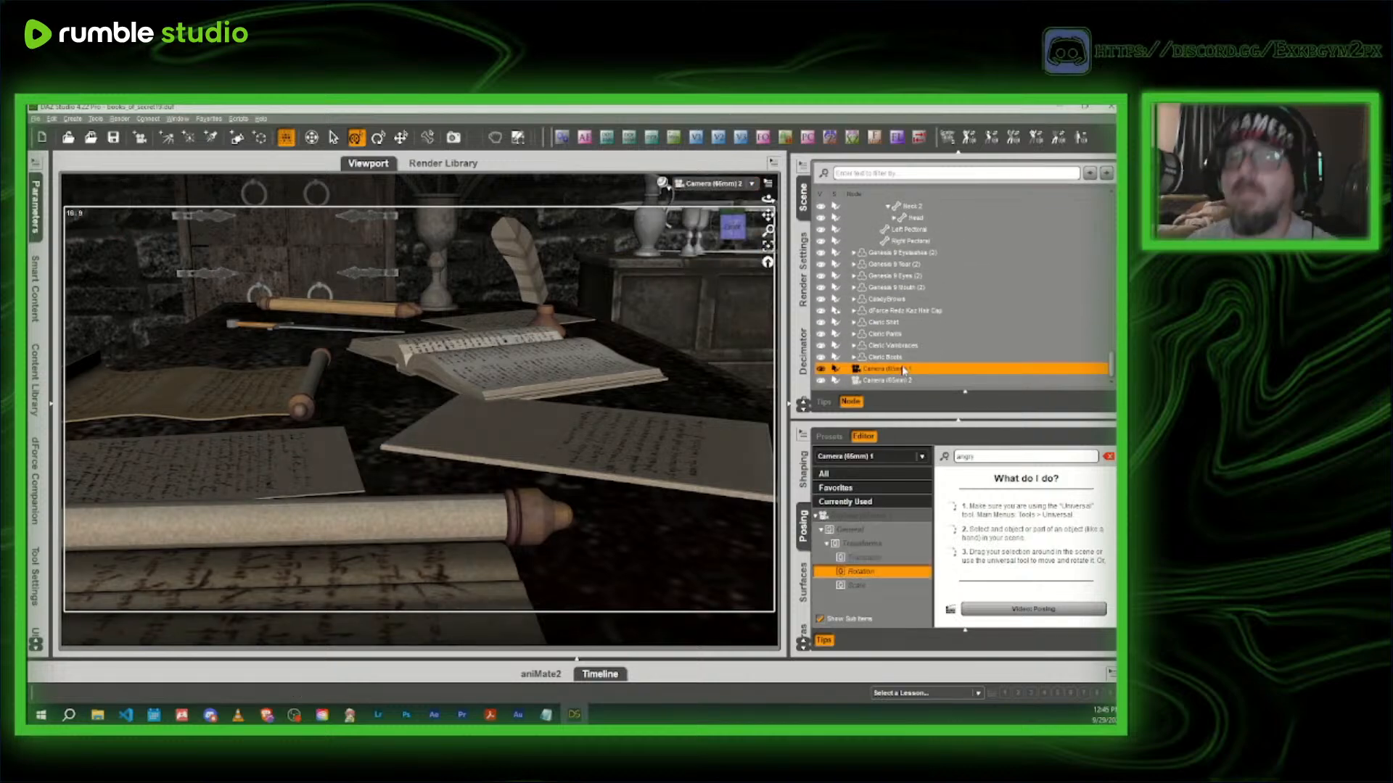
{"action": "key", "text": "Delete"}
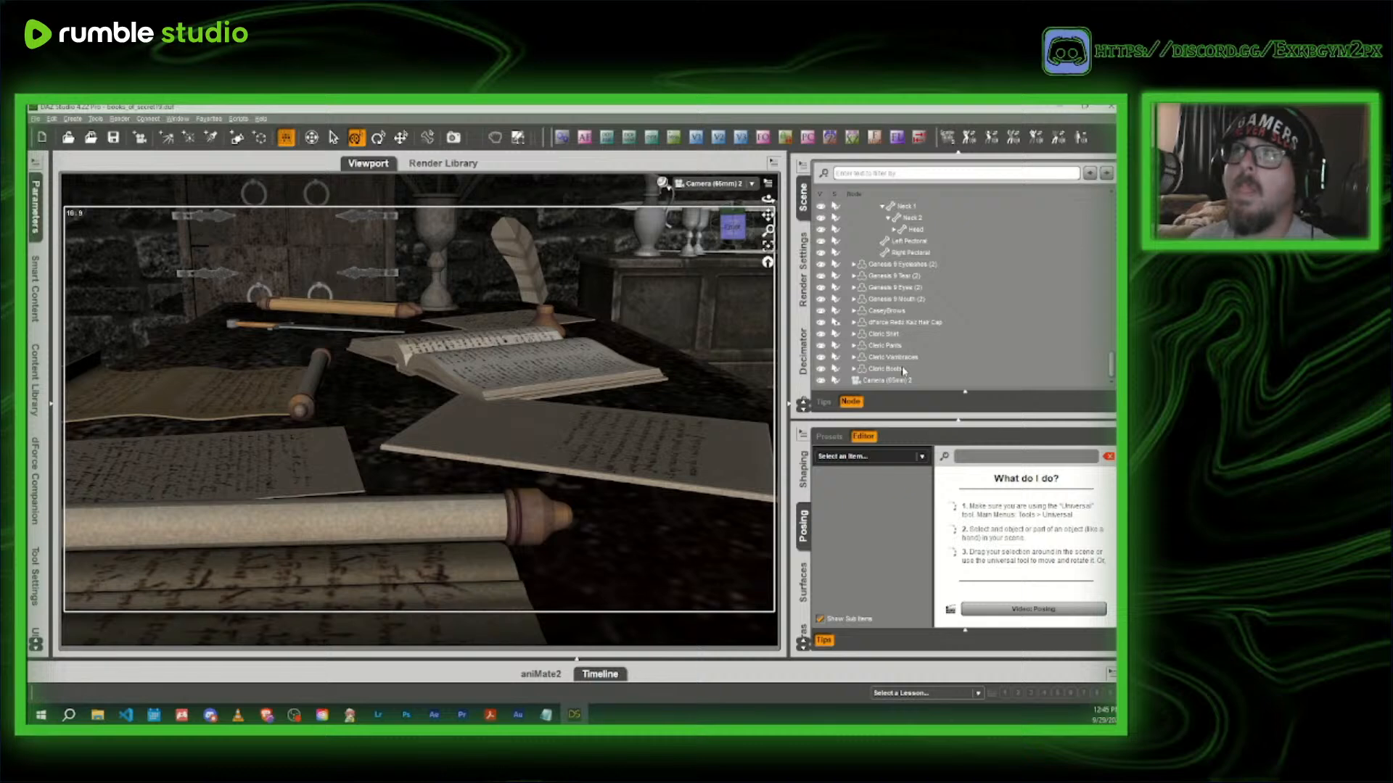
- Switch Auto Focus on for the loose paper beside the open book and set the new camera's f-stop to 64
{"action": "left_click", "coordinate": [460, 432]}
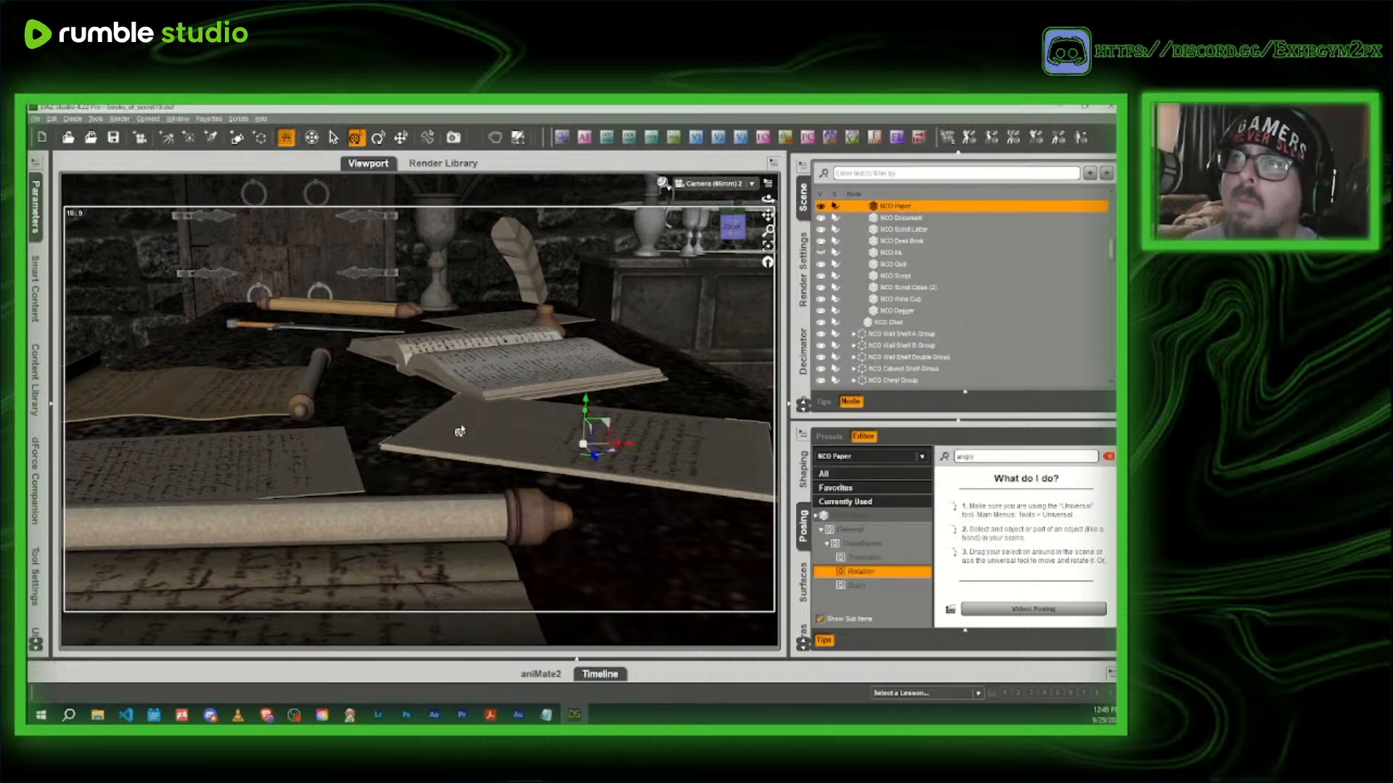
{"action": "left_click", "coordinate": [585, 137]}
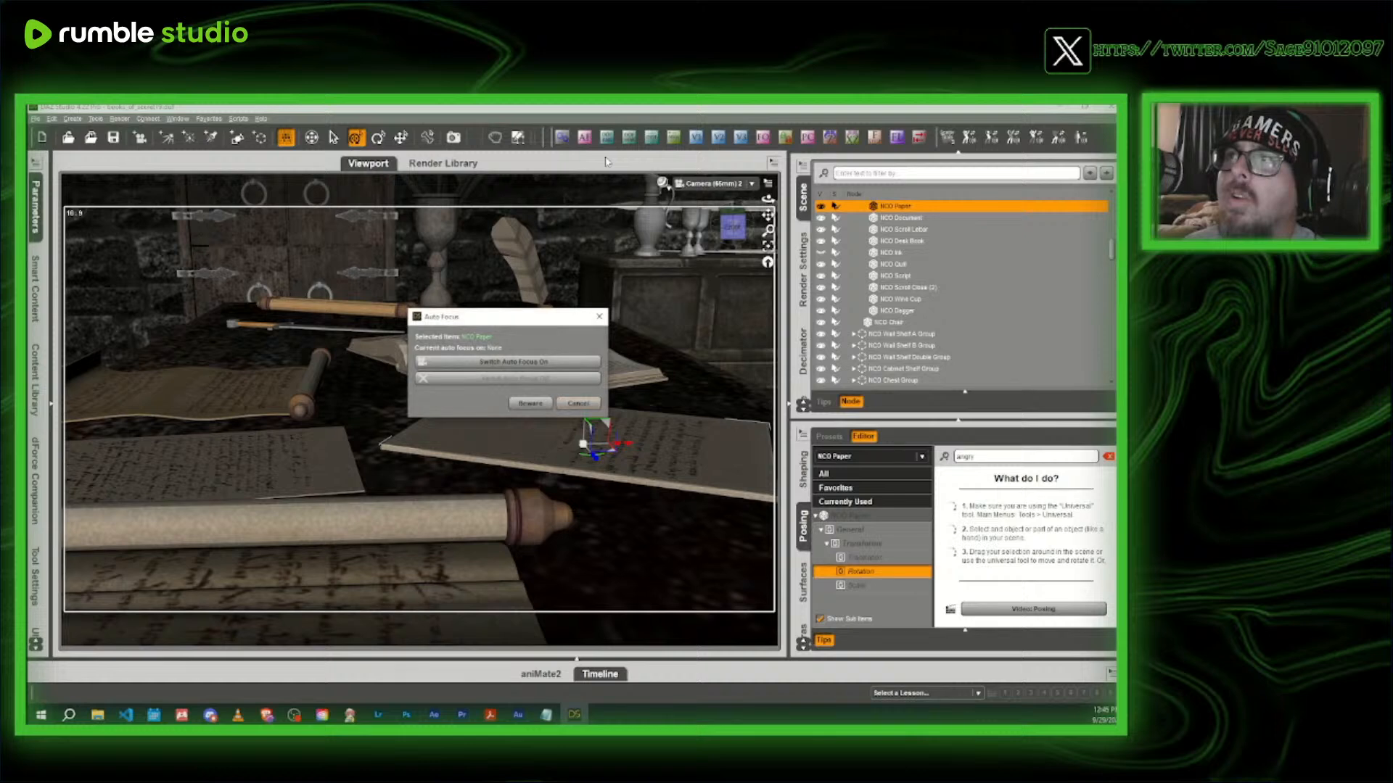
{"action": "left_click", "coordinate": [528, 362]}
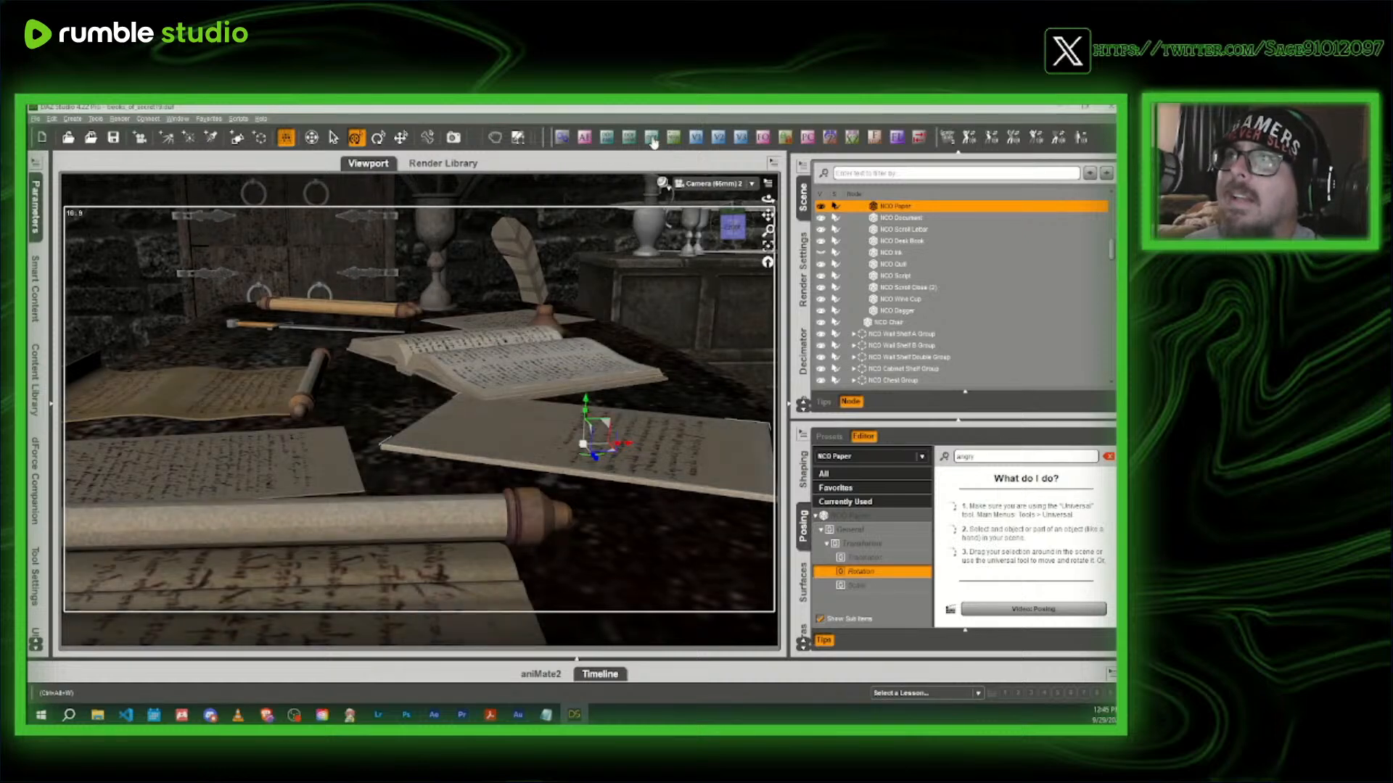
{"action": "left_click", "coordinate": [875, 138]}
{"action": "left_click", "coordinate": [551, 342]}
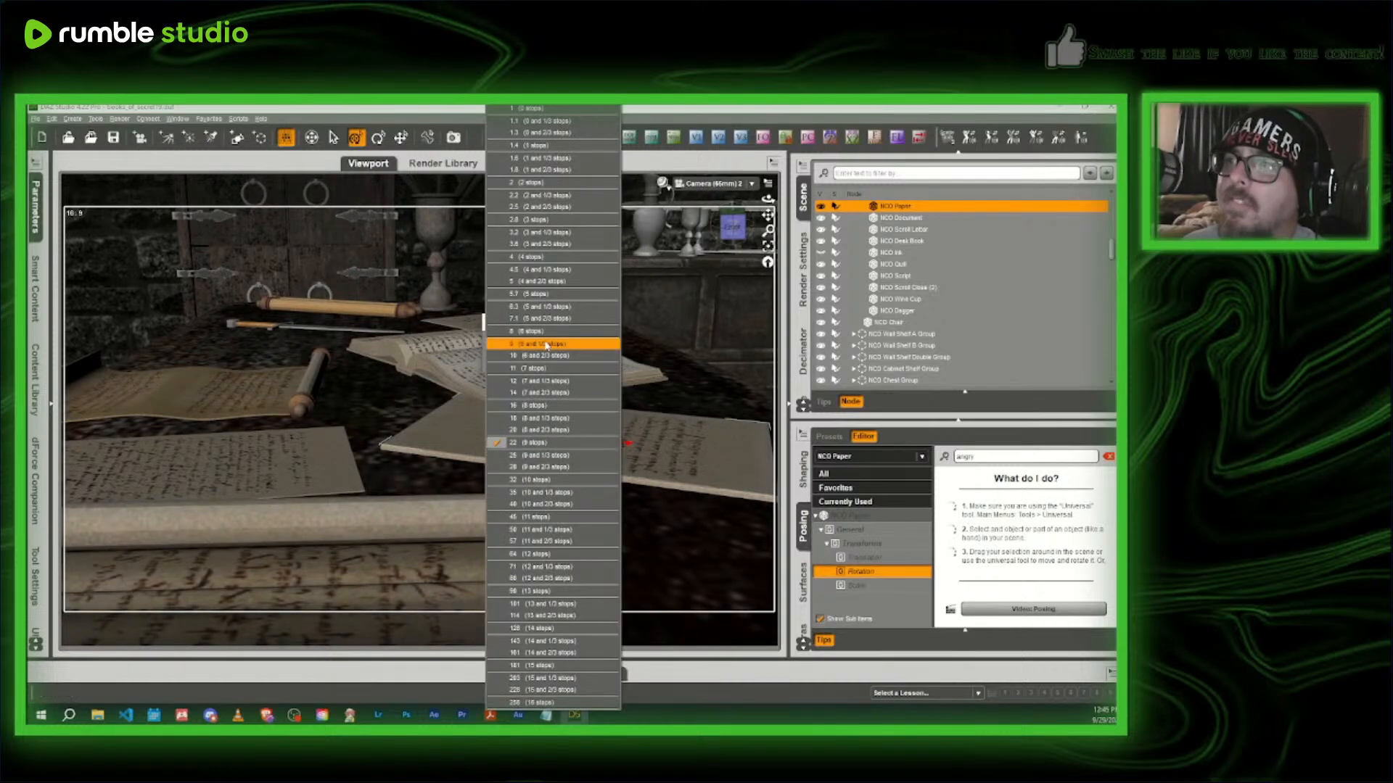
{"action": "left_click", "coordinate": [542, 544]}
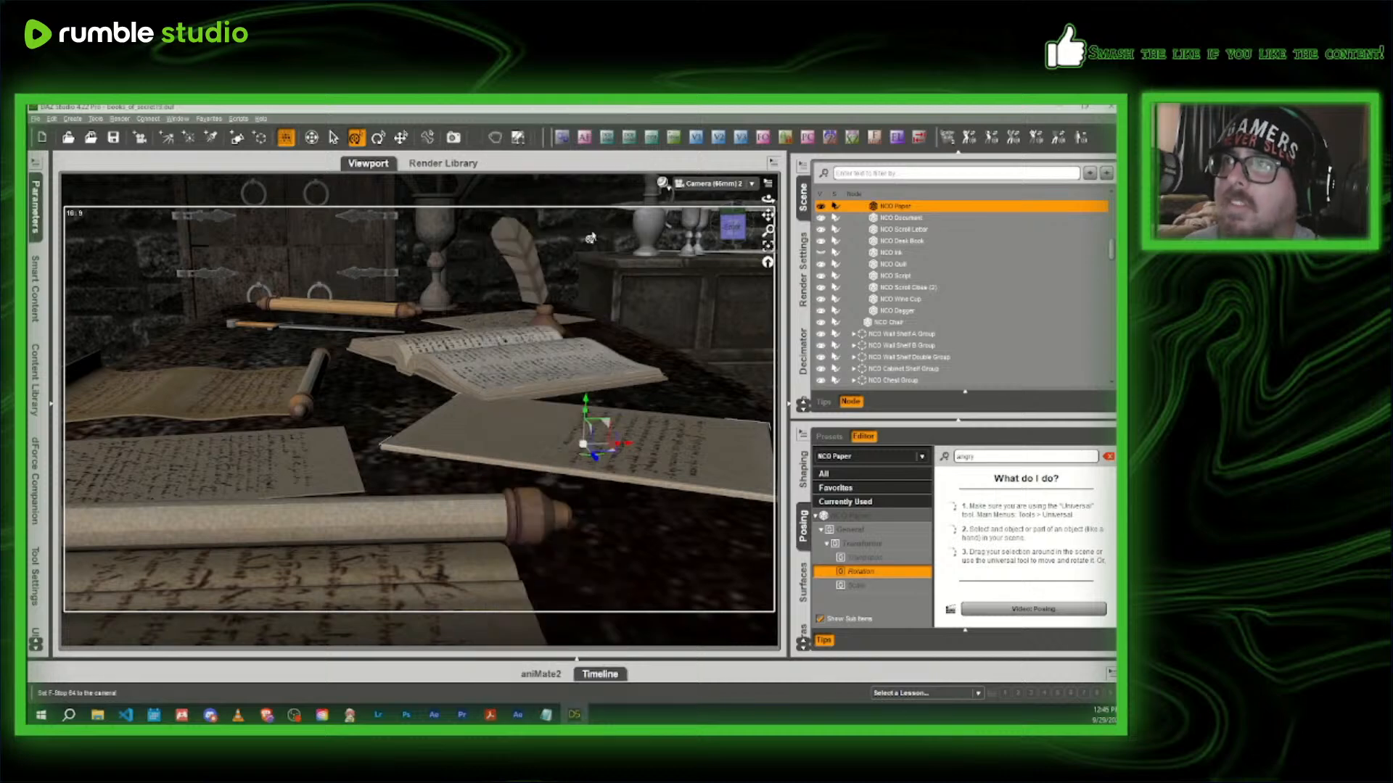
- Preview the desk shot as a live render in the viewport and display the surface properties of the open desk book
{"action": "left_click", "coordinate": [662, 183]}
{"action": "left_click", "coordinate": [637, 333]}
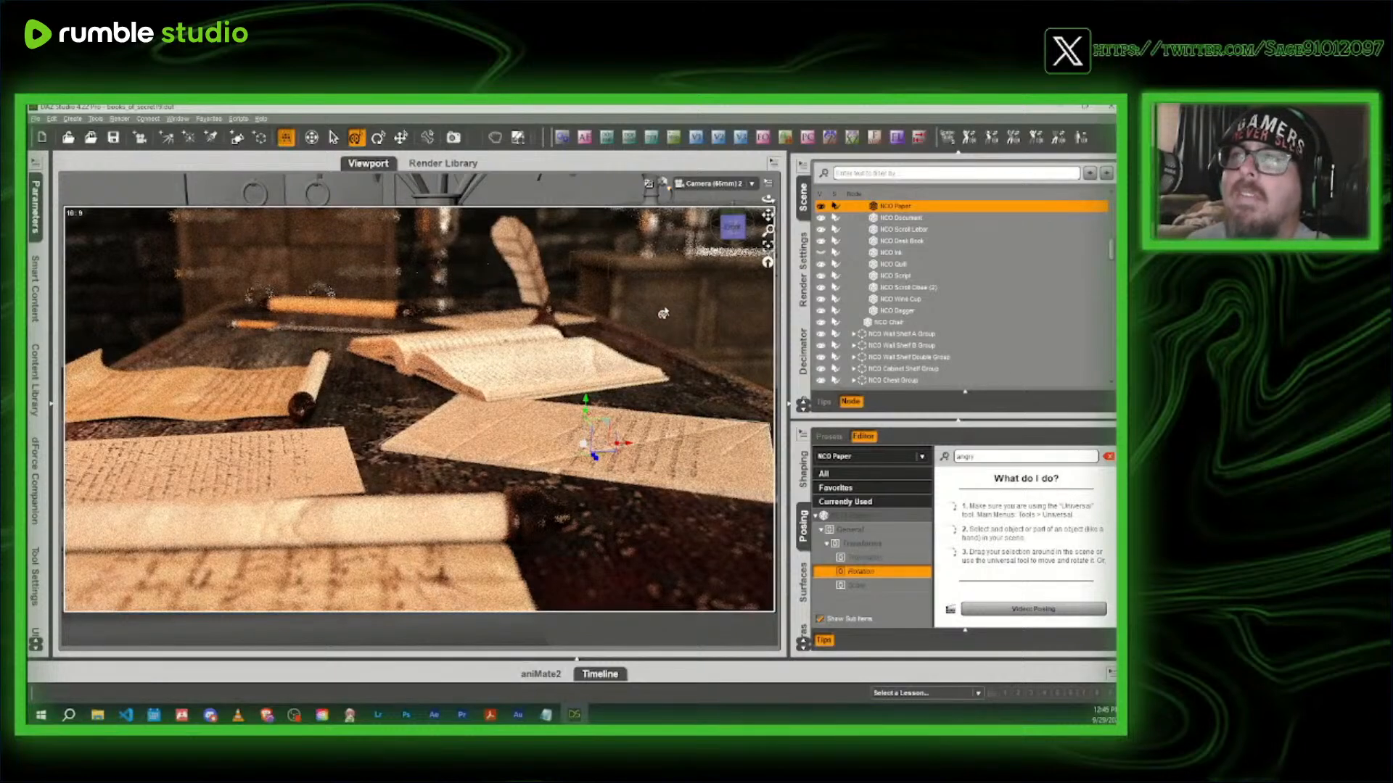
{"action": "left_click", "coordinate": [524, 371]}
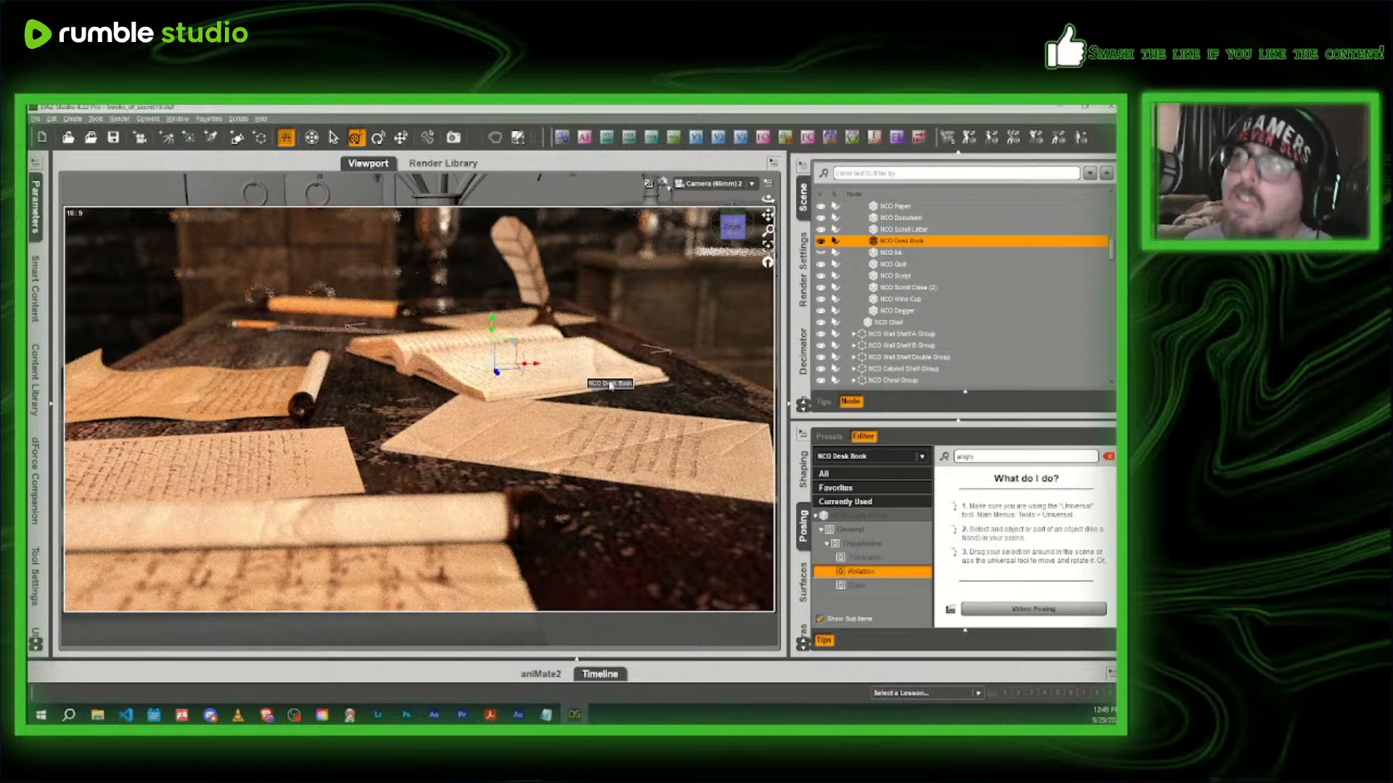
{"action": "left_click", "coordinate": [1108, 457]}
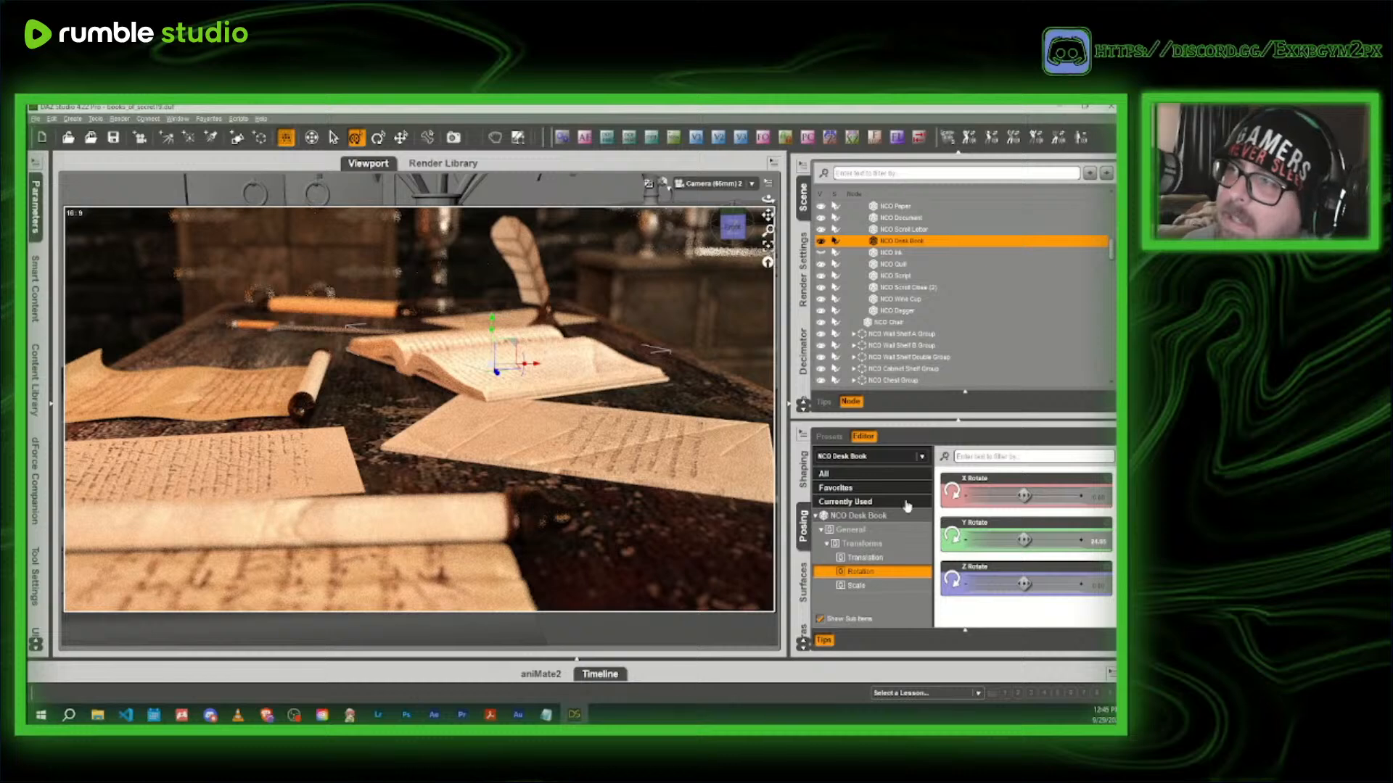
{"action": "left_click", "coordinate": [804, 580]}
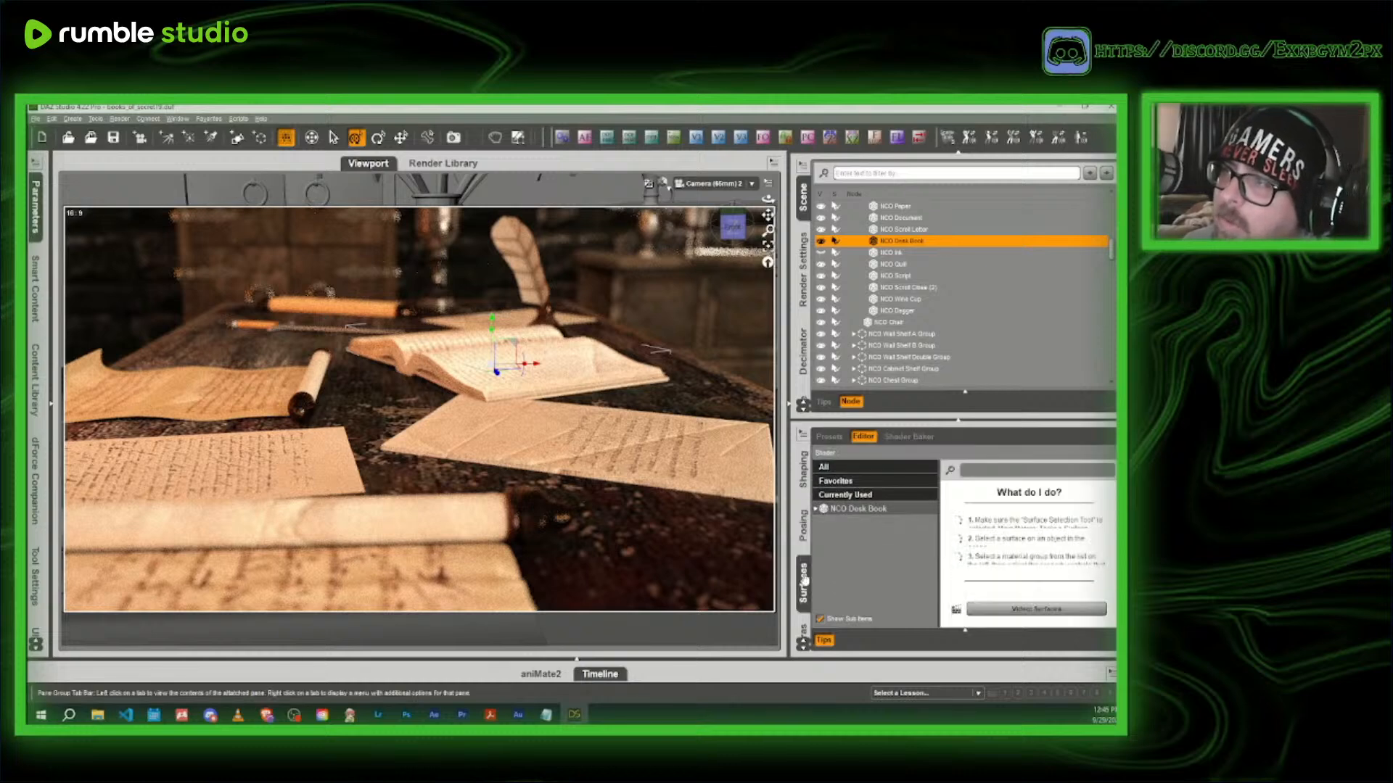
{"action": "left_click", "coordinate": [849, 512]}
- Look through the desk book's surface properties, including metallicity, base color, translucency, glossy and refraction settings
{"action": "scroll", "coordinate": [1030, 537], "scroll_direction": "down", "scroll_amount": 10}
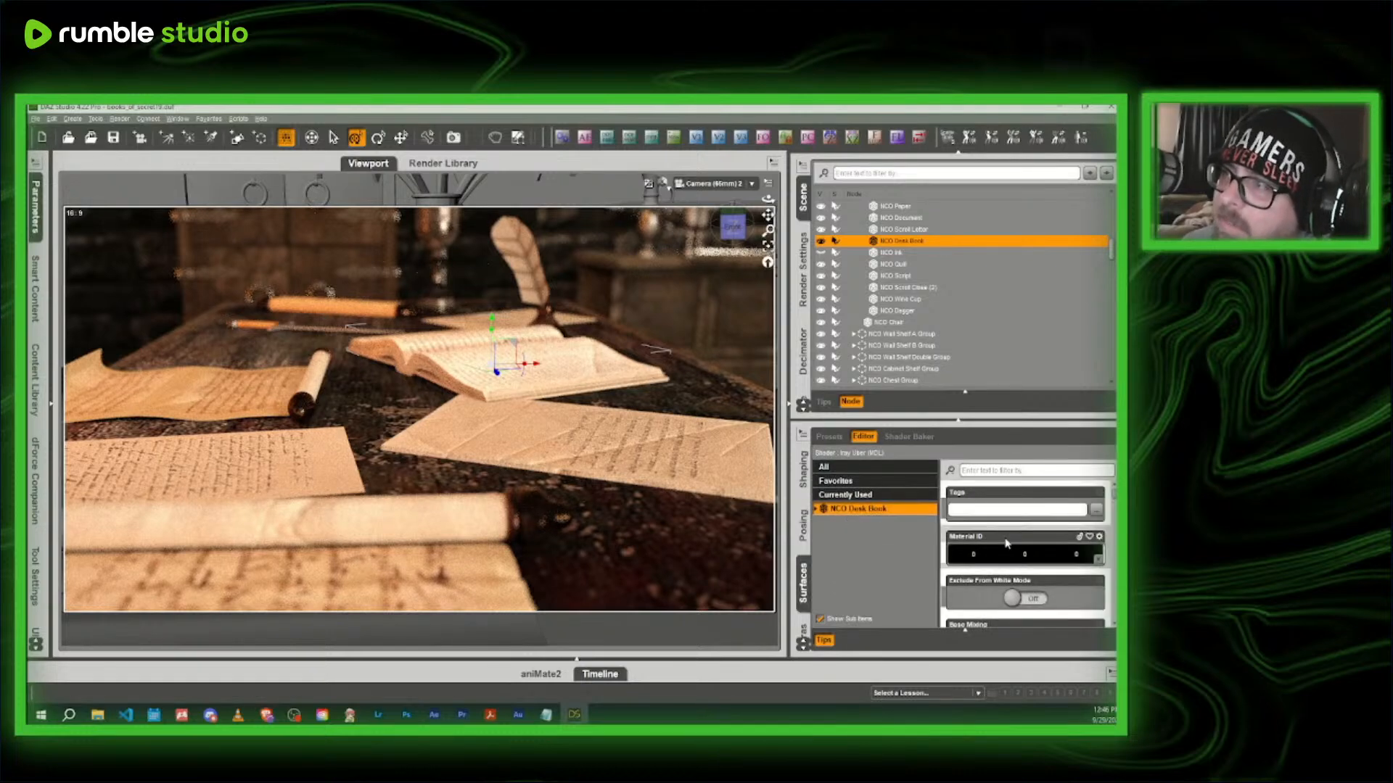
{"action": "scroll", "coordinate": [1043, 541], "scroll_direction": "up", "scroll_amount": 3}
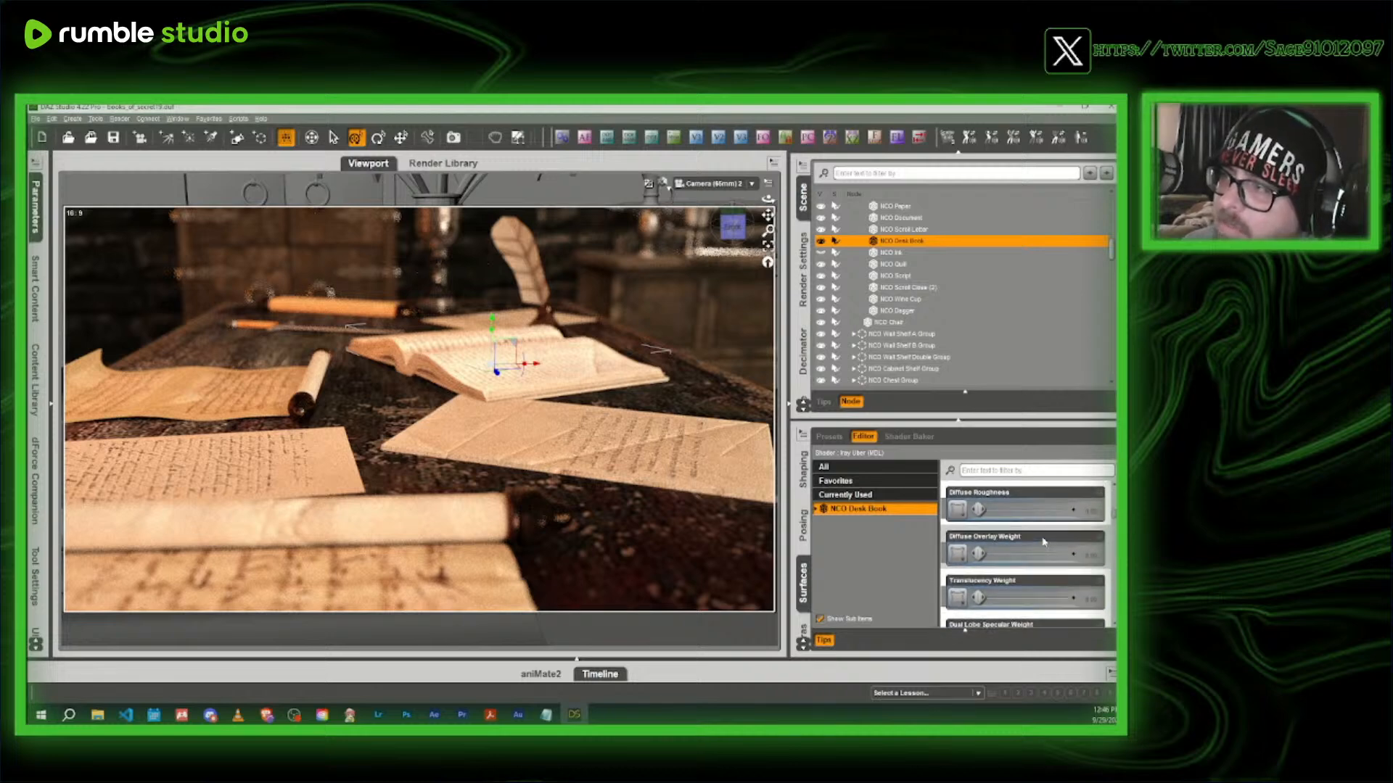
{"action": "scroll", "coordinate": [1043, 541], "scroll_direction": "down", "scroll_amount": 3}
{"action": "scroll", "coordinate": [1044, 542], "scroll_direction": "up", "scroll_amount": 3}
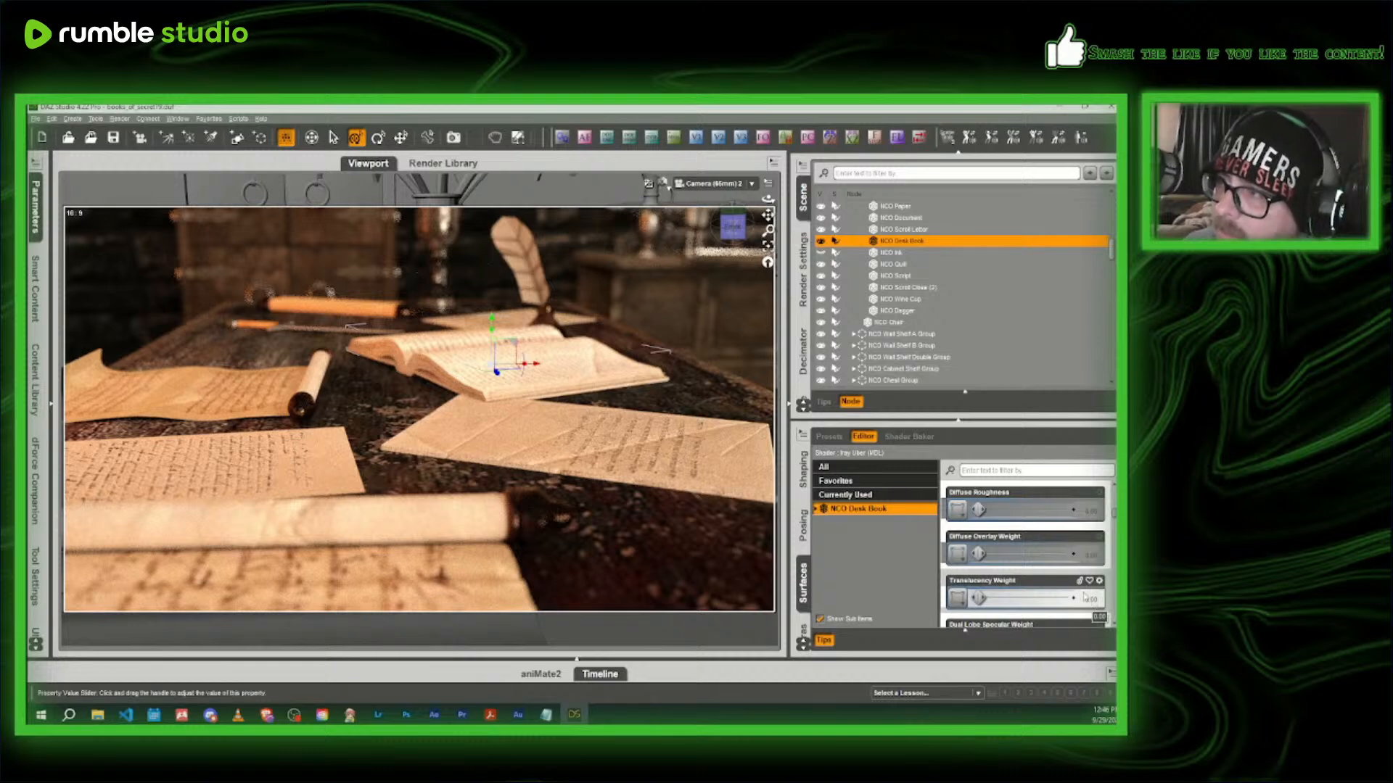
{"action": "scroll", "coordinate": [1086, 598], "scroll_direction": "up", "scroll_amount": 3}
{"action": "scroll", "coordinate": [1083, 595], "scroll_direction": "up", "scroll_amount": 3}
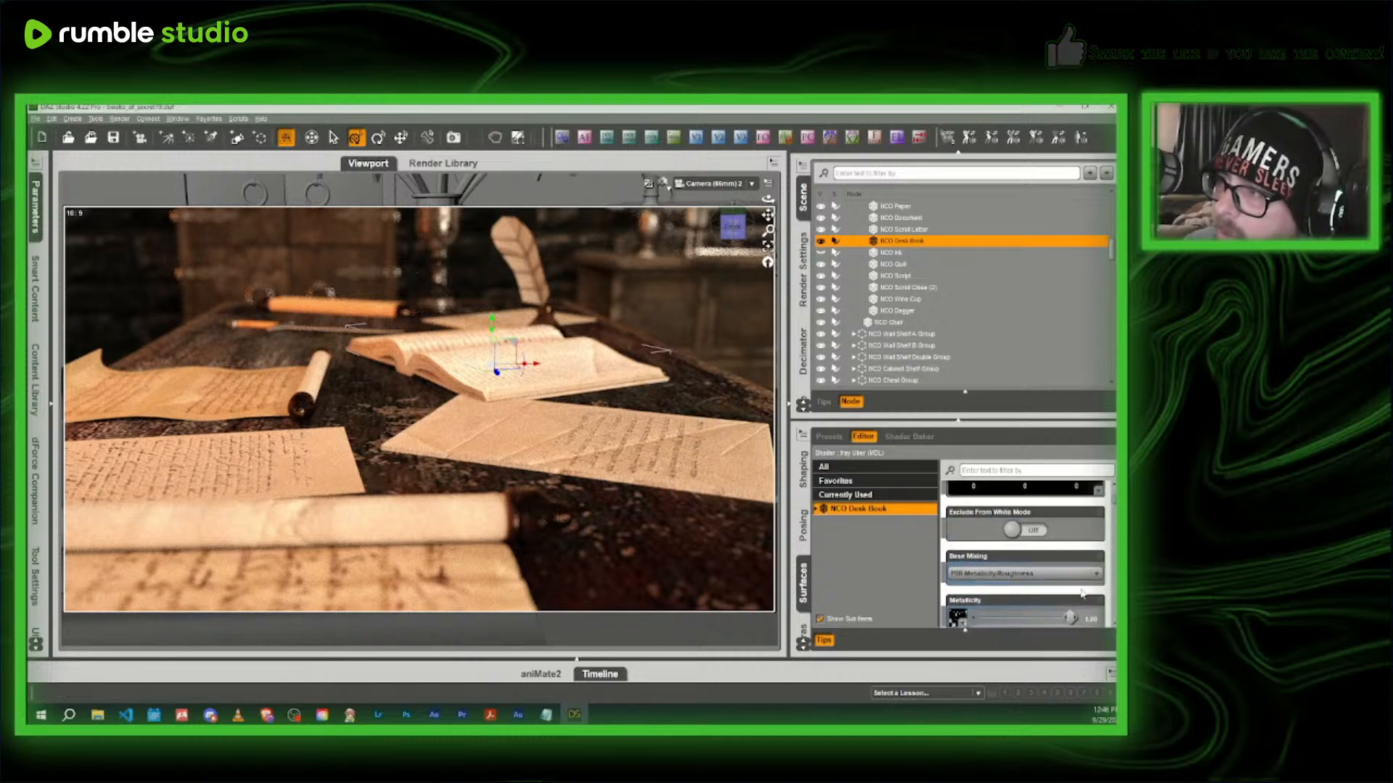
{"action": "scroll", "coordinate": [1082, 594], "scroll_direction": "down", "scroll_amount": 3}
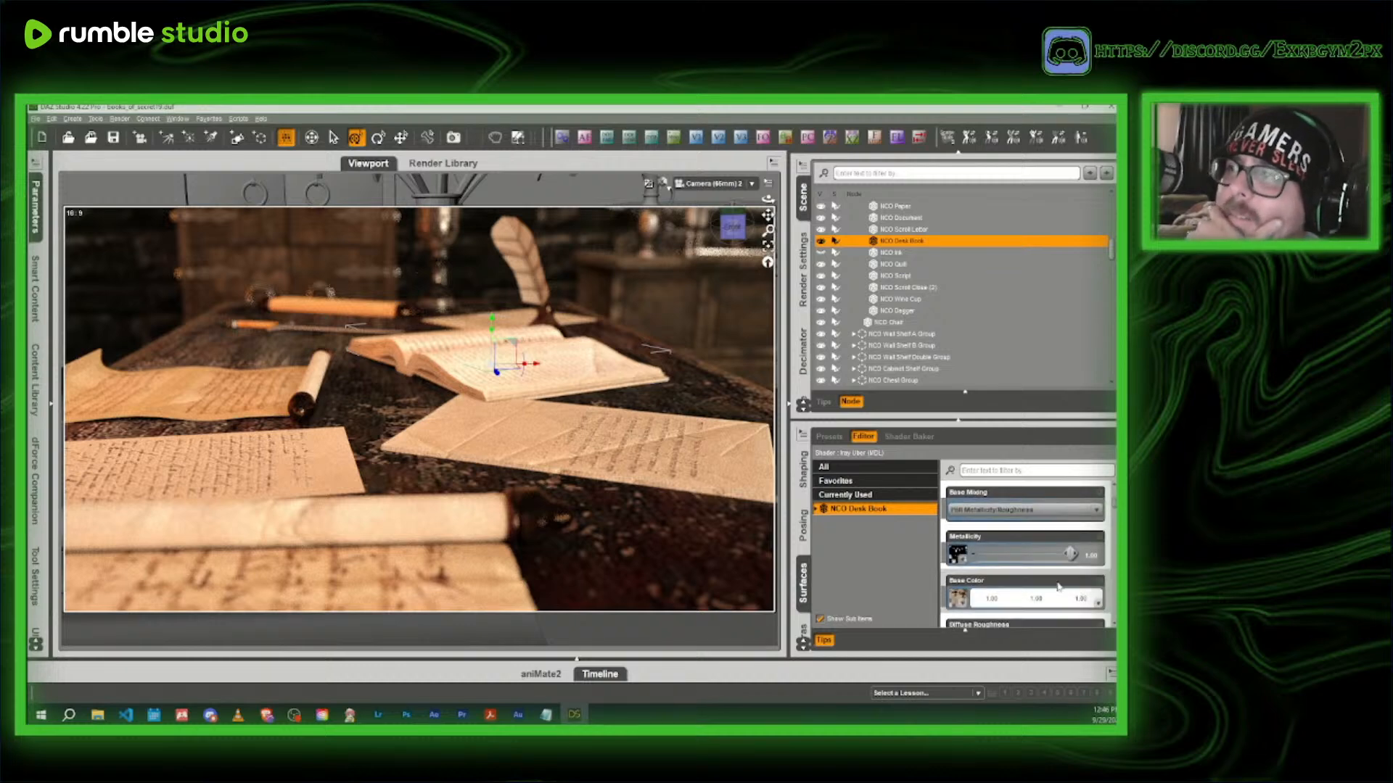
{"action": "scroll", "coordinate": [1053, 587], "scroll_direction": "down", "scroll_amount": 3}
{"action": "scroll", "coordinate": [1052, 584], "scroll_direction": "down", "scroll_amount": 3}
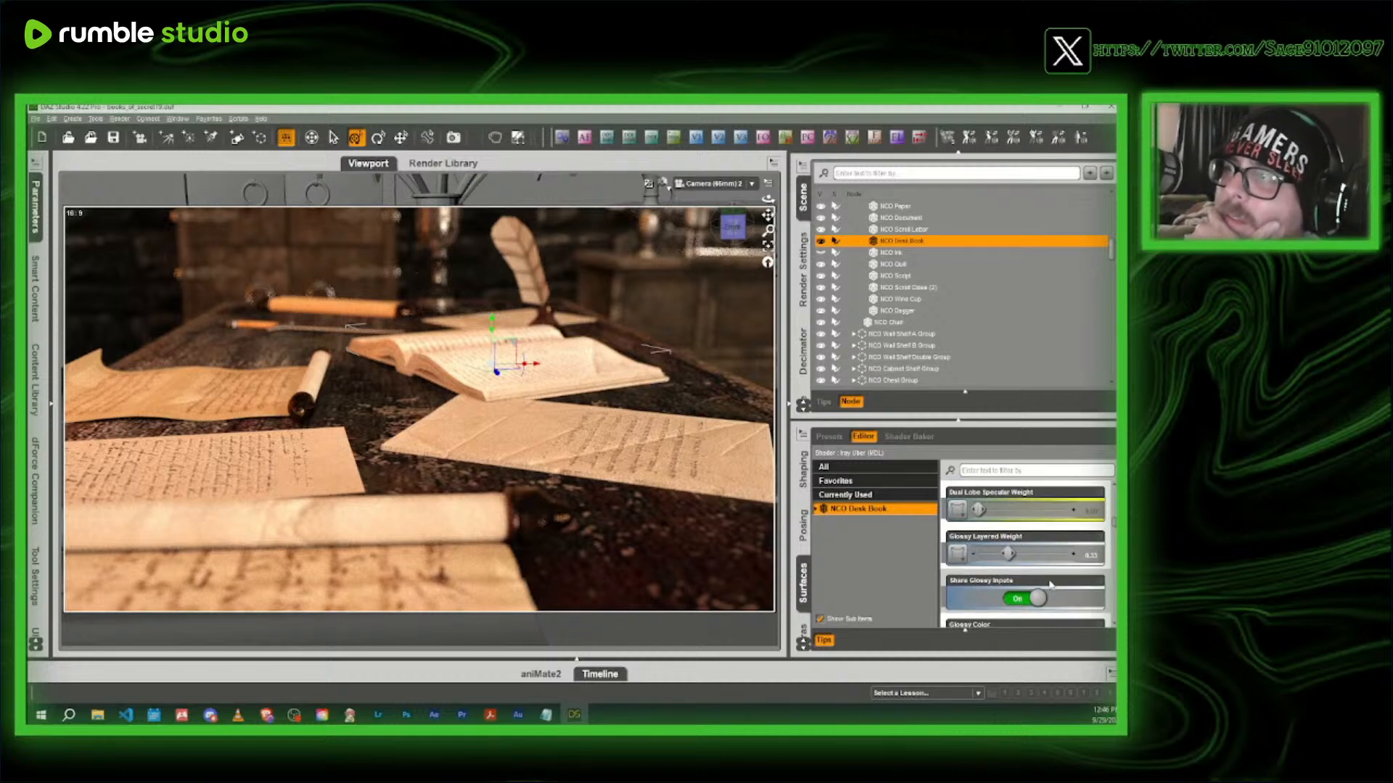
{"action": "scroll", "coordinate": [1050, 584], "scroll_direction": "down", "scroll_amount": 3}
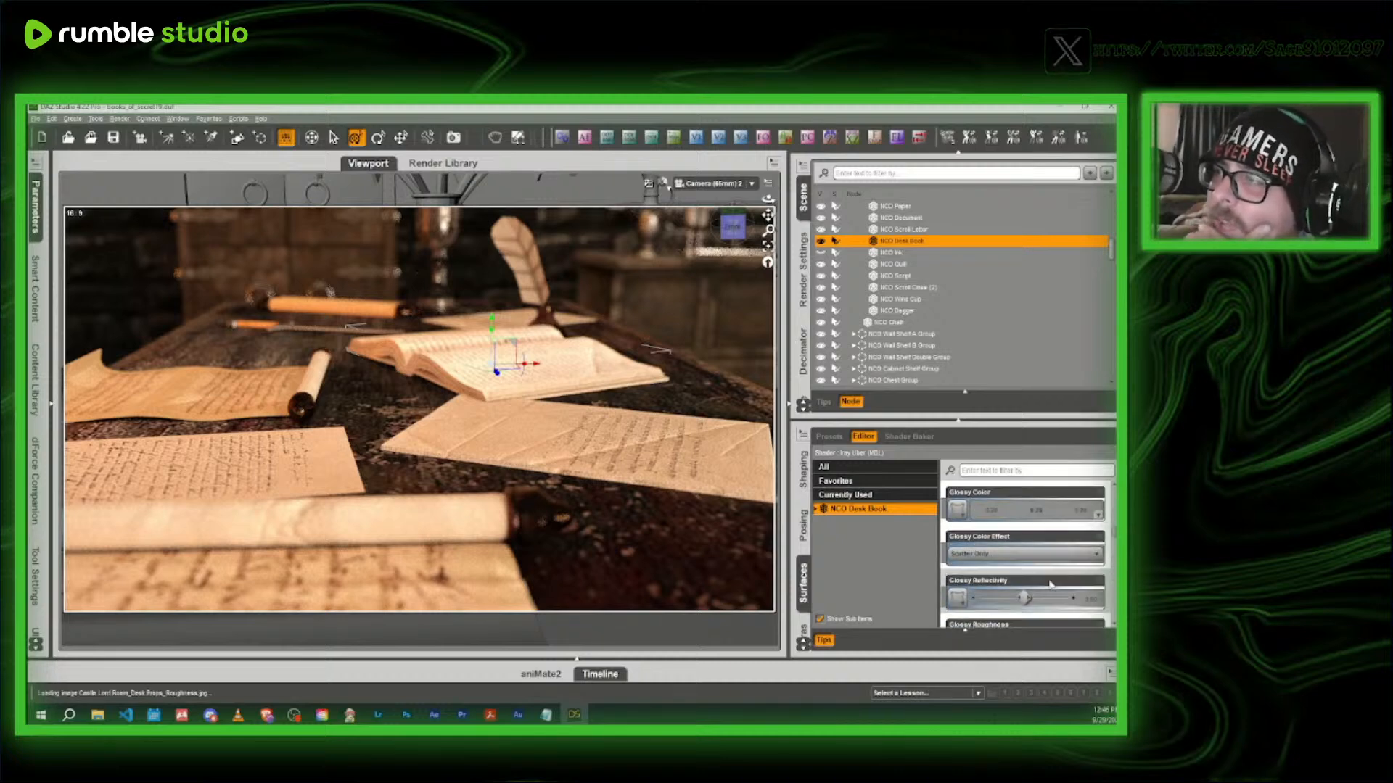
{"action": "scroll", "coordinate": [1051, 585], "scroll_direction": "down", "scroll_amount": 6}
{"action": "scroll", "coordinate": [1051, 585], "scroll_direction": "down", "scroll_amount": 3}
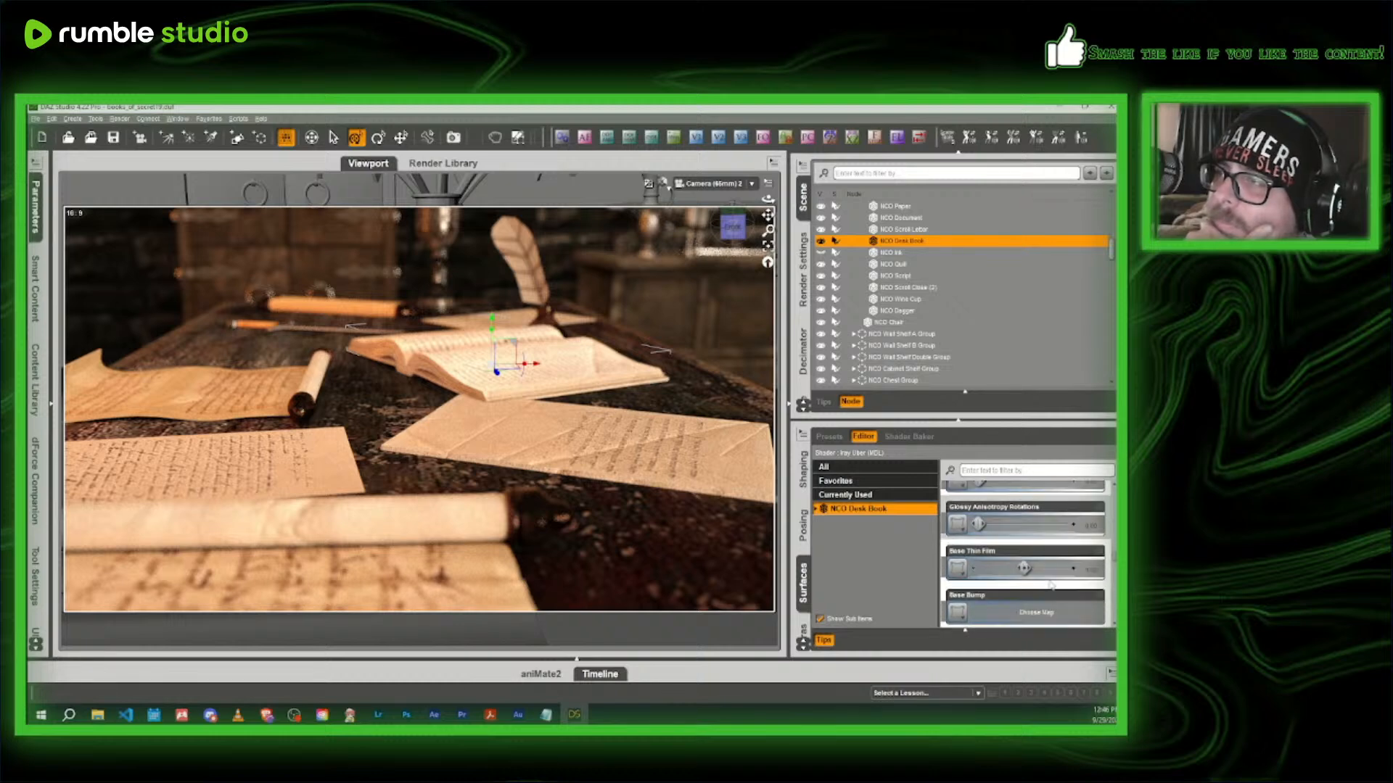
{"action": "scroll", "coordinate": [1051, 584], "scroll_direction": "up", "scroll_amount": 3}
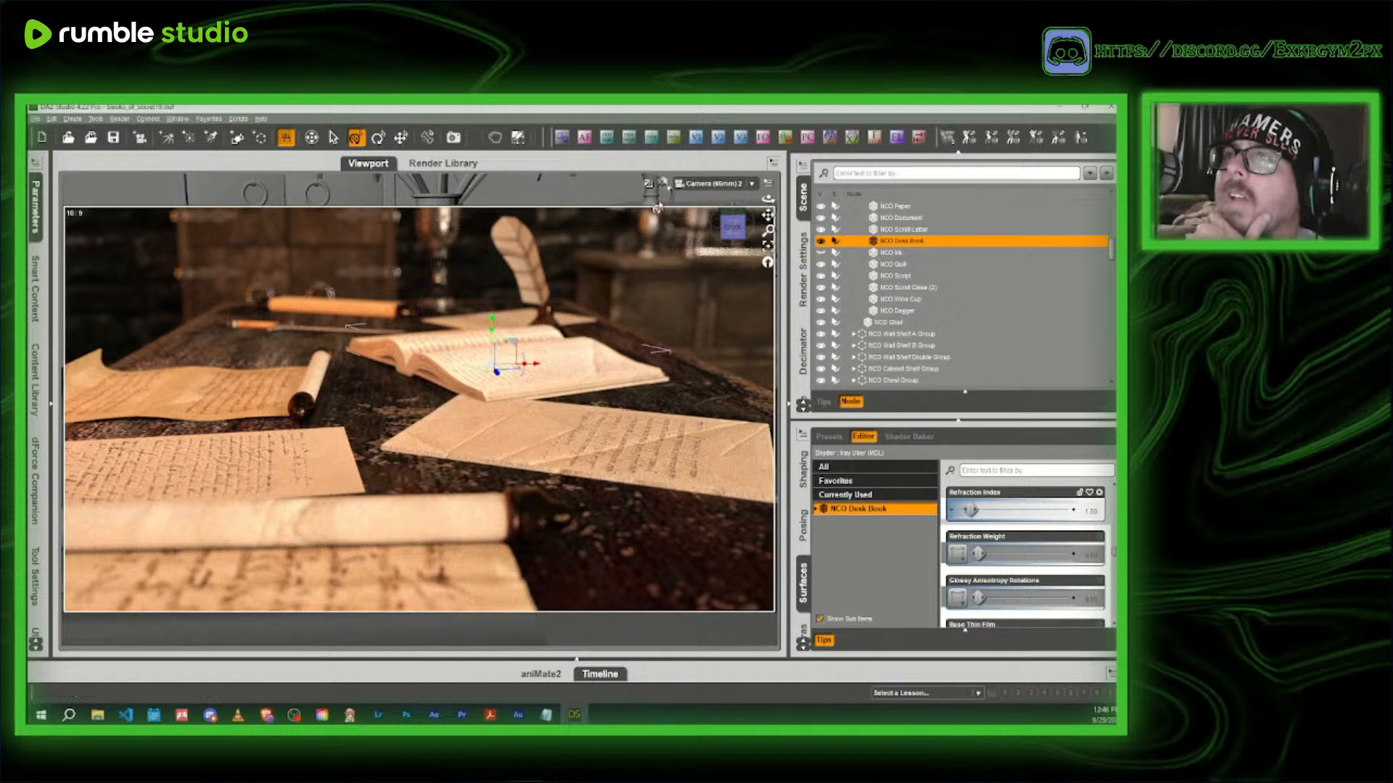
{"action": "scroll", "coordinate": [1010, 524], "scroll_direction": "up", "scroll_amount": 5}
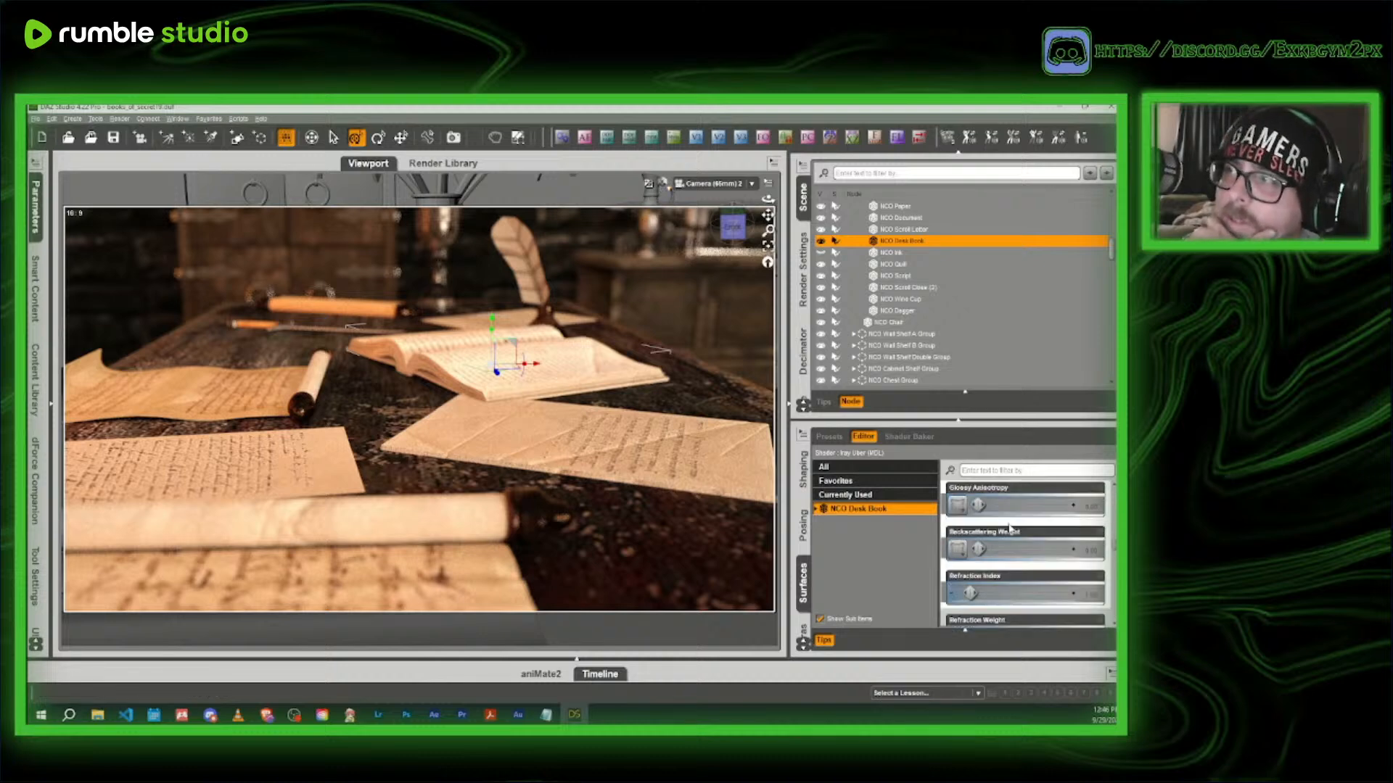
{"action": "scroll", "coordinate": [1010, 524], "scroll_direction": "up", "scroll_amount": 3}
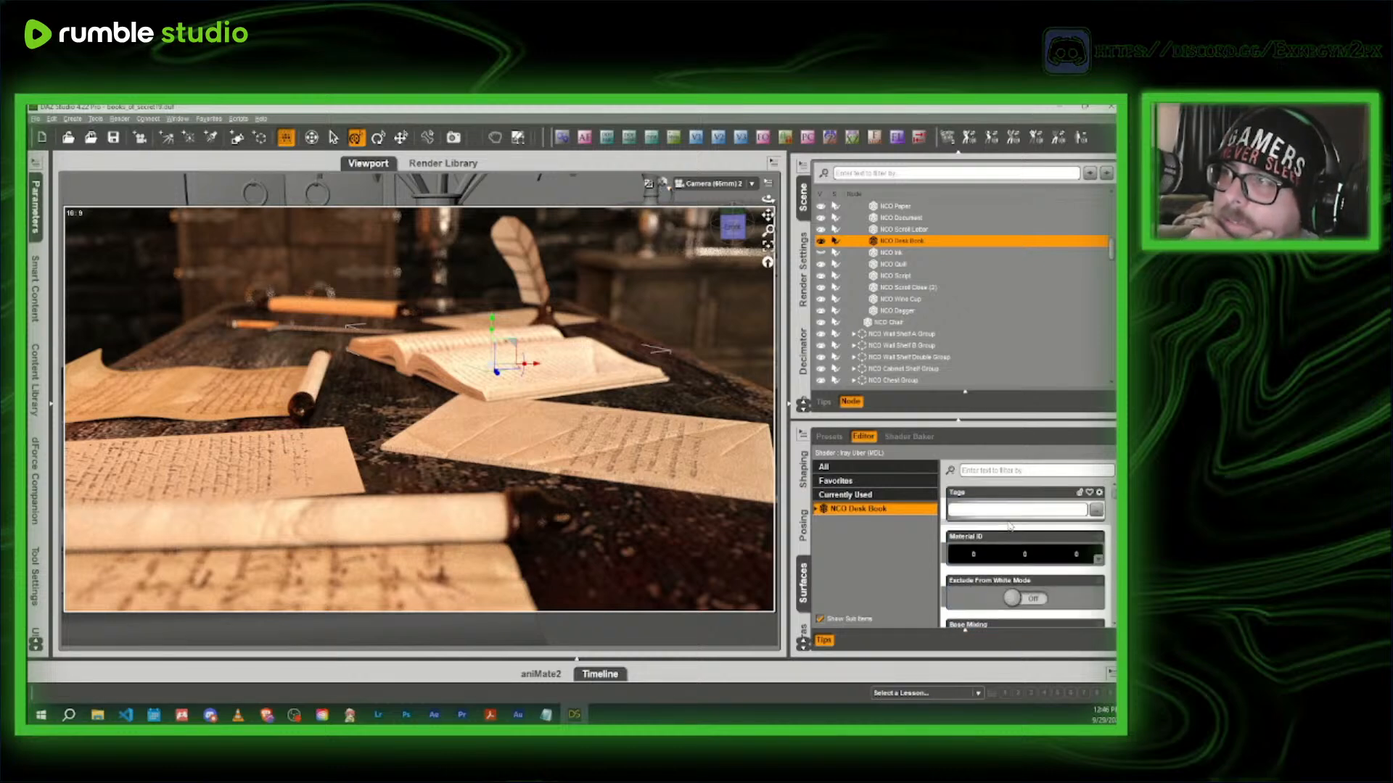
- Set the desk book's Translucency Weight to about 0.35 and return the viewport from the render preview to the textured preview
{"action": "scroll", "coordinate": [1010, 525], "scroll_direction": "down", "scroll_amount": 6}
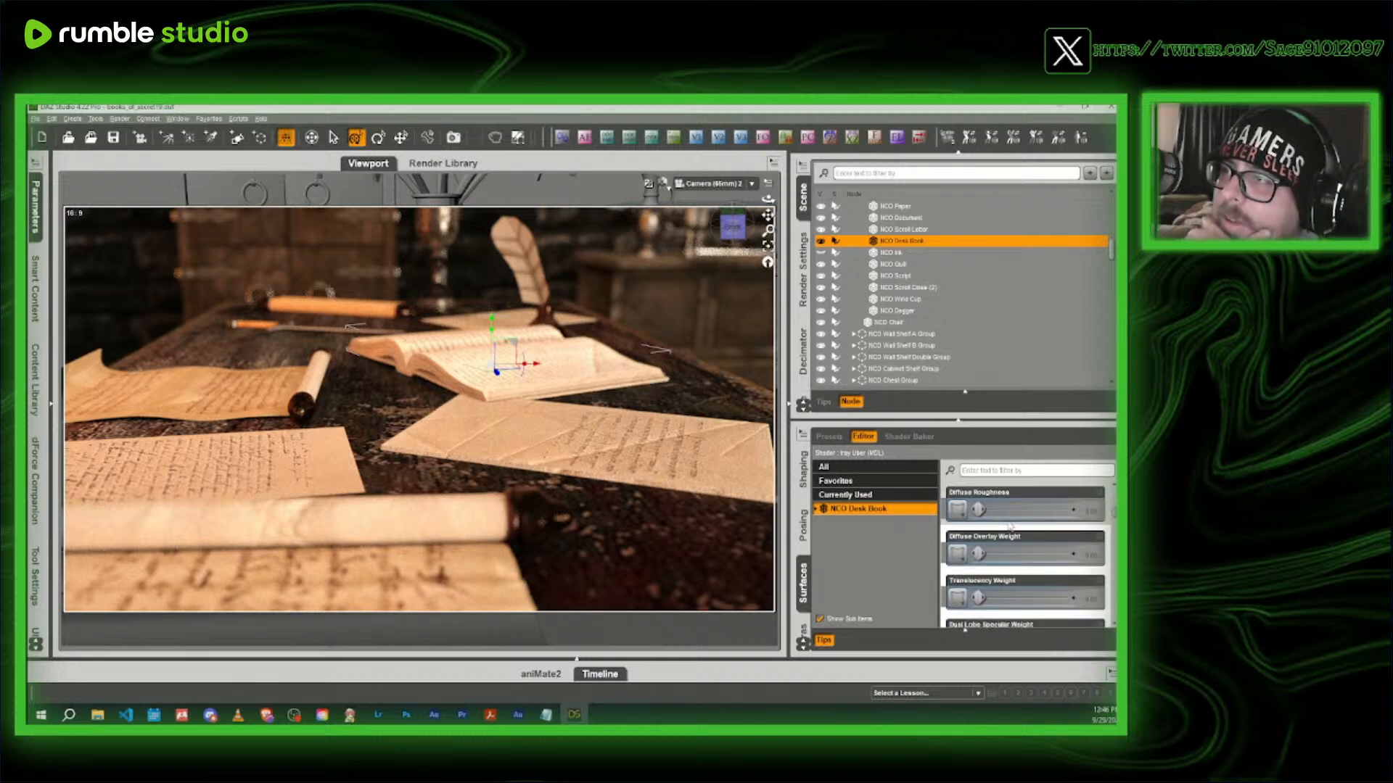
{"action": "scroll", "coordinate": [1010, 525], "scroll_direction": "up", "scroll_amount": 3}
{"action": "left_click", "coordinate": [1014, 599]}
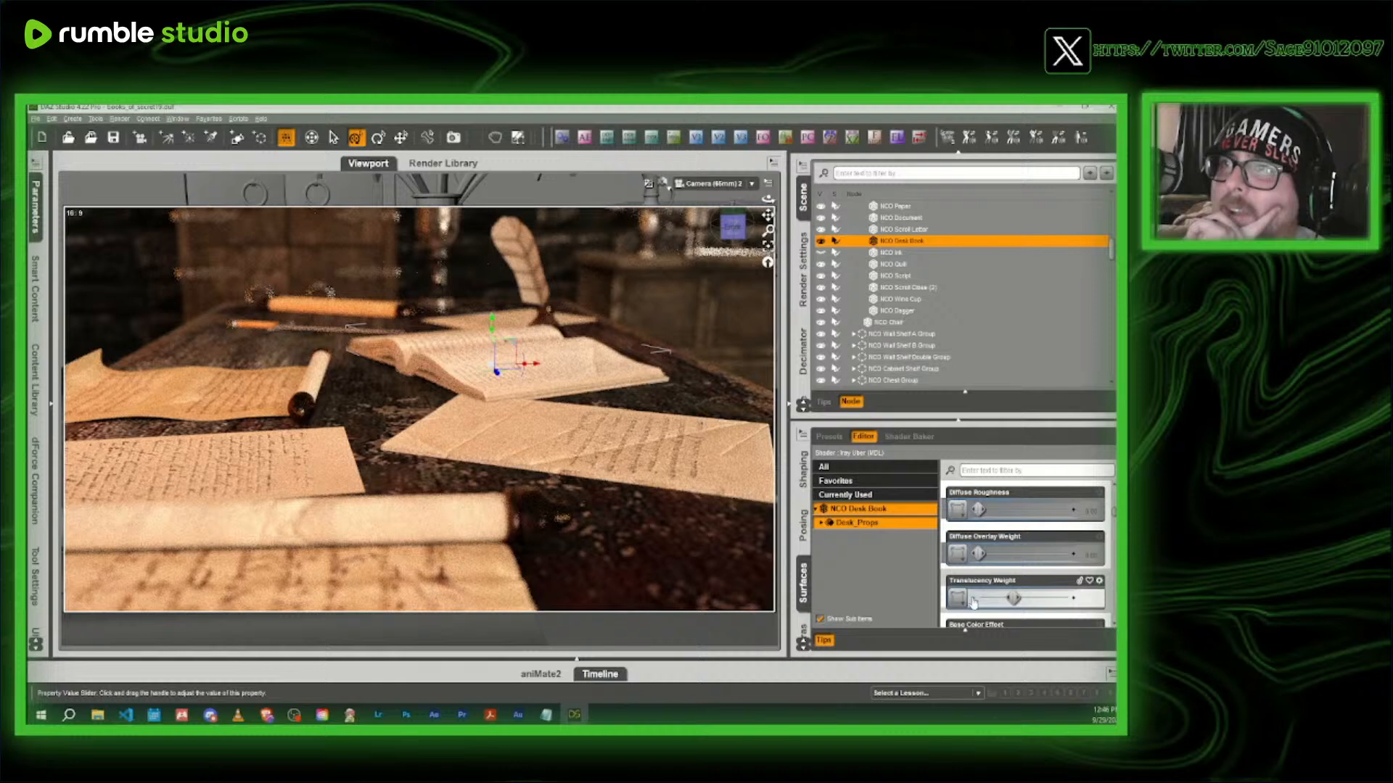
{"action": "mouse_move", "coordinate": [974, 602]}
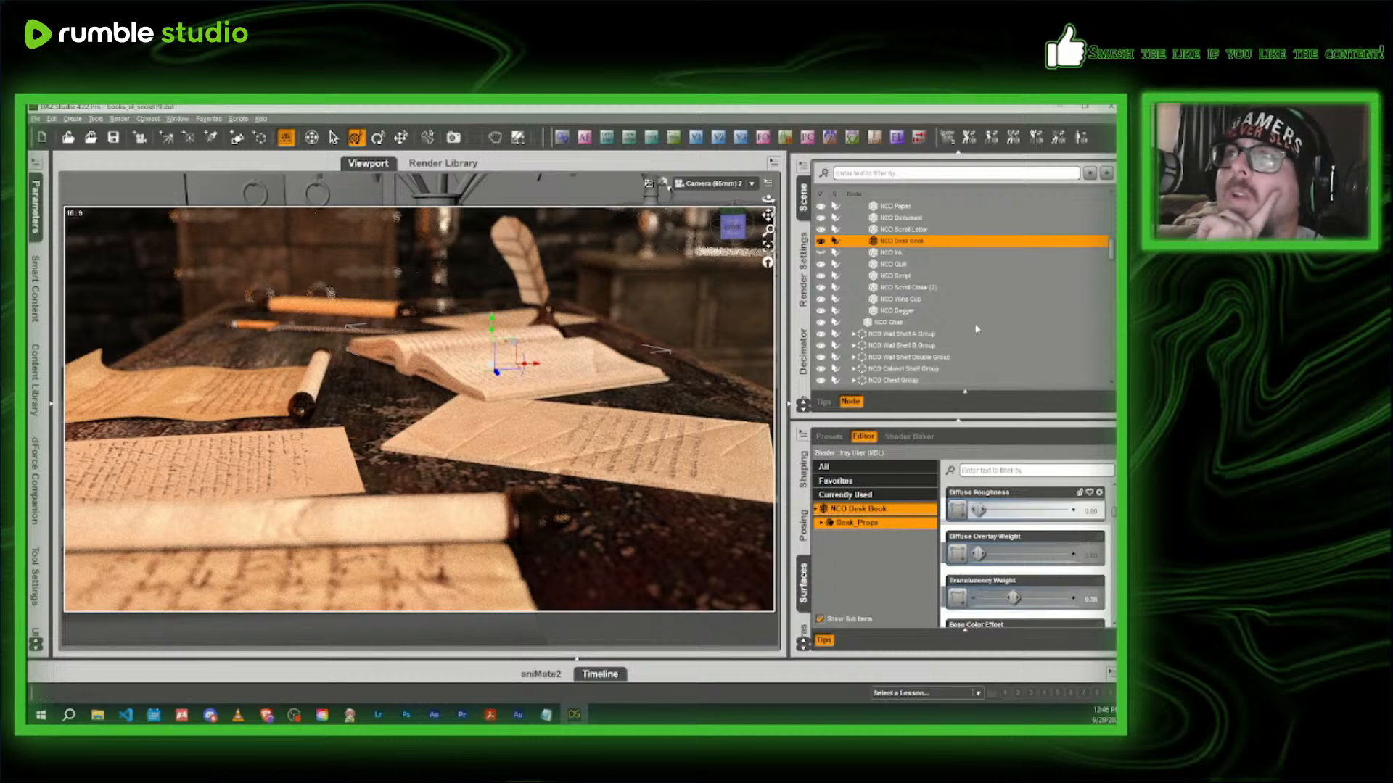
{"action": "left_click", "coordinate": [663, 183]}
{"action": "left_click", "coordinate": [656, 293]}
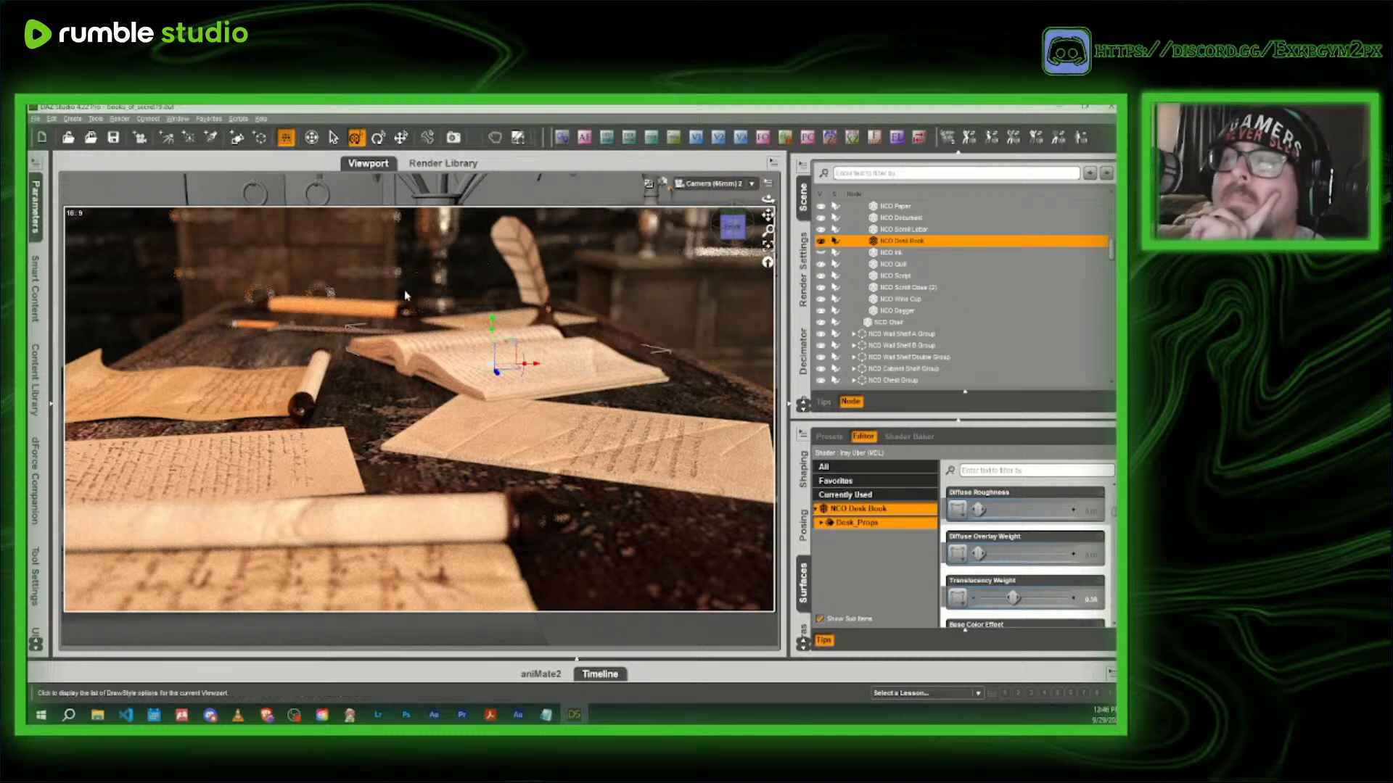
- Save the scene as a new file named books_of_secret20 in the books_of_secret folder, accepting the offered save options
{"action": "left_click", "coordinate": [35, 119]}
{"action": "mouse_move", "coordinate": [58, 198]}
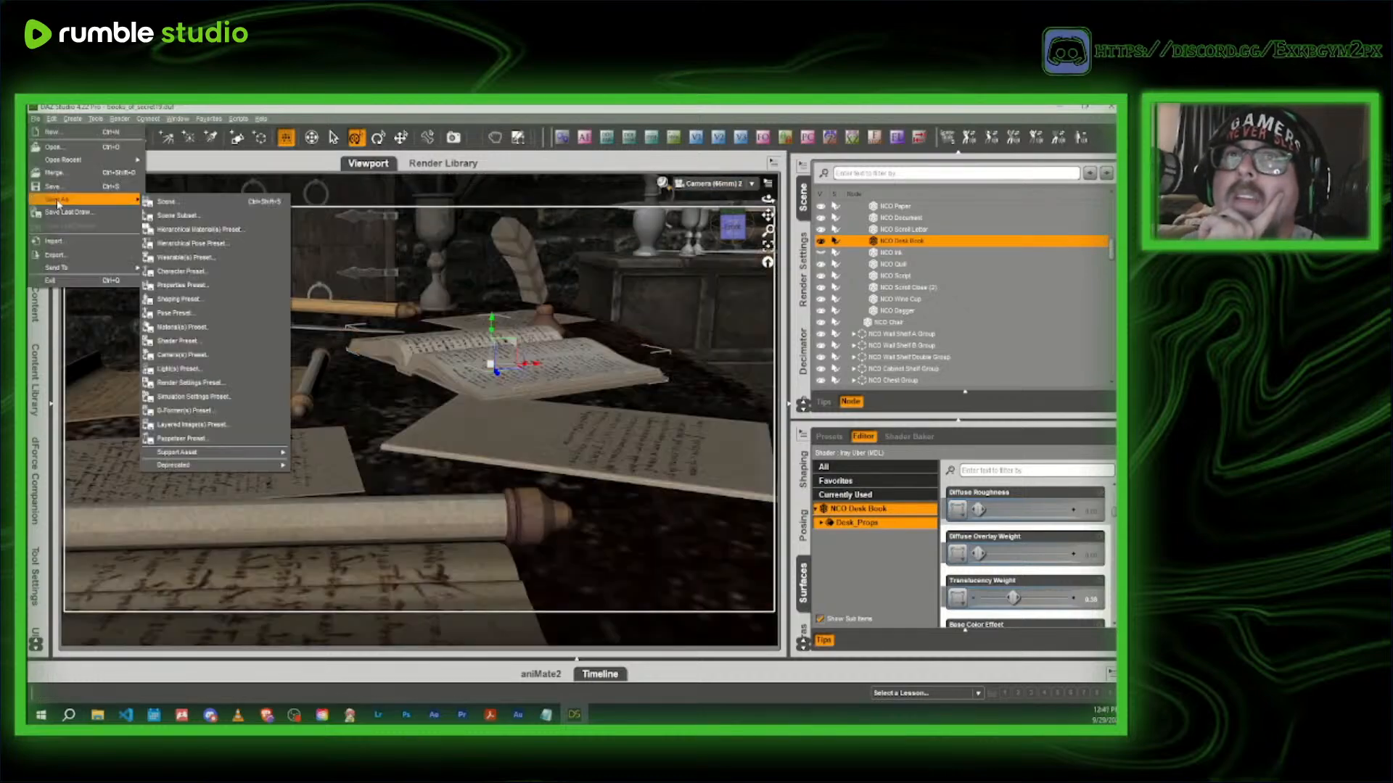
{"action": "left_click", "coordinate": [188, 202]}
{"action": "left_click", "coordinate": [217, 399]}
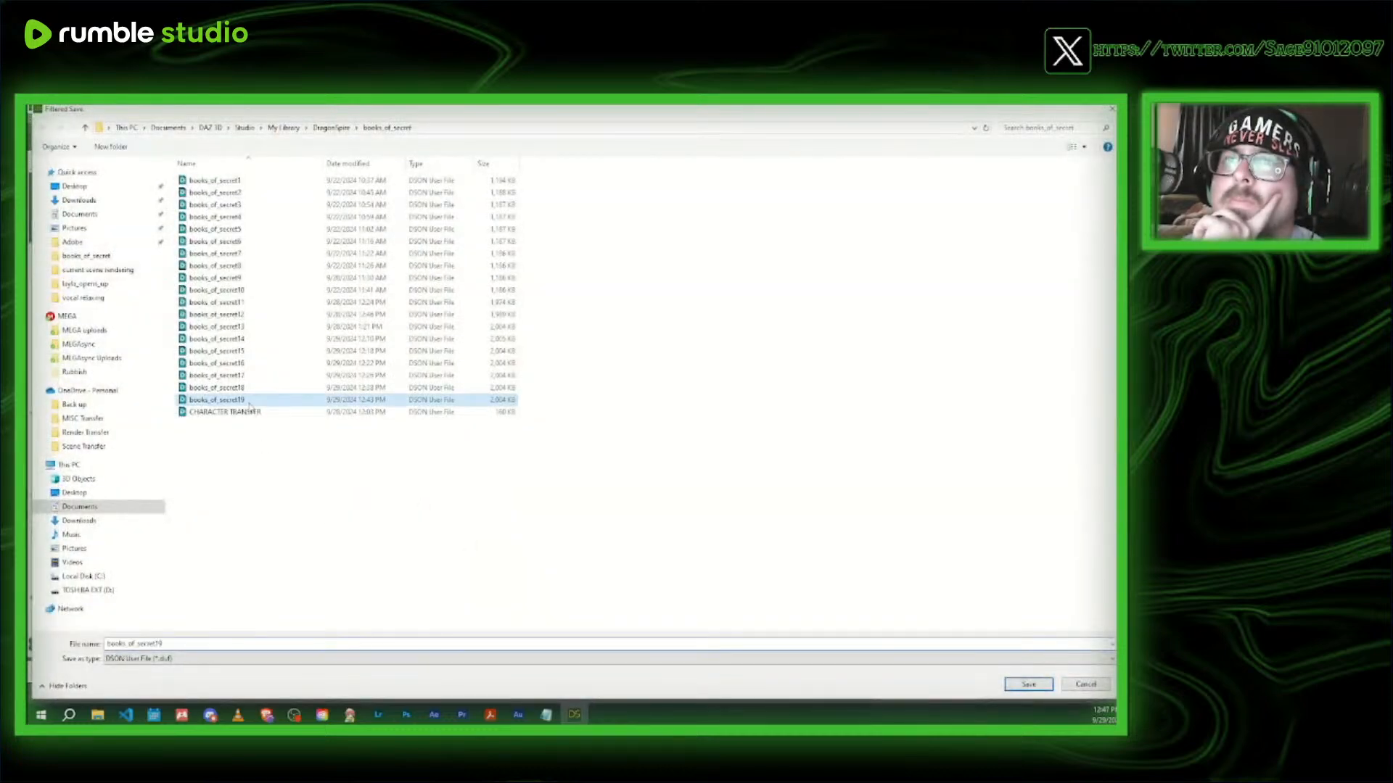
{"action": "left_click", "coordinate": [174, 644]}
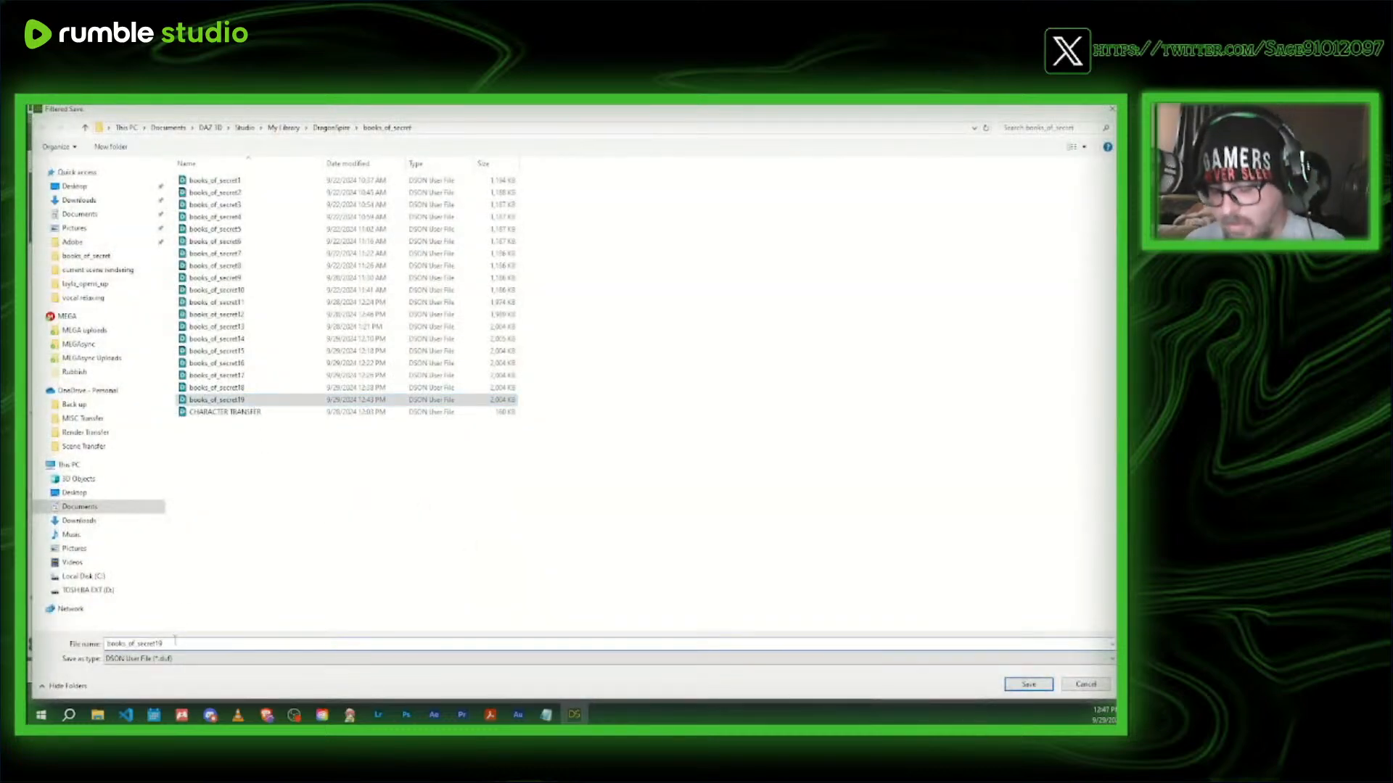
{"action": "key", "text": "BackSpace"}
{"action": "key", "text": "BackSpace"}
{"action": "type", "text": "20"}
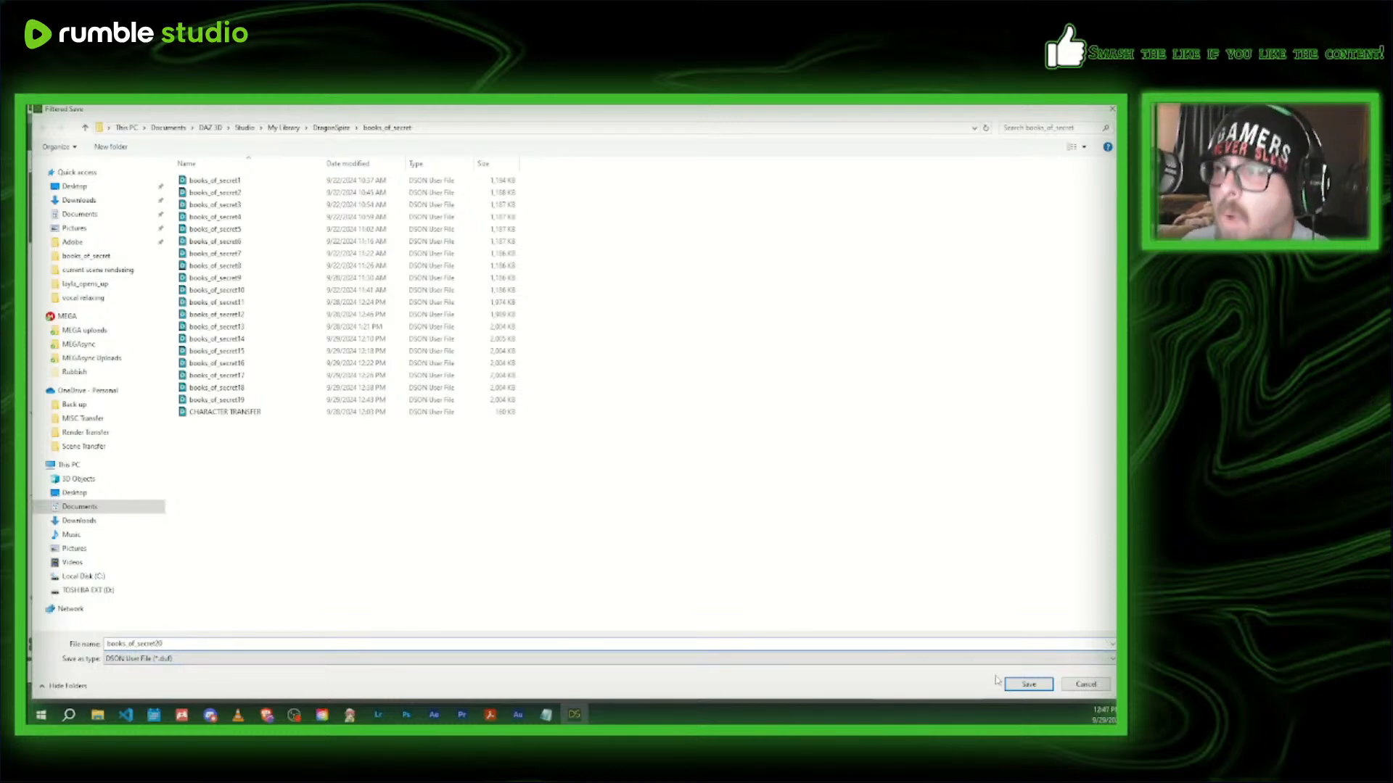
{"action": "left_click", "coordinate": [1029, 684]}
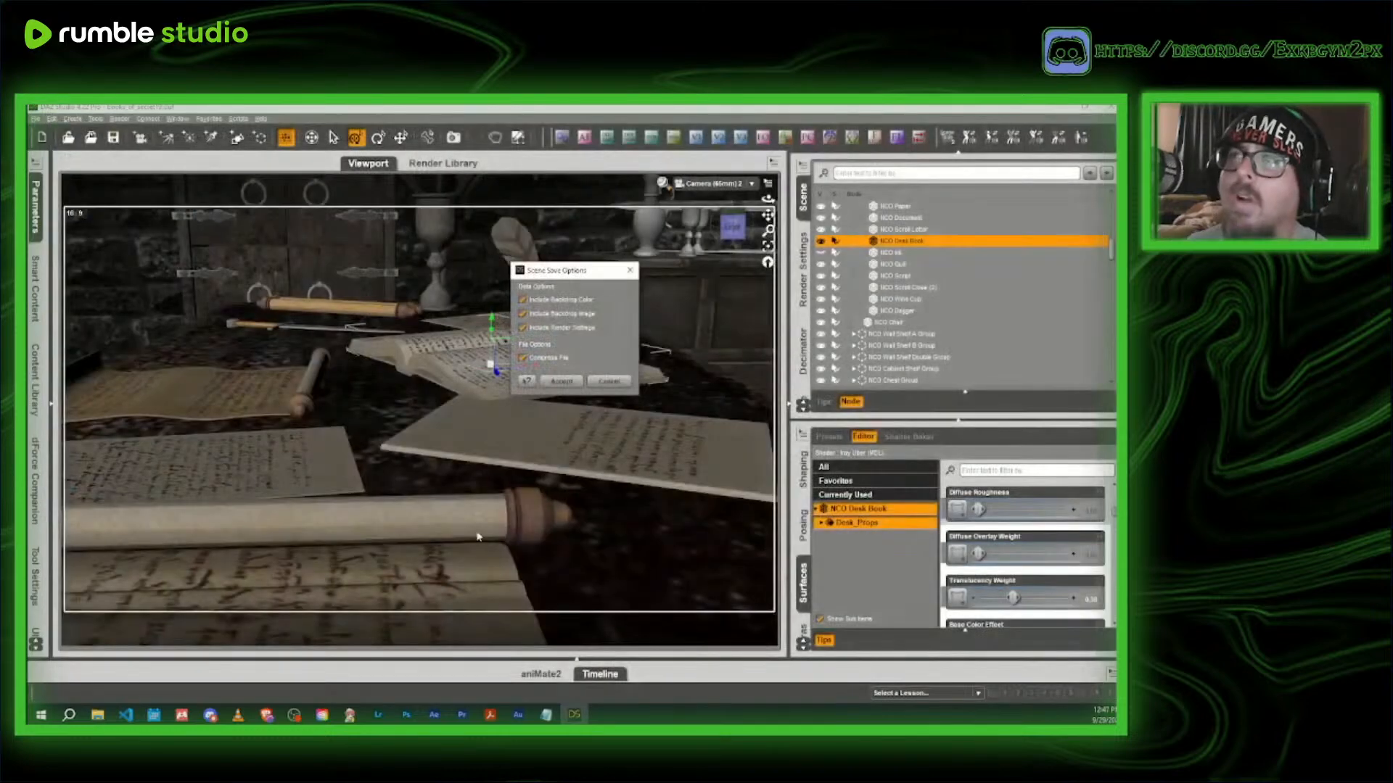
{"action": "left_click", "coordinate": [564, 386]}
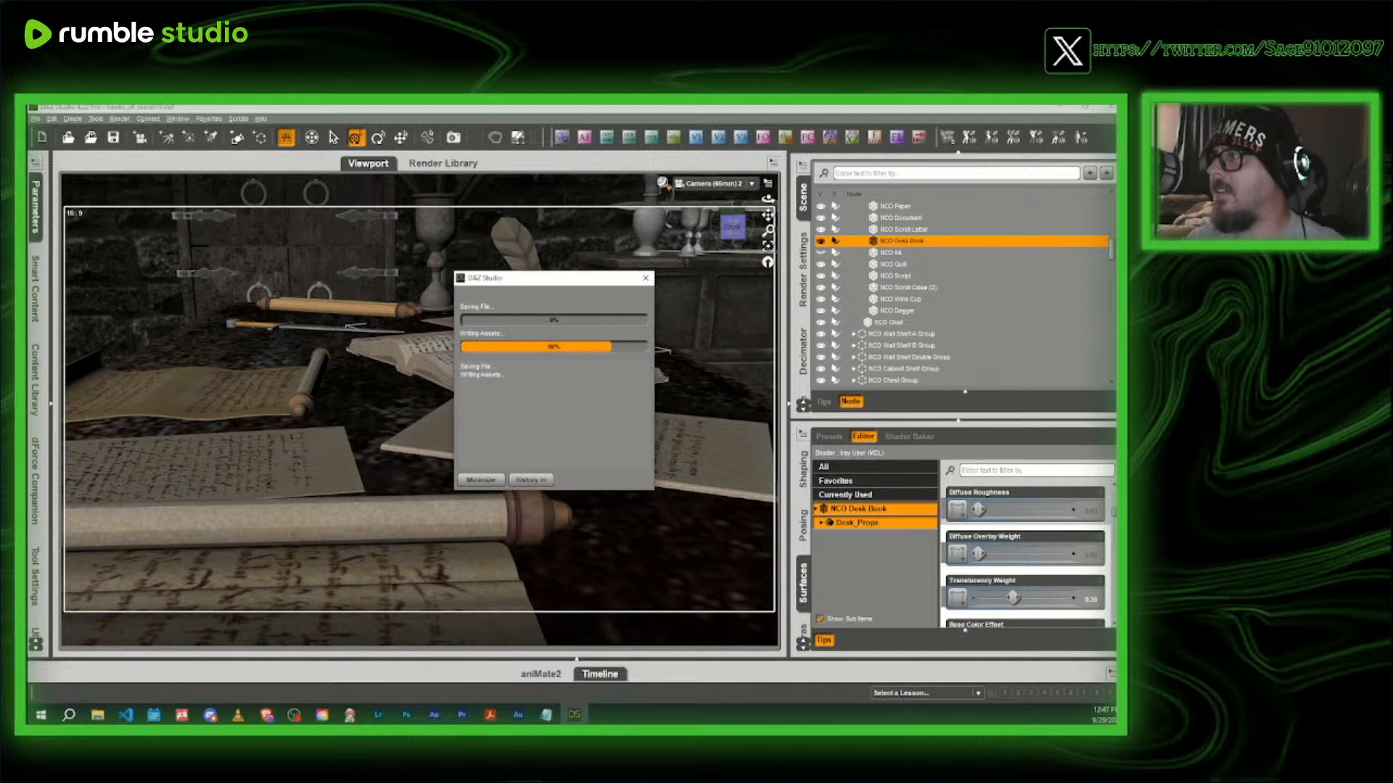